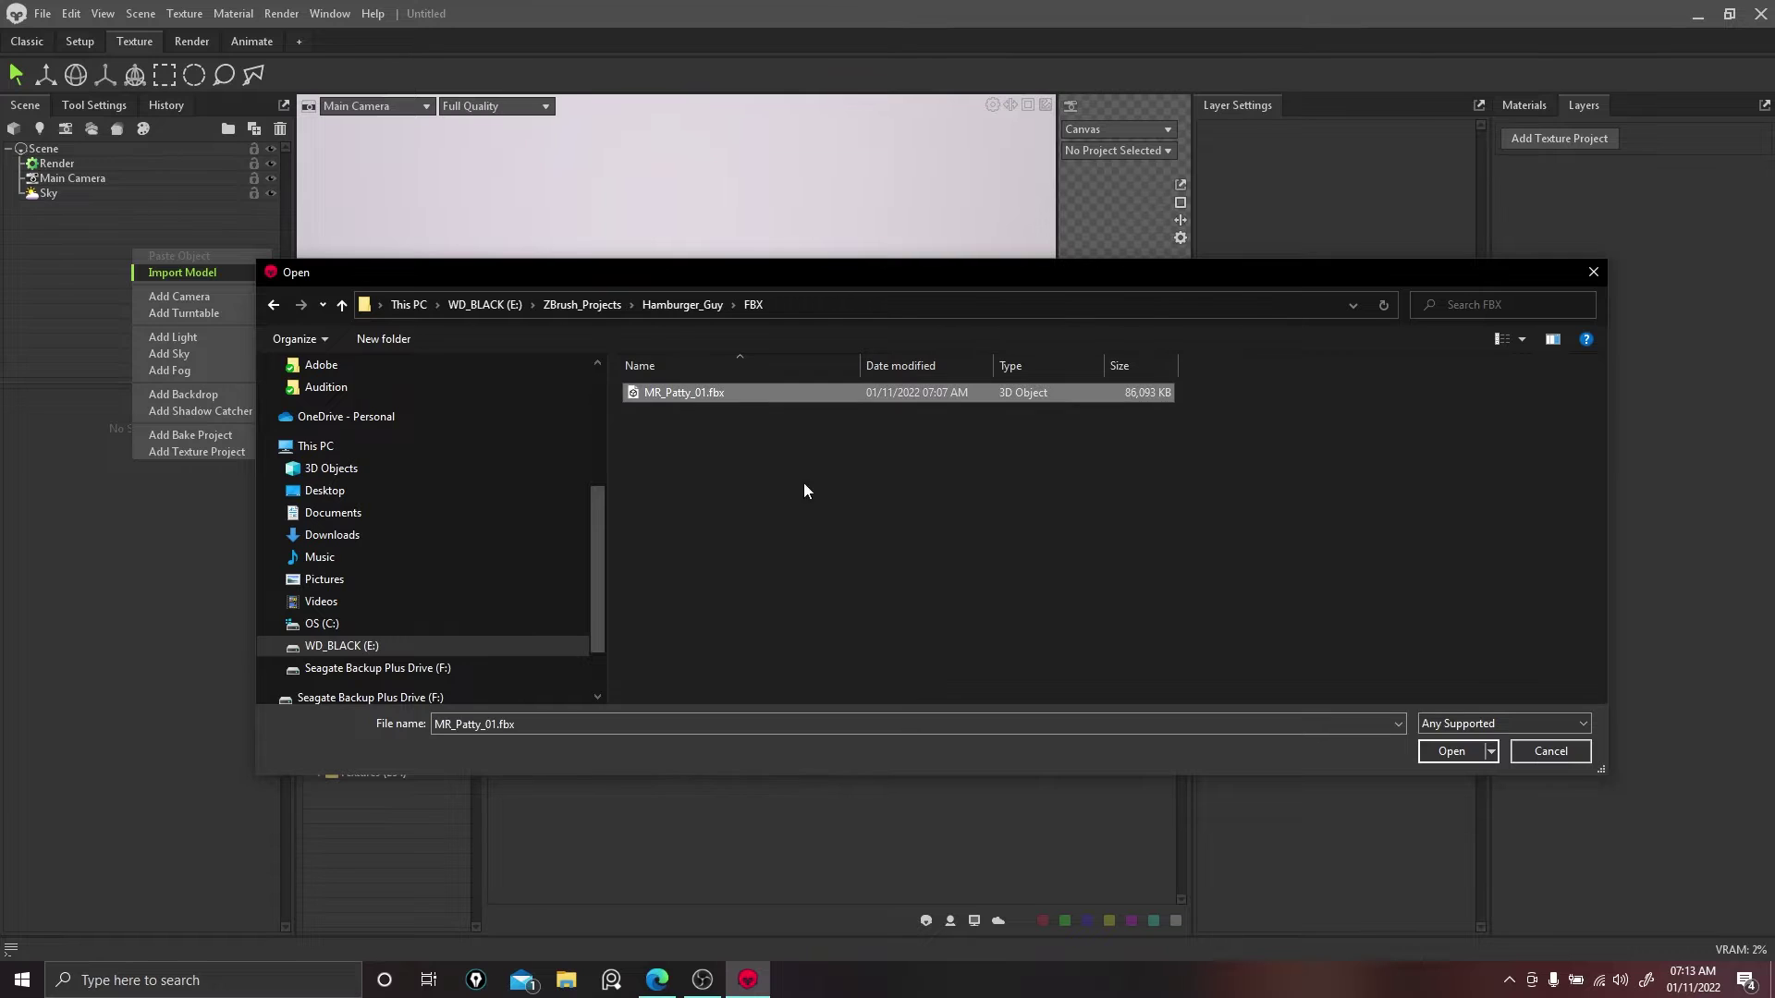
Step: Import the MR_Patty_01.fbx model and turn on Catmull-Clark subdivision for the patty and the lower bun
left_click(1447, 752)
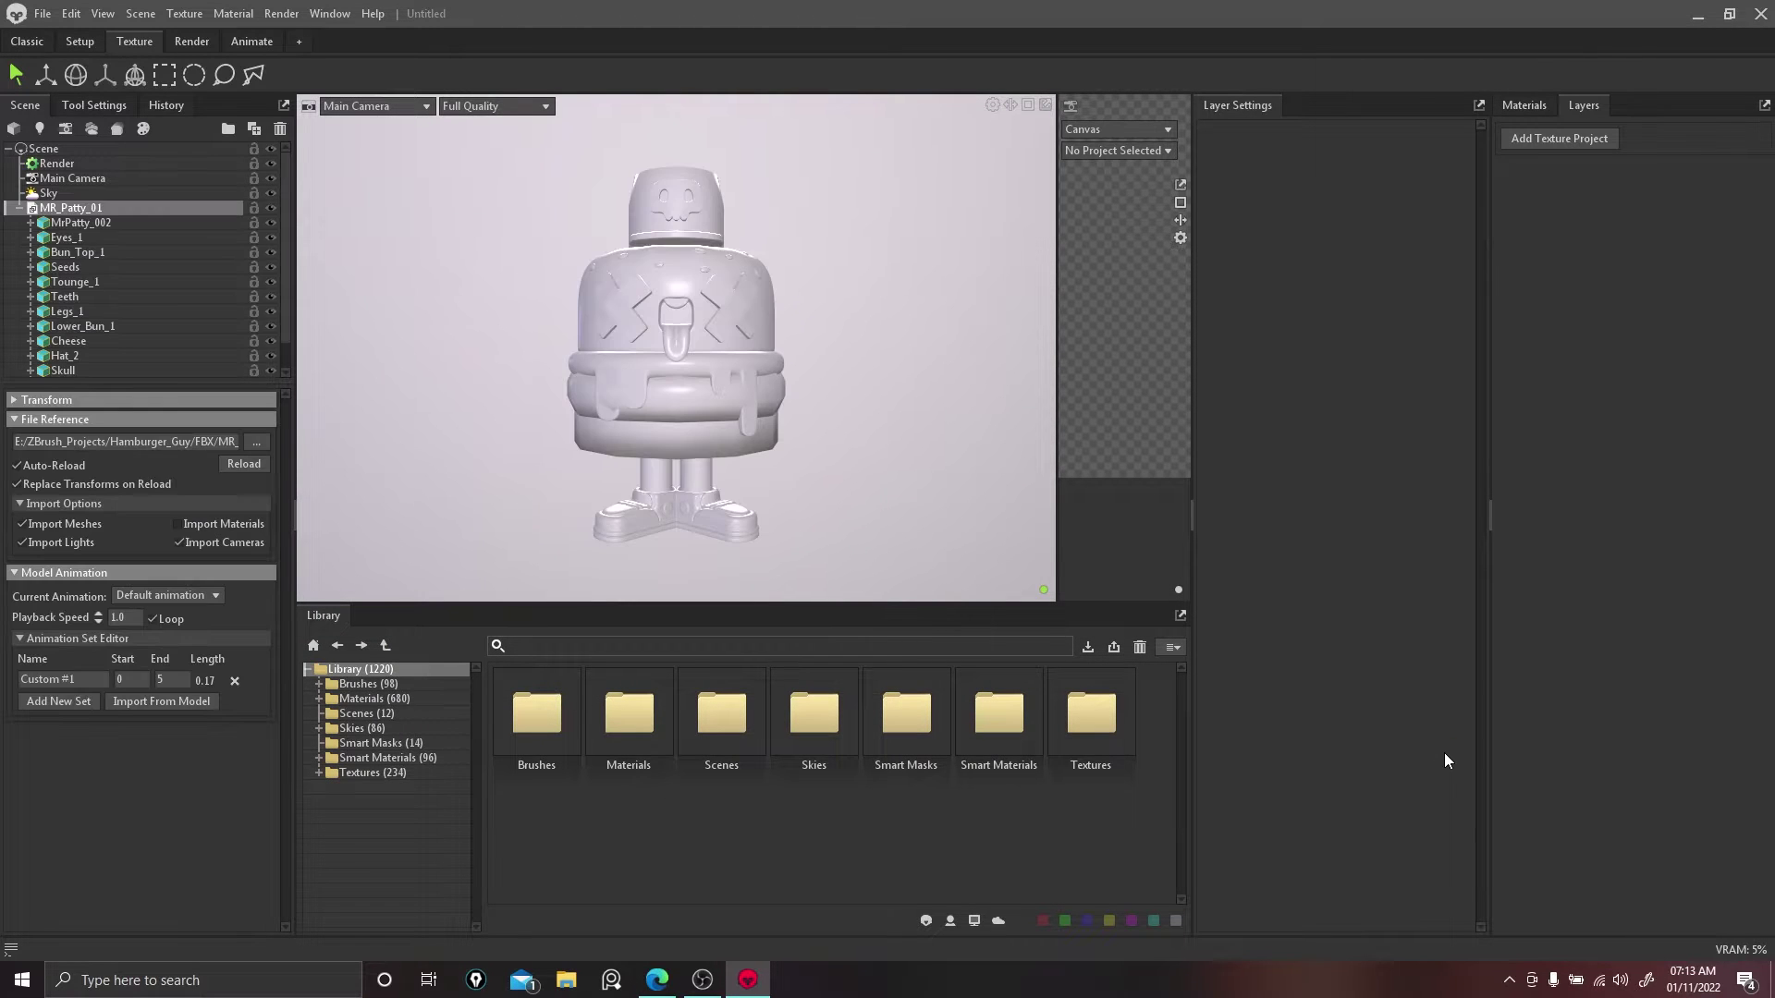
mouse_move(498, 321)
left_mouse_down()
mouse_move(762, 336)
mouse_move(601, 445)
mouse_move(768, 280)
mouse_move(683, 311)
mouse_move(797, 438)
mouse_move(724, 481)
mouse_move(559, 471)
mouse_move(725, 463)
mouse_move(779, 425)
mouse_move(736, 477)
left_mouse_up()
left_click(734, 469)
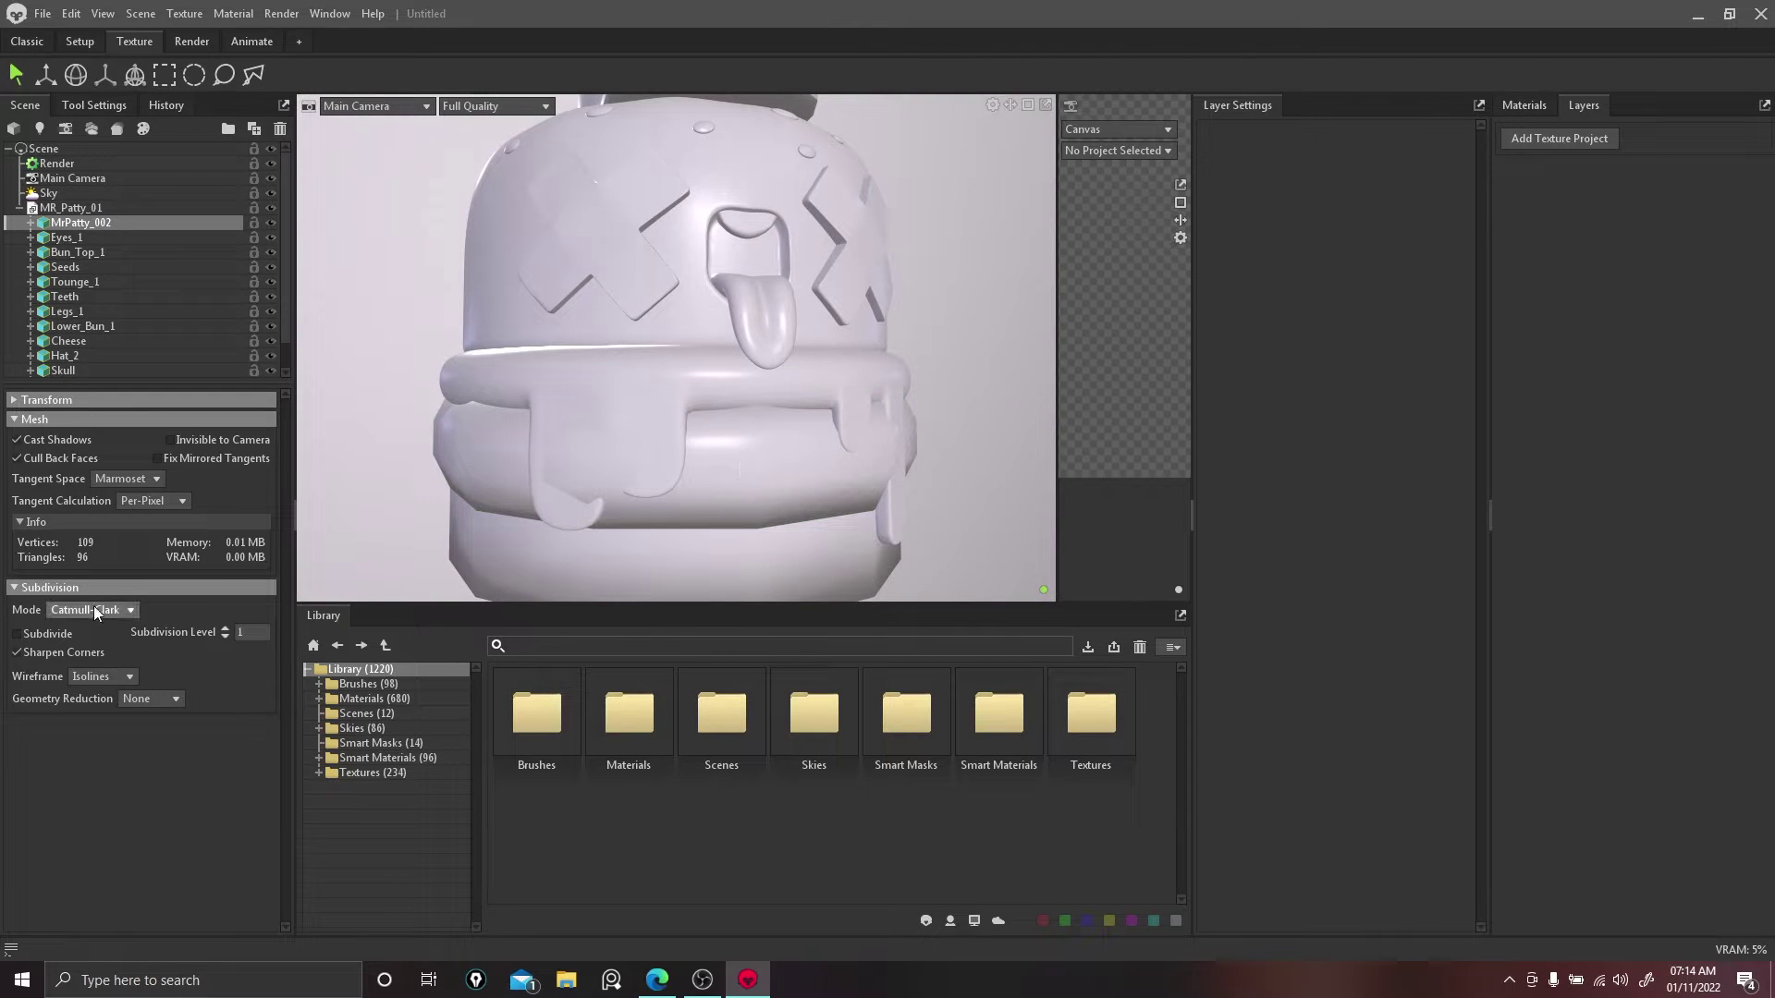
left_click(521, 551)
left_click(37, 634)
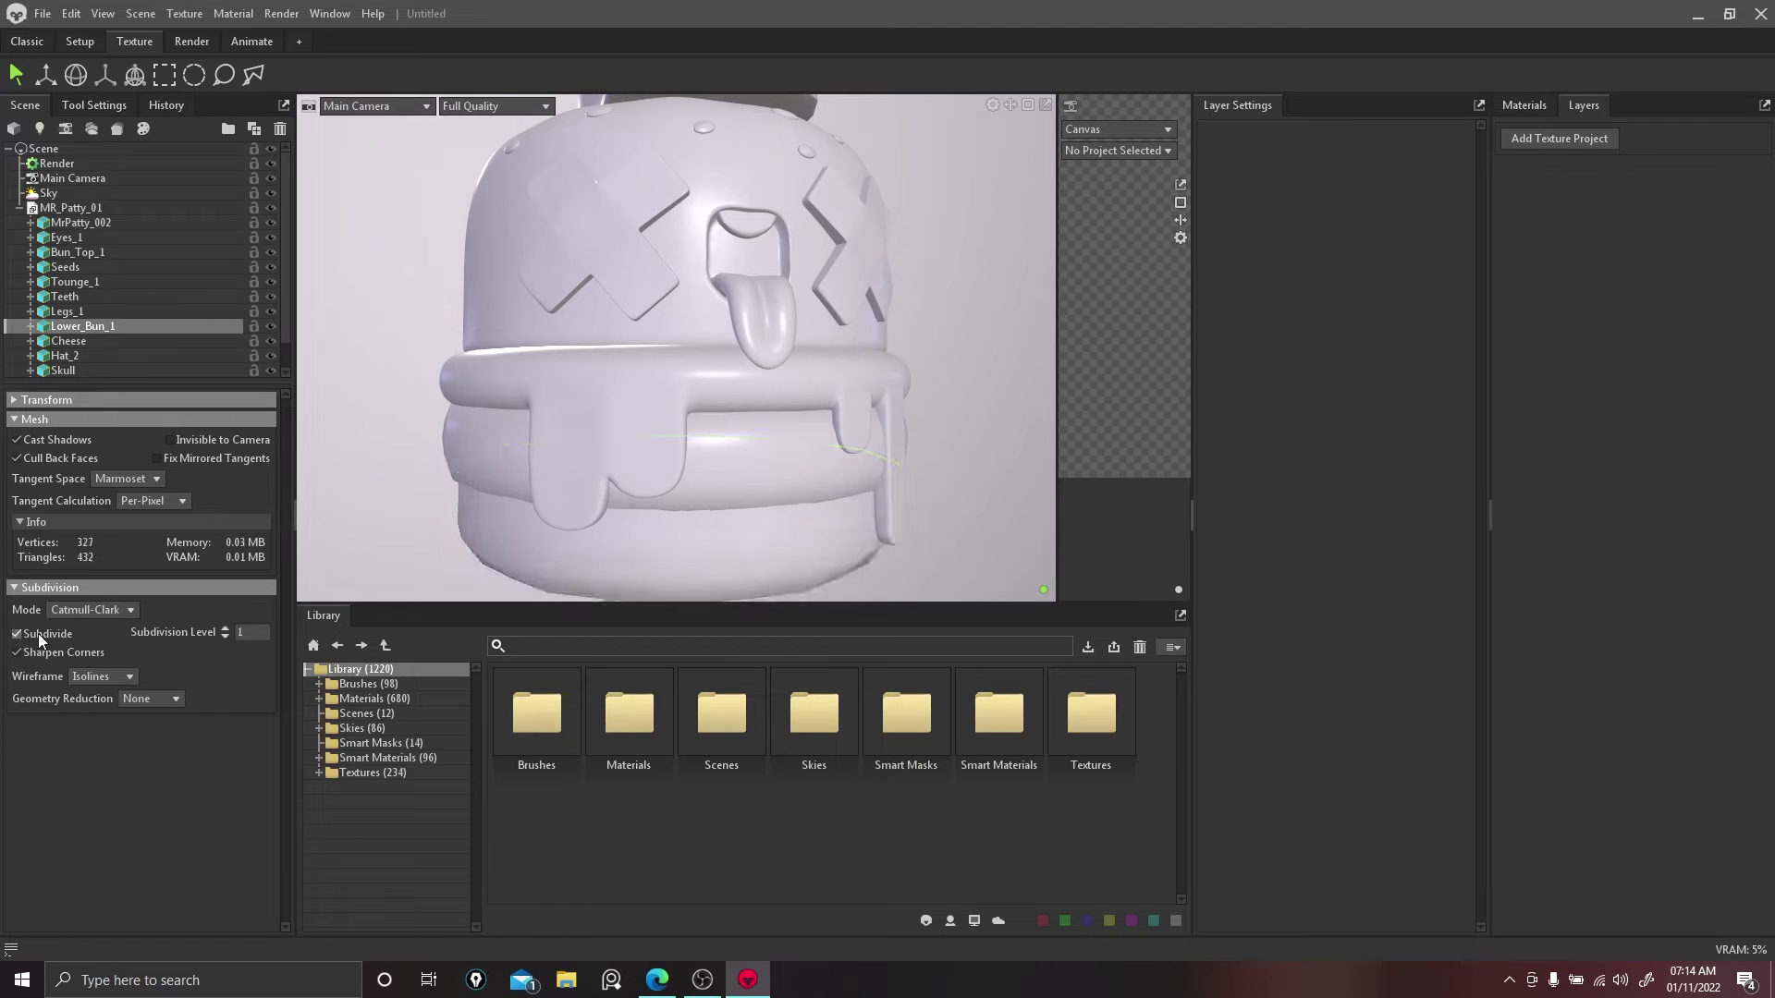
Step: Check the mesh info and subdivision settings of the top bun
left_click(512, 315)
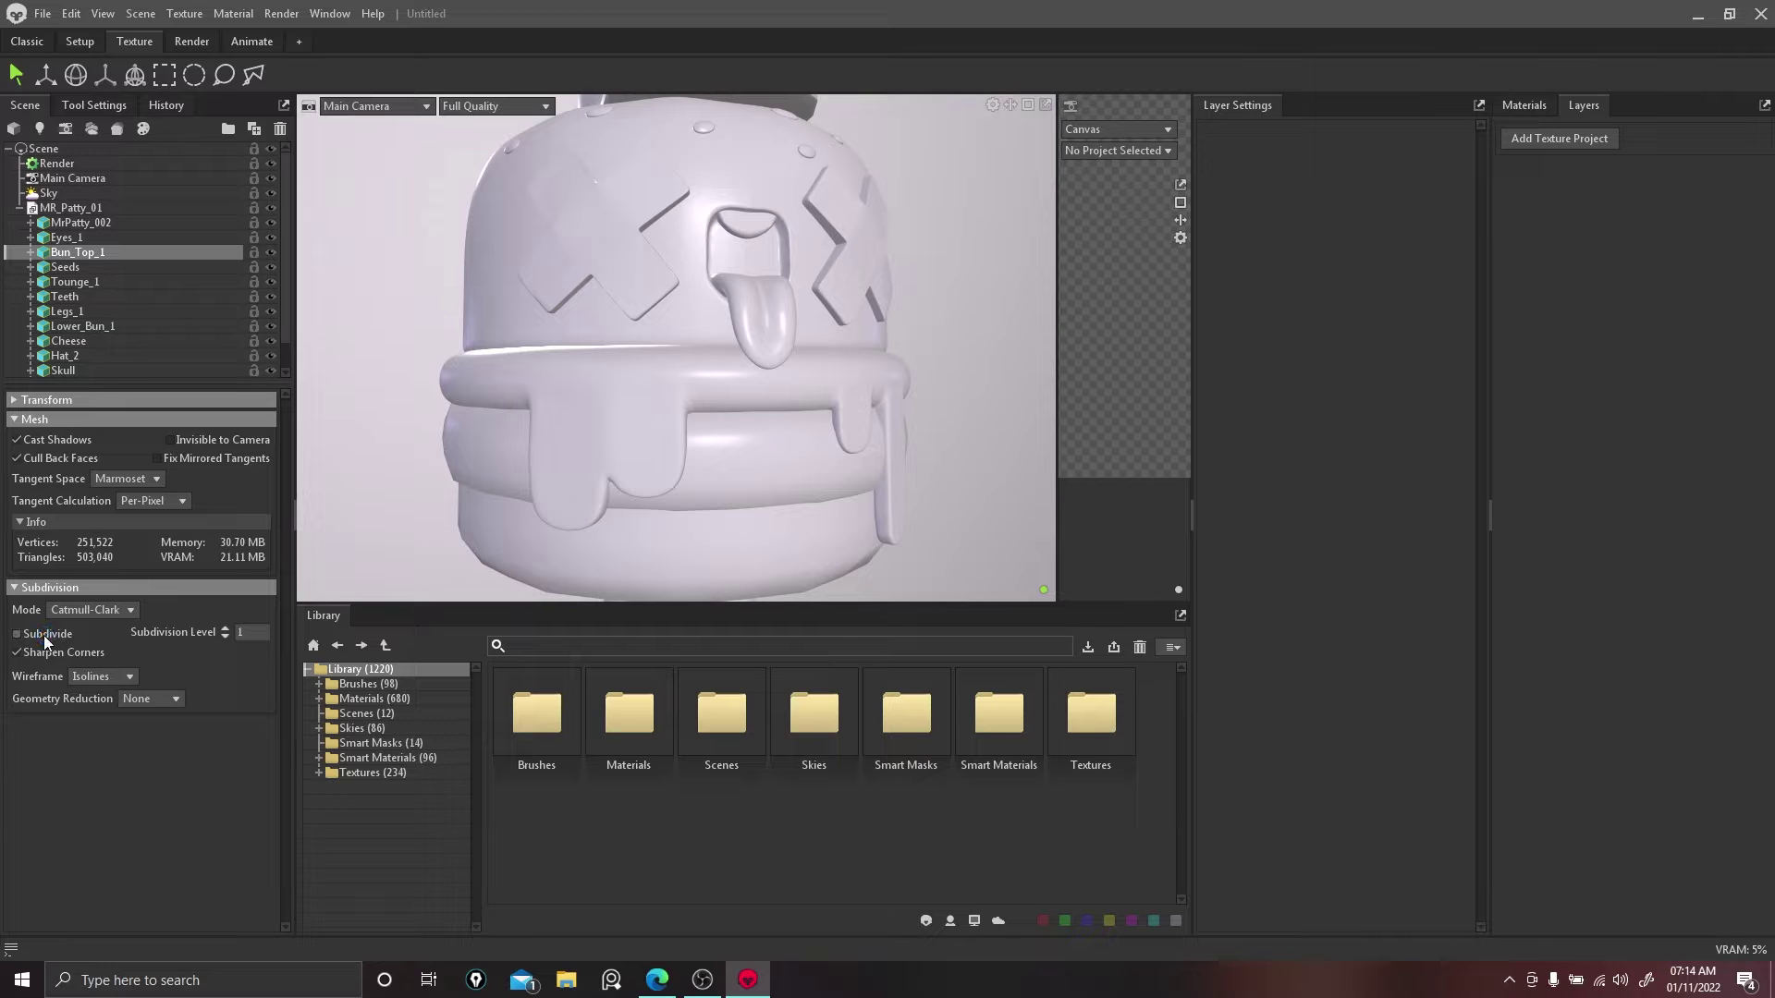
left_click(1006, 294)
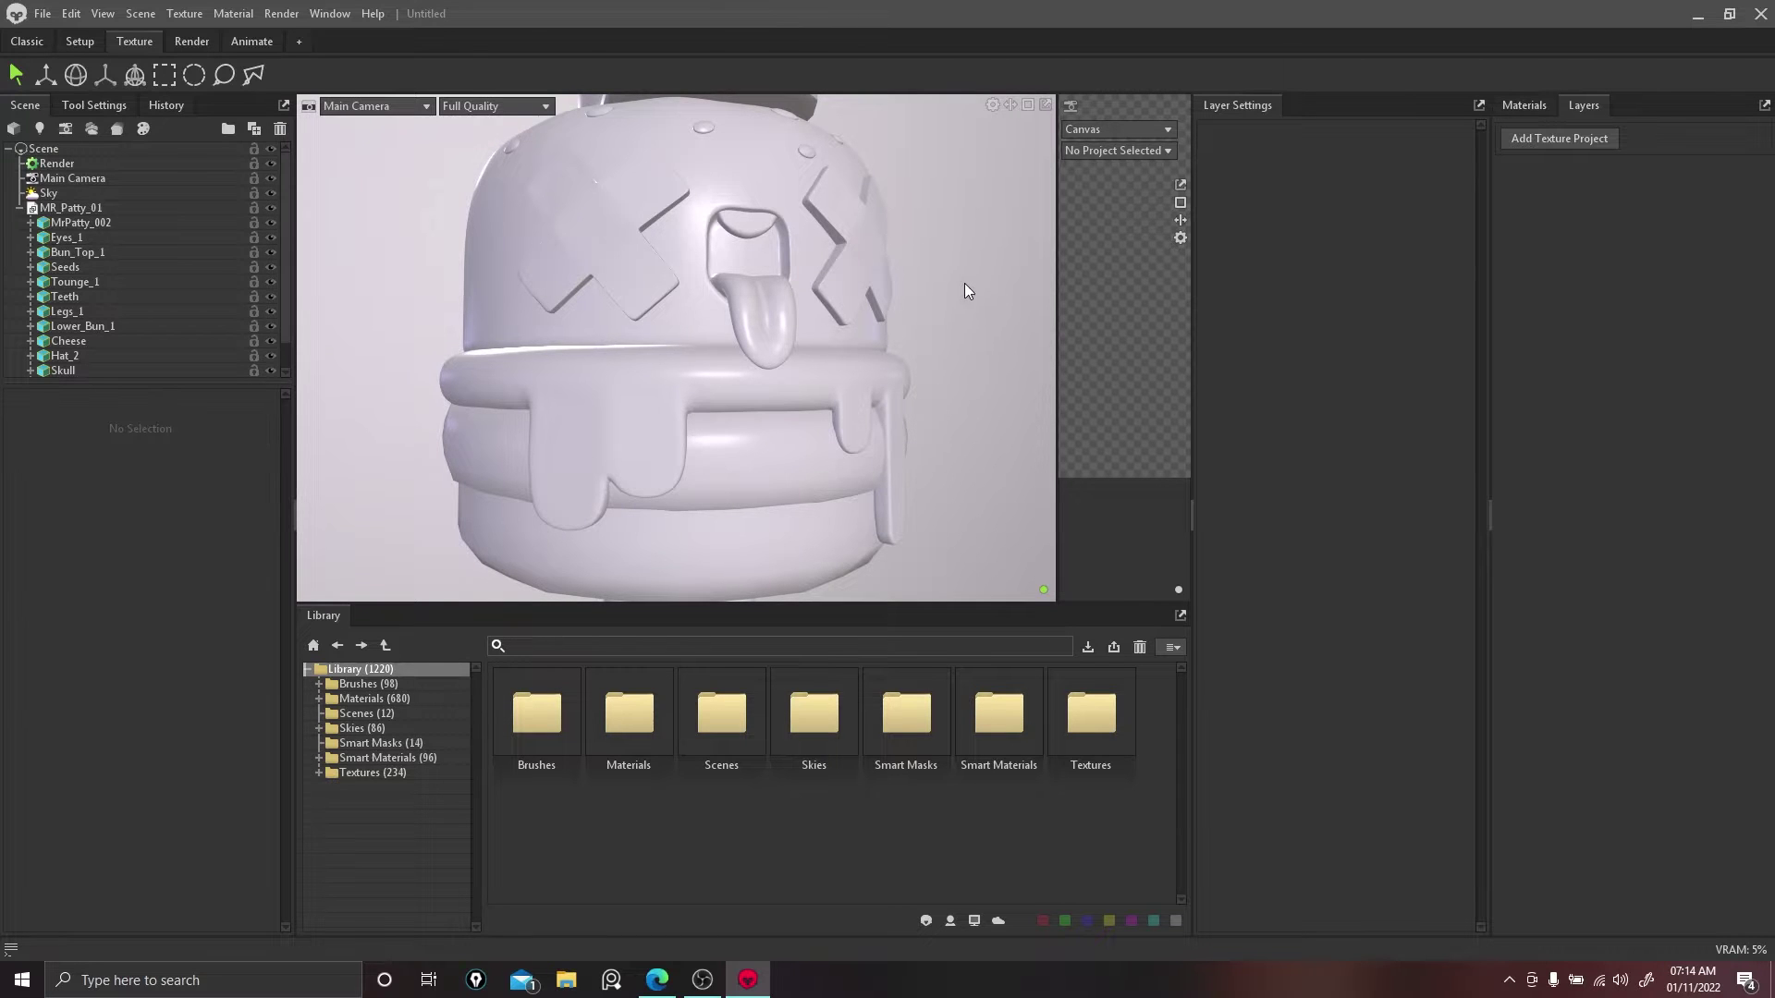
left_click_drag(962, 285, 998, 264)
Step: Inspect the model in Wireframe, restore Full Quality display, and turn on subdivision for the hat
left_click(723, 200)
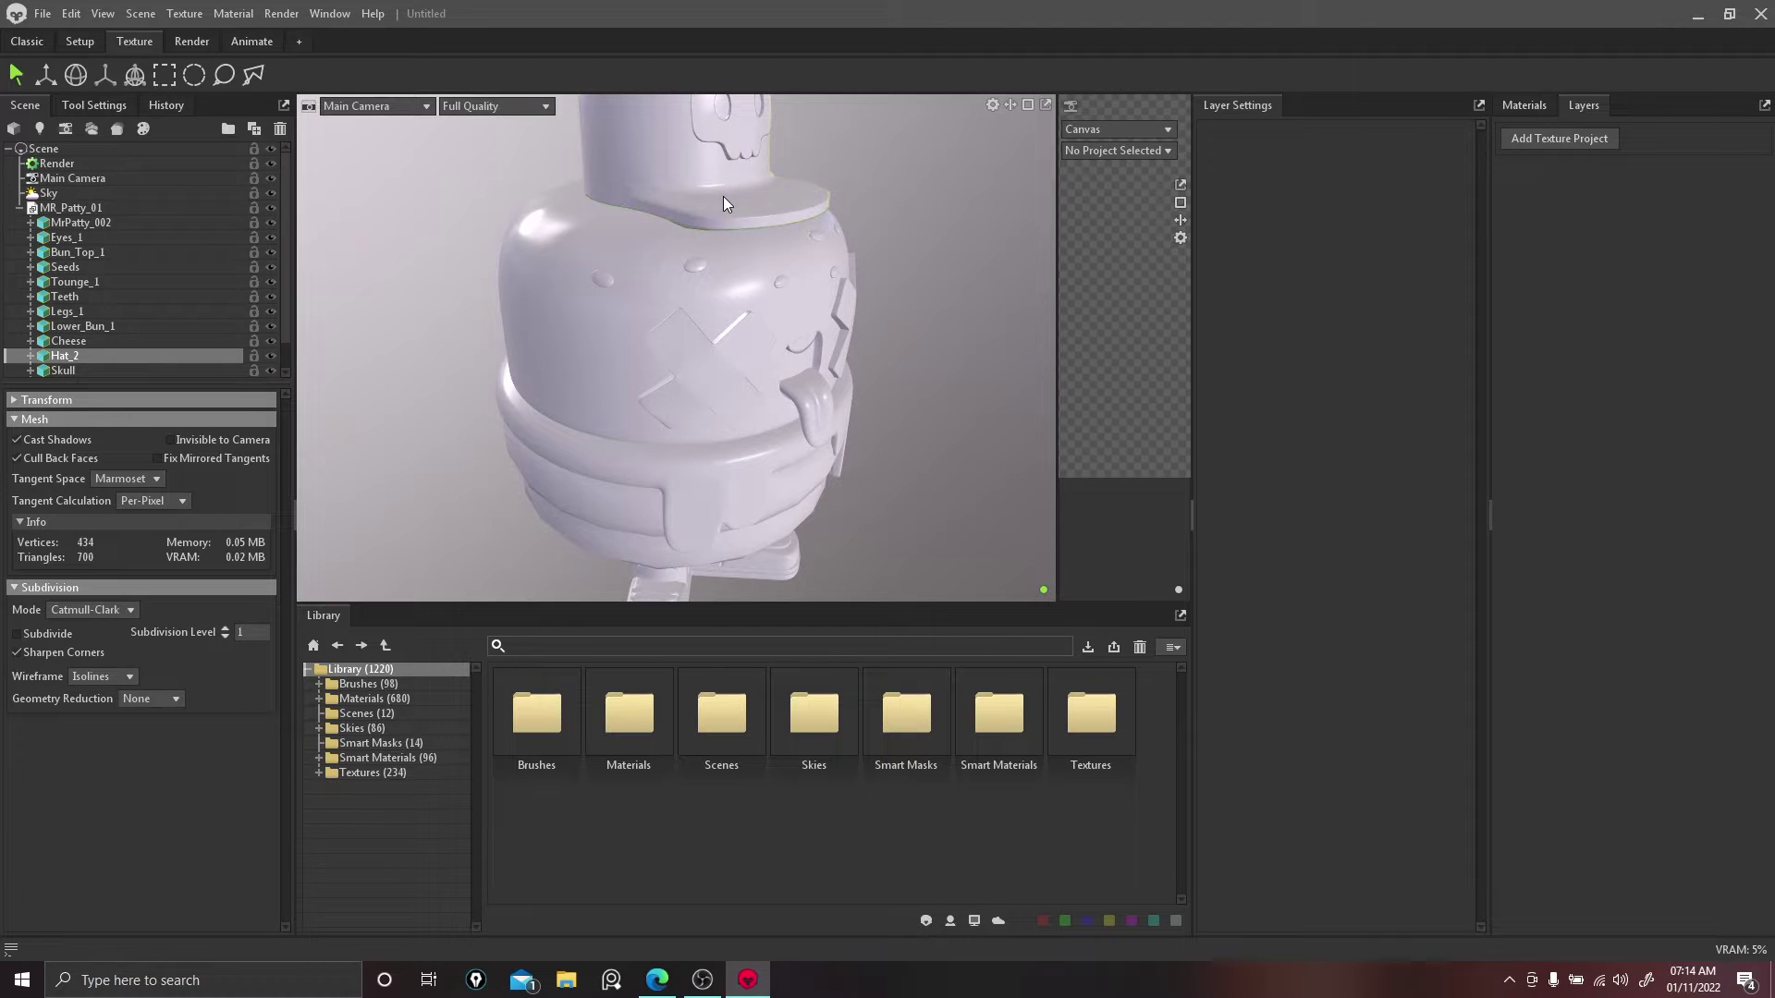
left_click(521, 106)
left_click(516, 192)
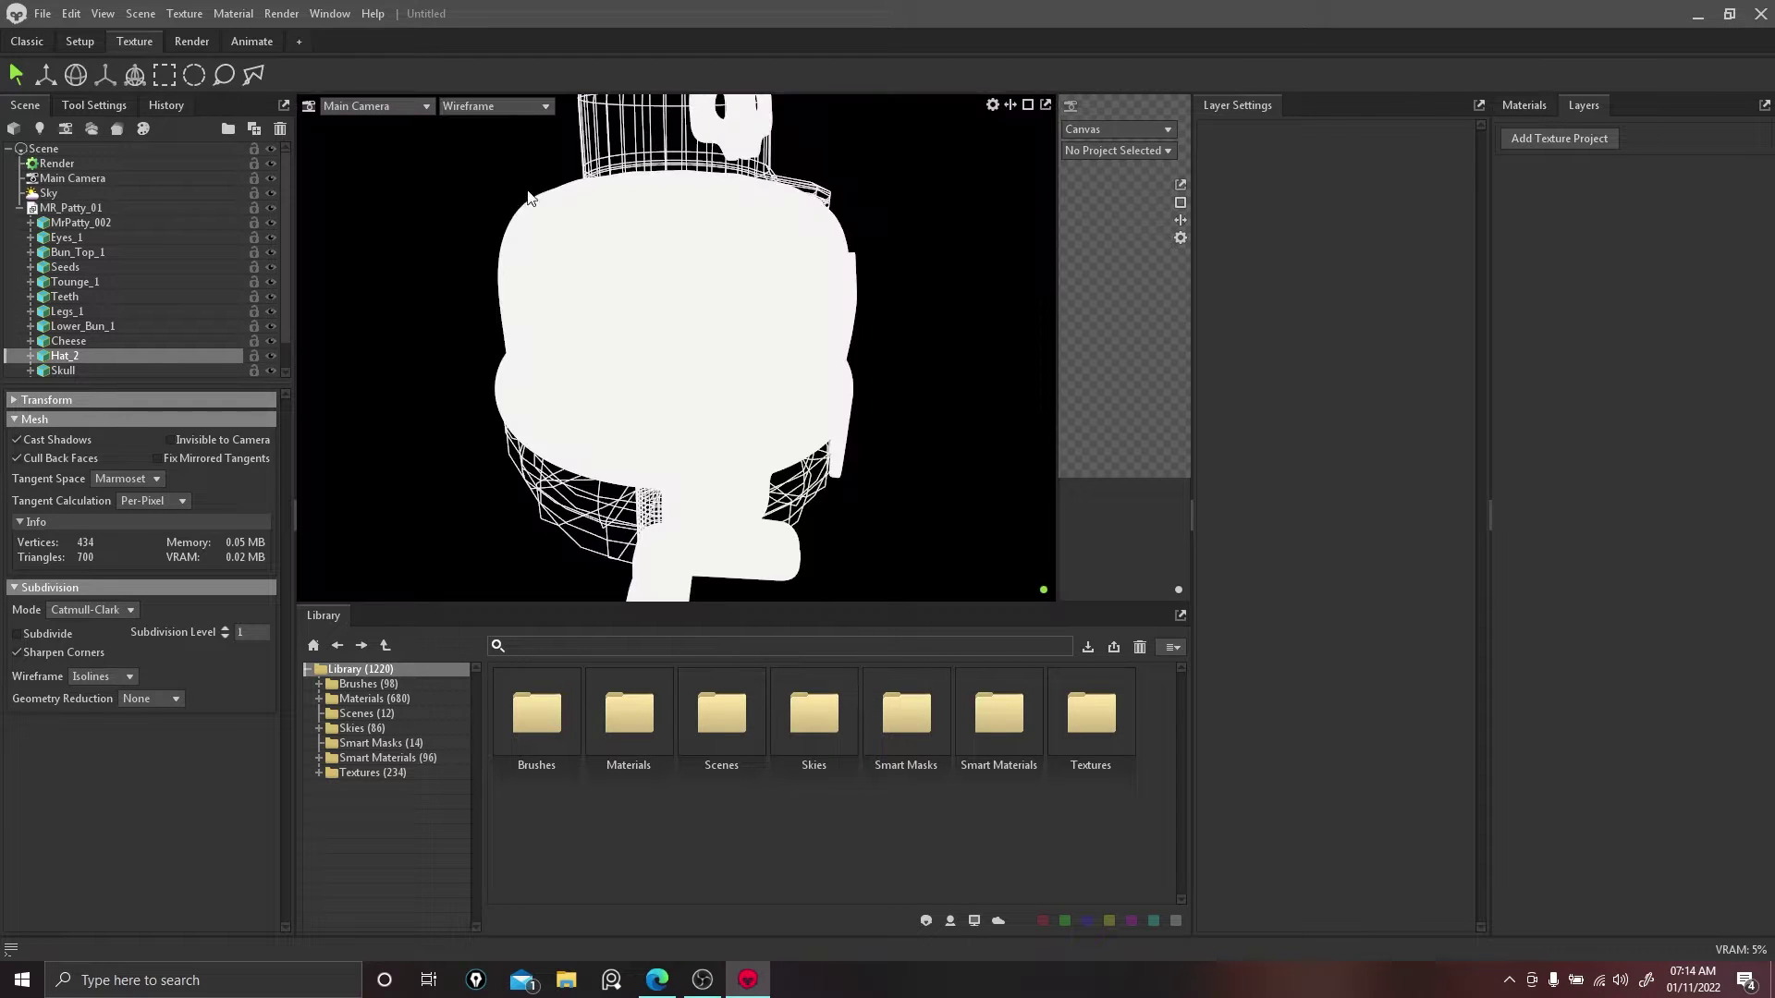
left_click(534, 106)
left_click(532, 127)
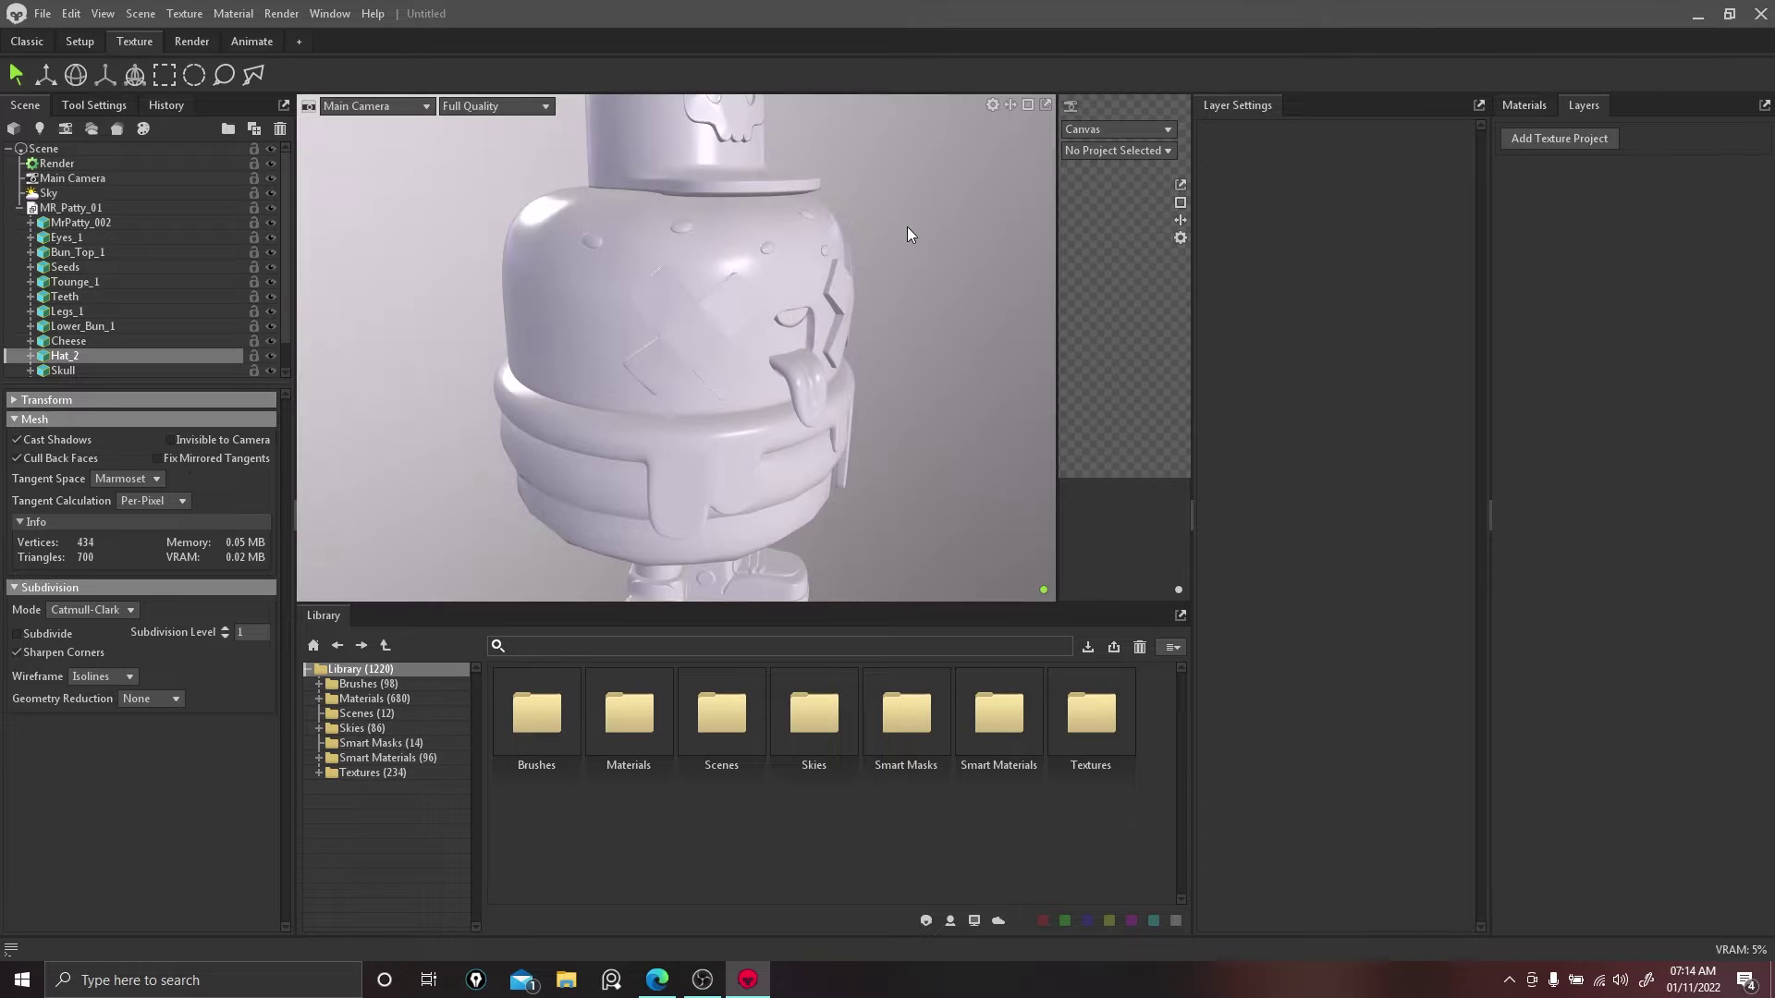
left_click(44, 635)
left_click_drag(841, 466, 862, 341)
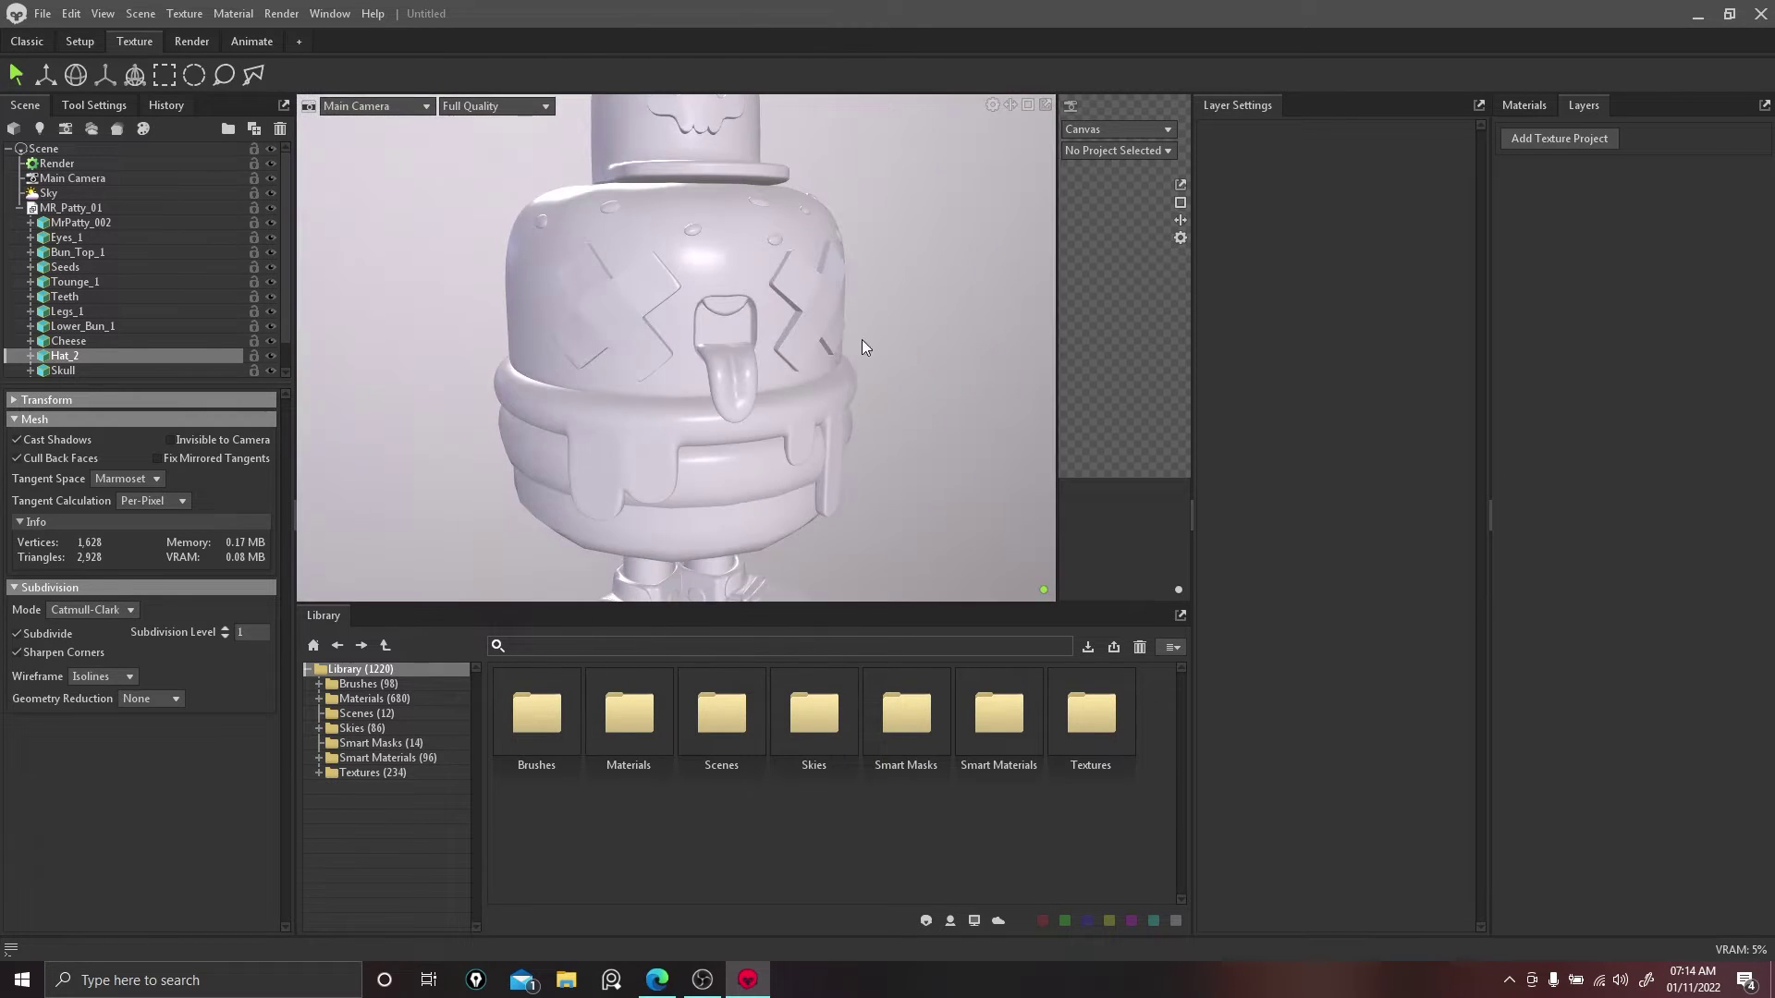
scroll(895, 469, "up", 5)
scroll(884, 456, "down", 3)
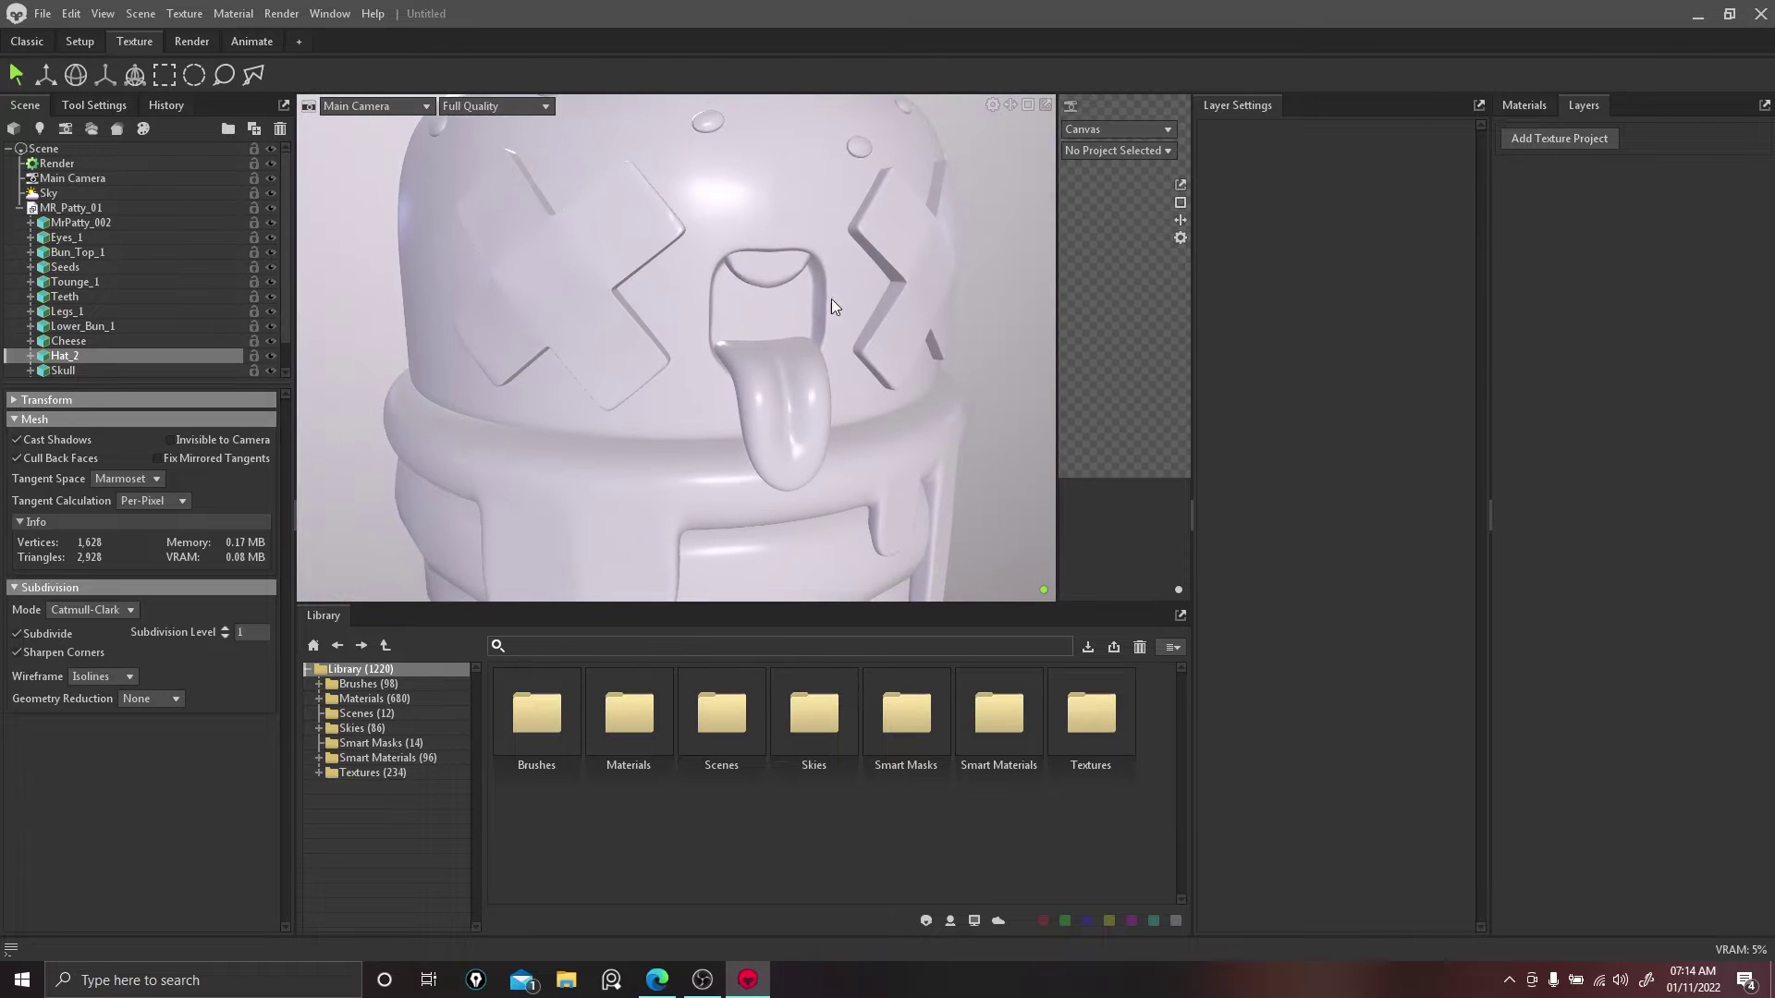
scroll(952, 347, "down", 4)
middle_click_drag(918, 364, 912, 213)
scroll(934, 305, "down", 1)
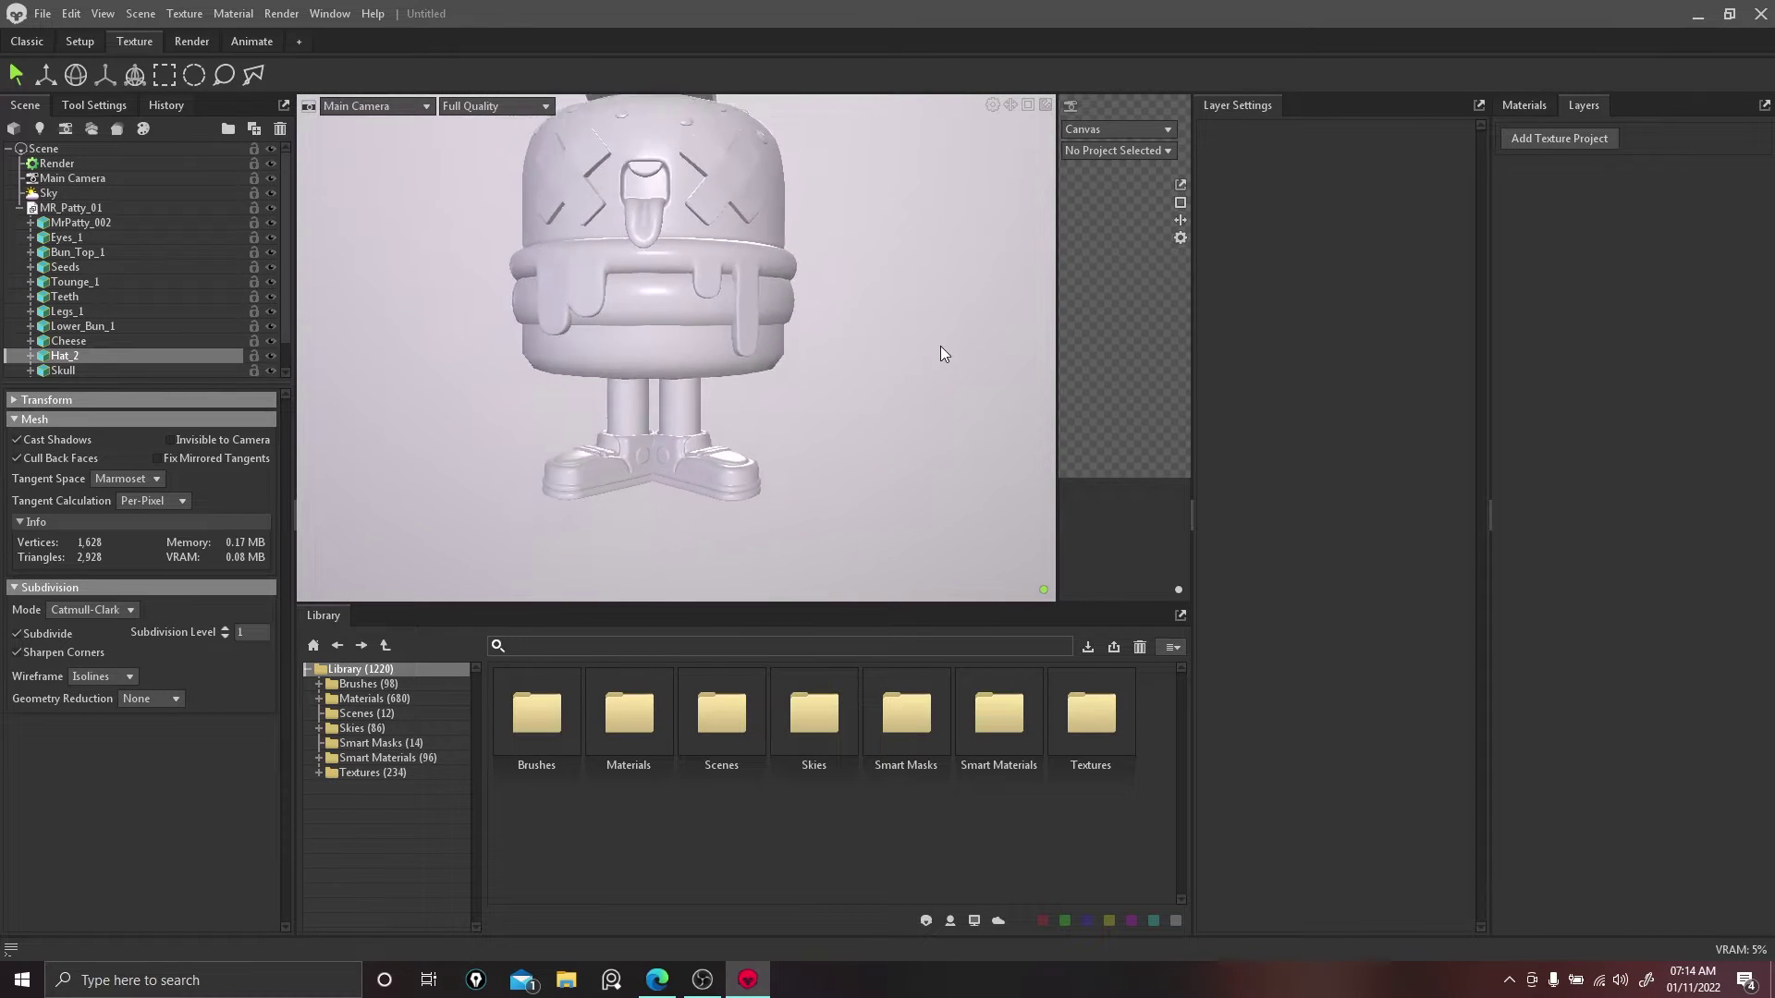
Step: Raise the lower bun's subdivision level to 2
scroll(915, 388, "up", 3)
left_click(758, 370)
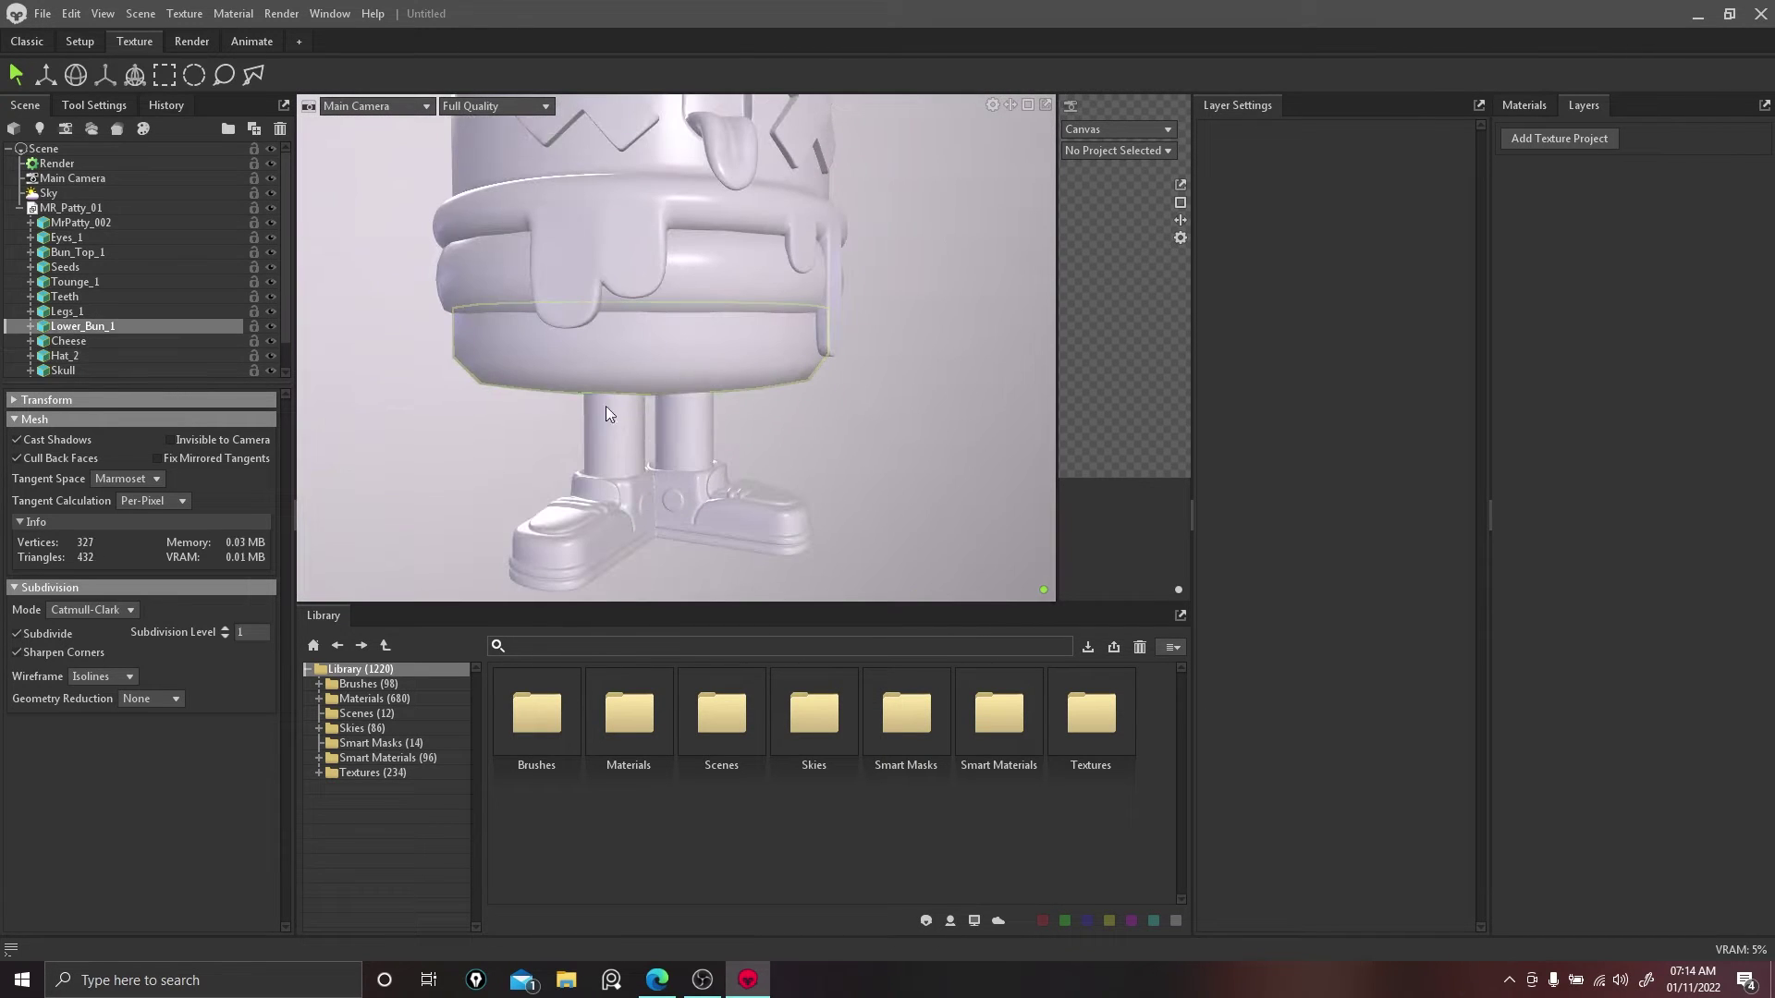
left_click(225, 628)
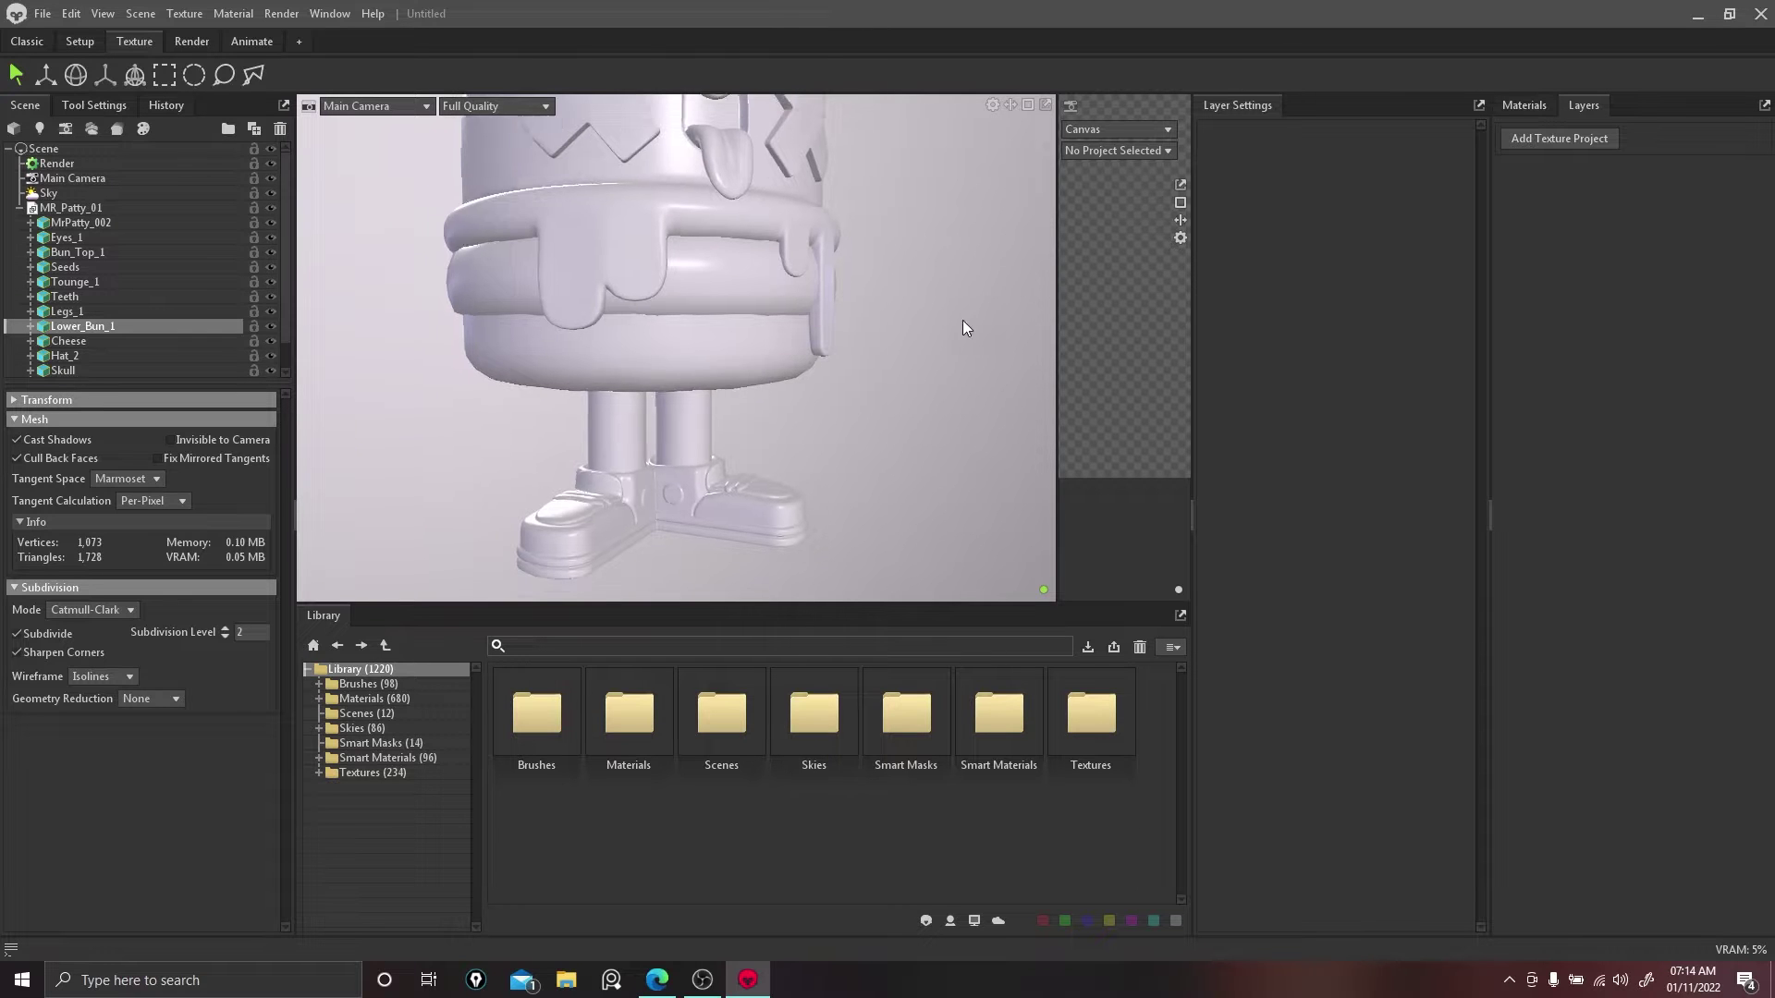
scroll(934, 338, "down", 2)
scroll(880, 268, "up", 3)
middle_click_drag(873, 436, 897, 382)
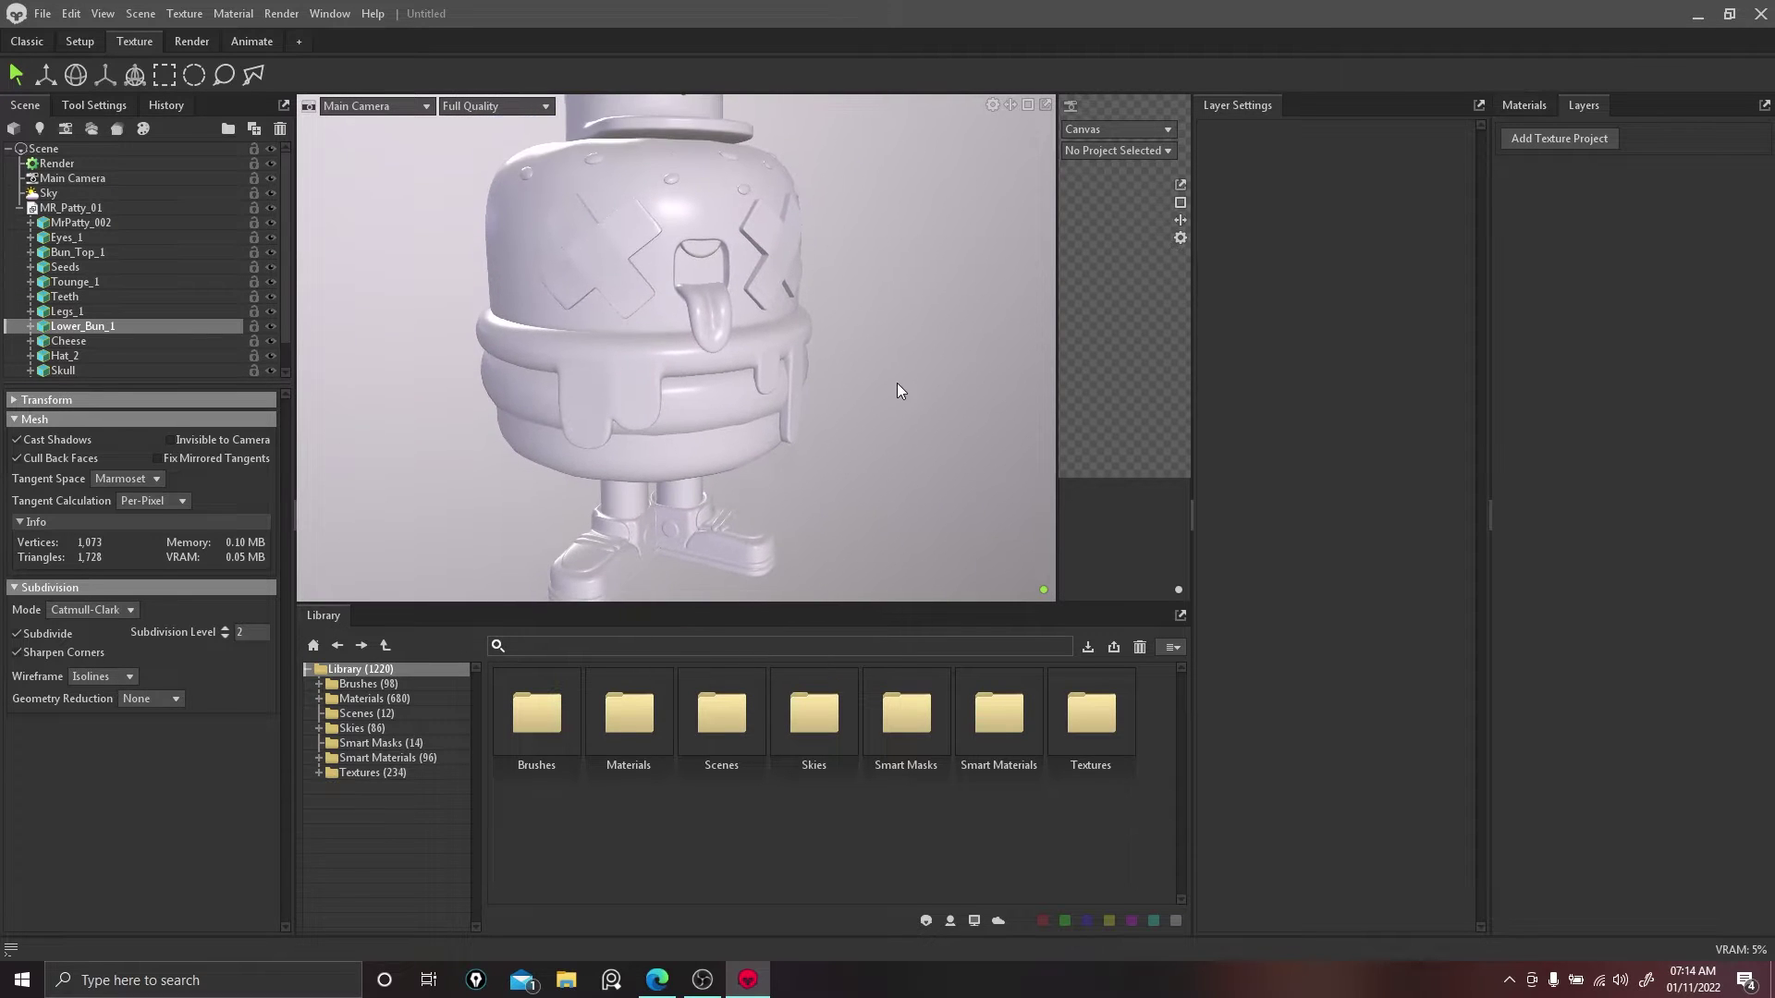
Step: Set the subdivision level of the patty mesh MrPatty_002 to 2
left_click_drag(897, 382, 647, 379)
left_click(634, 387)
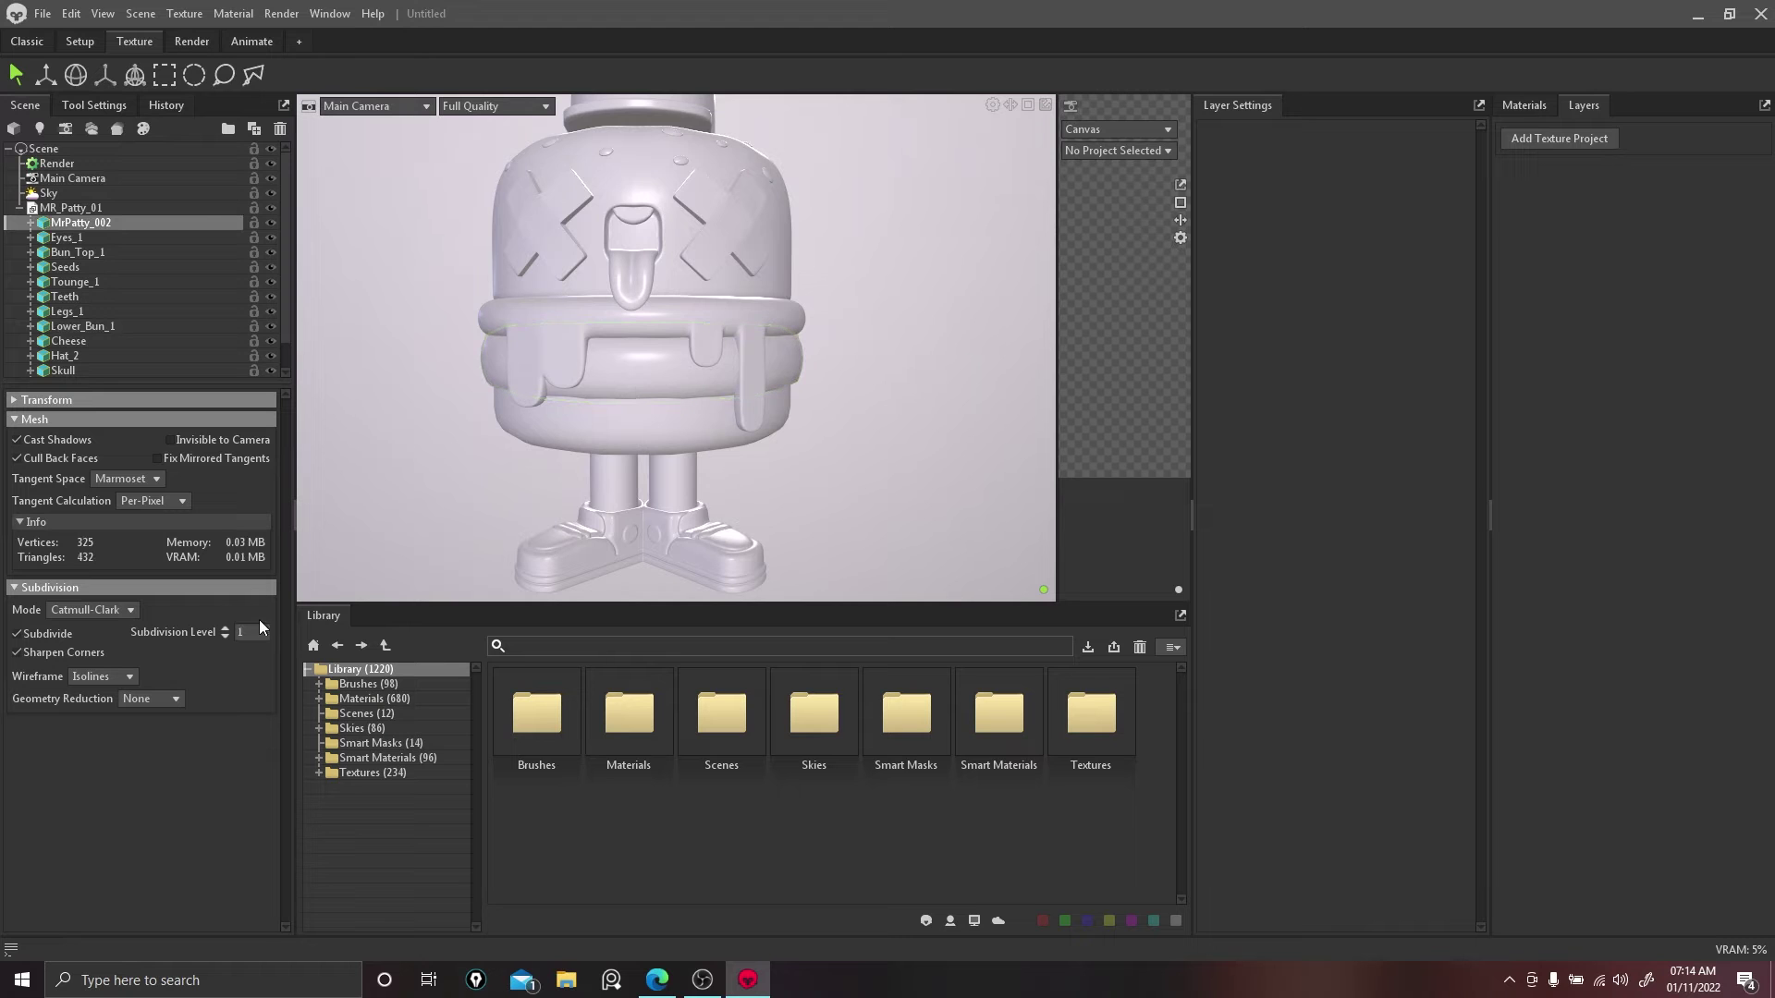
left_click(225, 628)
left_click_drag(907, 401, 861, 399)
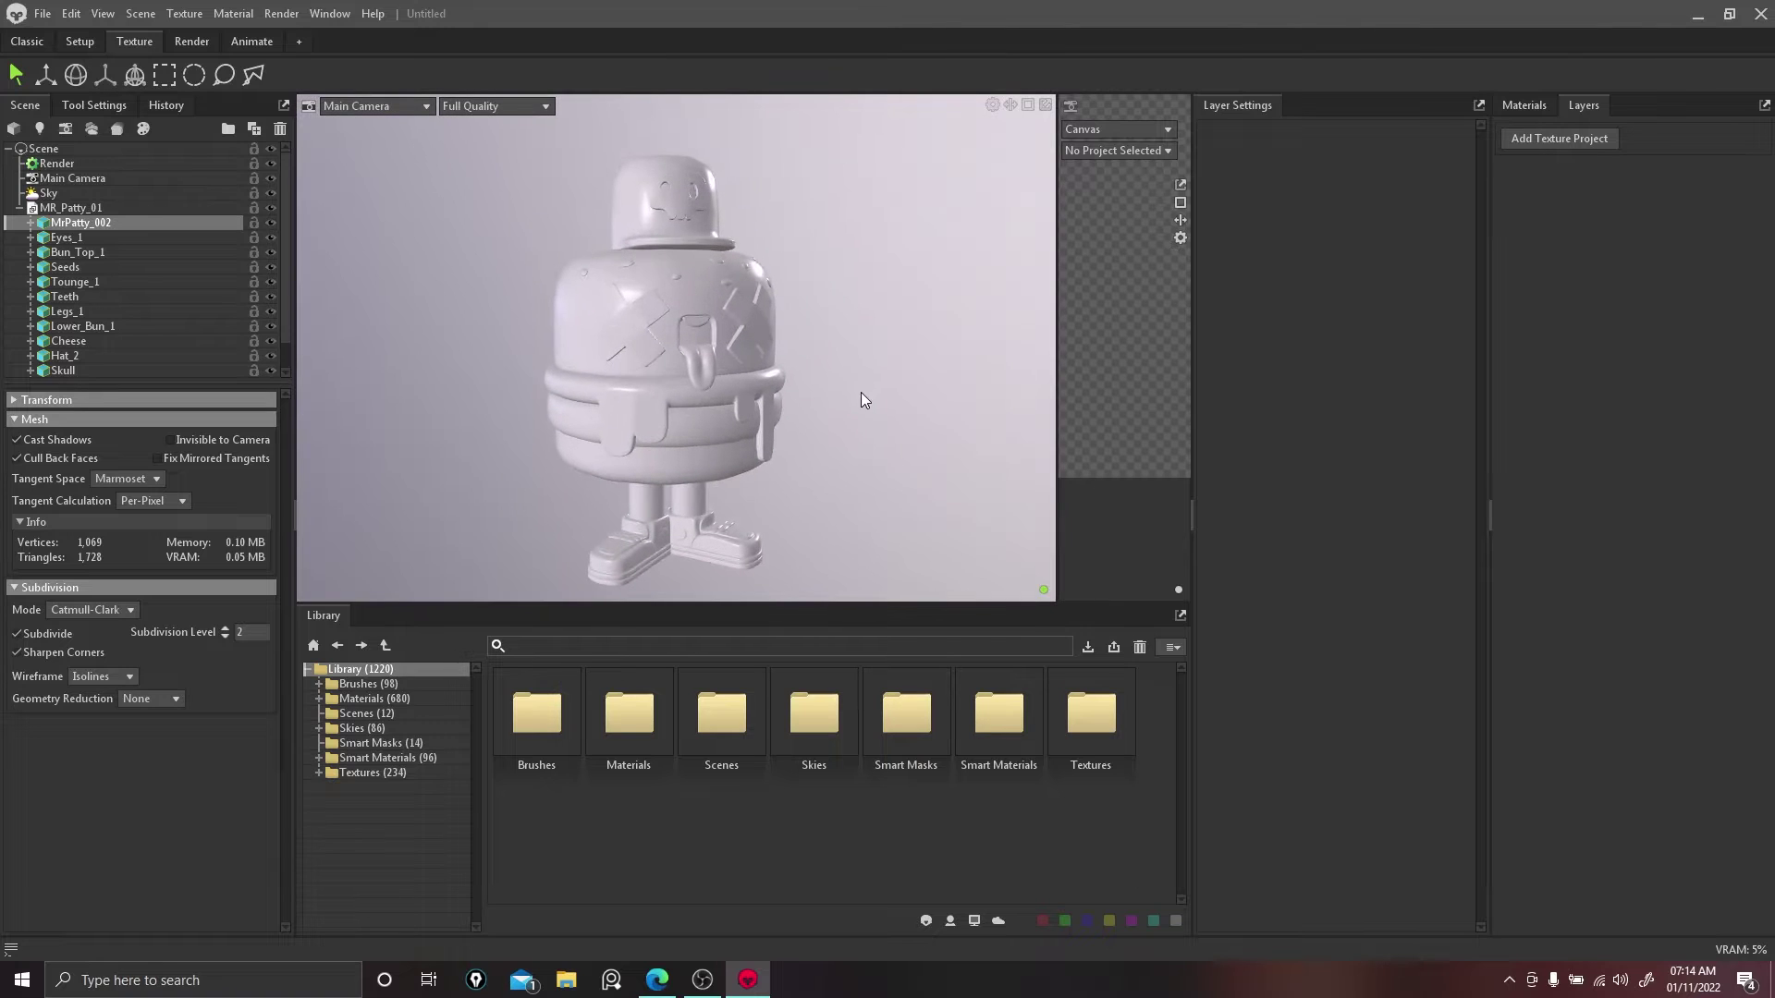
Step: Collapse the model's hierarchy, and set the Sky's backdrop brightness to about 0.221 and its color to yellow e3fd00
left_click(19, 208)
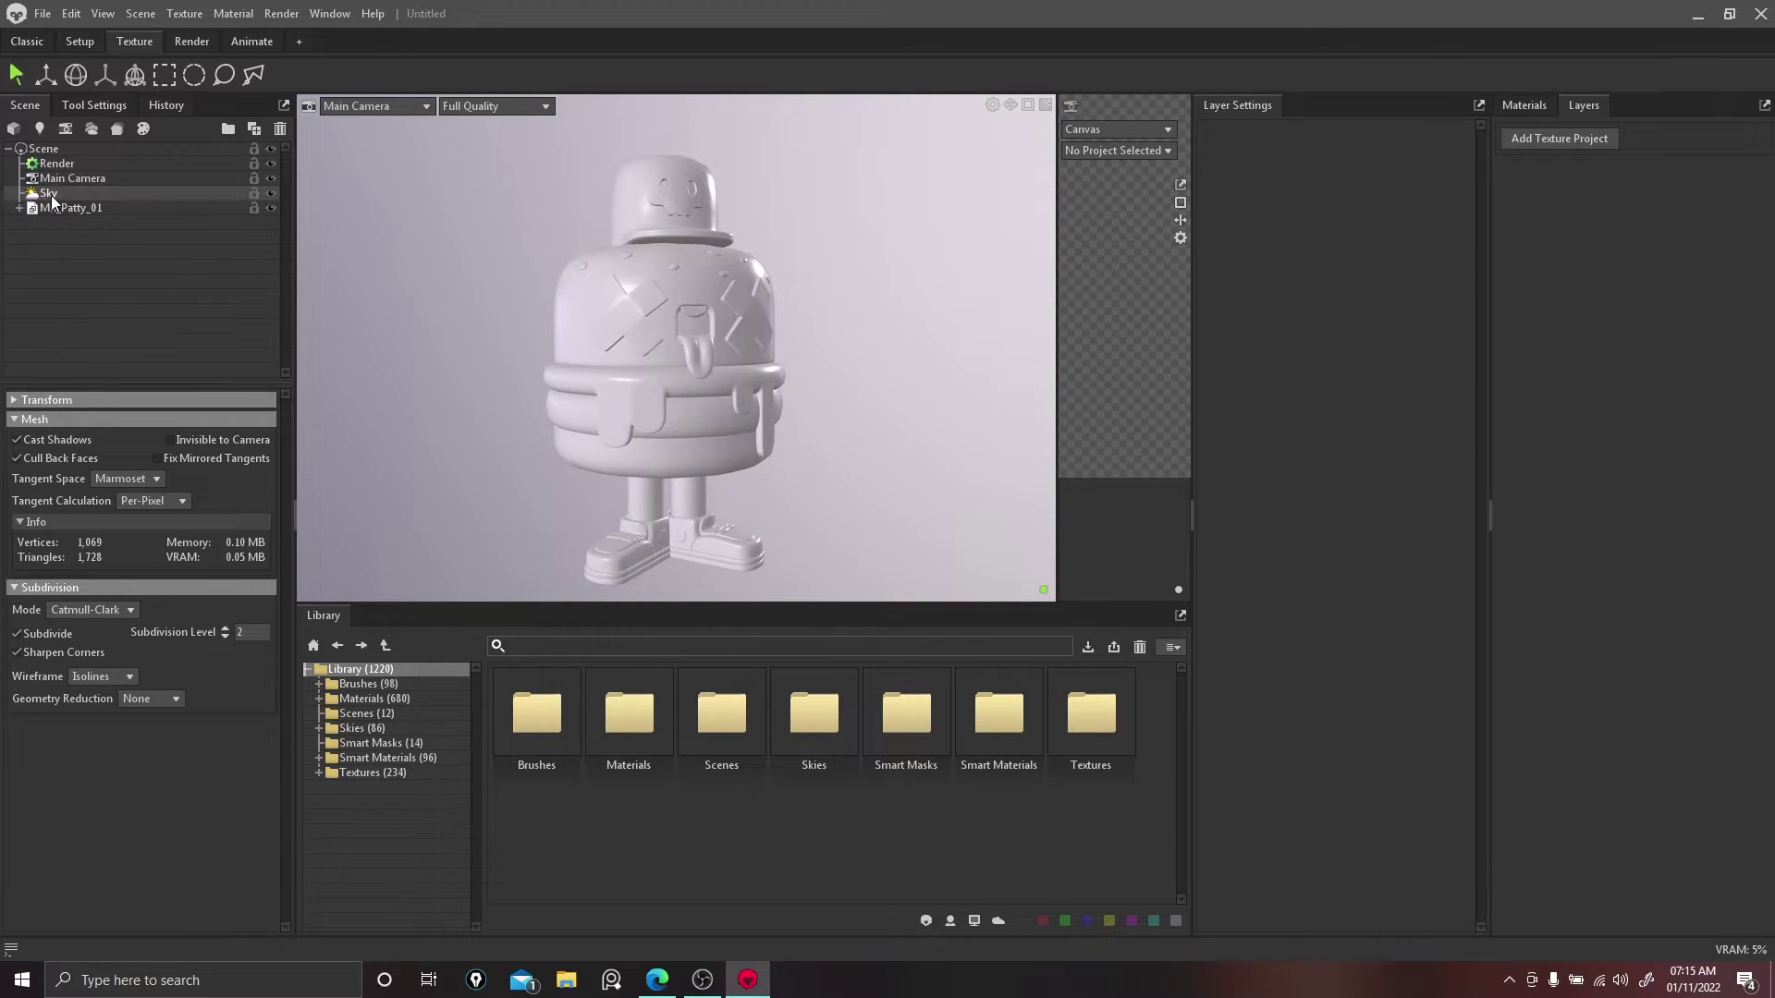
left_click(48, 193)
left_click_drag(142, 757, 62, 742)
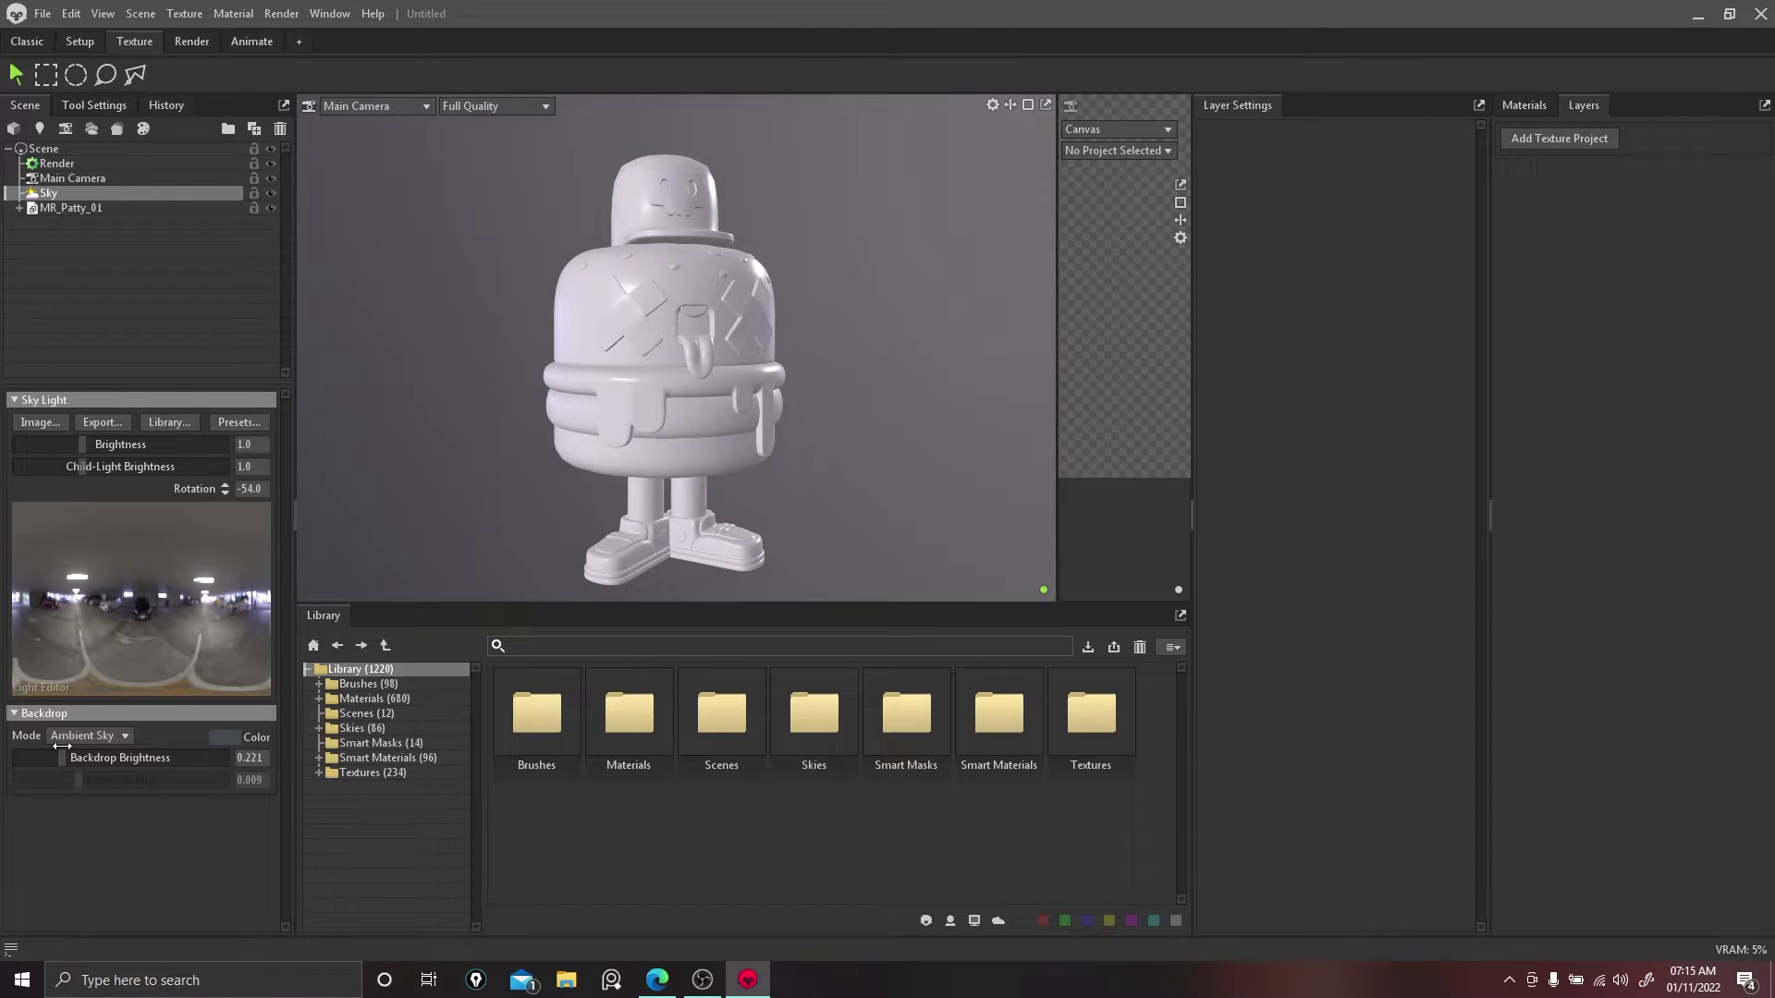
left_click(229, 737)
left_click_drag(915, 451, 947, 546)
mouse_move(769, 519)
left_mouse_down()
mouse_move(891, 515)
mouse_move(902, 355)
left_mouse_up()
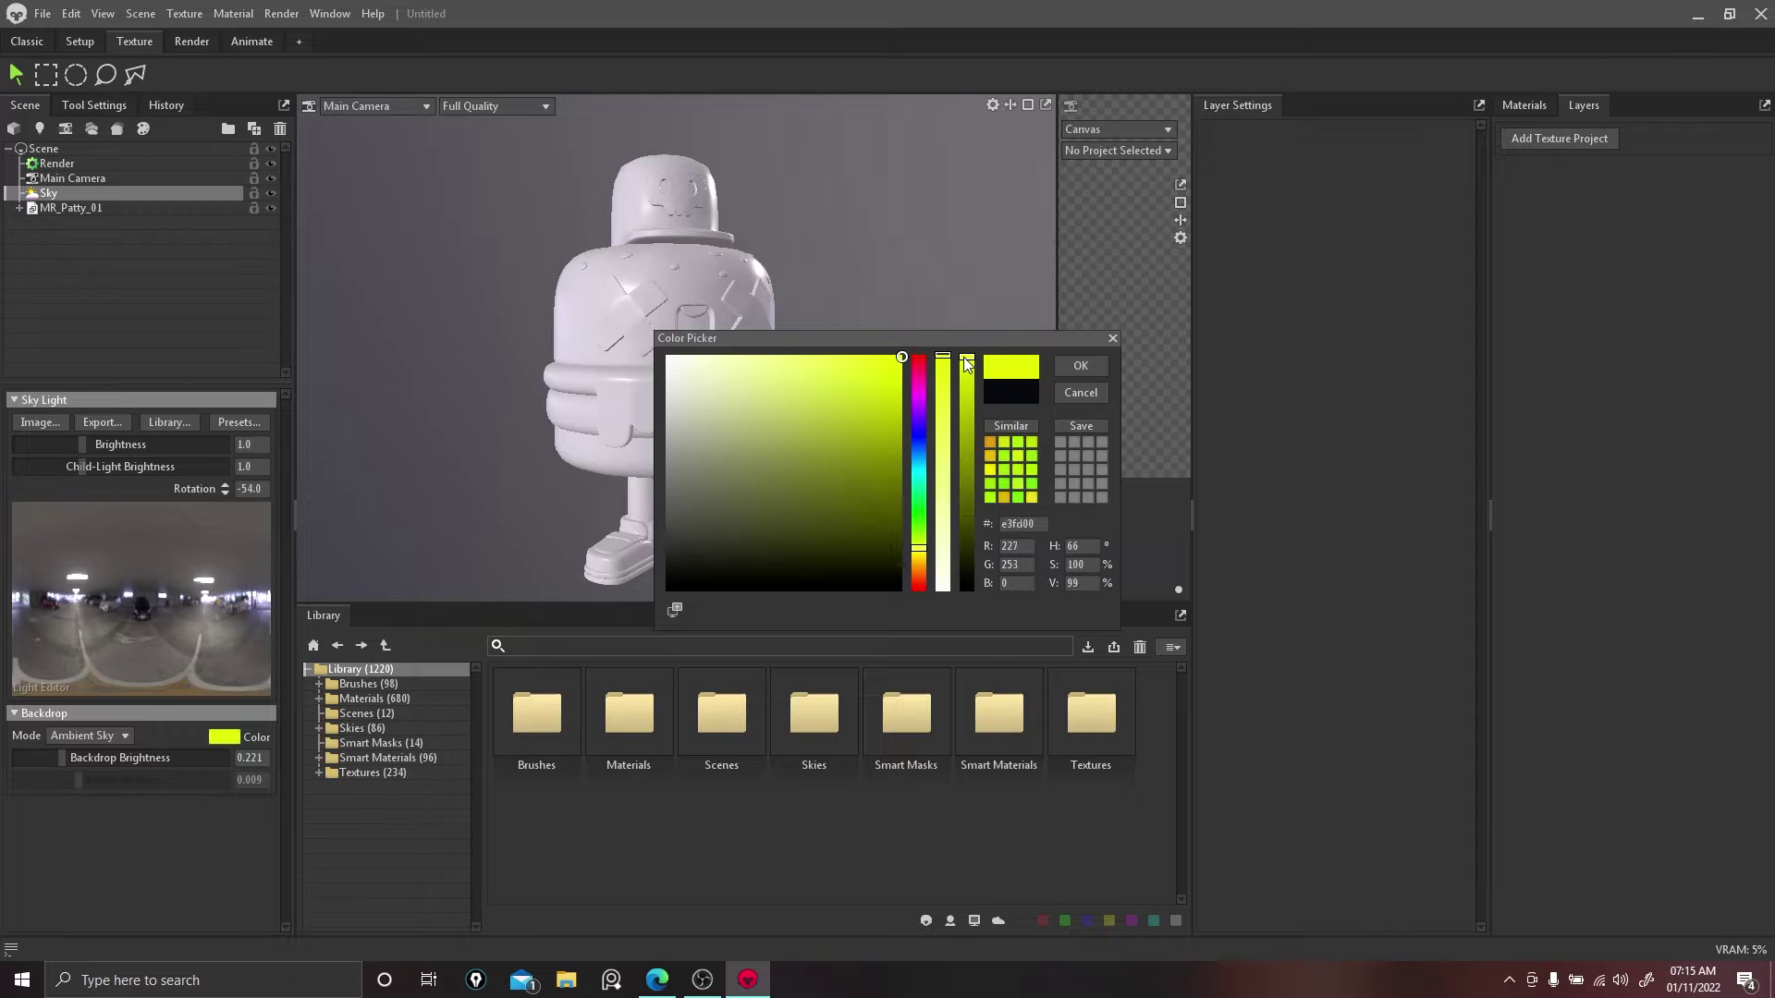
left_click(1079, 366)
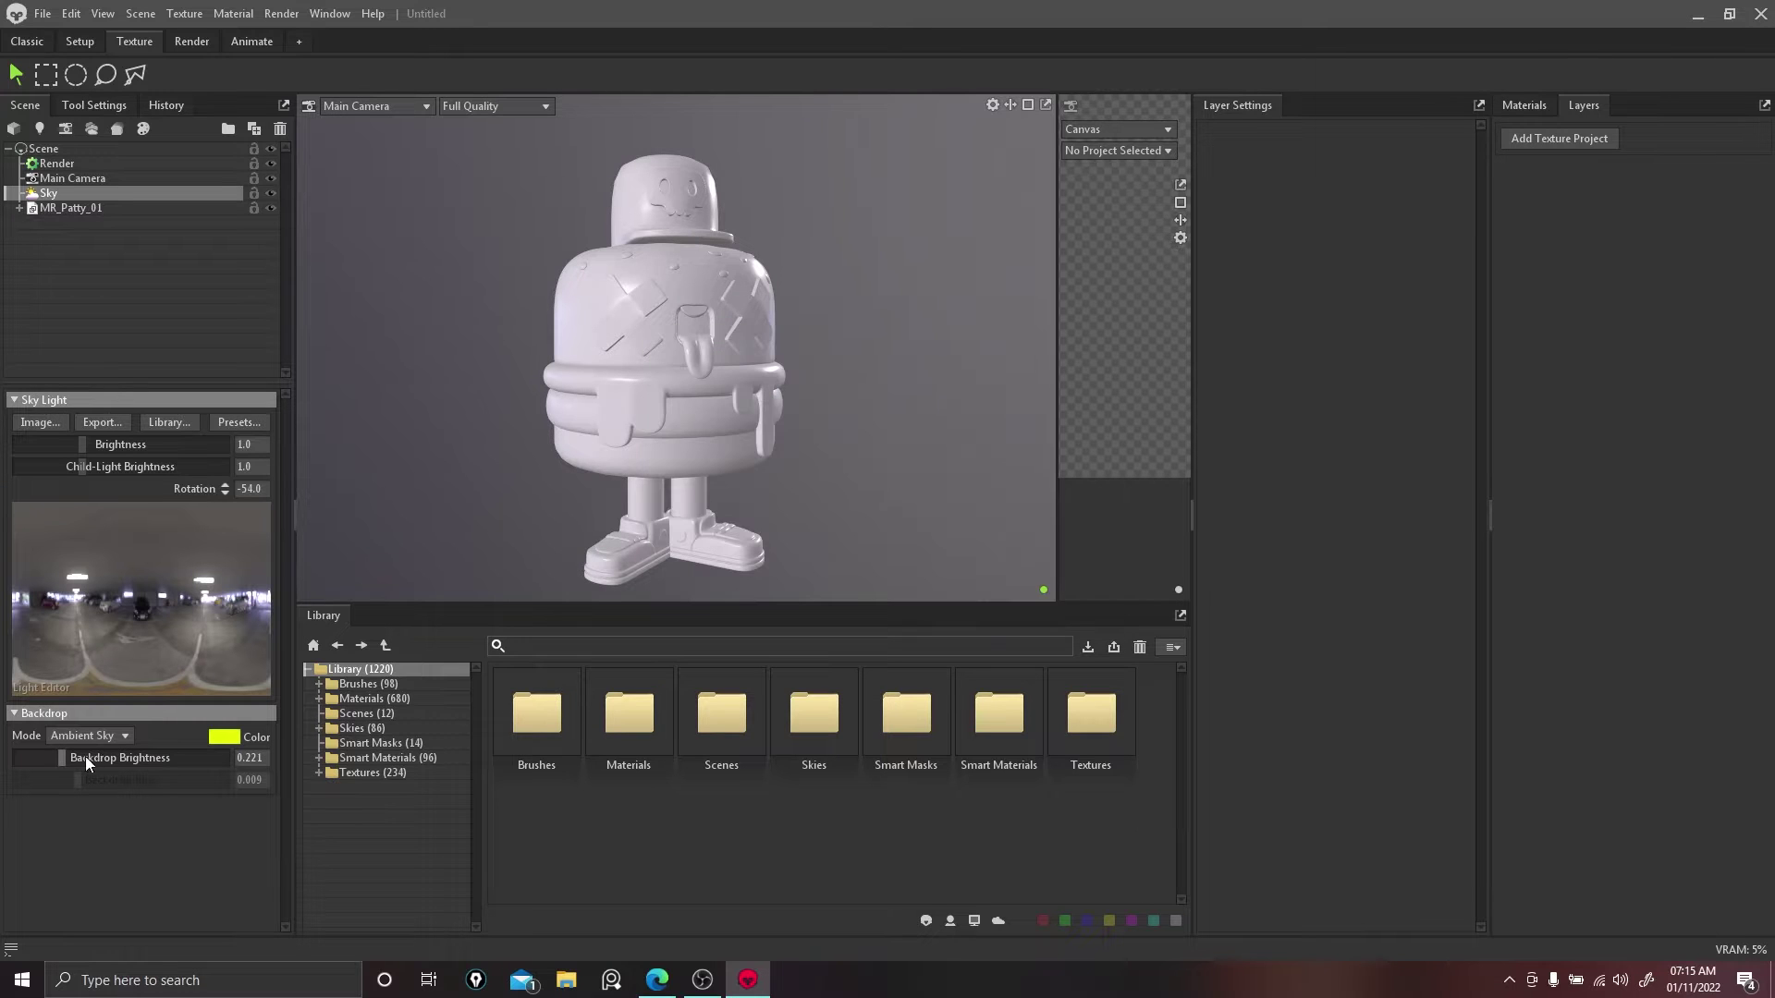
Step: Raise the backdrop brightness to about 0.604 and switch the backdrop mode from Ambient Sky to Color
left_click_drag(87, 758, 74, 758)
left_click(120, 736)
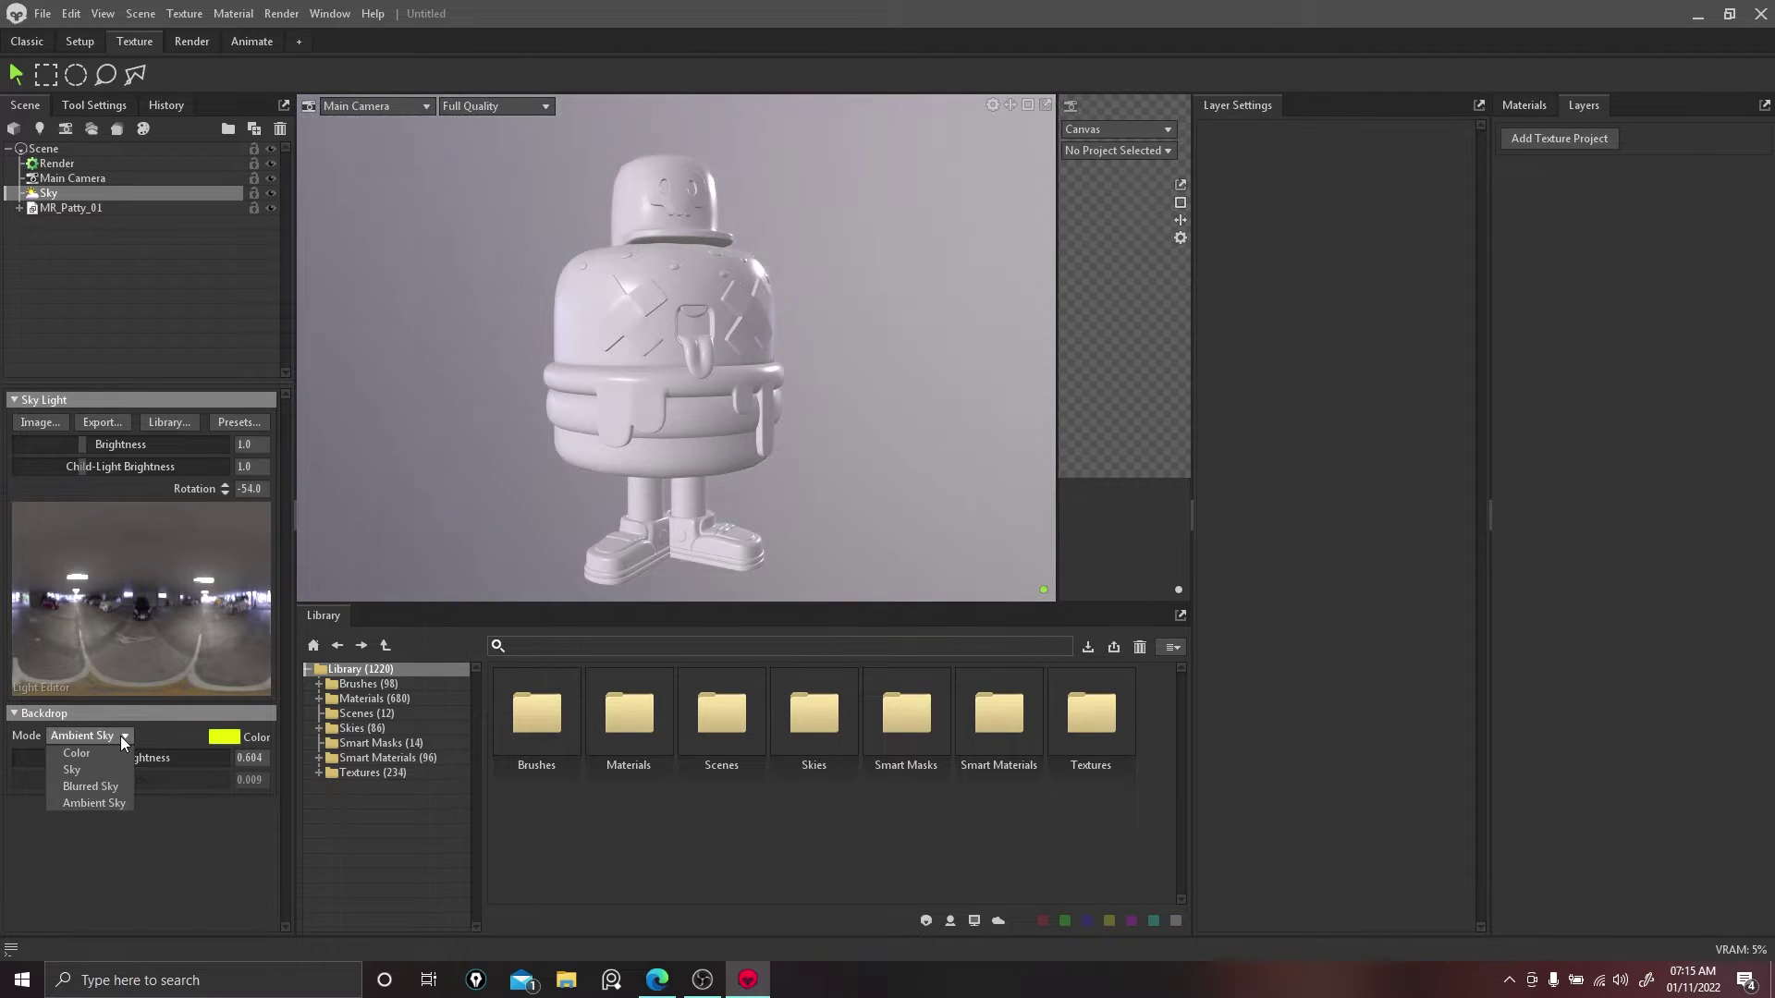
left_click(103, 746)
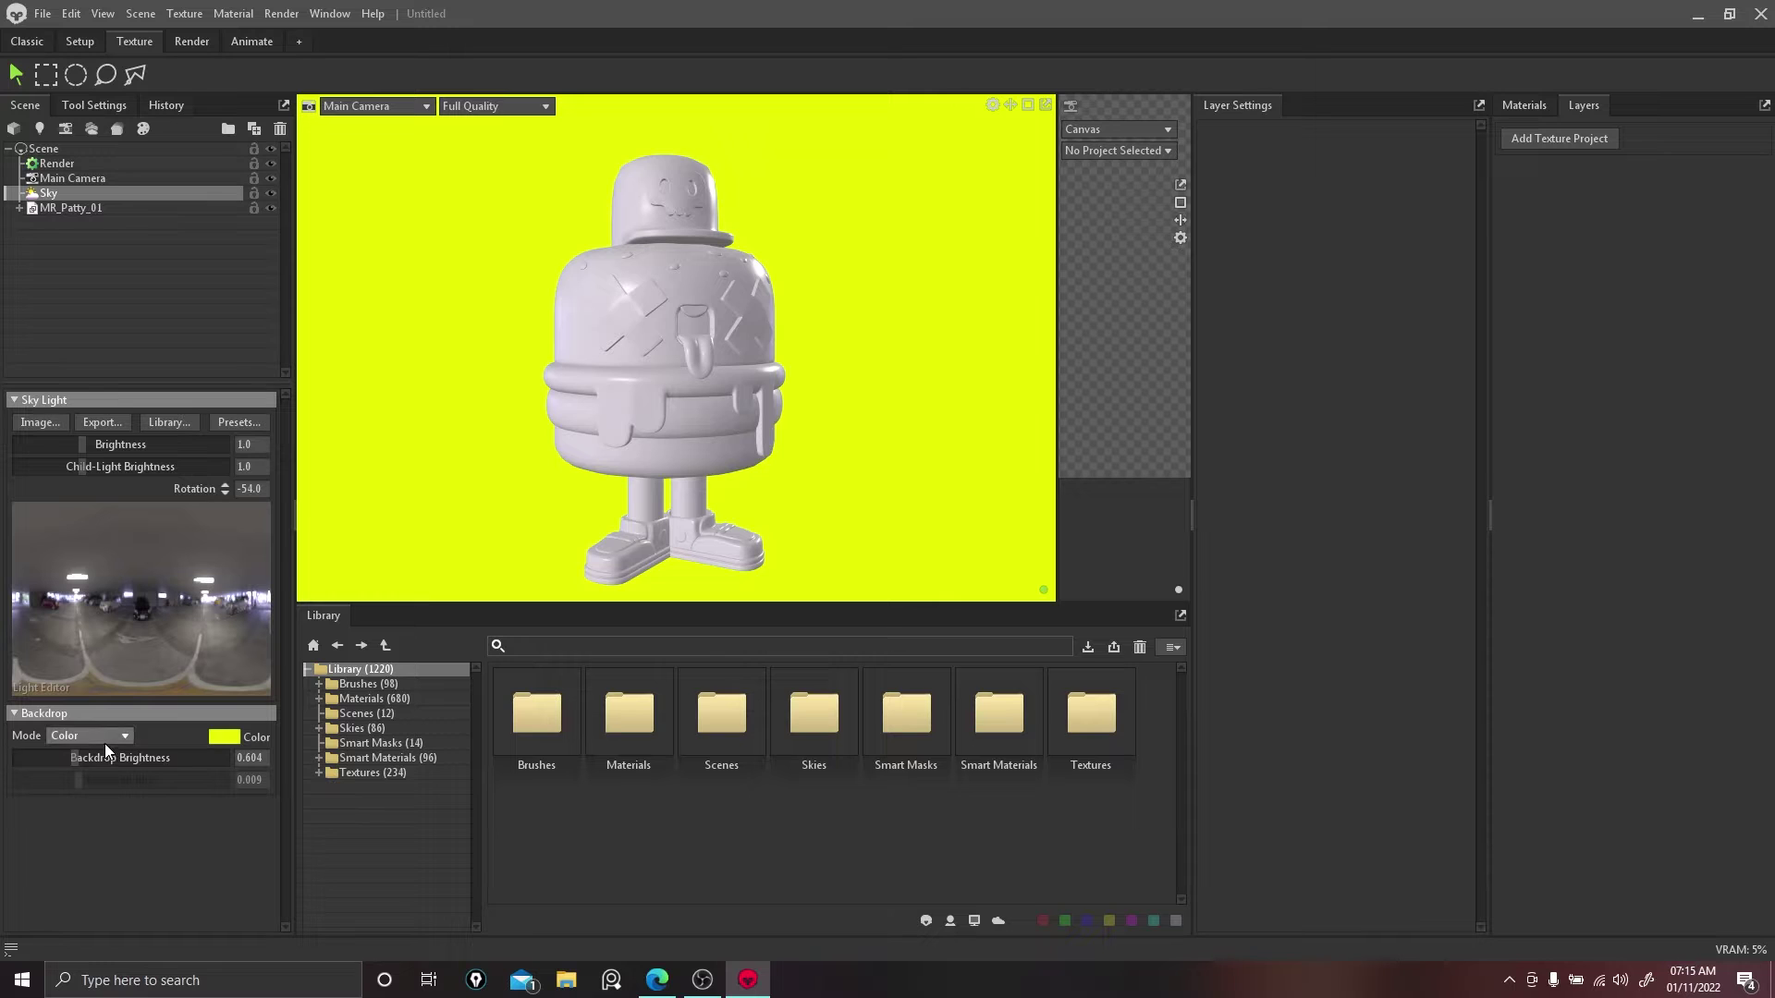
Step: Change the backdrop color to orange and rotate the sky light to about -100.5
left_click(233, 737)
left_click_drag(921, 551, 925, 568)
left_click(1081, 365)
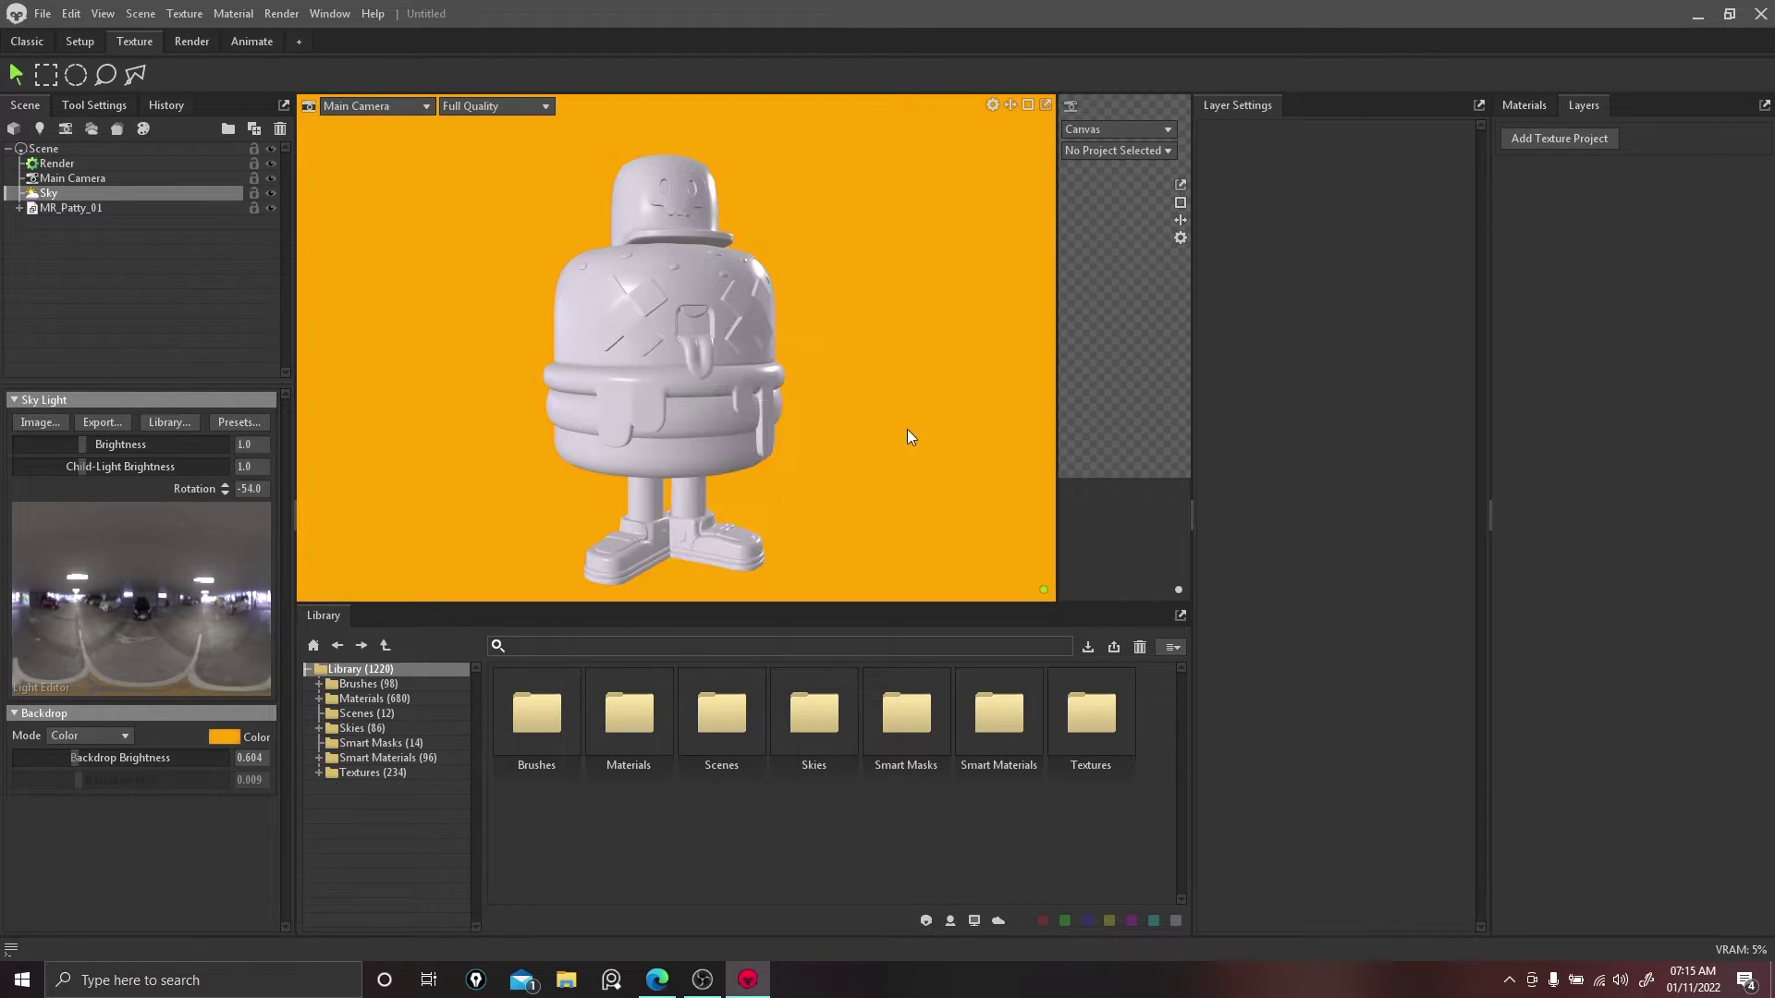
mouse_move(907, 429)
left_mouse_down()
mouse_move(856, 397)
mouse_move(904, 444)
left_mouse_up()
scroll(899, 449, "down", 3)
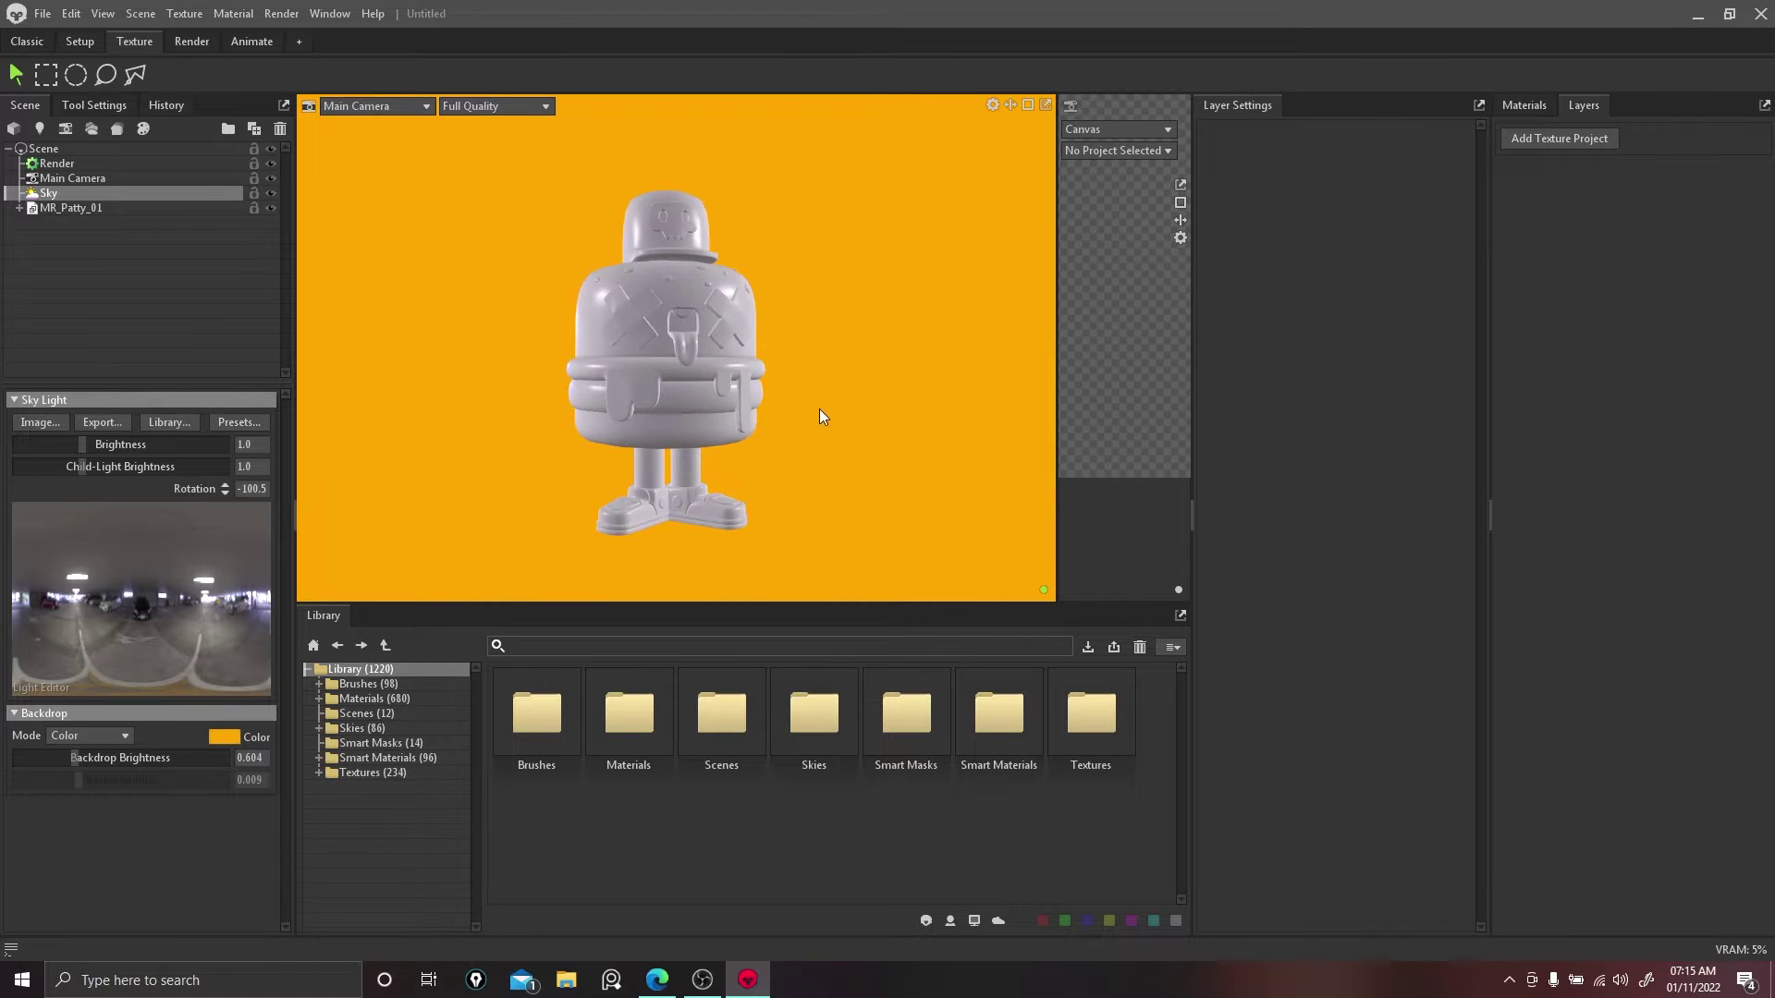
Step: Open the sky presets and apply the Alley Construction Graffiti sky as the lighting environment
left_click(242, 425)
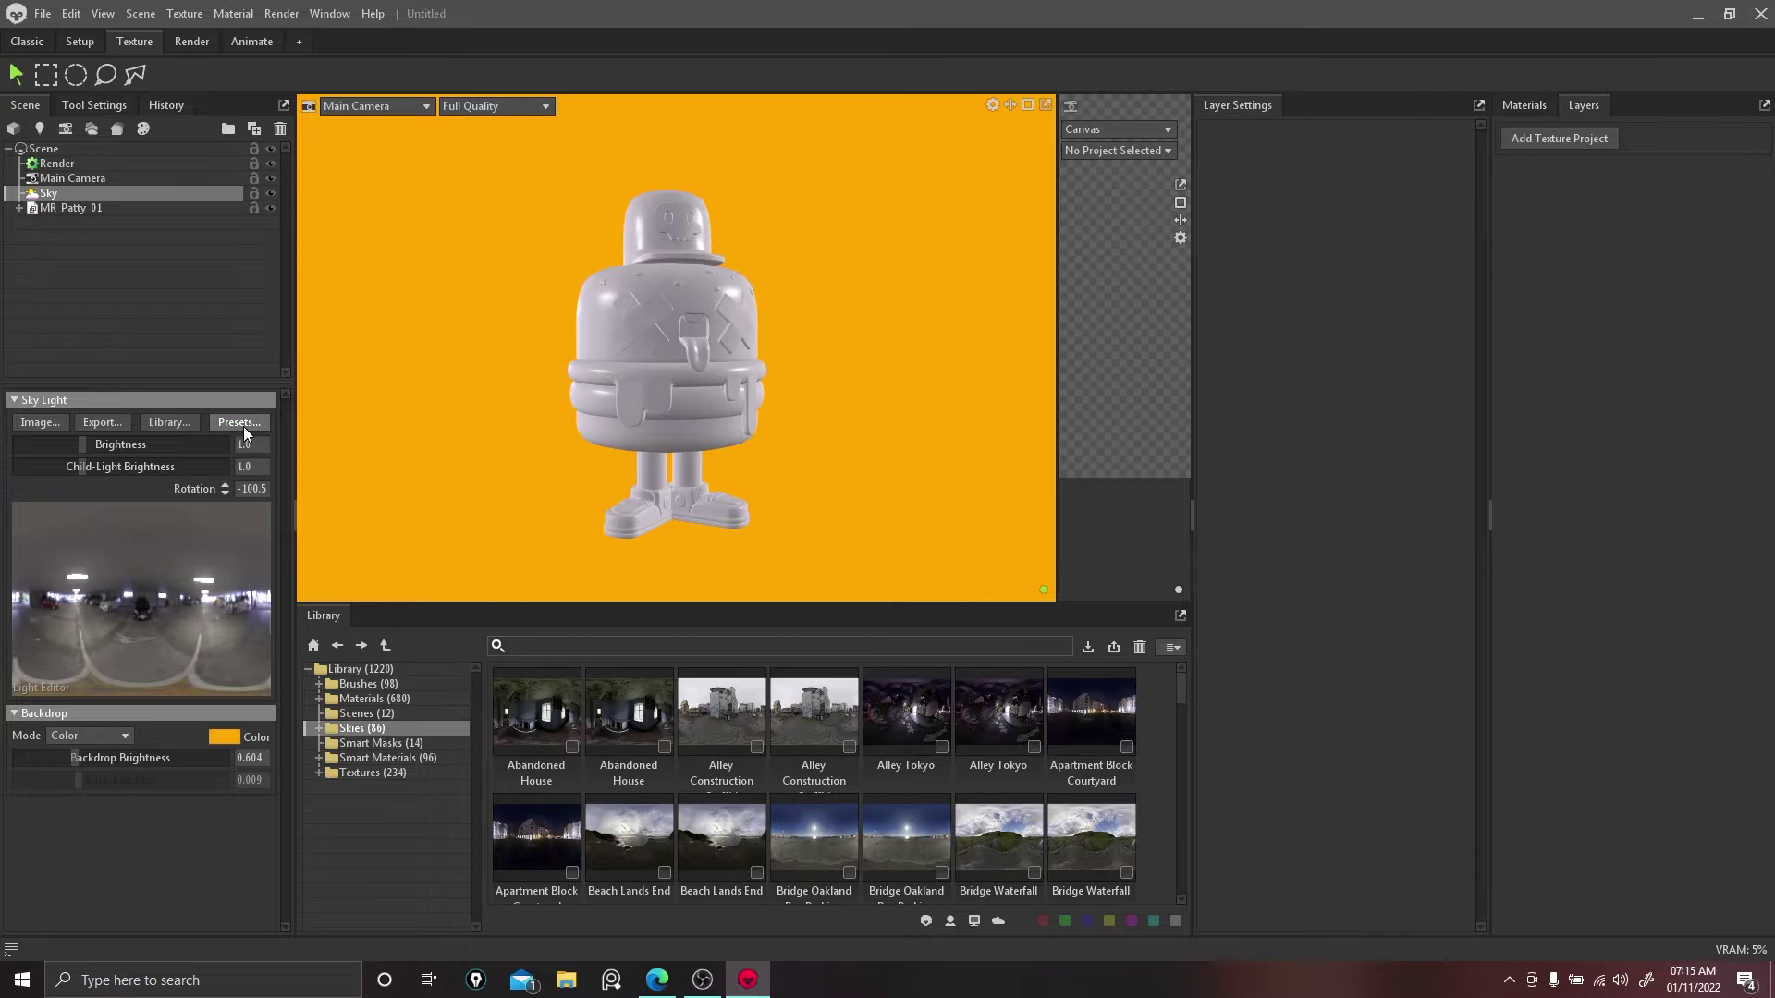
double_click(812, 723)
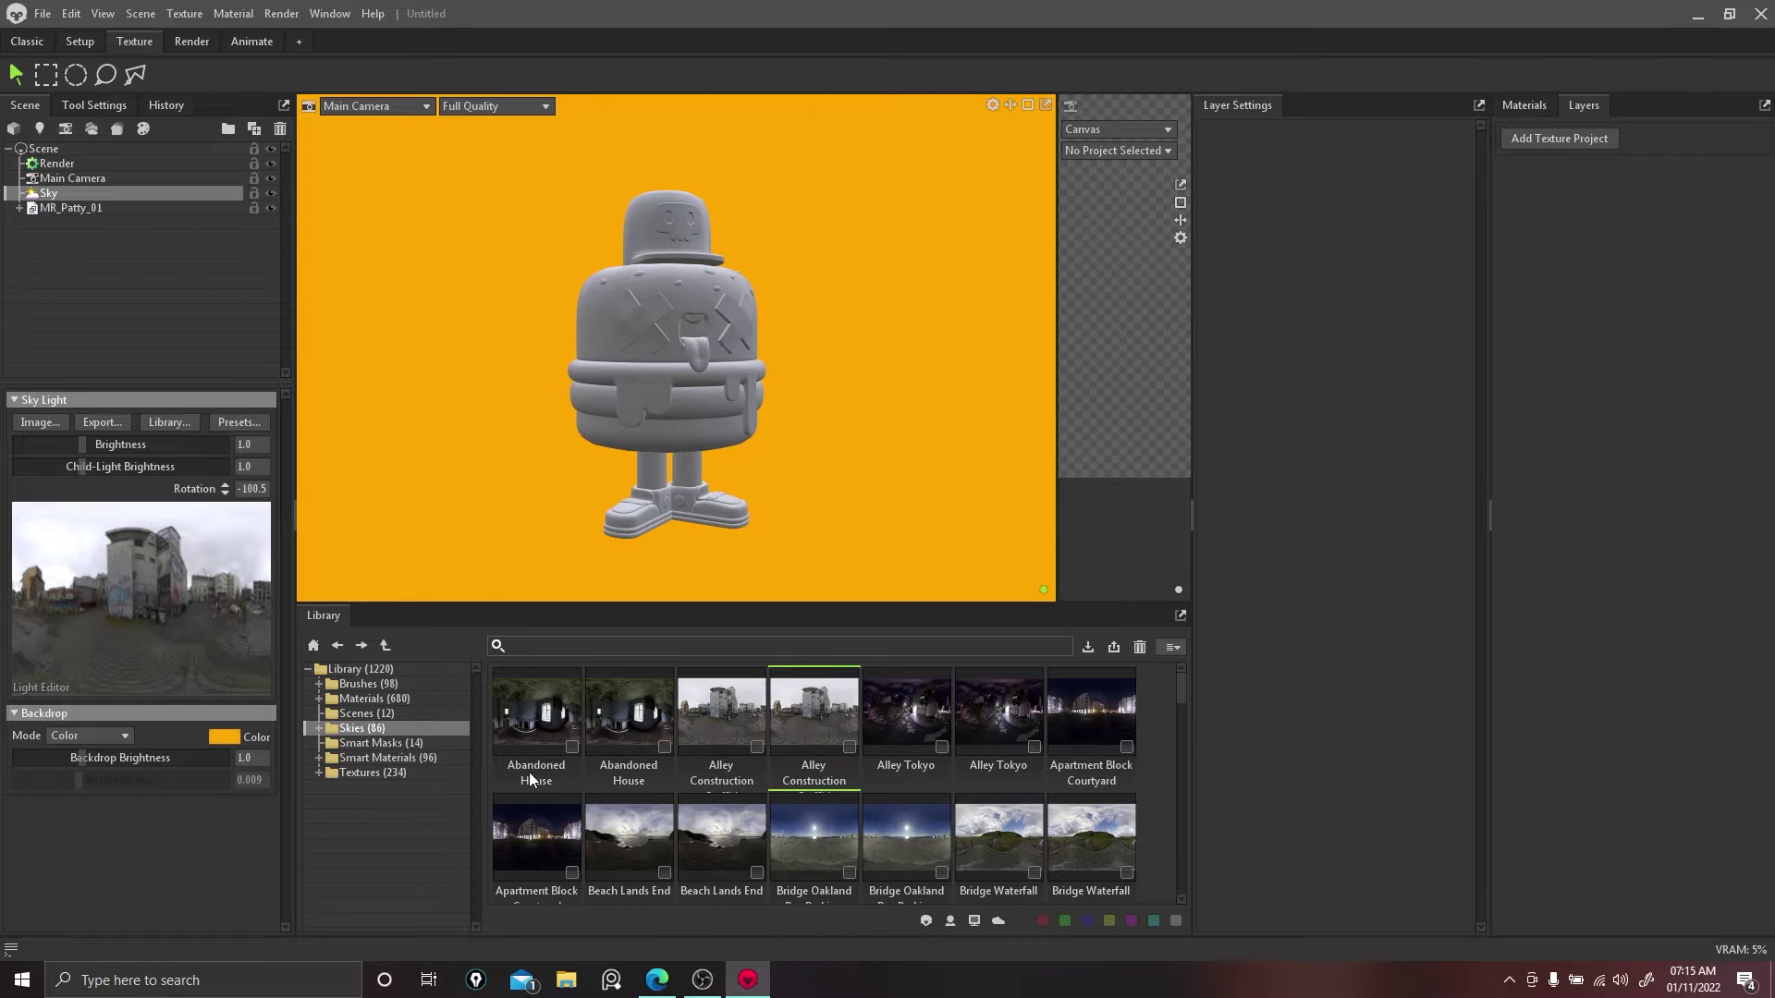
Step: Browse the Interior, Morning, Night and Overcast skies, and try Field Distant Mountains and Beach Lands End from the Sunset category
left_click(318, 728)
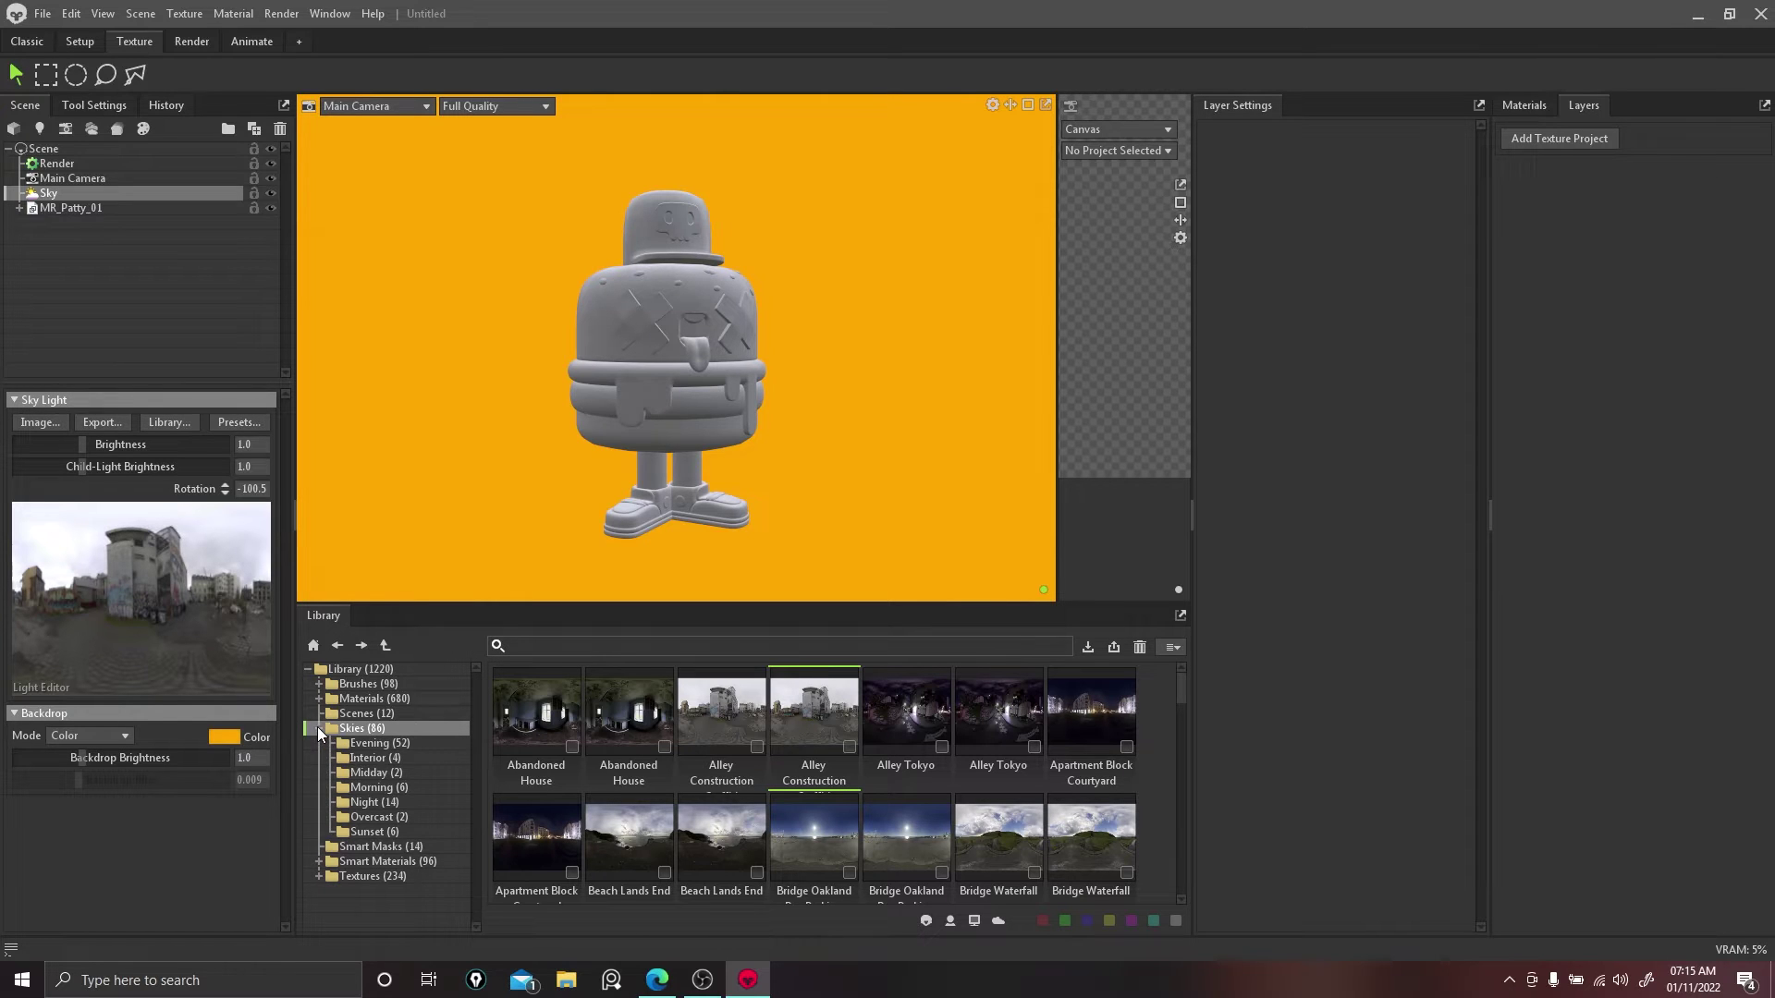
left_click(377, 760)
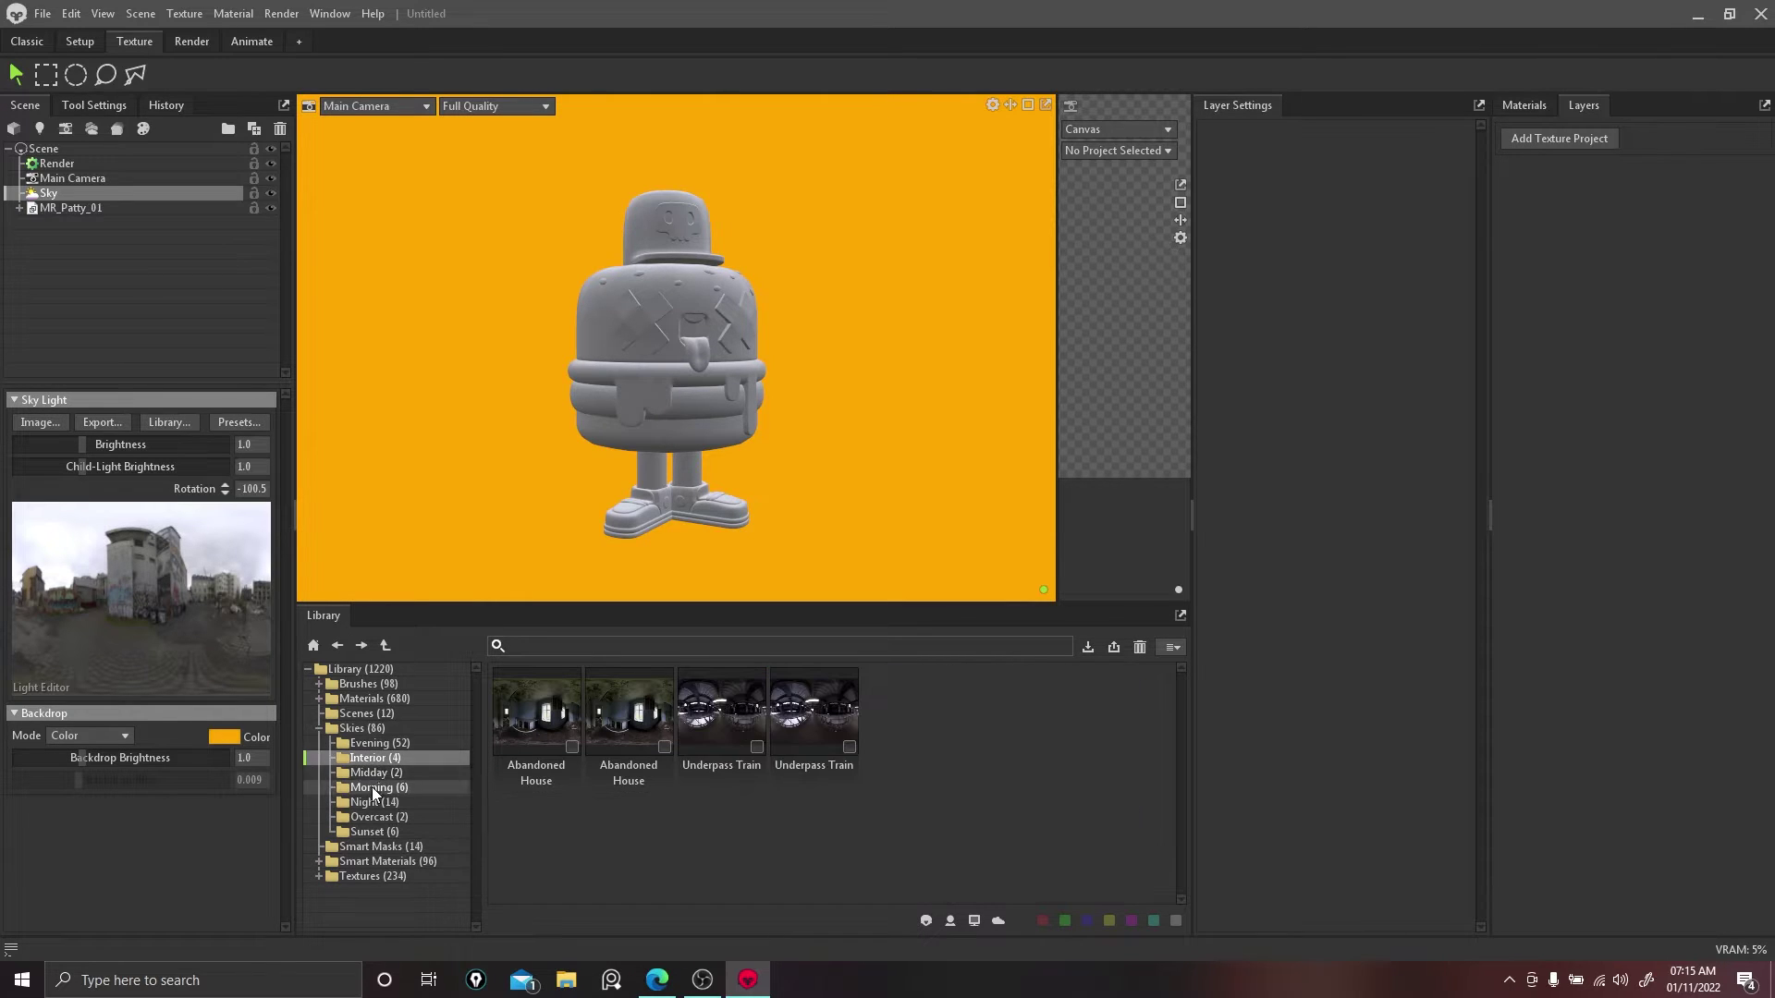
left_click(373, 789)
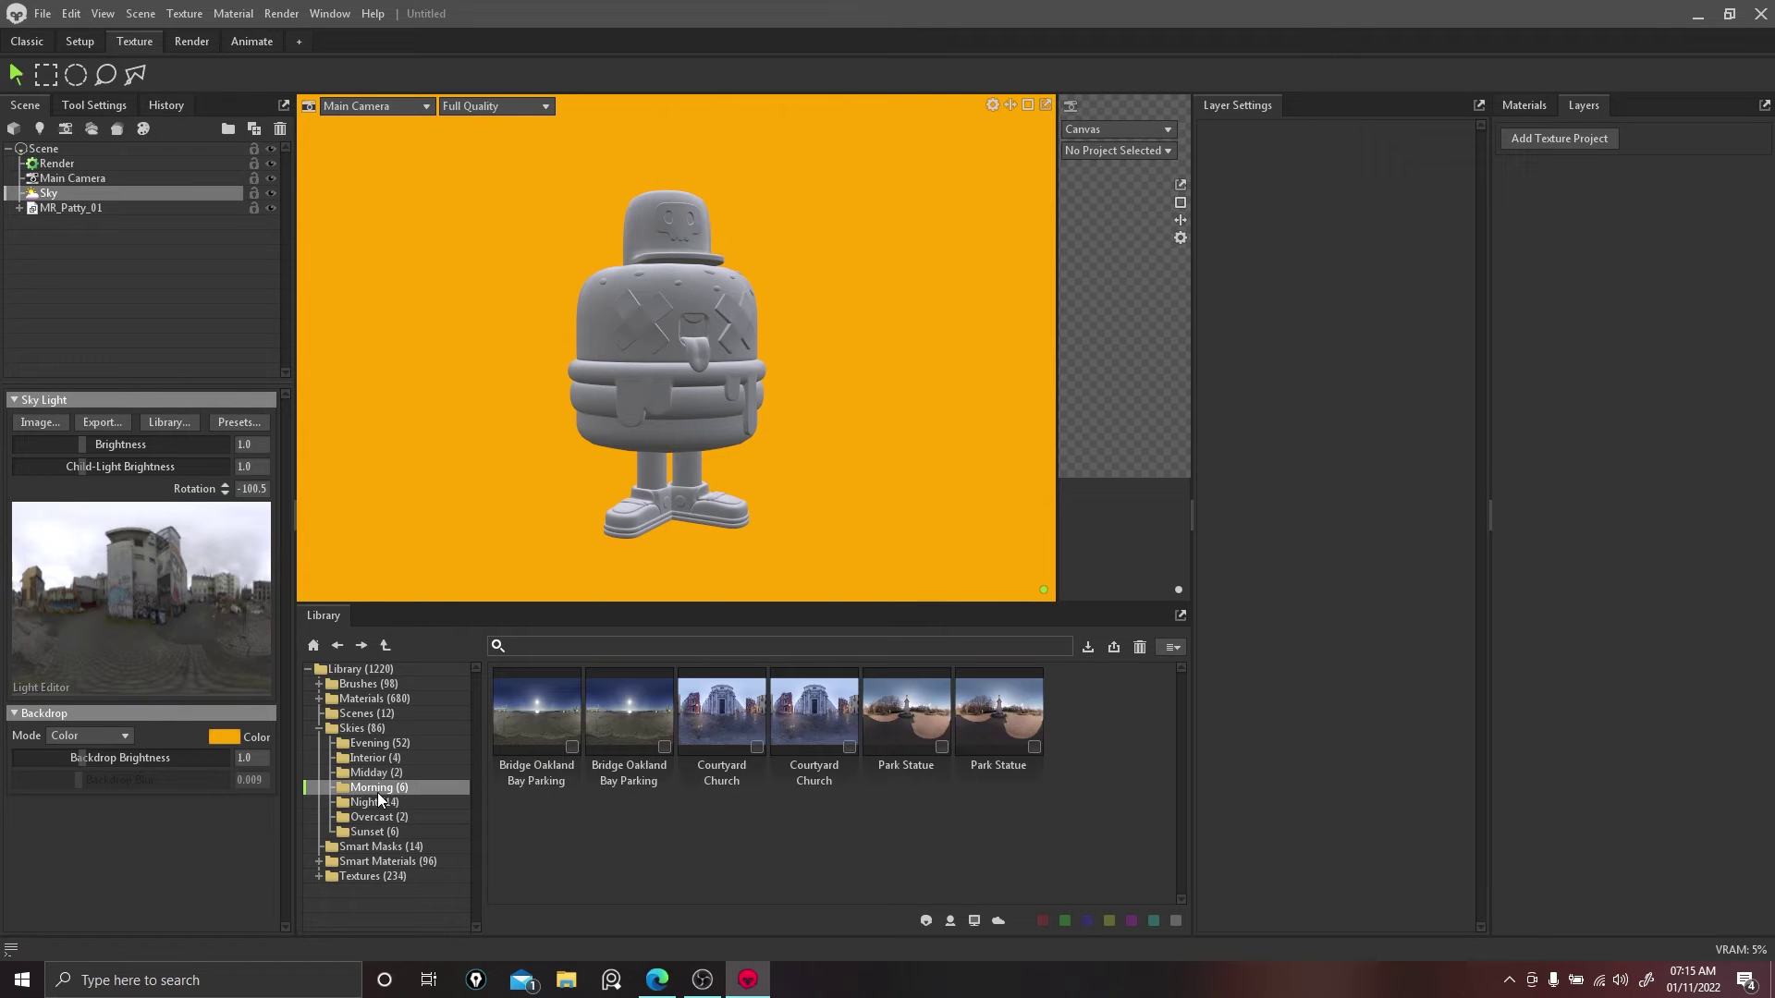
left_click(379, 801)
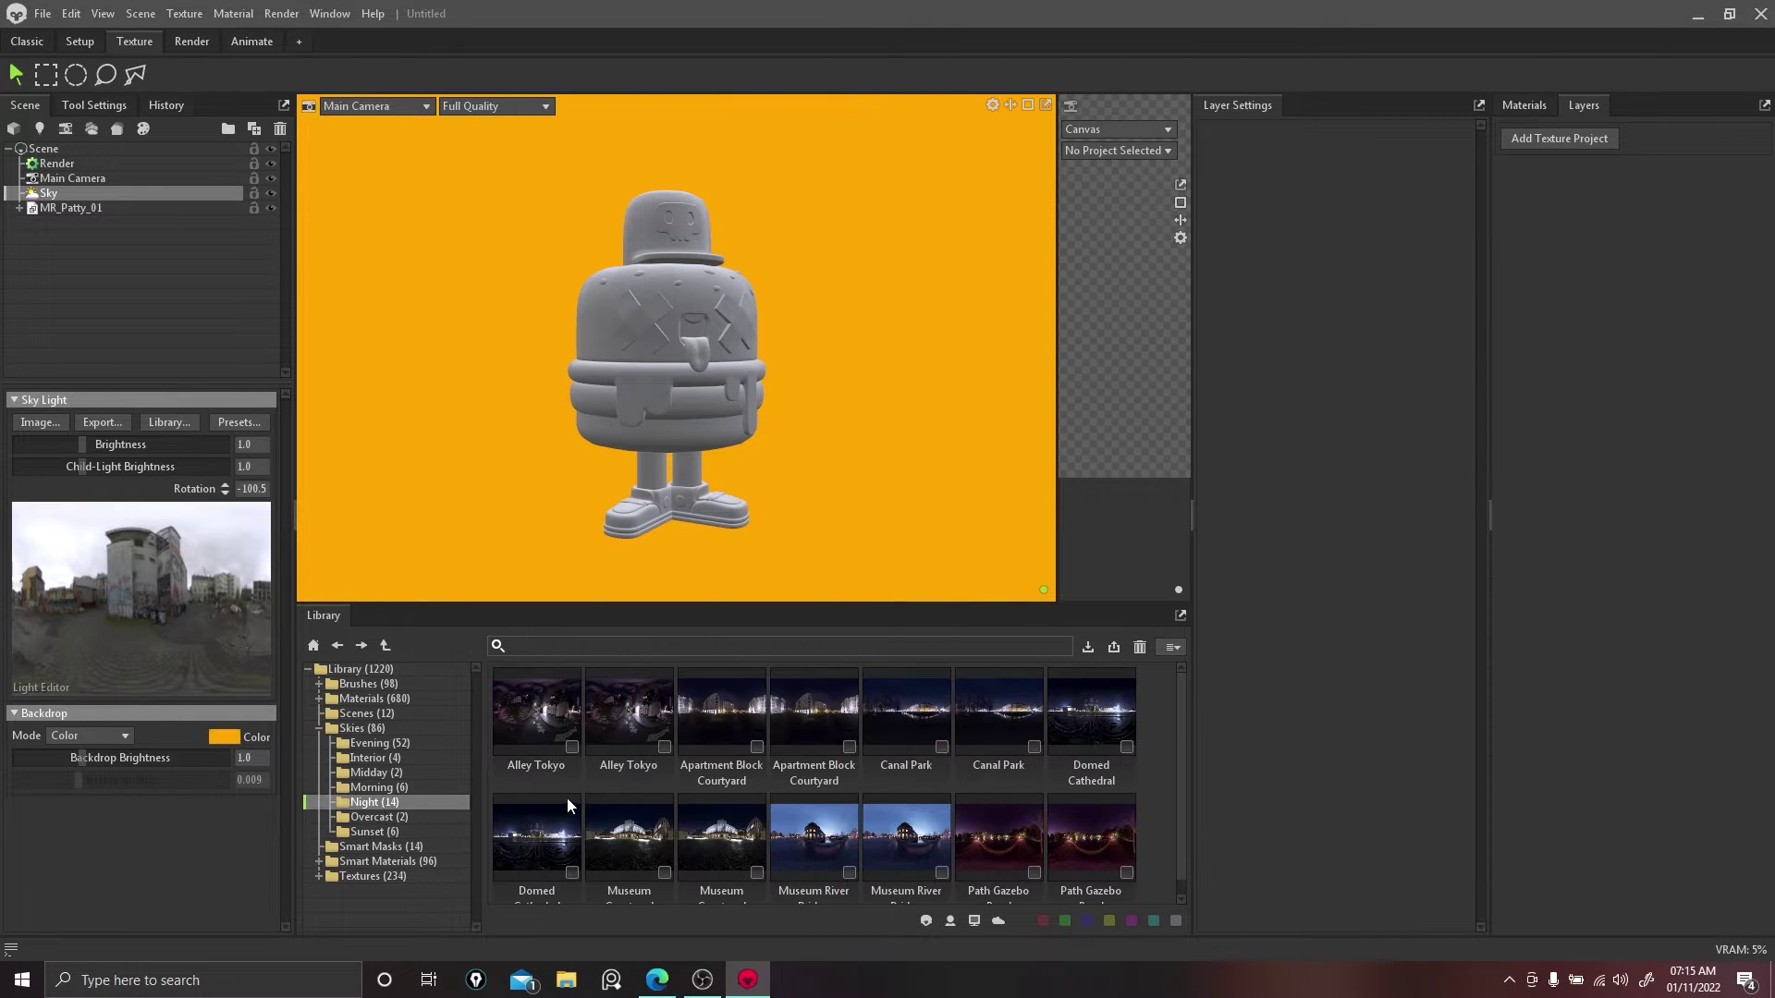
left_click(374, 817)
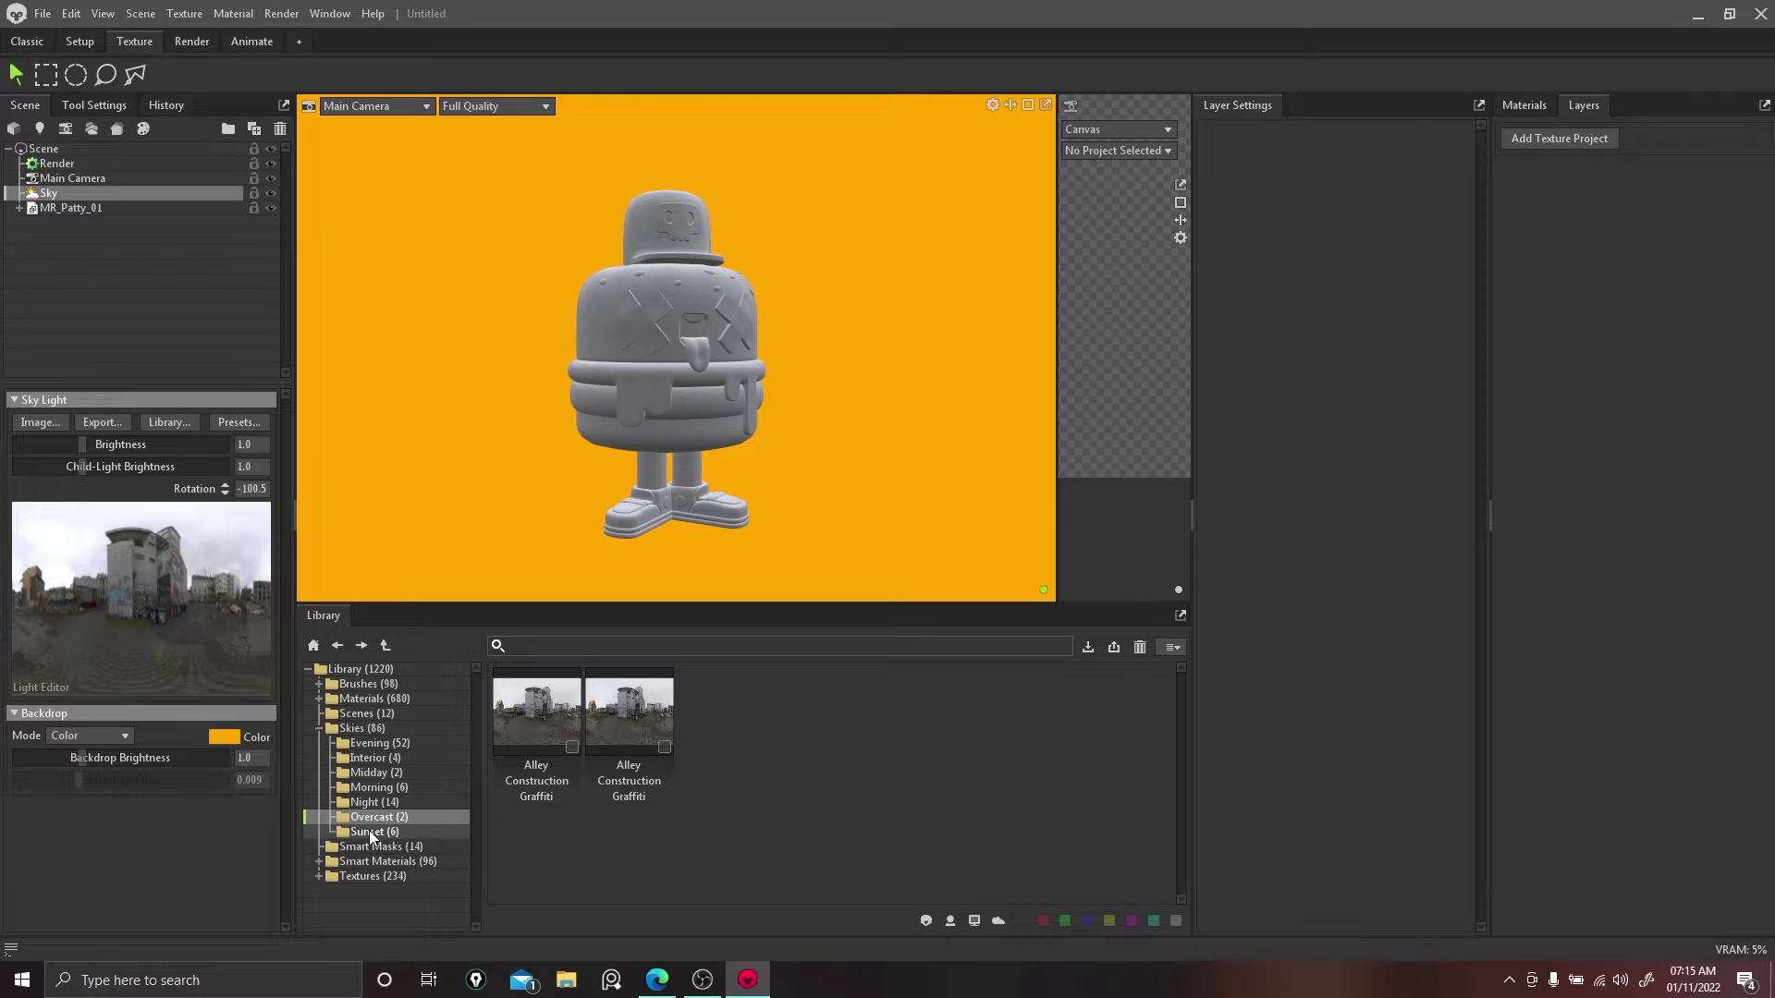
left_click(369, 830)
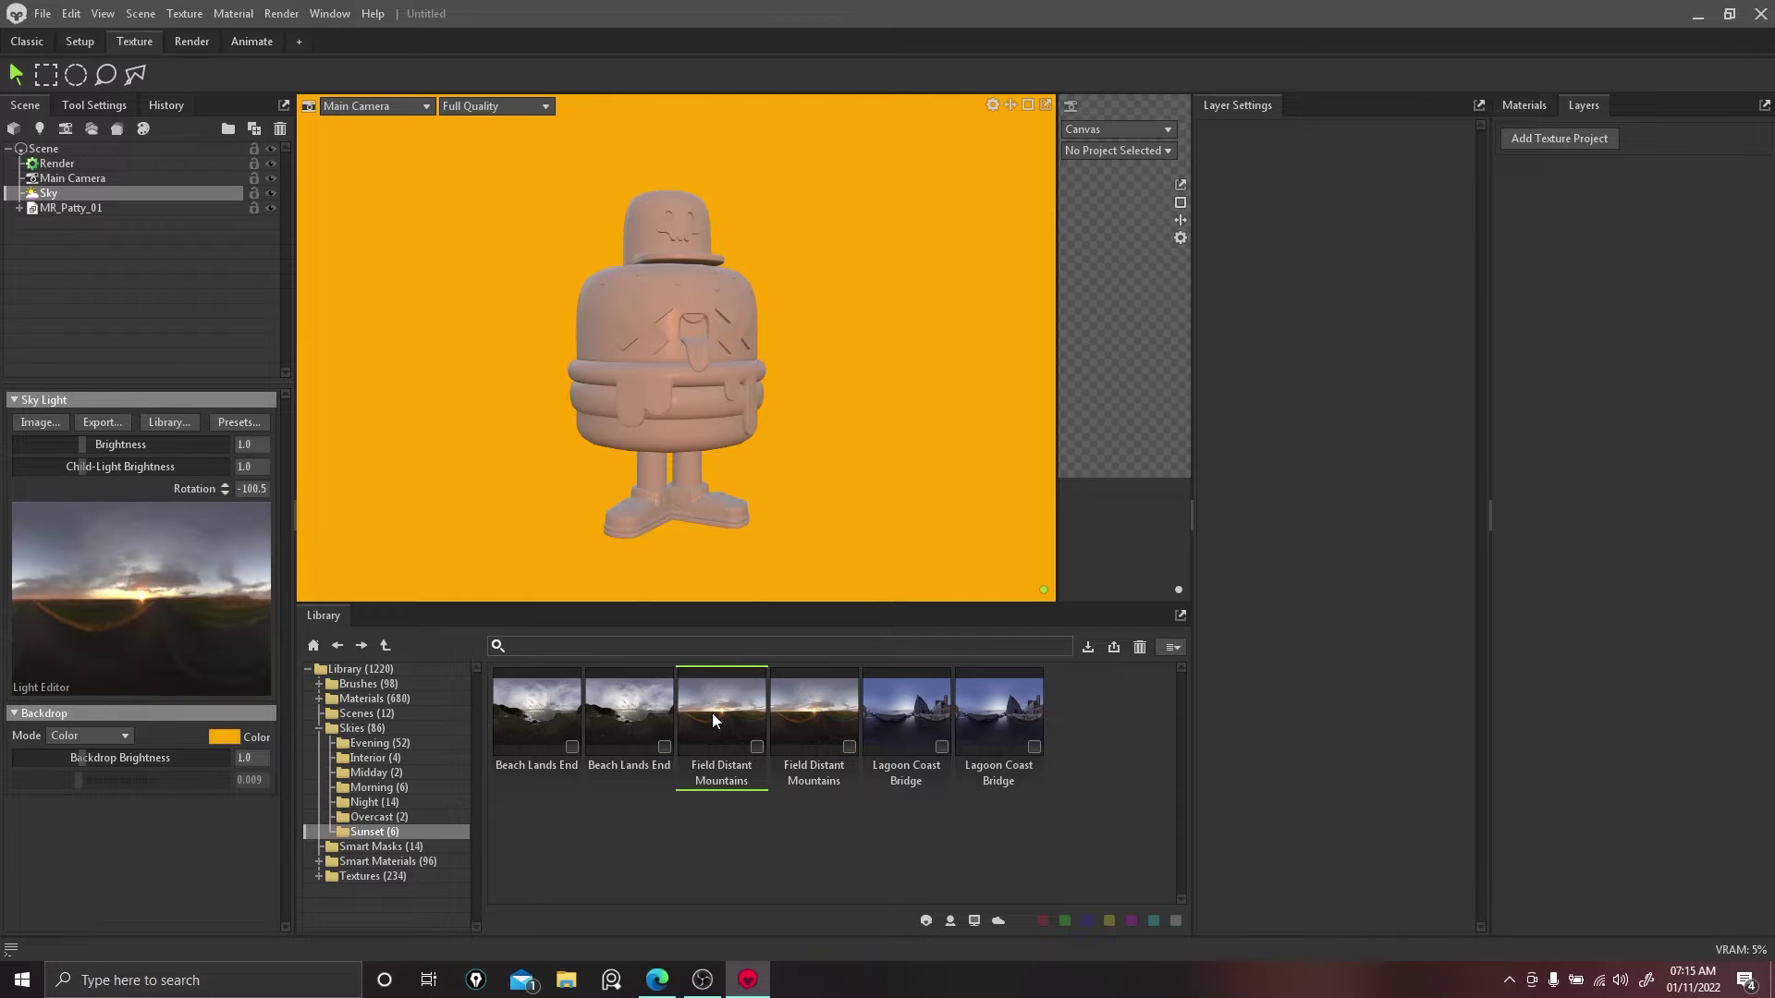
left_click(641, 714)
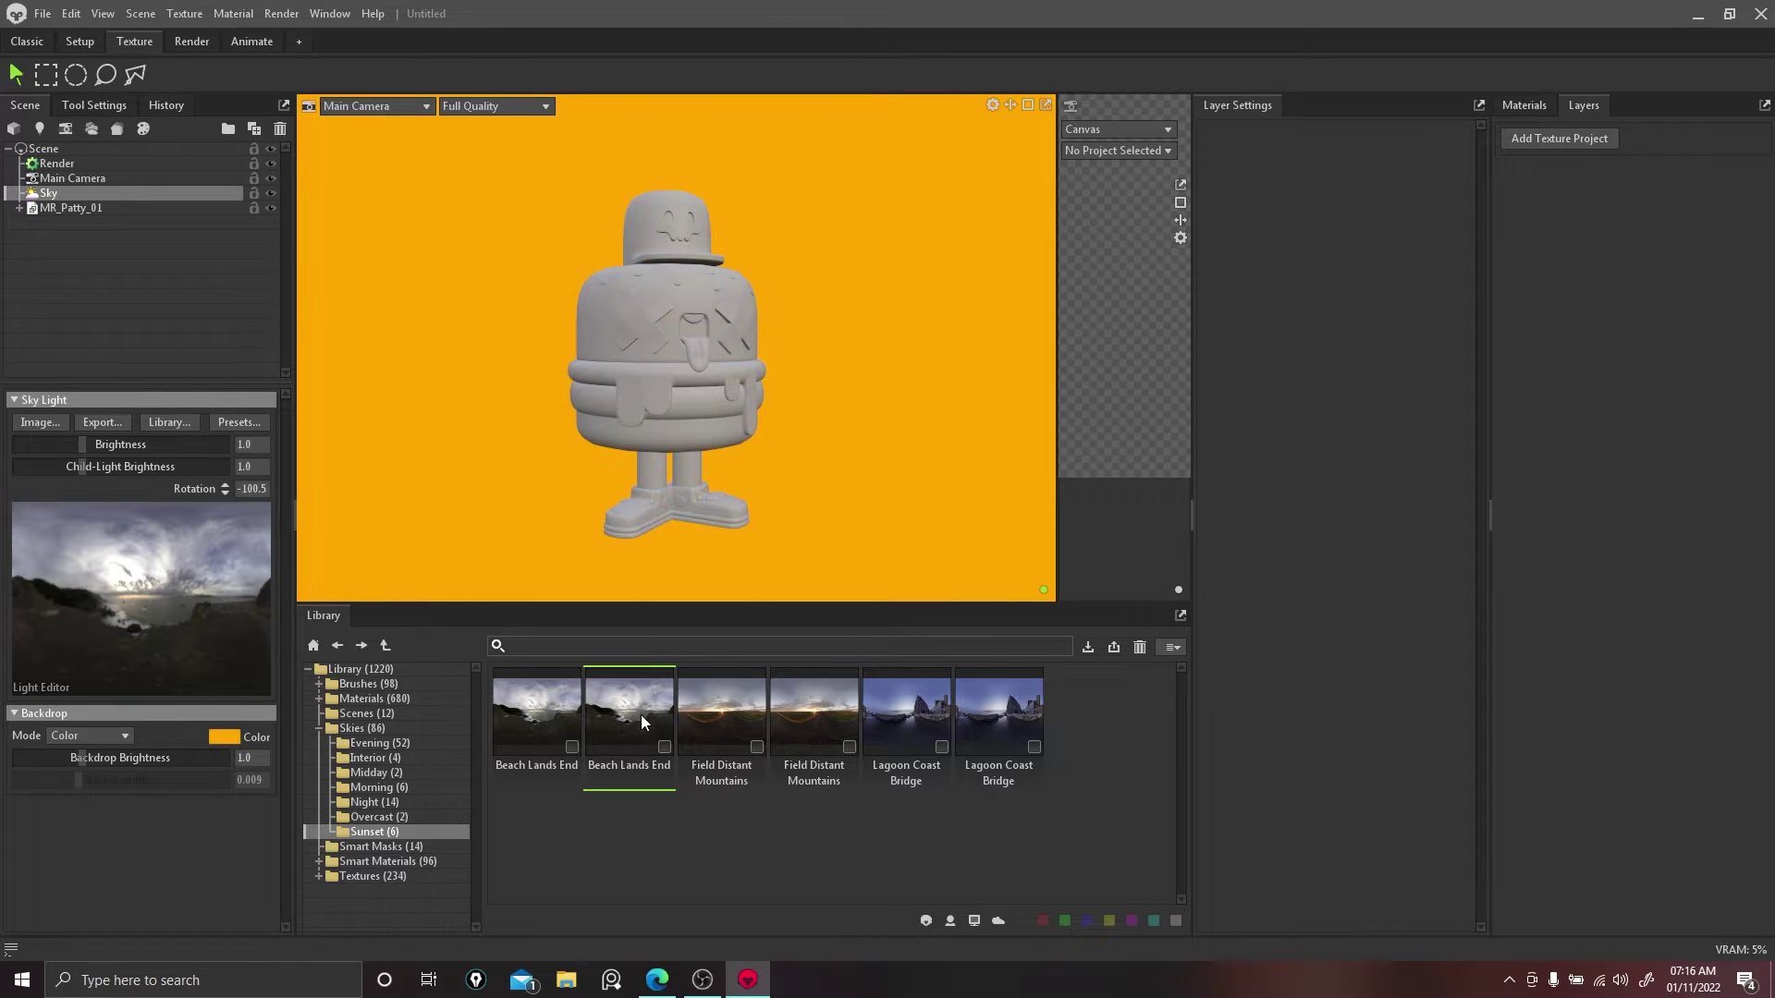
Step: Try the Evening skies Field Deer Trees, Golden Gate Bridge Bay and Highway Route 261, rotating the sky light to compare the lighting
left_click(392, 744)
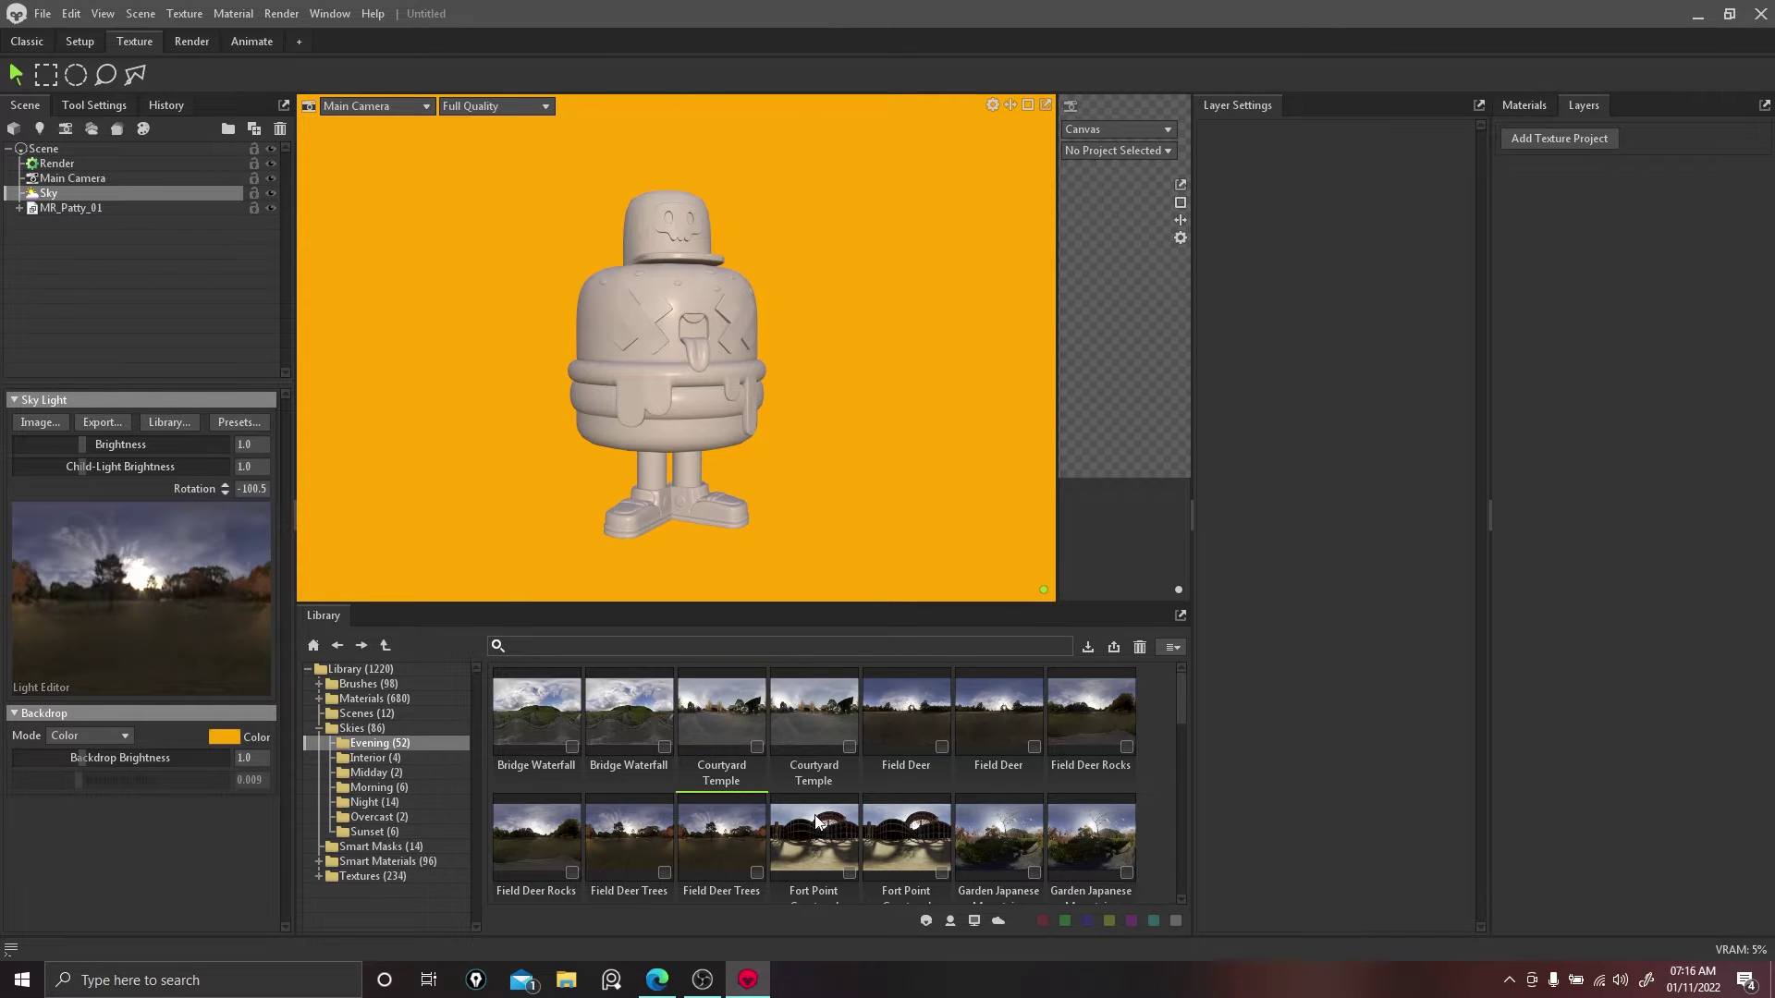
scroll(816, 821, "down", 3)
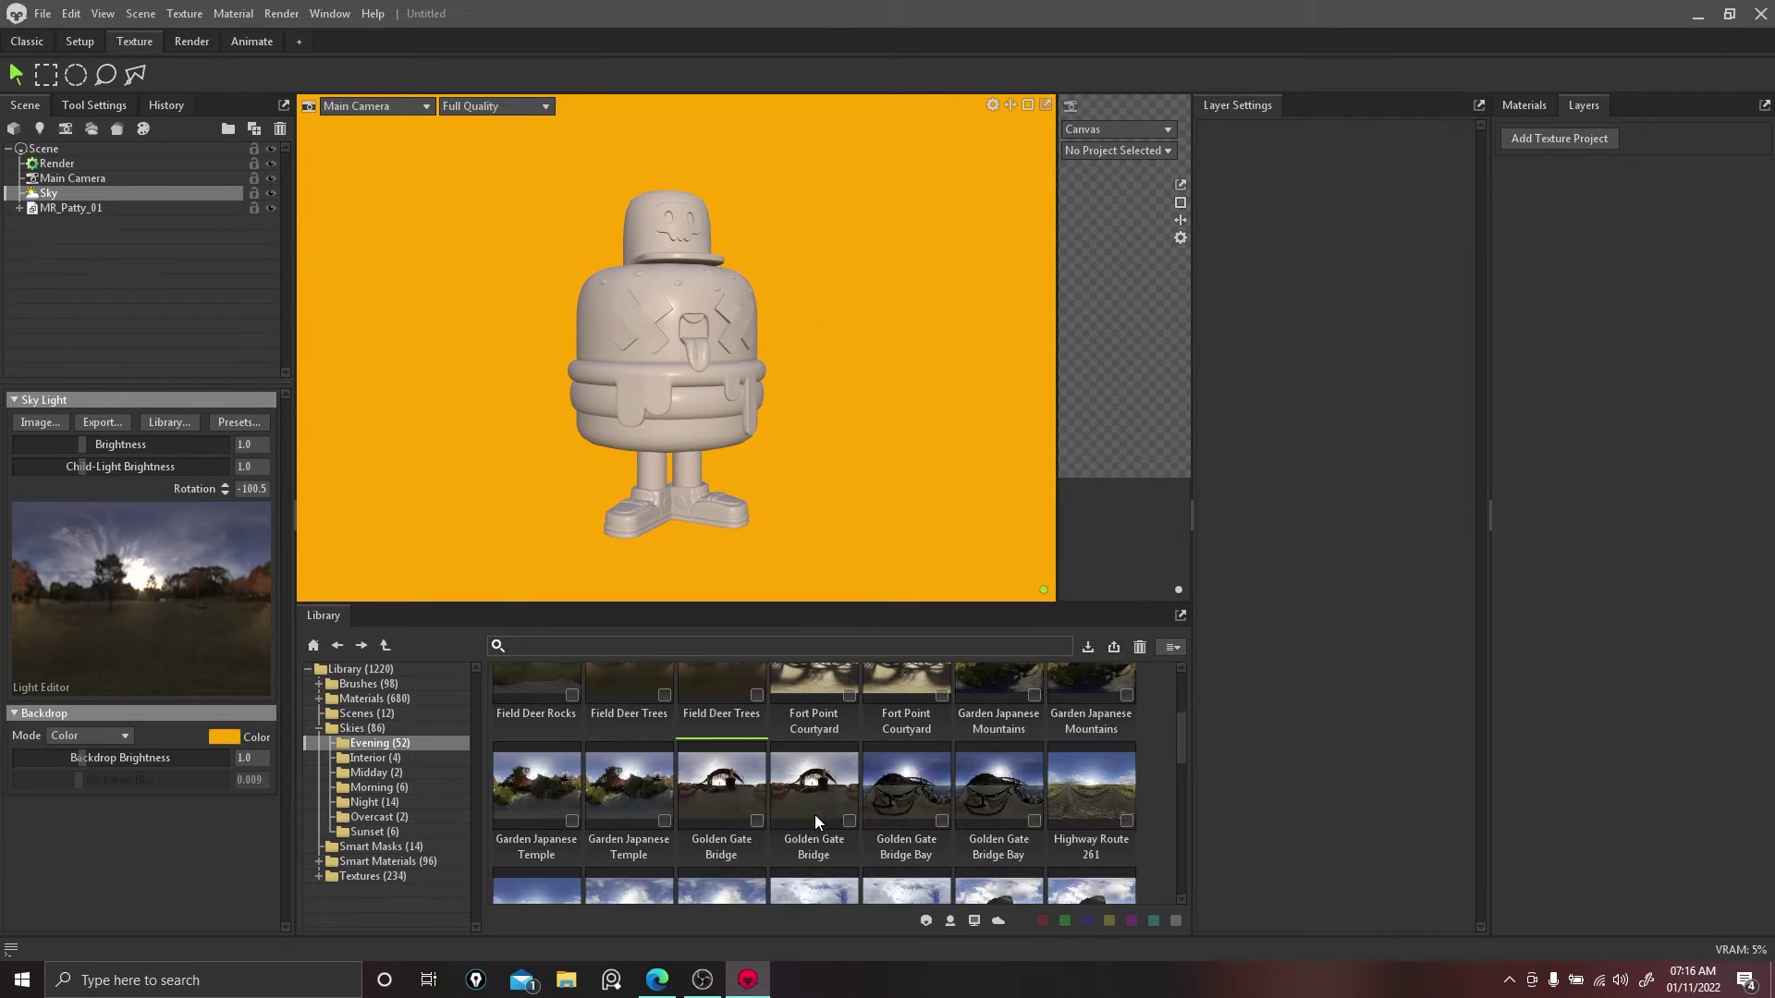
left_click(911, 775)
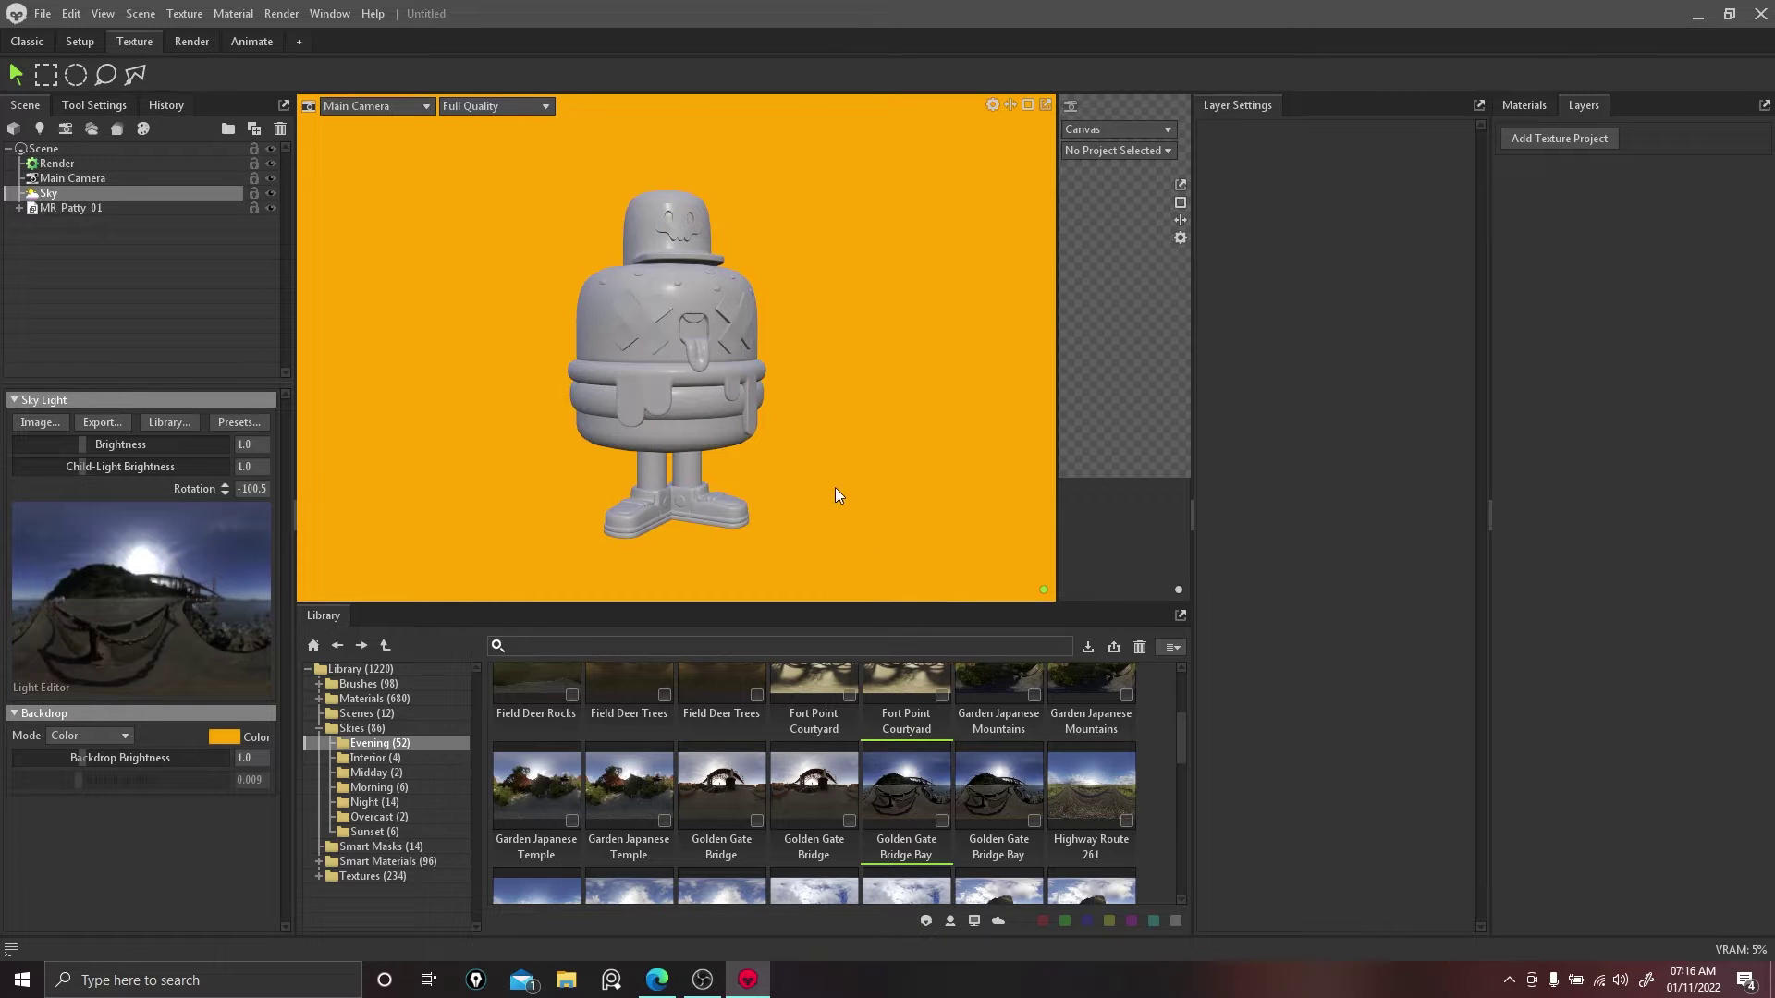
left_click_drag(817, 346, 863, 341, "shift")
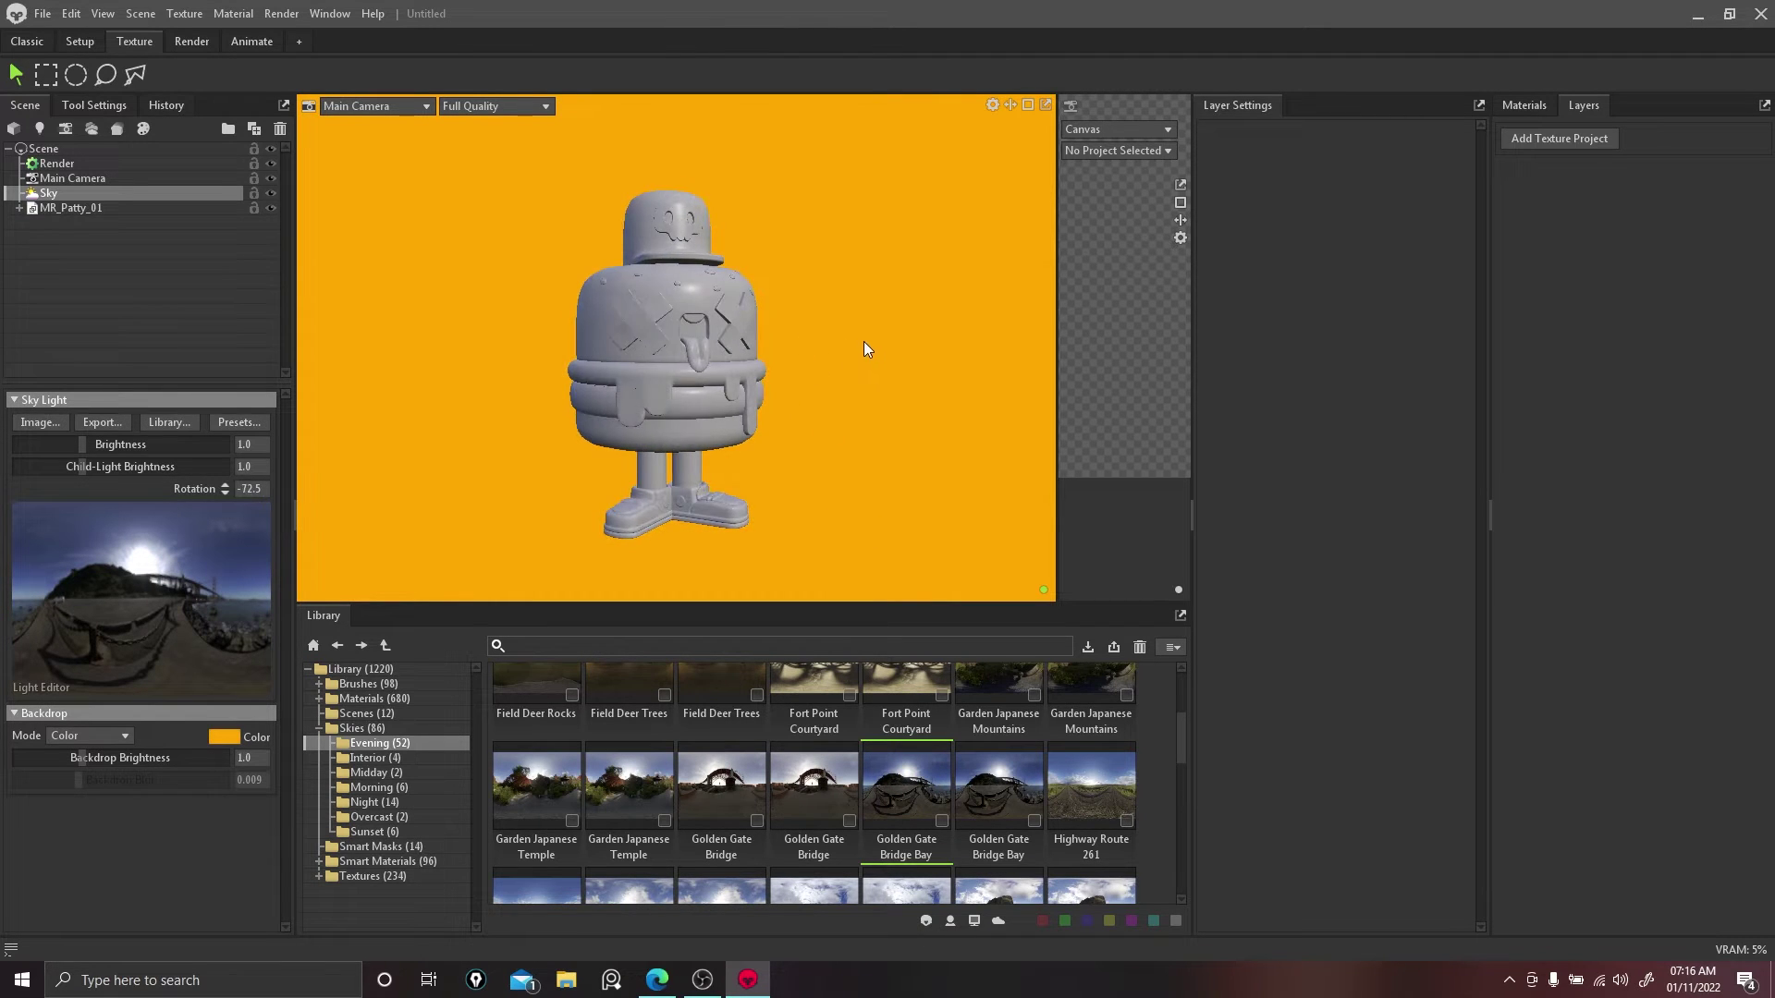
left_click(1107, 791)
left_click_drag(764, 296, 937, 308, "shift")
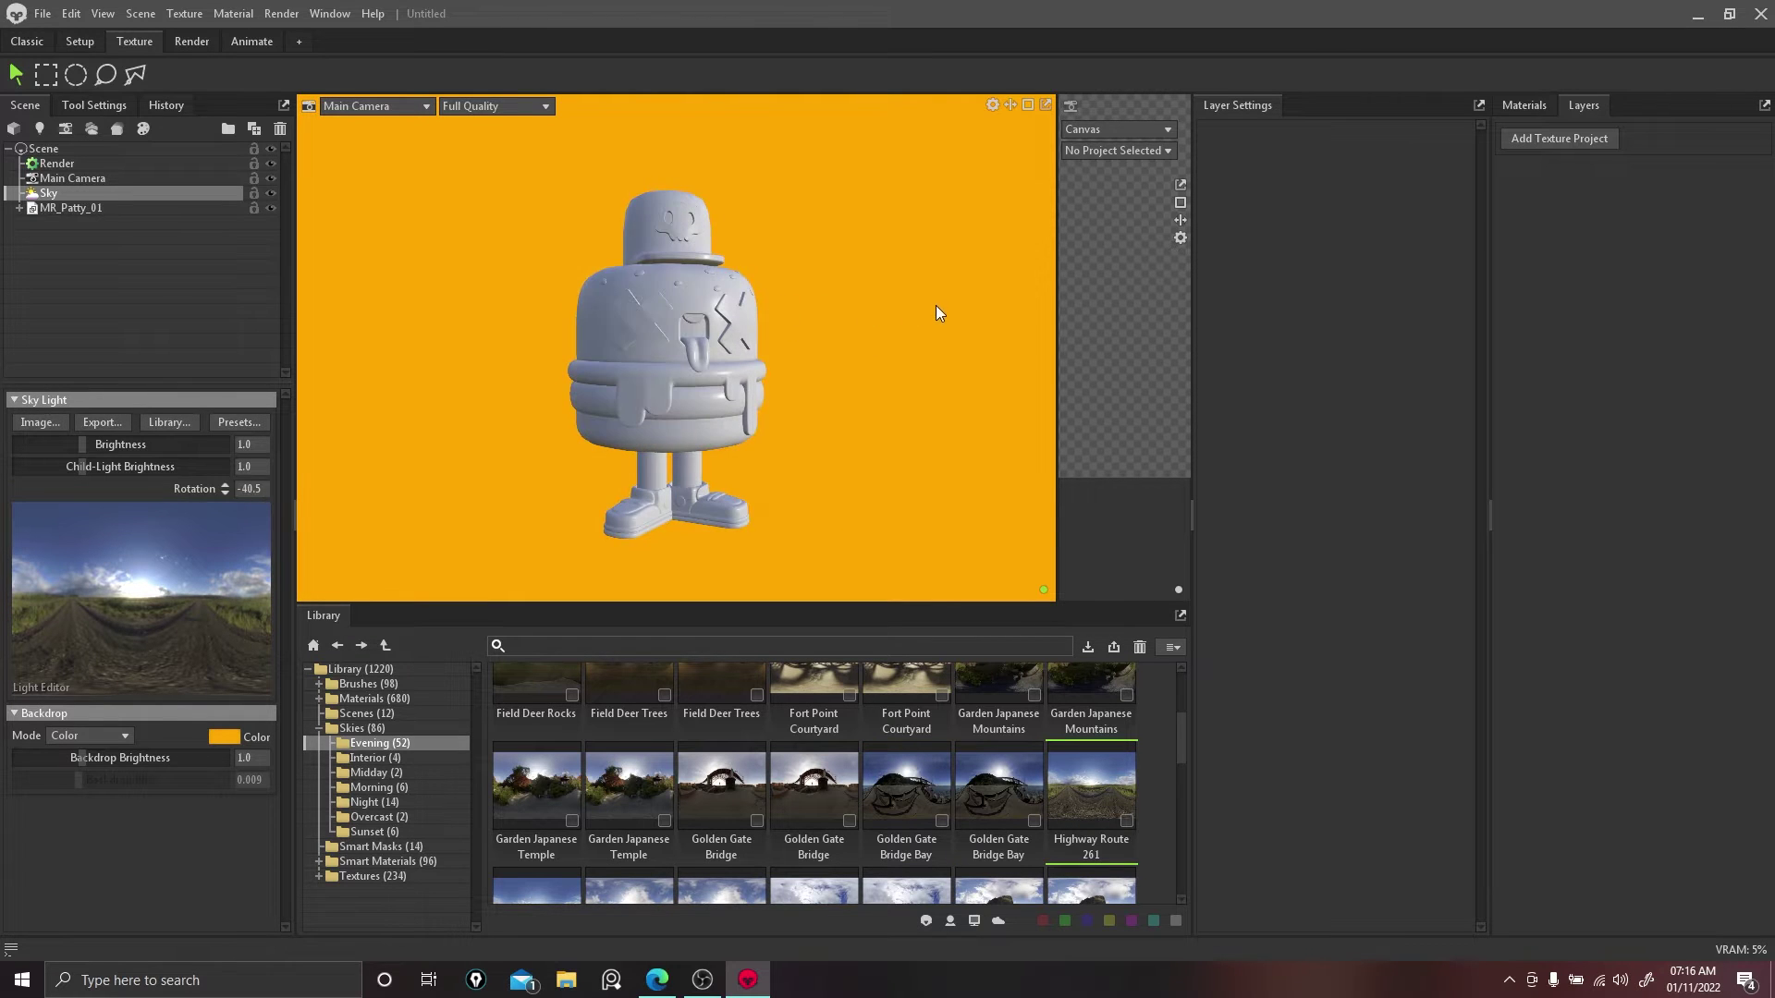
Step: Apply the Pond Gazebo sky from the Evening category, rotate the sky light to about 30, and deselect the sky
scroll(1002, 781, "down", 5)
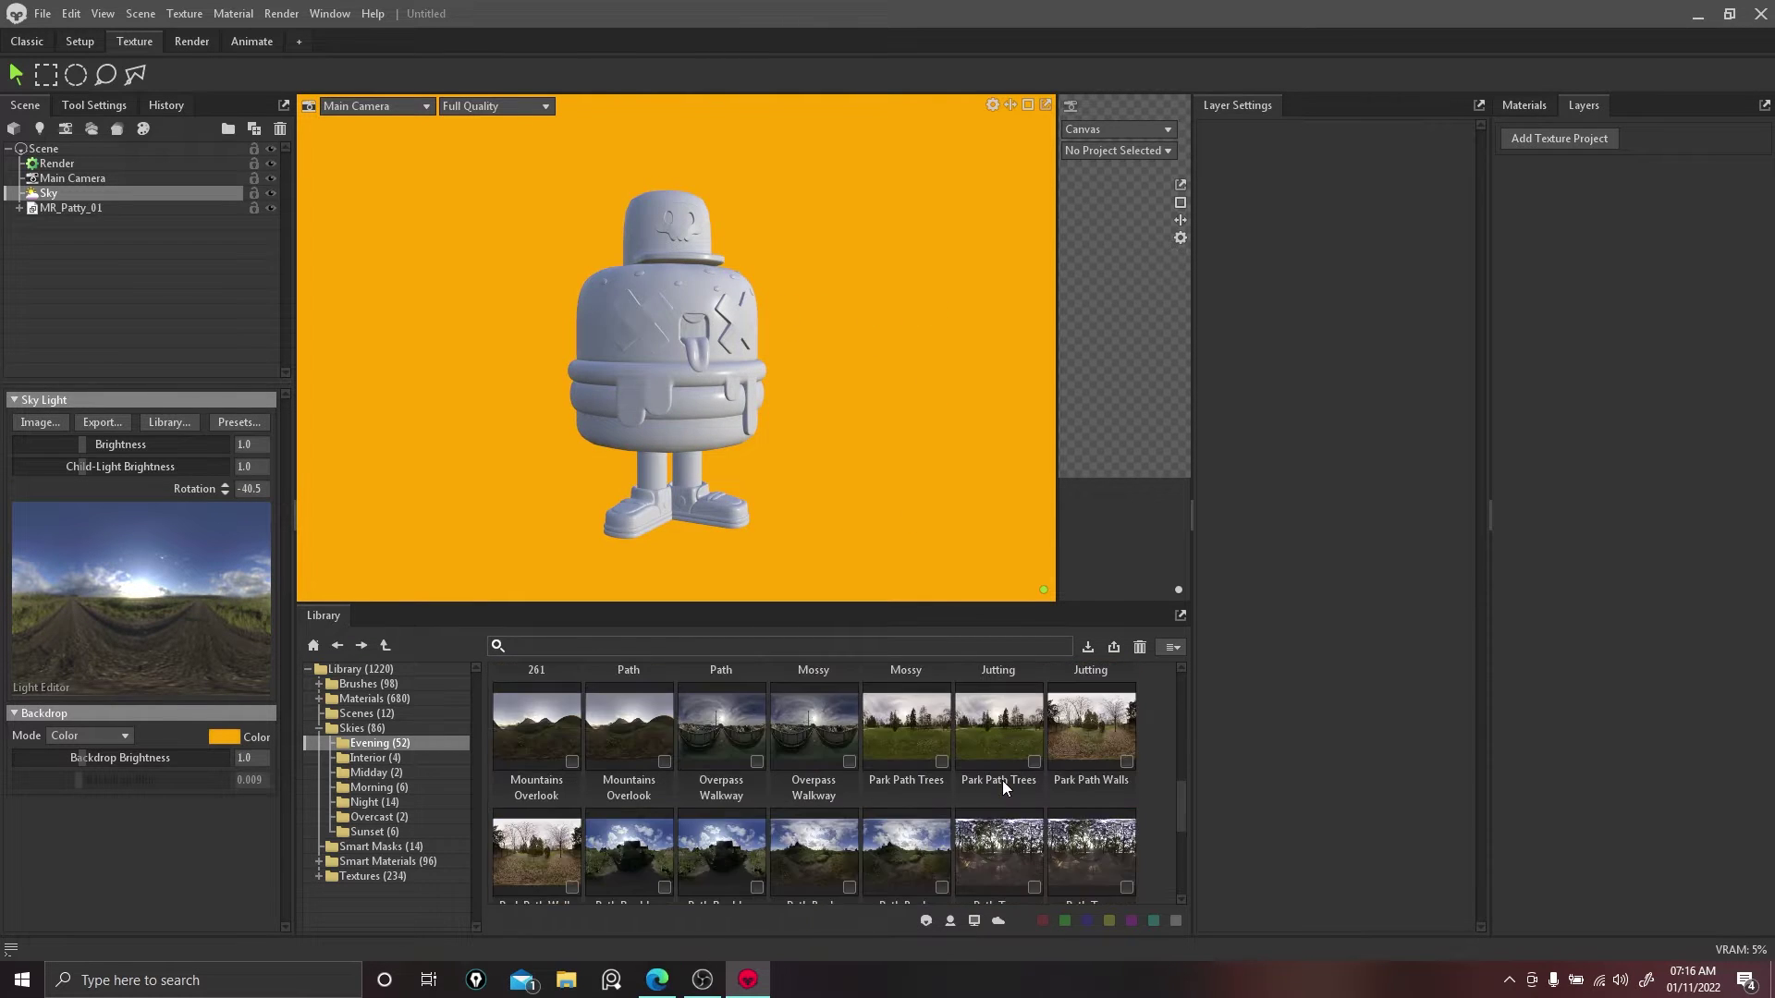
scroll(996, 751, "down", 3)
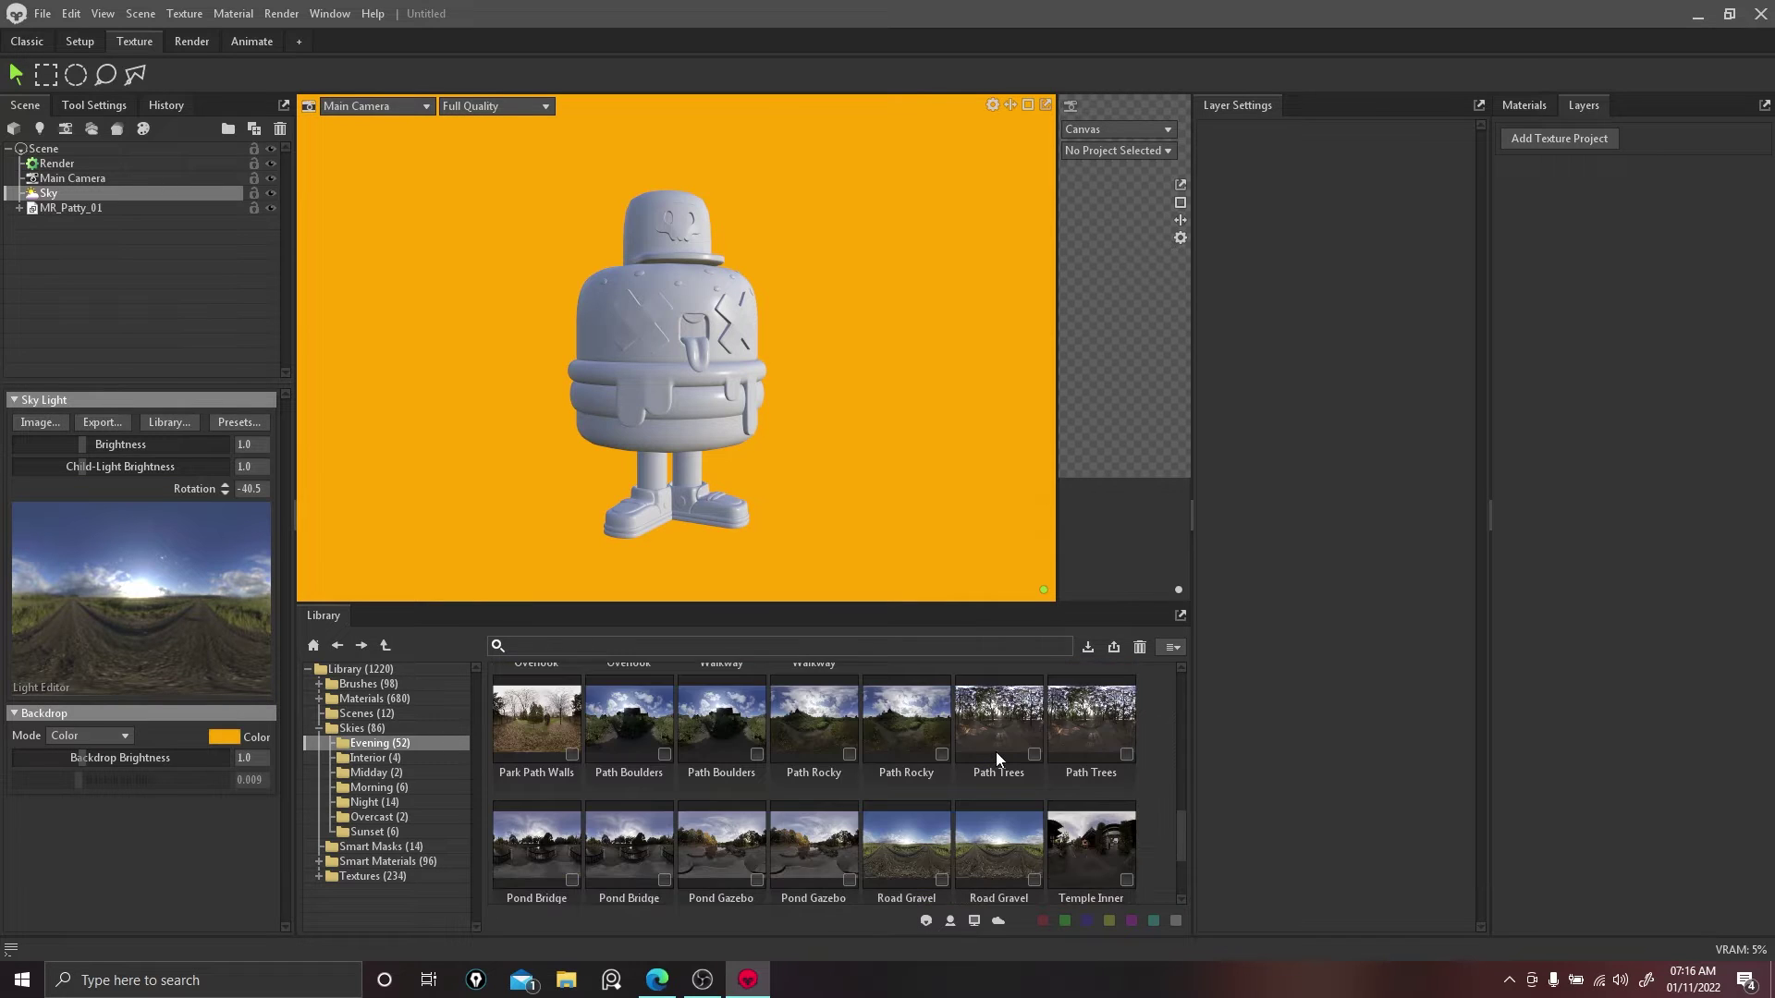
double_click(811, 802)
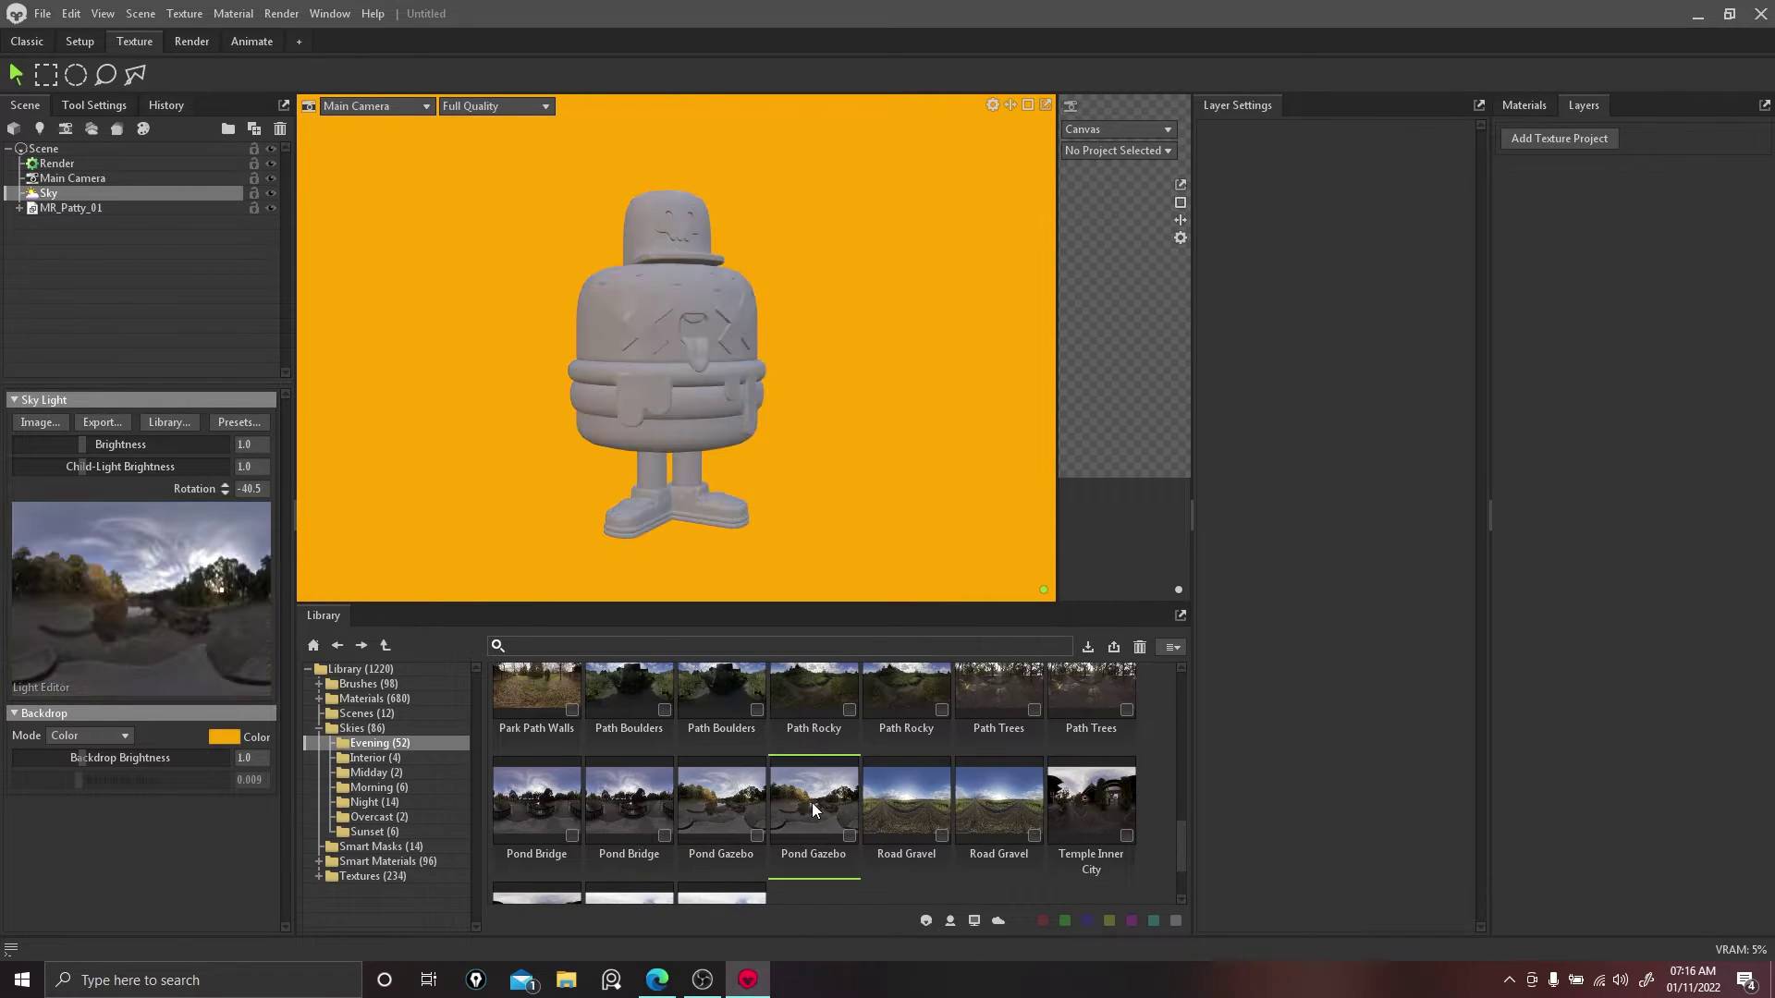
right_click_drag(781, 388, 990, 391, "shift")
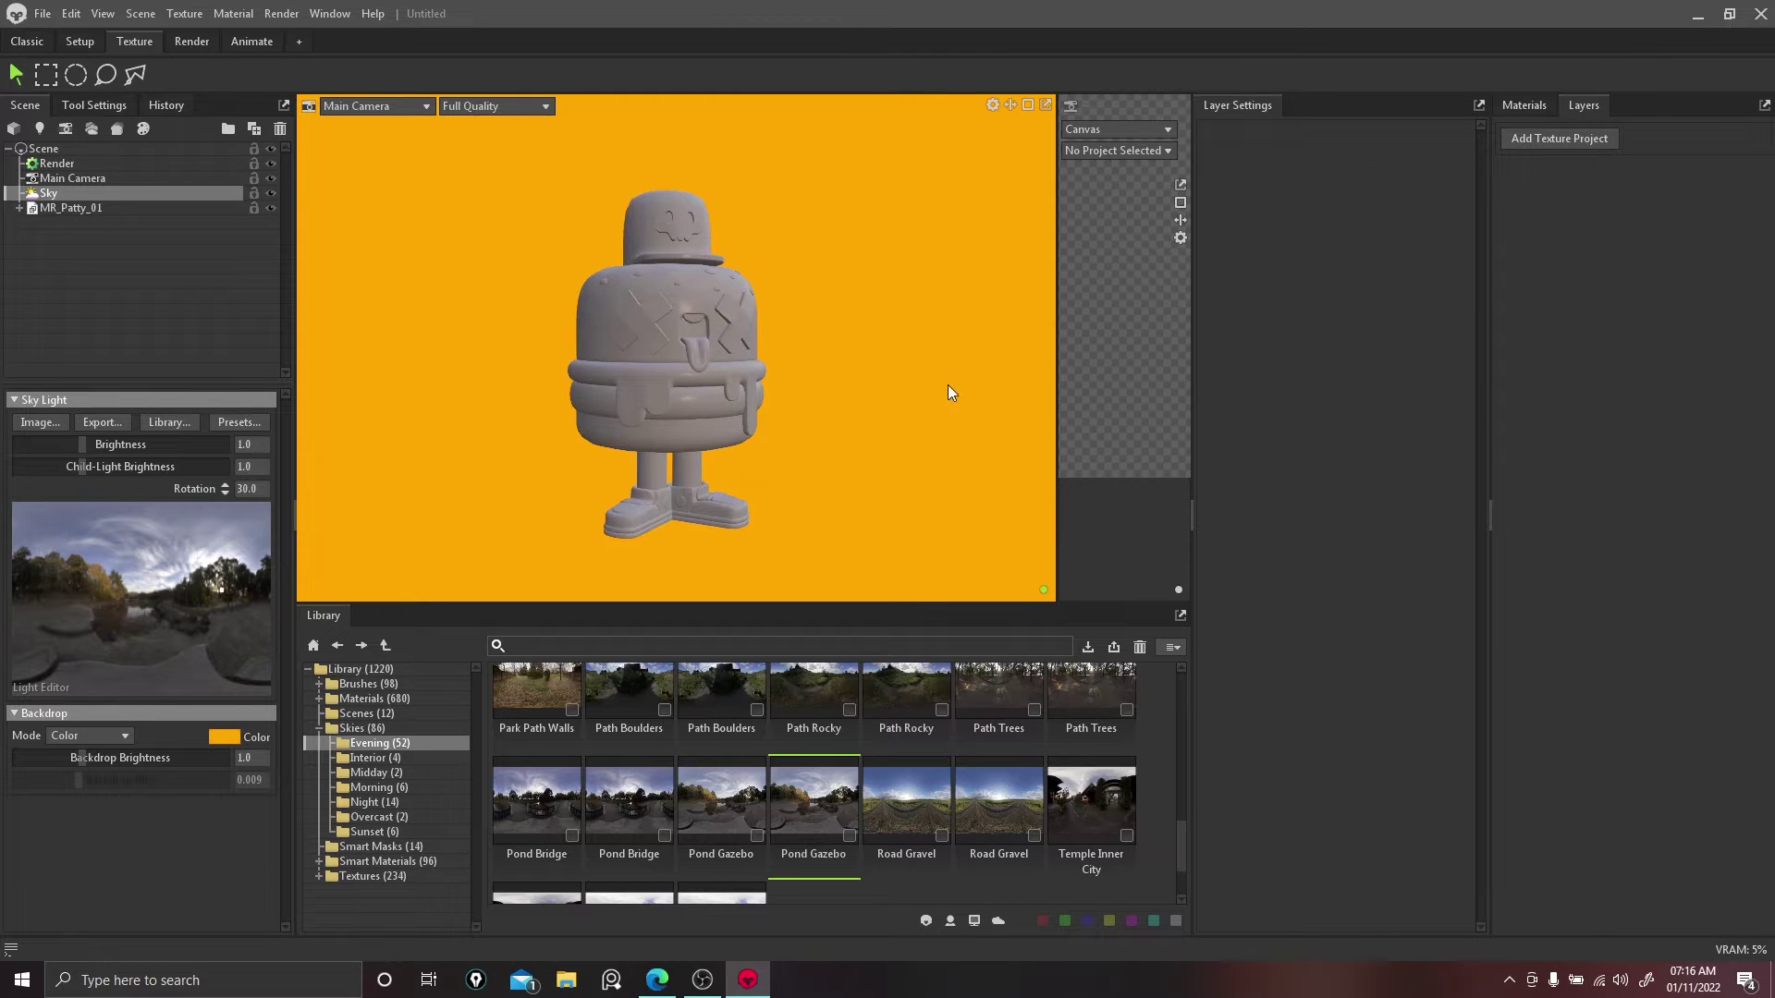
scroll(906, 366, "up", 2)
left_click_drag(895, 360, 929, 383)
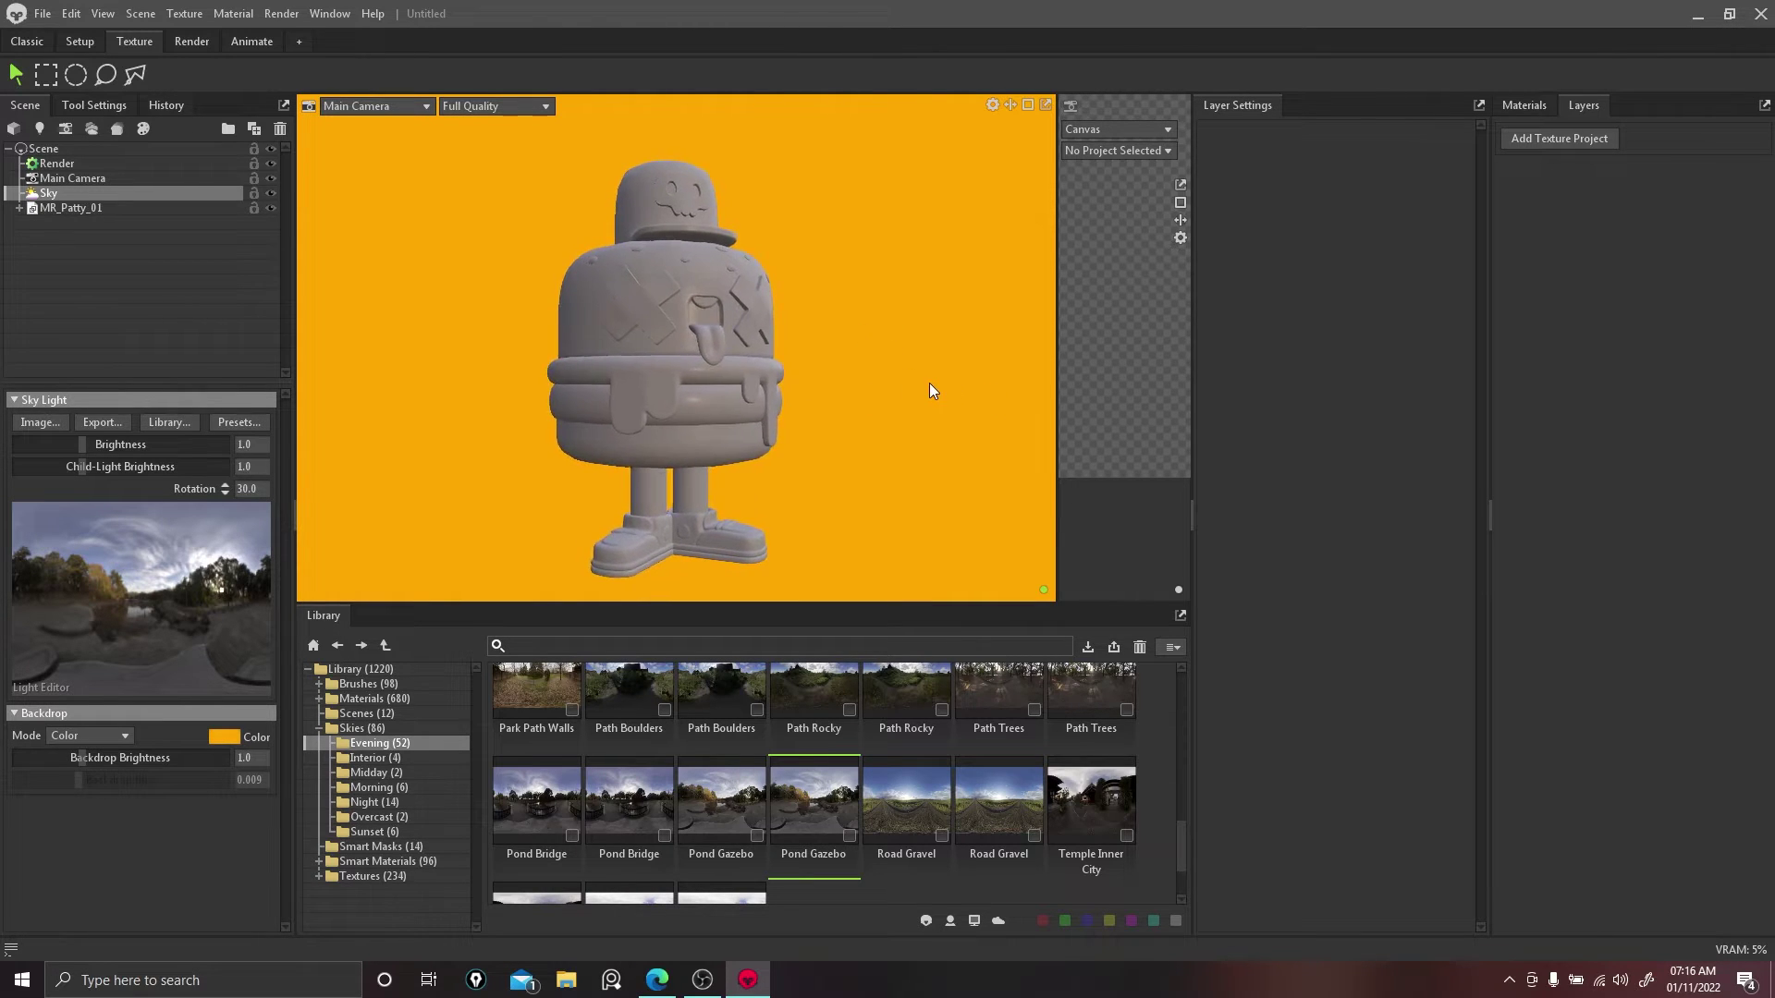
left_click(63, 280)
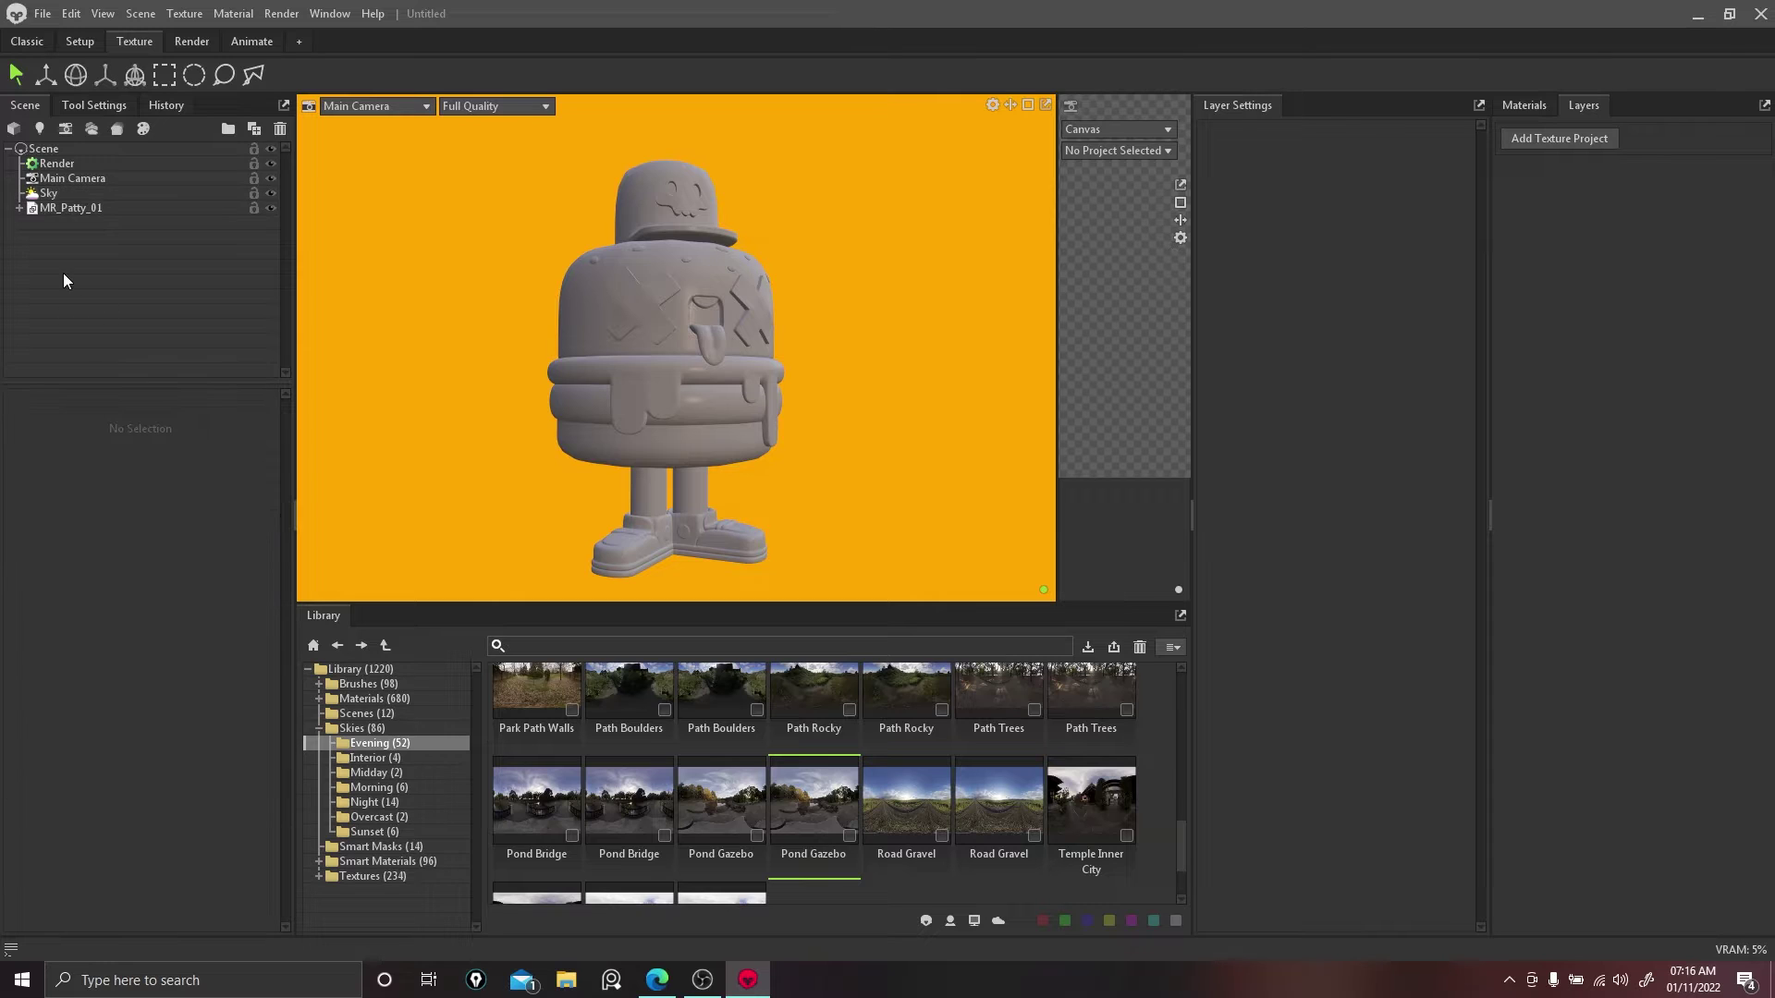
left_click_drag(604, 275, 520, 272)
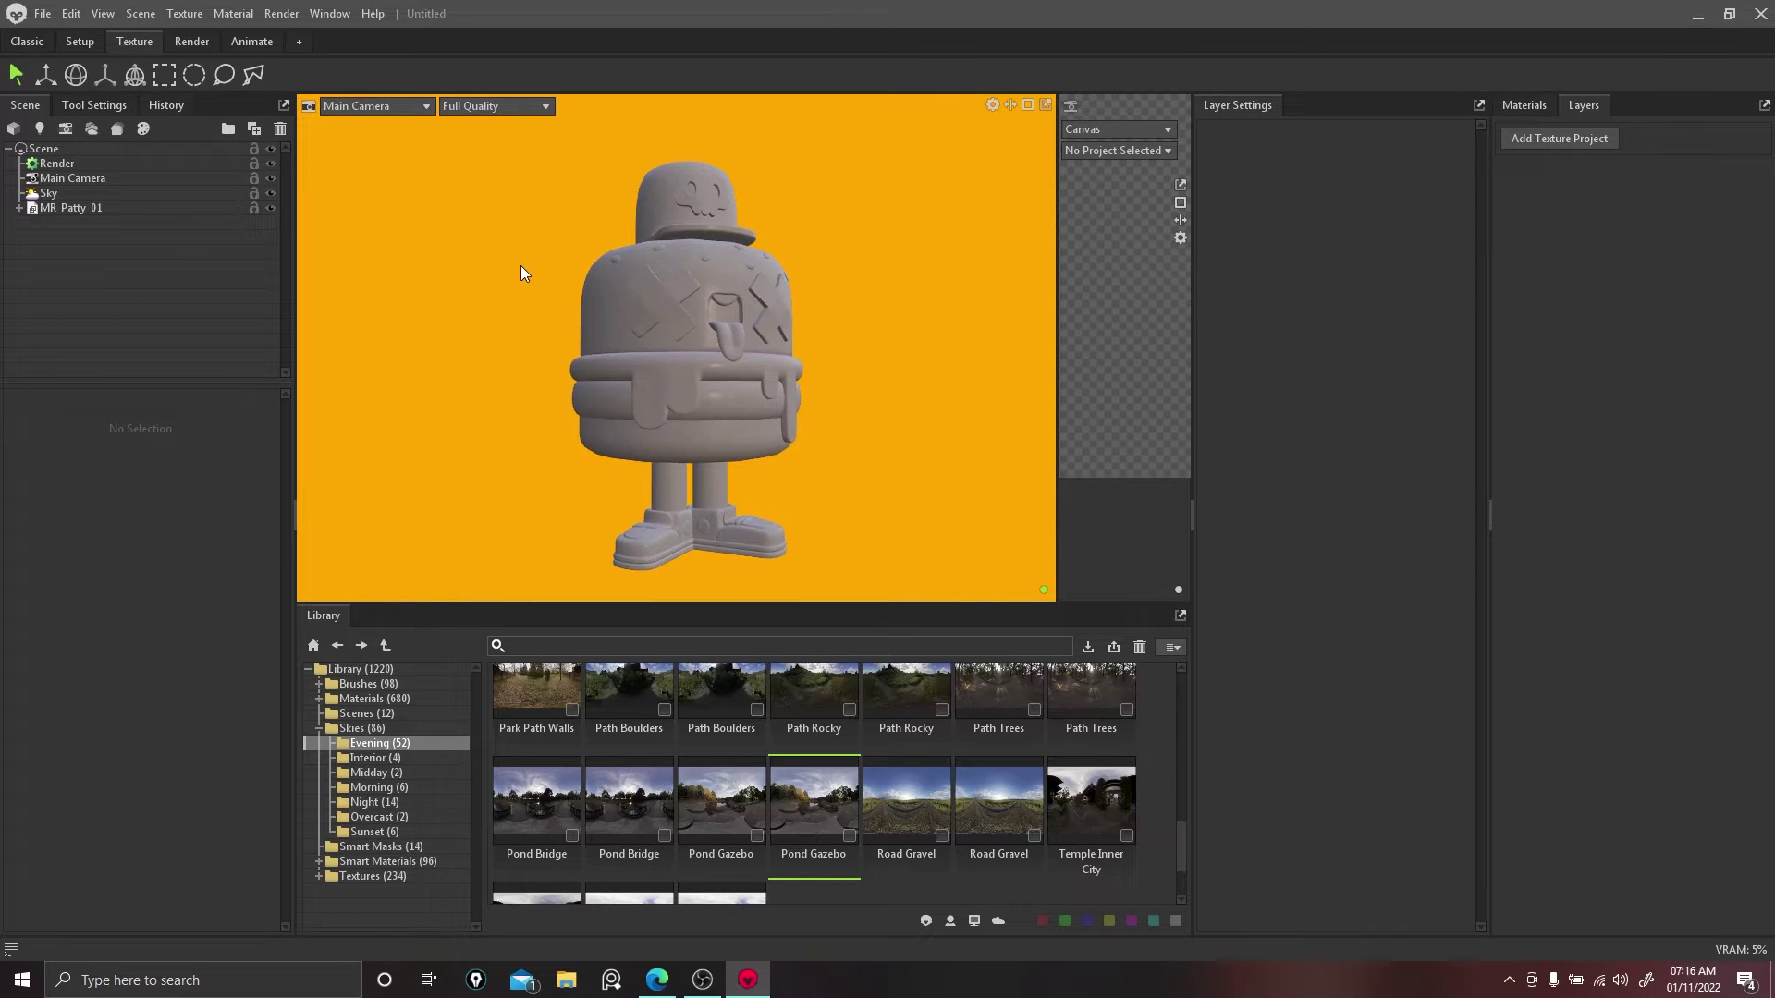
Step: Set the albedo color of the Bun_Top_1 material to a tan bun color, hex e1ad62
left_click(1522, 105)
left_click(1531, 190)
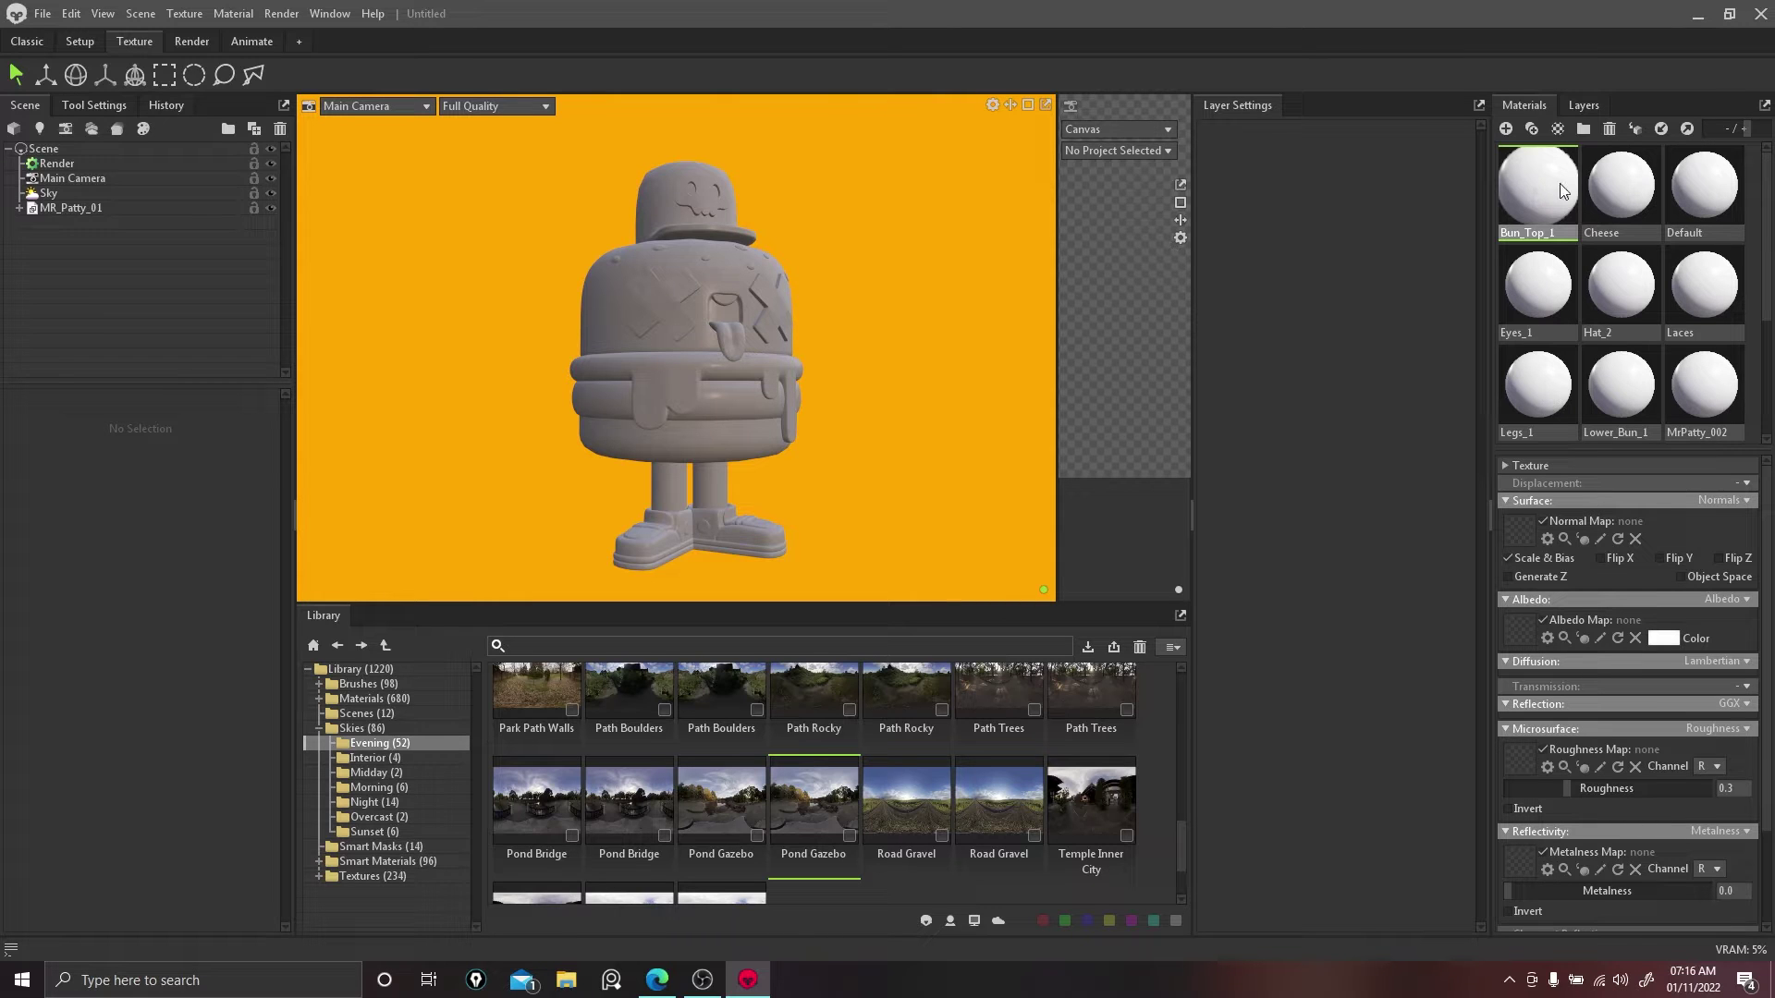
left_click(1664, 637)
left_click_drag(901, 338, 1174, 252)
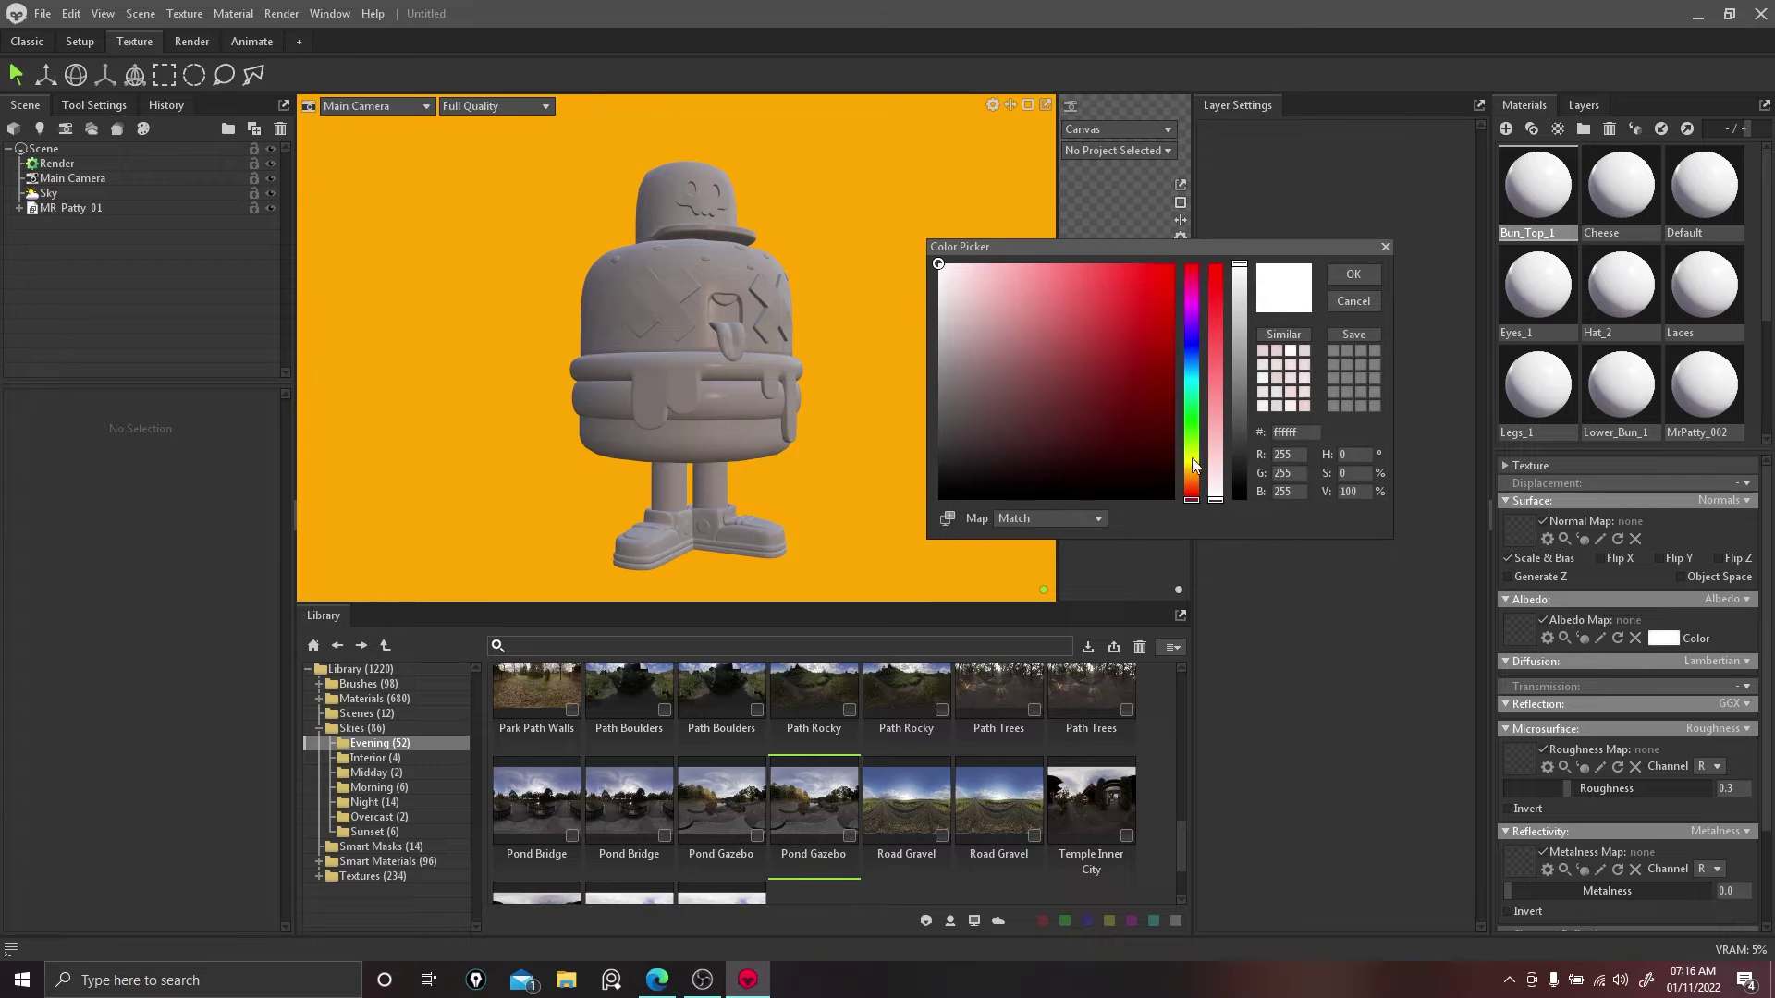
left_click(1193, 480)
left_click(1216, 354)
left_click_drag(1217, 351, 1205, 273)
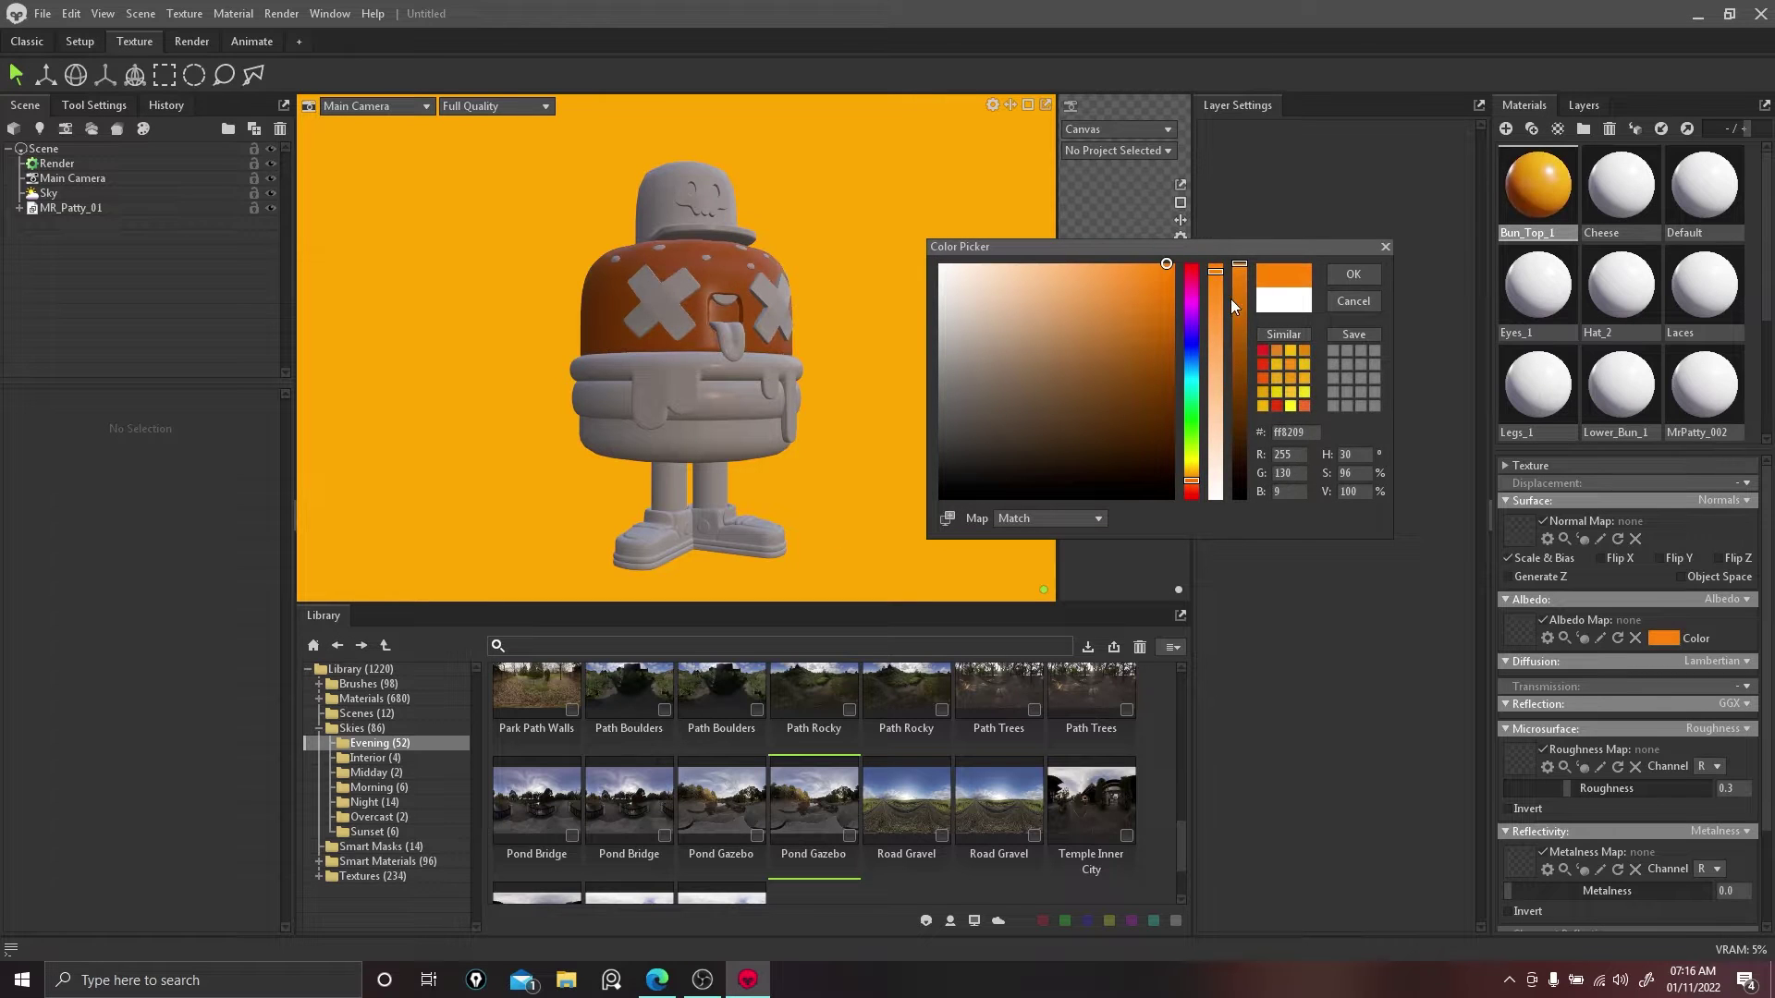
left_click_drag(1194, 490, 1190, 472)
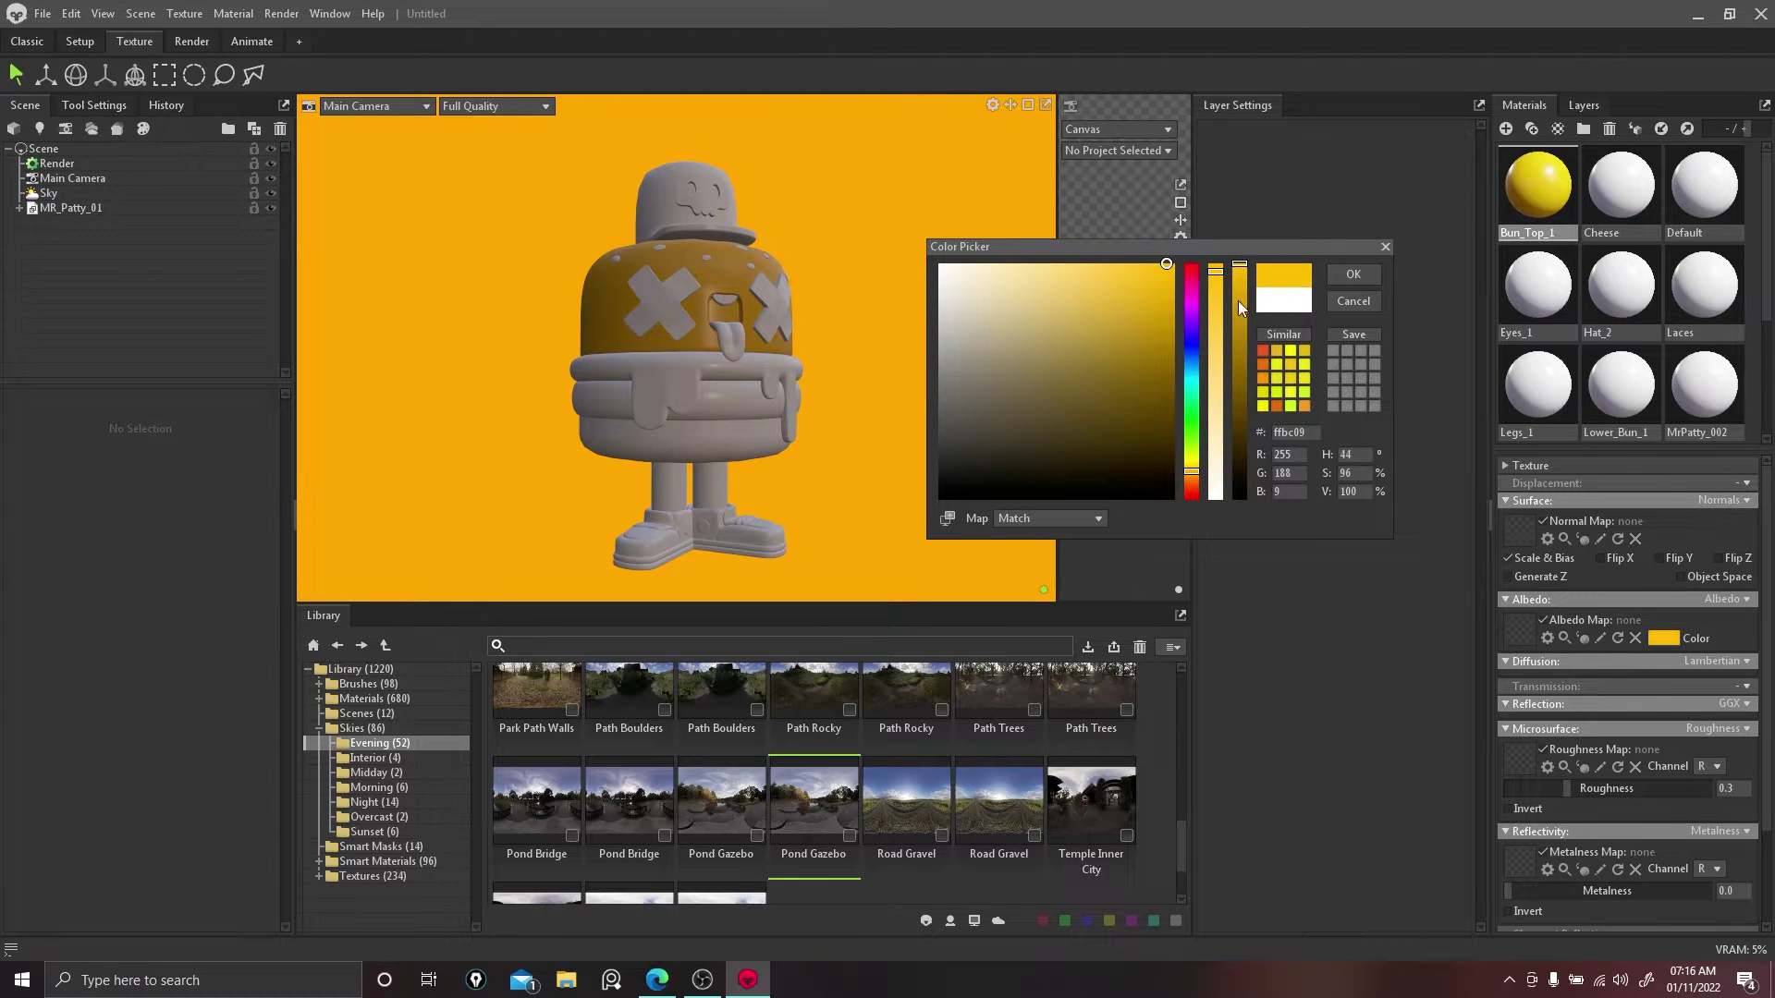
left_click_drag(1217, 283, 1219, 374)
left_click_drag(1193, 473, 1202, 484)
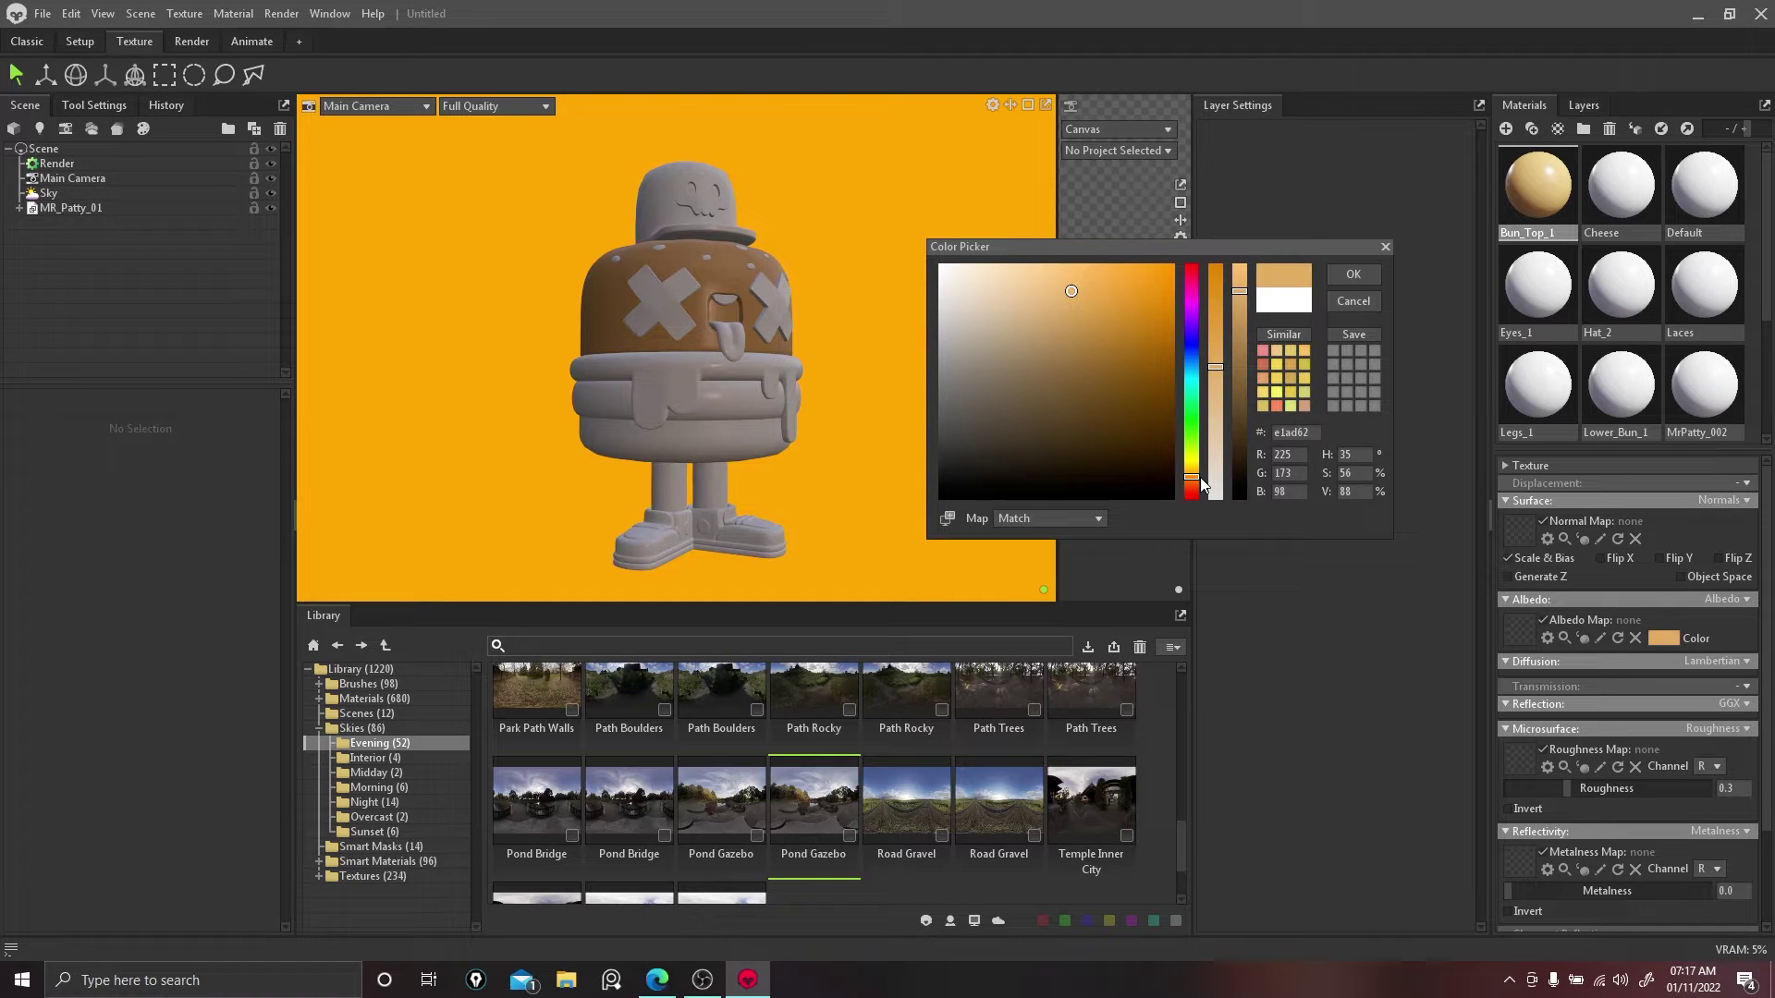
left_click(1353, 274)
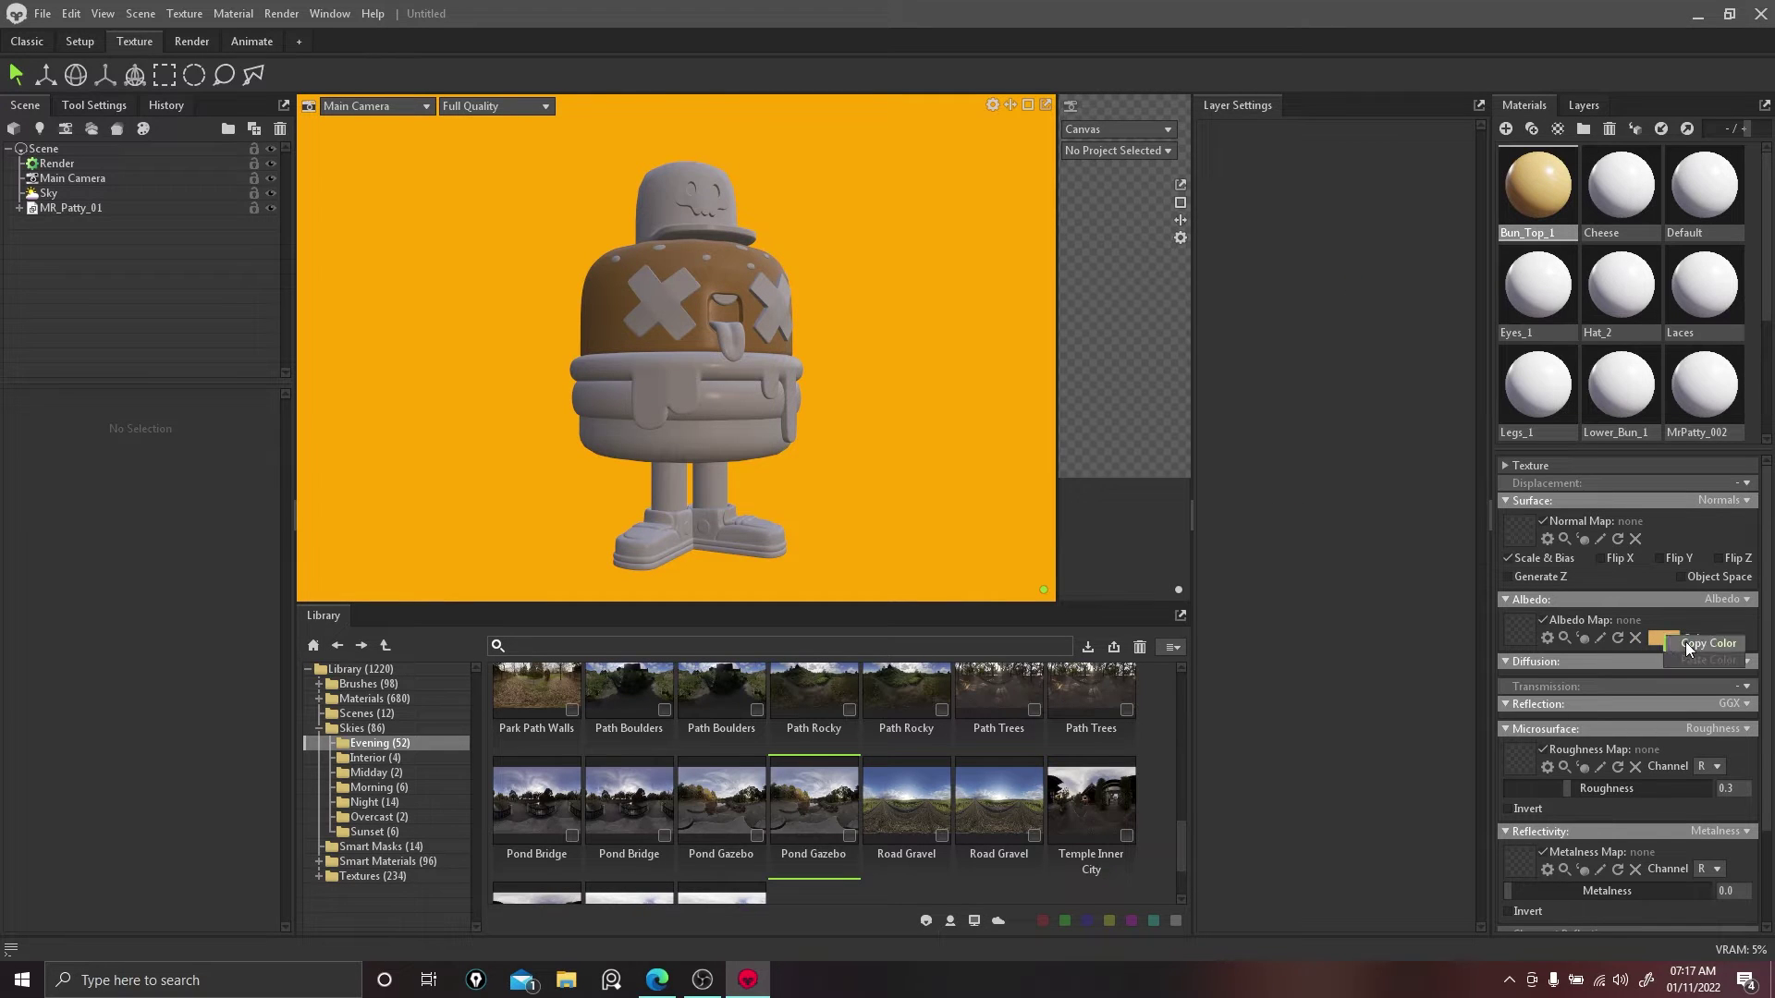
Step: Copy the top bun's albedo color onto the Lower_Bun_1 material
left_click(686, 457)
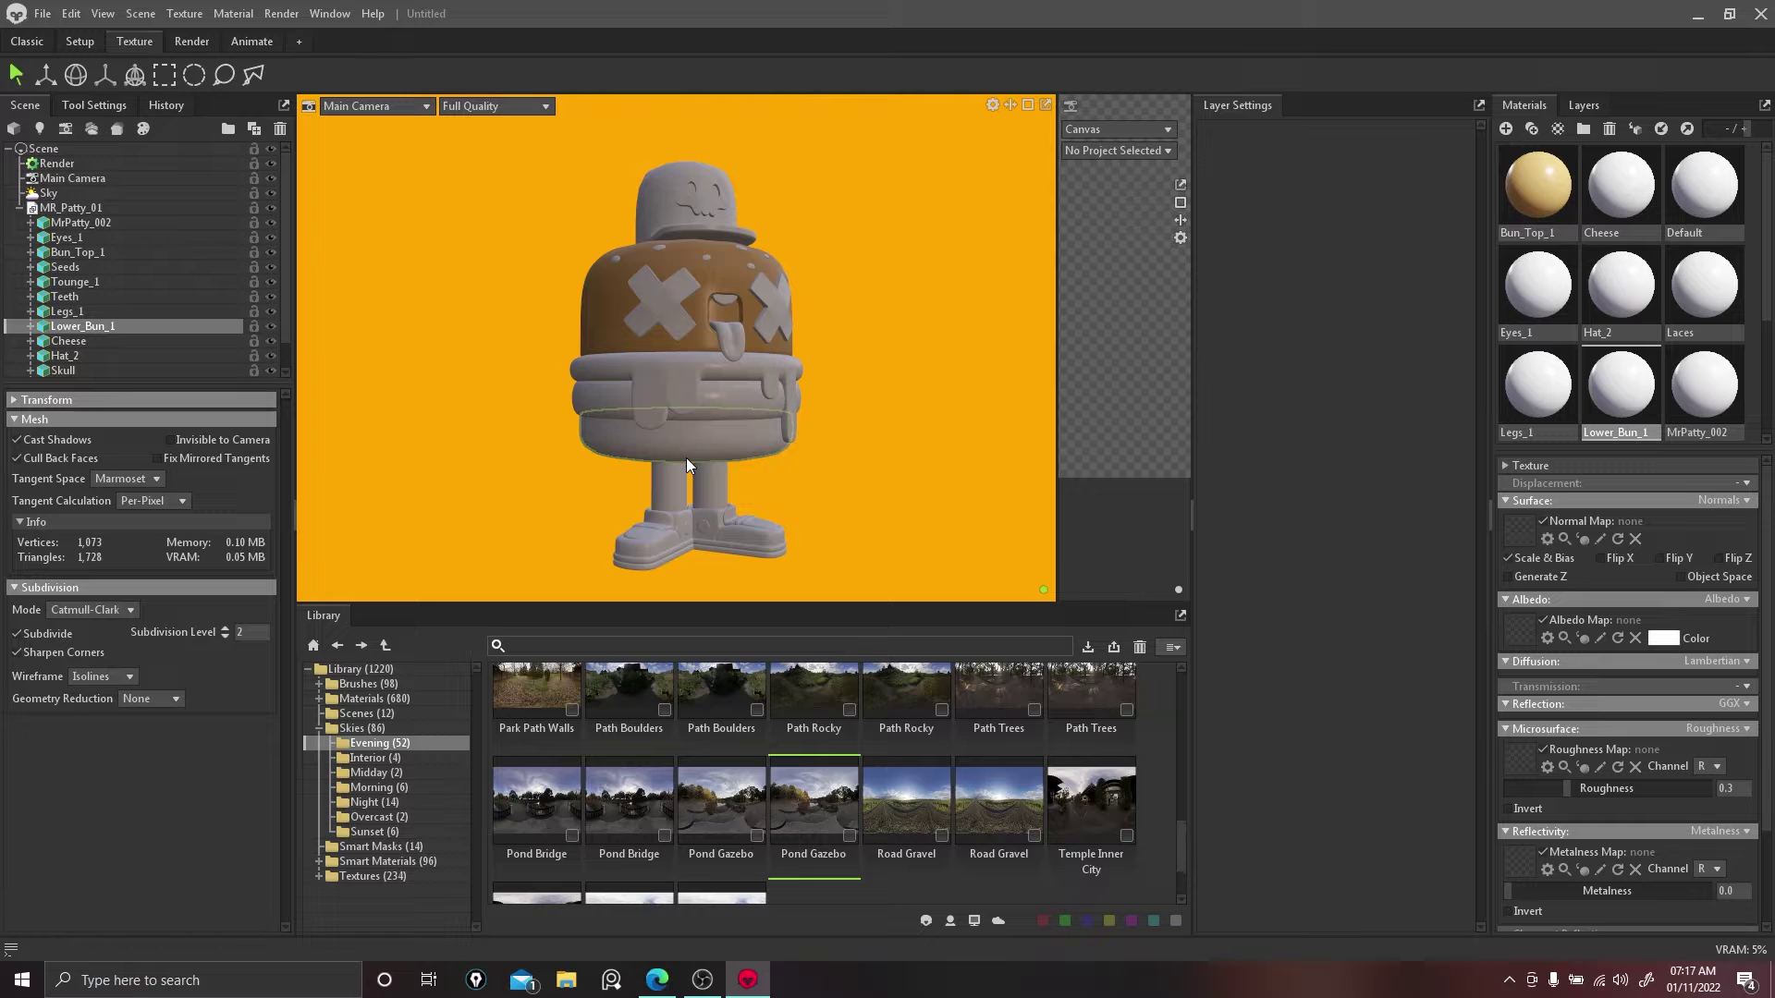
right_click(1659, 640)
left_click(1687, 666)
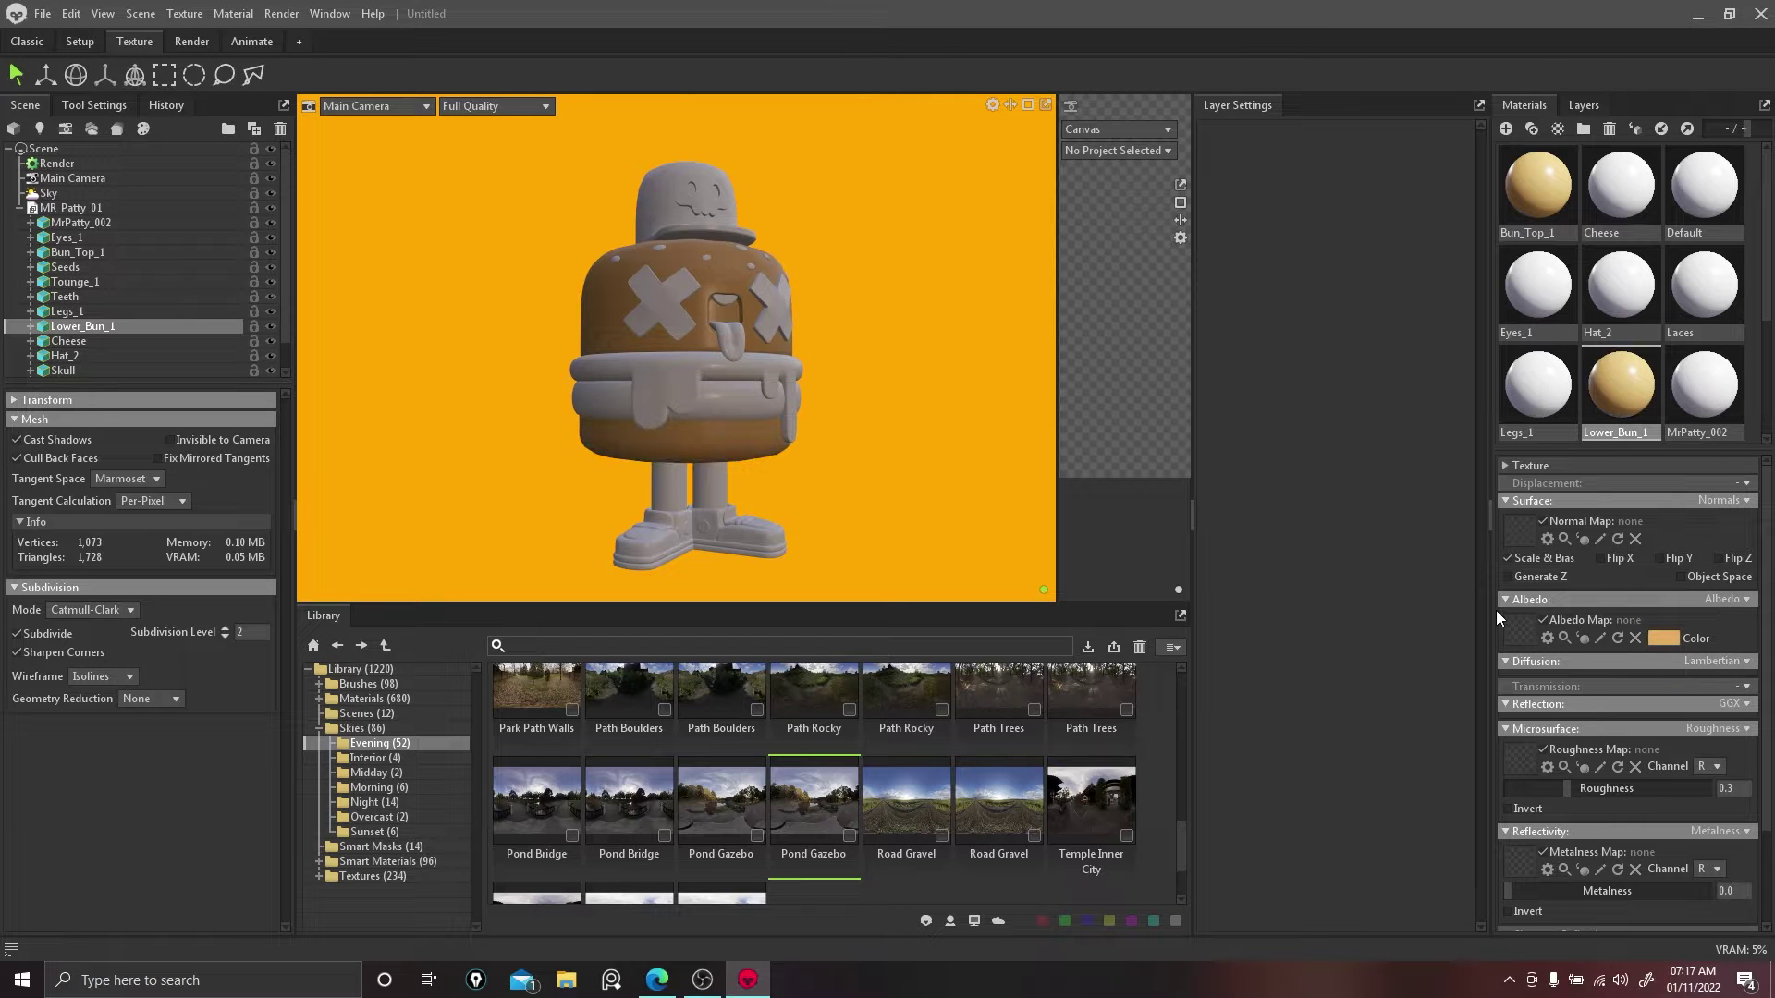
Step: Test bright green and red on the Eyes_1 material and settle on black as its albedo color
left_click(778, 318)
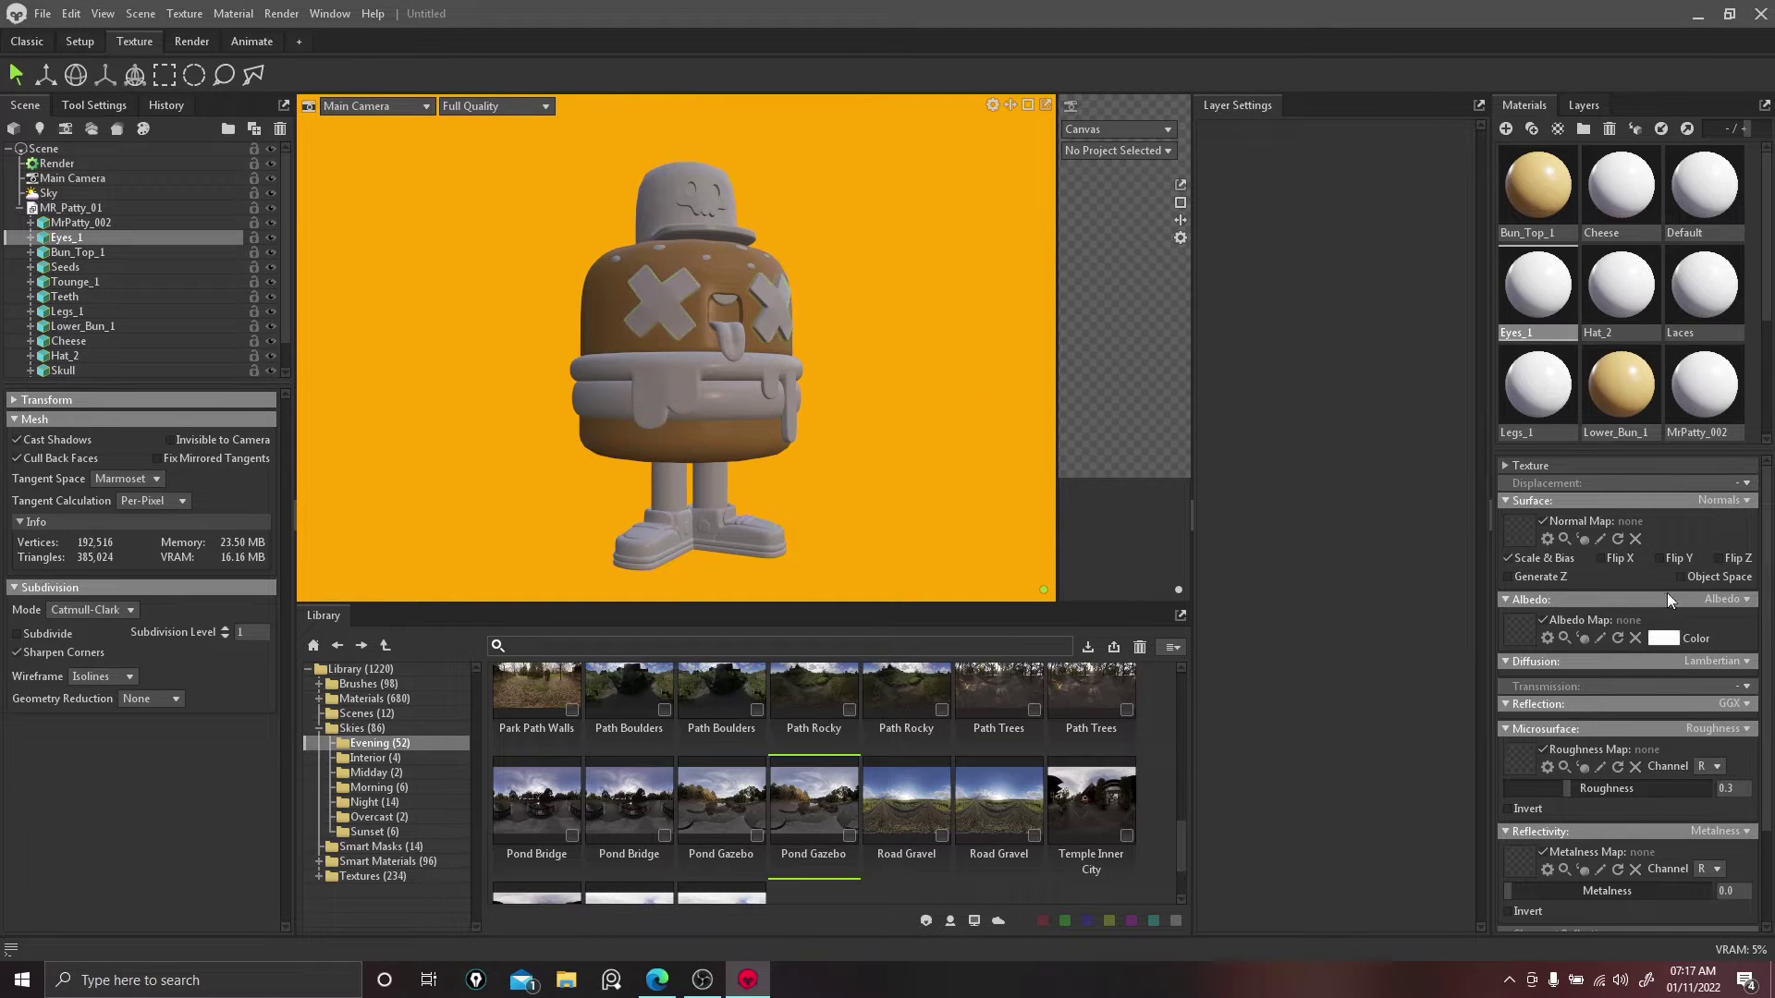
left_click(1655, 638)
left_click_drag(1091, 450, 879, 491)
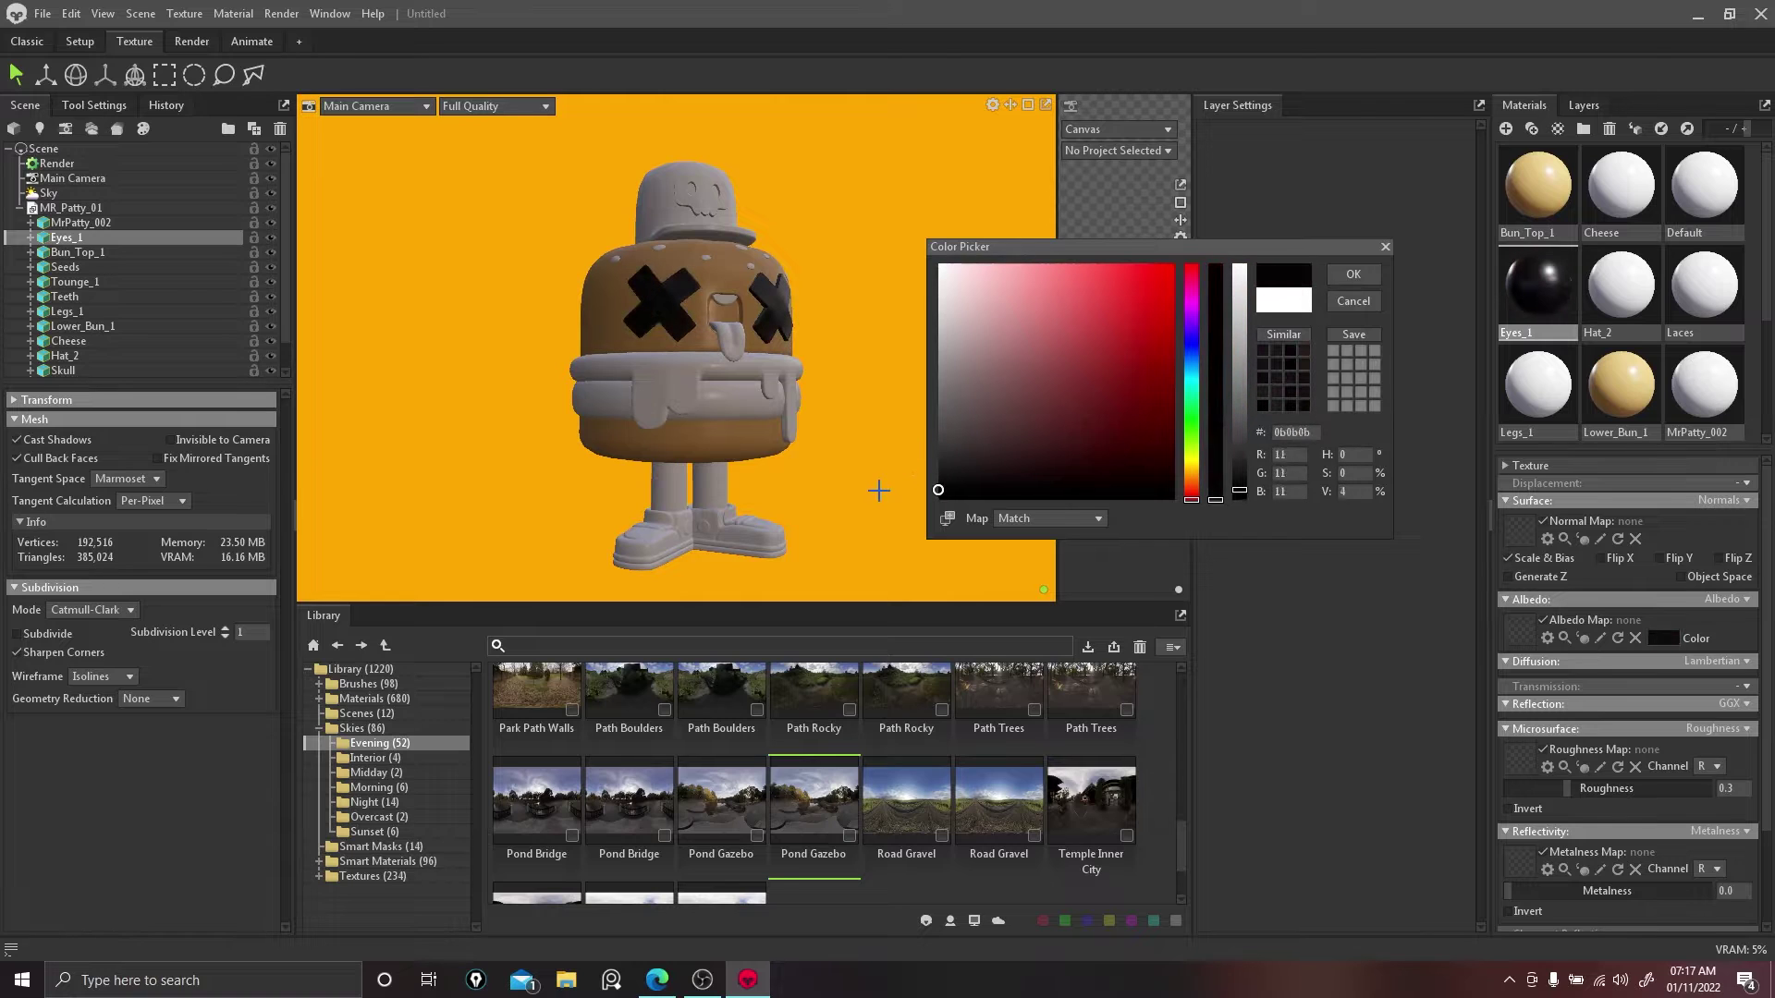
left_click(1191, 427)
left_click_drag(1192, 427, 1192, 400)
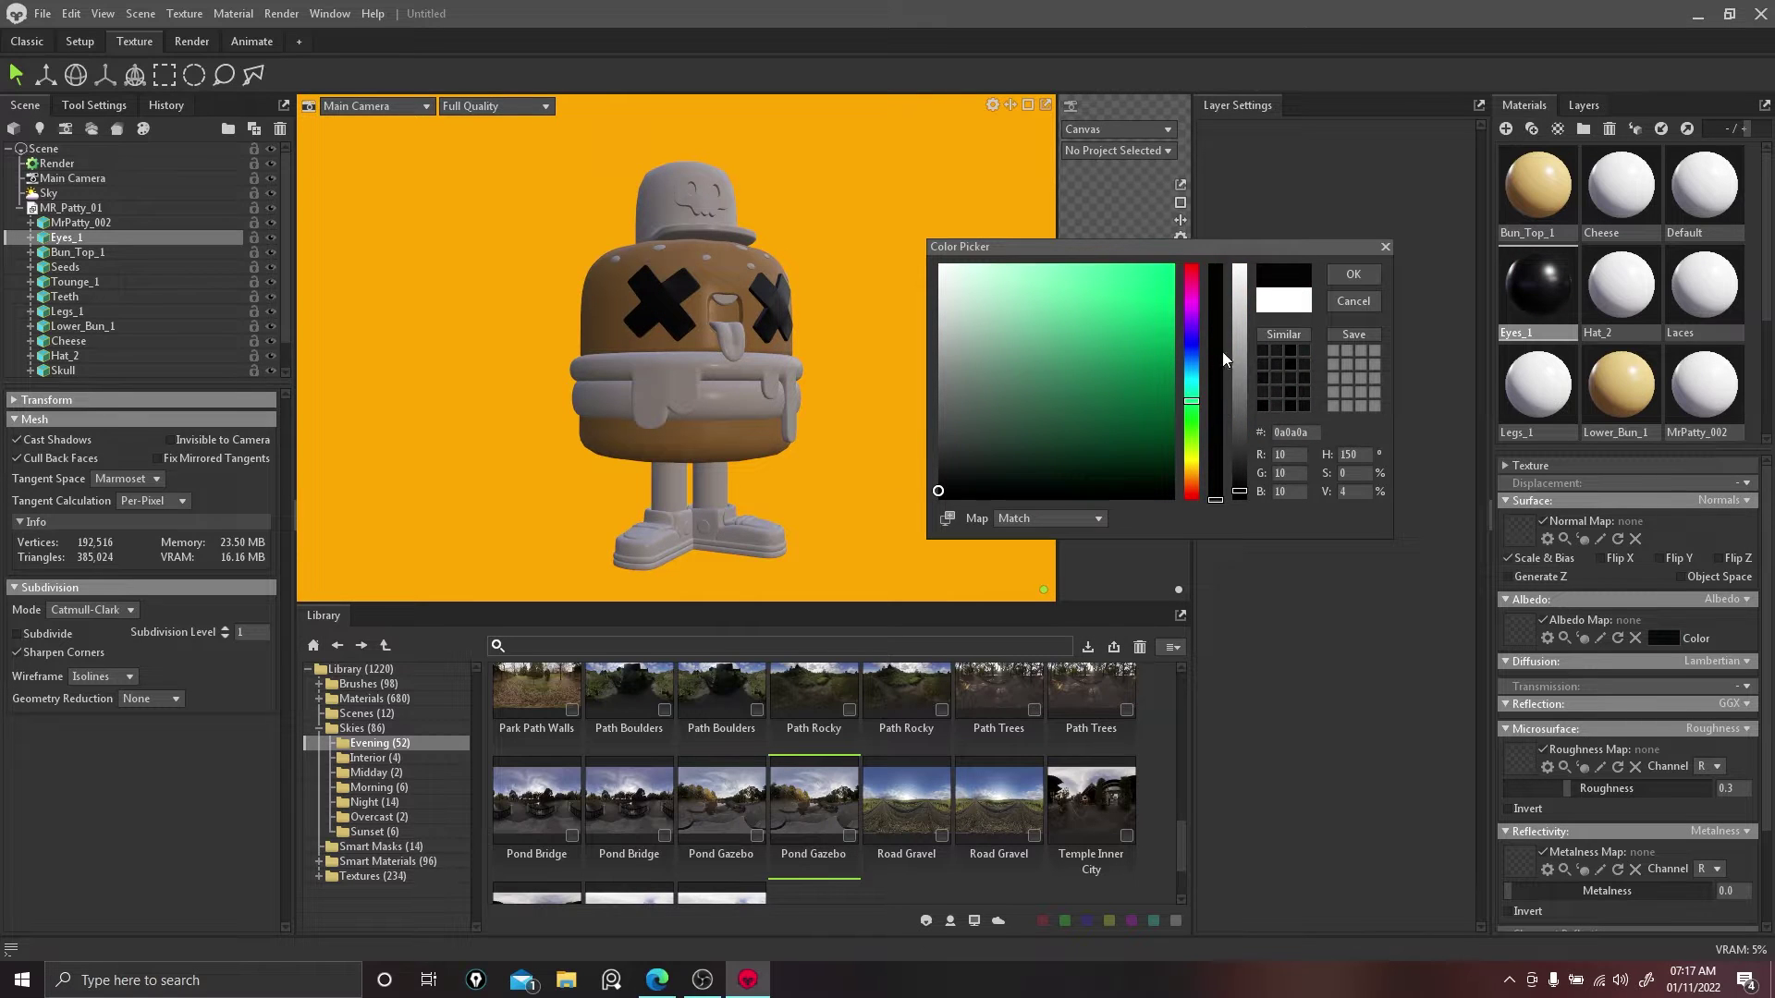
left_click(1214, 460)
left_click_drag(1210, 465, 1215, 250)
left_click(1238, 263)
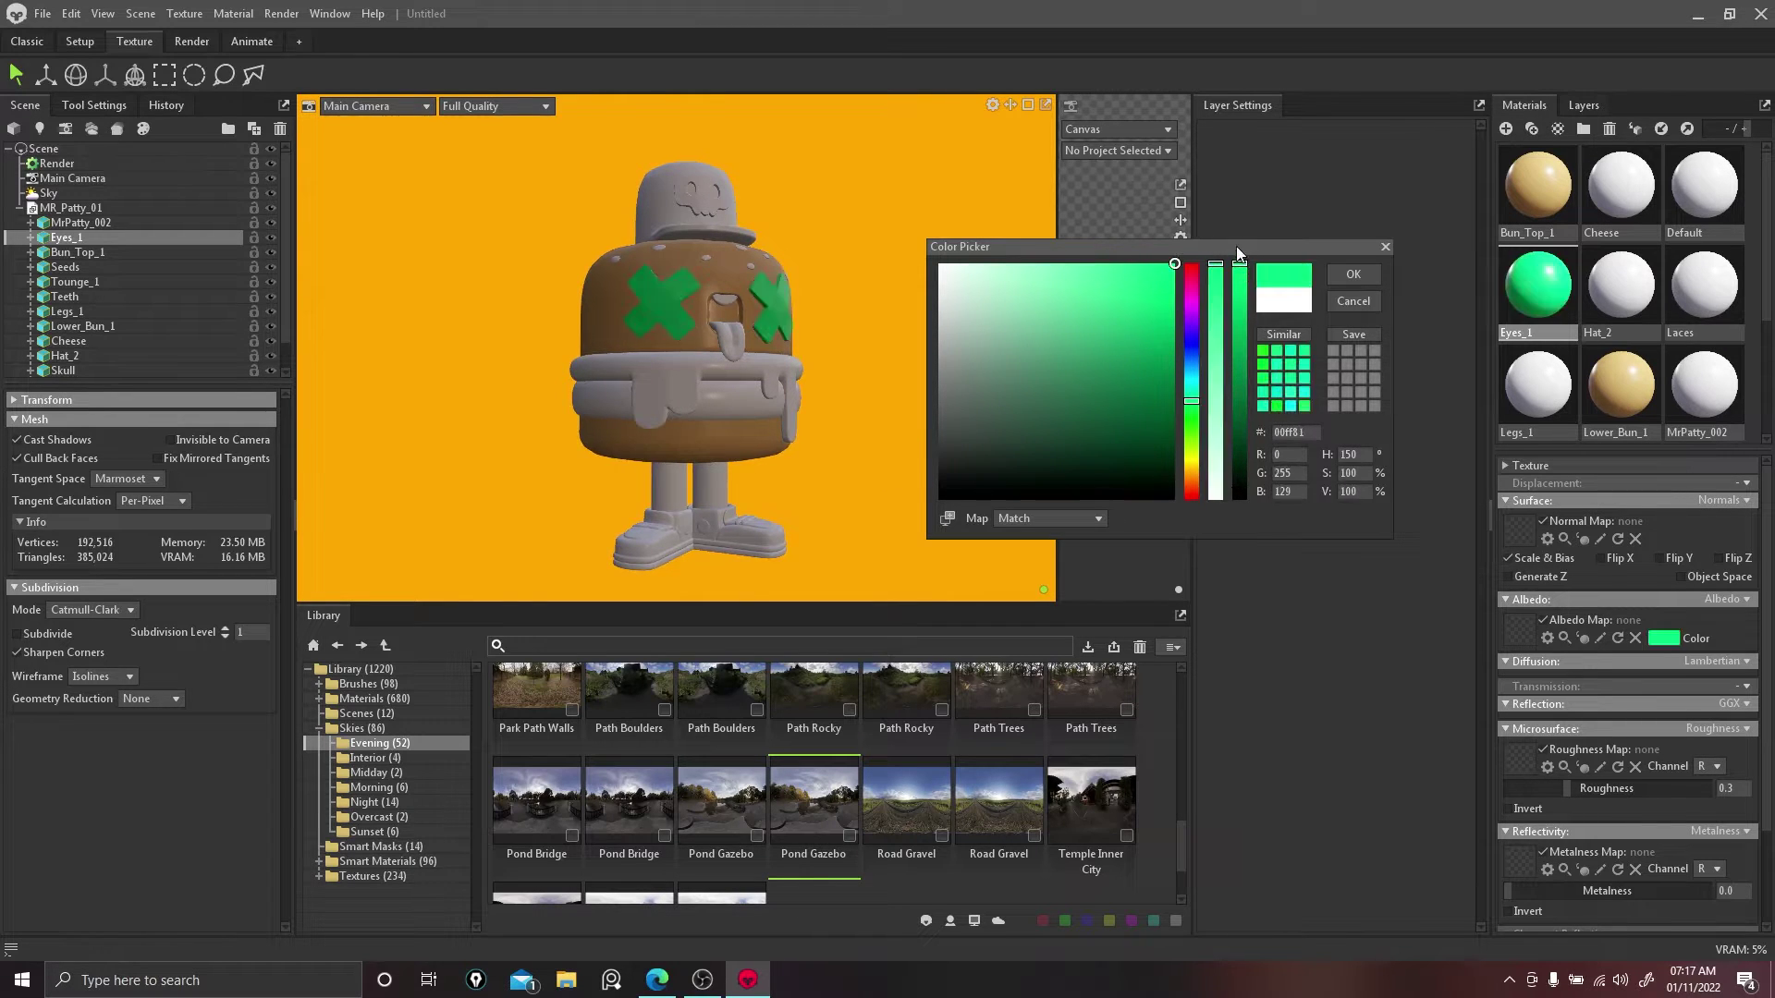
left_click(1192, 427)
mouse_move(1191, 427)
left_mouse_down()
mouse_move(1191, 477)
mouse_move(1174, 244)
mouse_move(1196, 523)
mouse_move(1250, 534)
left_mouse_up()
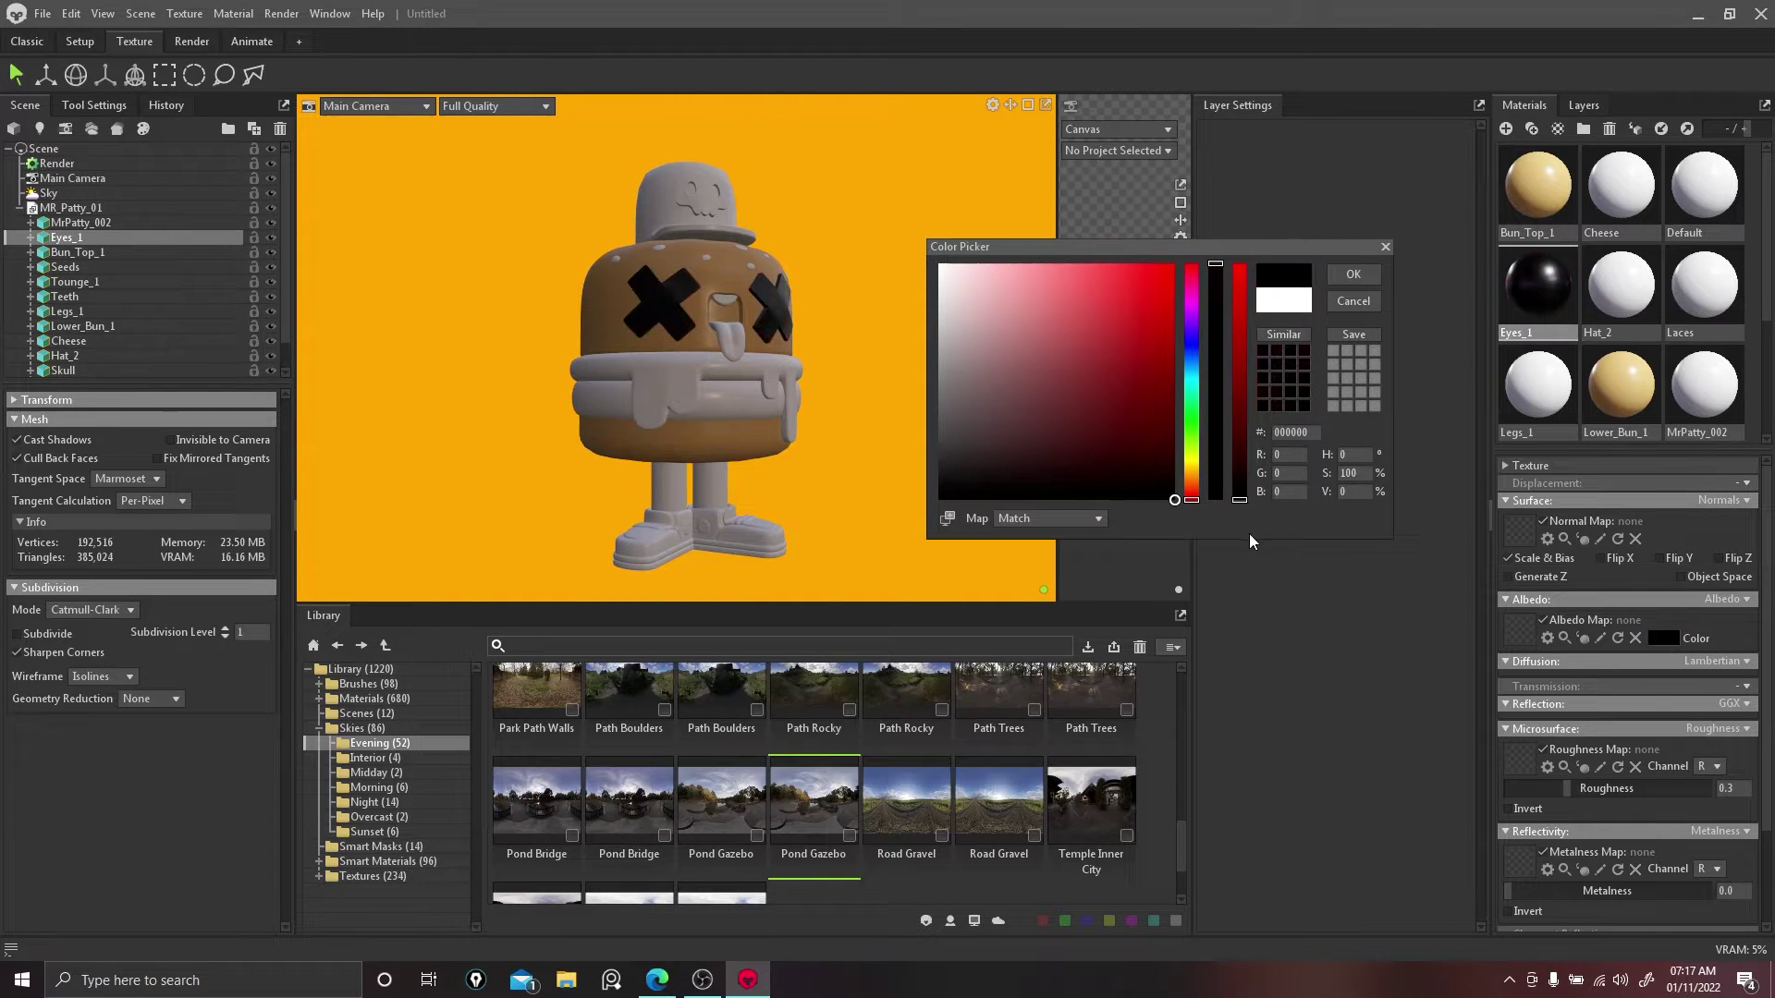
mouse_move(1227, 319)
left_mouse_down()
mouse_move(1233, 246)
mouse_move(1228, 512)
mouse_move(1218, 230)
left_mouse_up()
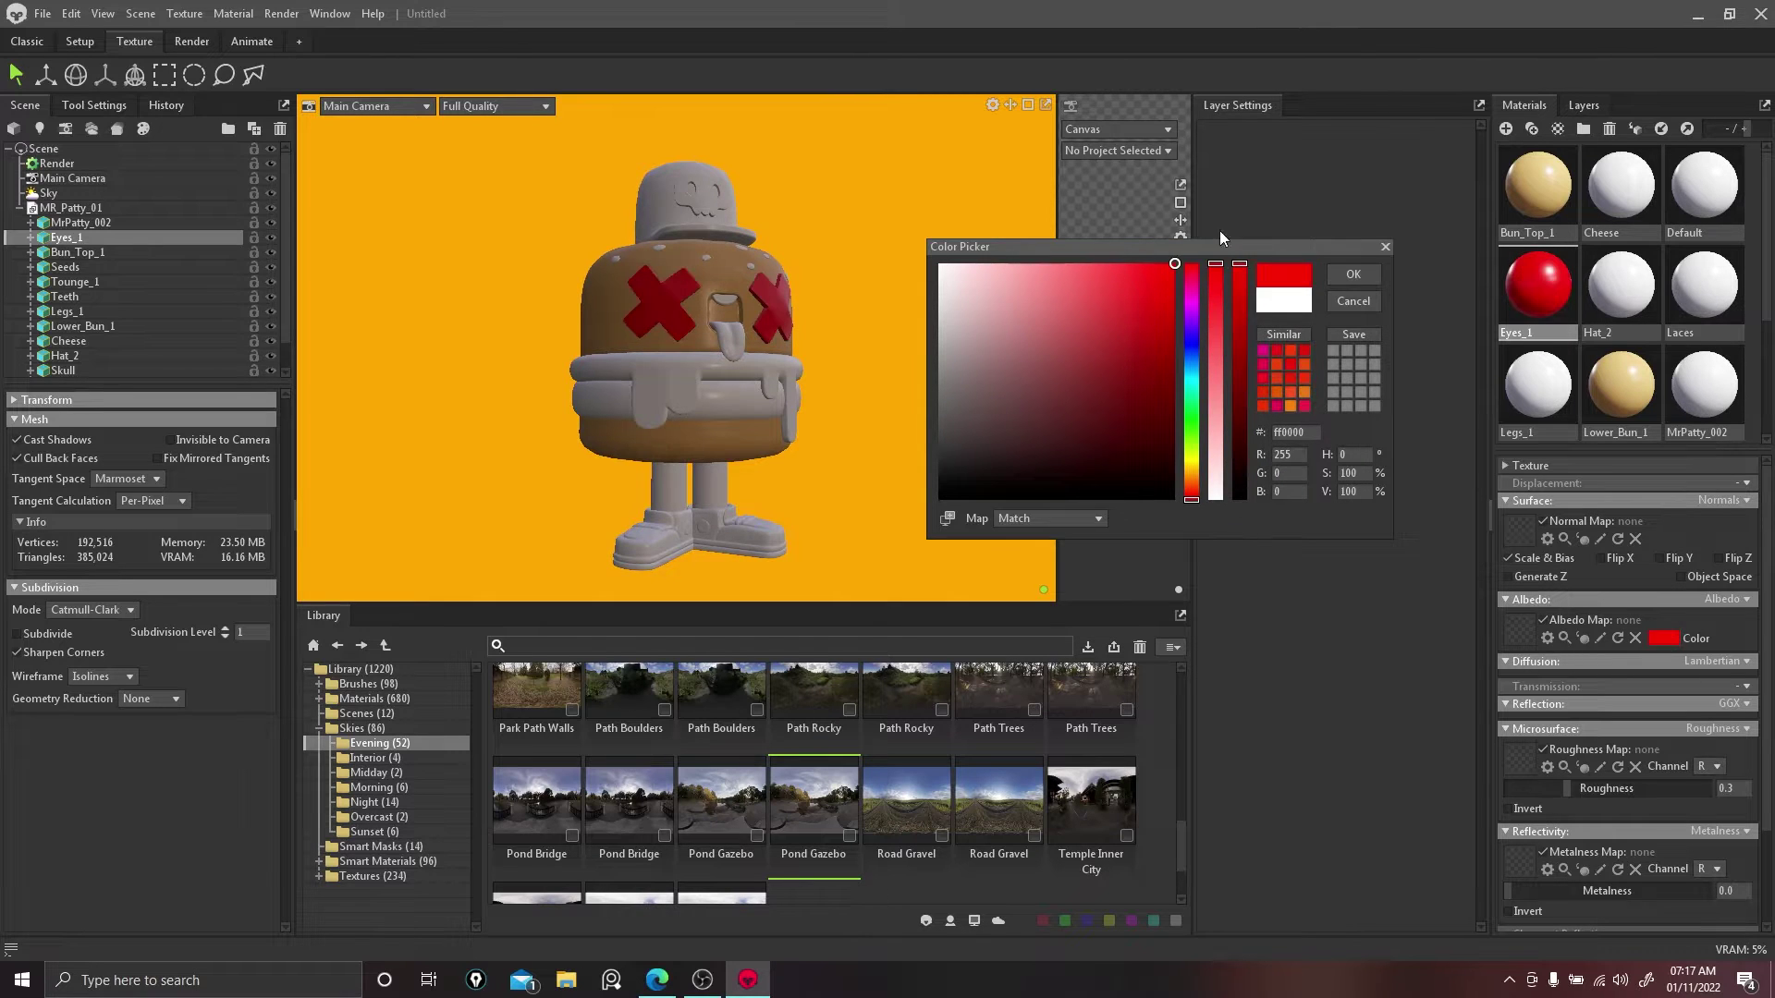
left_click_drag(1240, 410, 1241, 507)
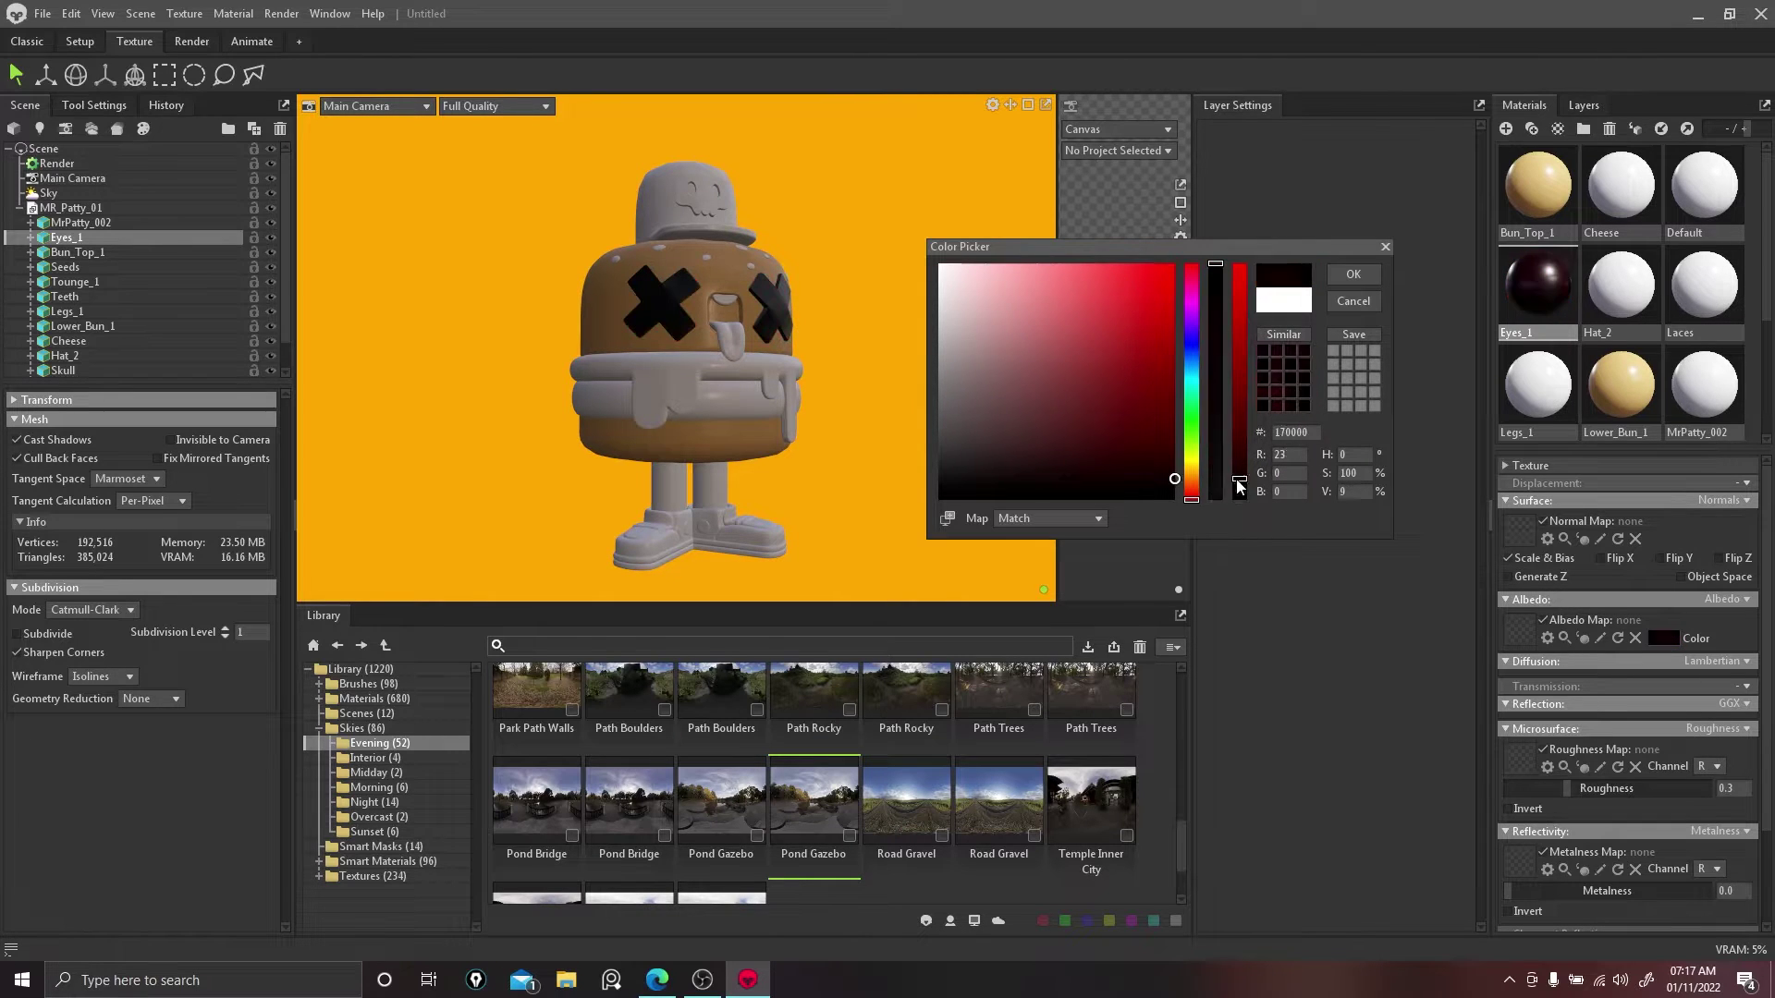
left_click(1350, 275)
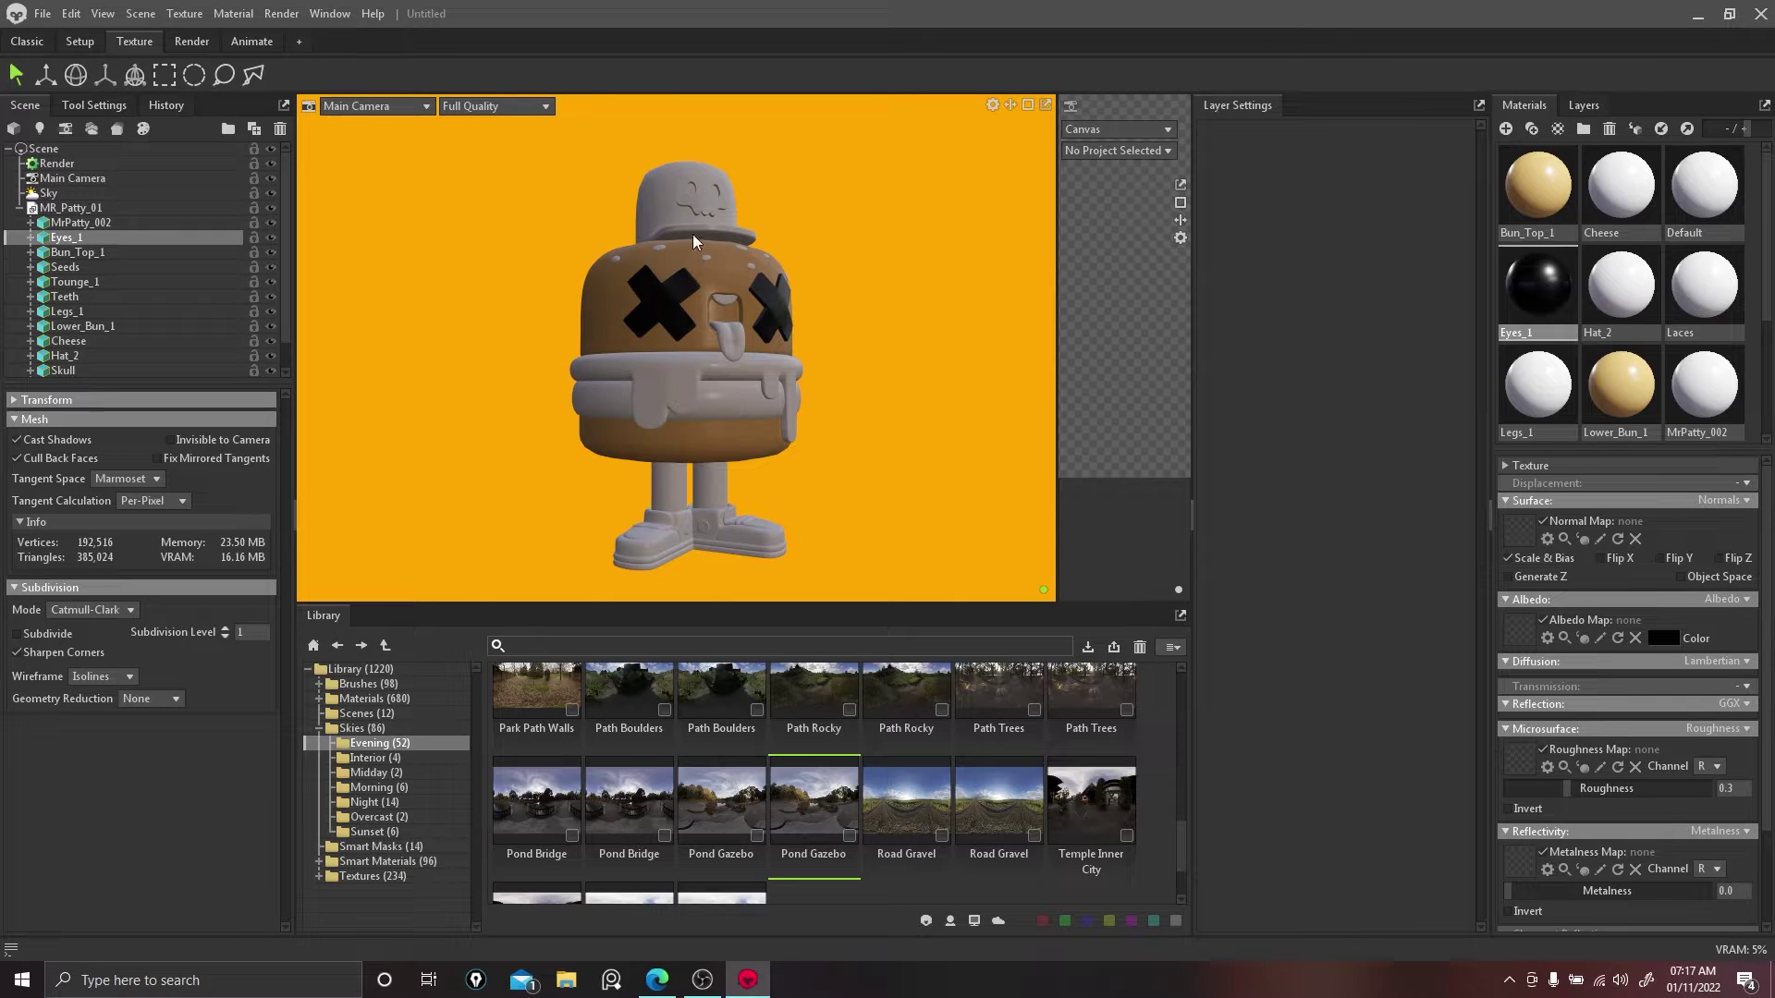
Step: Set the albedo color of the Hat_2 material to magenta purple
left_click(651, 201)
left_click(1672, 642)
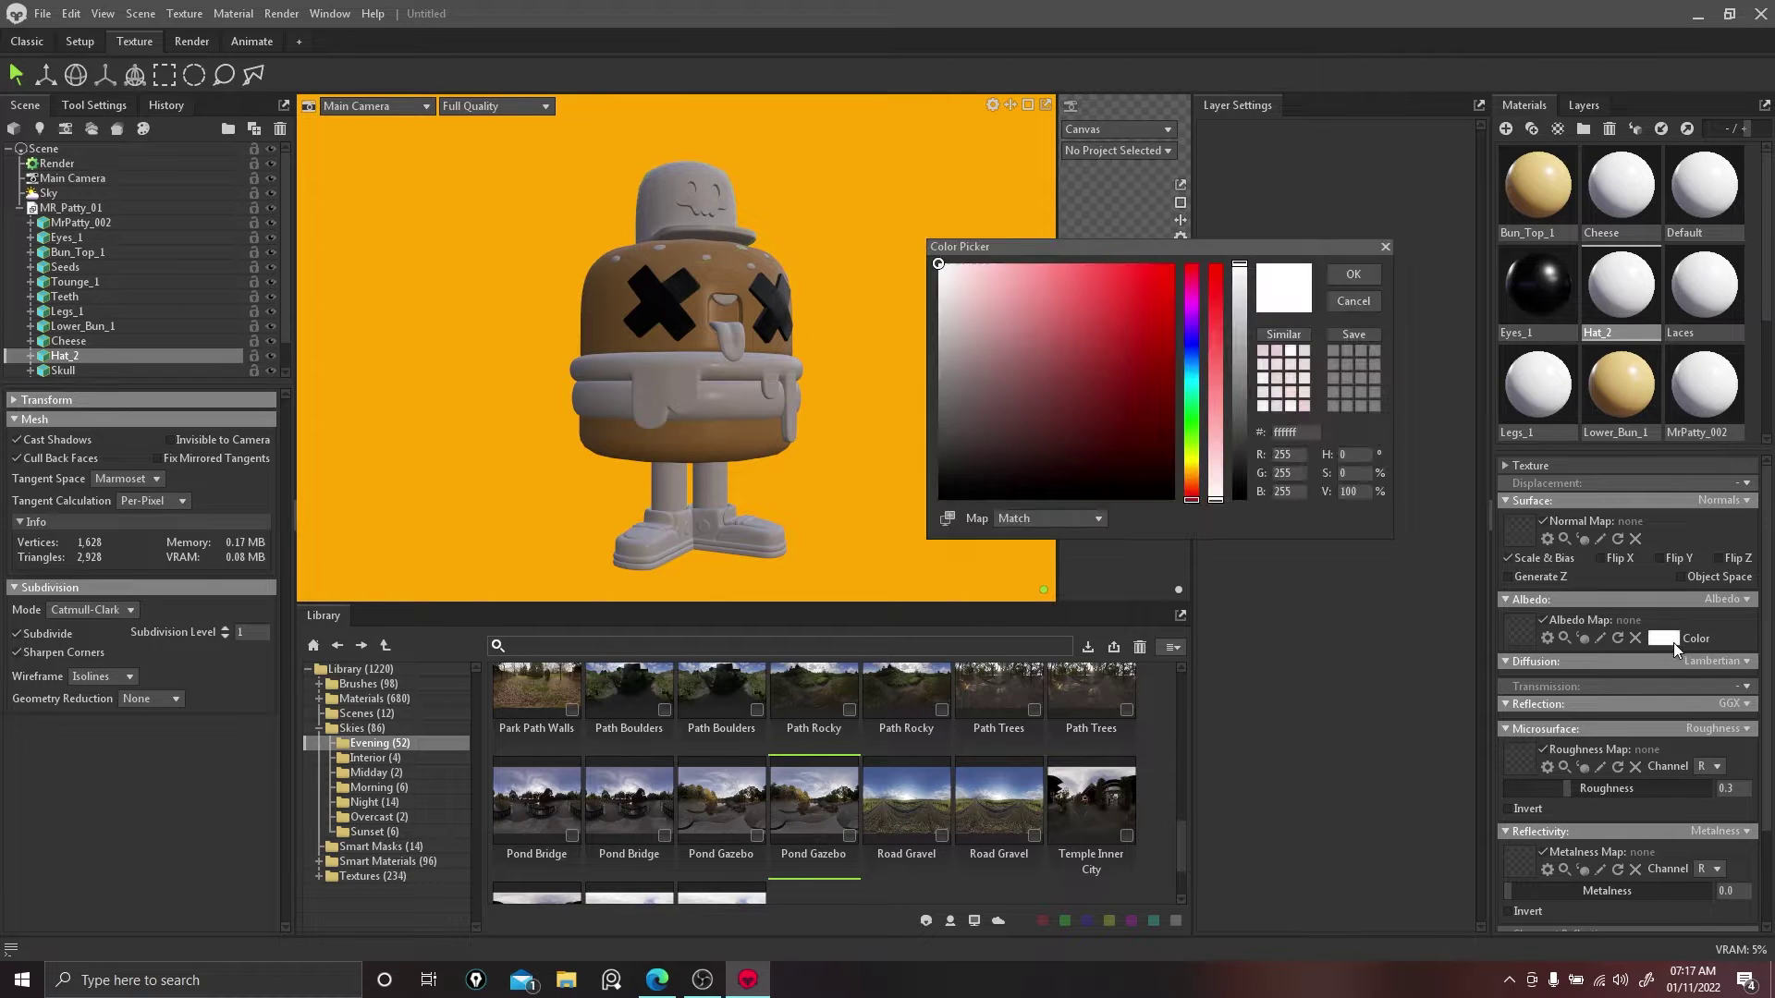
left_click(1192, 397)
left_click_drag(1216, 365, 1215, 236)
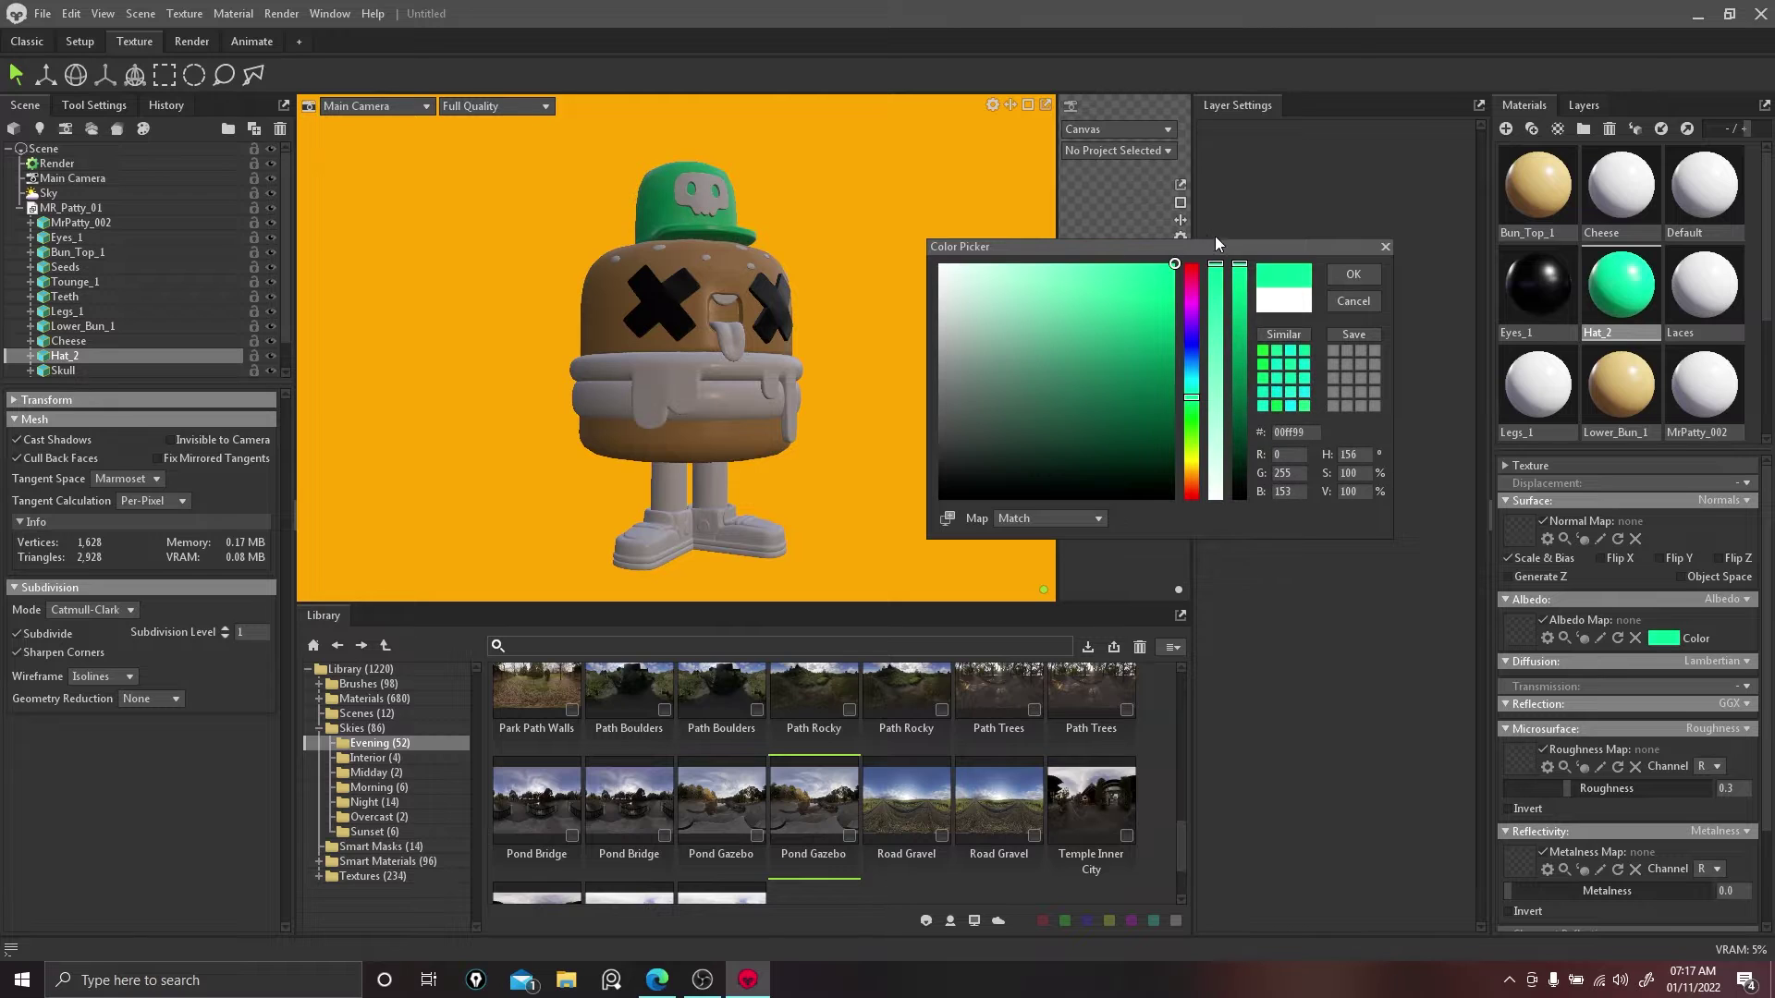
left_click_drag(1193, 395, 1196, 307)
left_click(1355, 269)
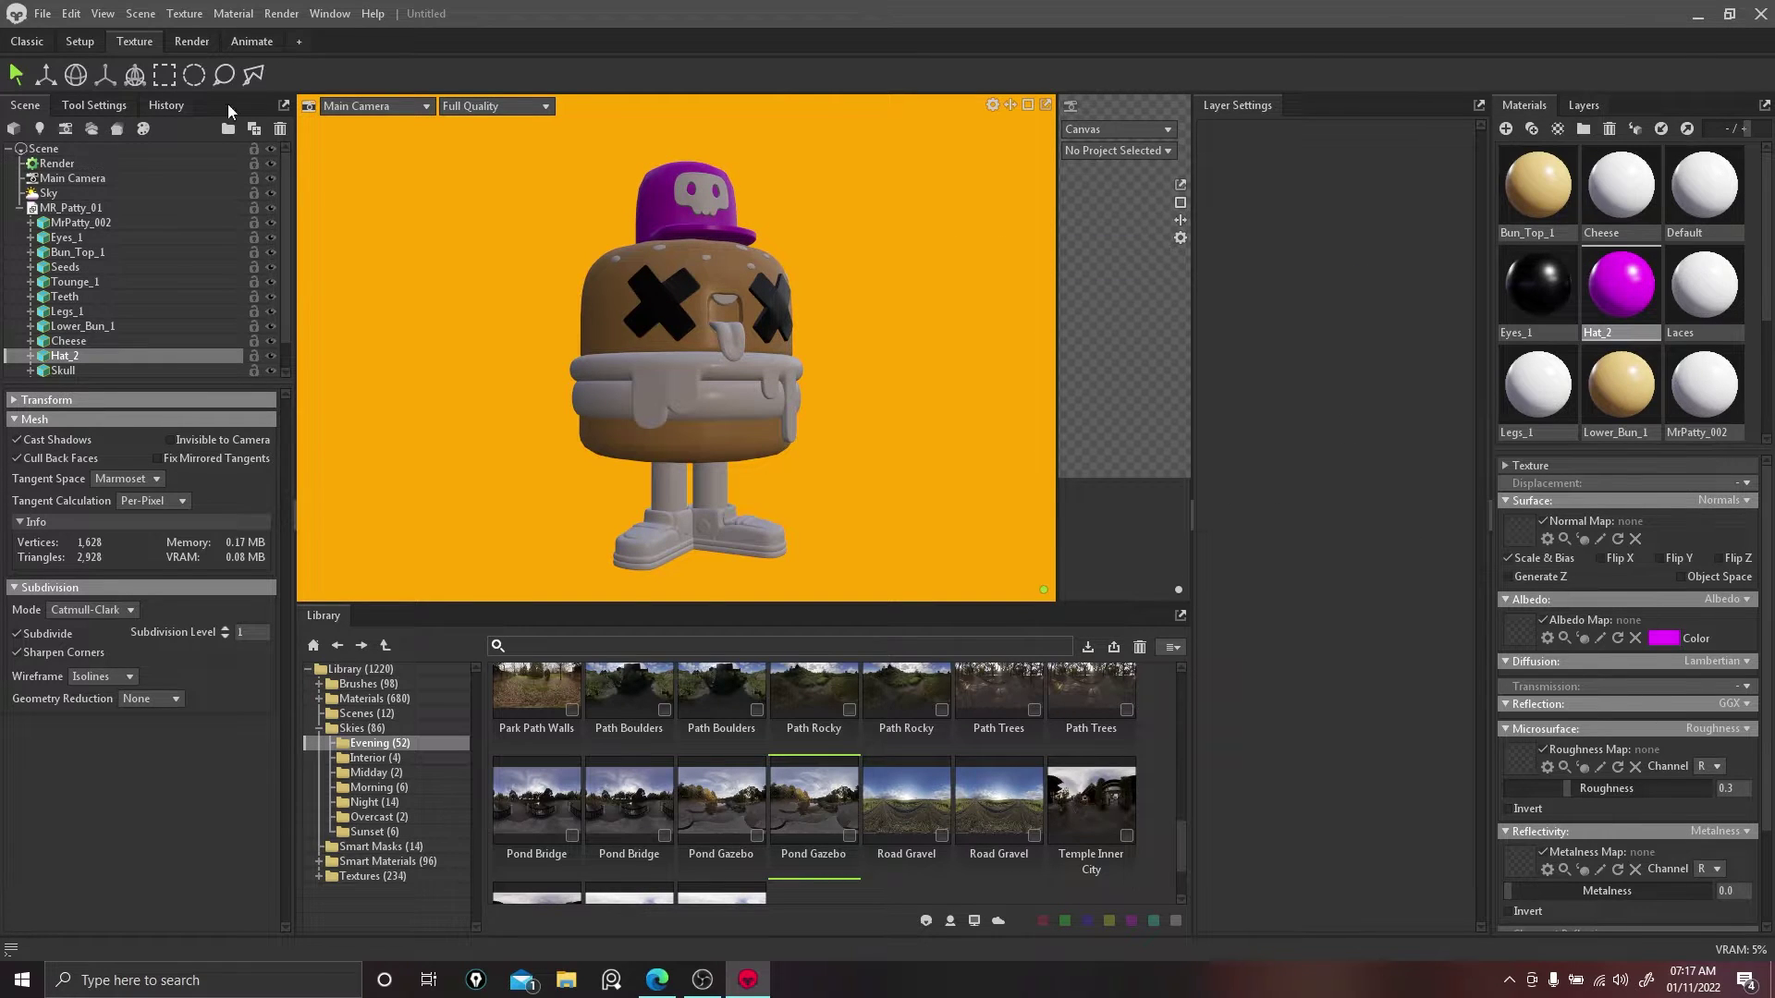
Step: Save the scene in the Hamburger_Guy TB4 folder as Cheesy_Burger_0001.tbscene, overwriting the existing file
left_click(43, 14)
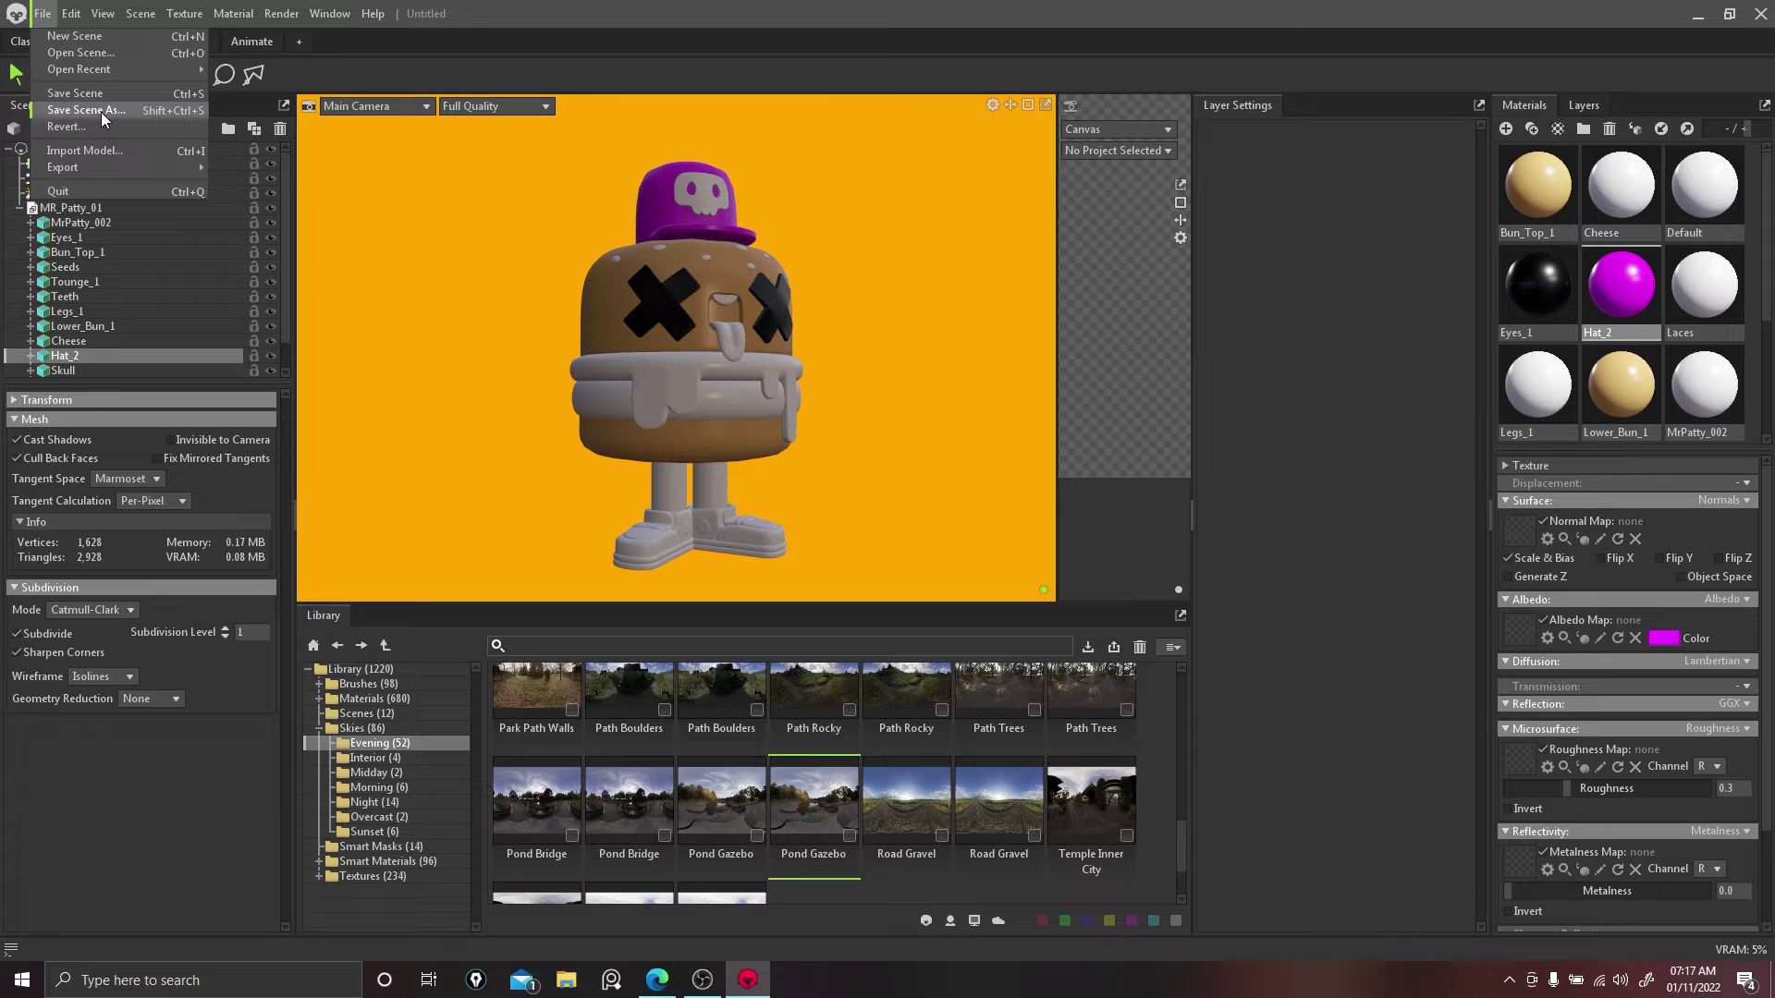
left_click(102, 113)
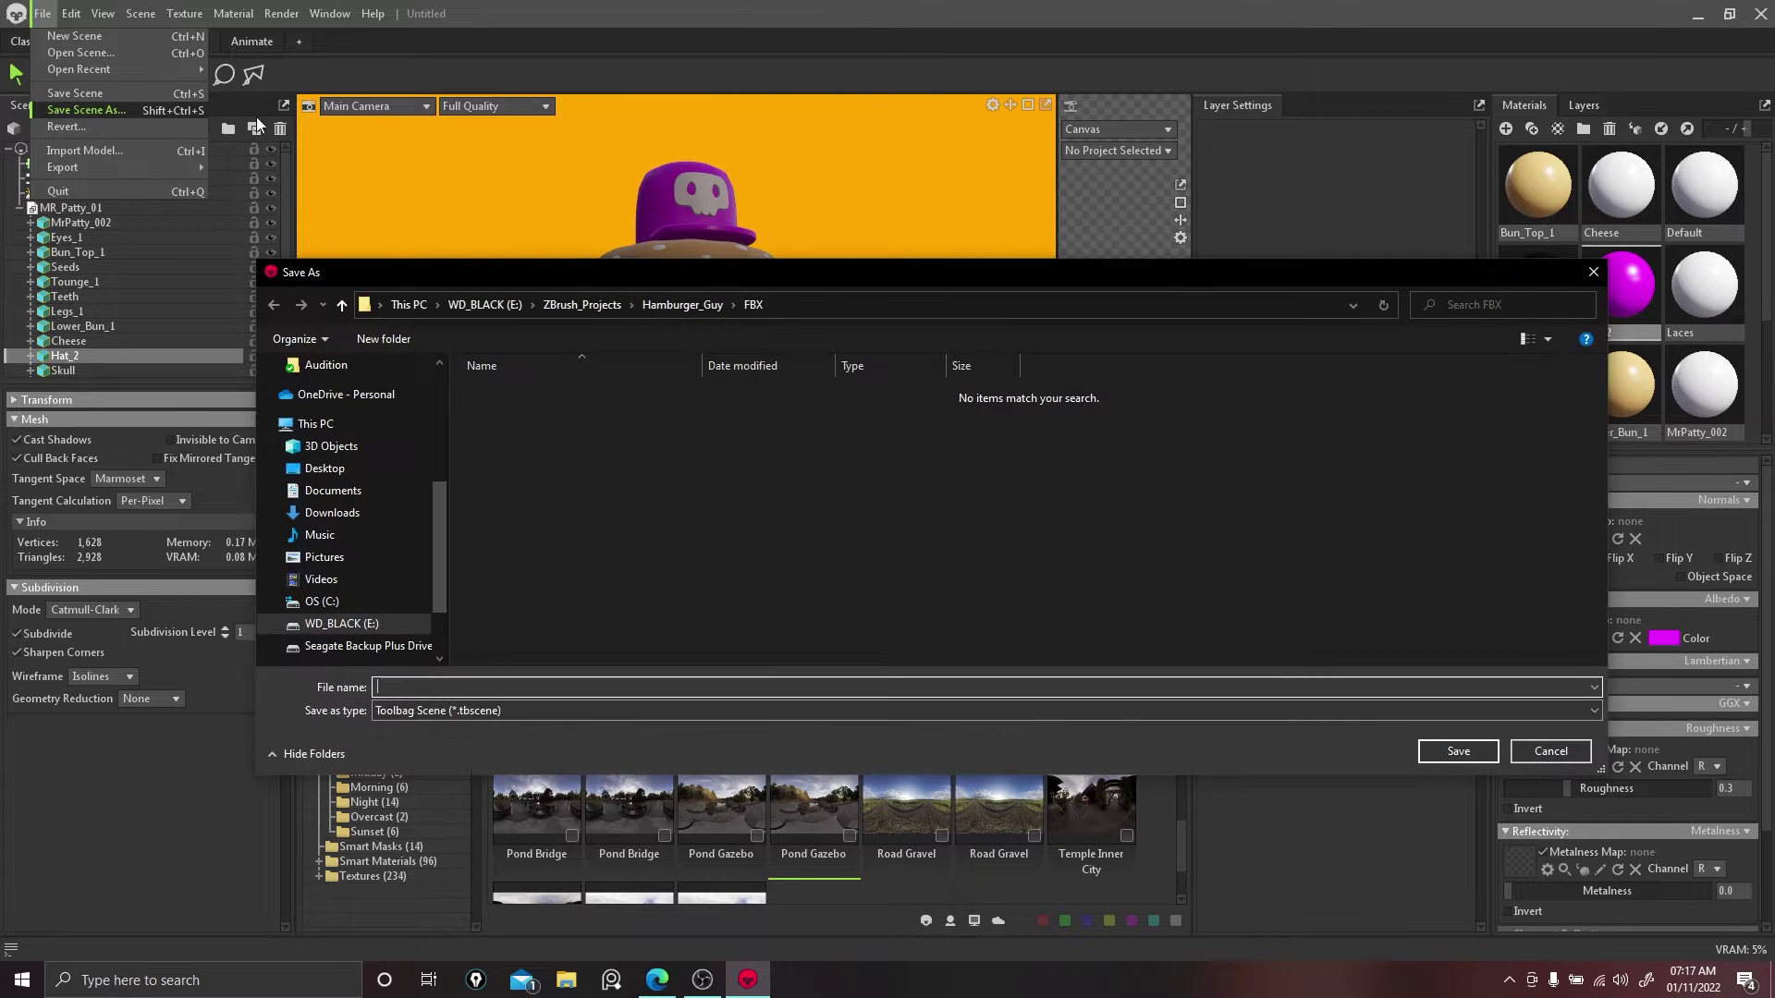
left_click(623, 304)
double_click(538, 439)
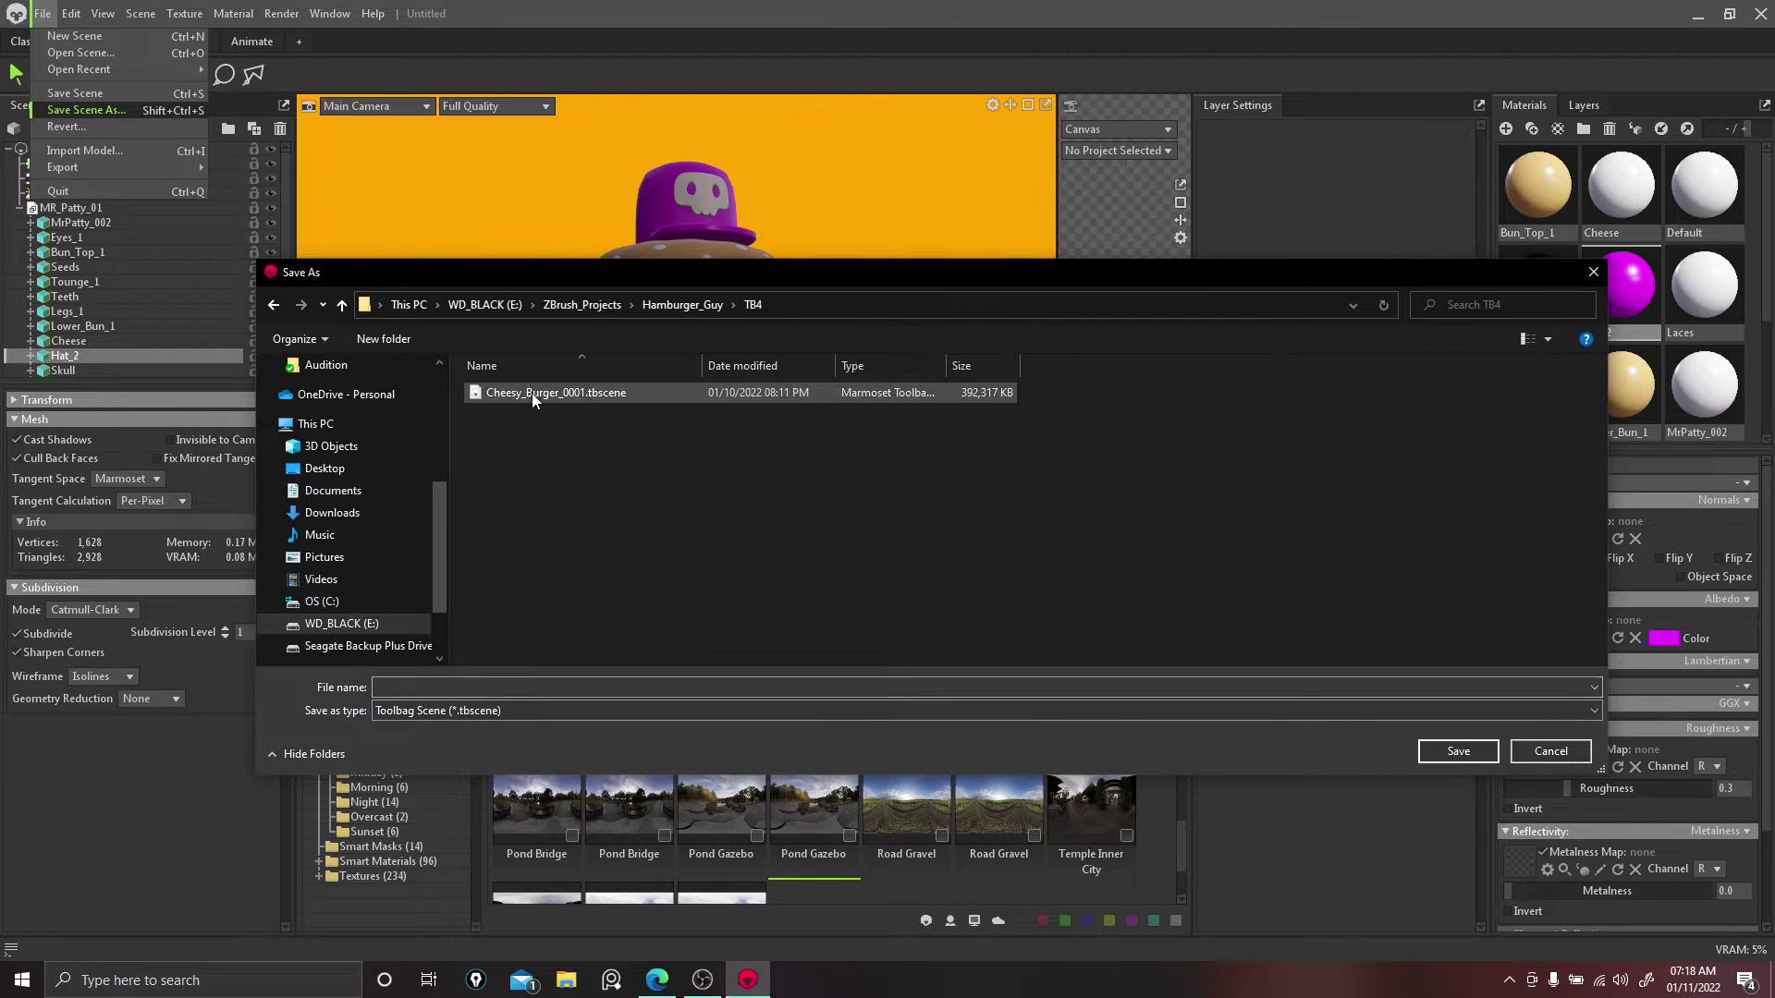
left_click(530, 392)
left_click(1458, 751)
left_click(932, 491)
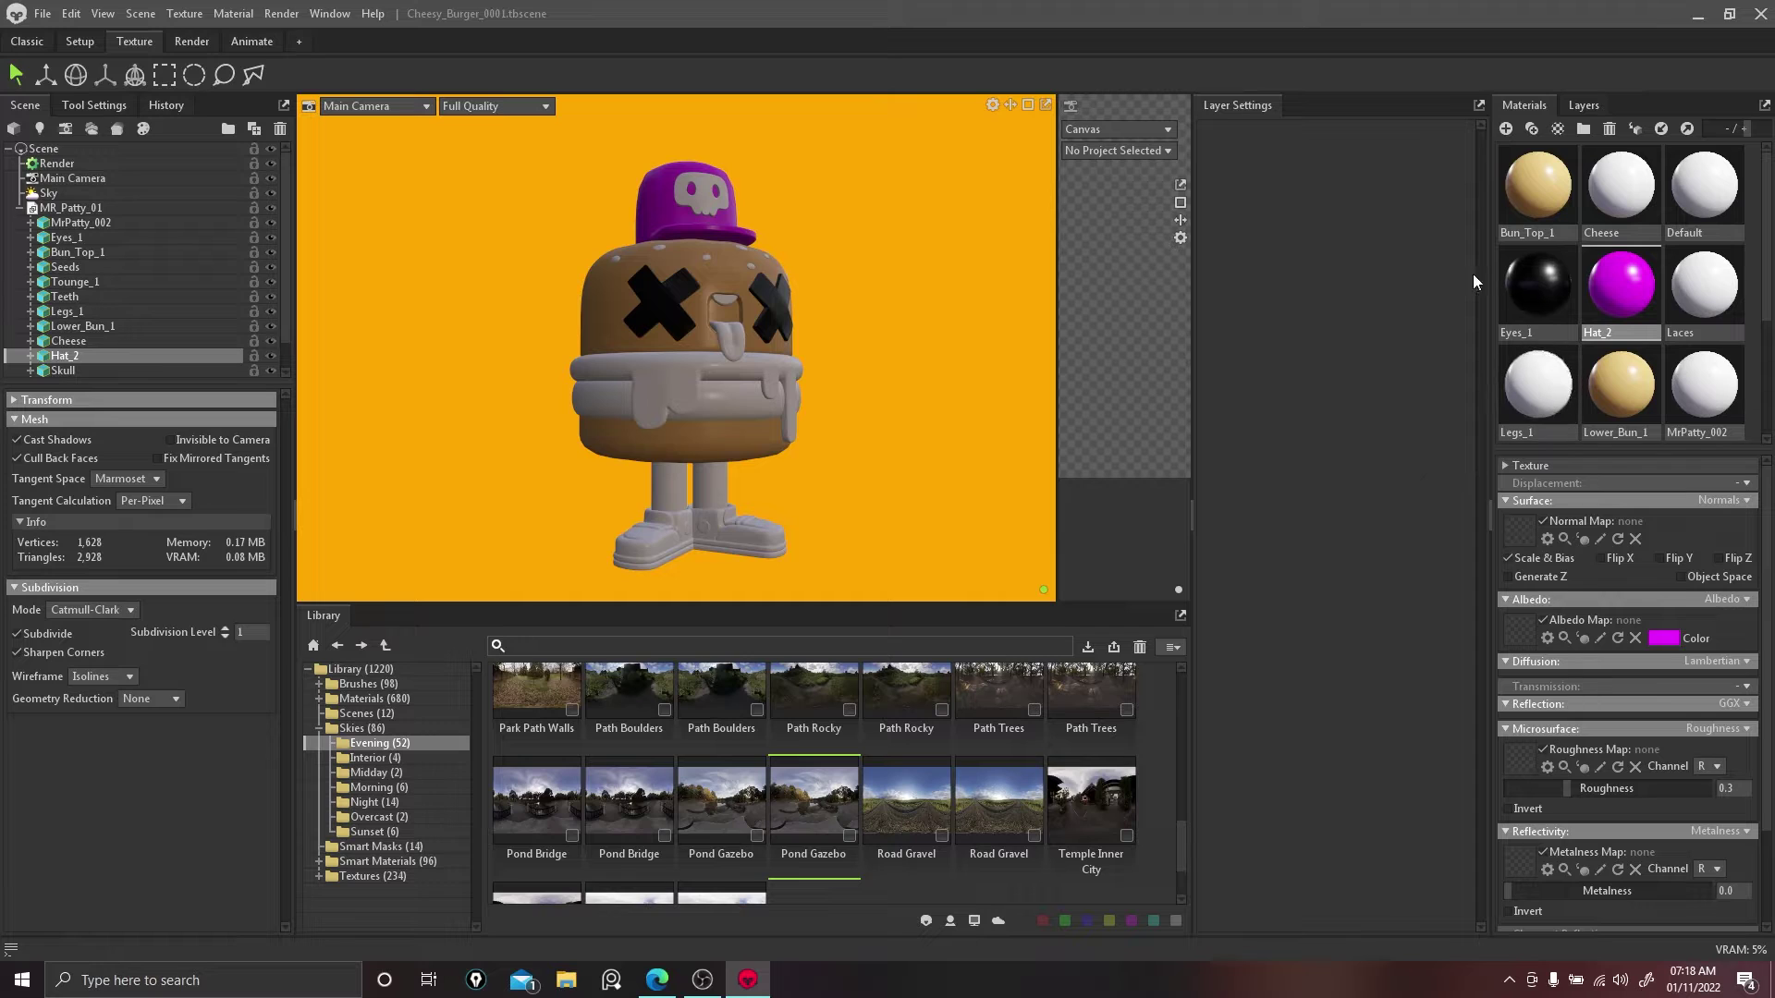
Step: Set the albedo color of the Seeds material to pale yellow, fae276
left_click(704, 265)
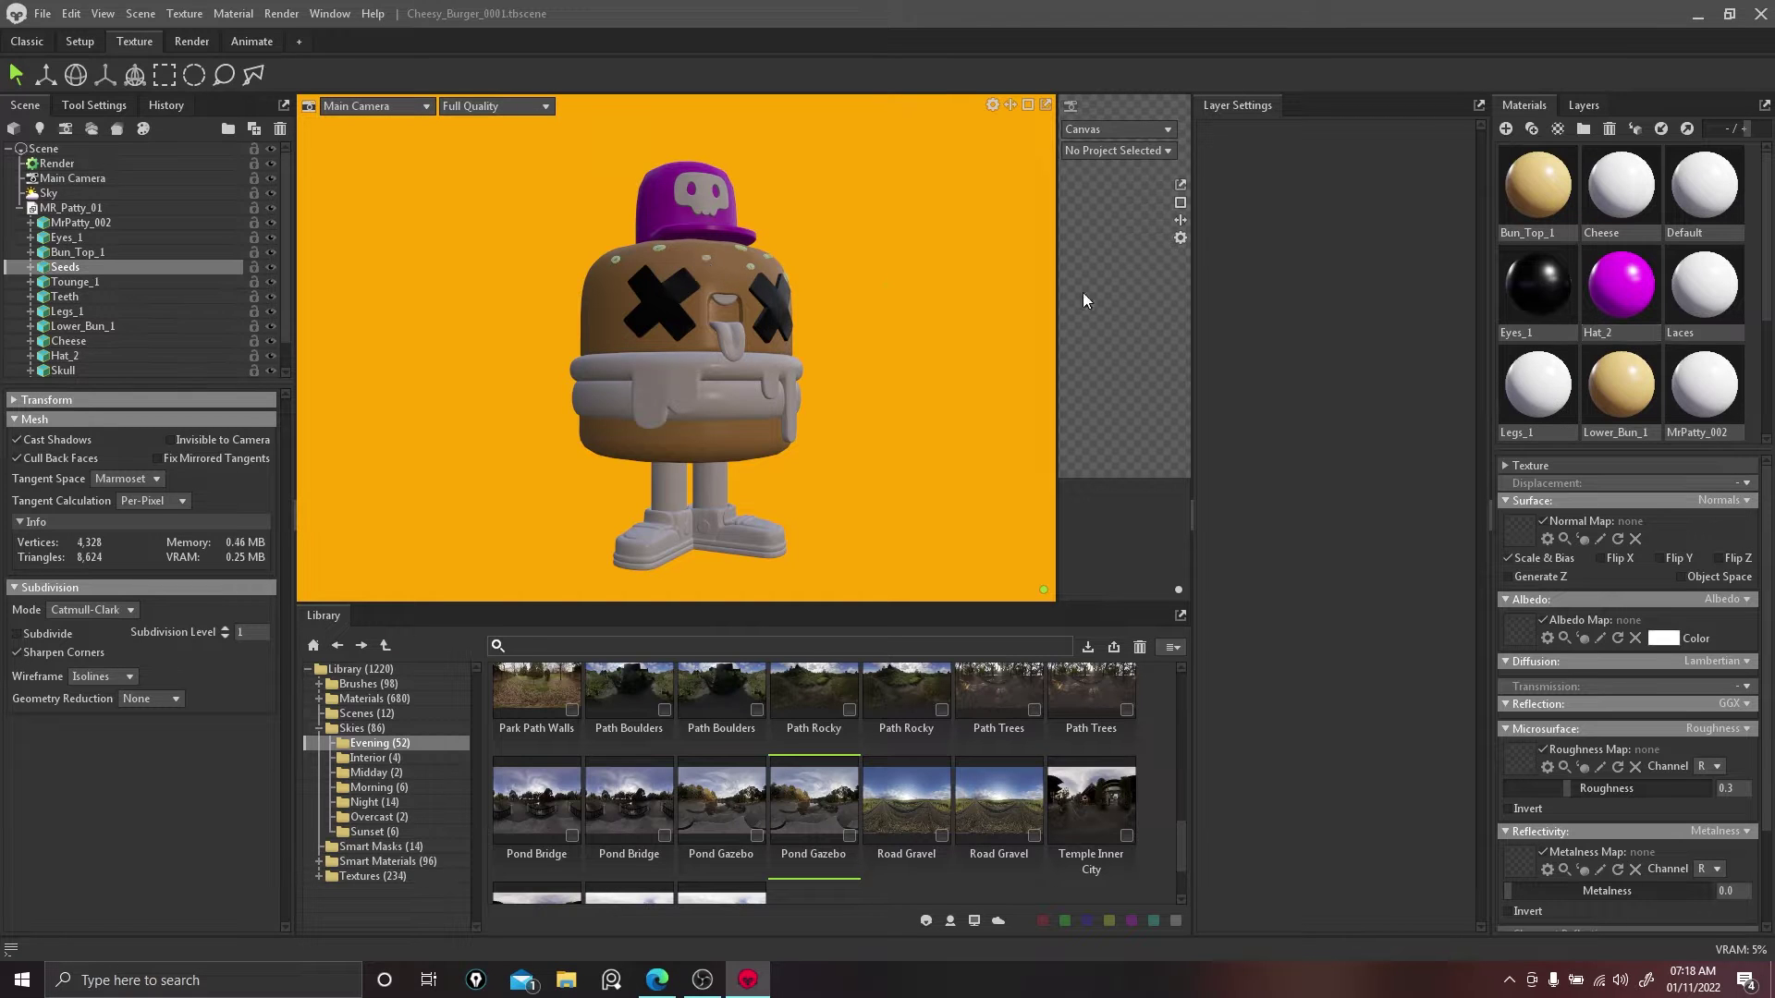
left_click(1651, 637)
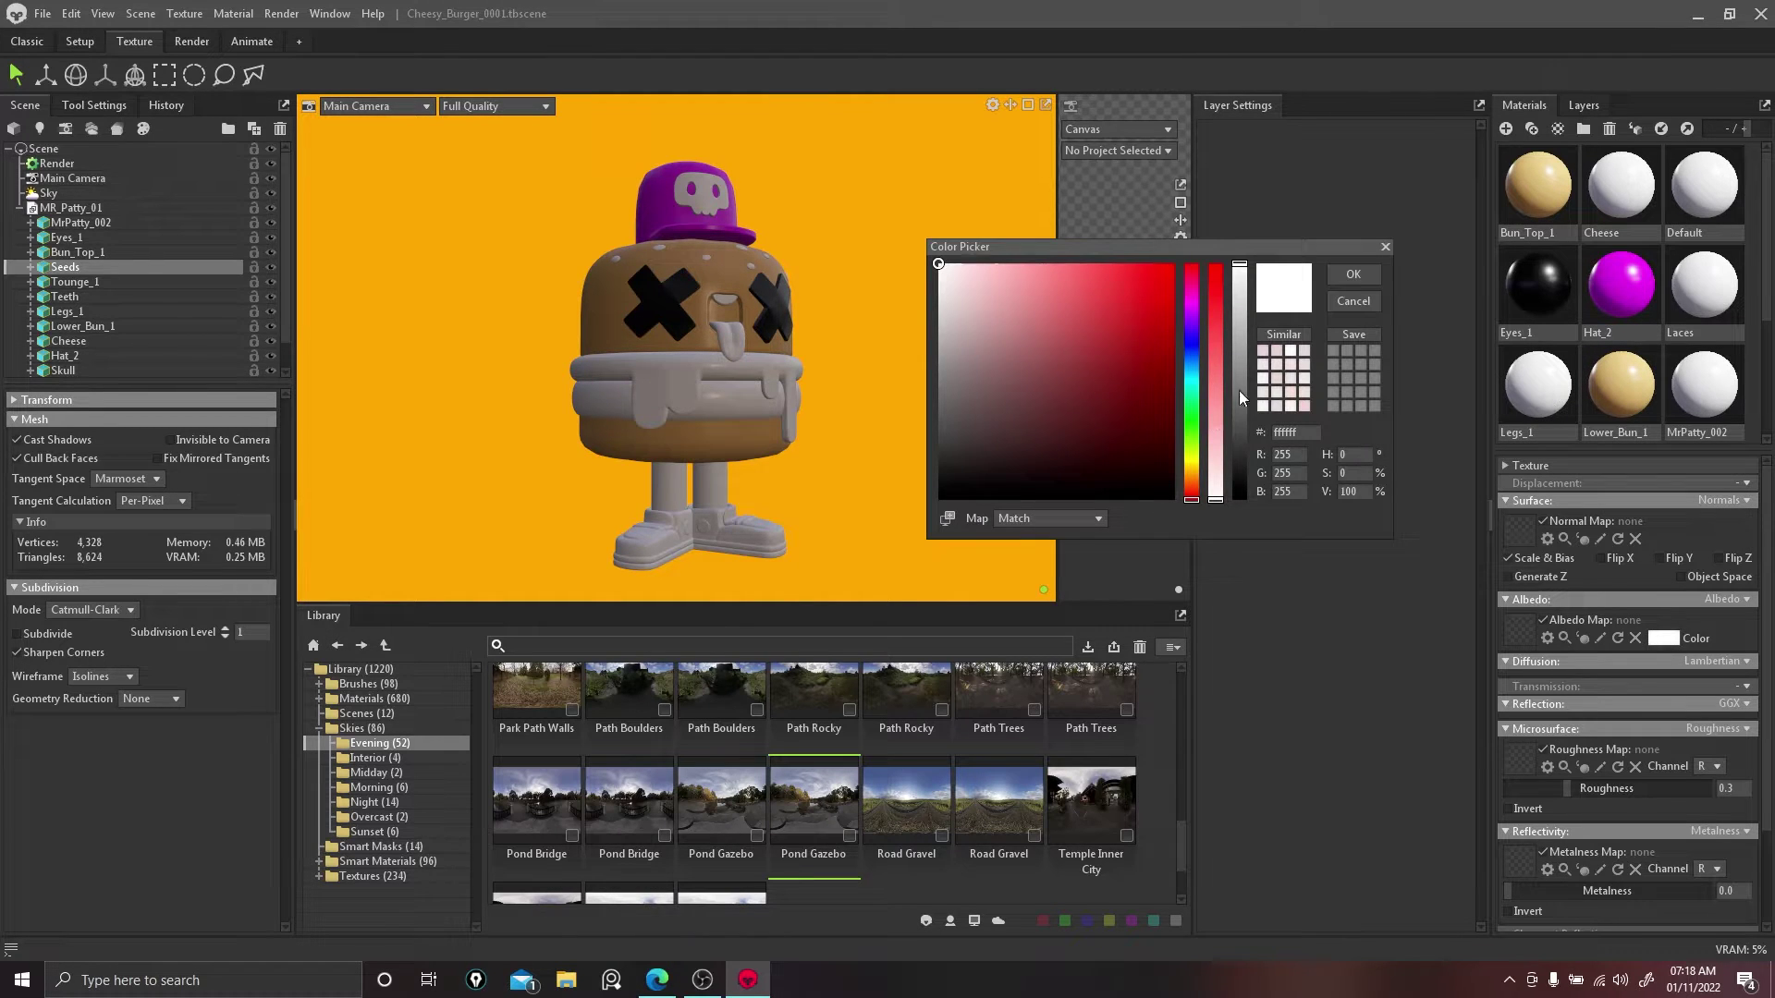
mouse_move(1240, 358)
left_mouse_down()
mouse_move(1250, 401)
mouse_move(1215, 438)
mouse_move(1218, 379)
left_mouse_up()
mouse_move(1193, 493)
left_mouse_down()
mouse_move(1192, 450)
mouse_move(1196, 467)
left_mouse_up()
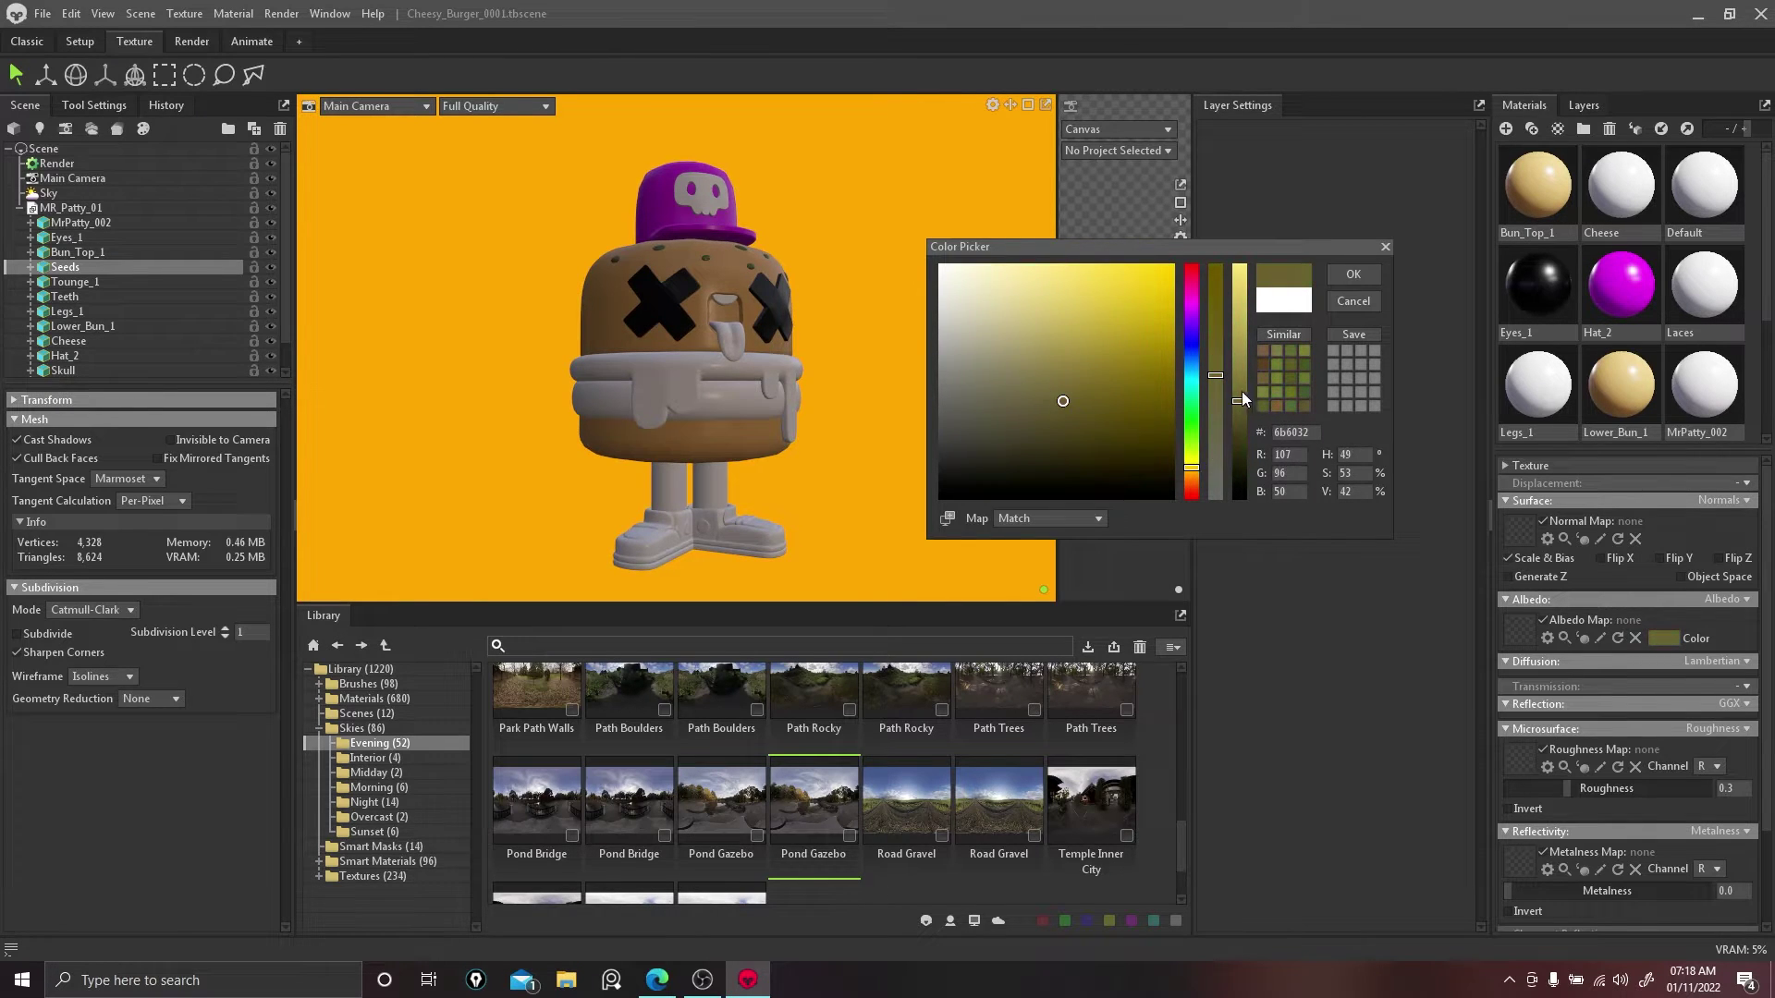
left_click_drag(1240, 391, 1236, 268)
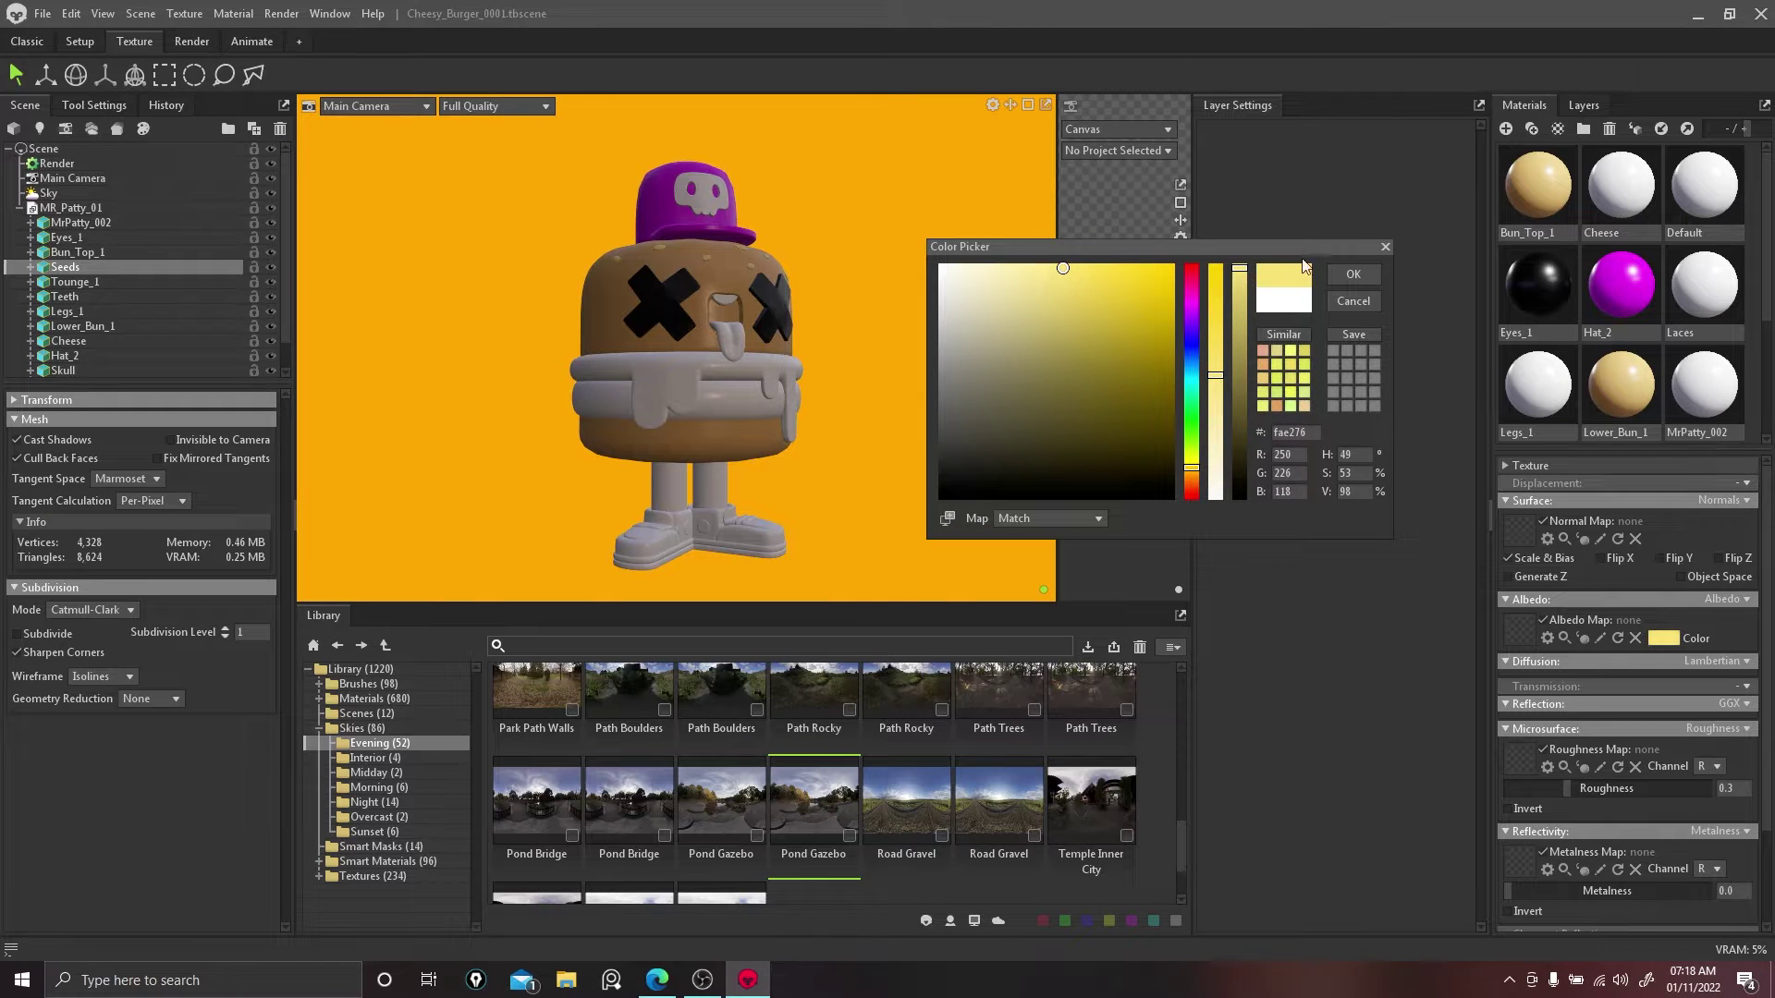
left_click(1355, 276)
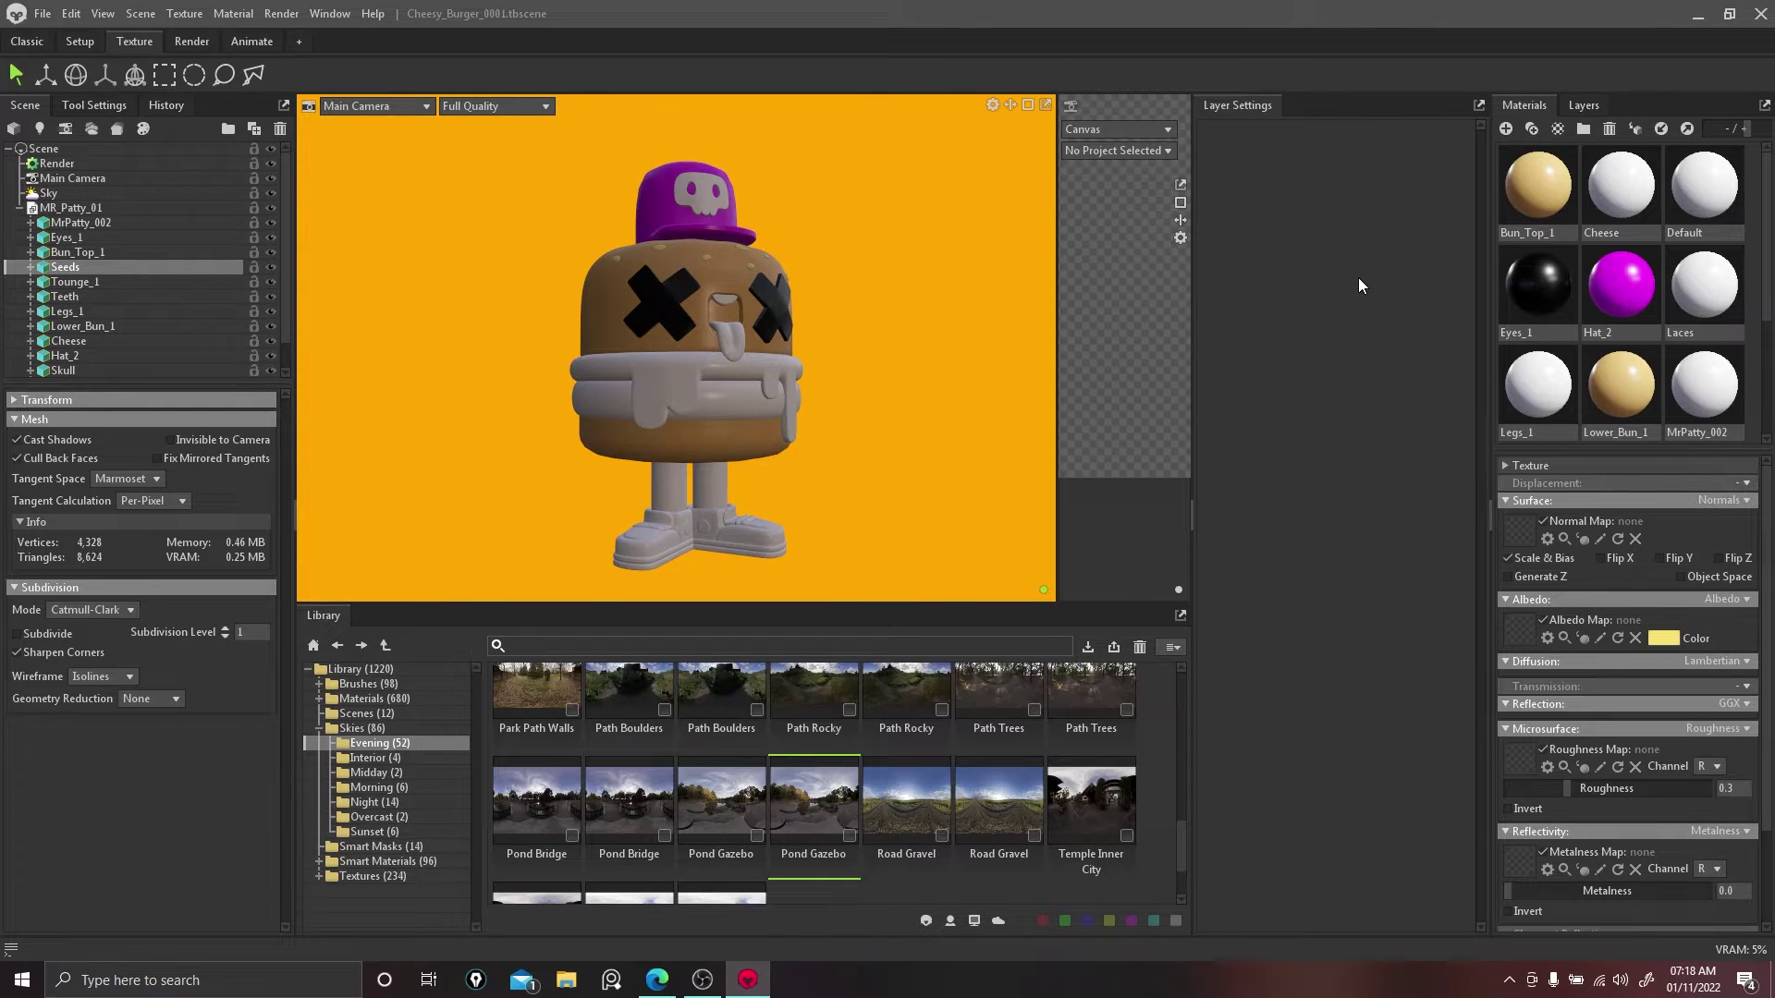
Step: Set the Cheese material's albedo color to a golden yellow around ffcb00 and lower its roughness
left_click(764, 370)
left_click(1663, 639)
left_click(1193, 463)
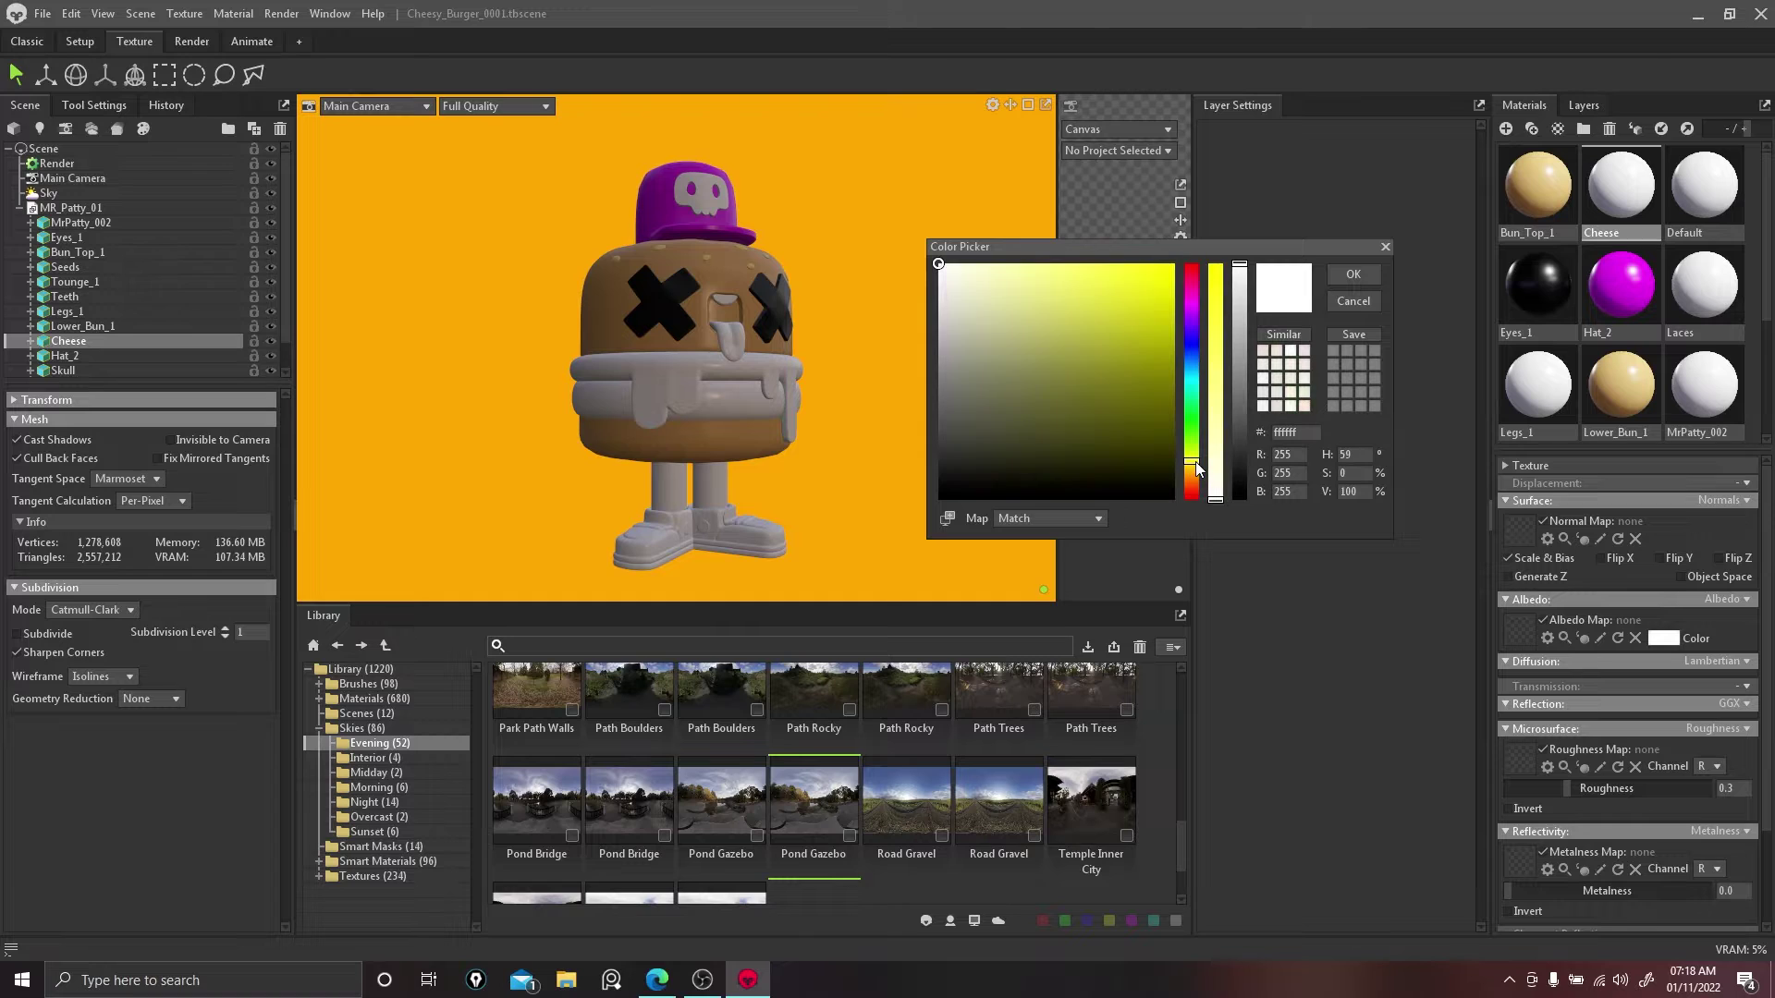
left_click_drag(1226, 370, 1217, 255)
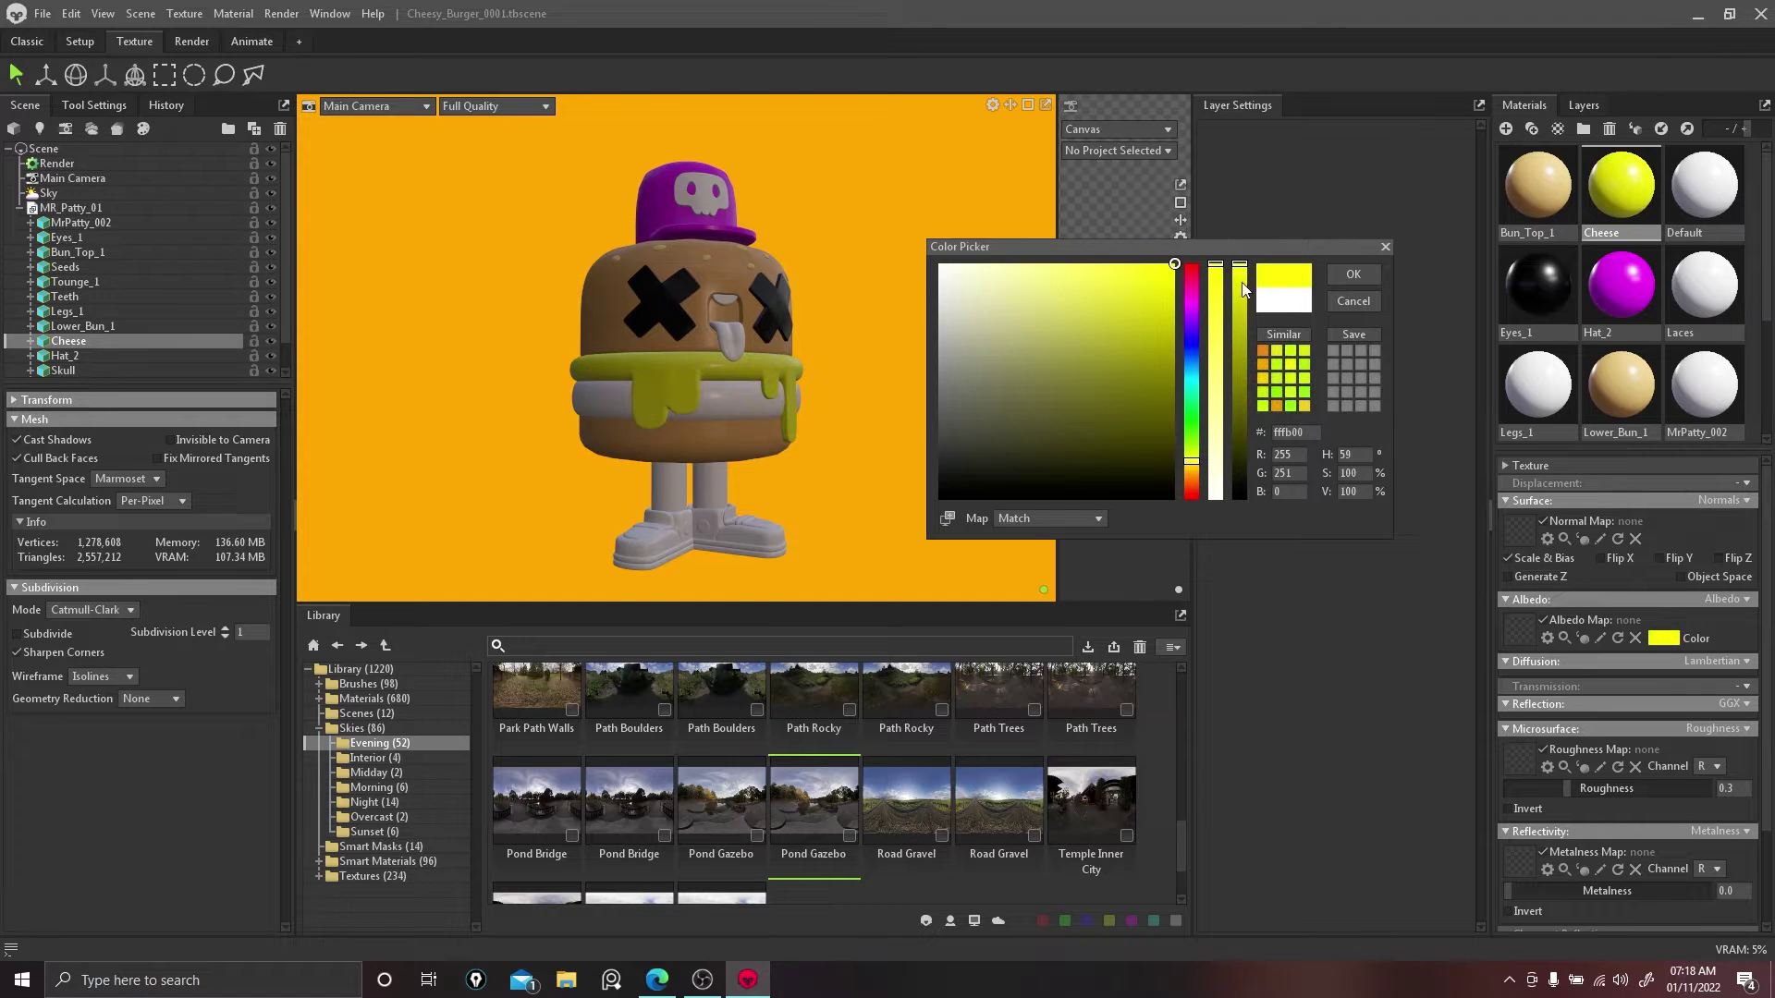
mouse_move(1193, 472)
left_mouse_down()
mouse_move(1217, 263)
mouse_move(1218, 364)
mouse_move(1217, 237)
left_mouse_up()
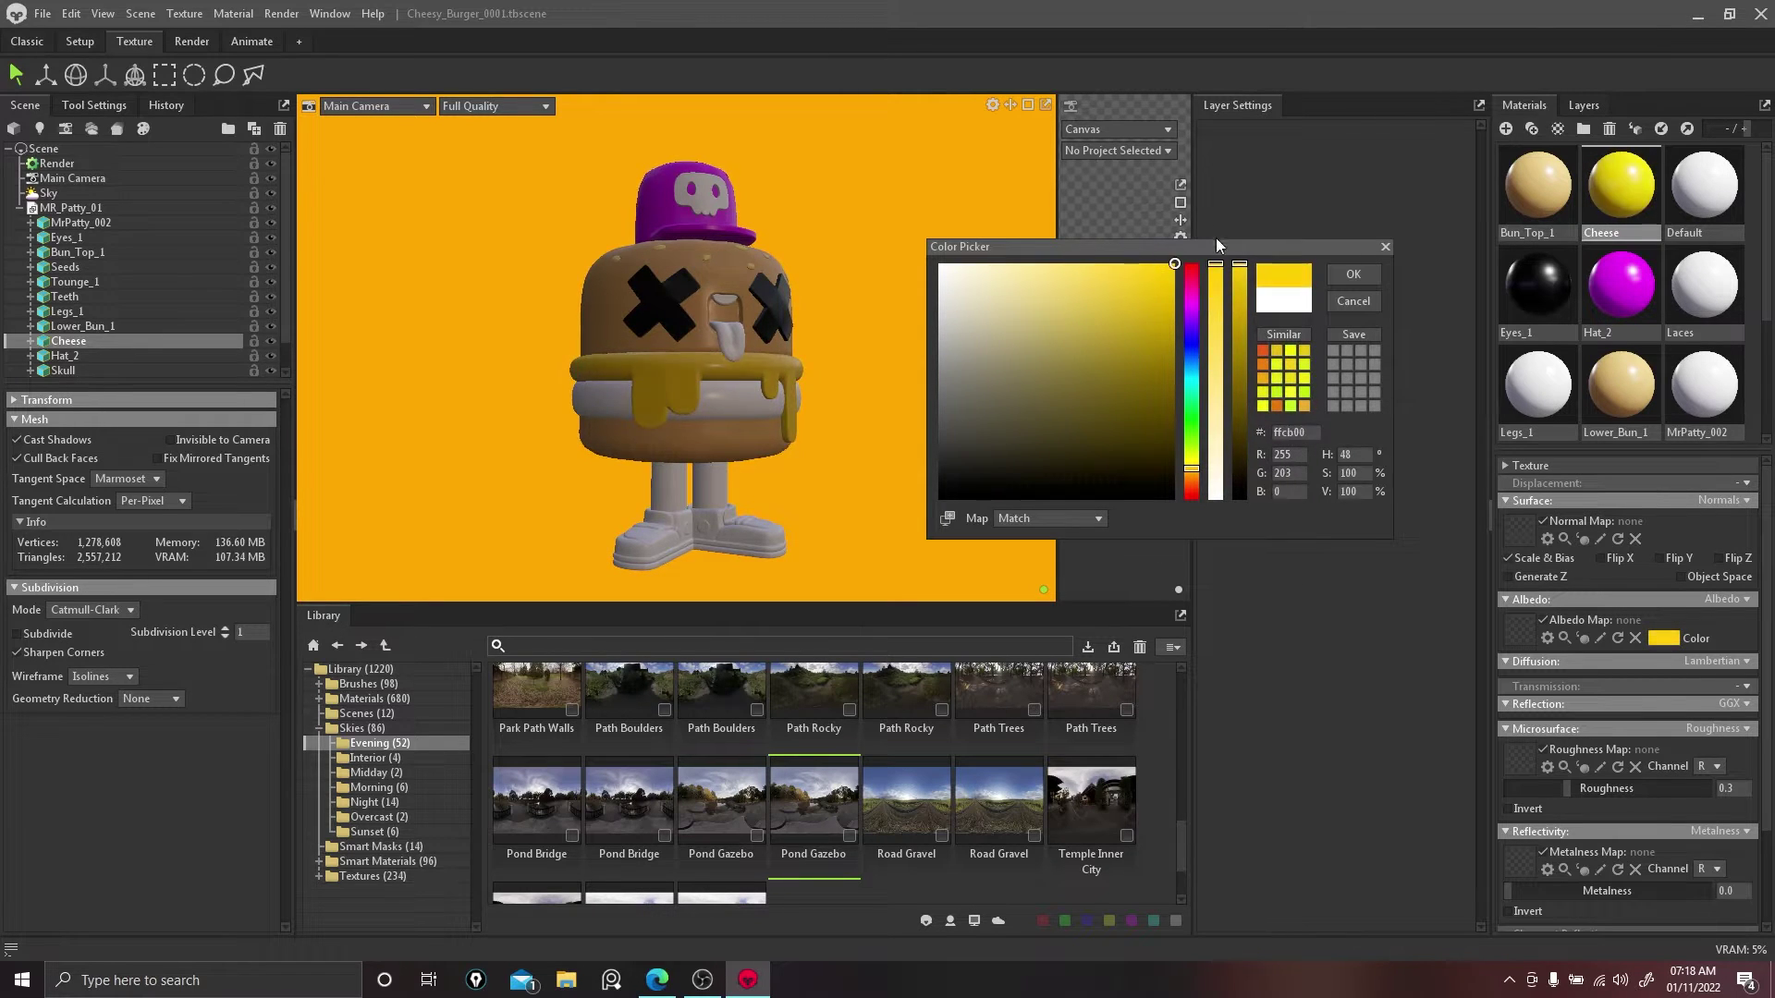
left_click_drag(1193, 468, 1195, 469)
left_click(1351, 277)
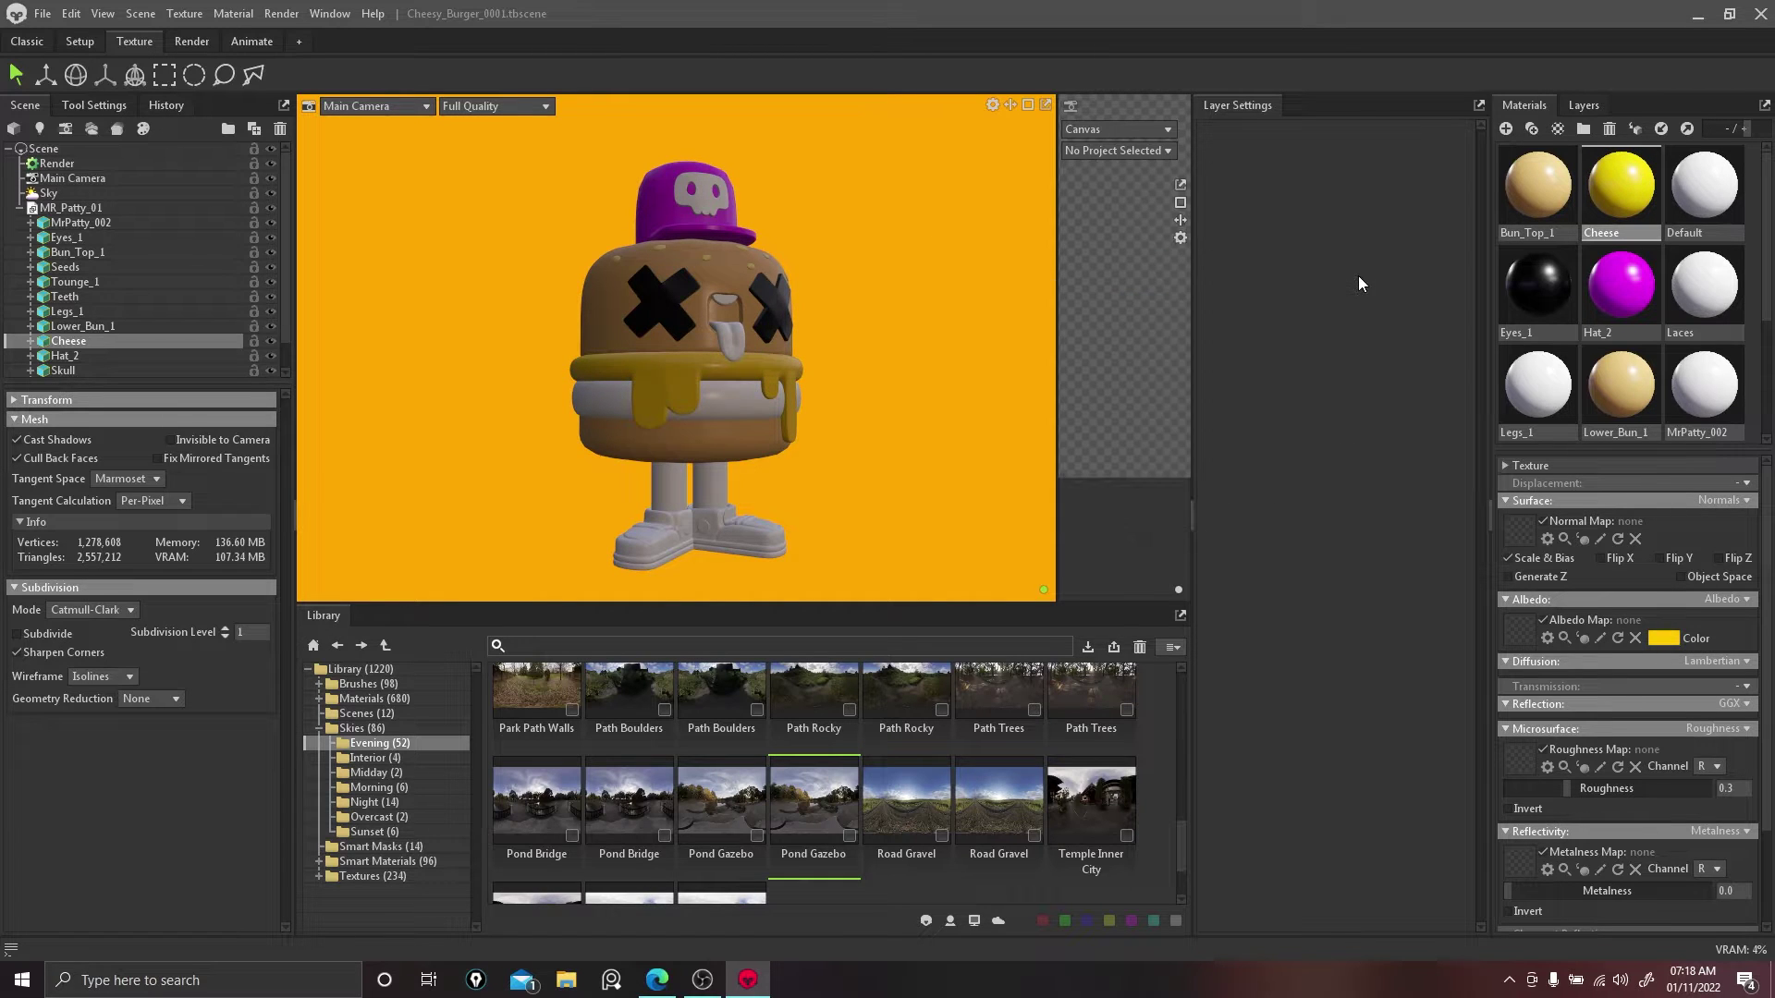
left_click_drag(1605, 787, 1517, 785)
Step: Set the albedo color of the MrPatty_002 material to a dark meaty brown, 733e00
left_click(724, 394)
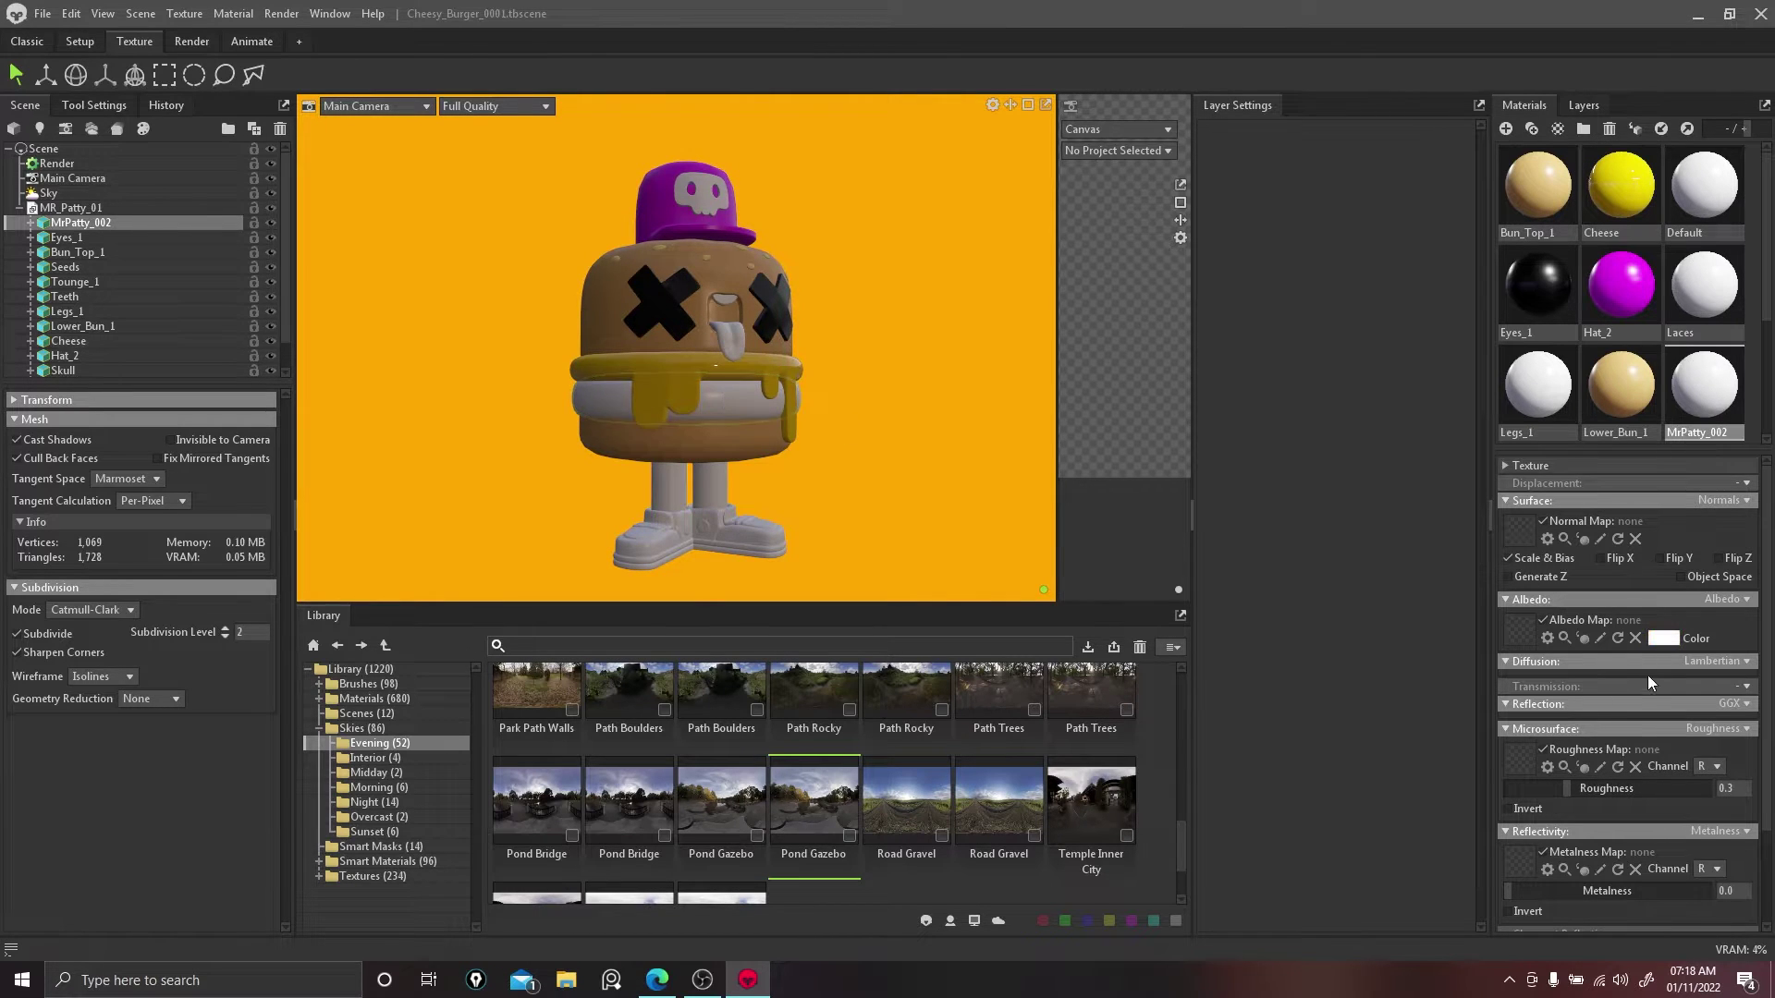
left_click(1663, 638)
left_click(1191, 469)
left_click_drag(1239, 374, 1204, 254)
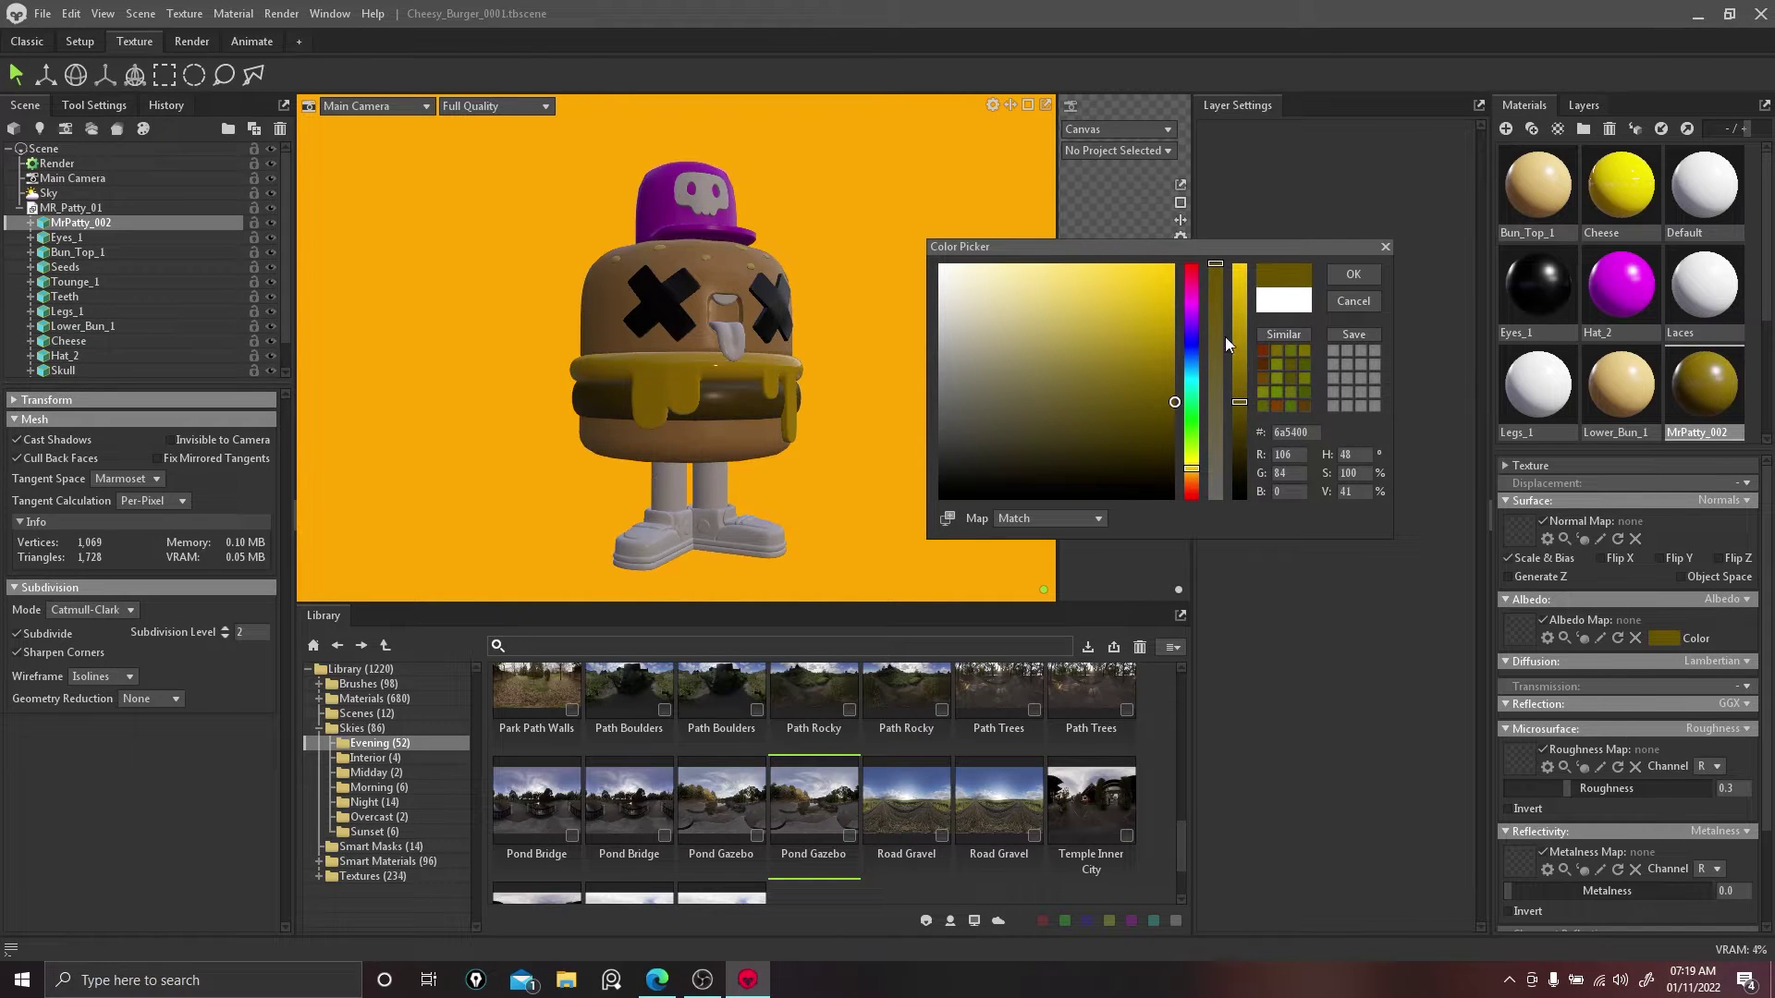
left_click_drag(1239, 423, 1233, 394)
left_click_drag(1213, 304, 1211, 231)
left_click_drag(1194, 475, 1194, 479)
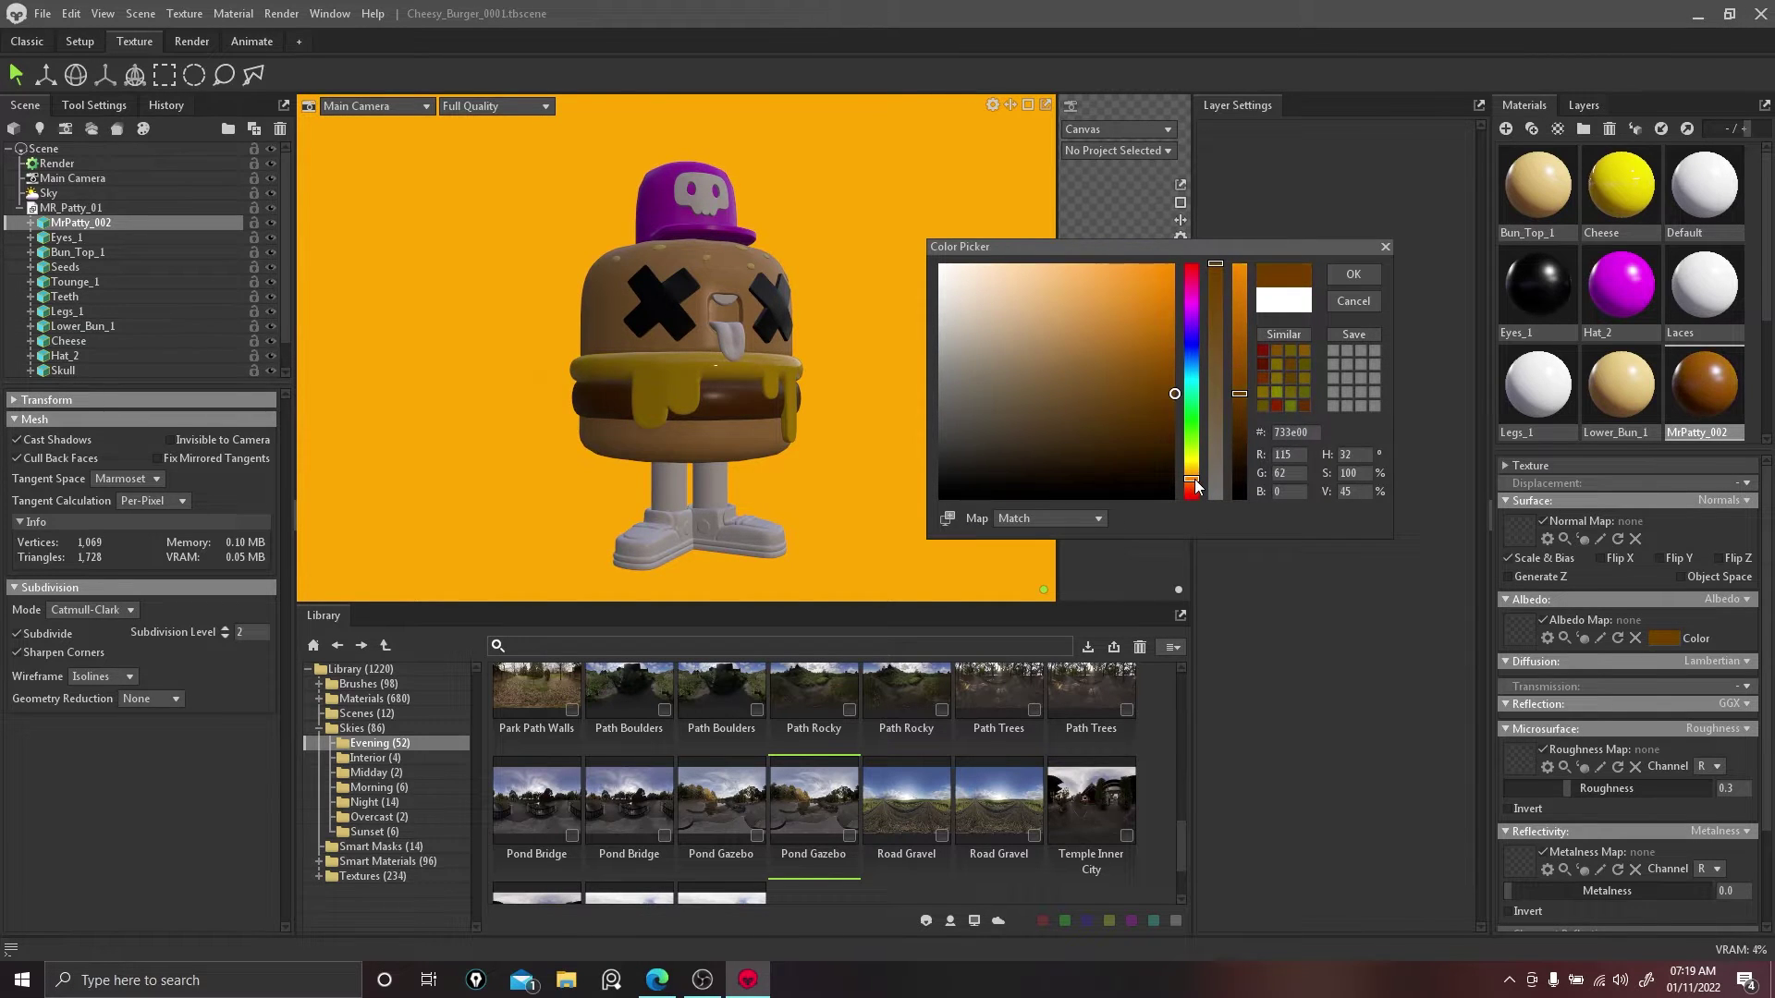
left_click(1353, 276)
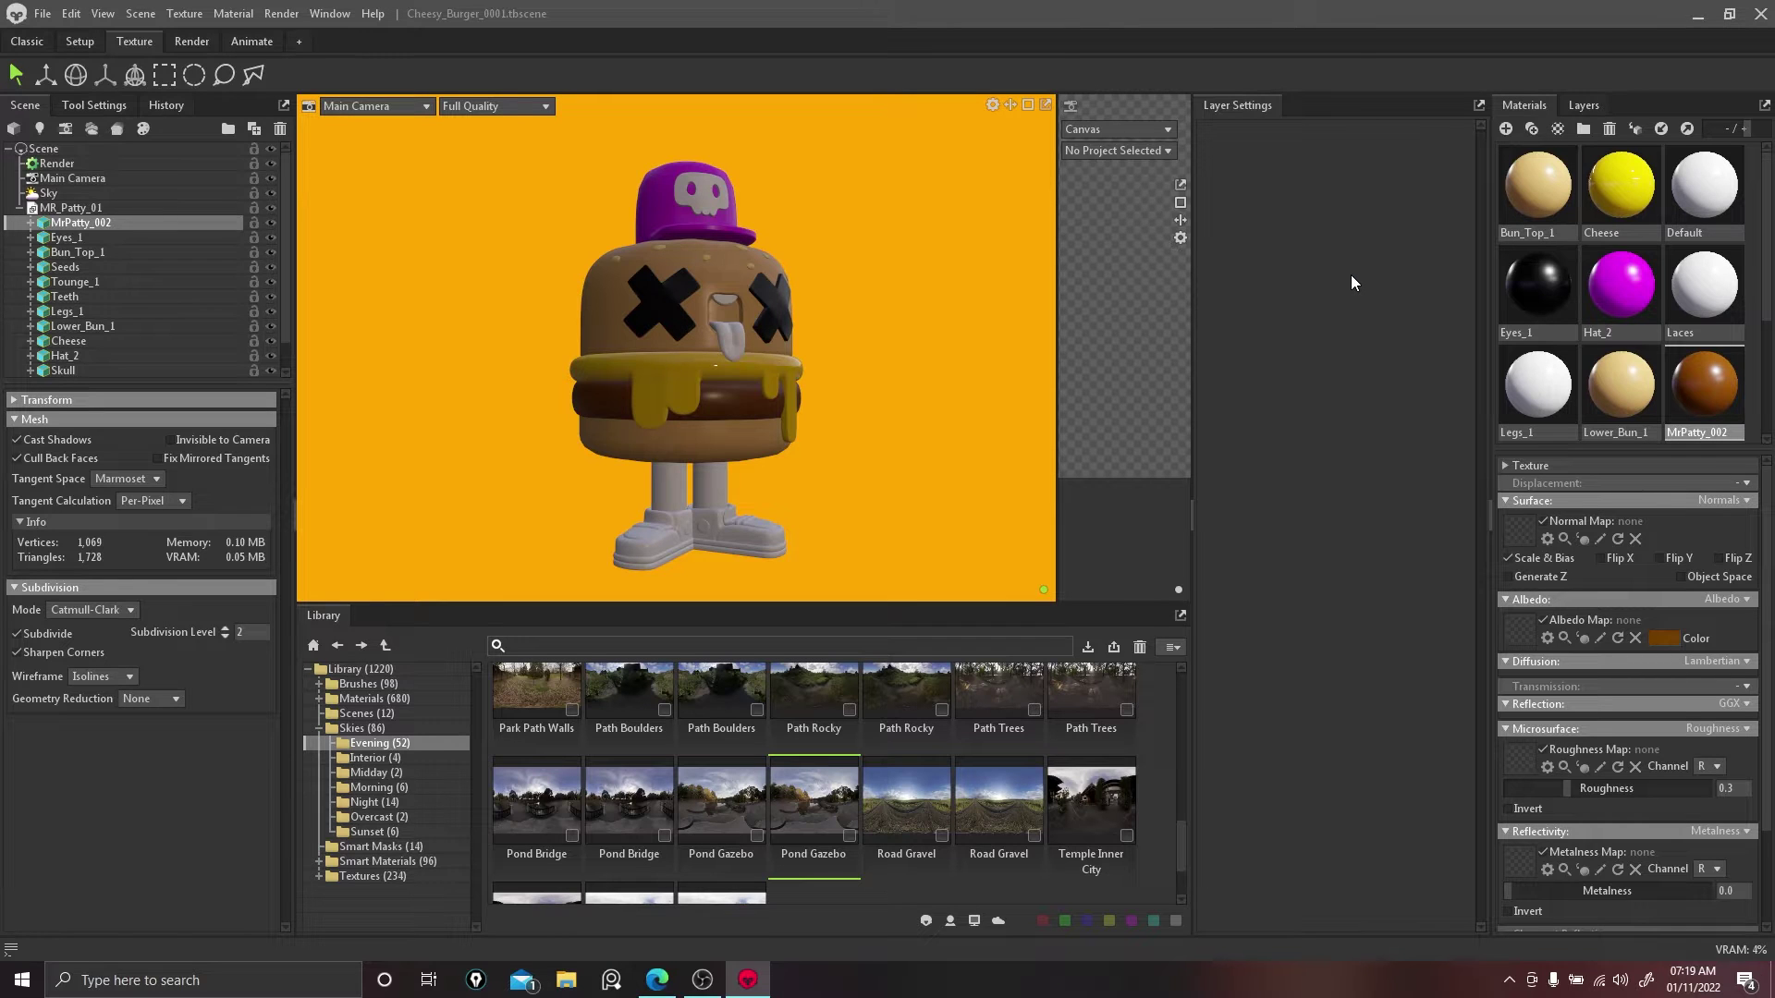
Step: Set the tongue material's albedo color to coral red, ff6262
left_click(729, 336)
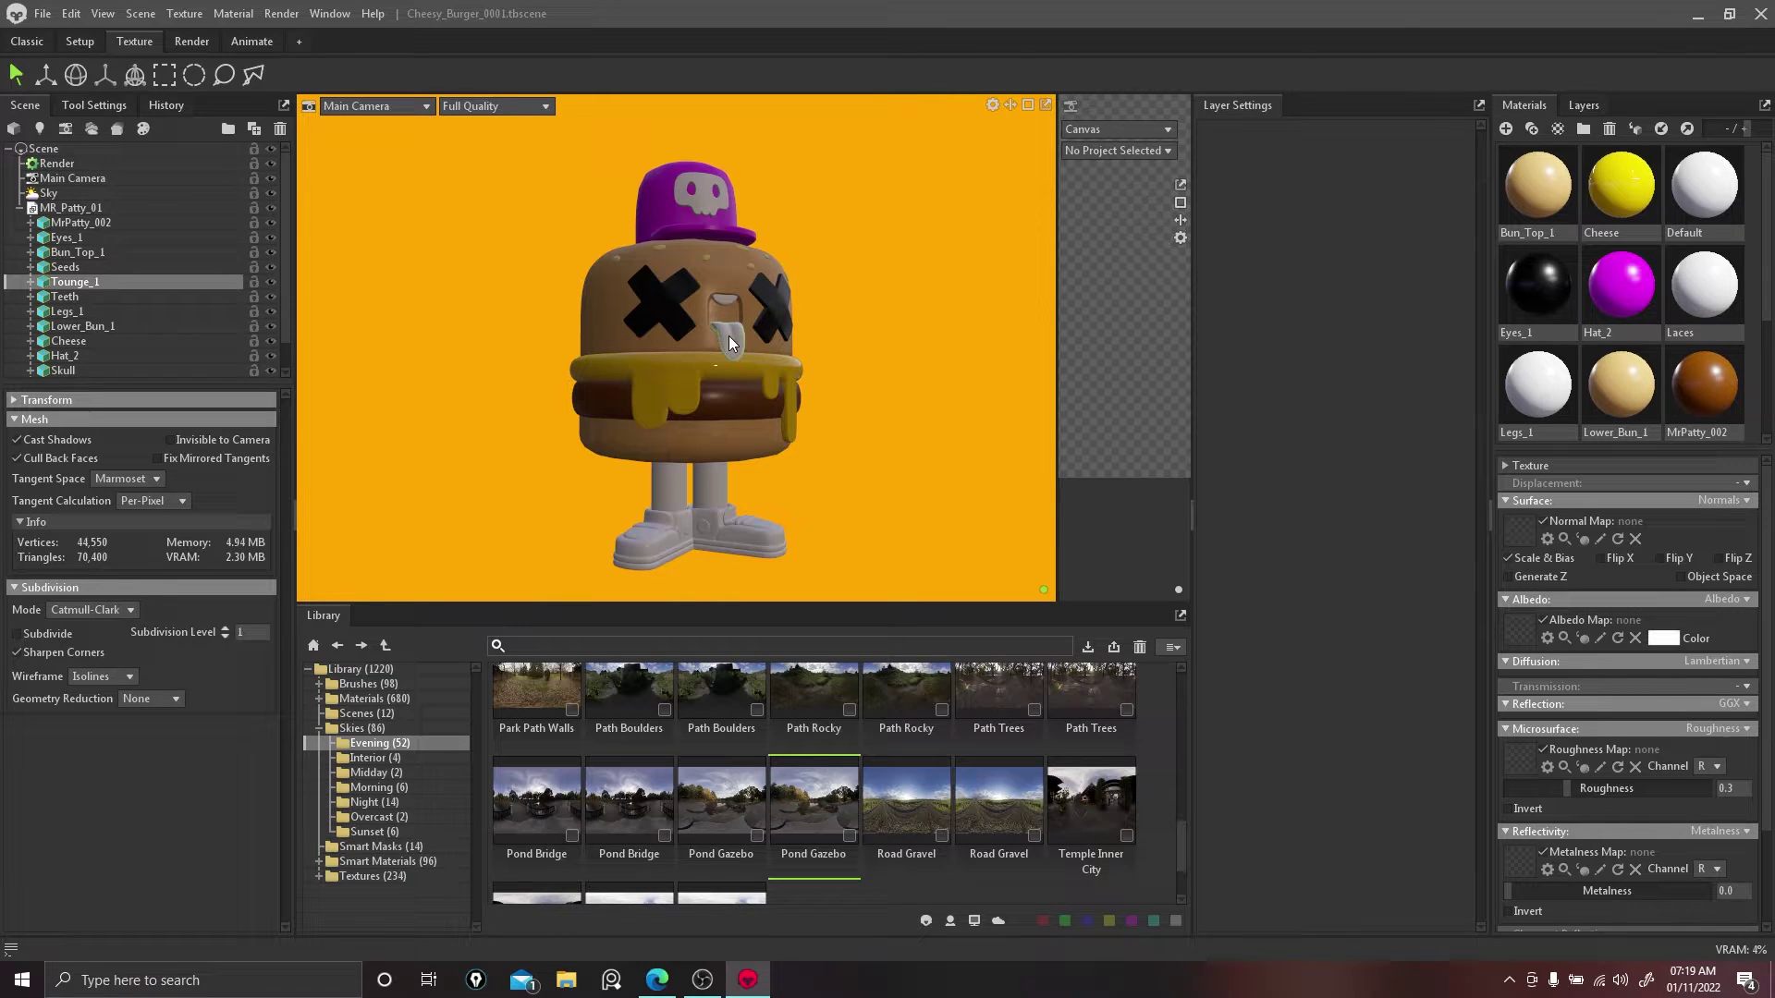
left_click(1664, 638)
left_click_drag(1123, 403, 1105, 266)
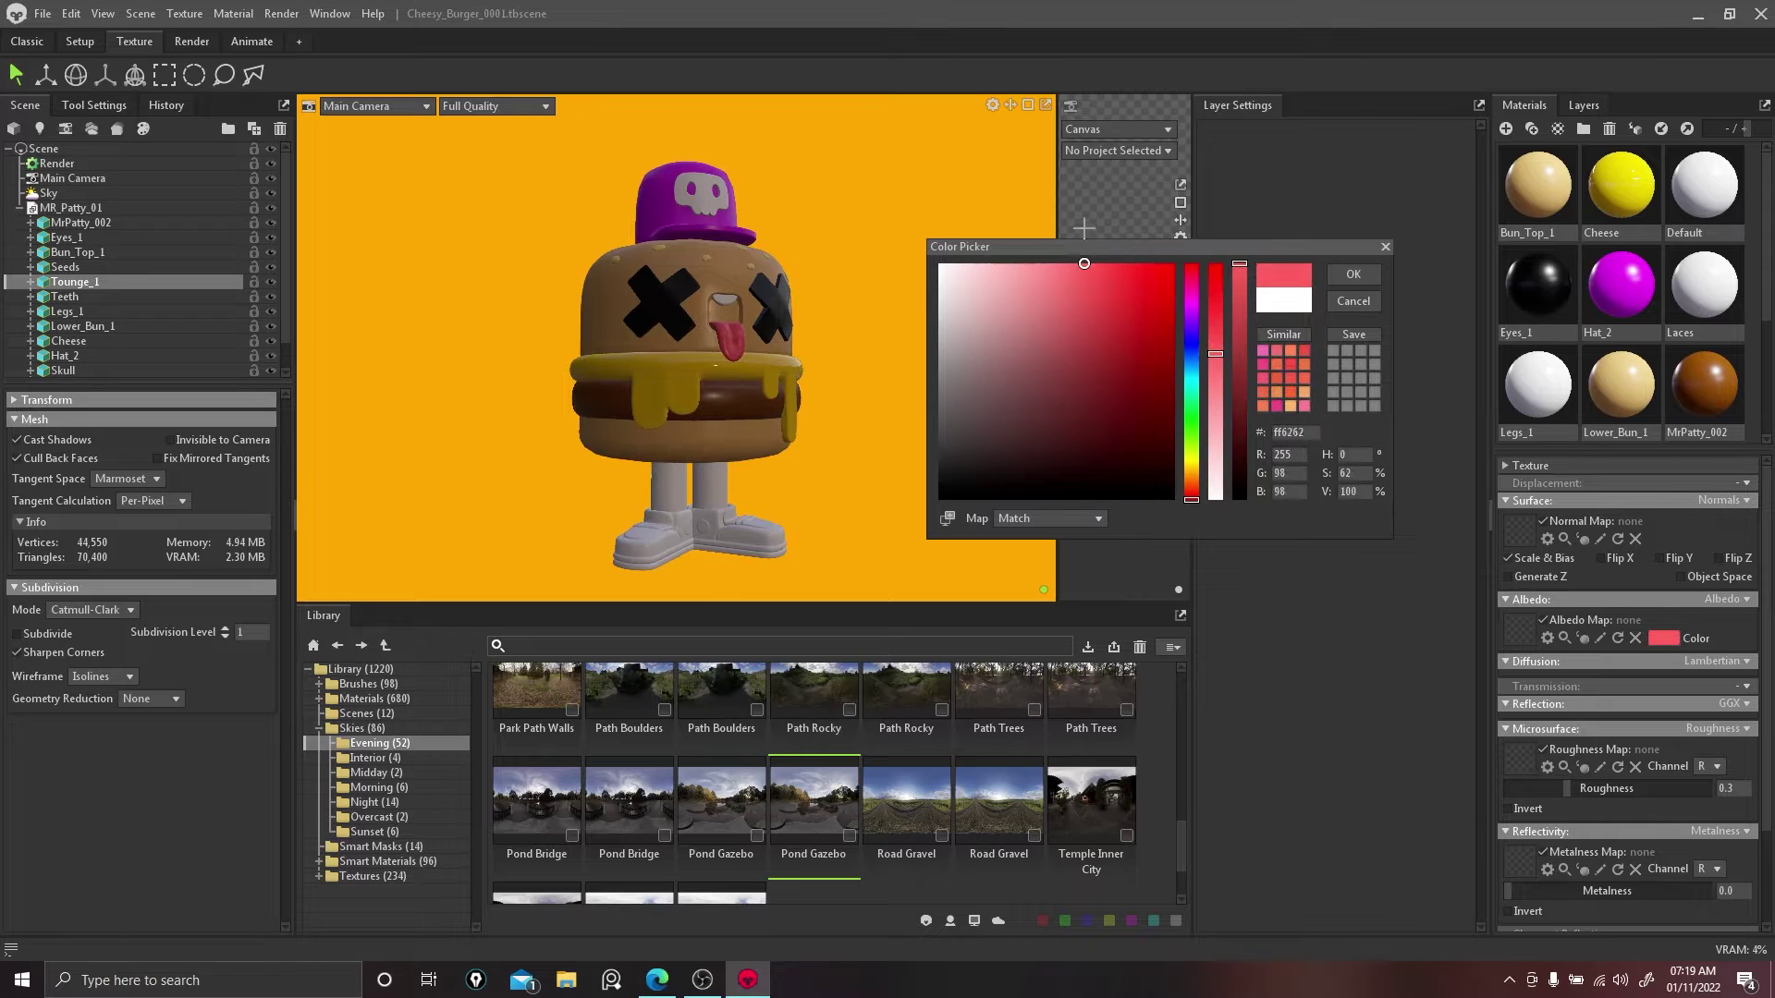
left_click(1353, 274)
Step: Keep the teeth material's albedo color white and set its roughness to 0.0
left_click(729, 301)
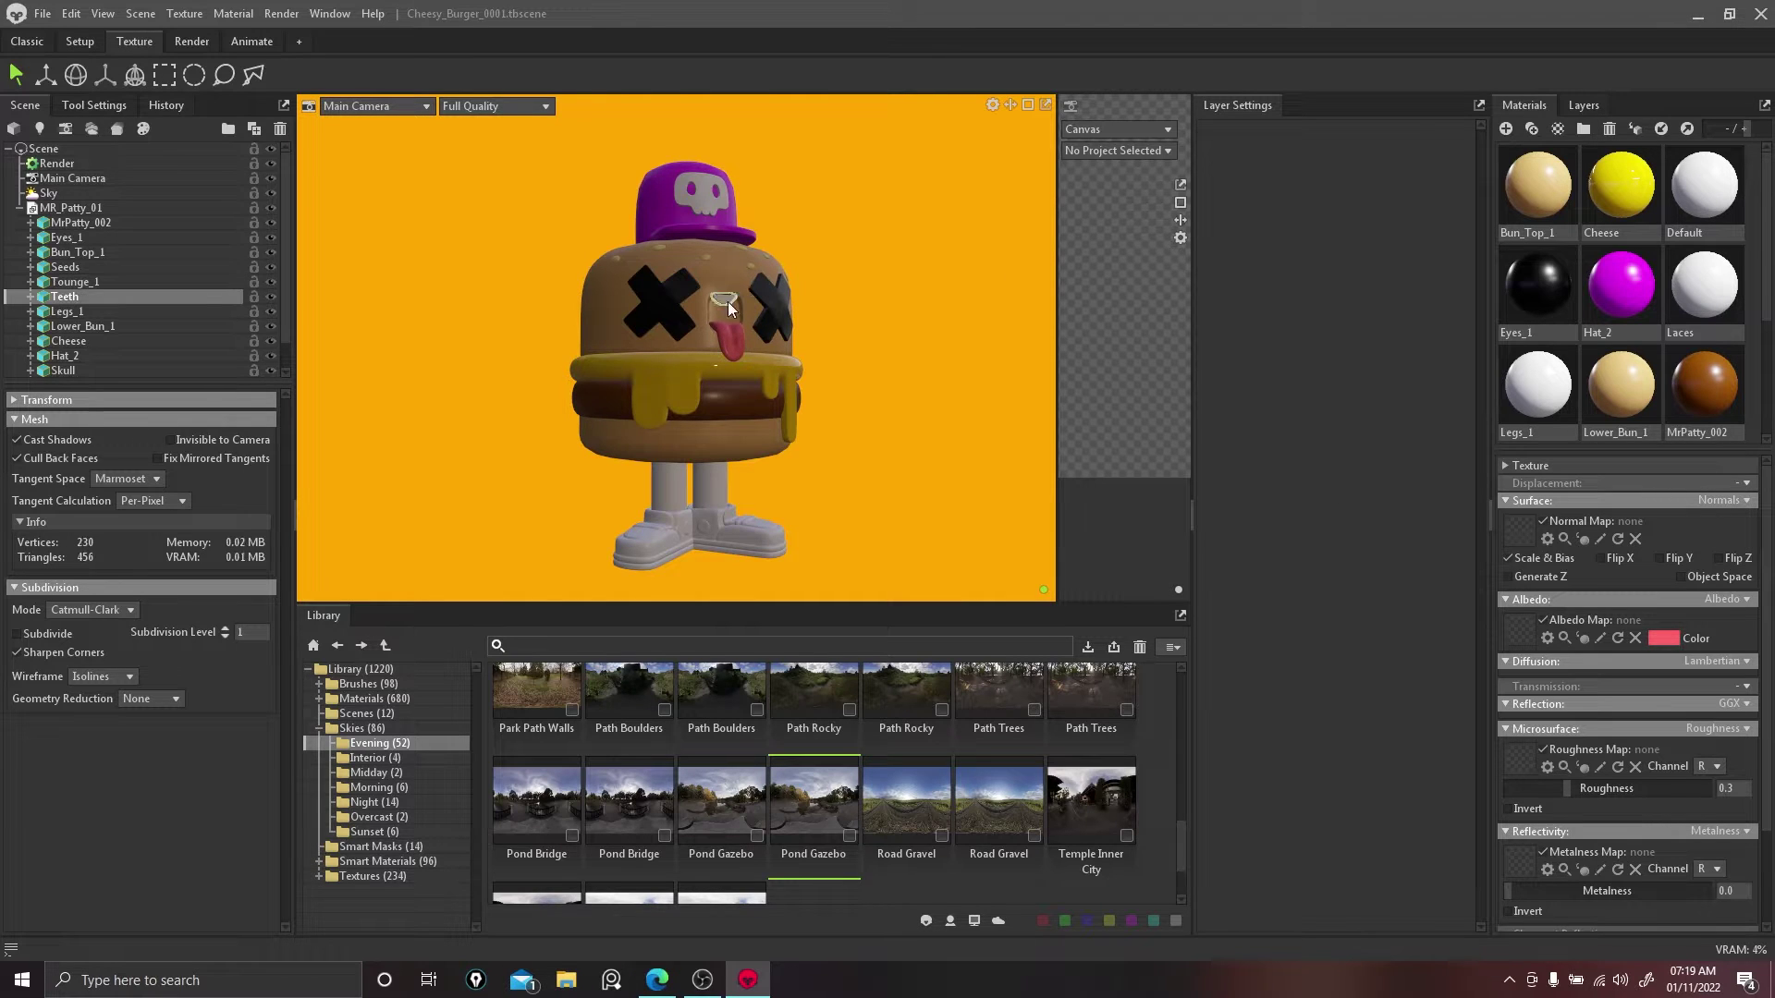
left_click(1655, 638)
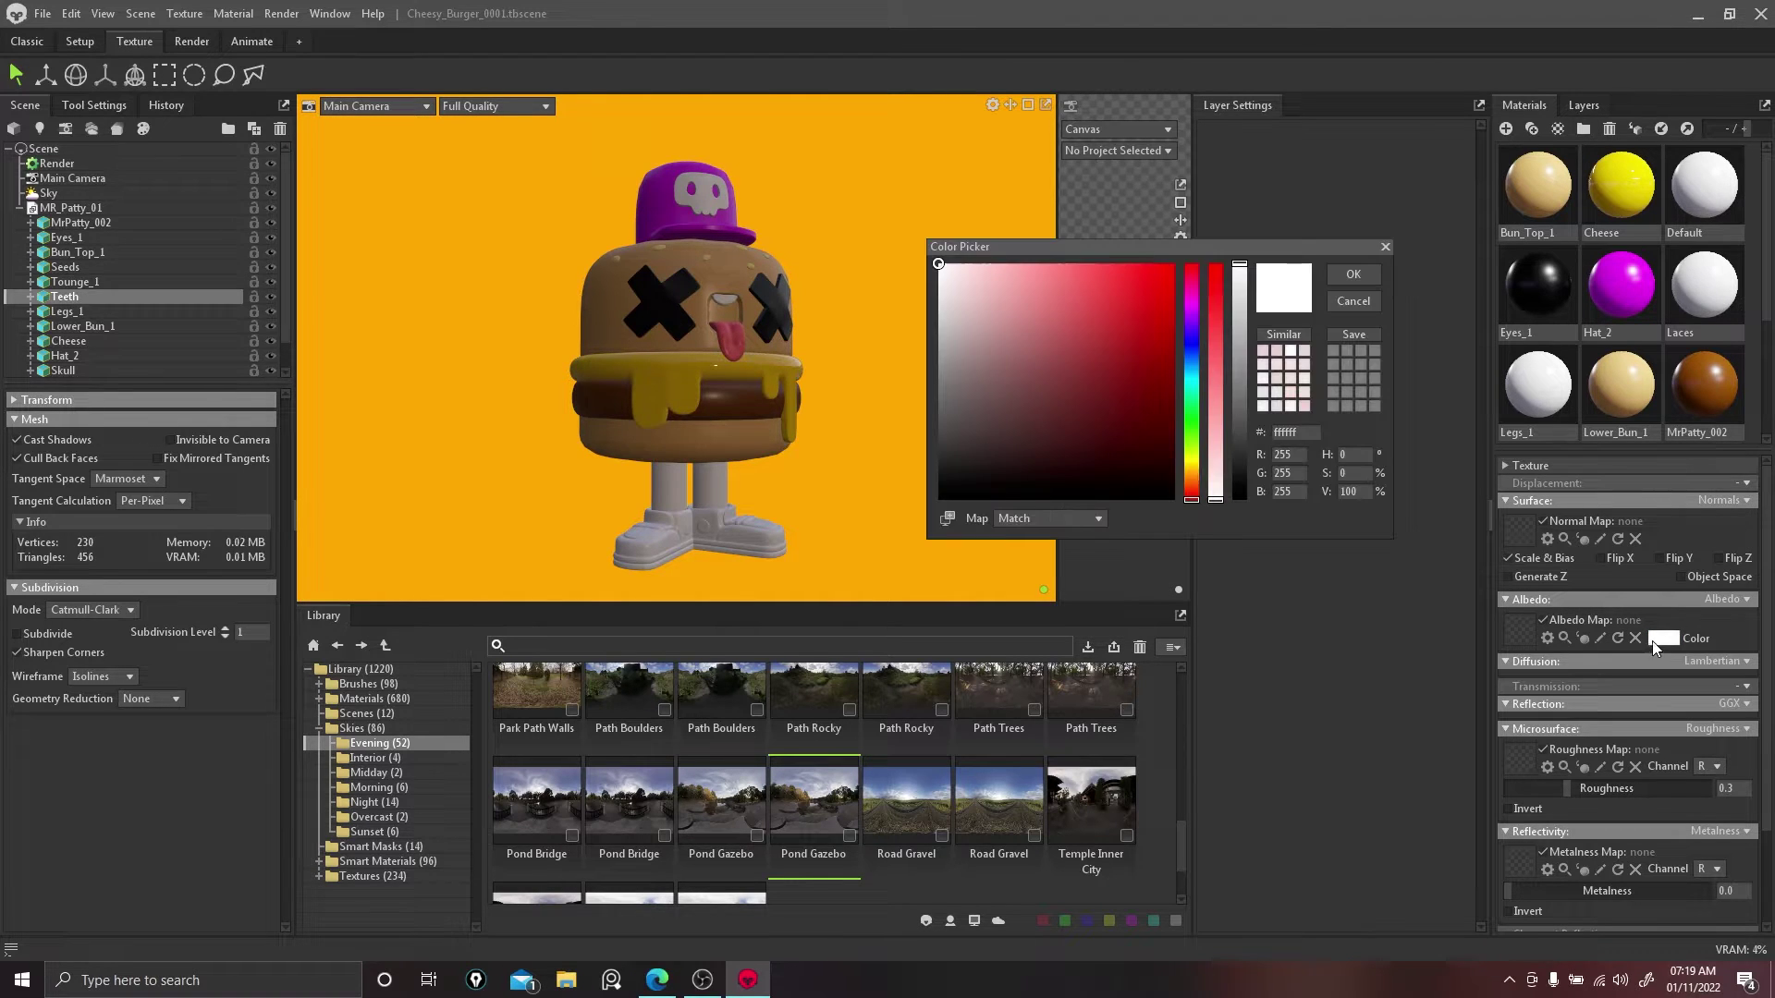
left_click(1362, 275)
left_click_drag(1541, 782, 1503, 786)
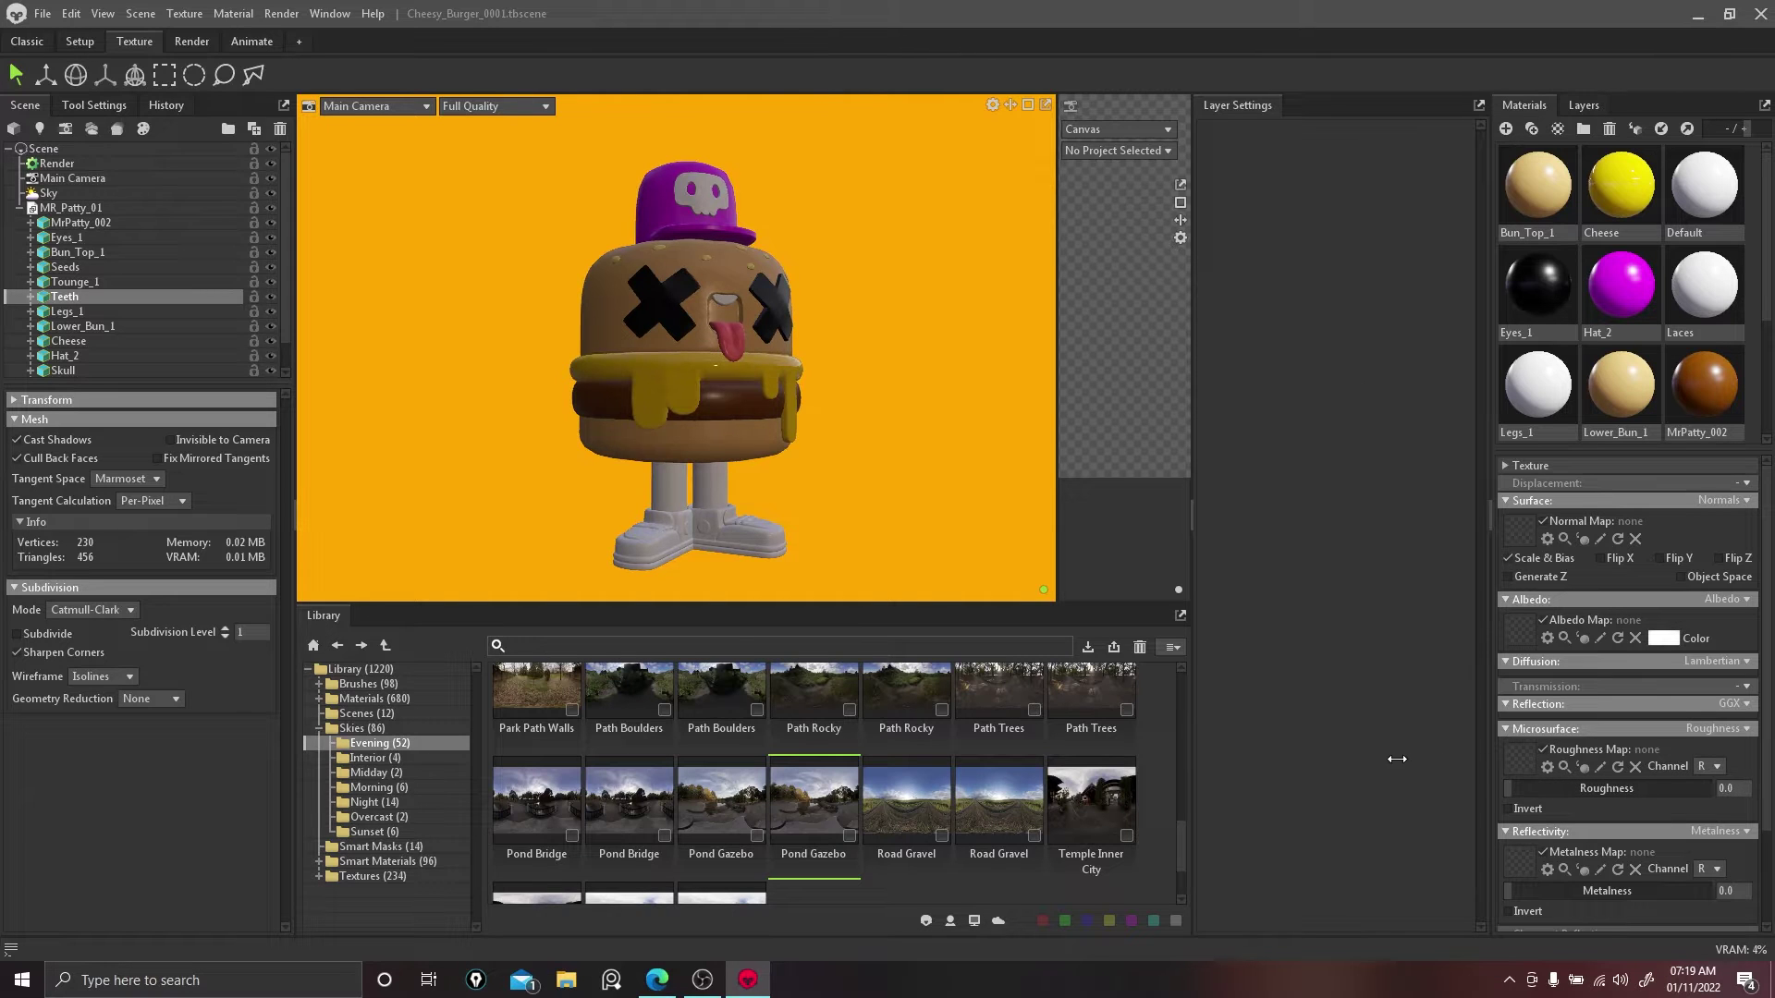
Step: Darken the albedo color of the Legs_1 material to a neutral medium gray
left_click(723, 490)
left_click(1663, 638)
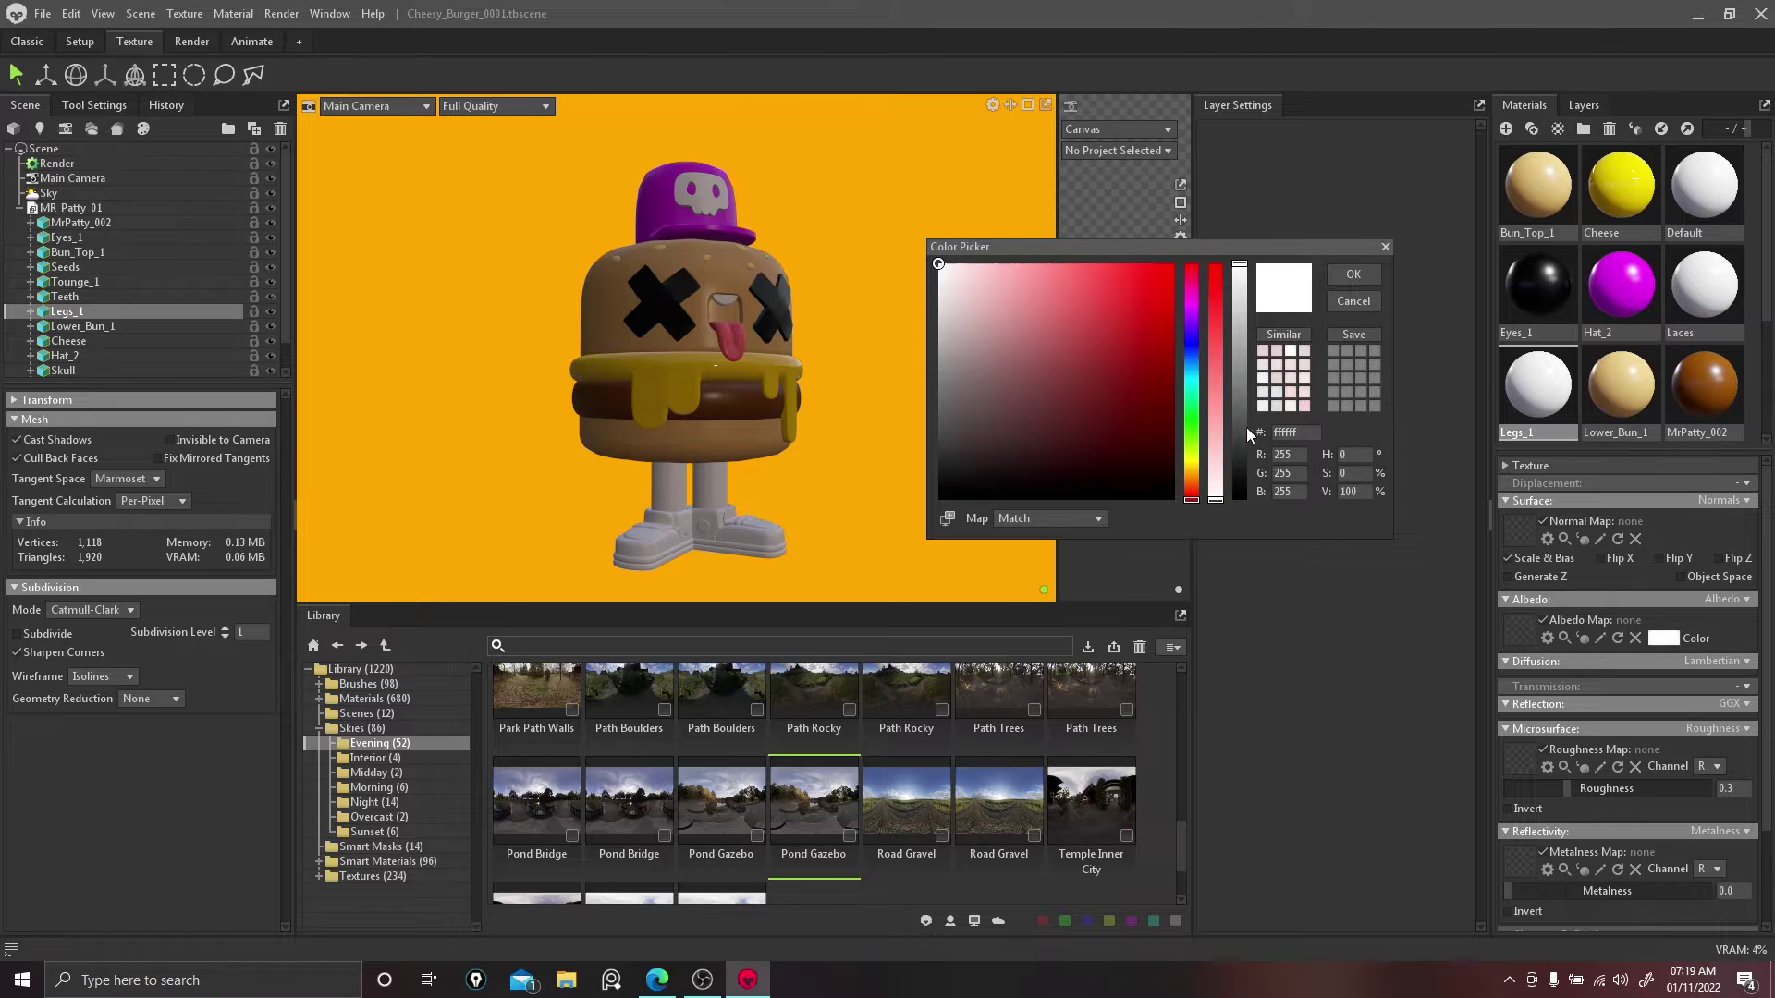
mouse_move(1240, 426)
left_mouse_down()
mouse_move(1239, 380)
mouse_move(1240, 398)
left_mouse_up()
key("Return")
left_click(741, 547)
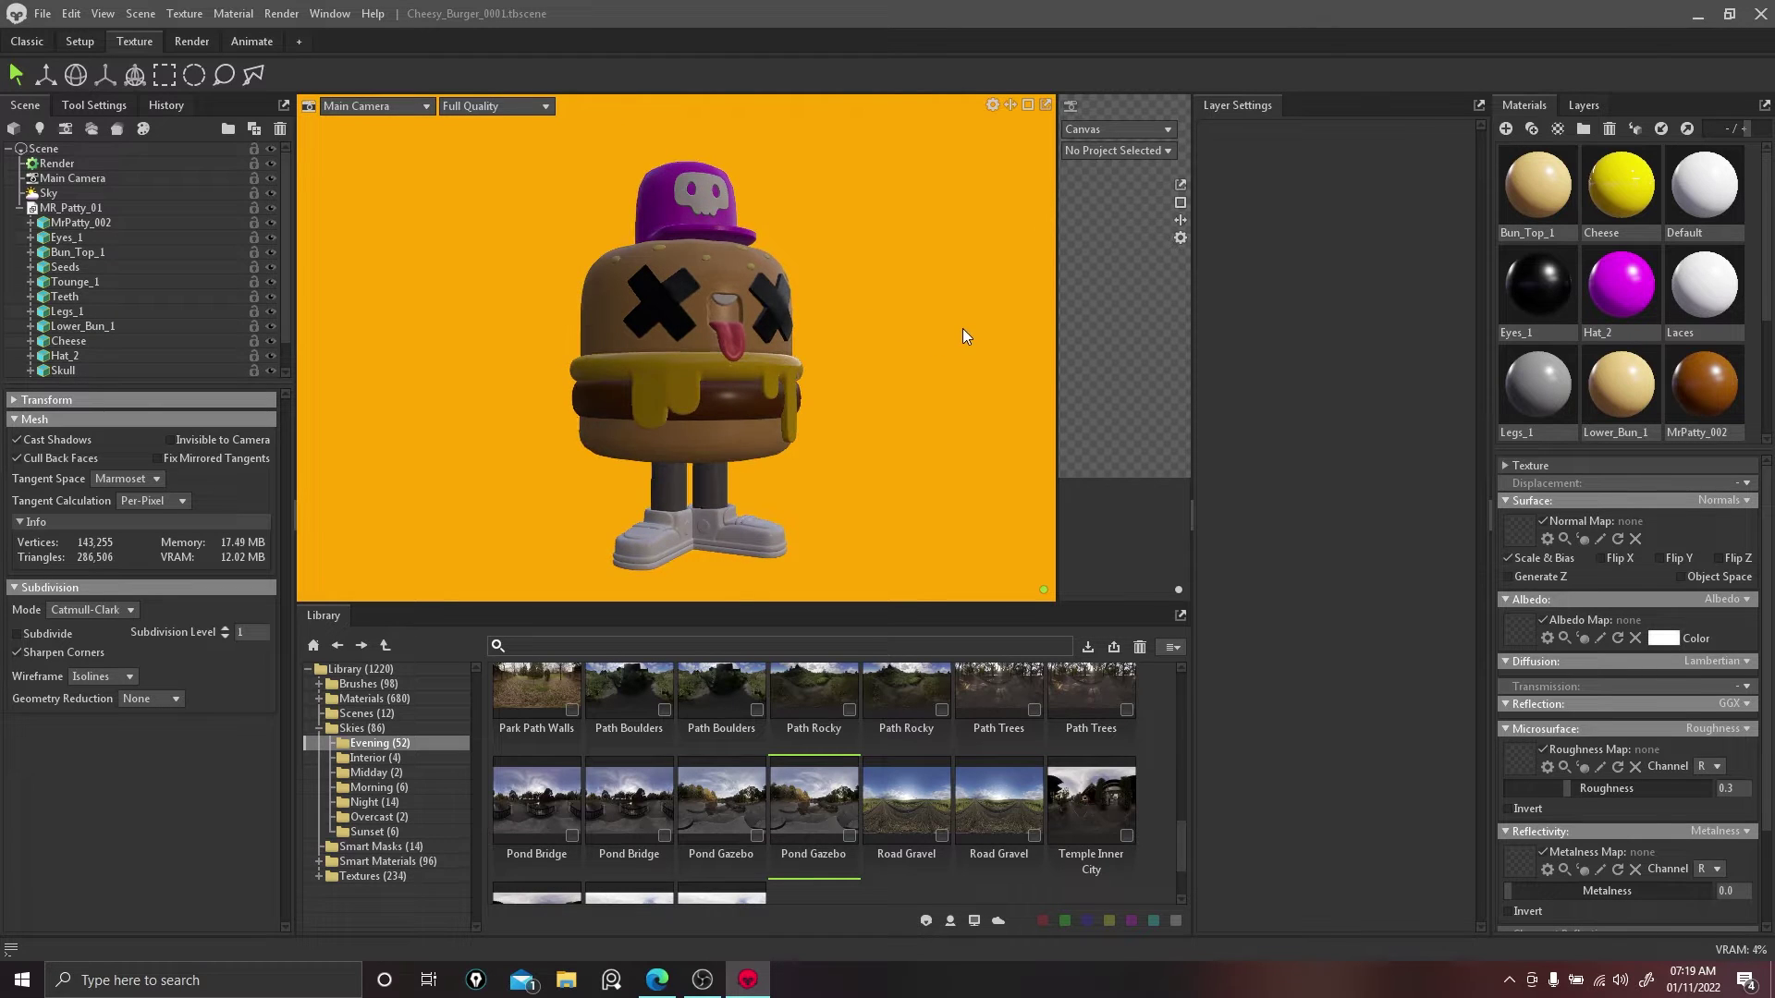
Step: Adjust the roughness of the Bun_Top_1 material and set the Lower_Bun_1 material's roughness to 0.35
left_click(724, 280)
left_click_drag(1566, 781, 1579, 777)
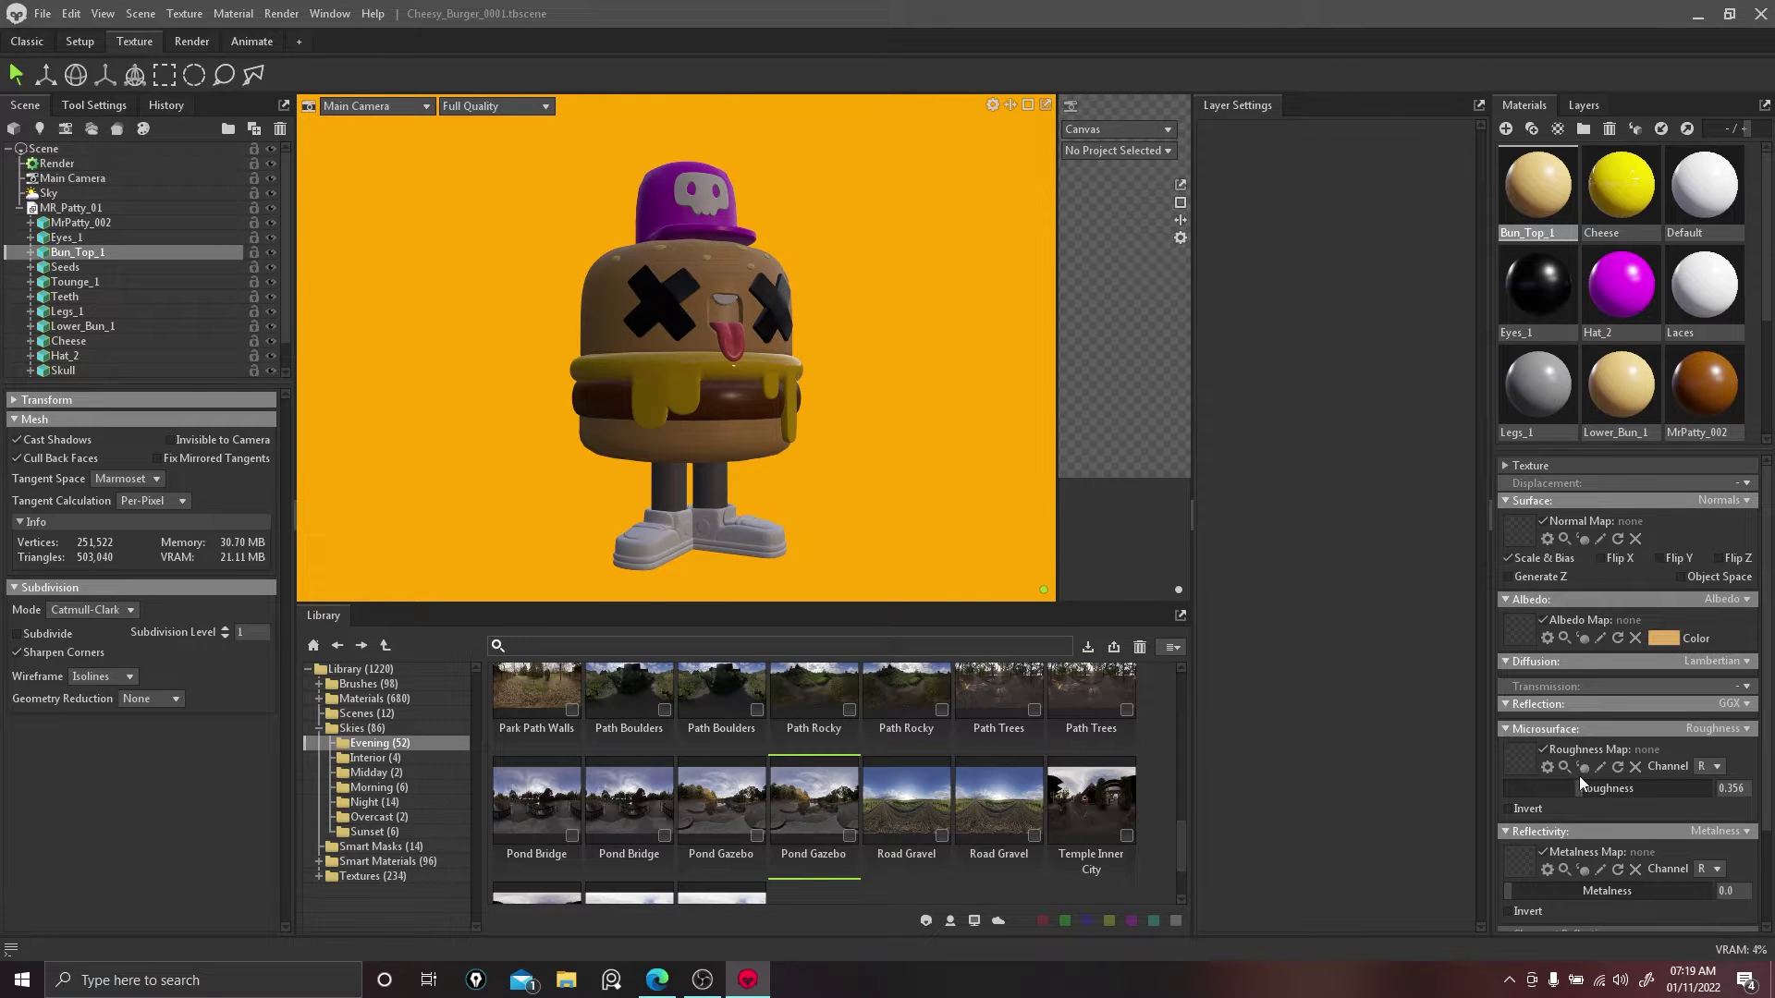
left_click(1728, 786)
type(".3")
key("Return")
left_click(714, 424)
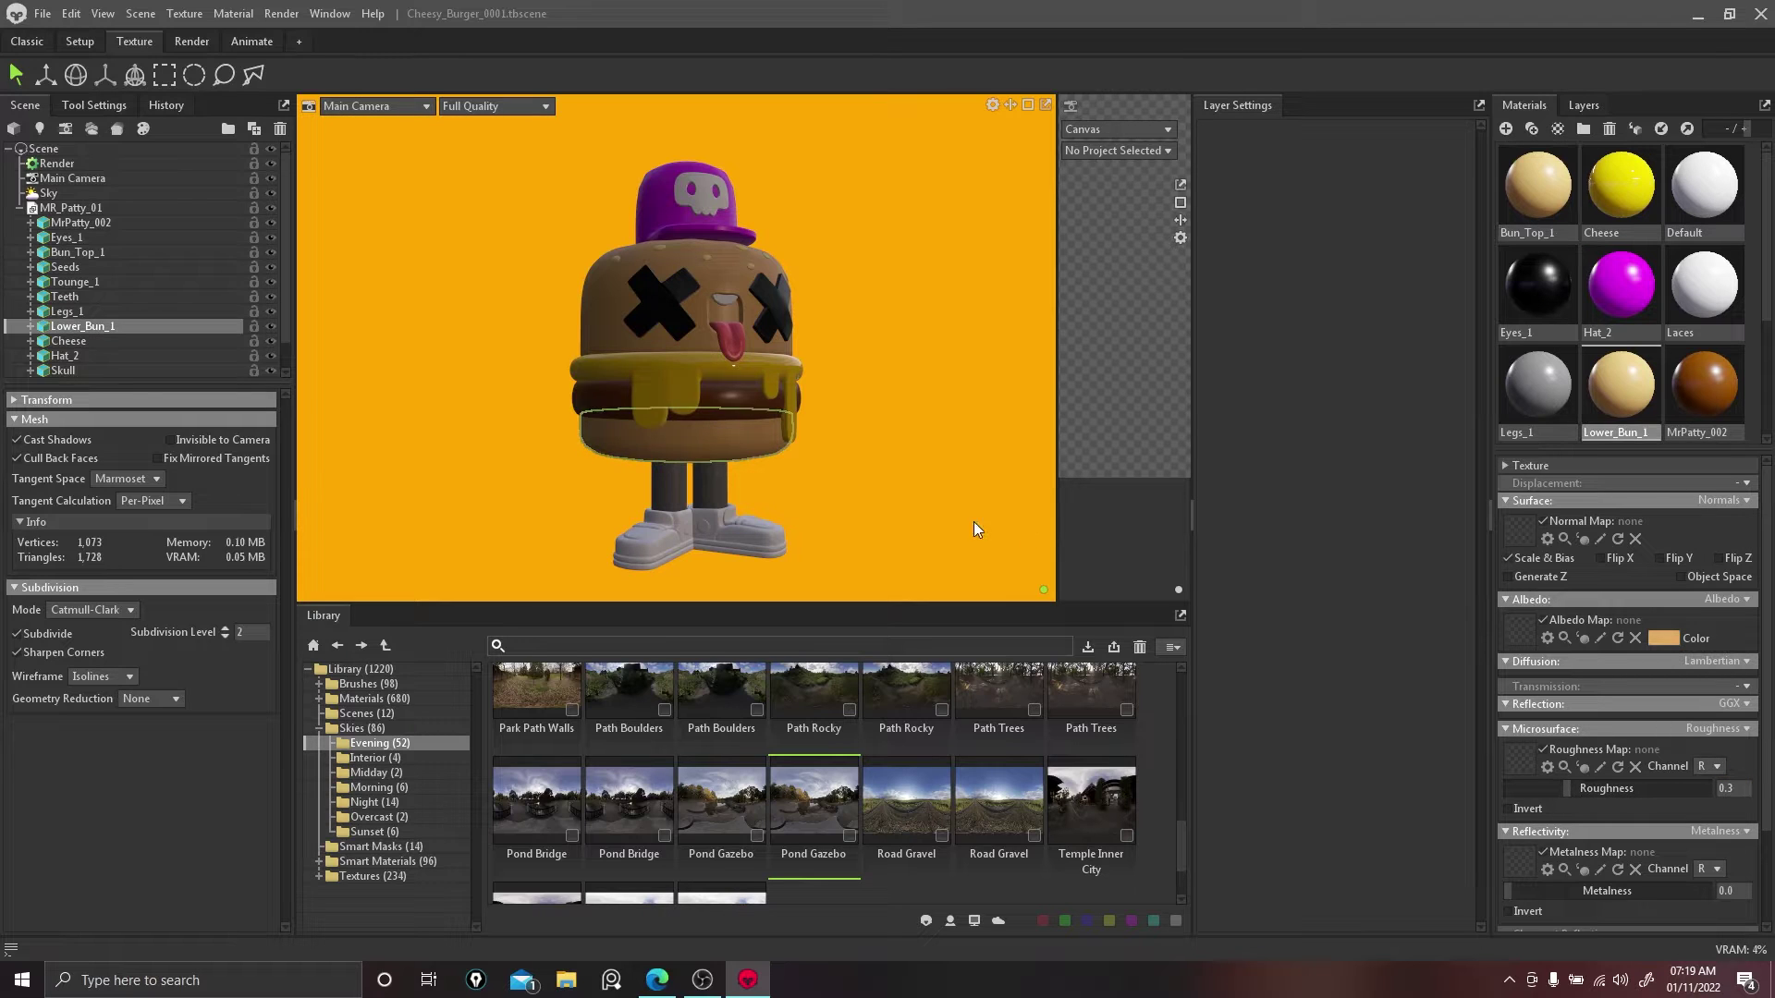
type("5")
key("Return")
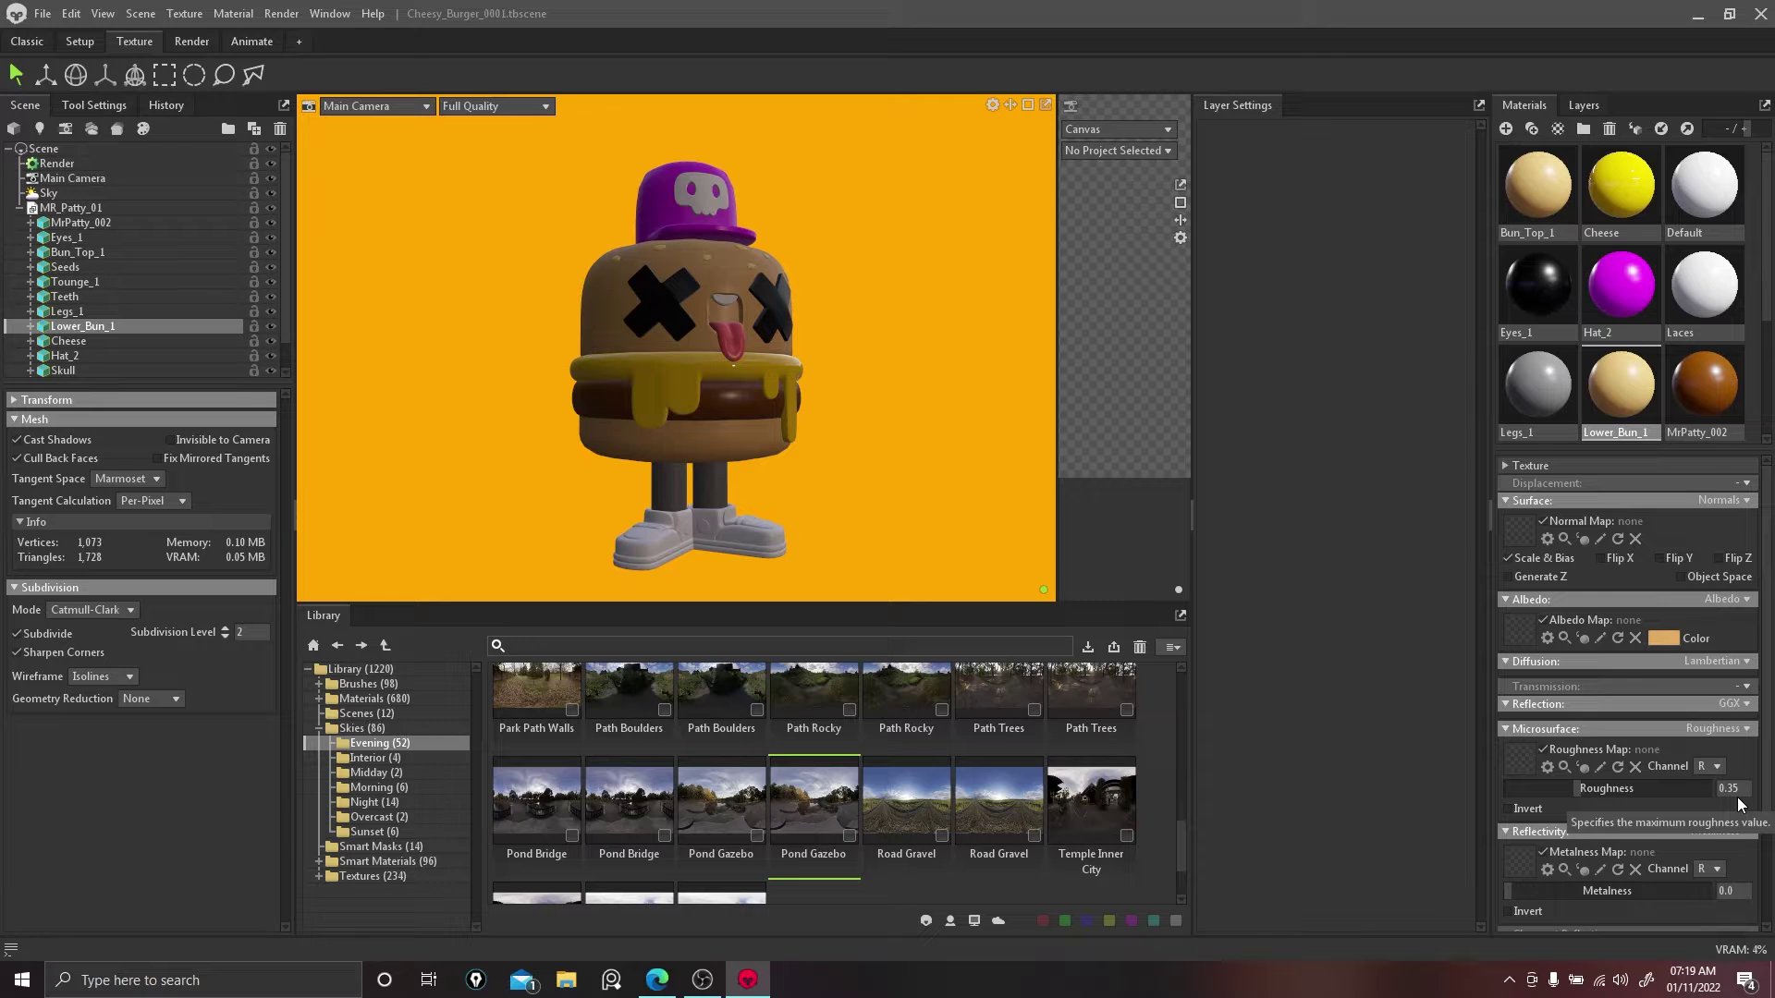
Step: Test bright green on the hat's skull material and settle on cyan blue, 00c3ff, as its albedo color
scroll(878, 368, "up", 3)
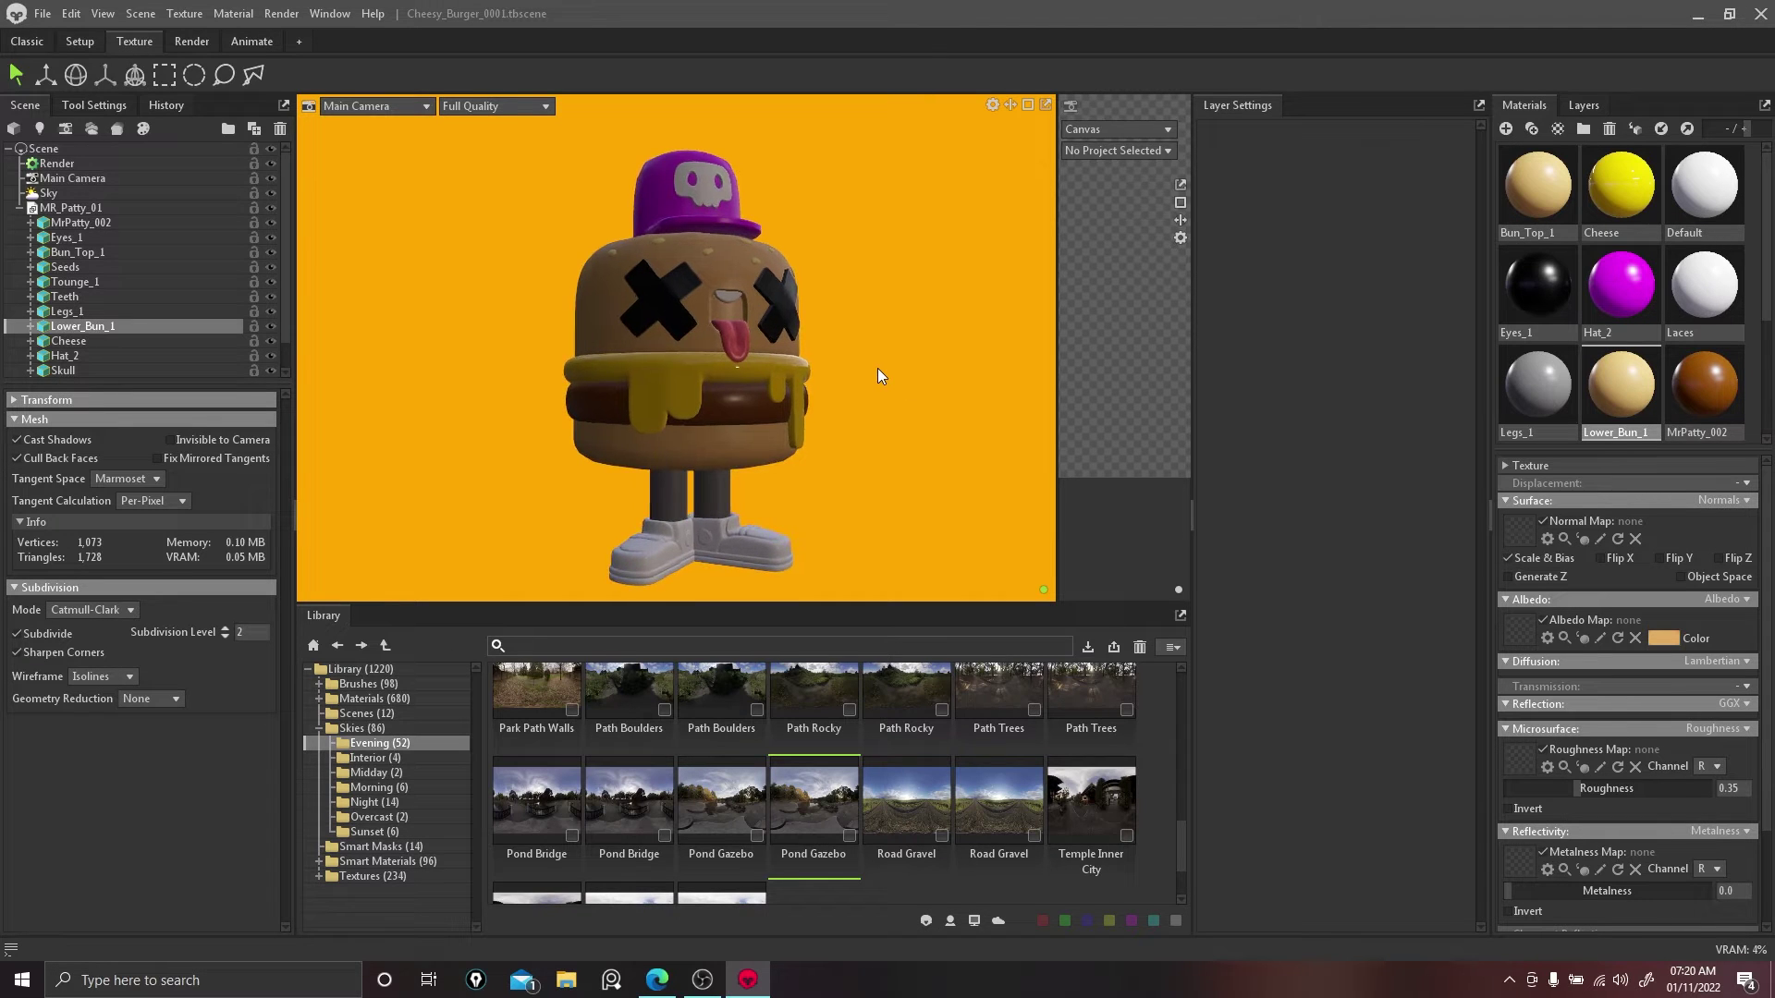
scroll(878, 367, "down", 1)
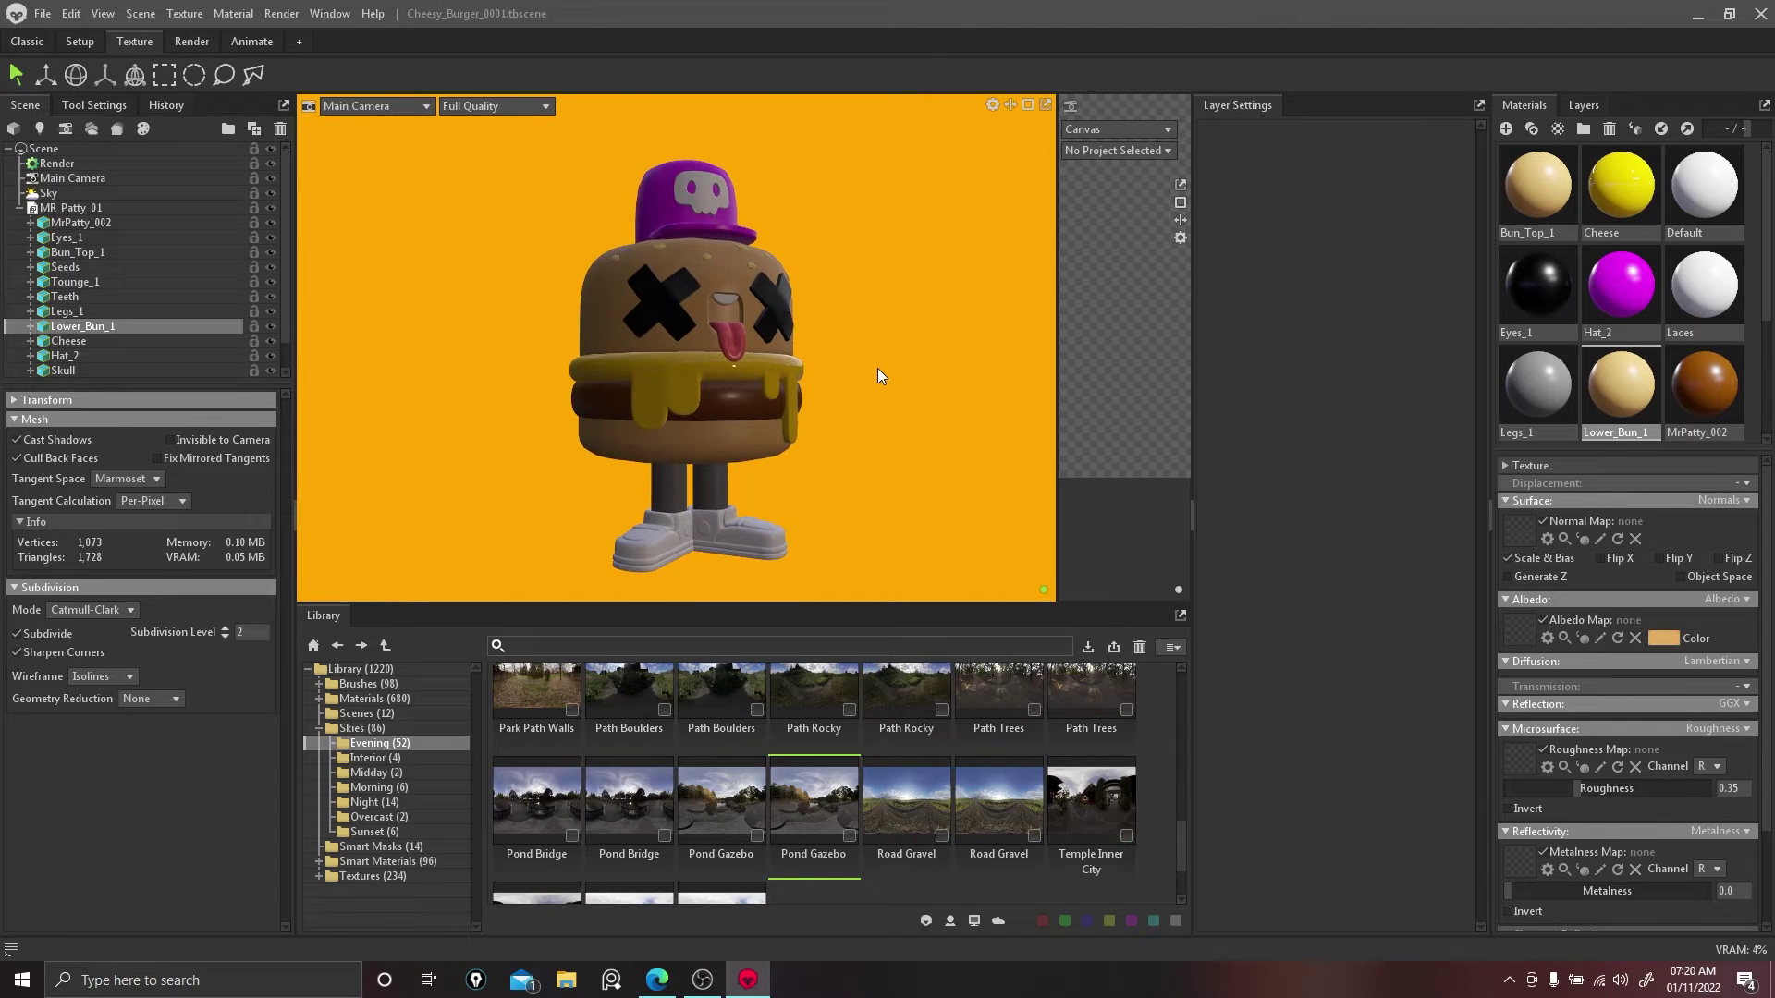
left_click(718, 213)
left_click(1663, 638)
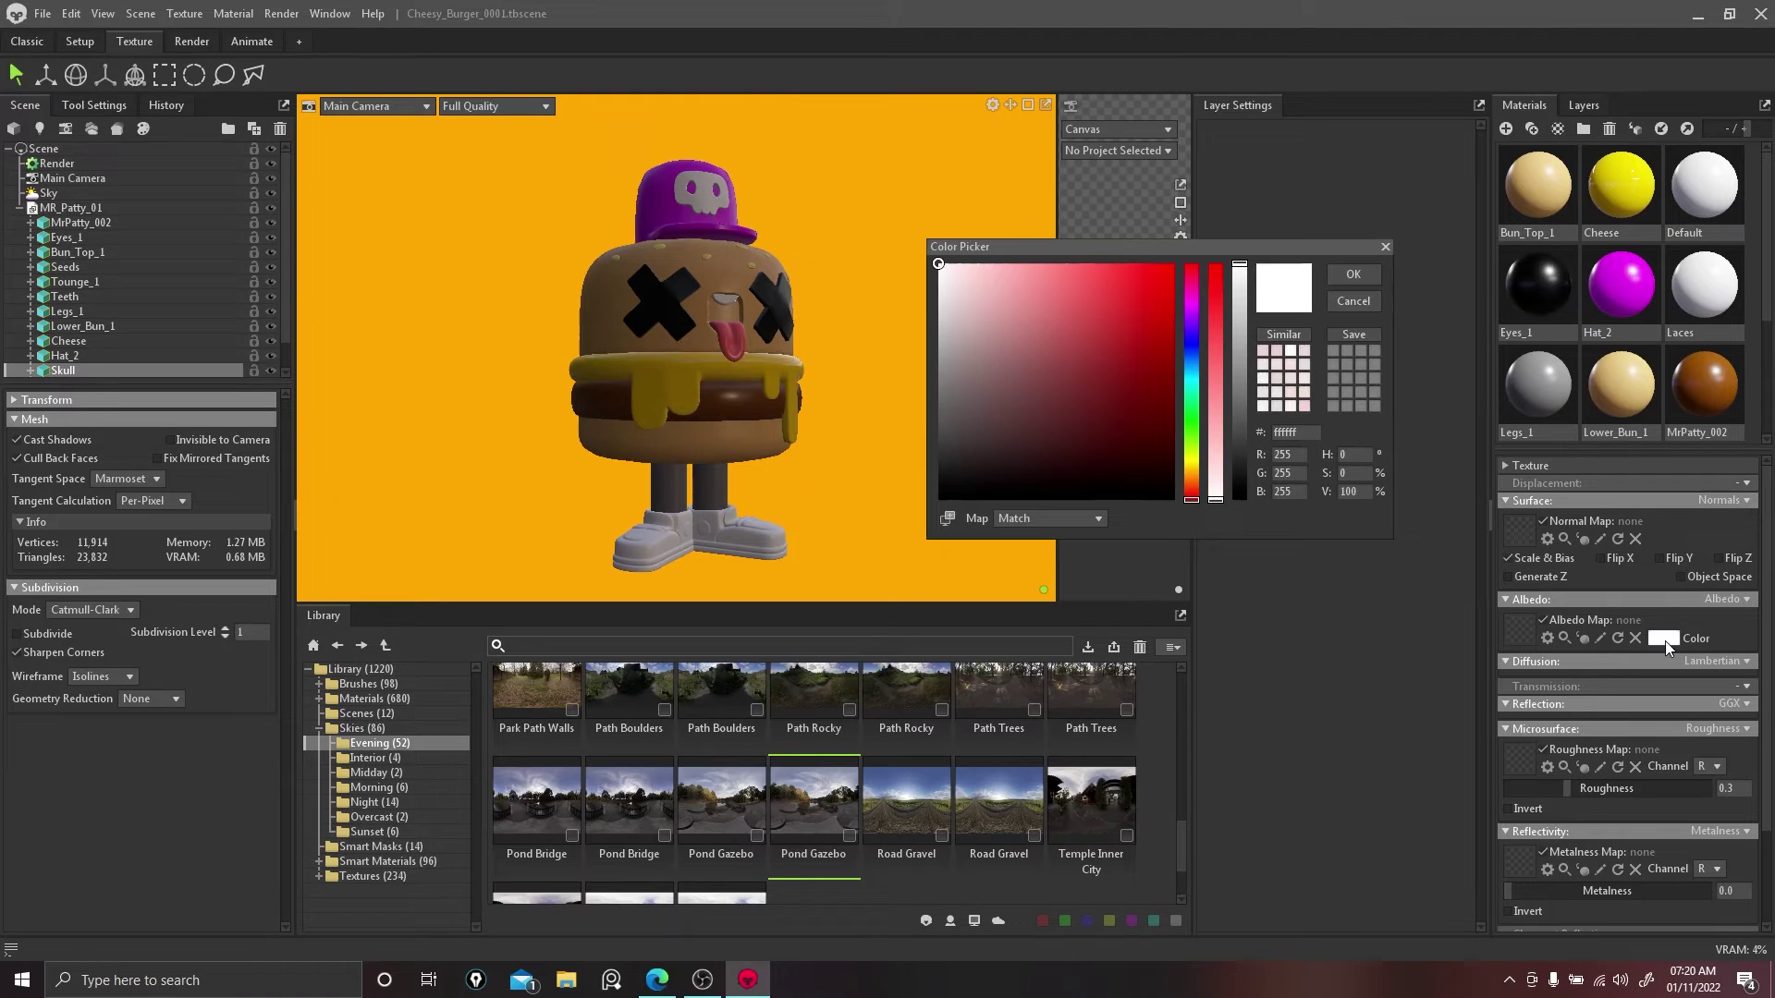
left_click(1187, 423)
left_click_drag(1216, 399, 1216, 266)
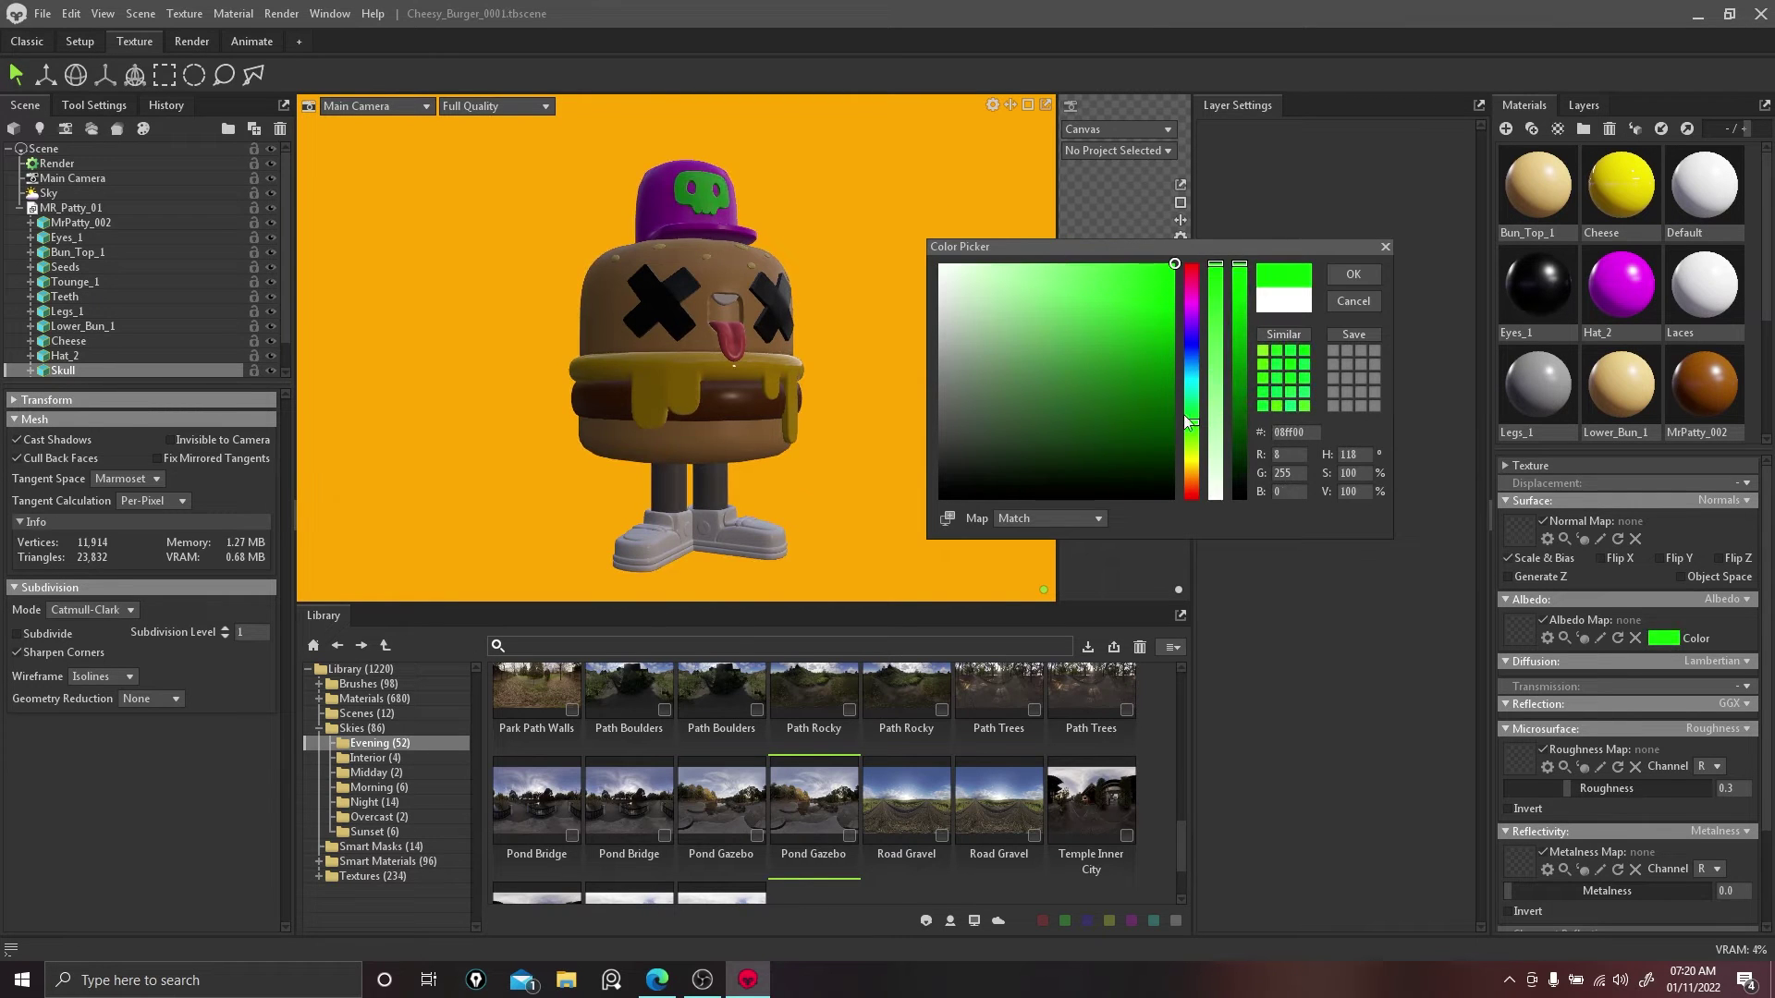
mouse_move(1185, 422)
left_mouse_down()
mouse_move(1185, 329)
mouse_move(1181, 476)
mouse_move(1174, 368)
left_mouse_up()
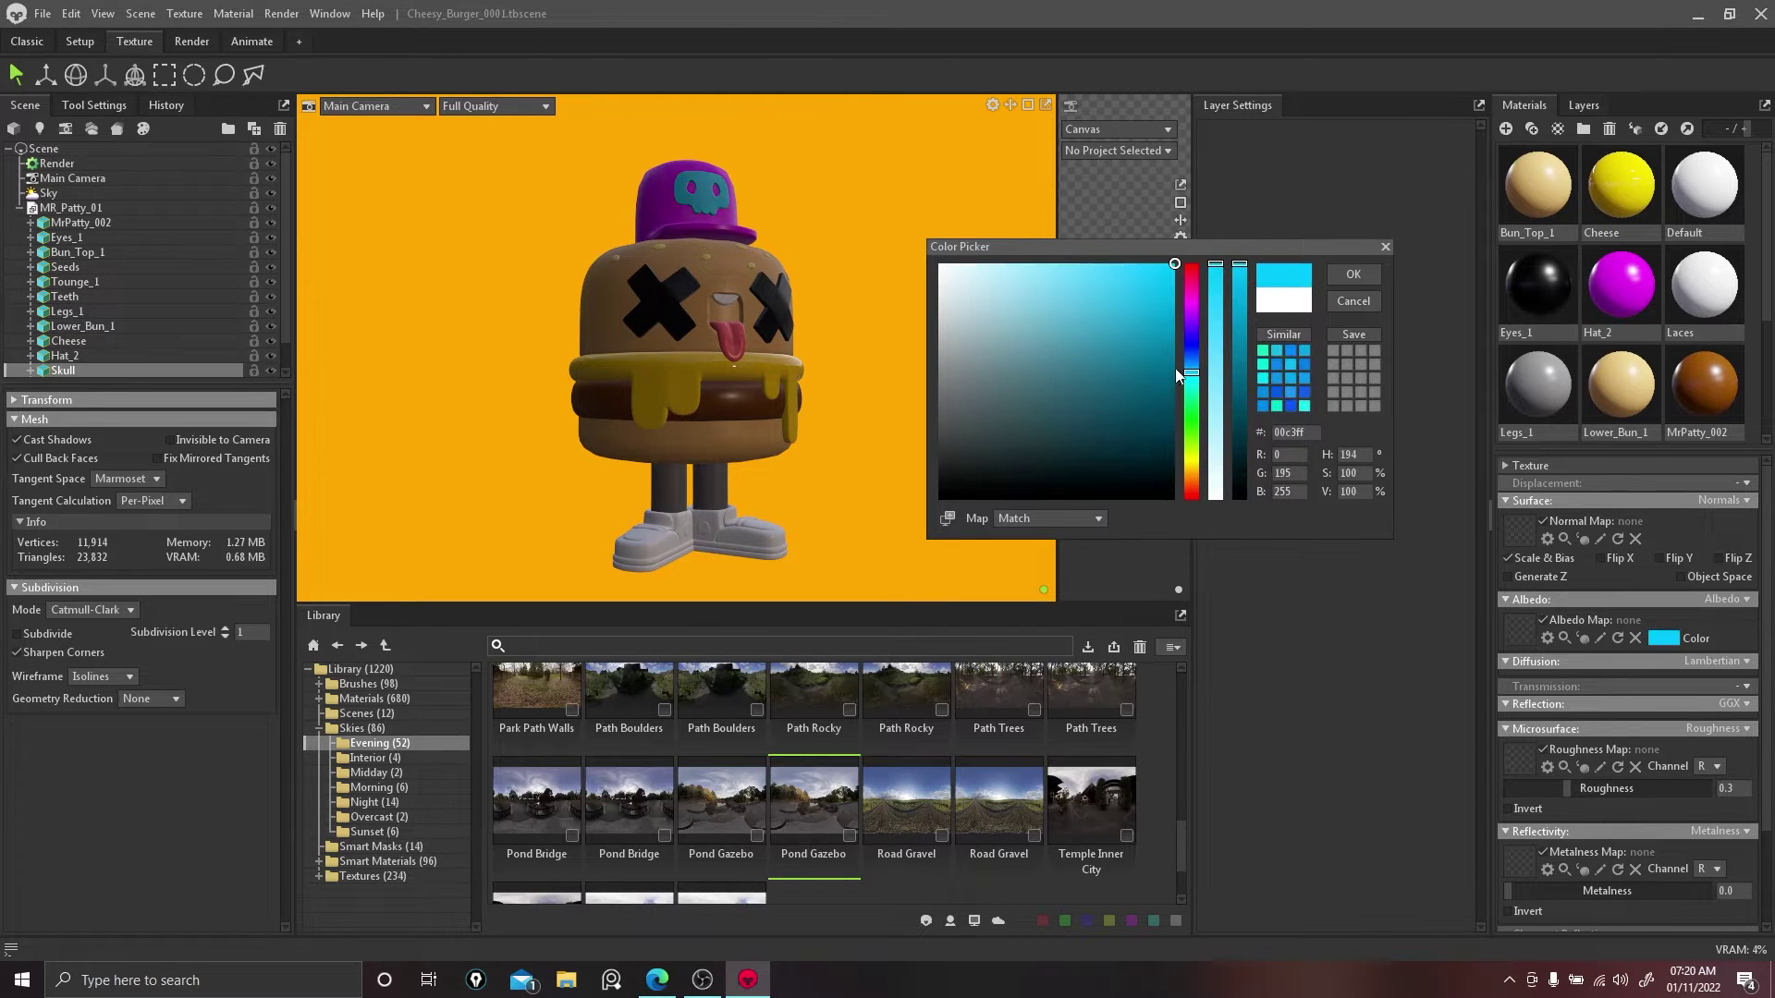
left_click(1342, 275)
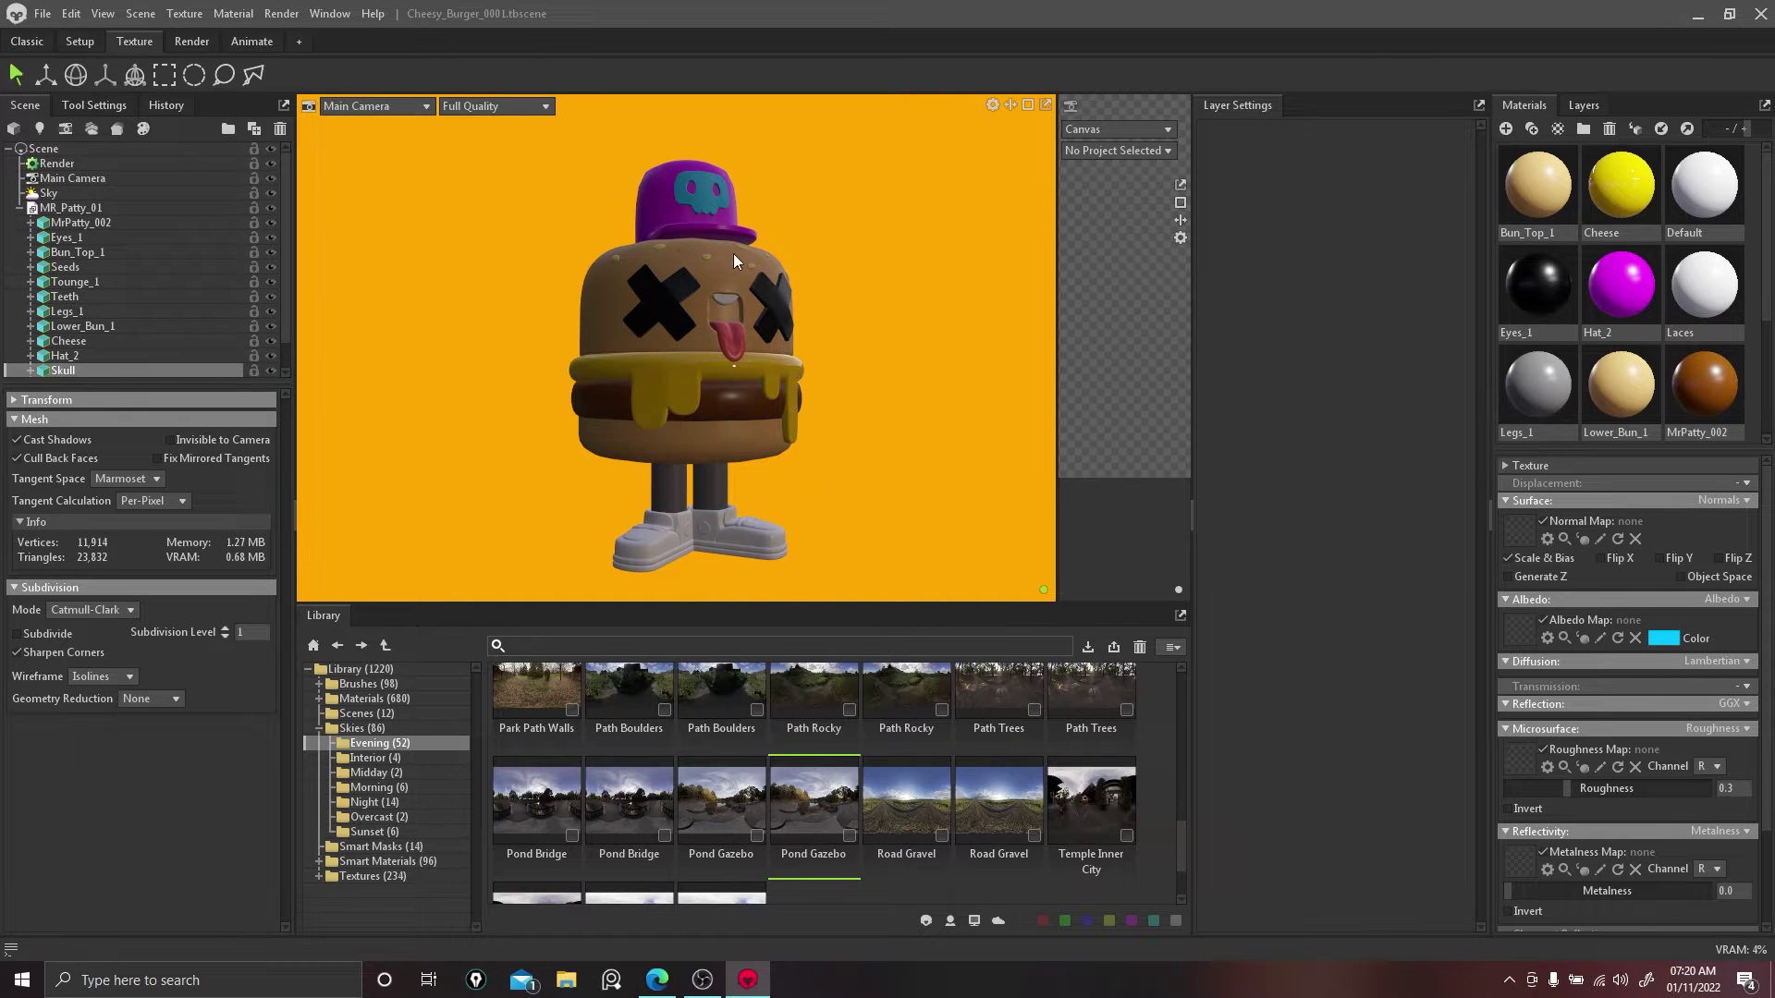
Step: Switch the Hat_2 material's diffusion to Microfiber, with sheen tint 0.245 and sheen roughness 0.861
left_click(662, 212)
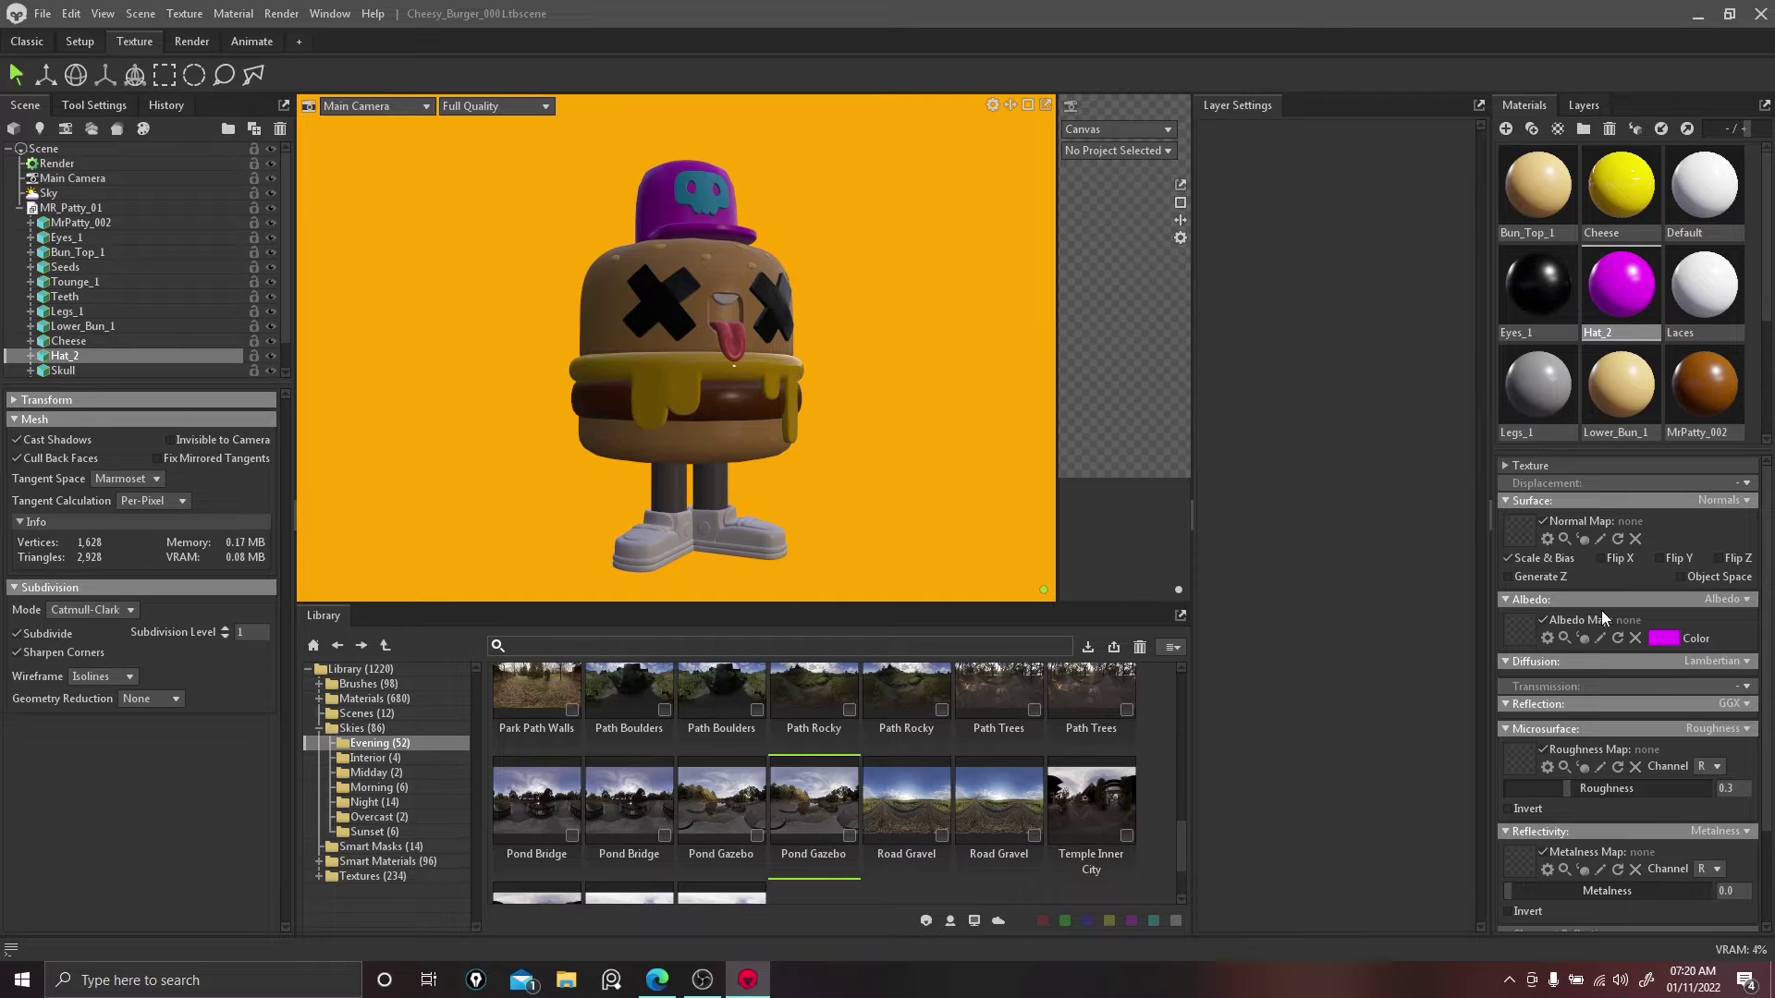
left_click(1719, 662)
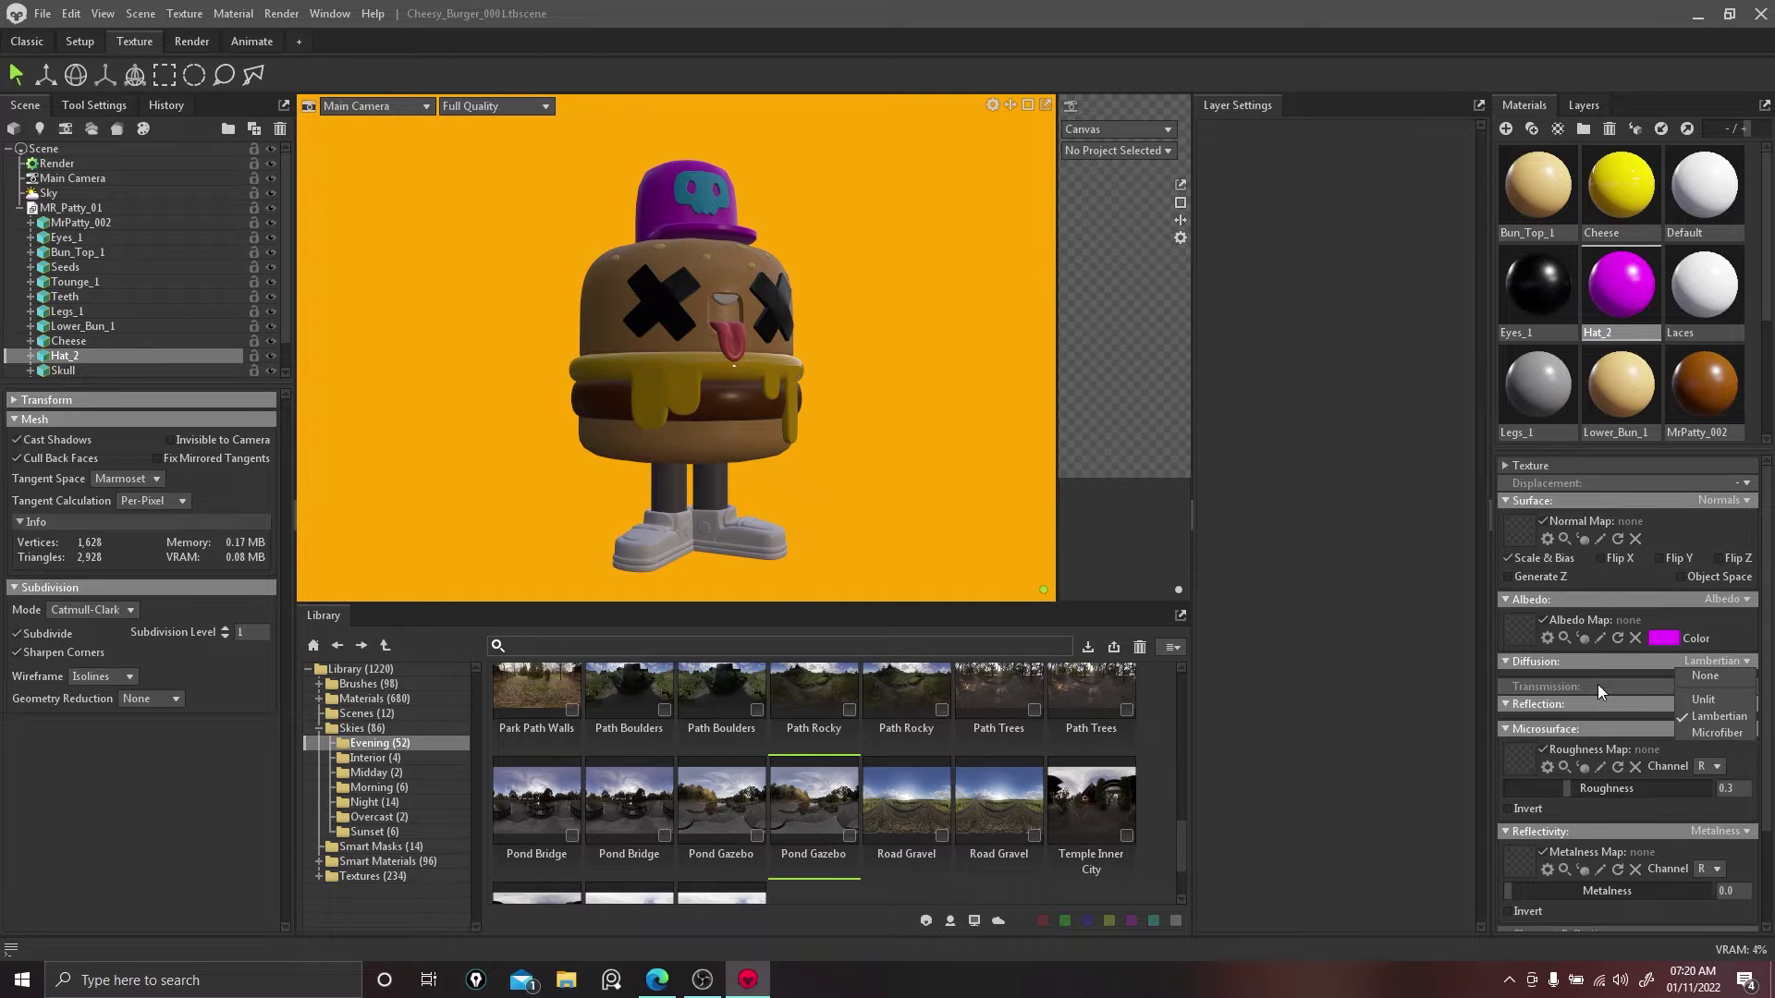
left_click(1716, 734)
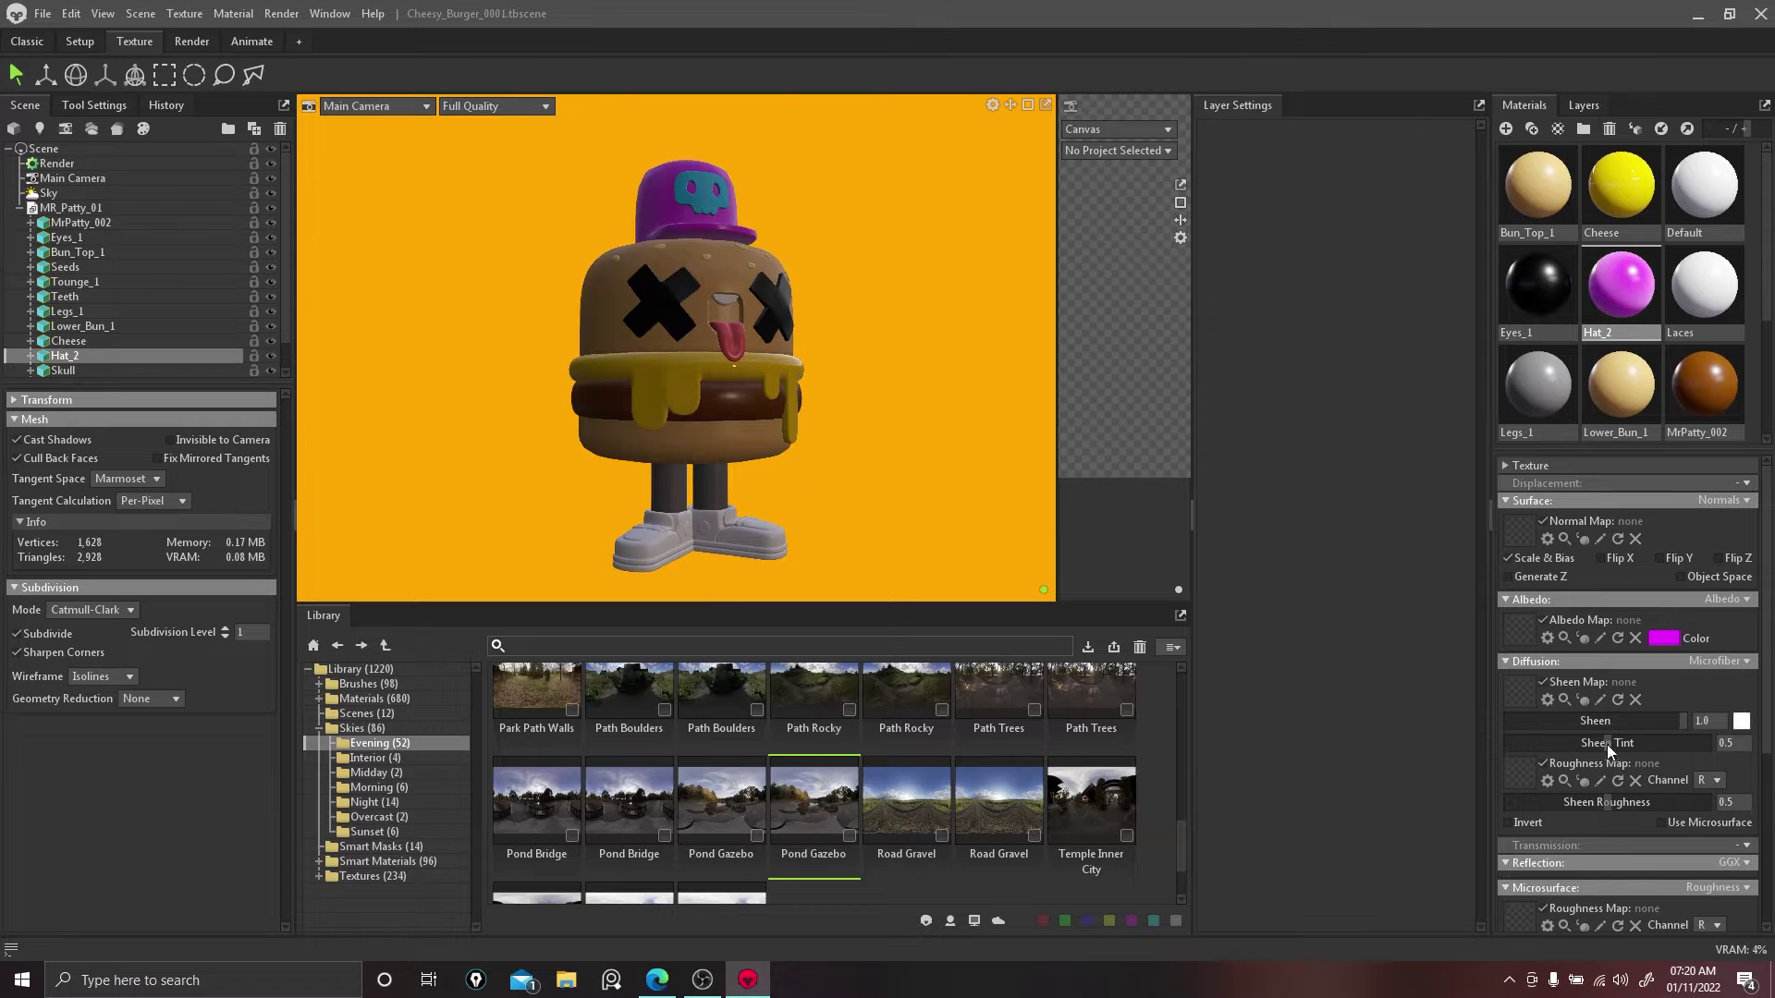
left_click_drag(1607, 745, 1556, 730)
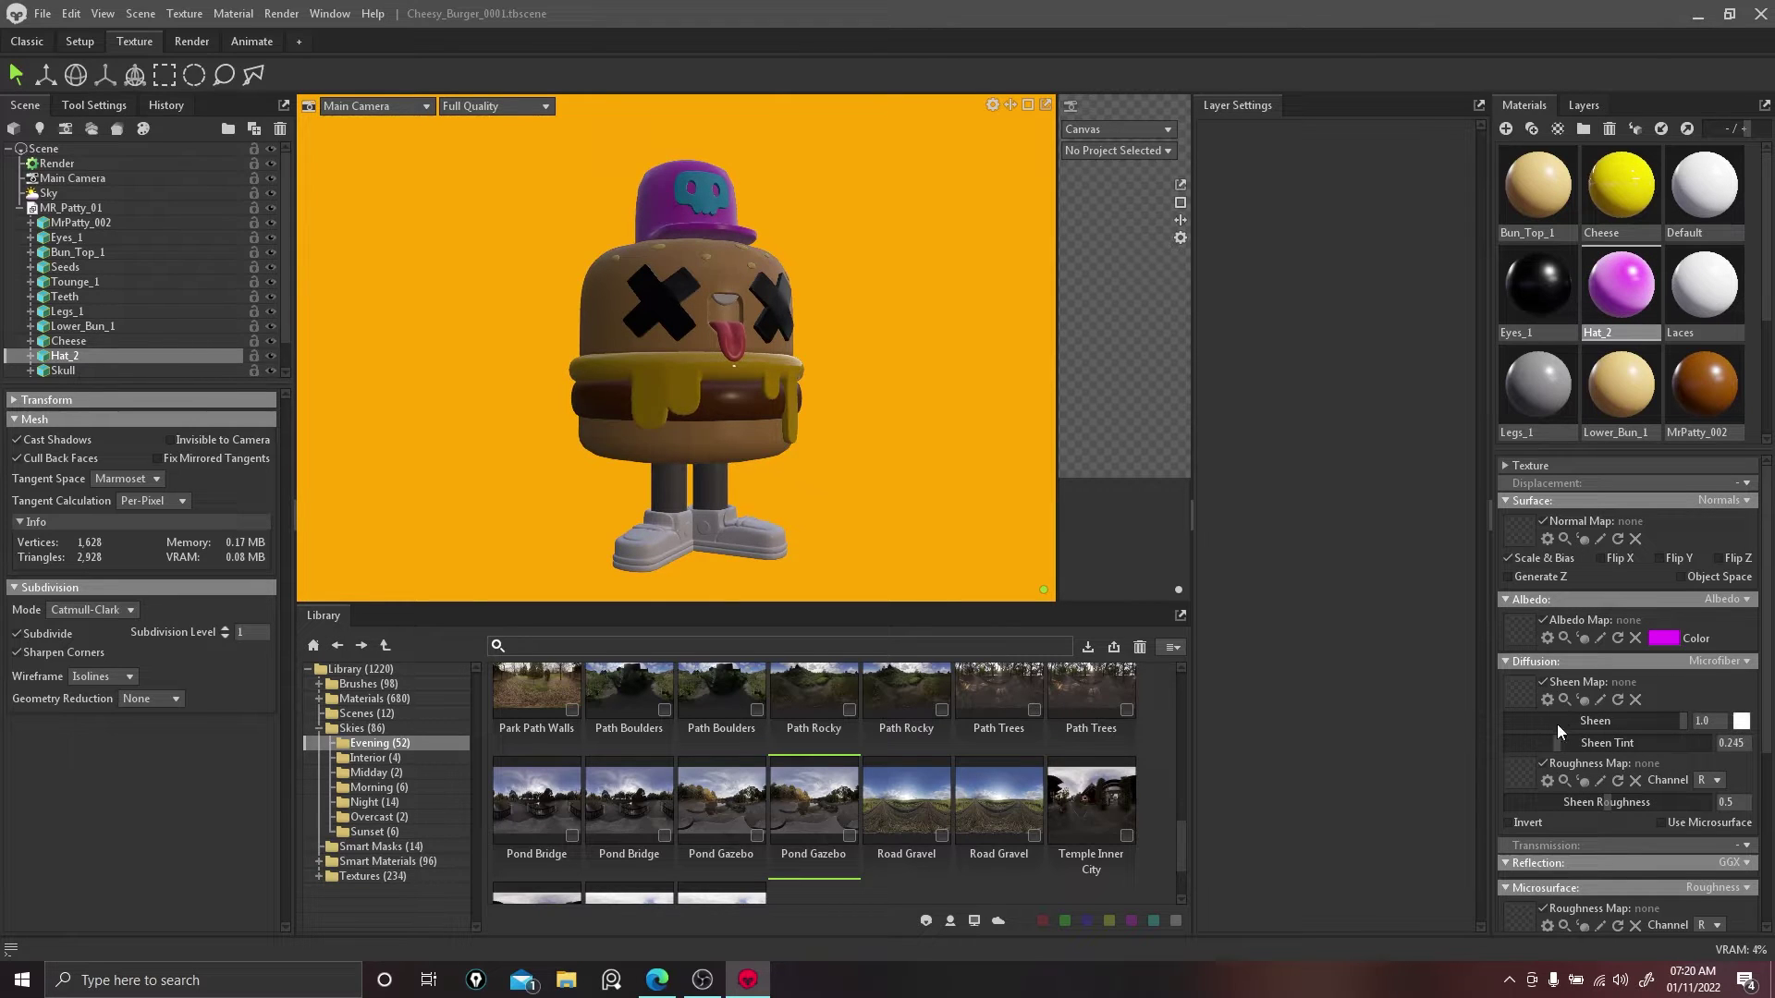
left_click_drag(1610, 806, 1678, 784)
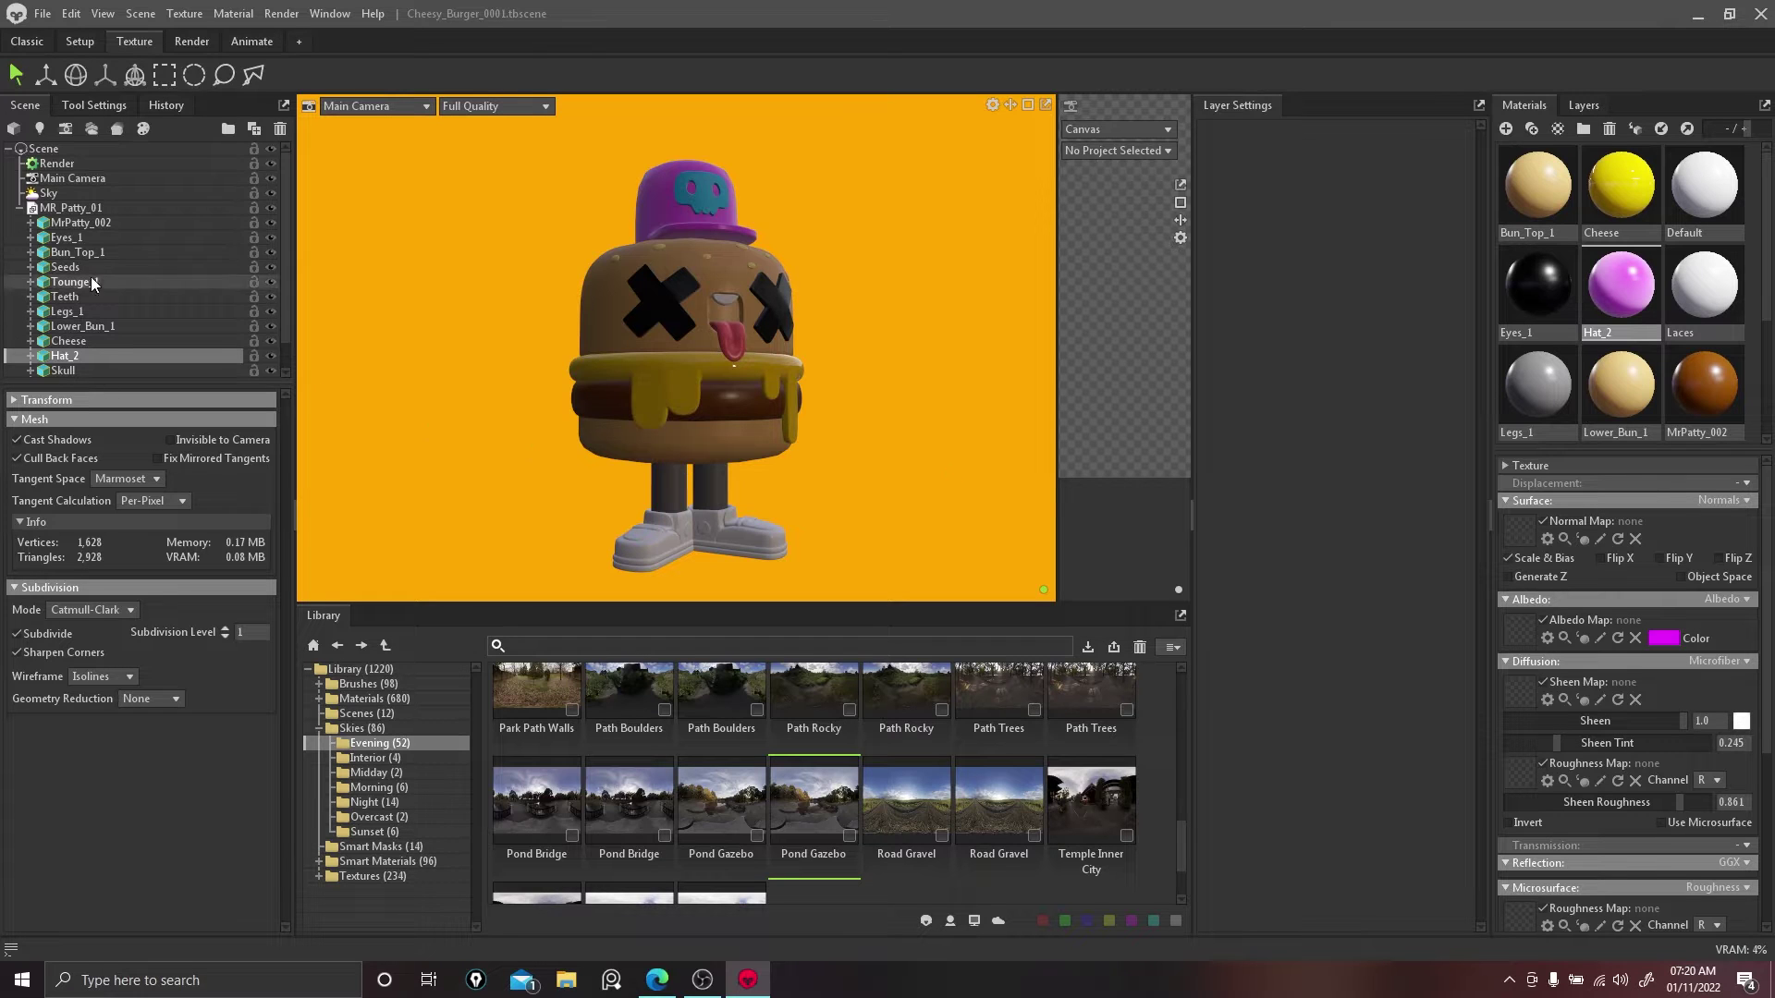
Step: Add a child light to the sky image and place it above the trees beside the bright sun area
left_click(49, 193)
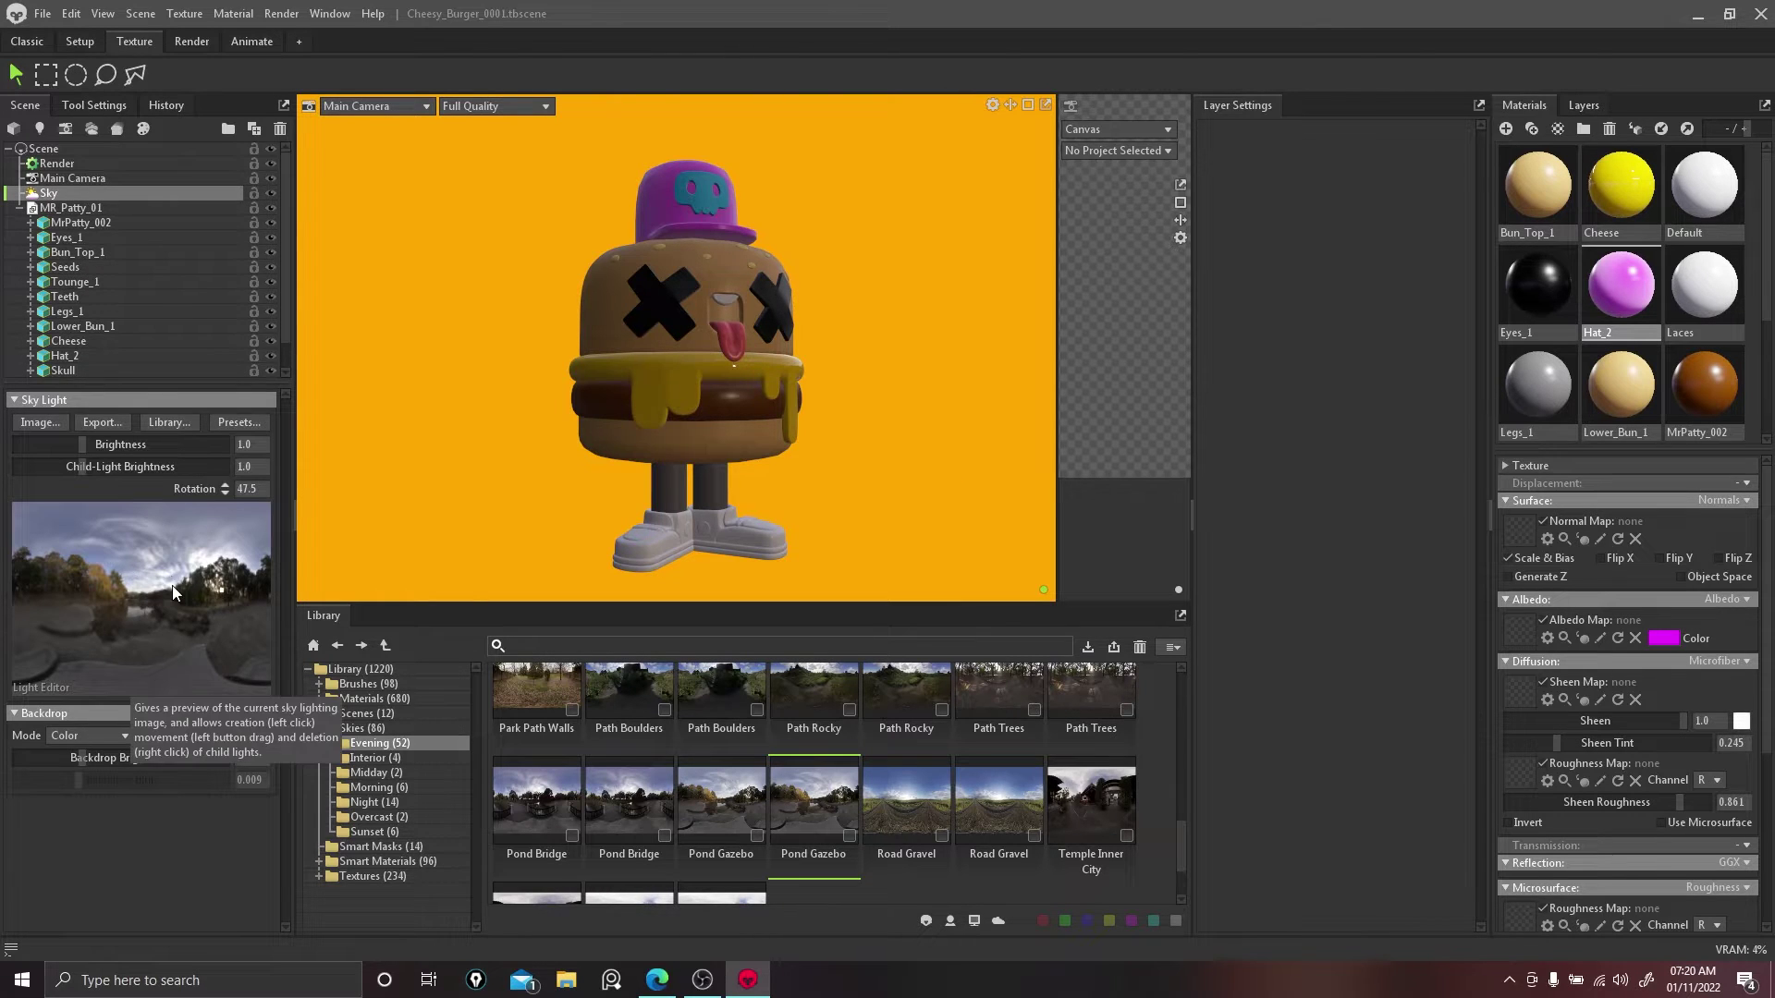
left_click(174, 573)
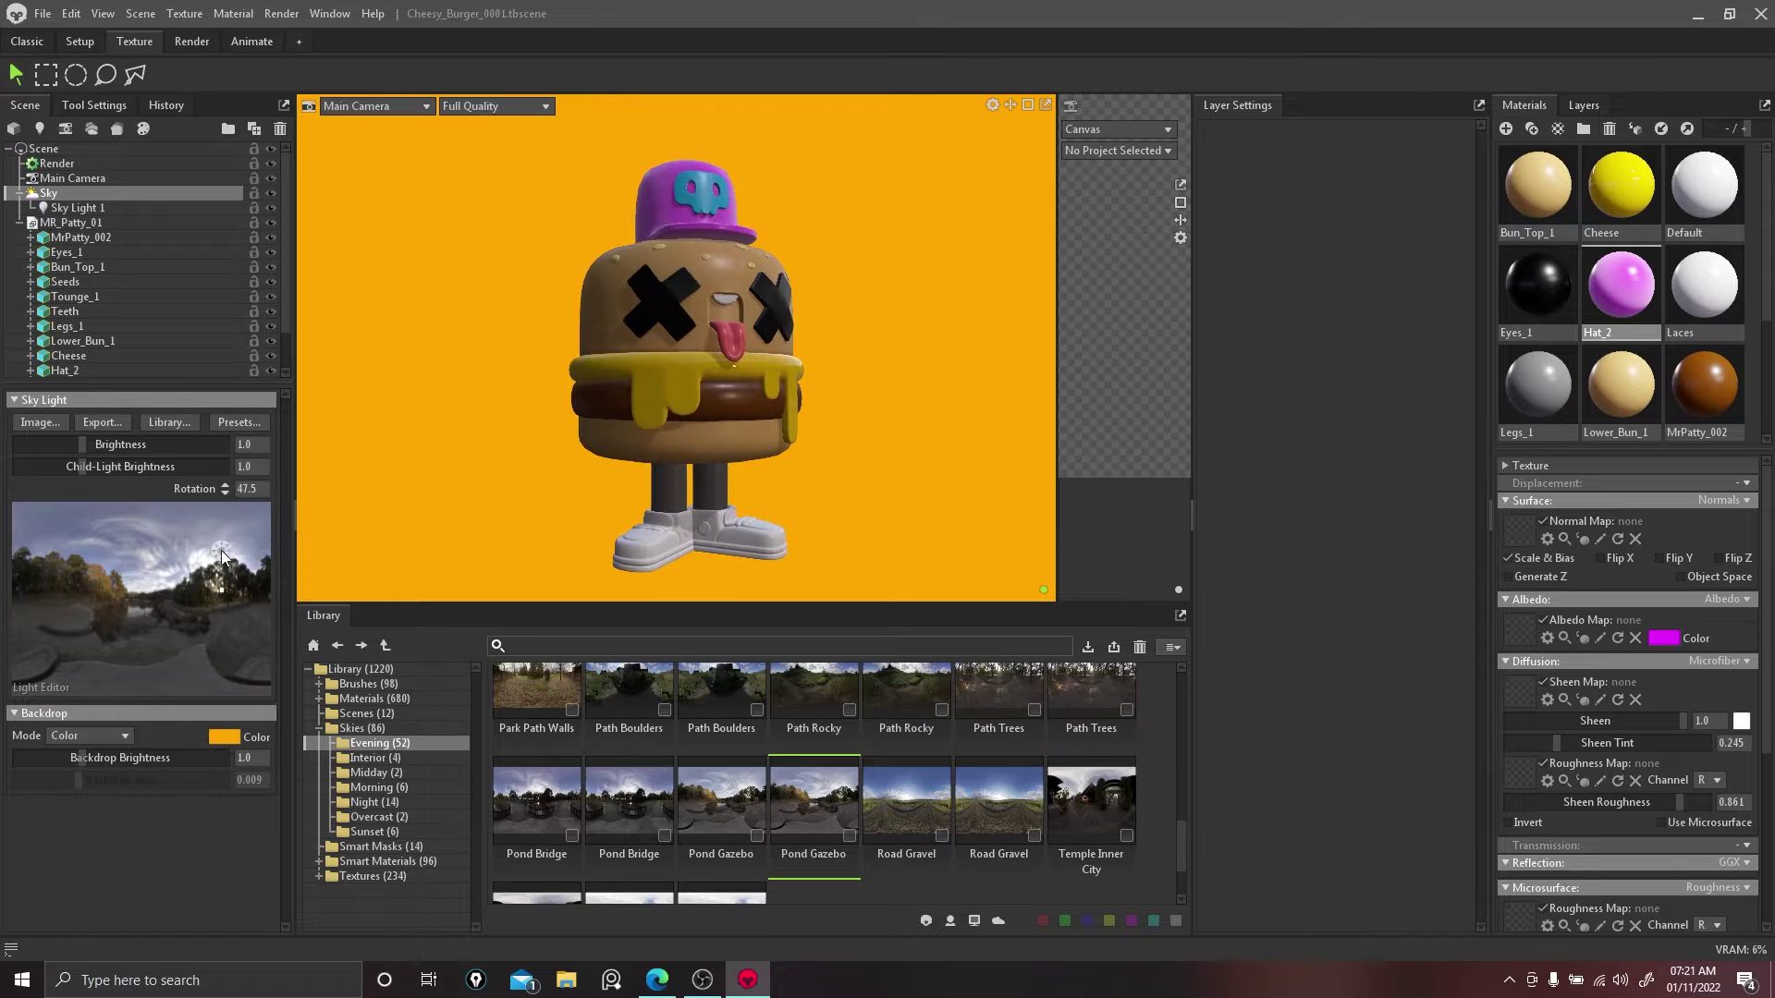
mouse_move(183, 545)
left_mouse_down()
mouse_move(57, 533)
mouse_move(23, 557)
mouse_move(207, 558)
mouse_move(191, 558)
left_mouse_up()
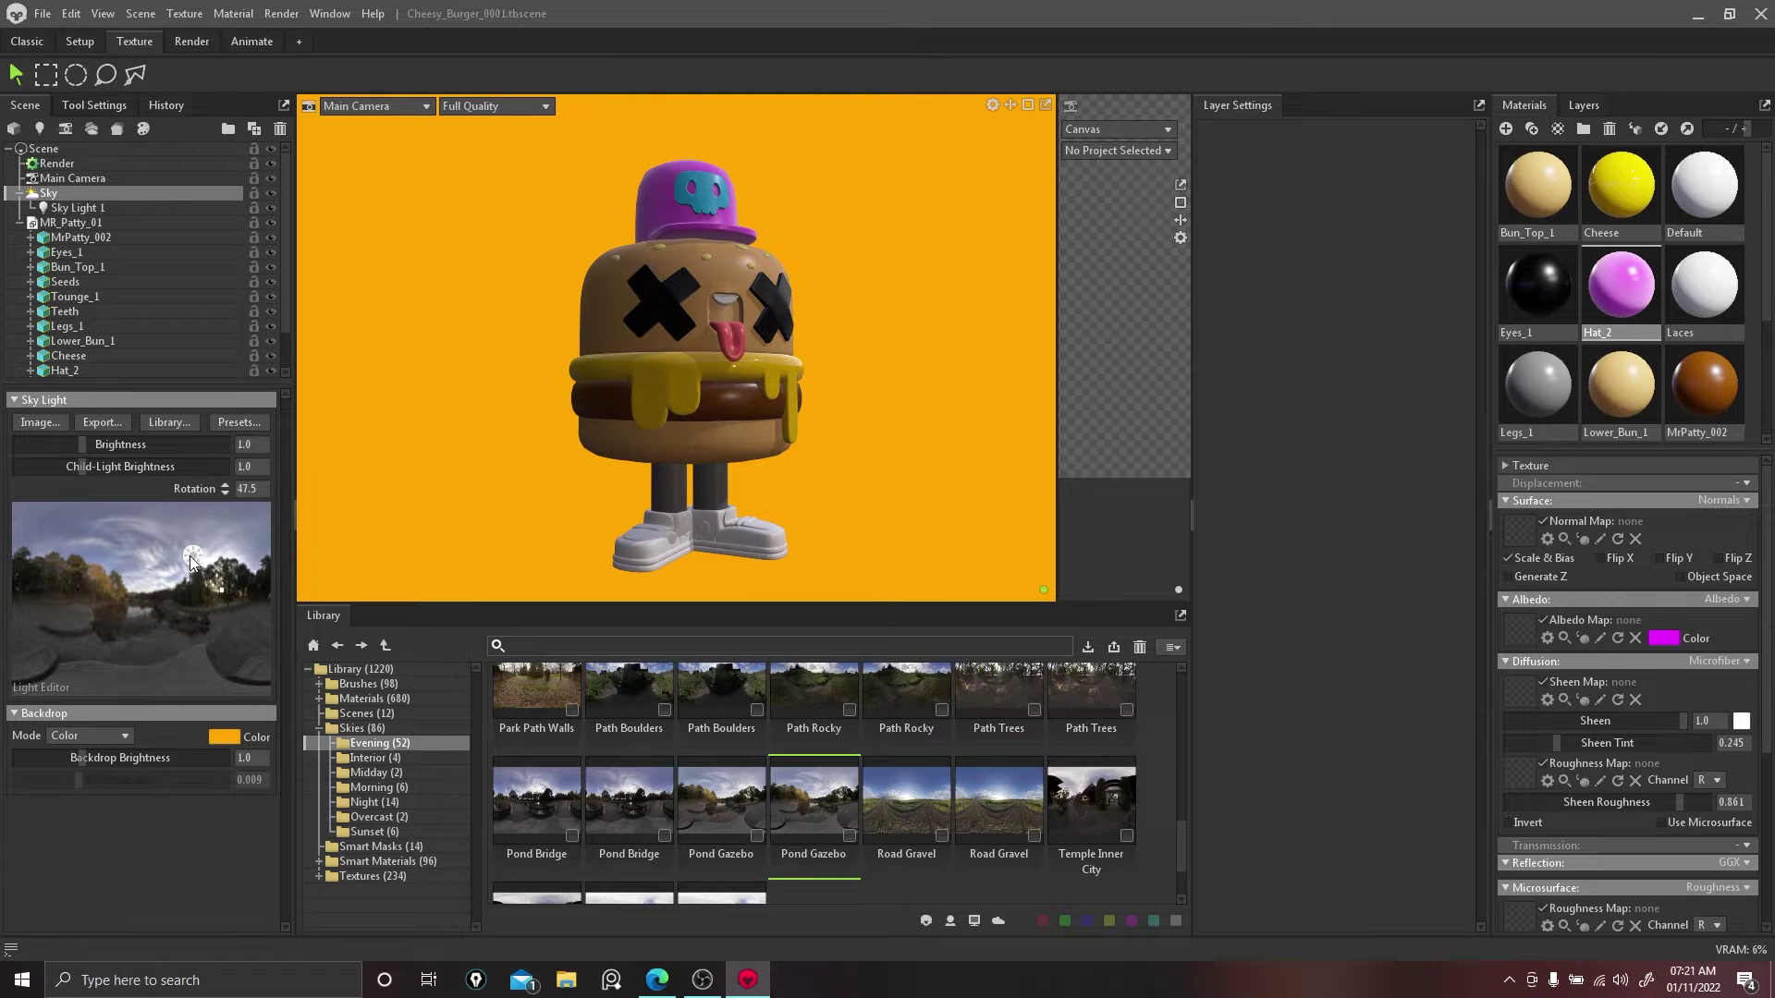
left_click_drag(936, 357, 883, 362)
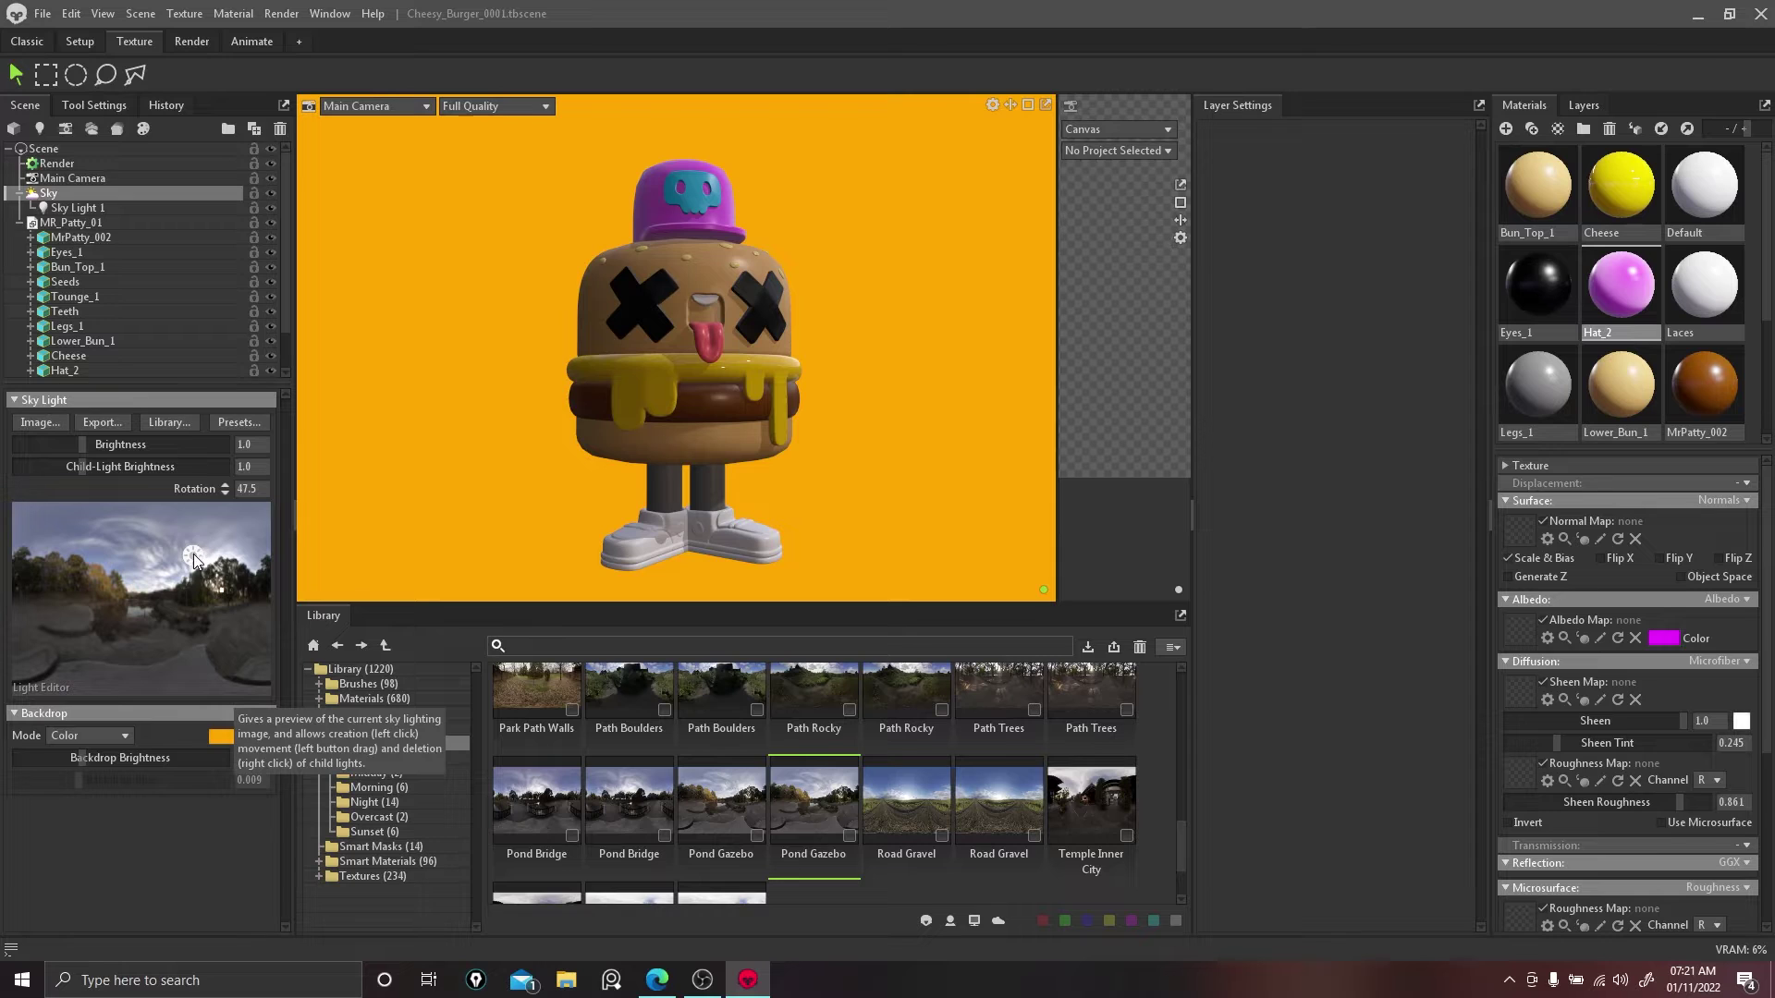
Step: Change Sky Light 1's color to a saturated hot pink
left_click(73, 208)
left_click(222, 443)
mouse_move(1051, 375)
left_mouse_down()
mouse_move(1169, 265)
mouse_move(1194, 518)
mouse_move(1185, 284)
mouse_move(1215, 301)
mouse_move(1216, 266)
mouse_move(1191, 284)
left_mouse_up()
left_click(1191, 310)
left_click(1351, 275)
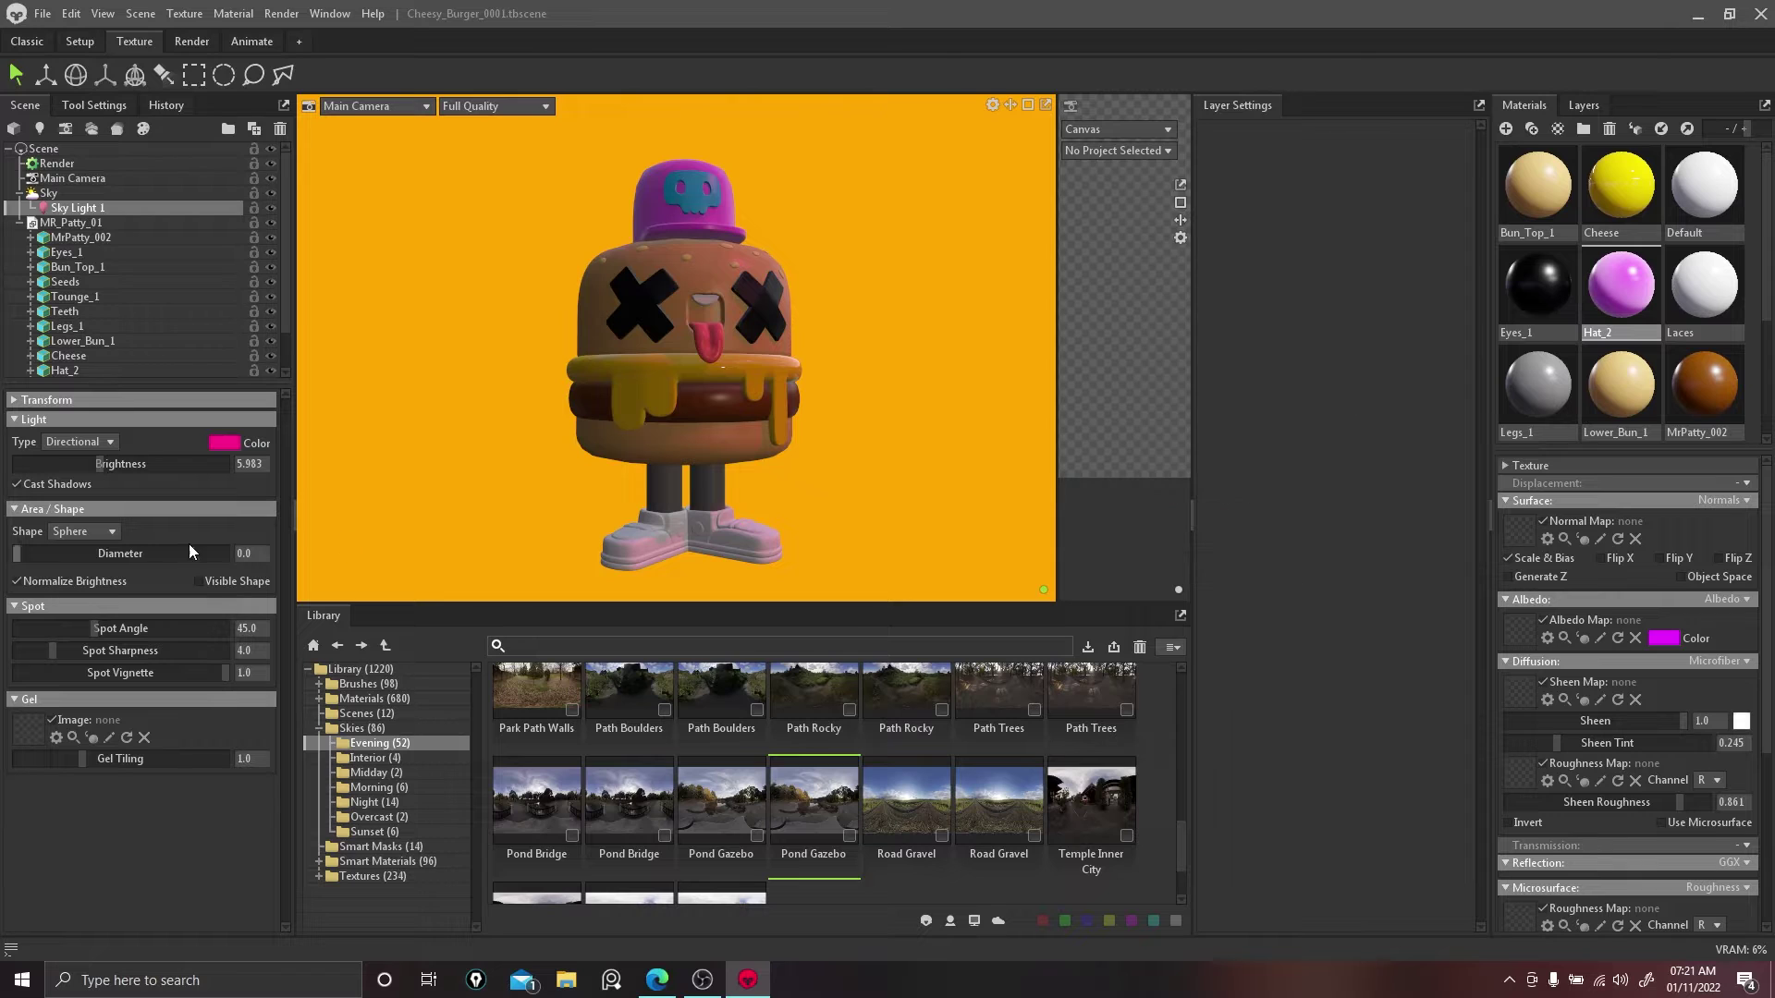
Step: Change Sky Light 1's color to purple, c100ff, and set its brightness to 6.106
left_click(100, 463)
left_click(223, 443)
mouse_move(1192, 301)
left_mouse_down()
mouse_move(1184, 507)
mouse_move(1193, 268)
mouse_move(1189, 313)
left_mouse_up()
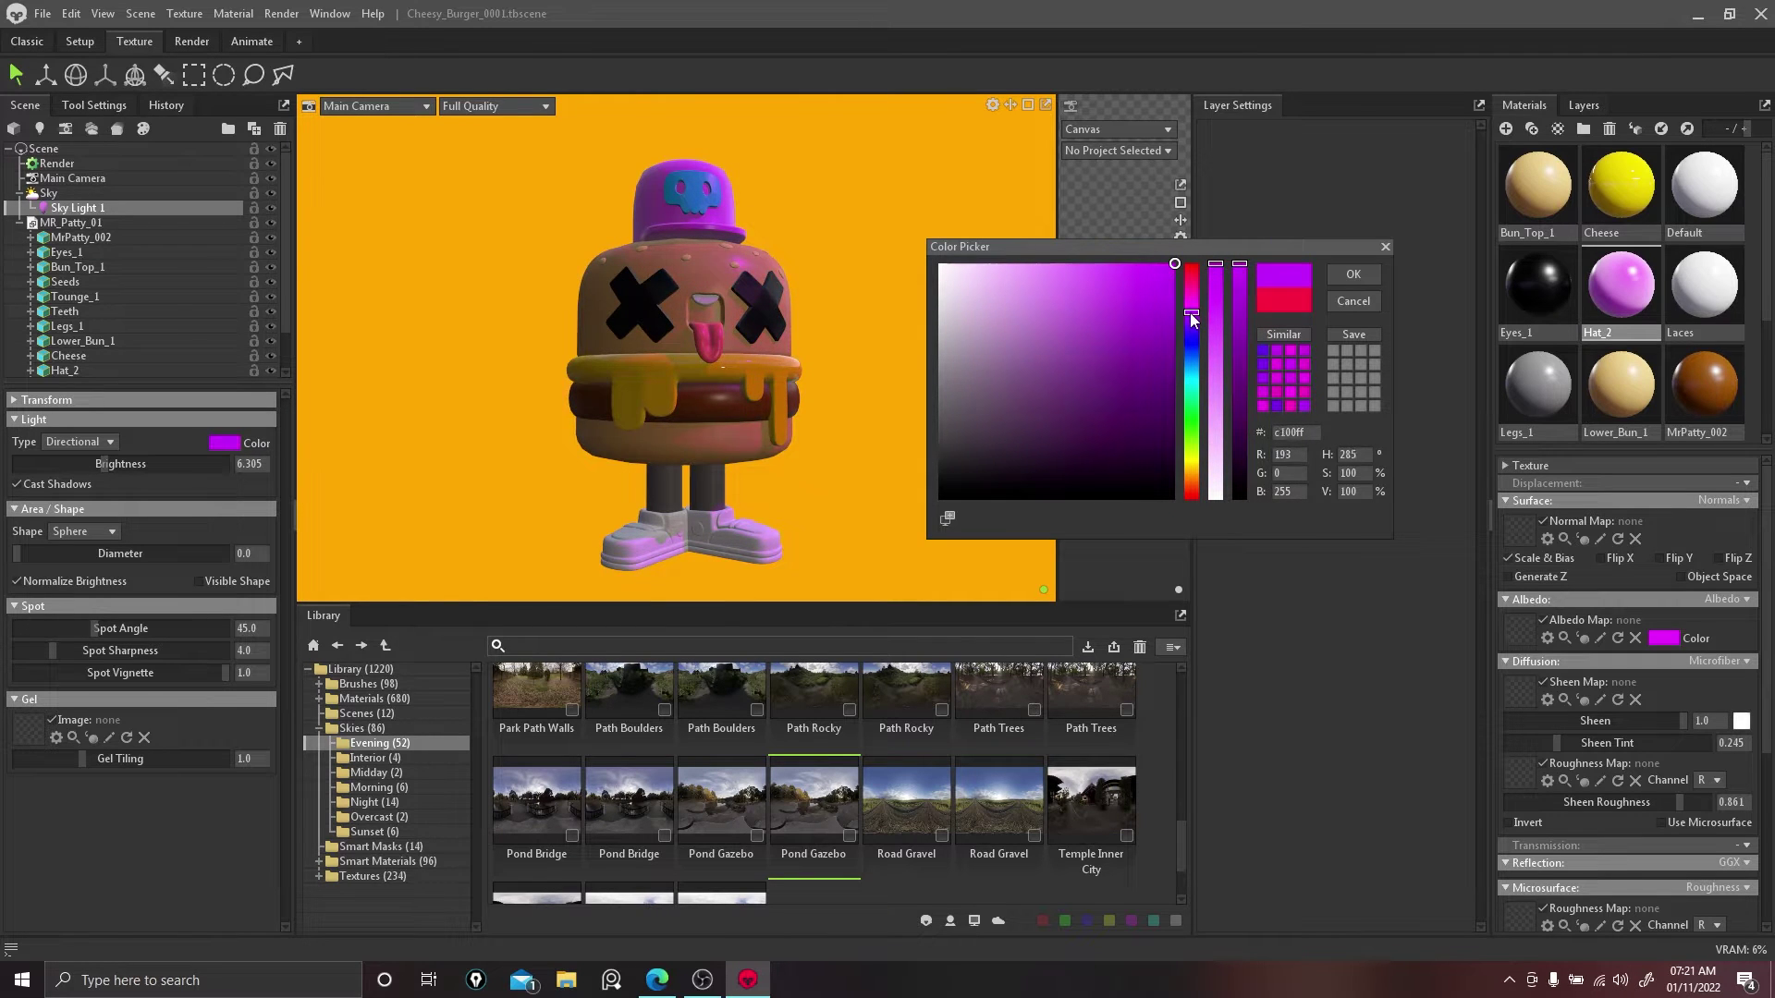
left_click(1349, 276)
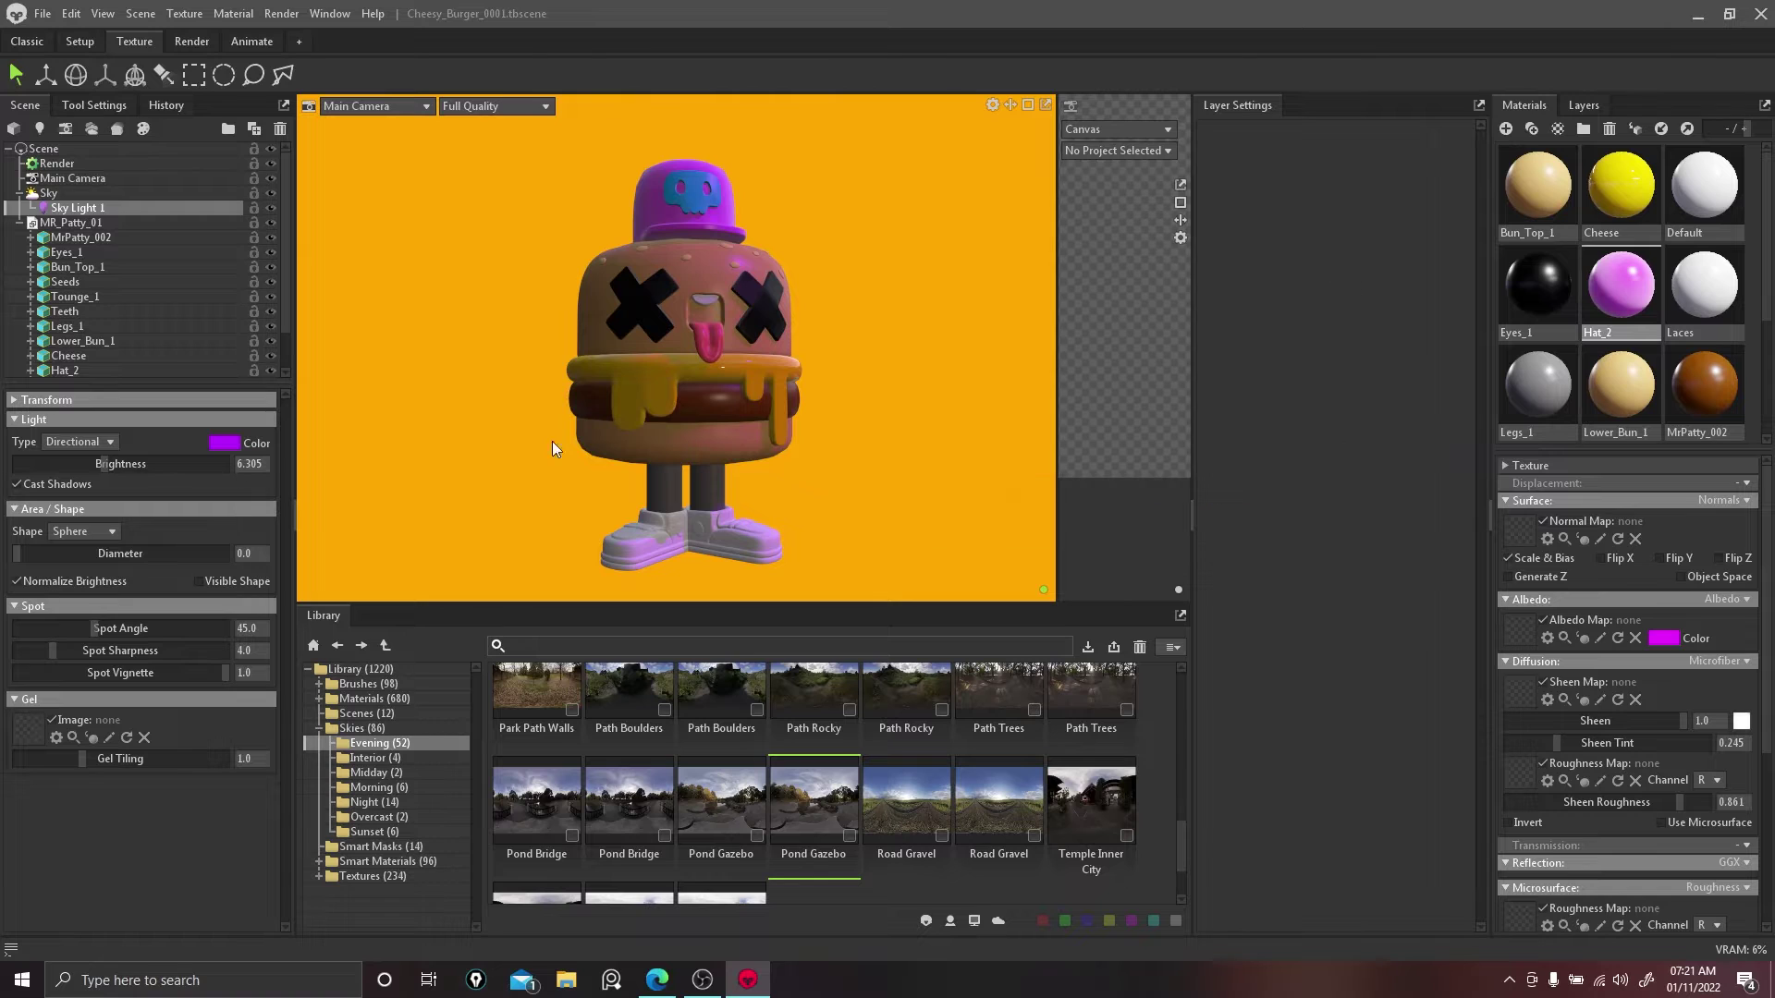
left_click_drag(118, 464, 101, 457)
Step: Add a second child light to the sky image, high on the side opposite the purple light
left_click(48, 192)
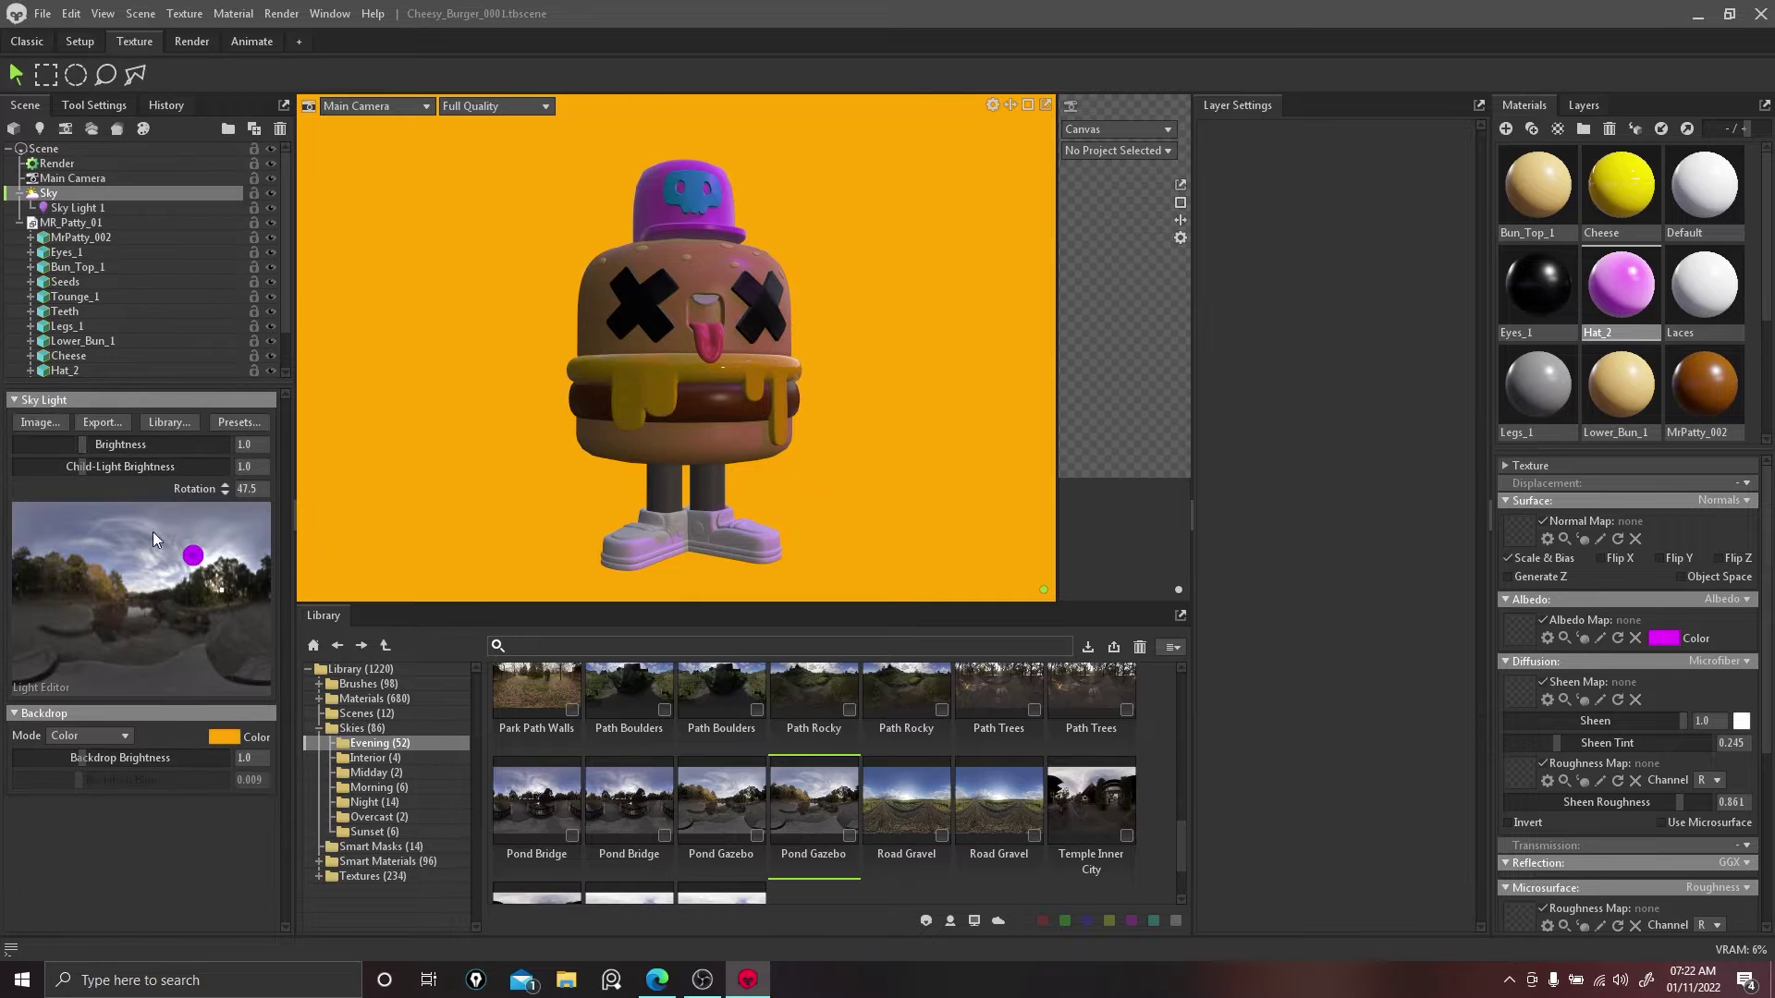
left_click(102, 553)
mouse_move(102, 549)
left_mouse_down()
mouse_move(52, 528)
mouse_move(98, 523)
mouse_move(39, 538)
mouse_move(35, 588)
mouse_move(40, 530)
mouse_move(87, 541)
mouse_move(59, 534)
left_mouse_up()
Step: Set Sky Light 2's brightness to 6.504 and its color to warm yellow, ffd66a
left_click(78, 223)
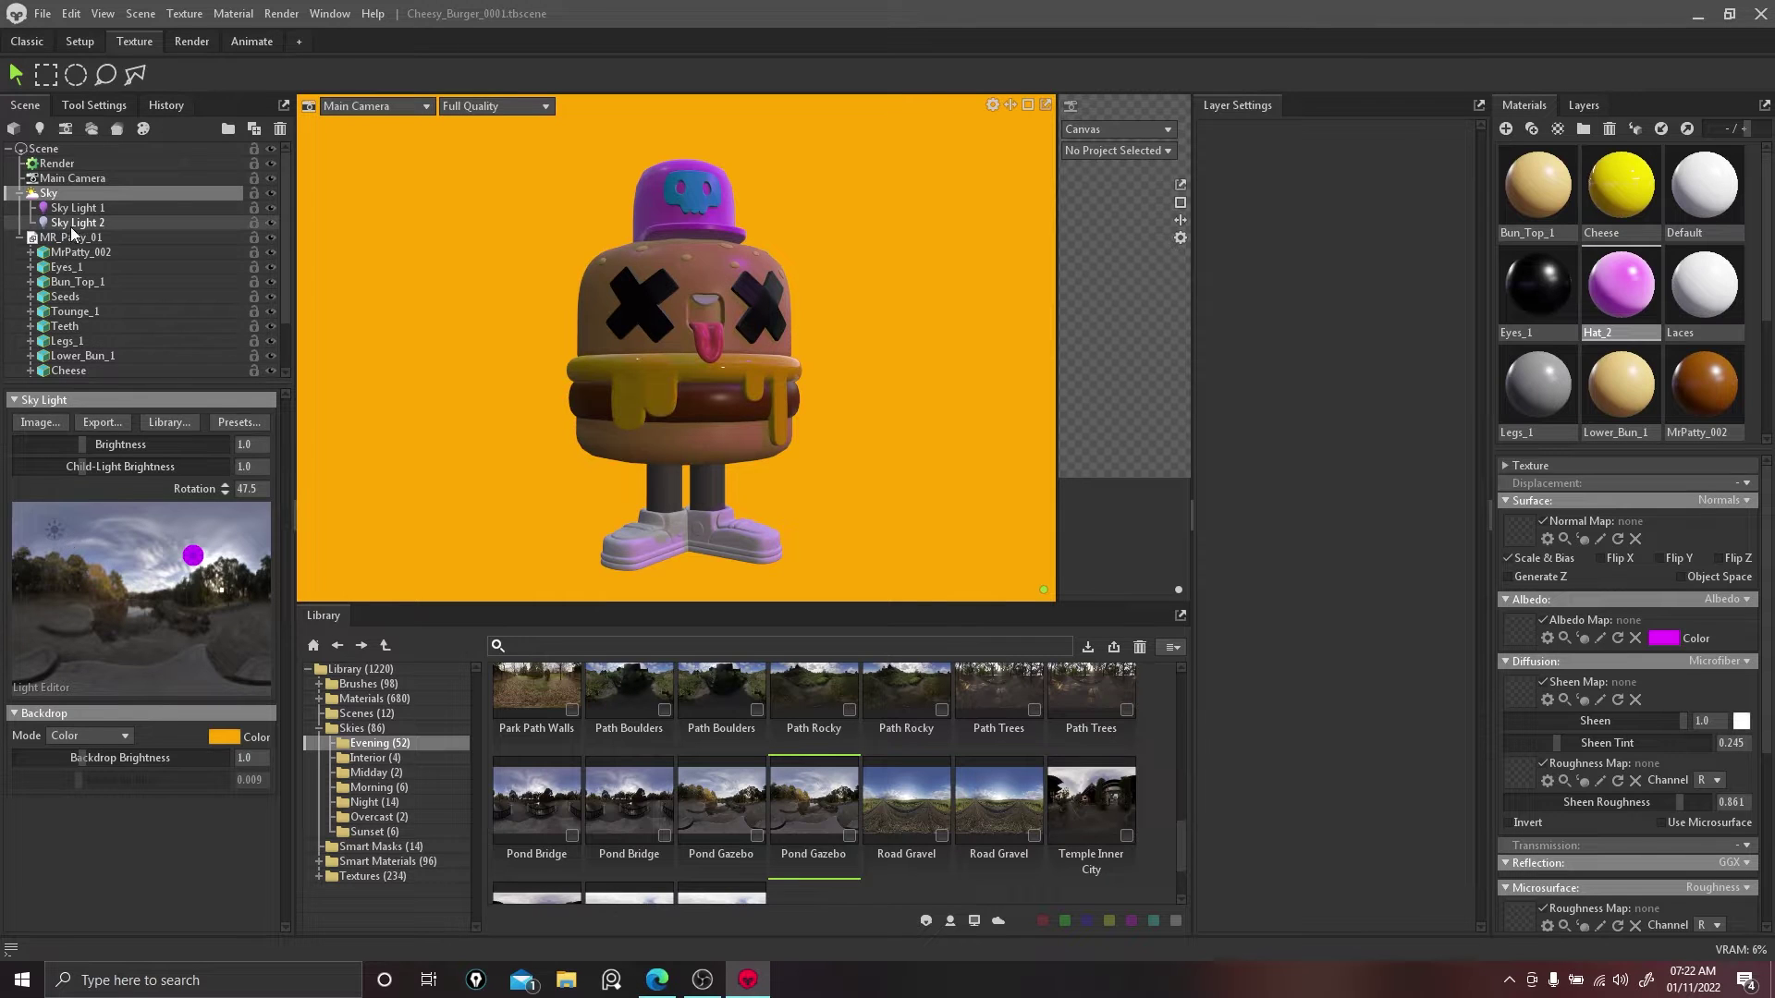
mouse_move(92, 464)
left_mouse_down()
mouse_move(125, 464)
mouse_move(105, 464)
left_mouse_up()
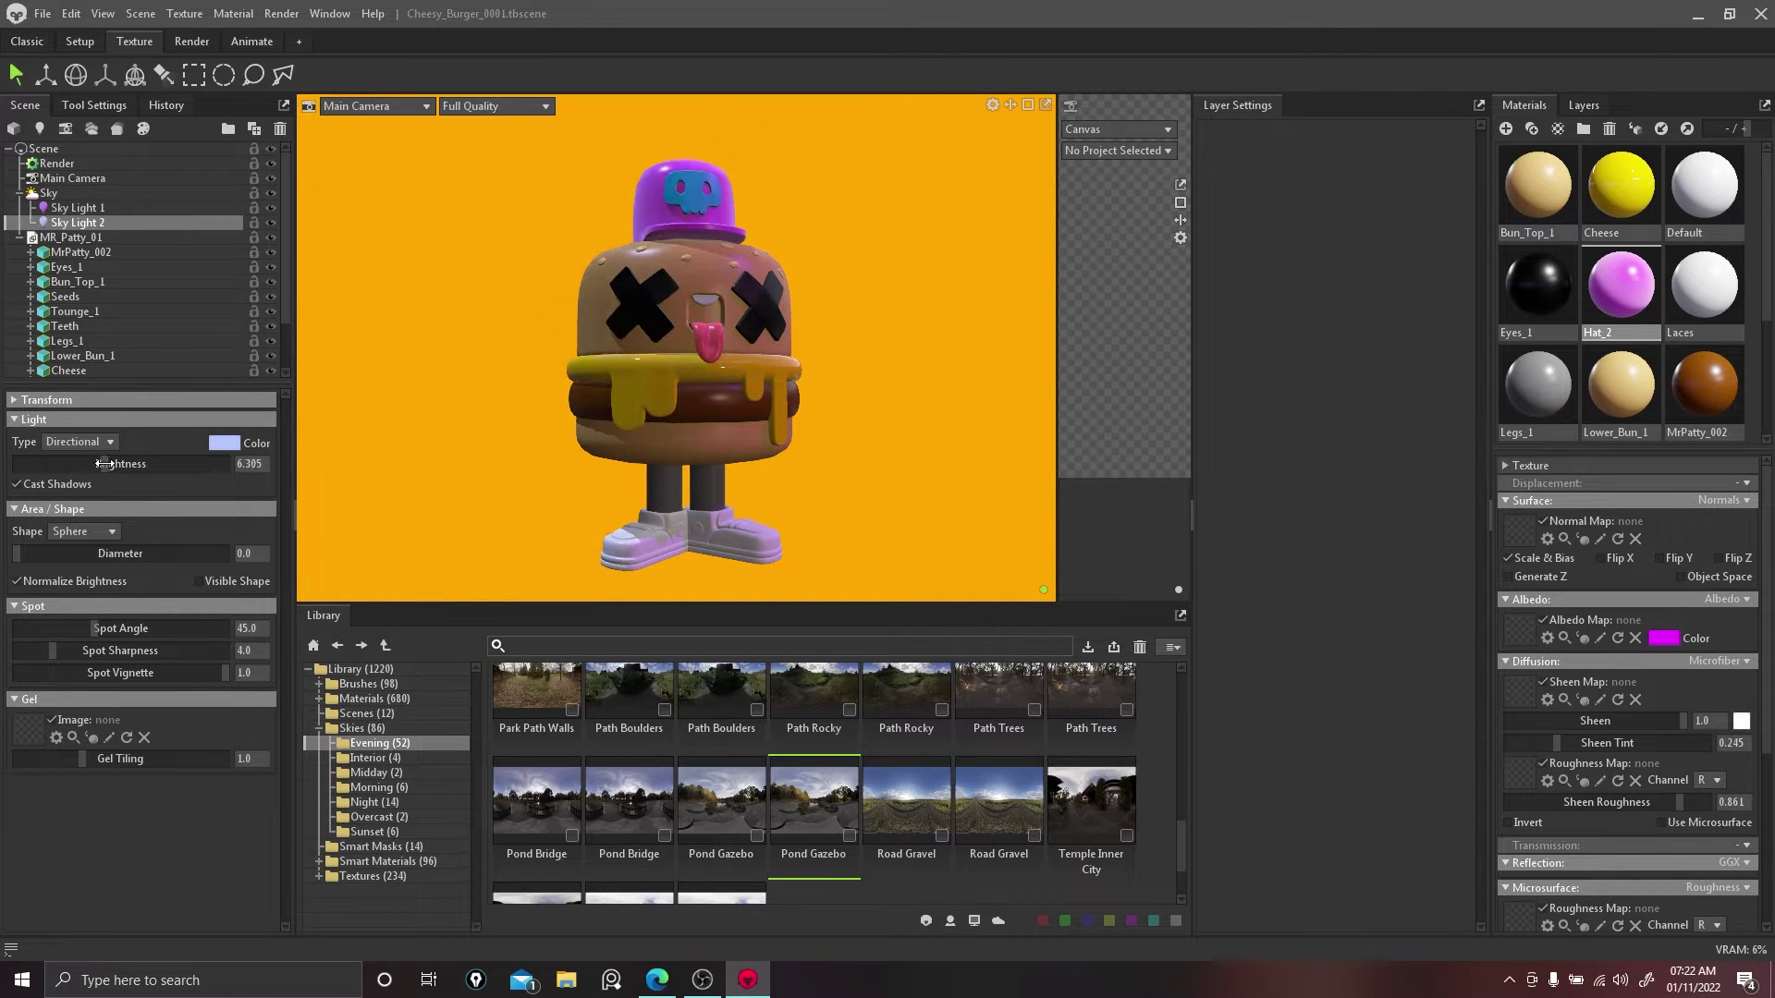
left_click(224, 443)
mouse_move(1192, 446)
left_mouse_down()
mouse_move(1220, 257)
mouse_move(1228, 364)
left_mouse_up()
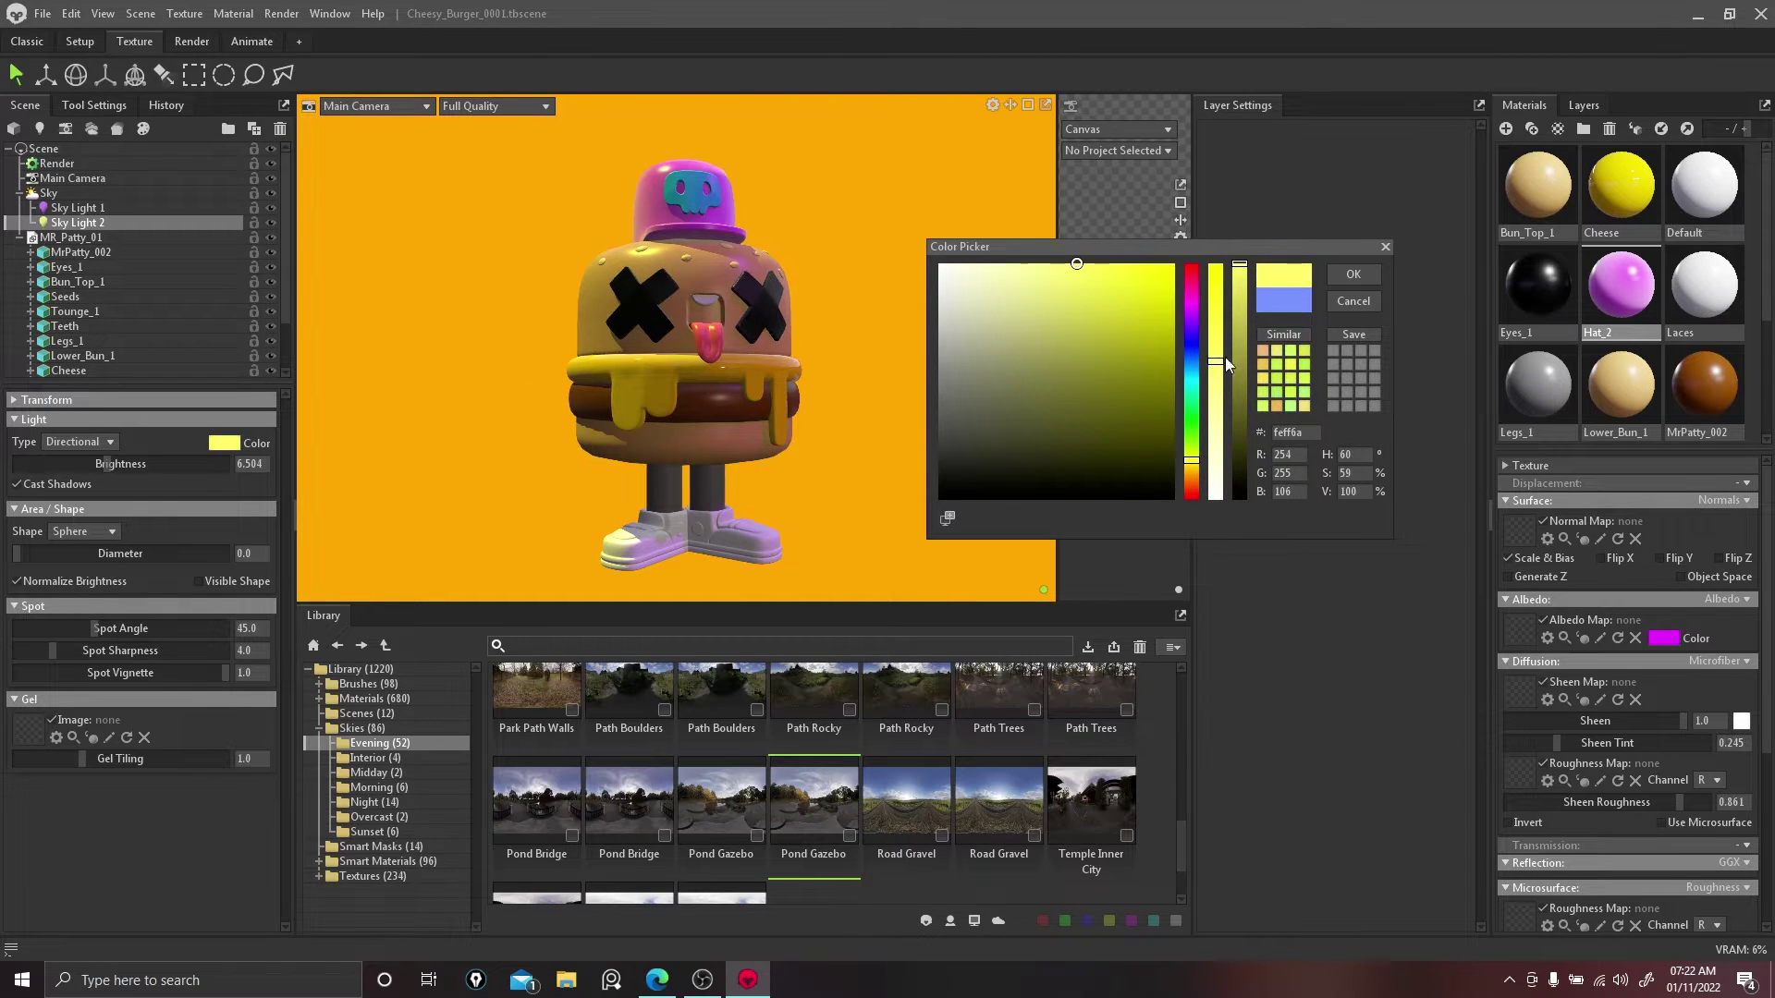
left_click_drag(1201, 462, 1196, 471)
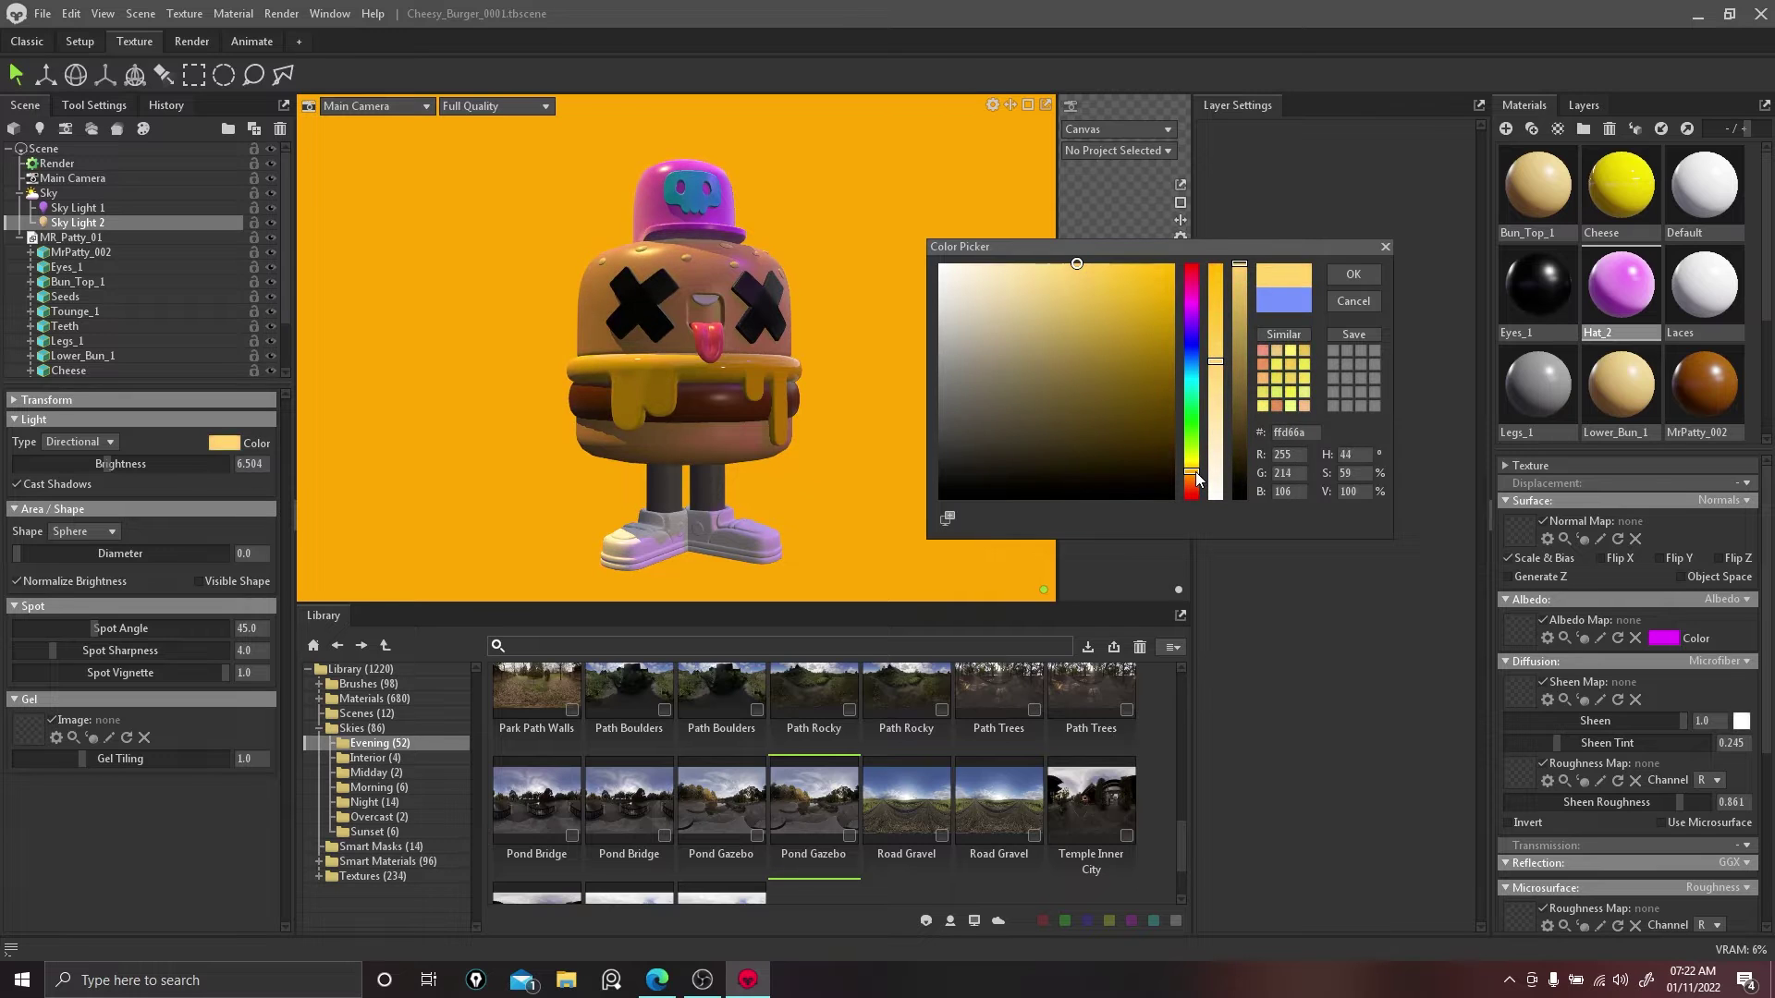
left_click(1363, 300)
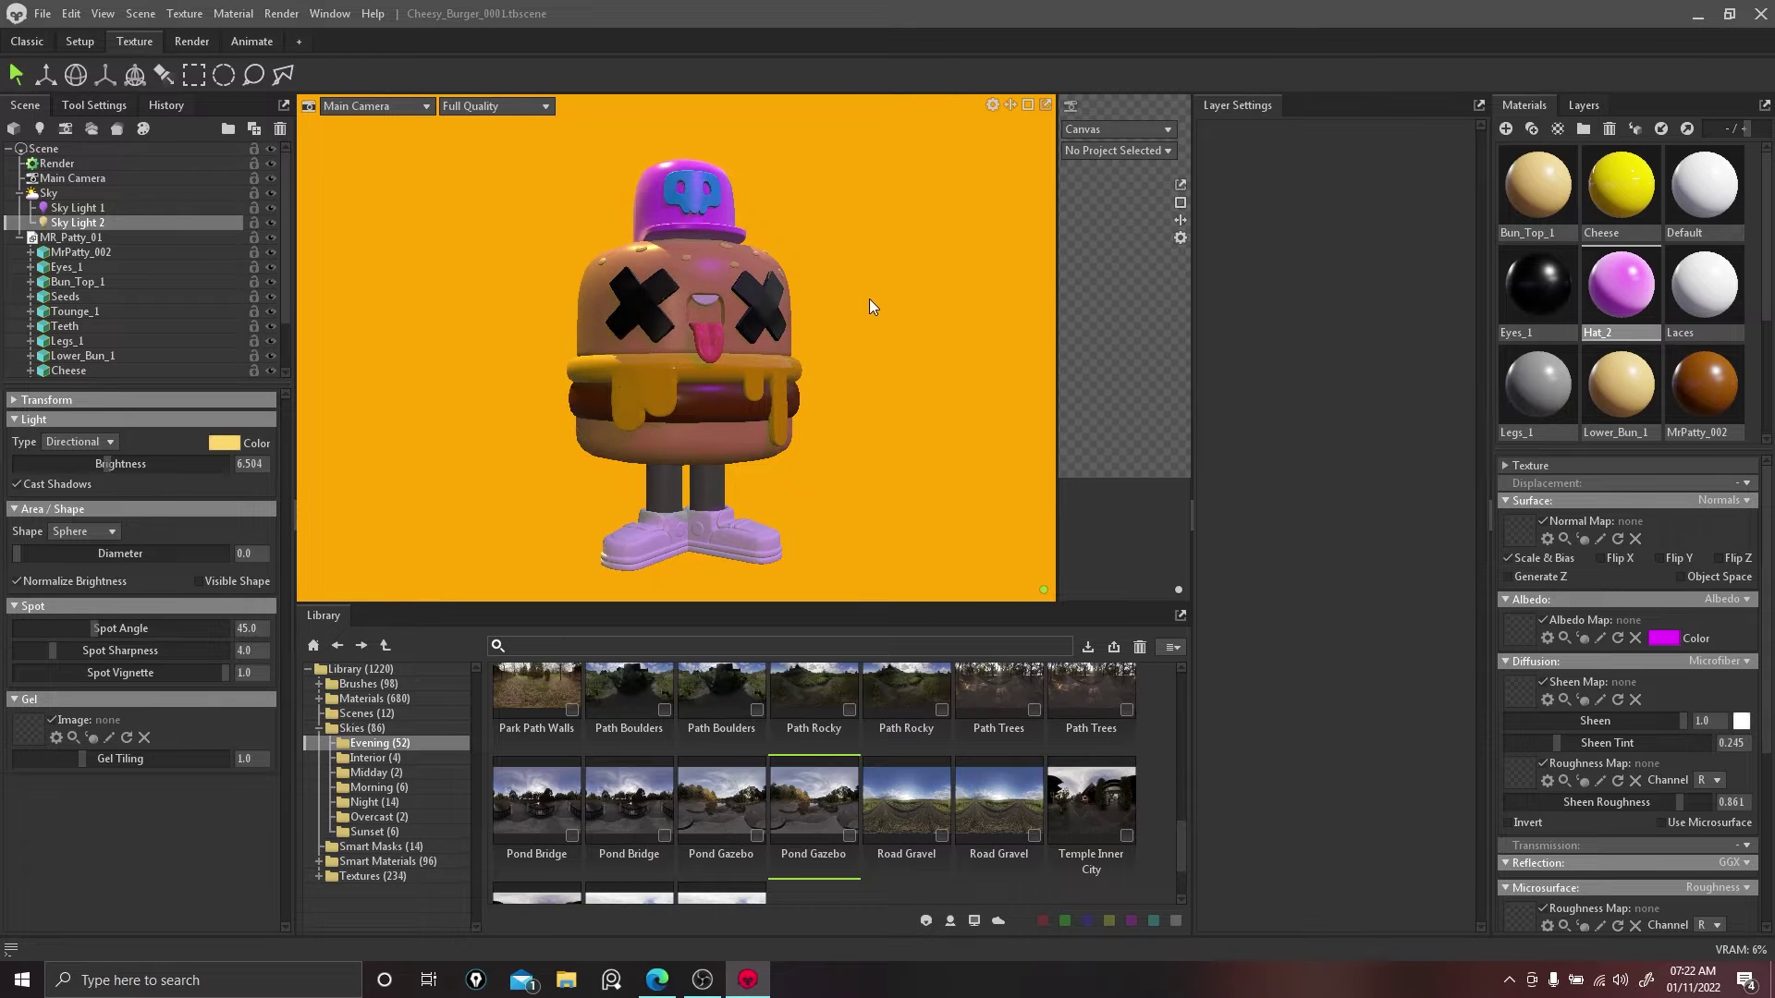
mouse_move(908, 319)
left_mouse_down()
mouse_move(915, 358)
mouse_move(904, 318)
left_mouse_up()
Step: Try ray tracing in the render settings and switch it off again
left_click(64, 163)
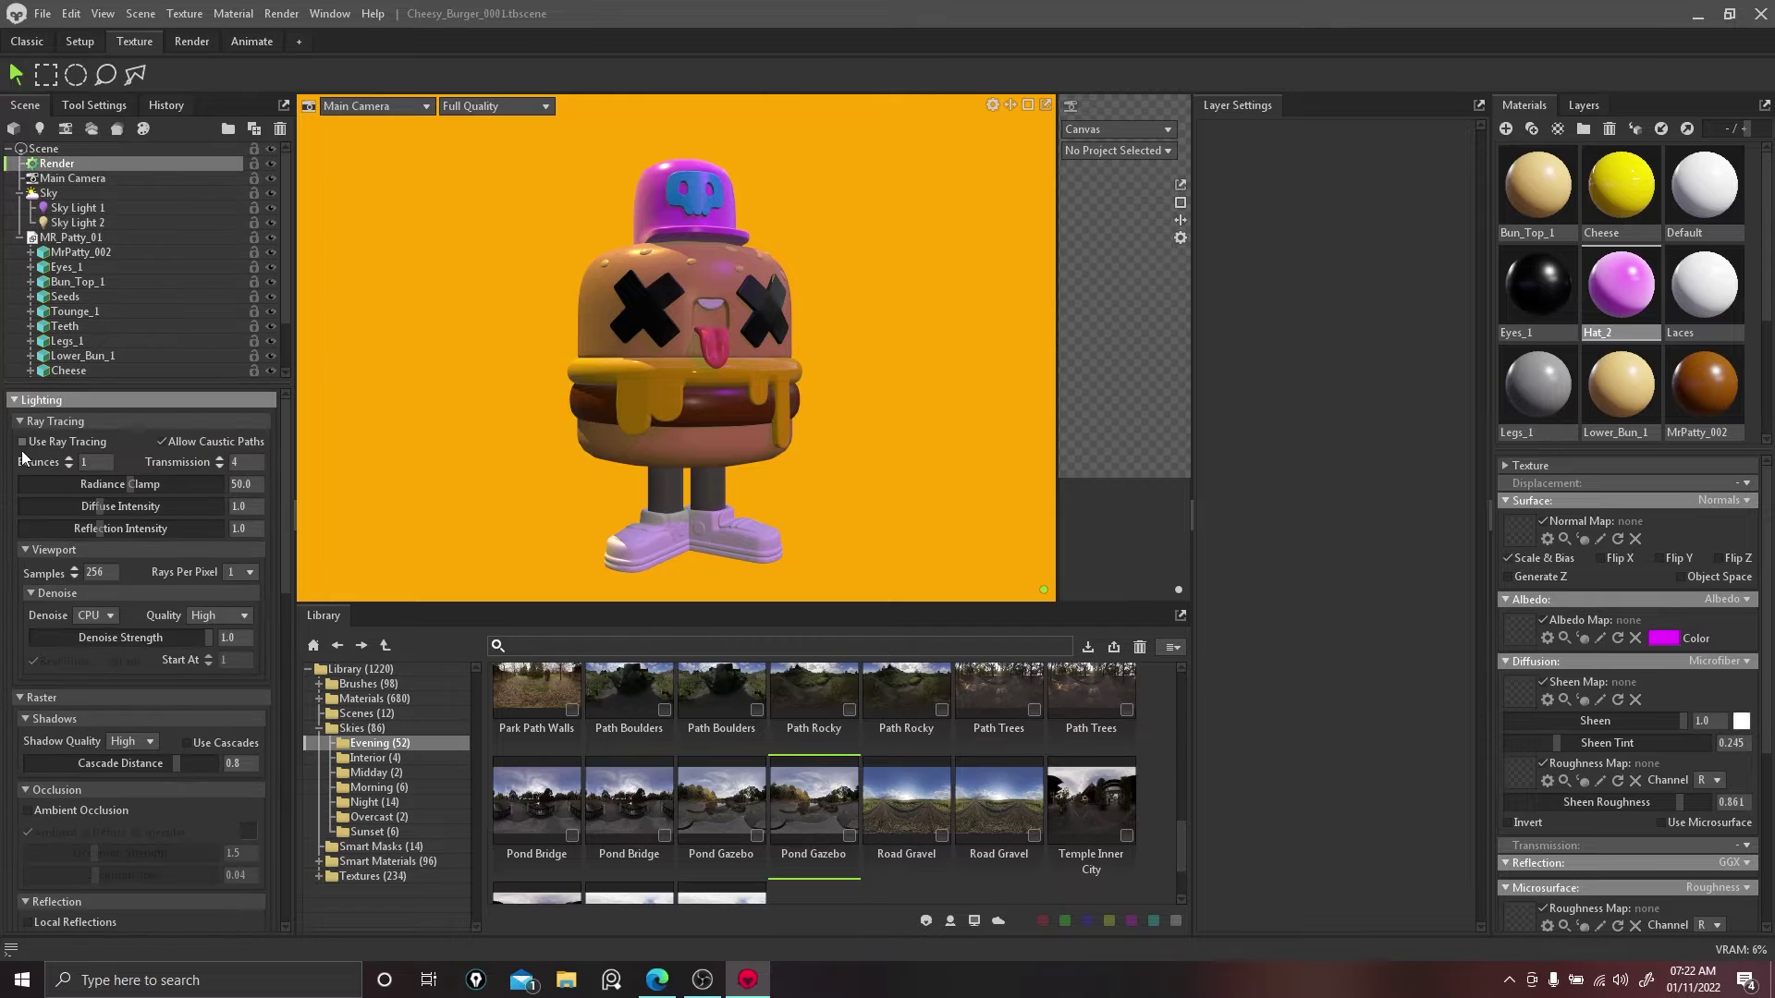
left_click(25, 443)
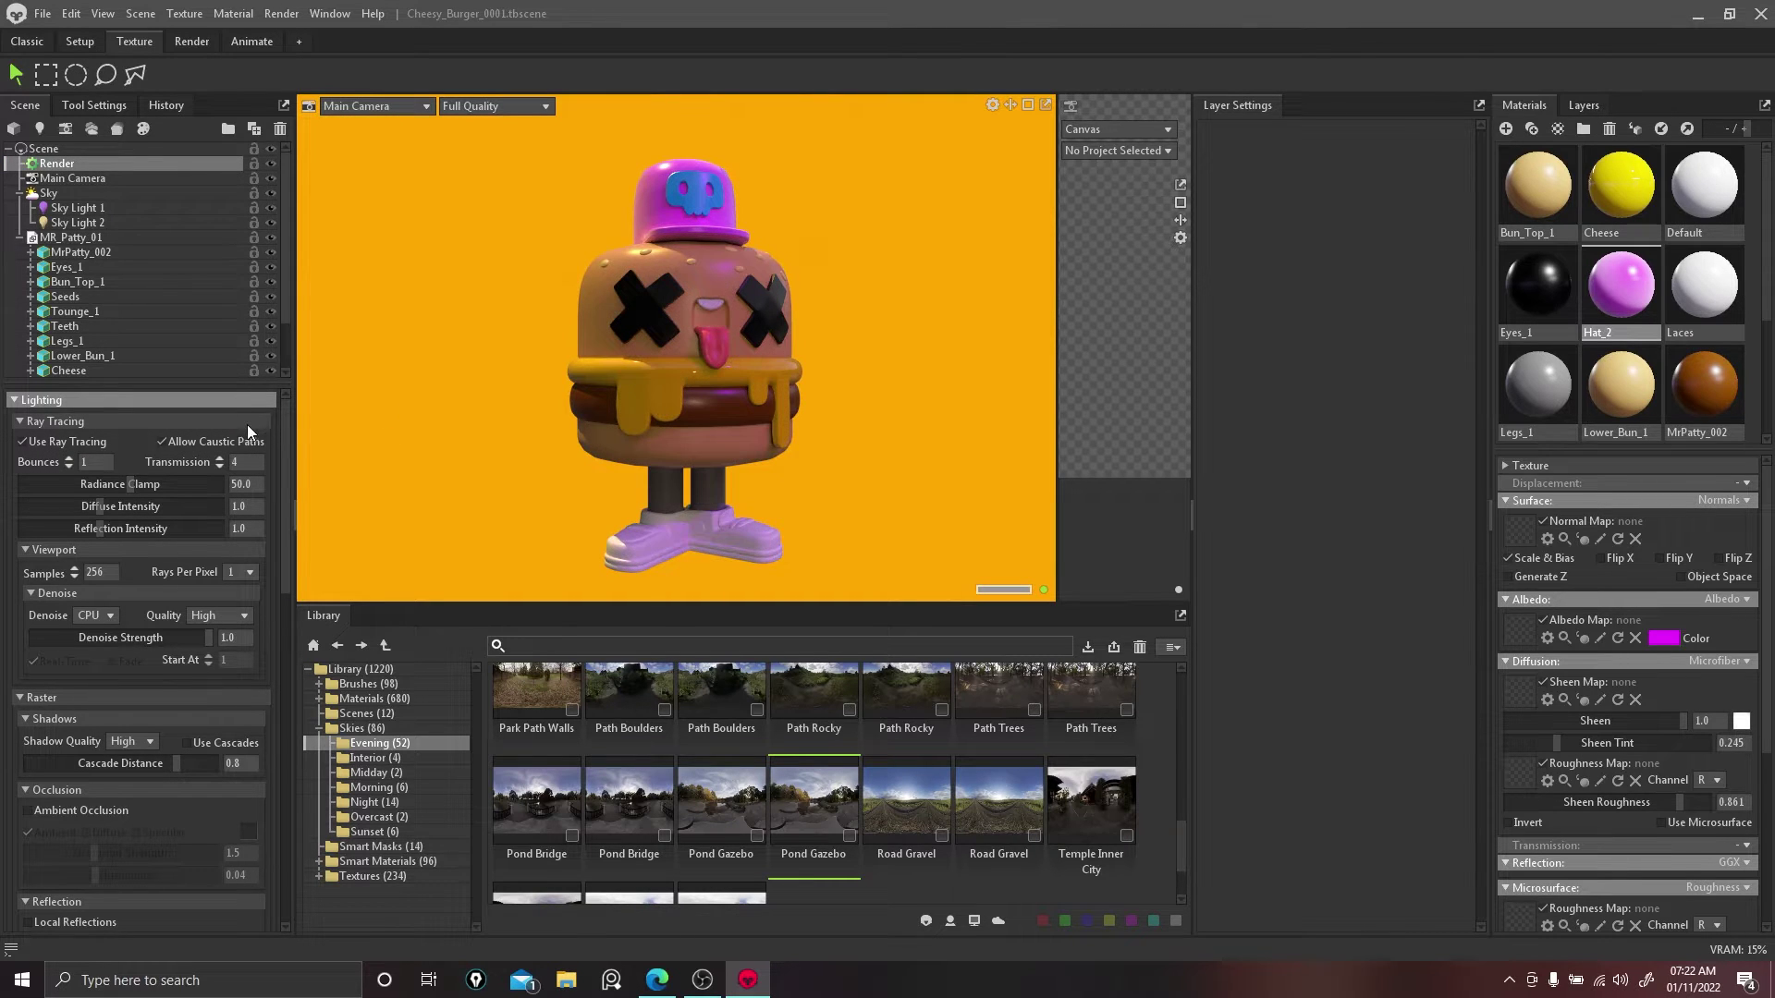
left_click(29, 441)
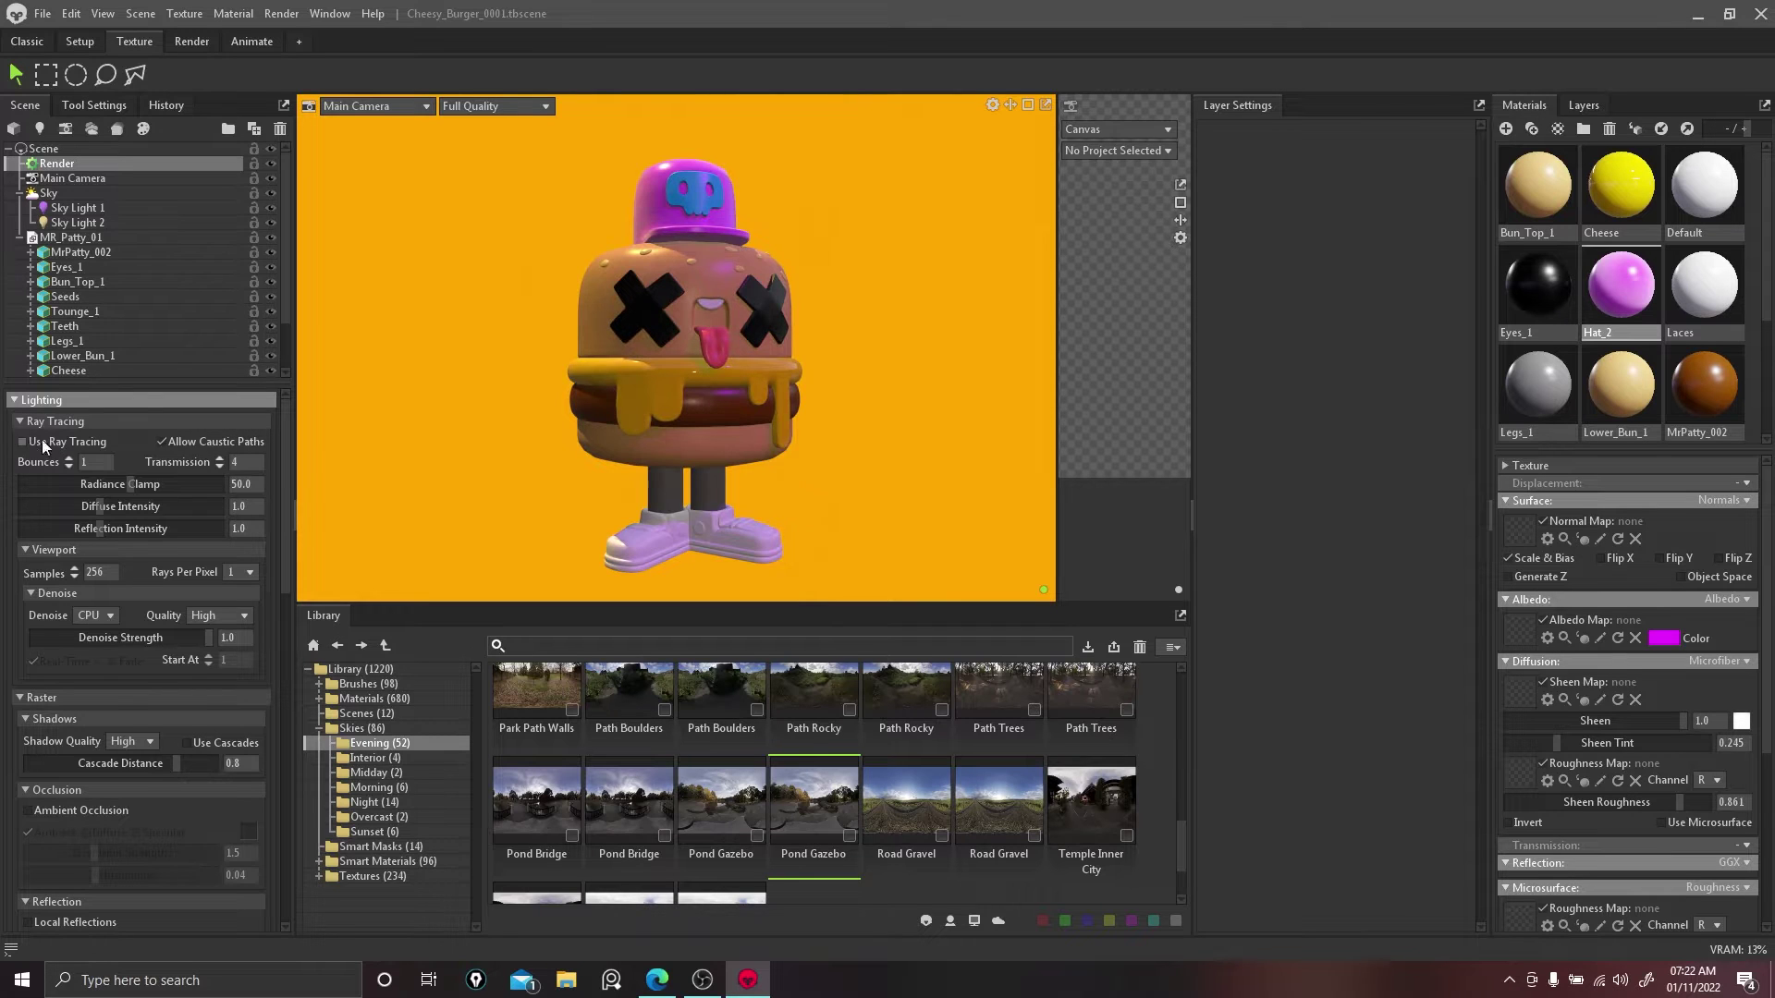
Step: Add a shadow catcher beneath the character and enable ray tracing in the render settings
left_click(140, 13)
mouse_move(277, 37)
left_click(346, 150)
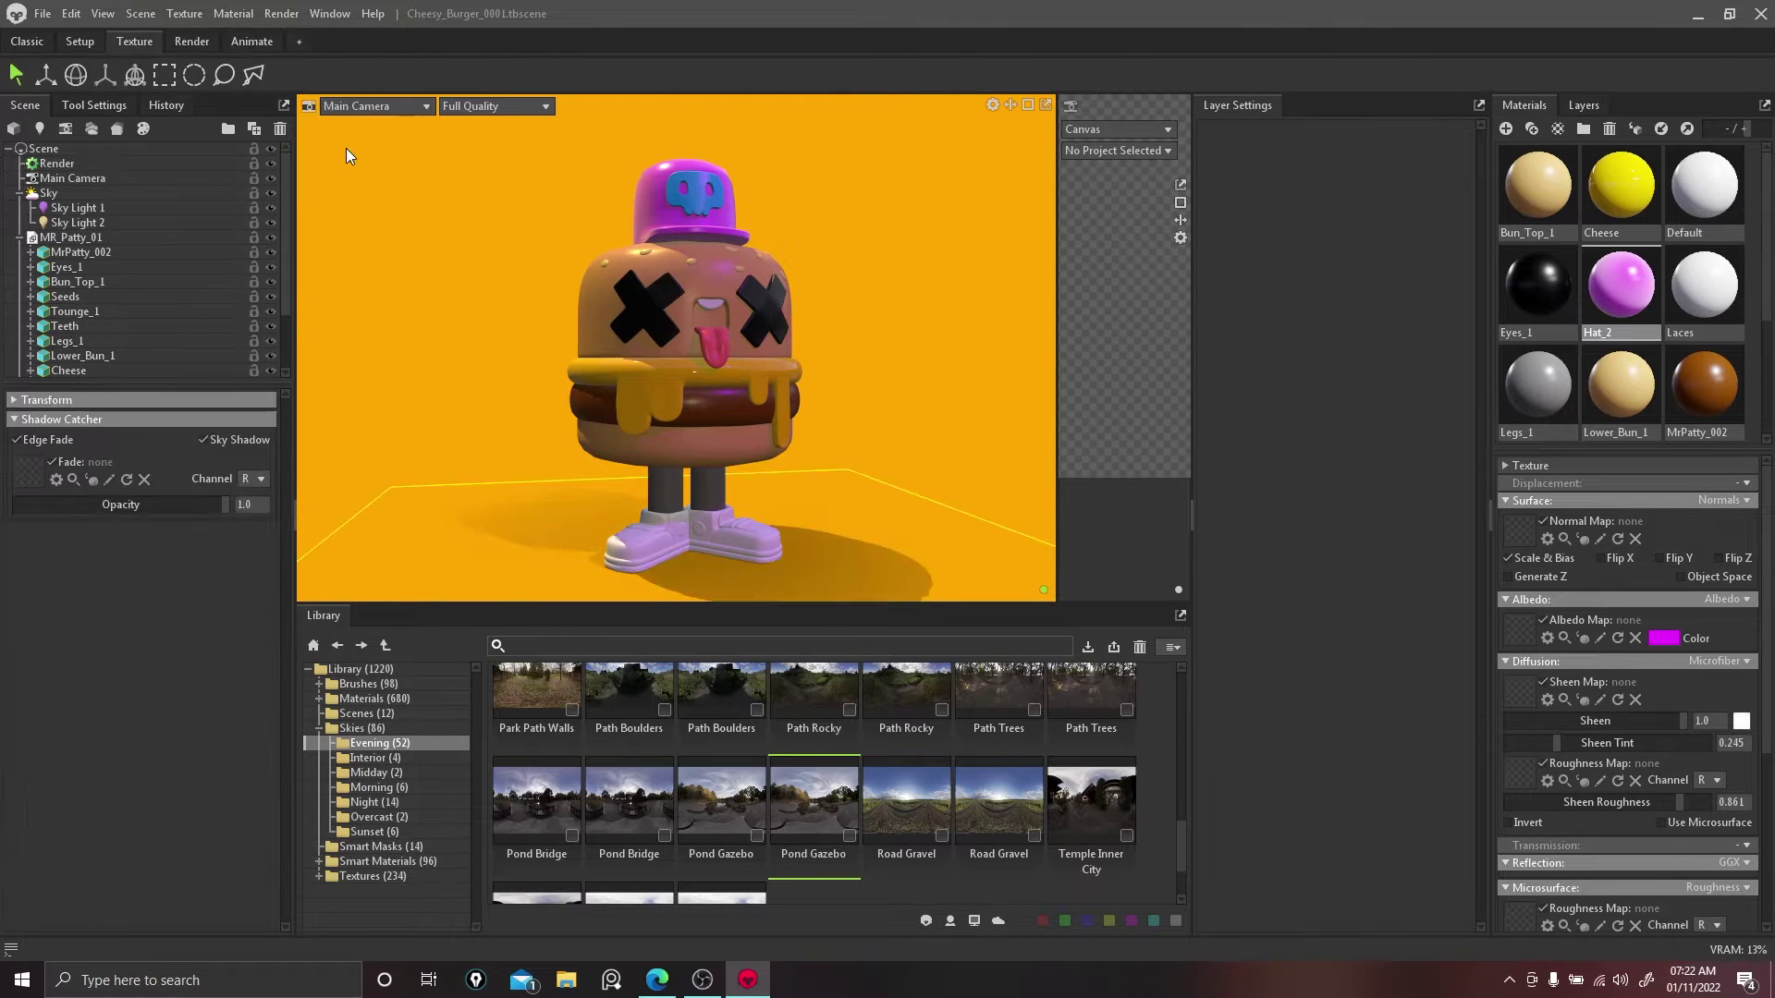
left_click_drag(796, 325, 845, 353)
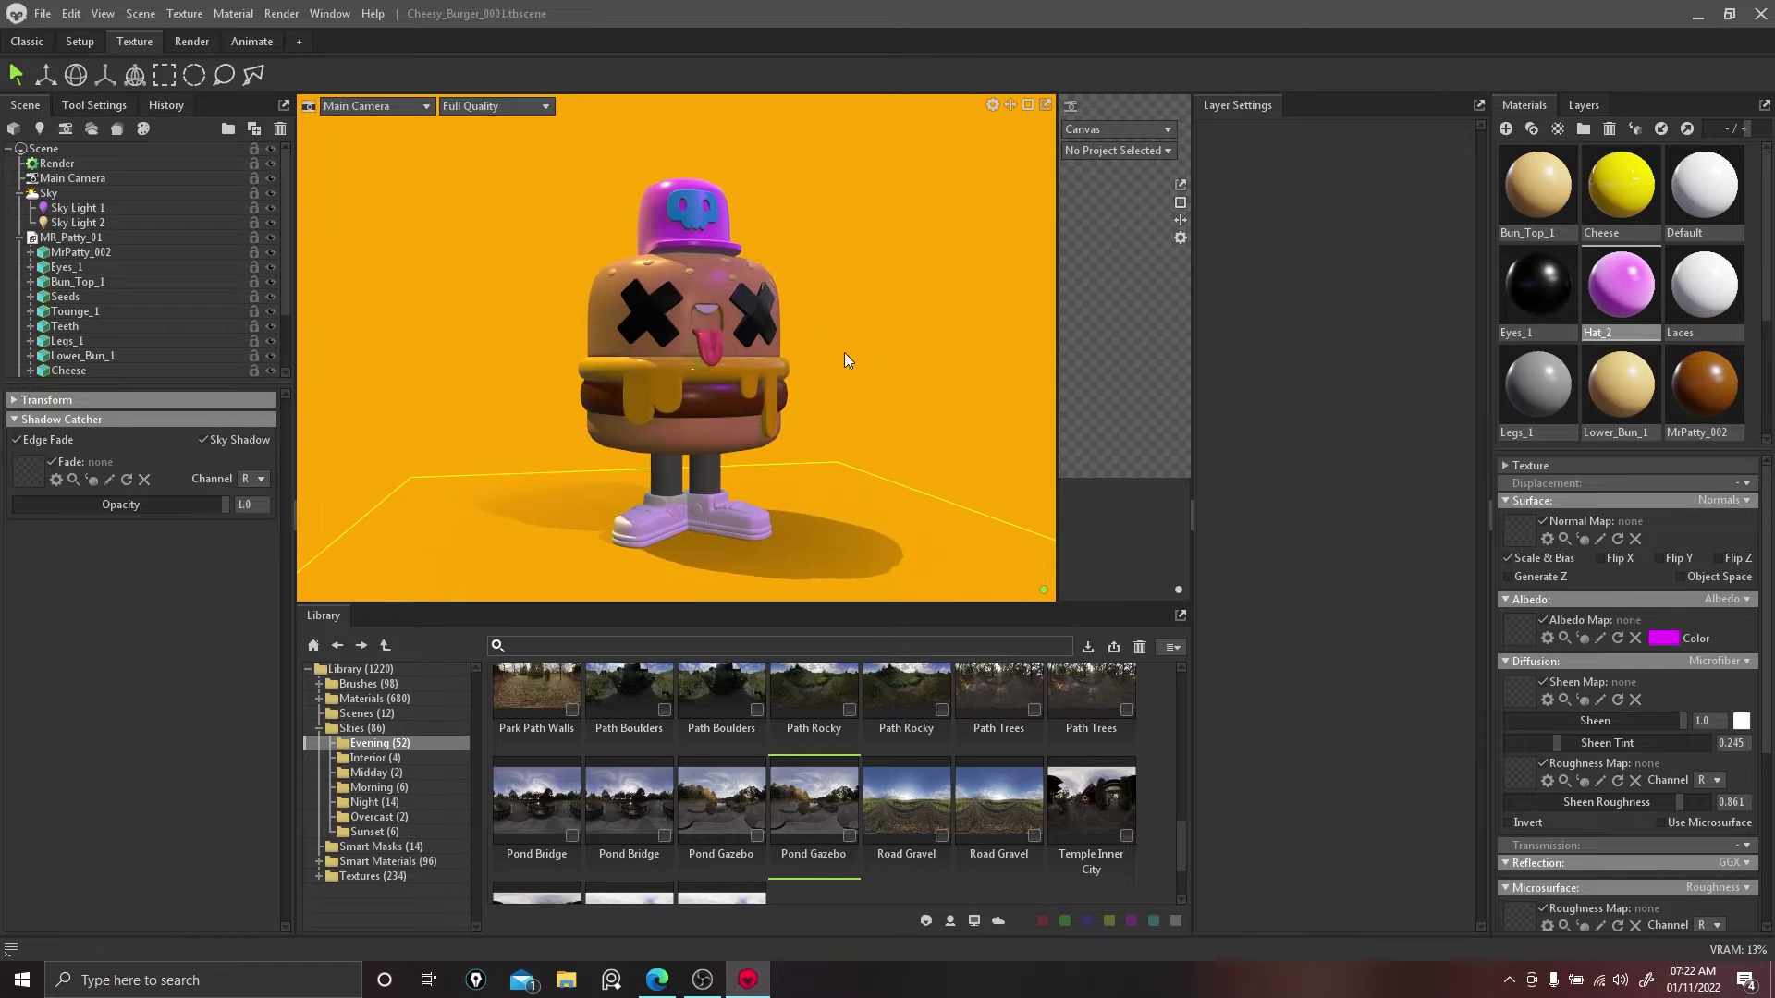
left_click(56, 163)
left_click(23, 442)
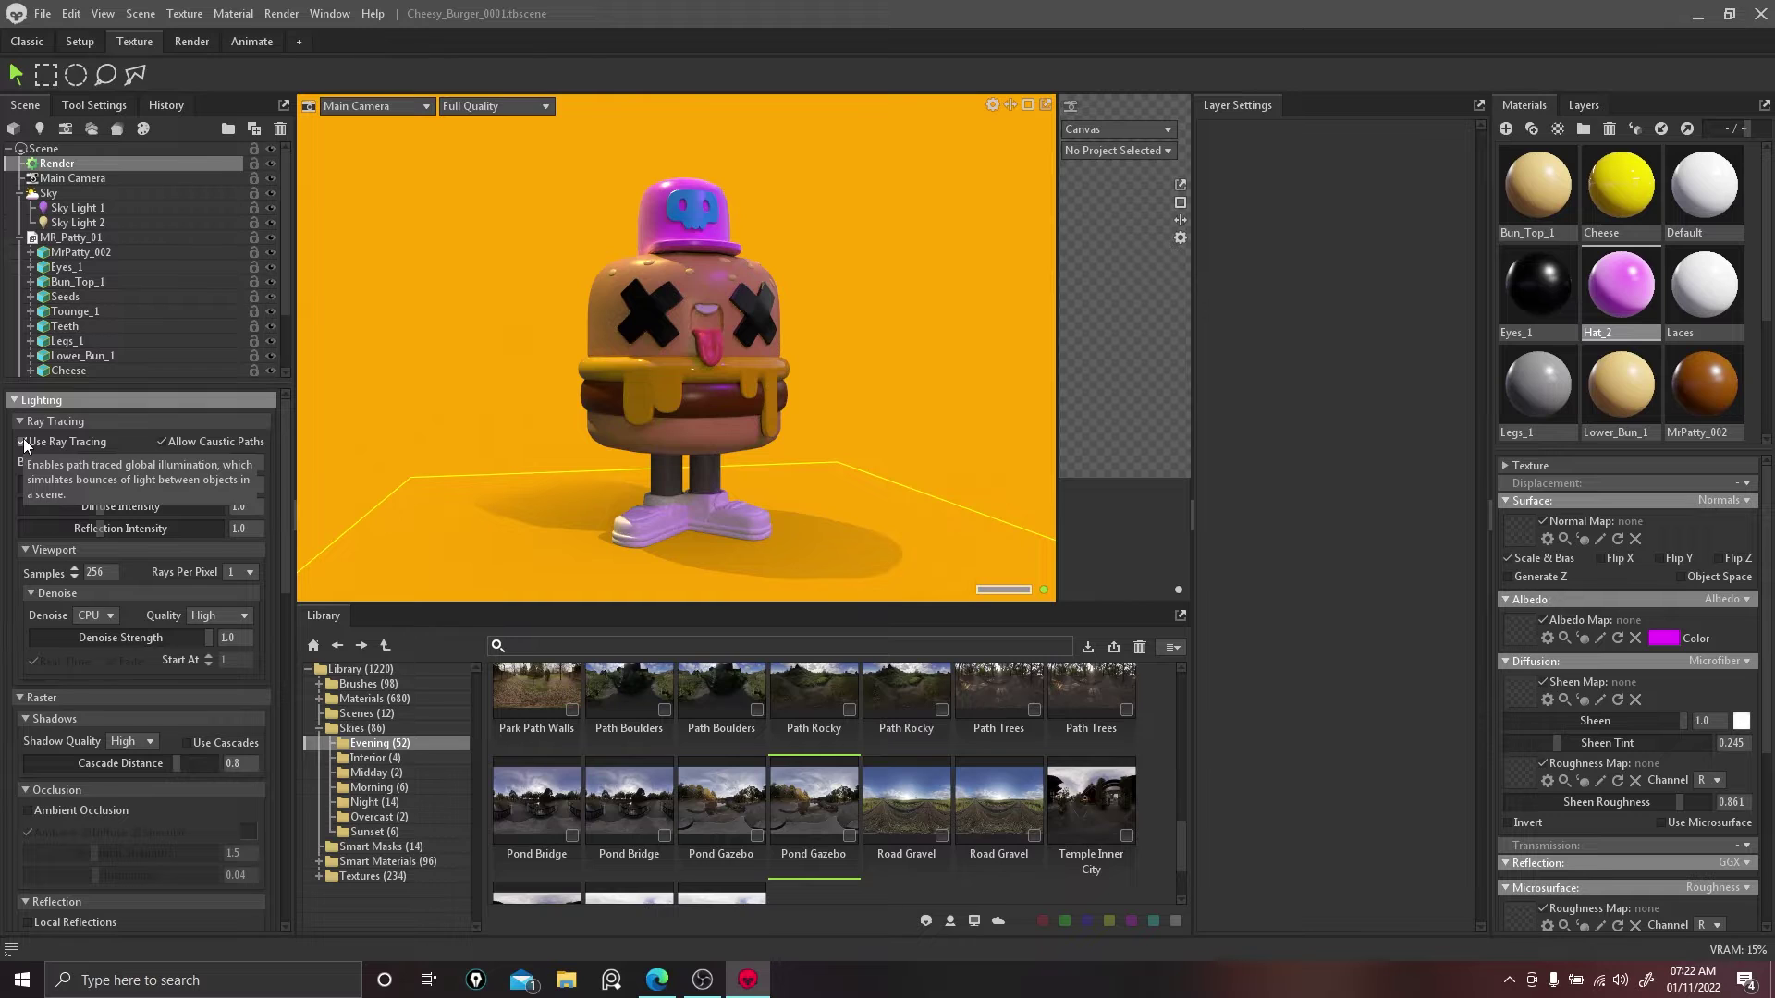
Step: Set Sky Light 2's spot angle to 52.57 and its spot sharpness to 11.9
left_click(93, 225)
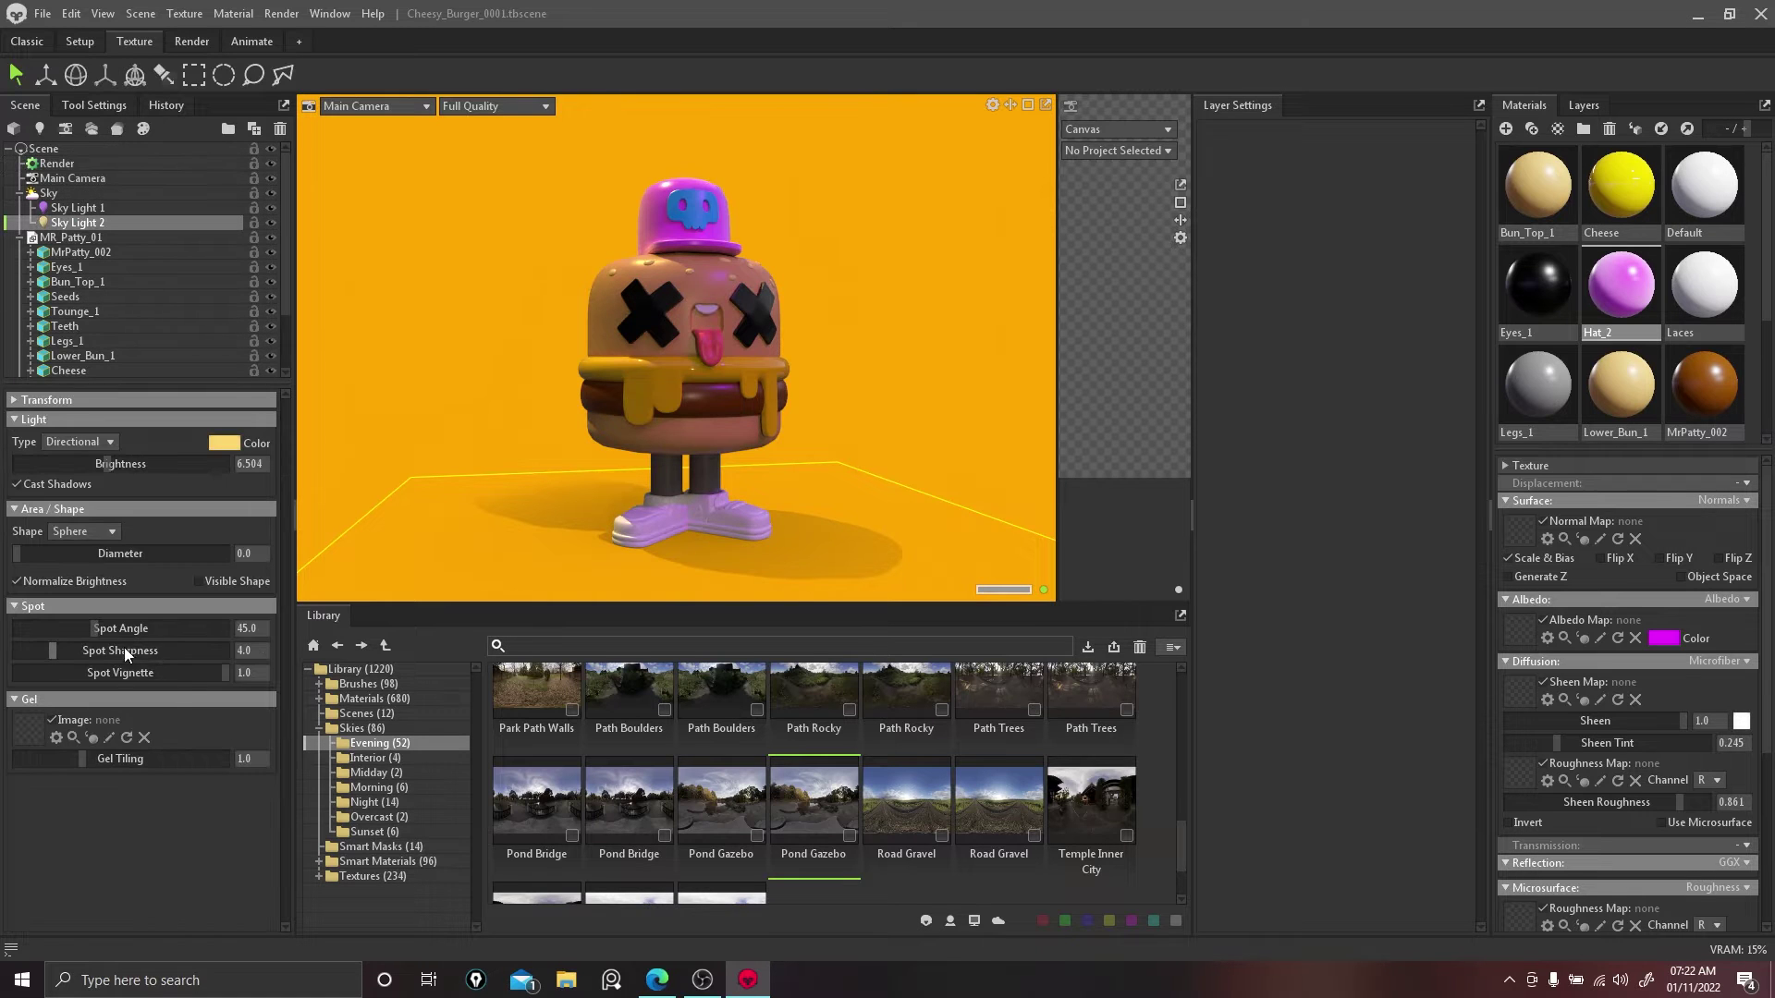
left_click_drag(93, 629, 222, 670)
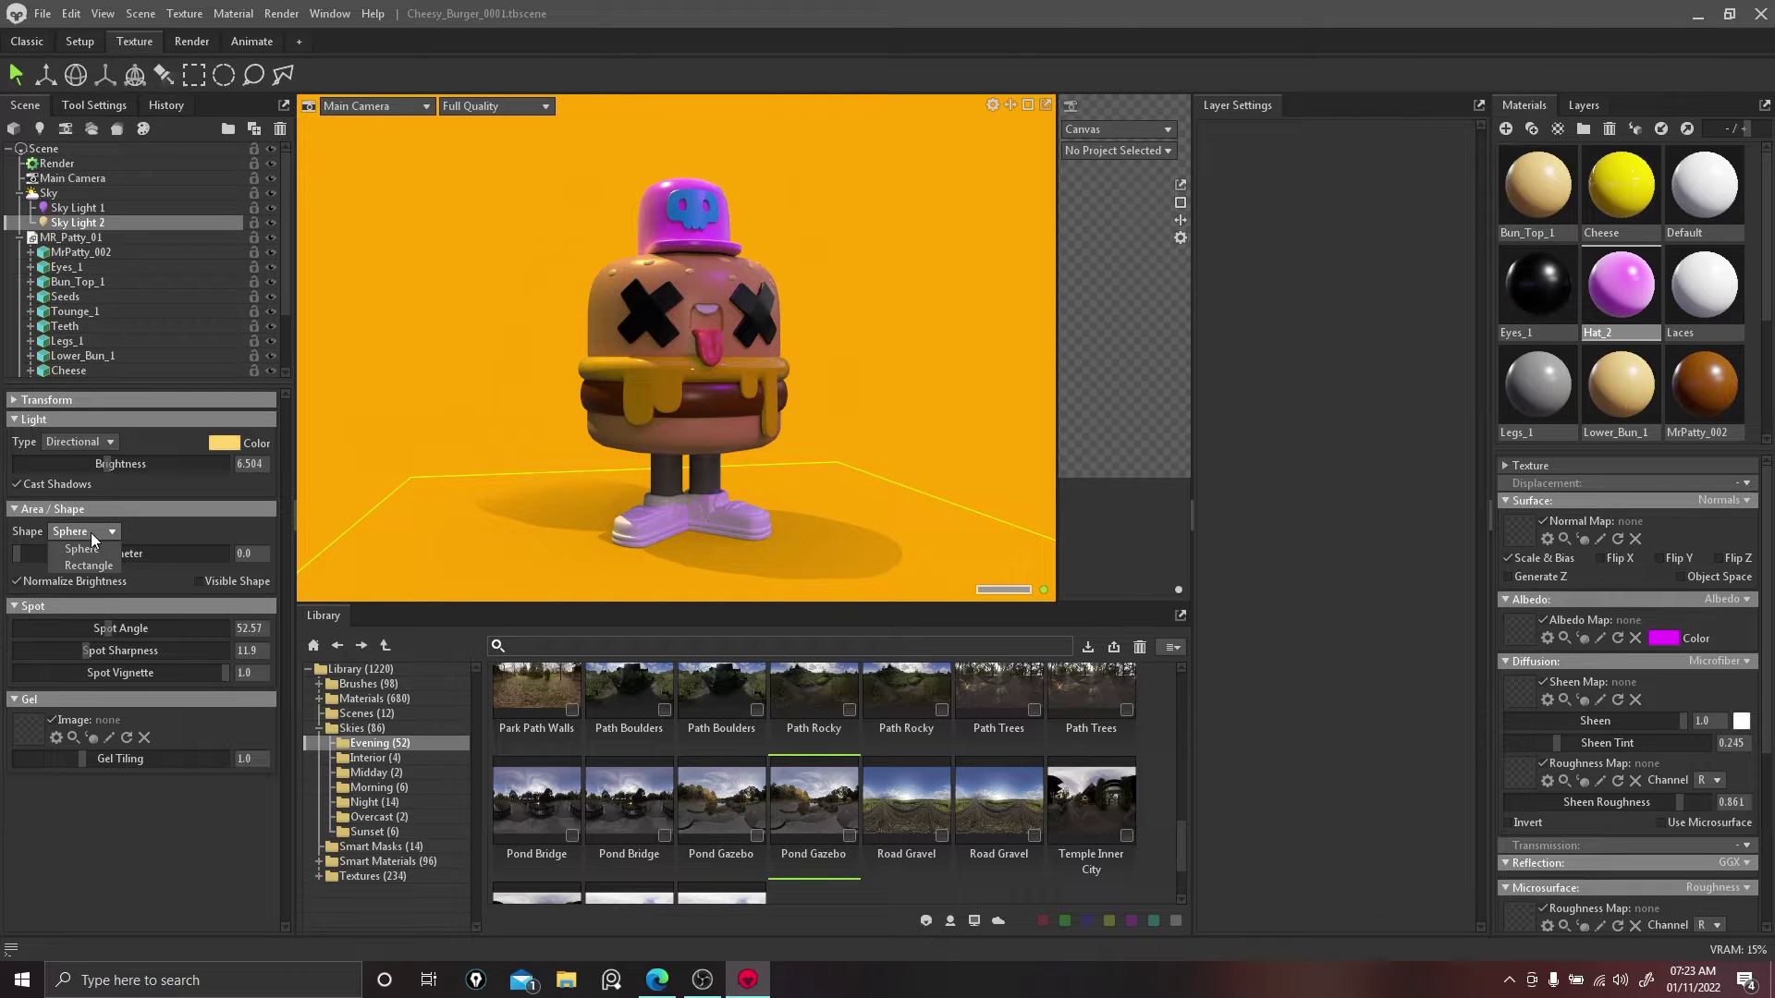
Step: Try the Rectangle shape on Sky Light 2, return it to Sphere and disable its shadow casting
left_click(78, 547)
left_click(88, 567)
left_click(82, 549)
mouse_move(38, 555)
left_mouse_down()
mouse_move(65, 553)
mouse_move(48, 554)
left_mouse_up()
left_click(39, 486)
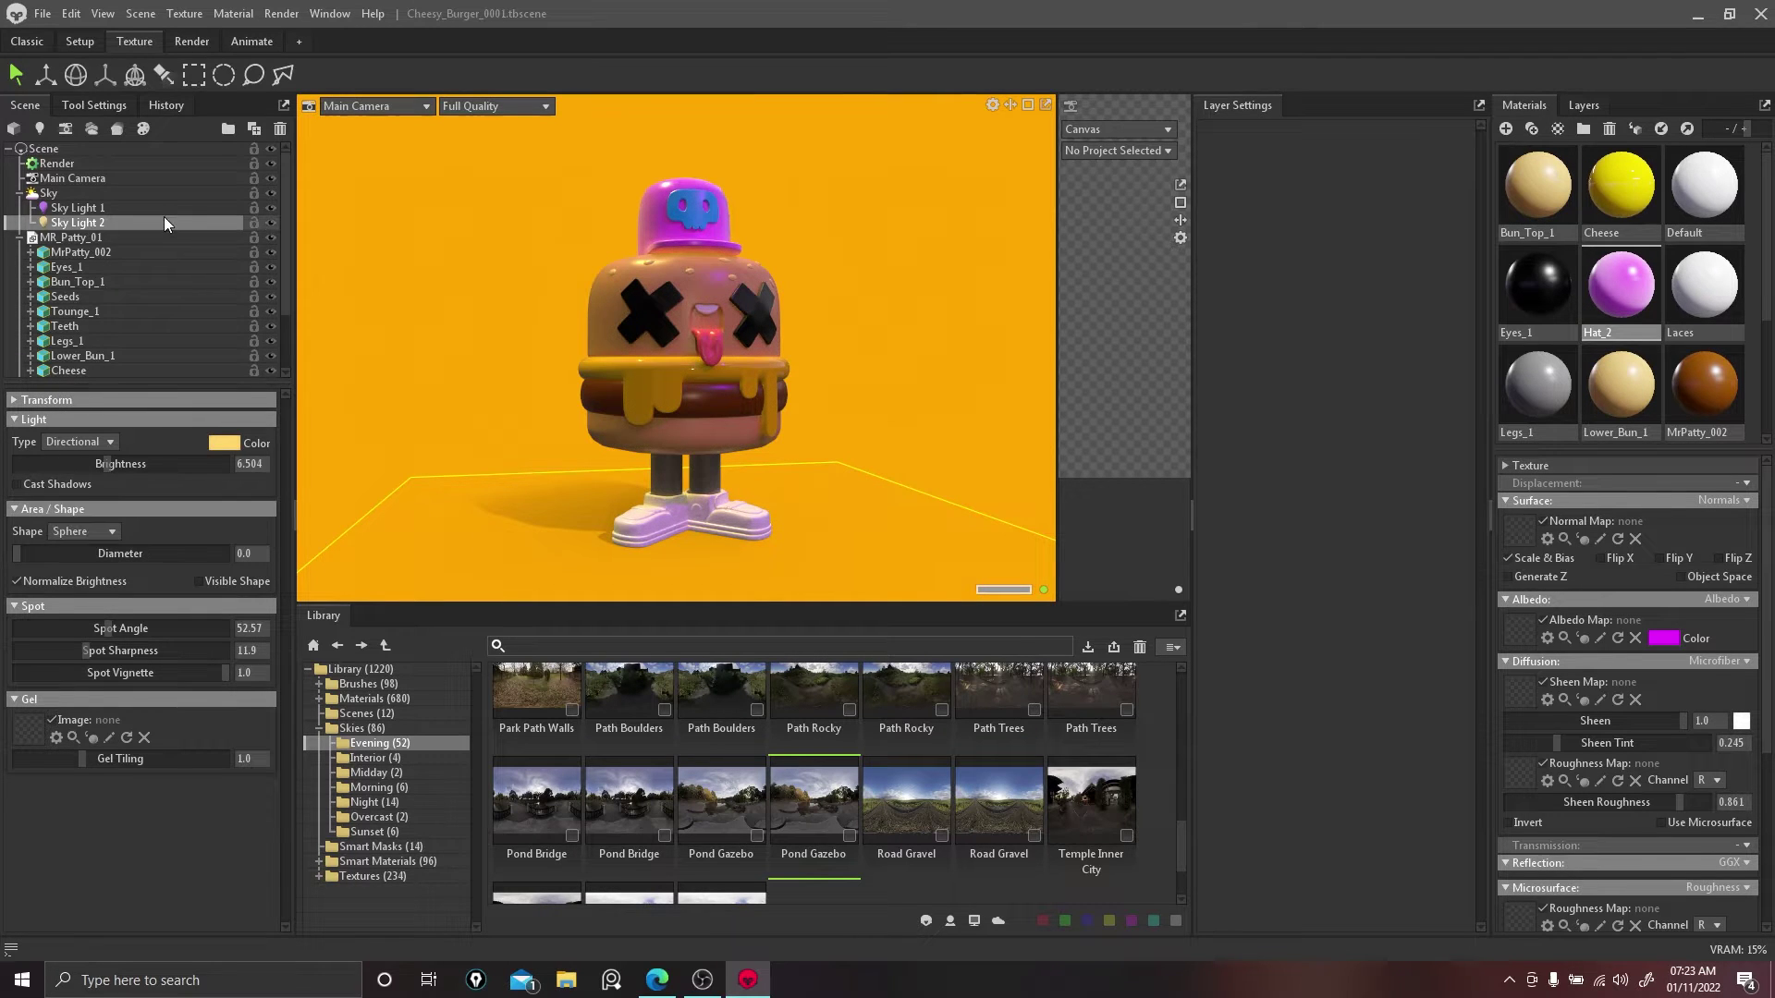
Step: Set Sky Light 1's brightness to 6.239, spot angle to 0.0 and spot sharpness to 2.52
left_click(107, 209)
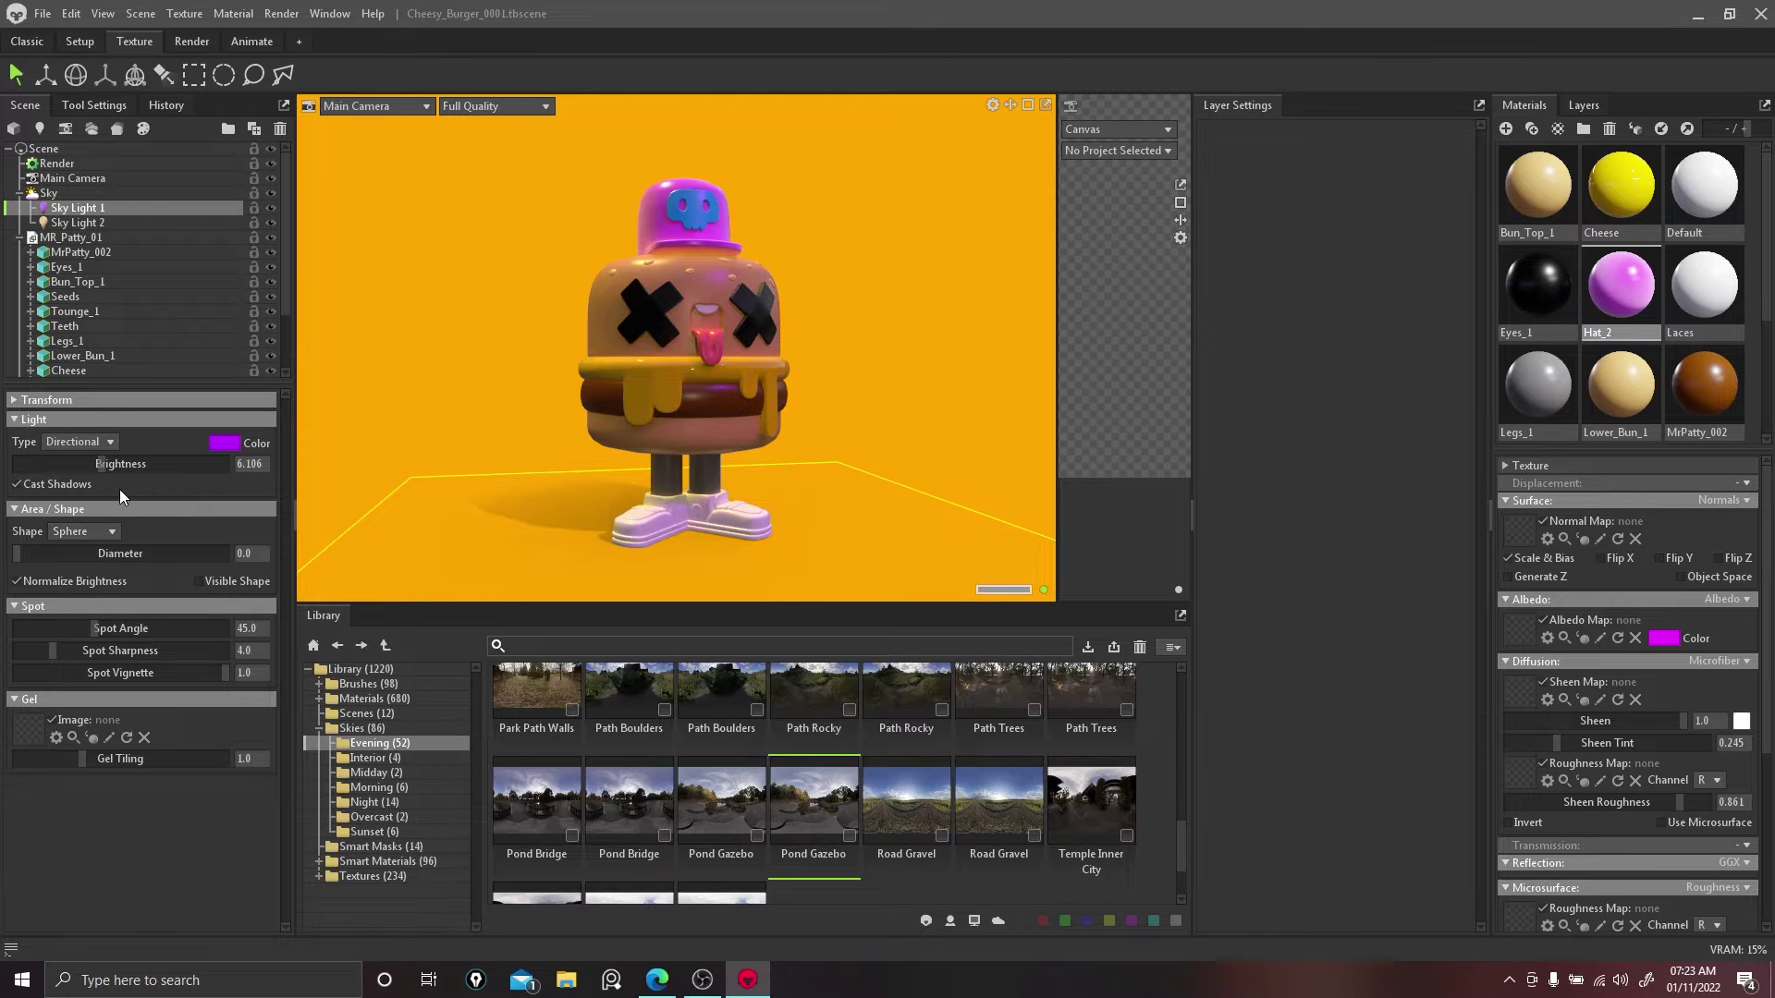
left_click_drag(104, 463, 103, 464)
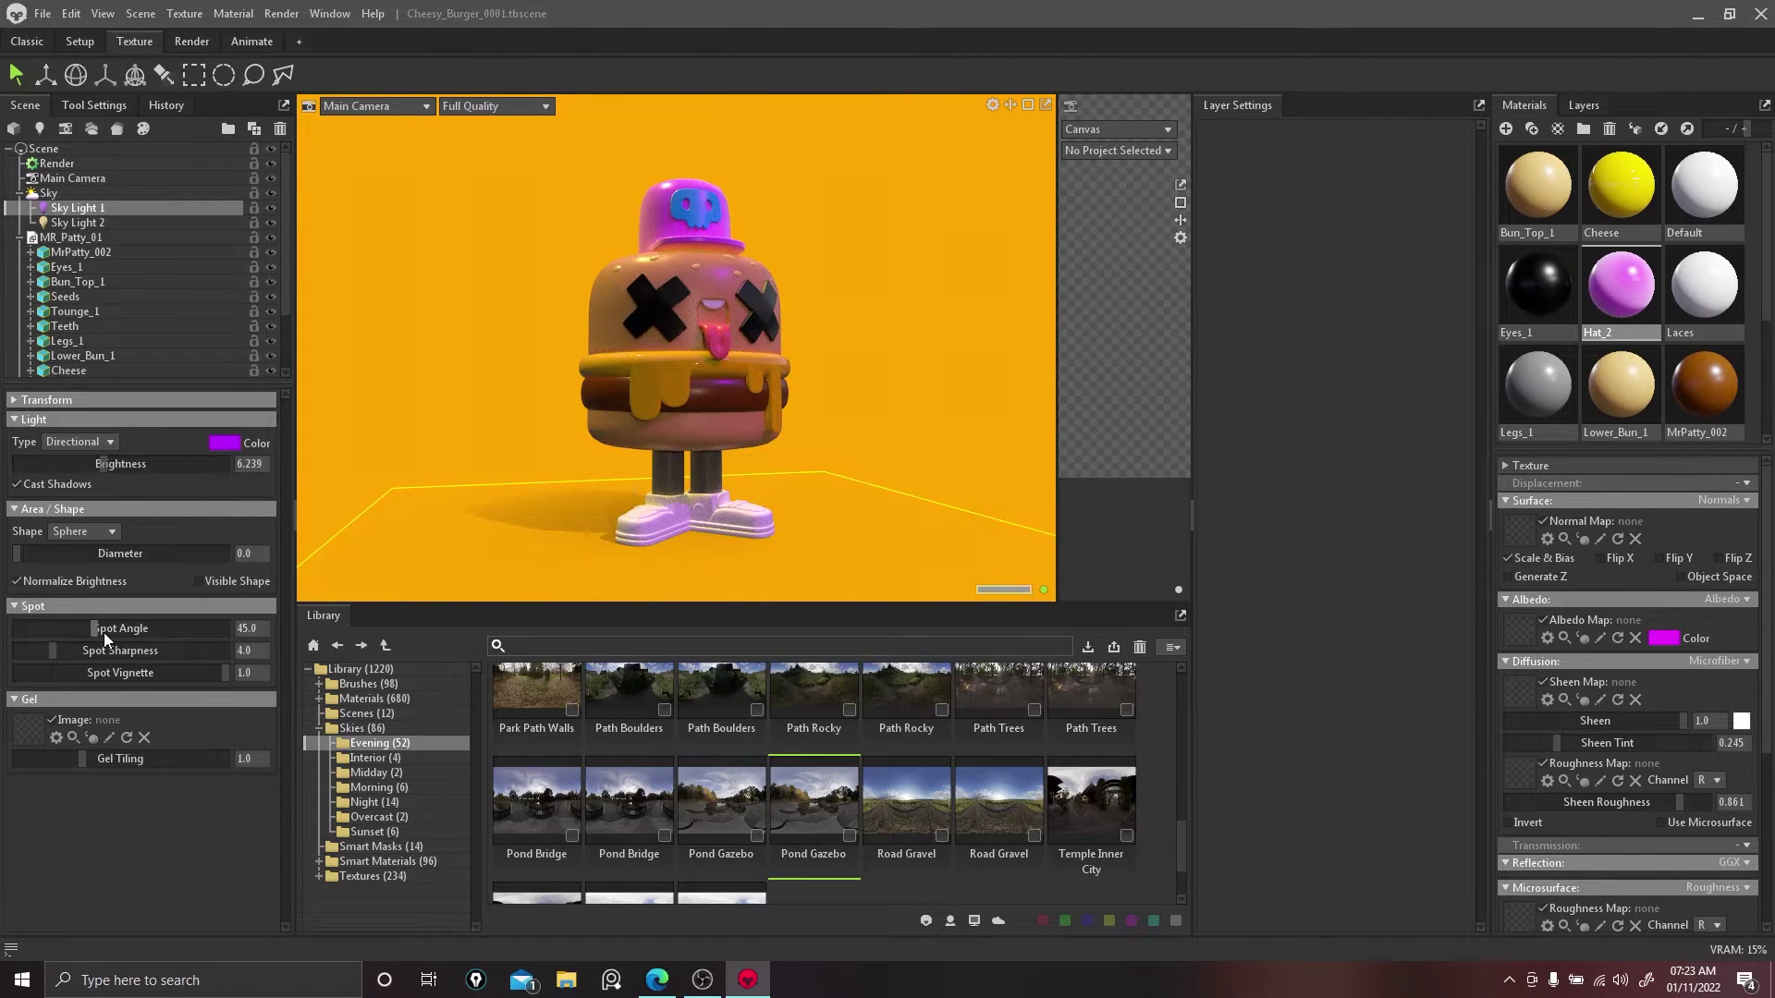
left_click_drag(103, 629, 13, 635)
left_click_drag(185, 652, 42, 650)
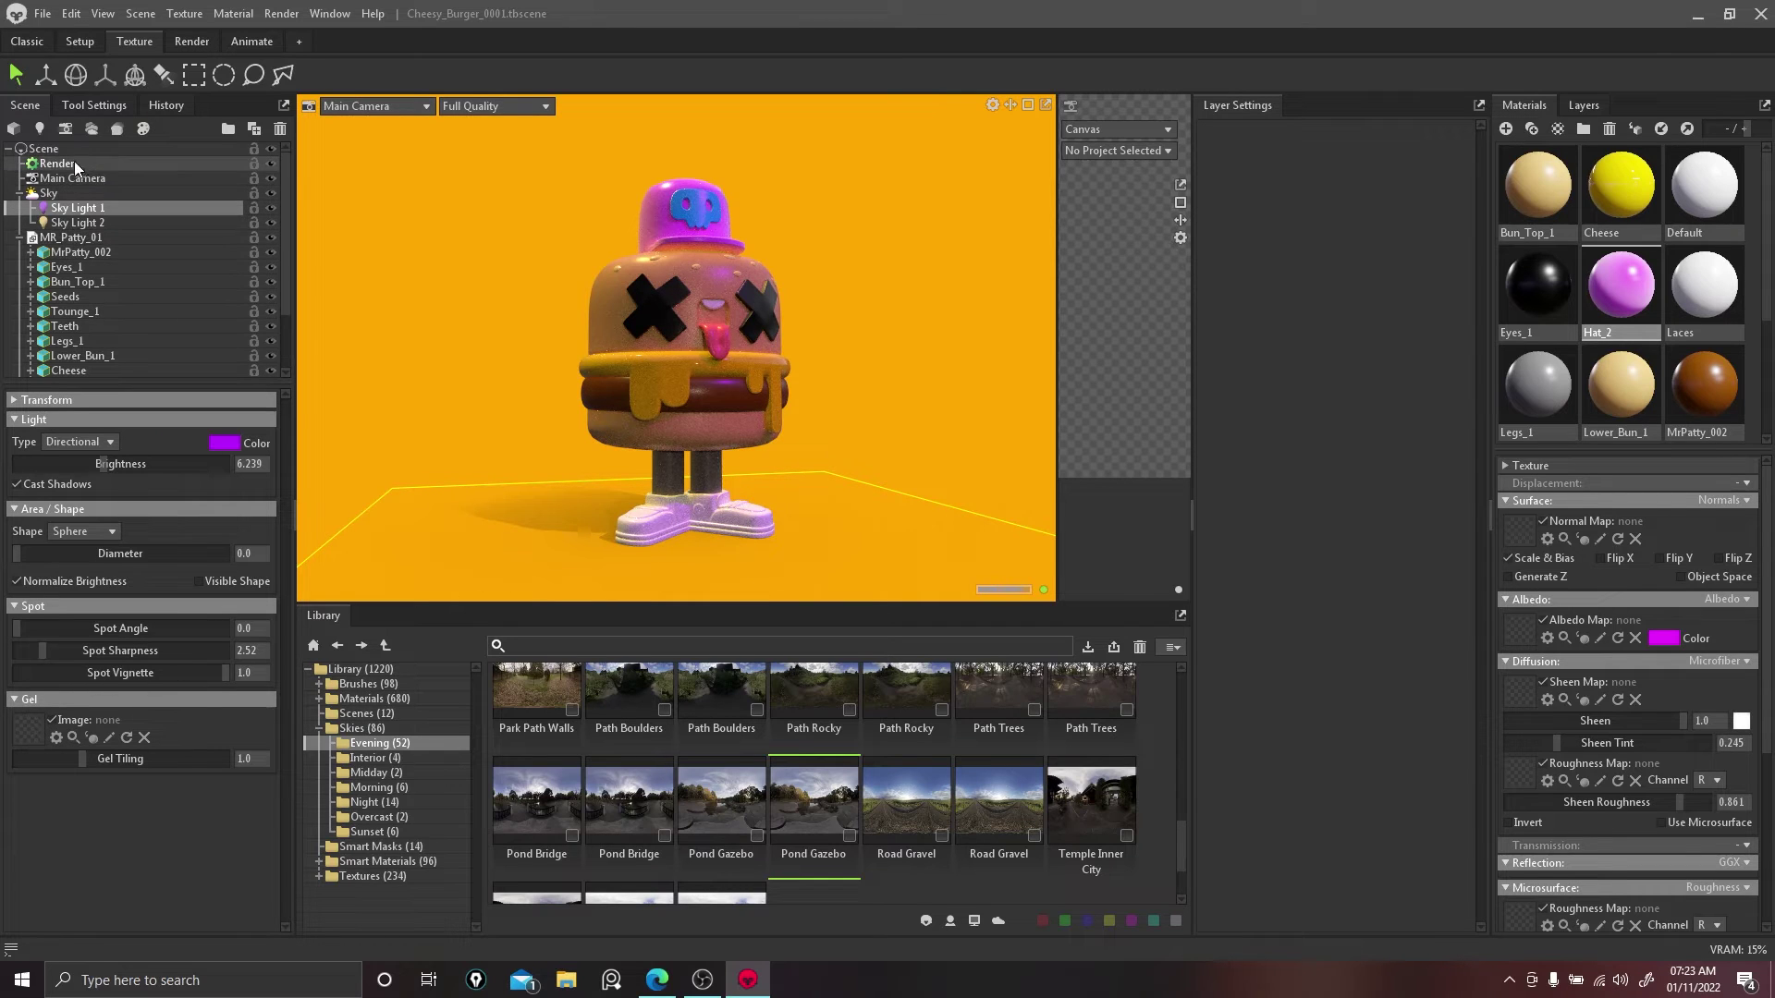
Step: Lower the shadow catcher's opacity to 0.726
left_click(19, 237)
left_click(69, 256)
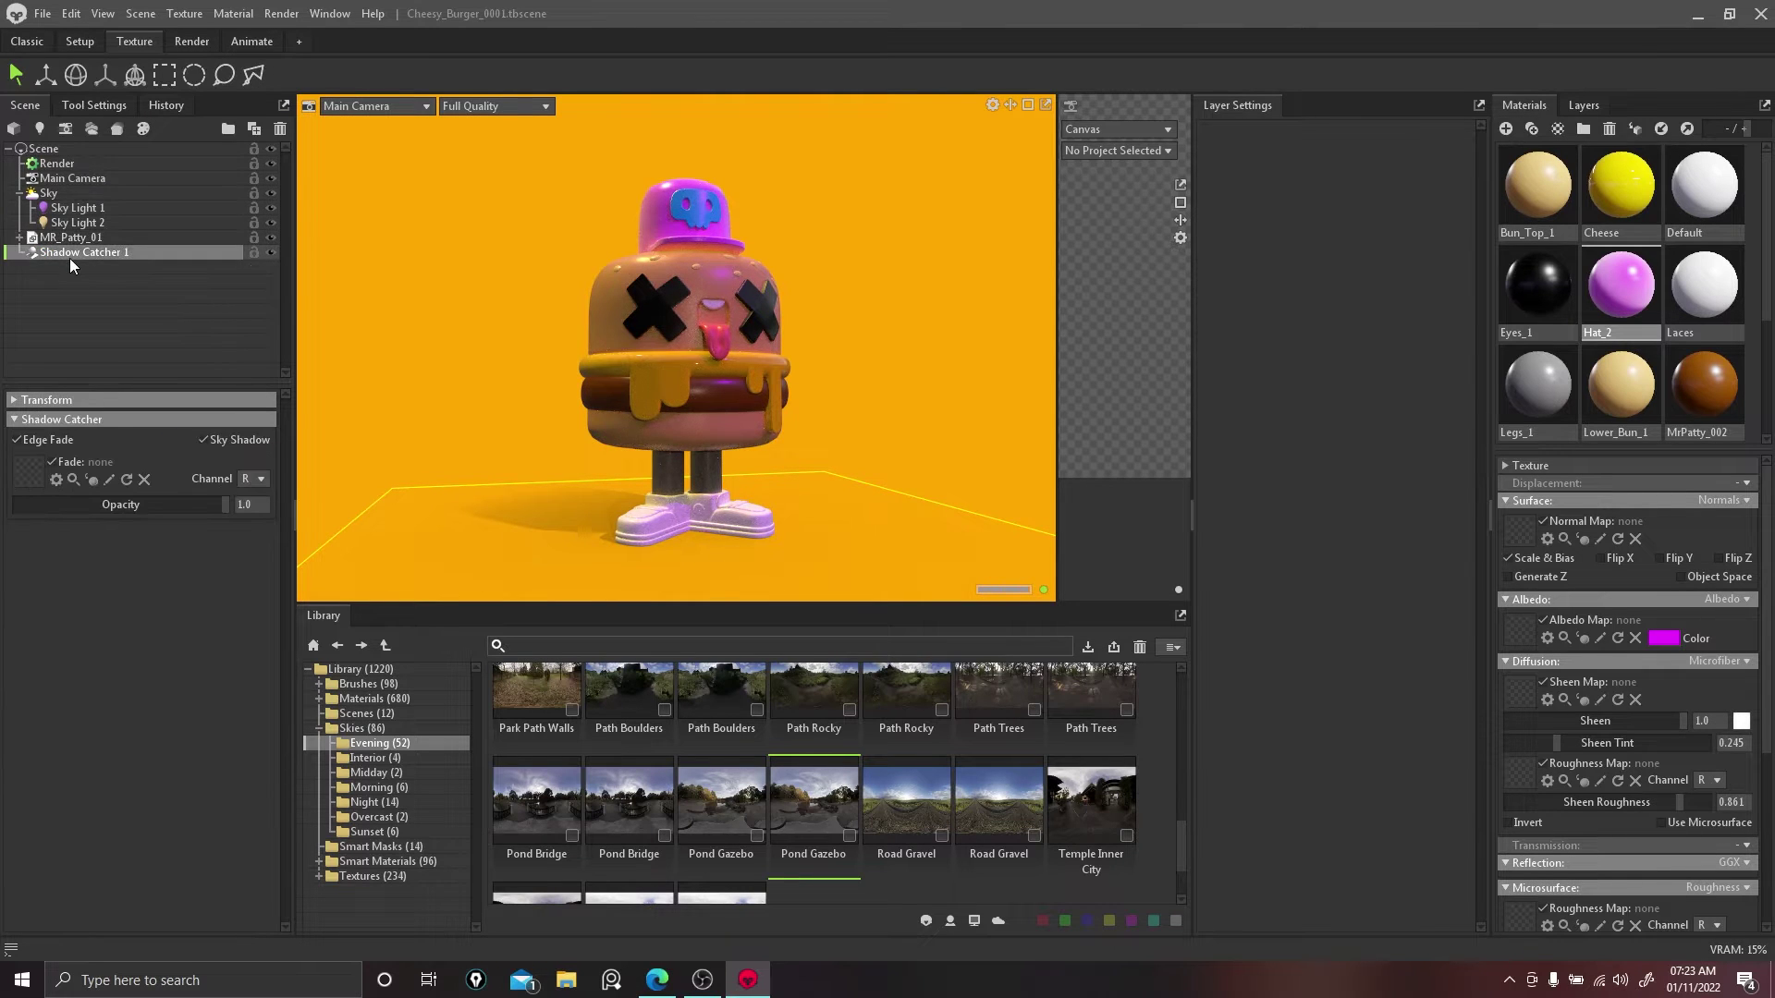
left_click_drag(222, 504, 167, 504)
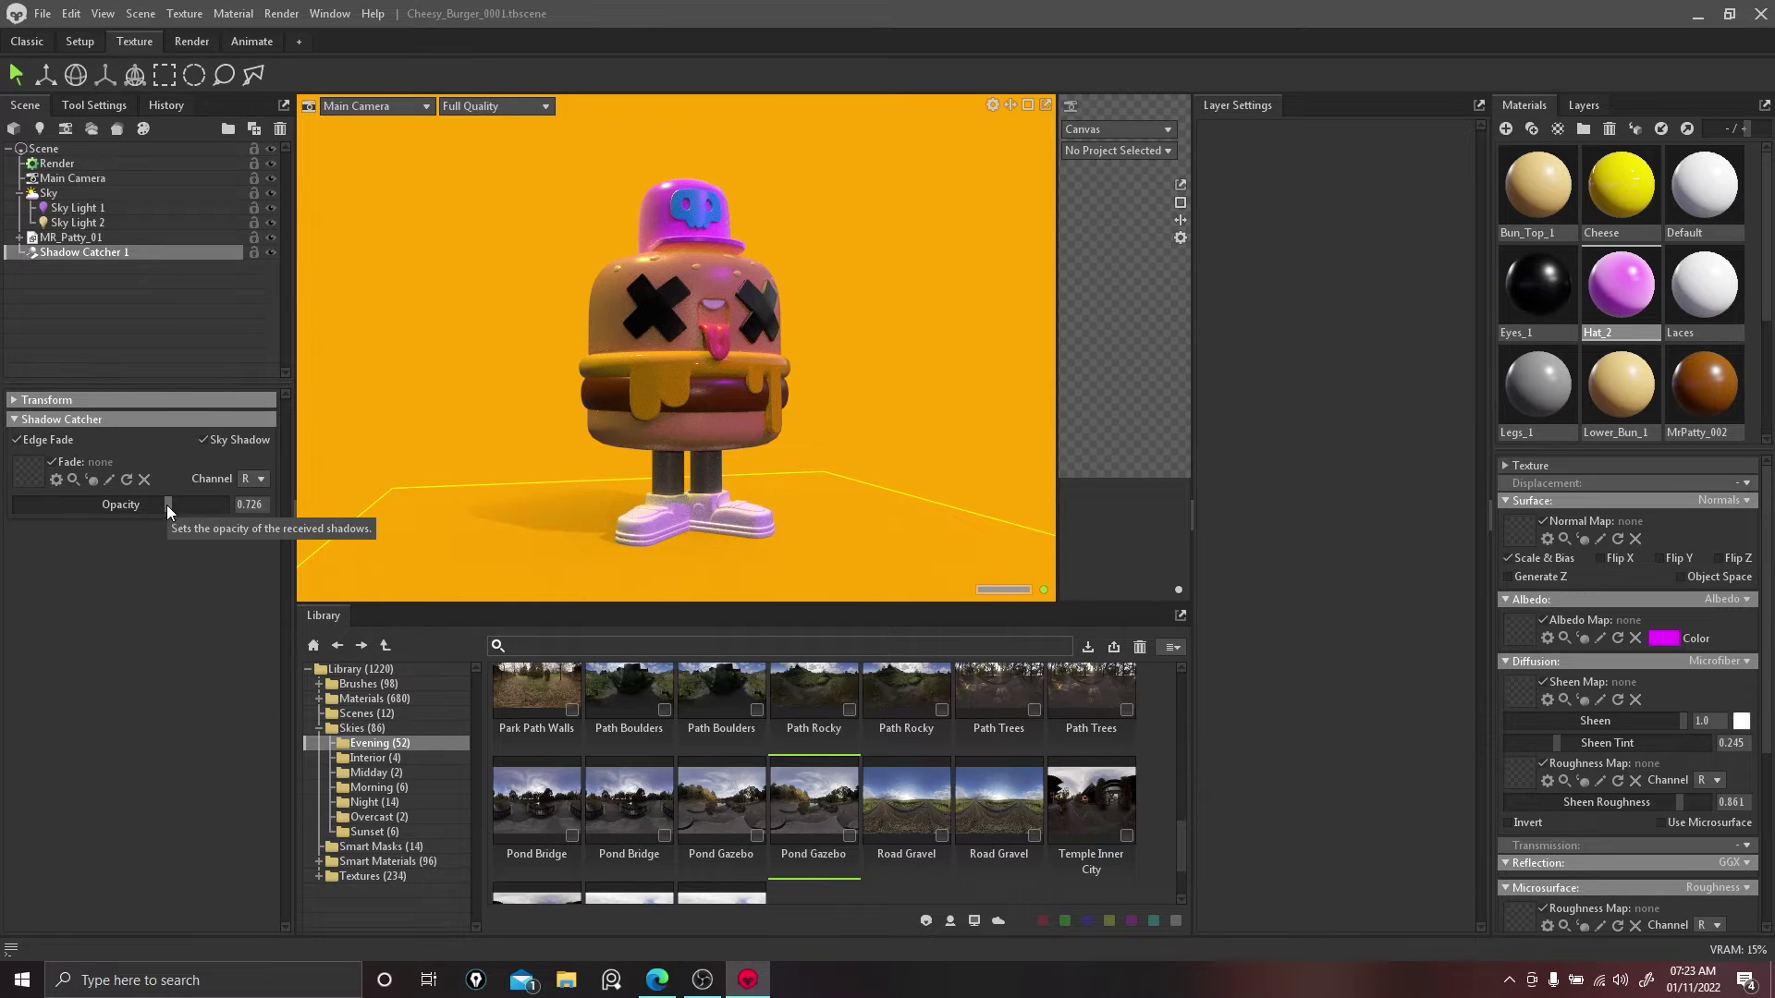
Step: Switch the viewport denoising in the render settings to GPU
left_click(131, 164)
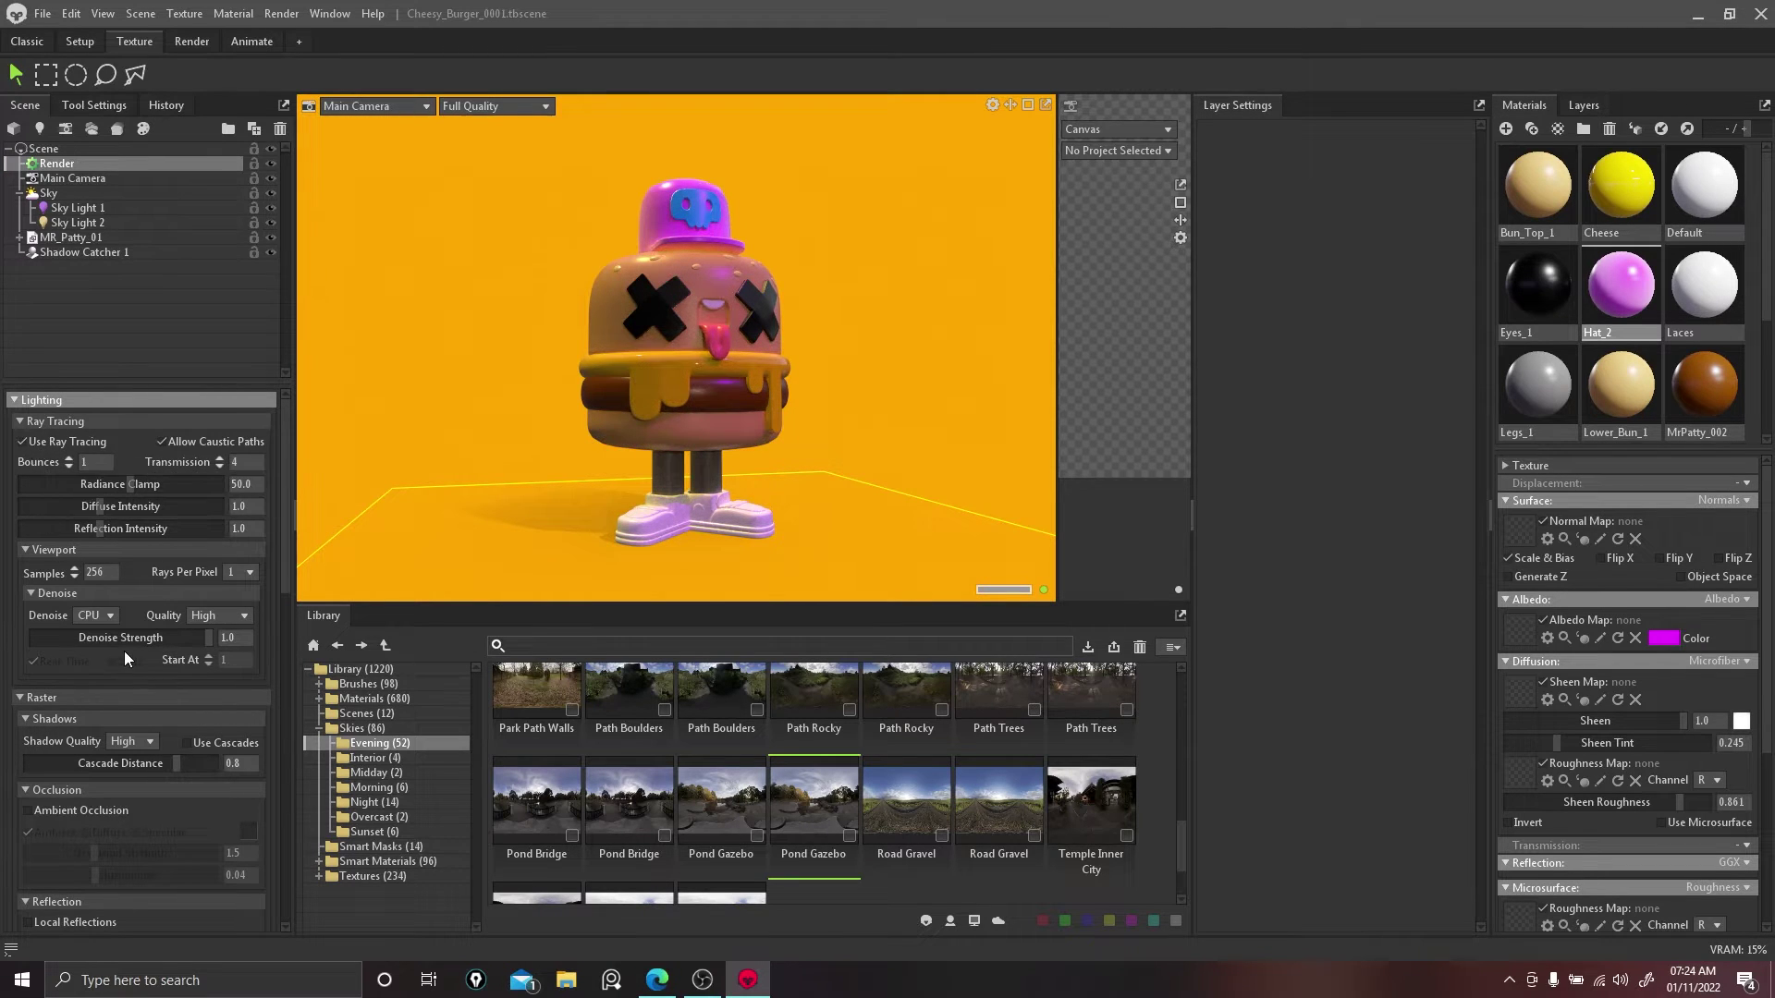
left_click(107, 614)
left_click(96, 665)
Step: Enable ambient occlusion for the render, with occlusion strength 0.515 and occlusion size 0.02
scroll(162, 636, "down", 2)
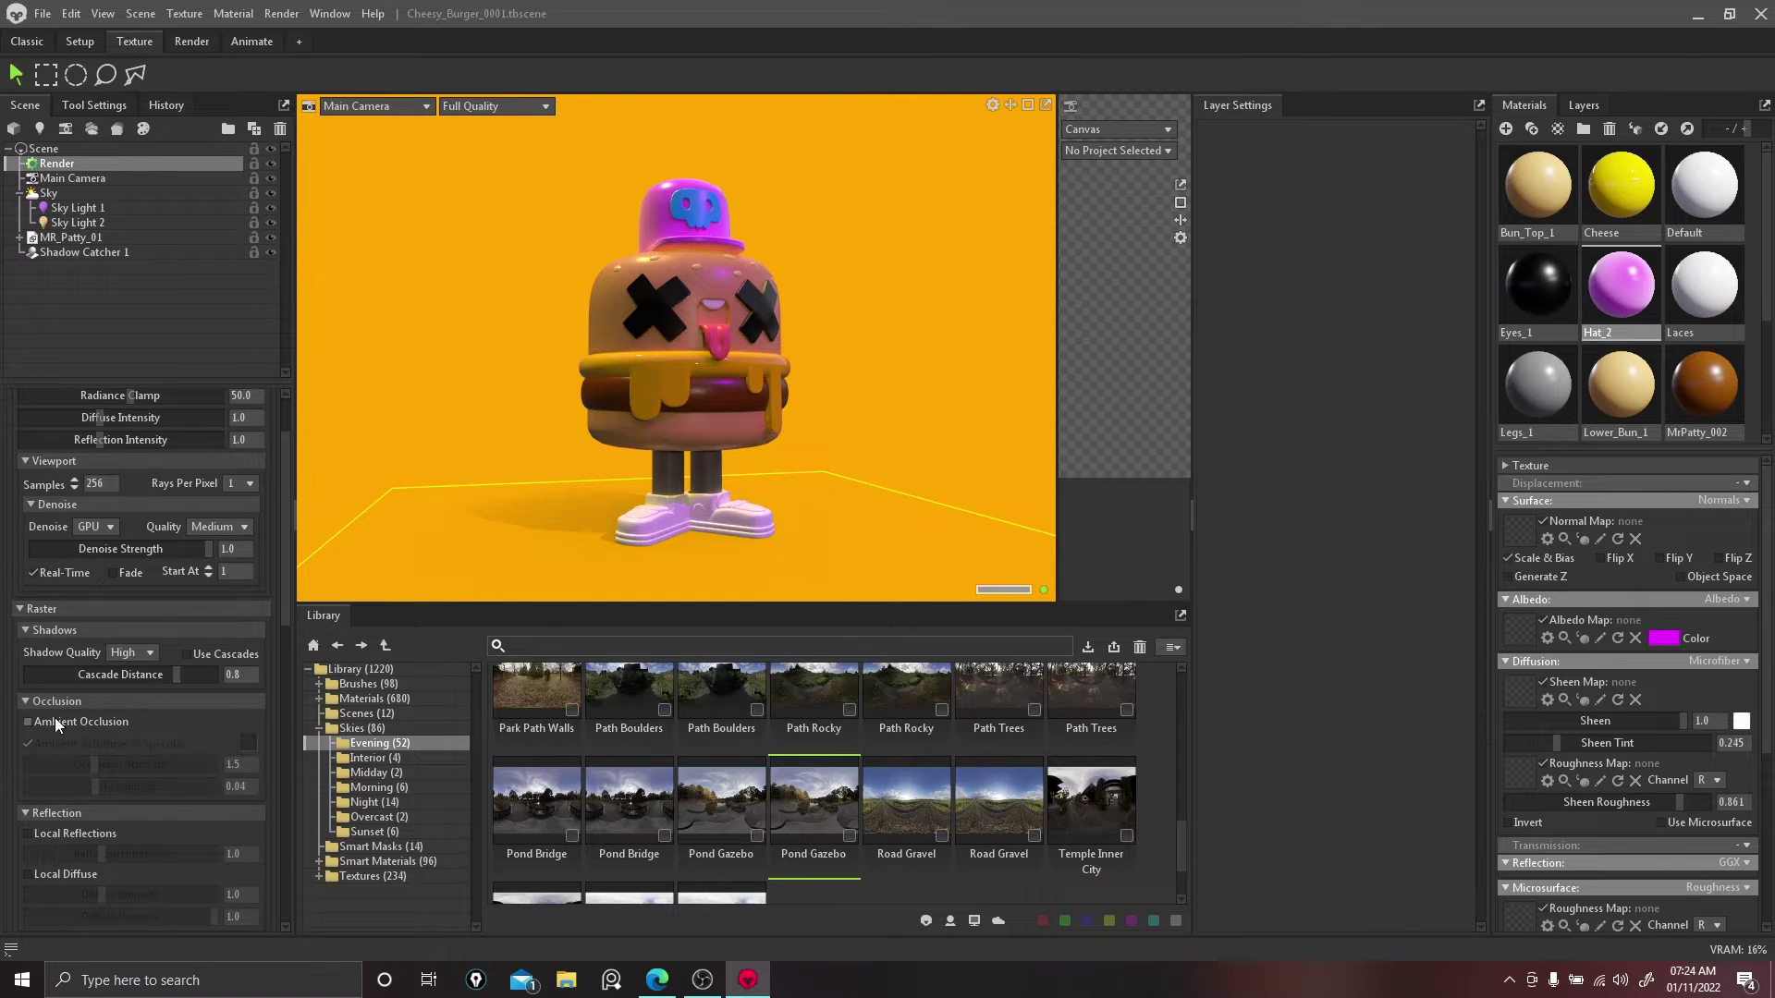
left_click(30, 721)
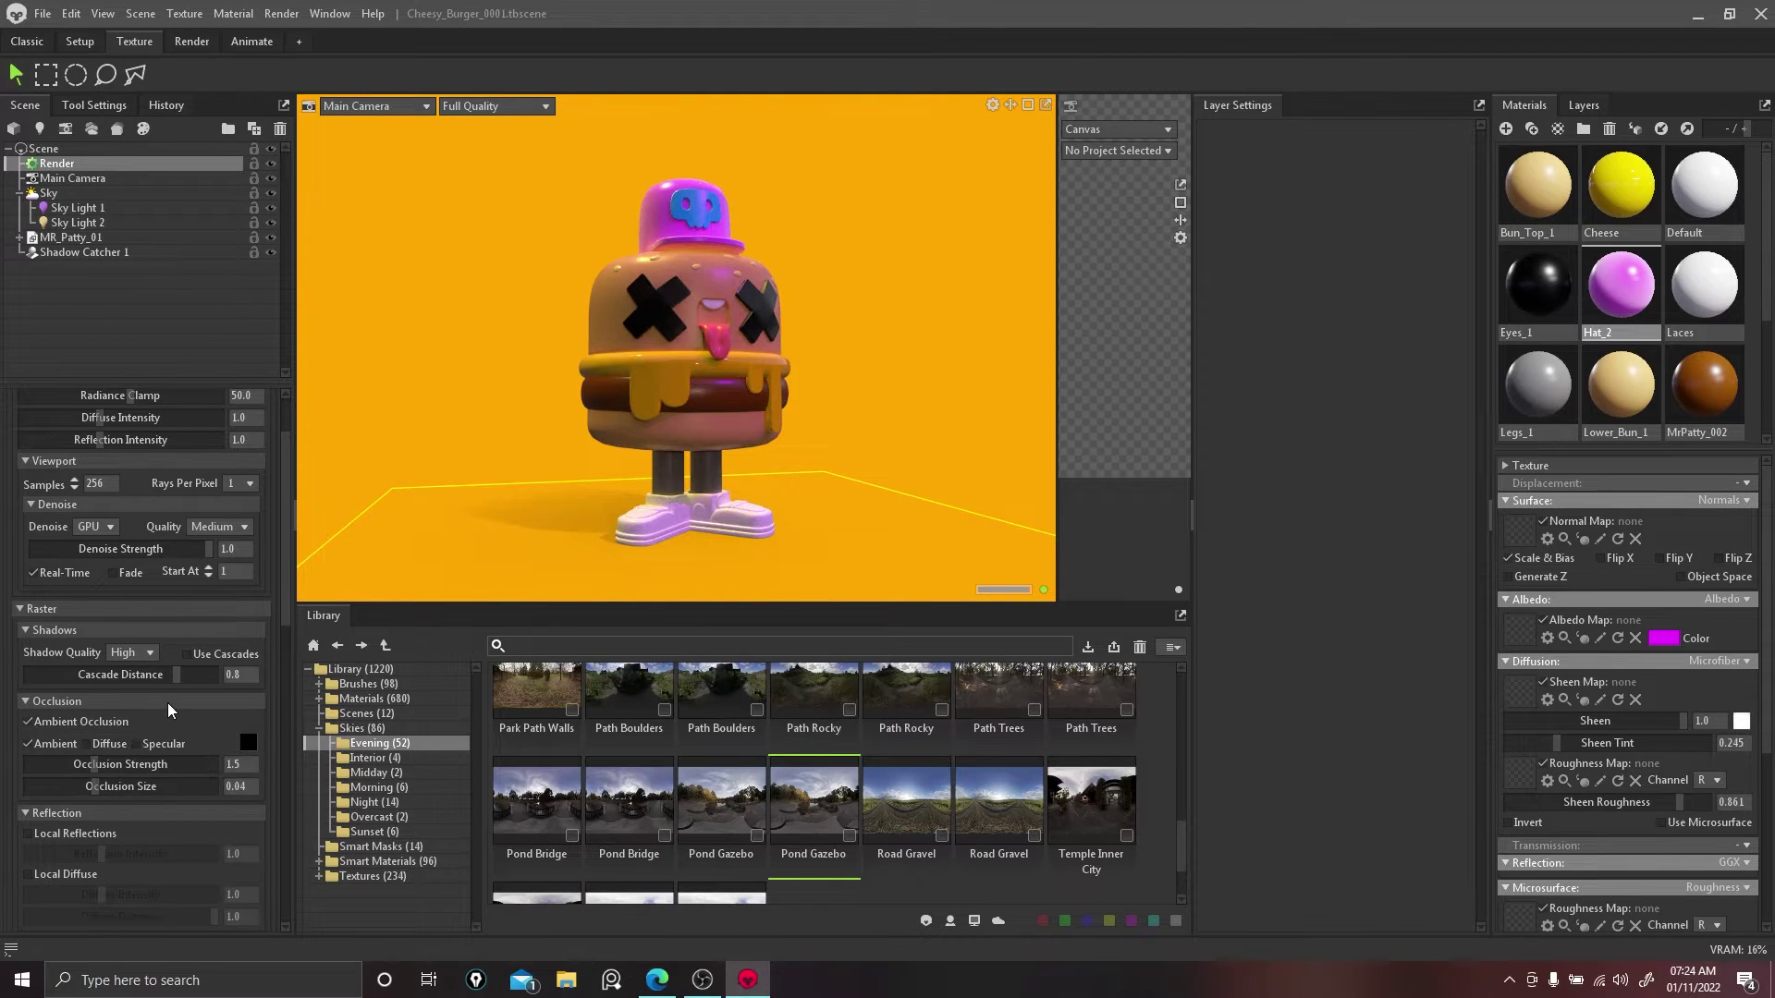
scroll(172, 719, "down", 1)
left_click_drag(172, 719, 204, 713)
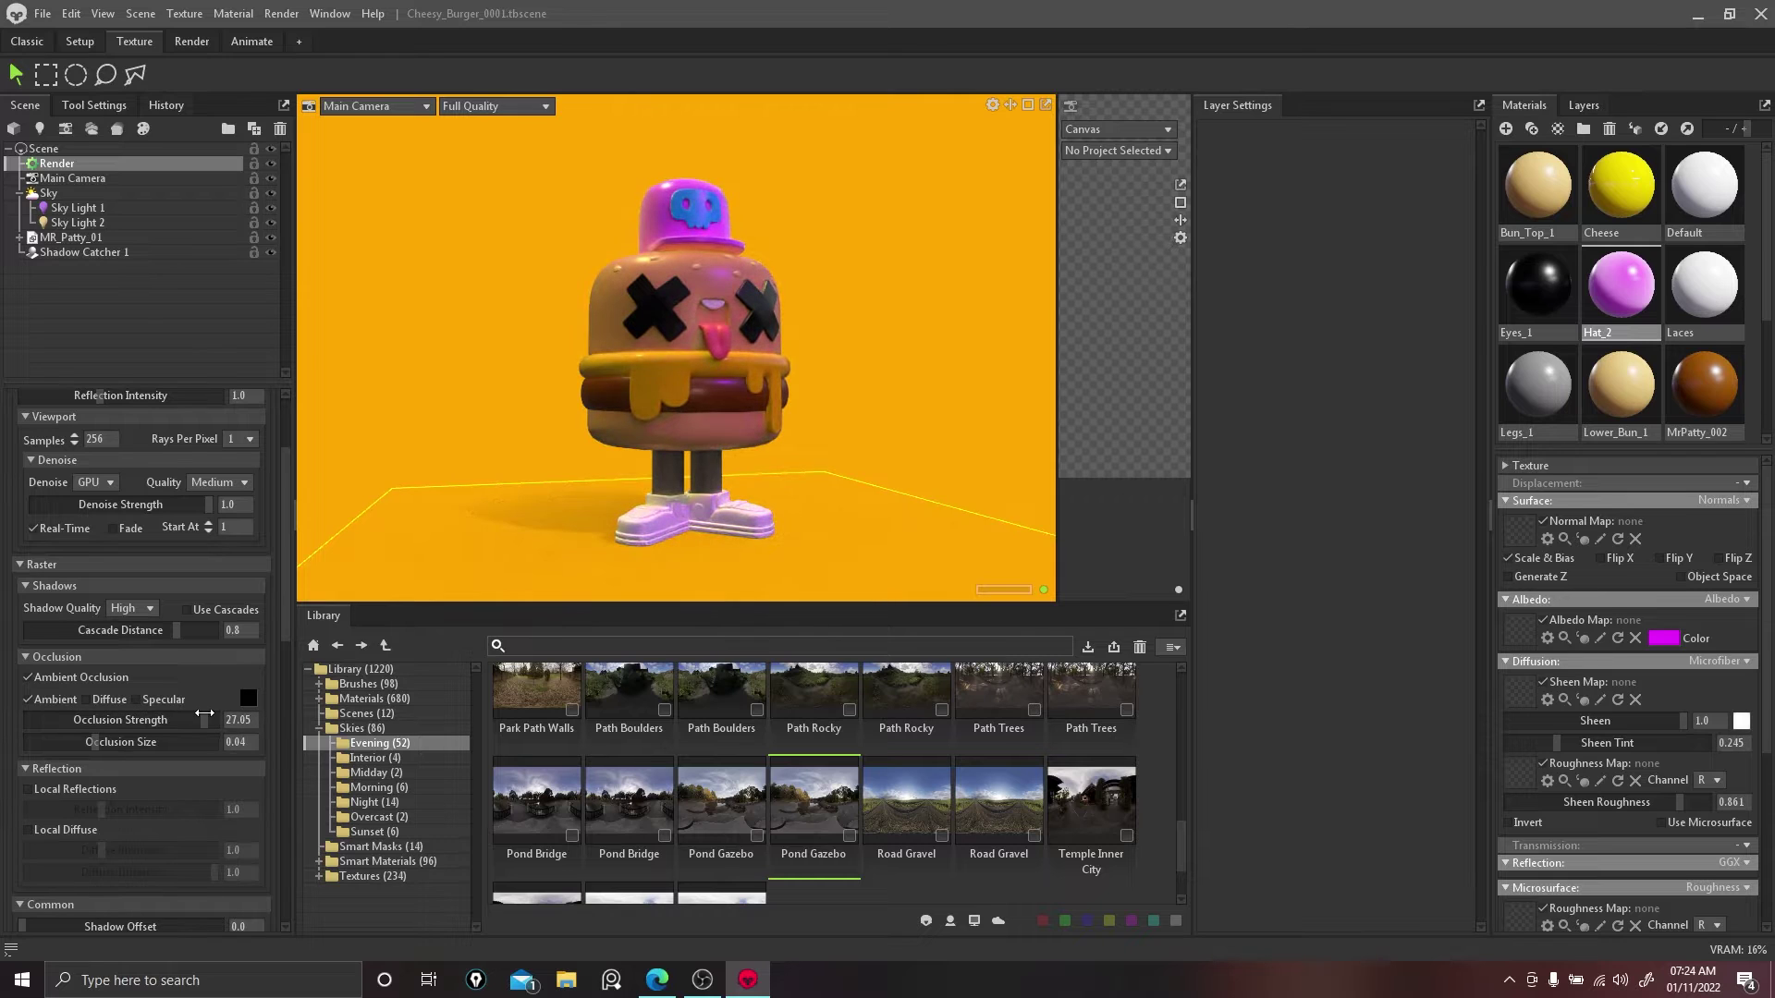
left_click(75, 719)
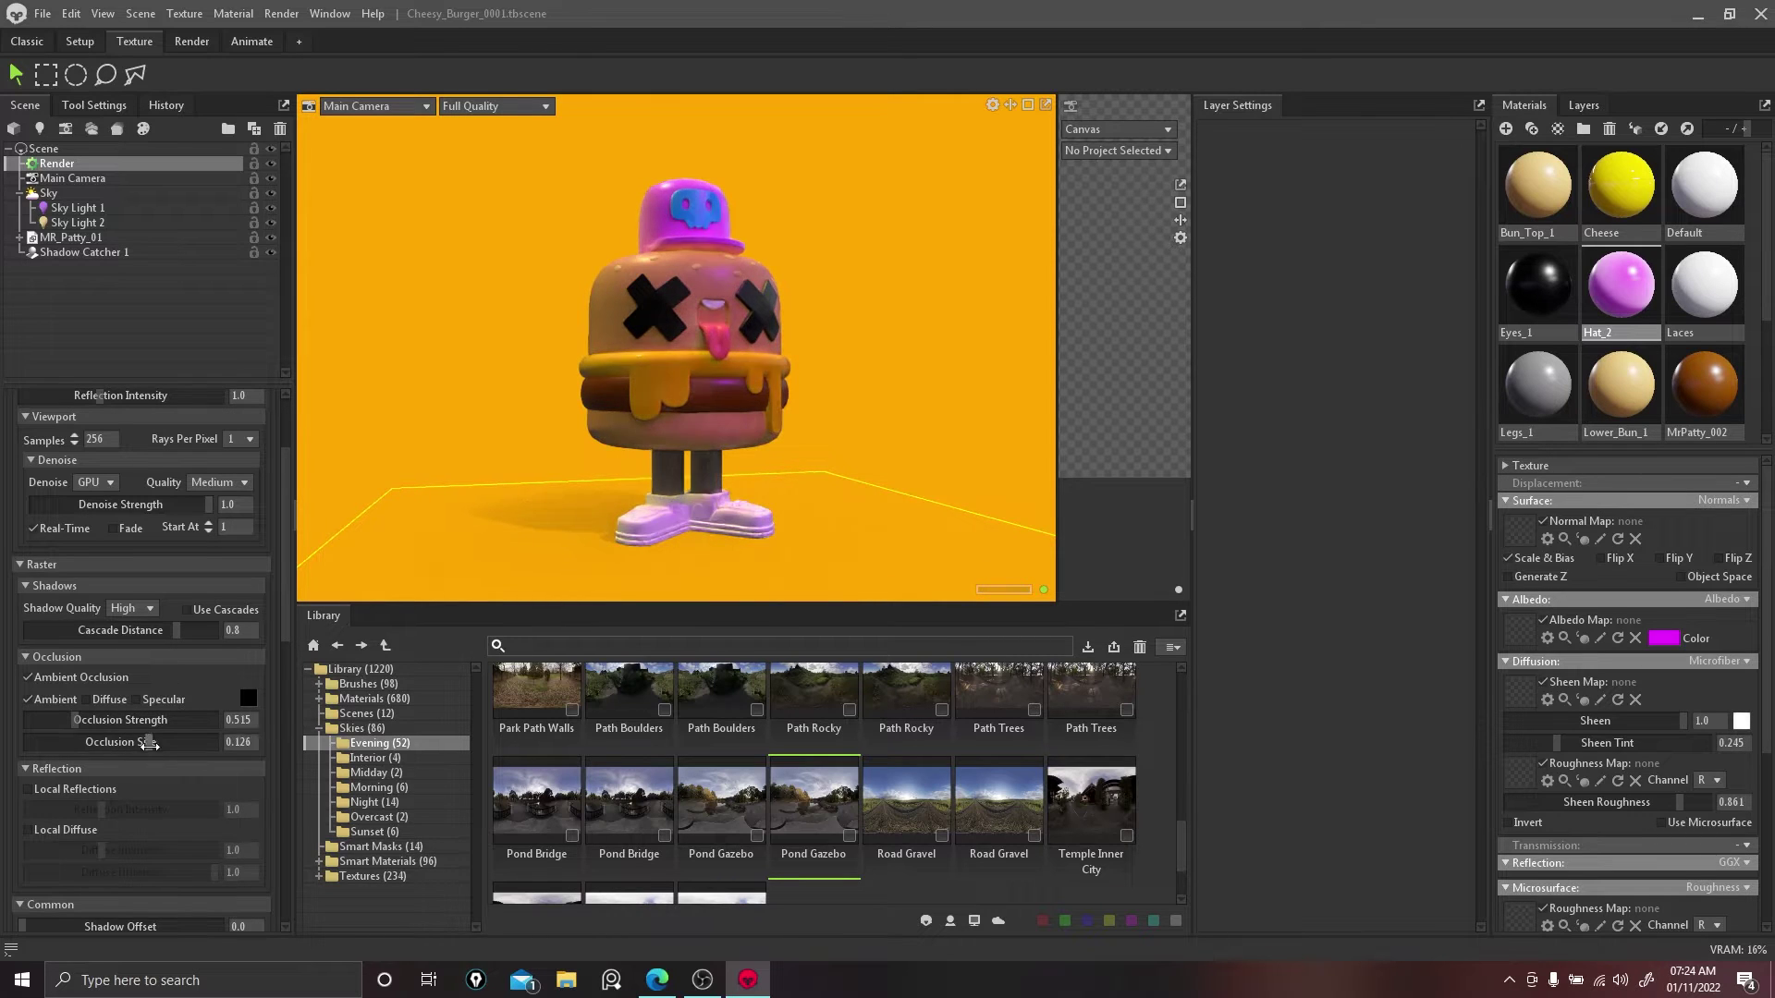
left_click(80, 742)
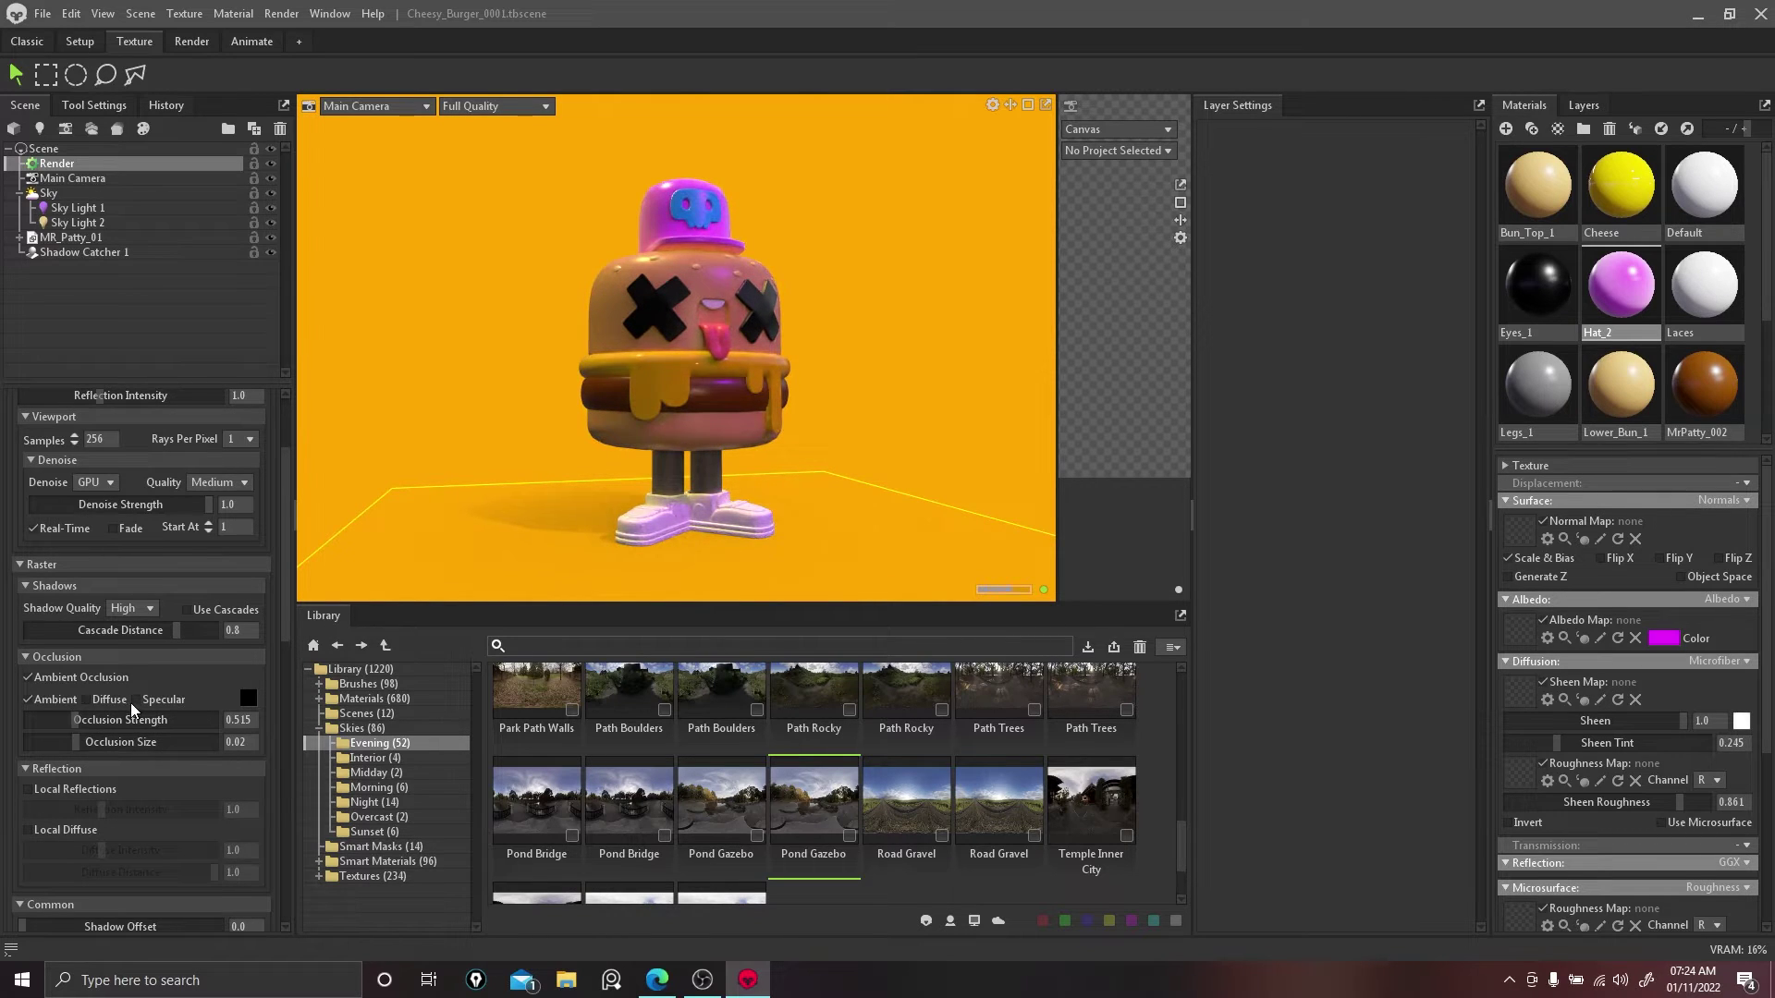
Step: Try local reflections in the render settings and turn them off again
scroll(130, 702, "down", 3)
left_click(29, 655)
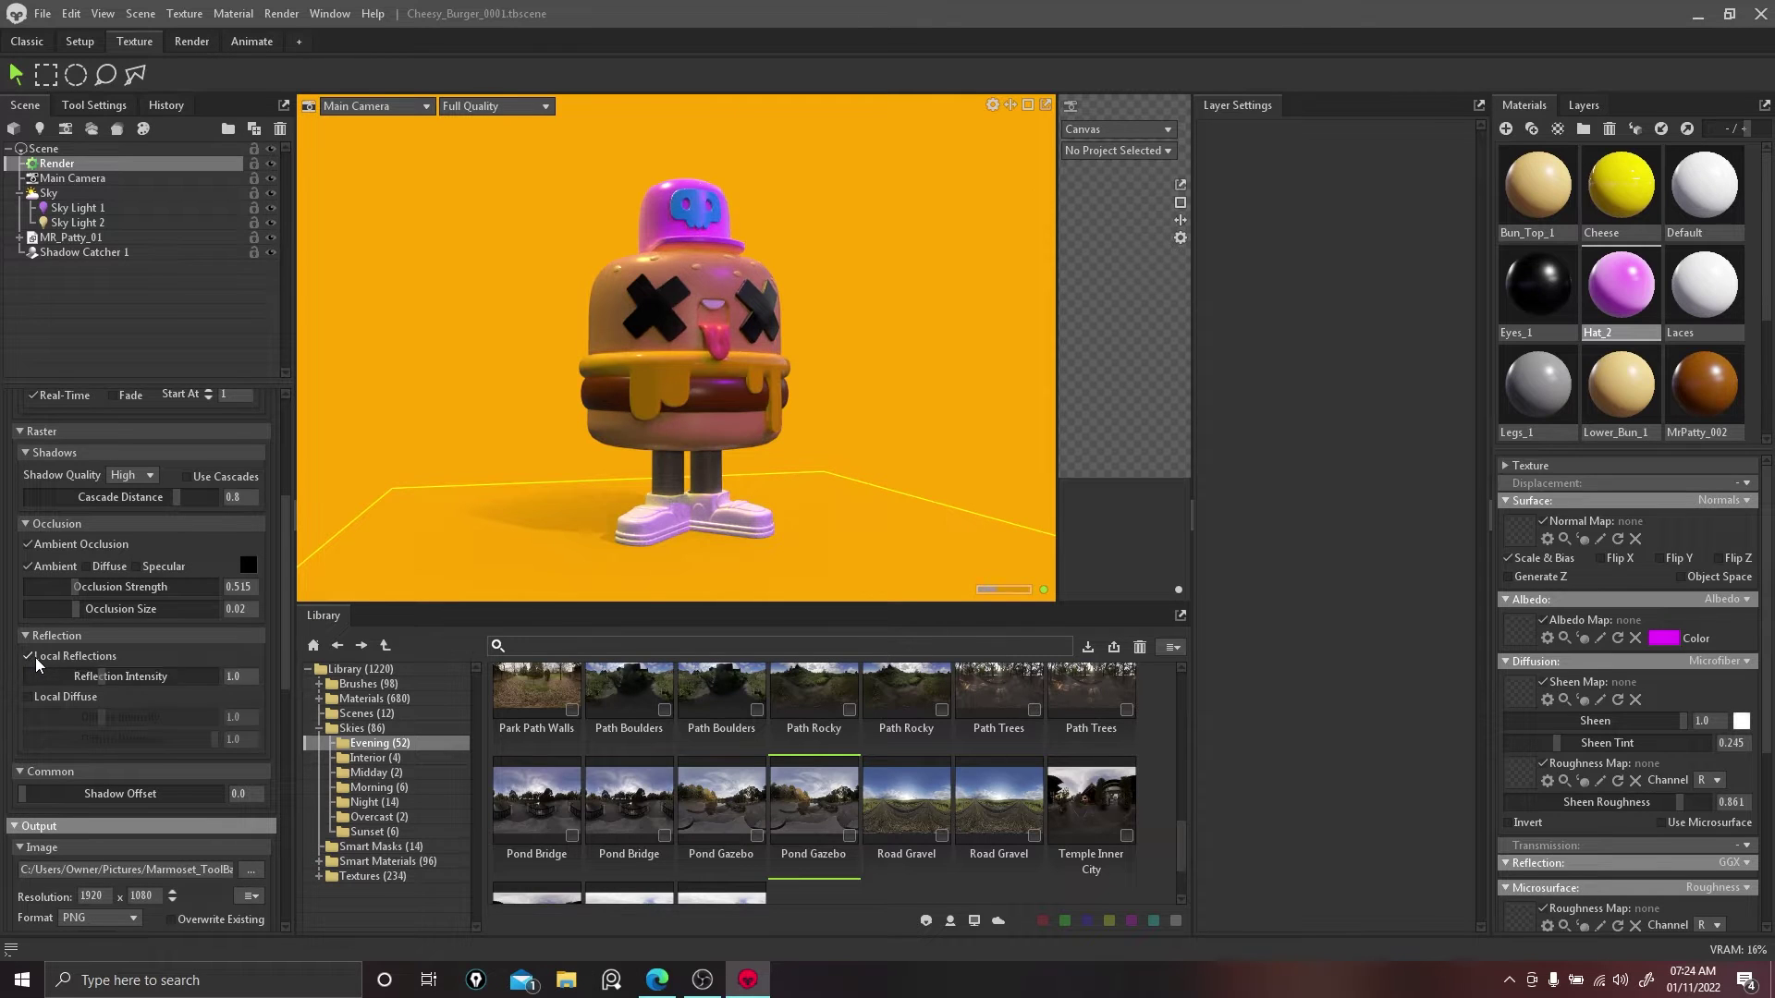
left_click(29, 656)
scroll(145, 671, "down", 3)
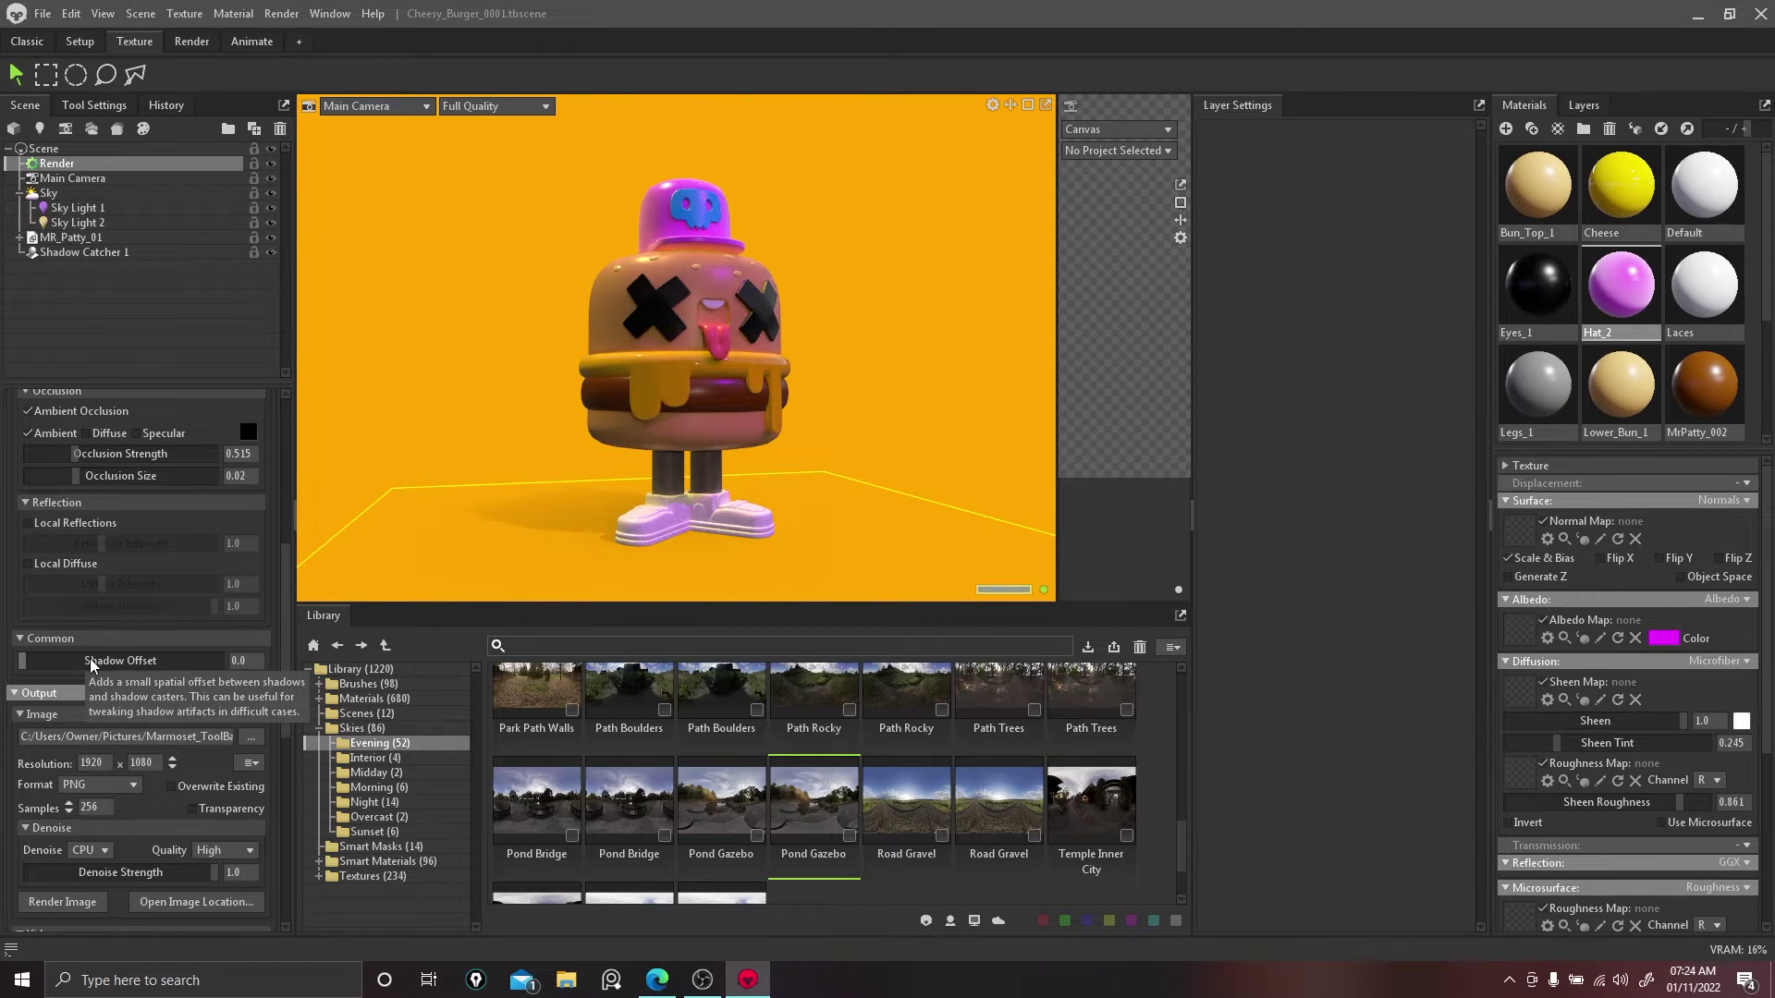
Step: Try local diffuse in the render settings and turn it off again
left_click(48, 562)
left_click(58, 564)
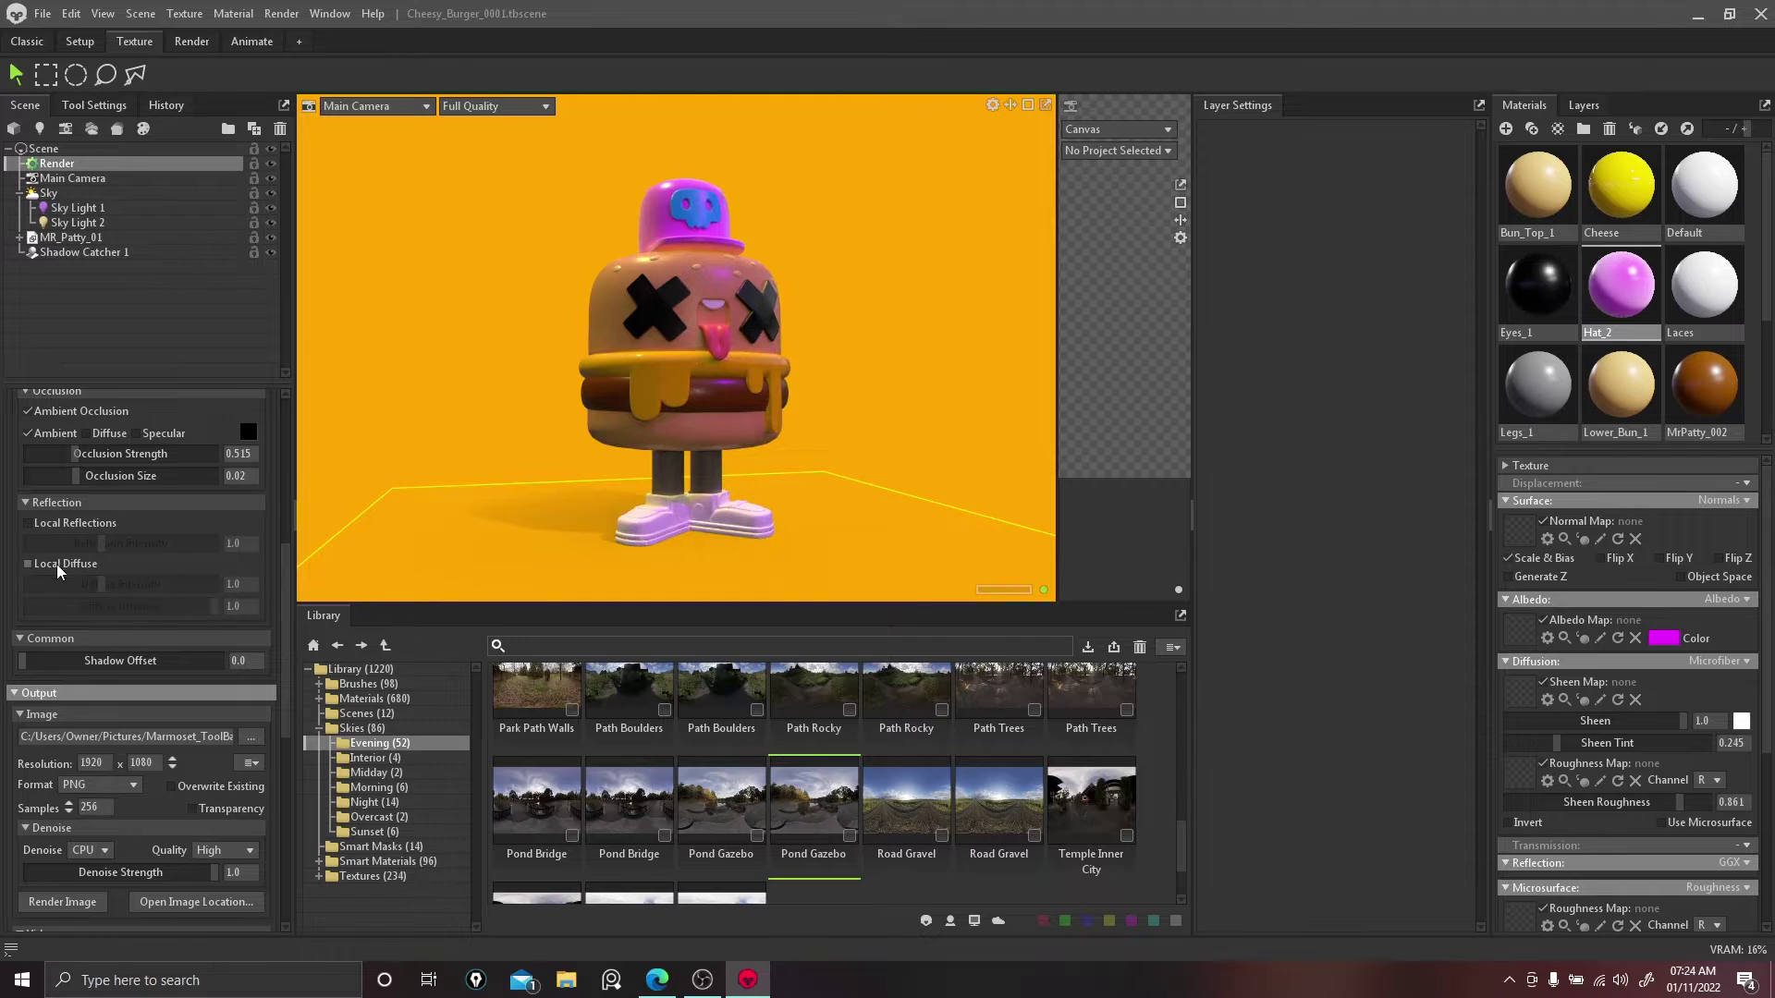
scroll(57, 564, "up", 9)
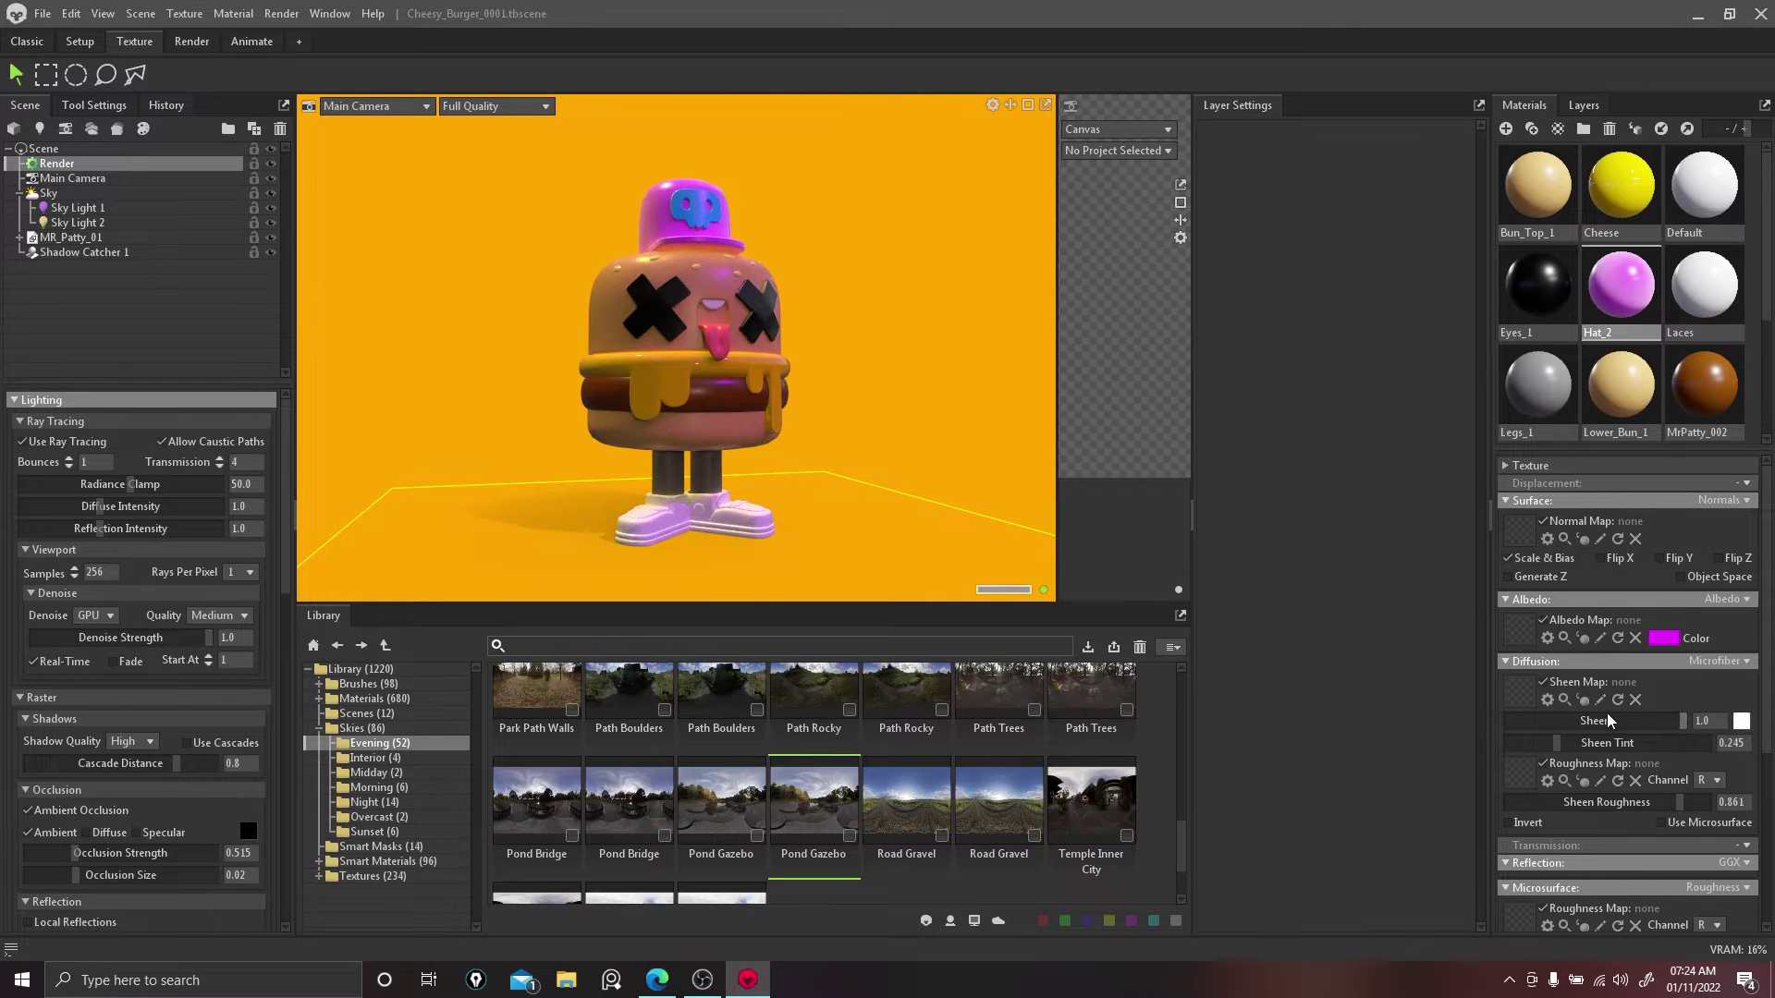
Step: Set the Hat_2 material's sheen to 0.458 and its sheen roughness to 0.301
left_click_drag(1609, 720, 1587, 718)
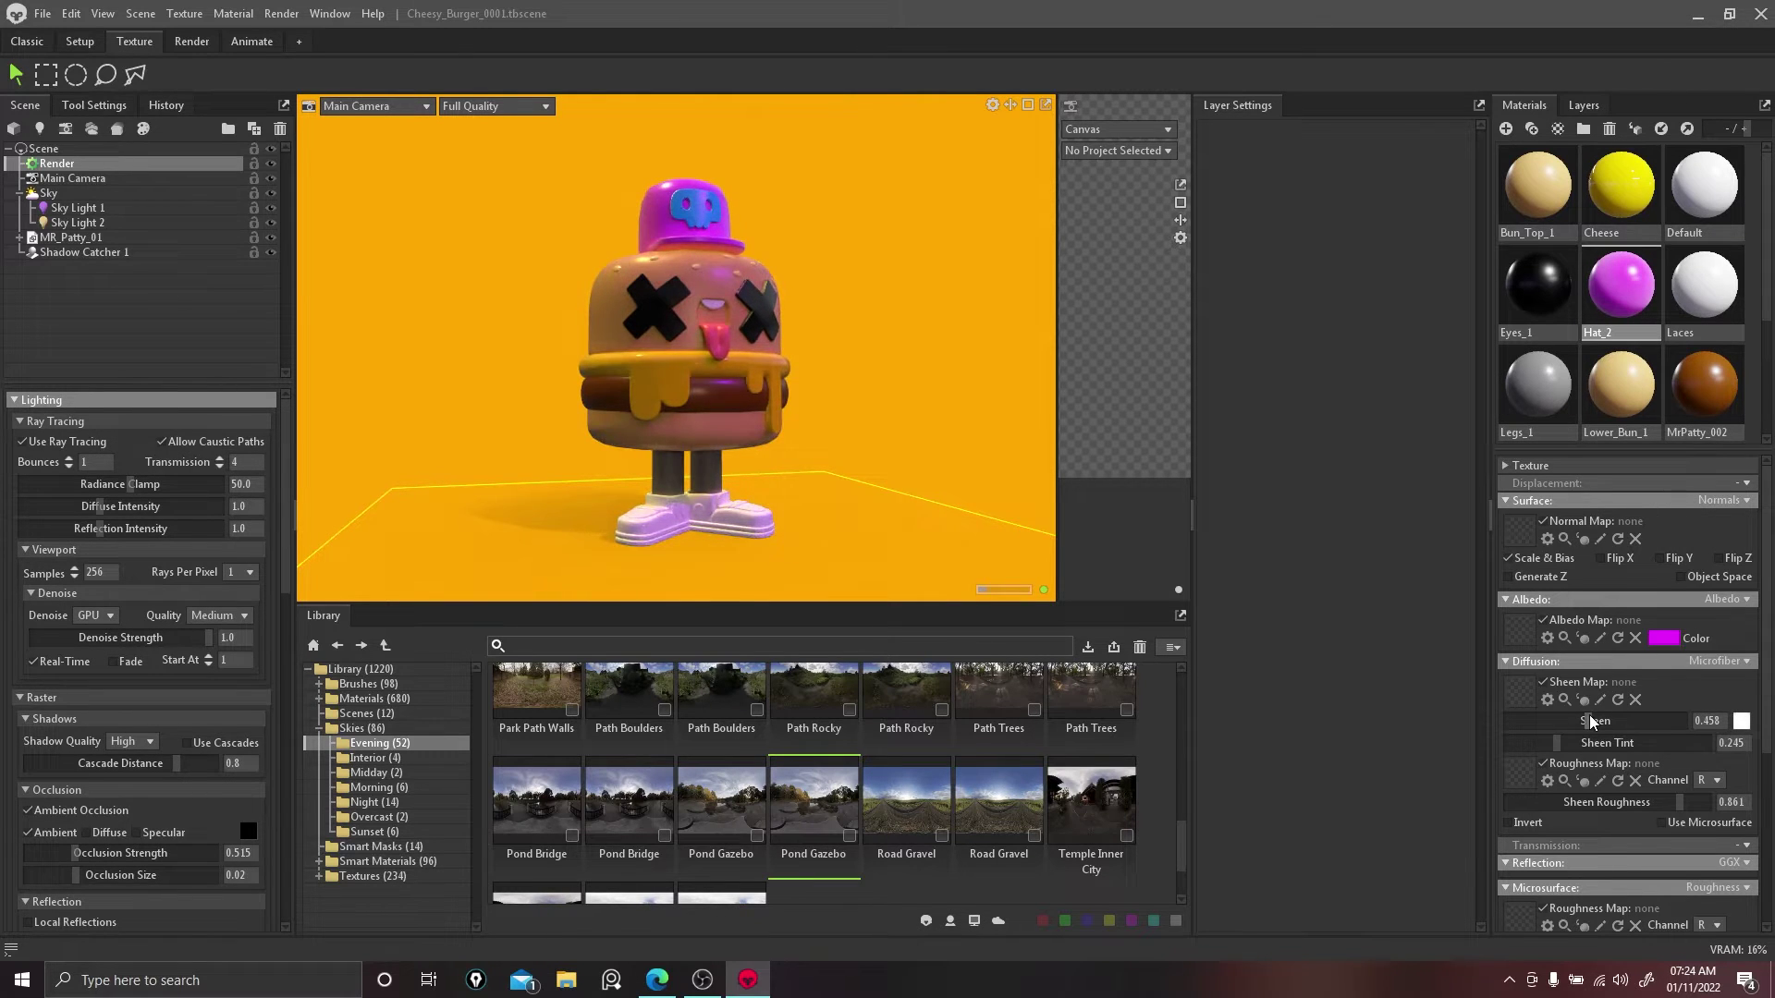
left_click_drag(1642, 801, 1569, 779)
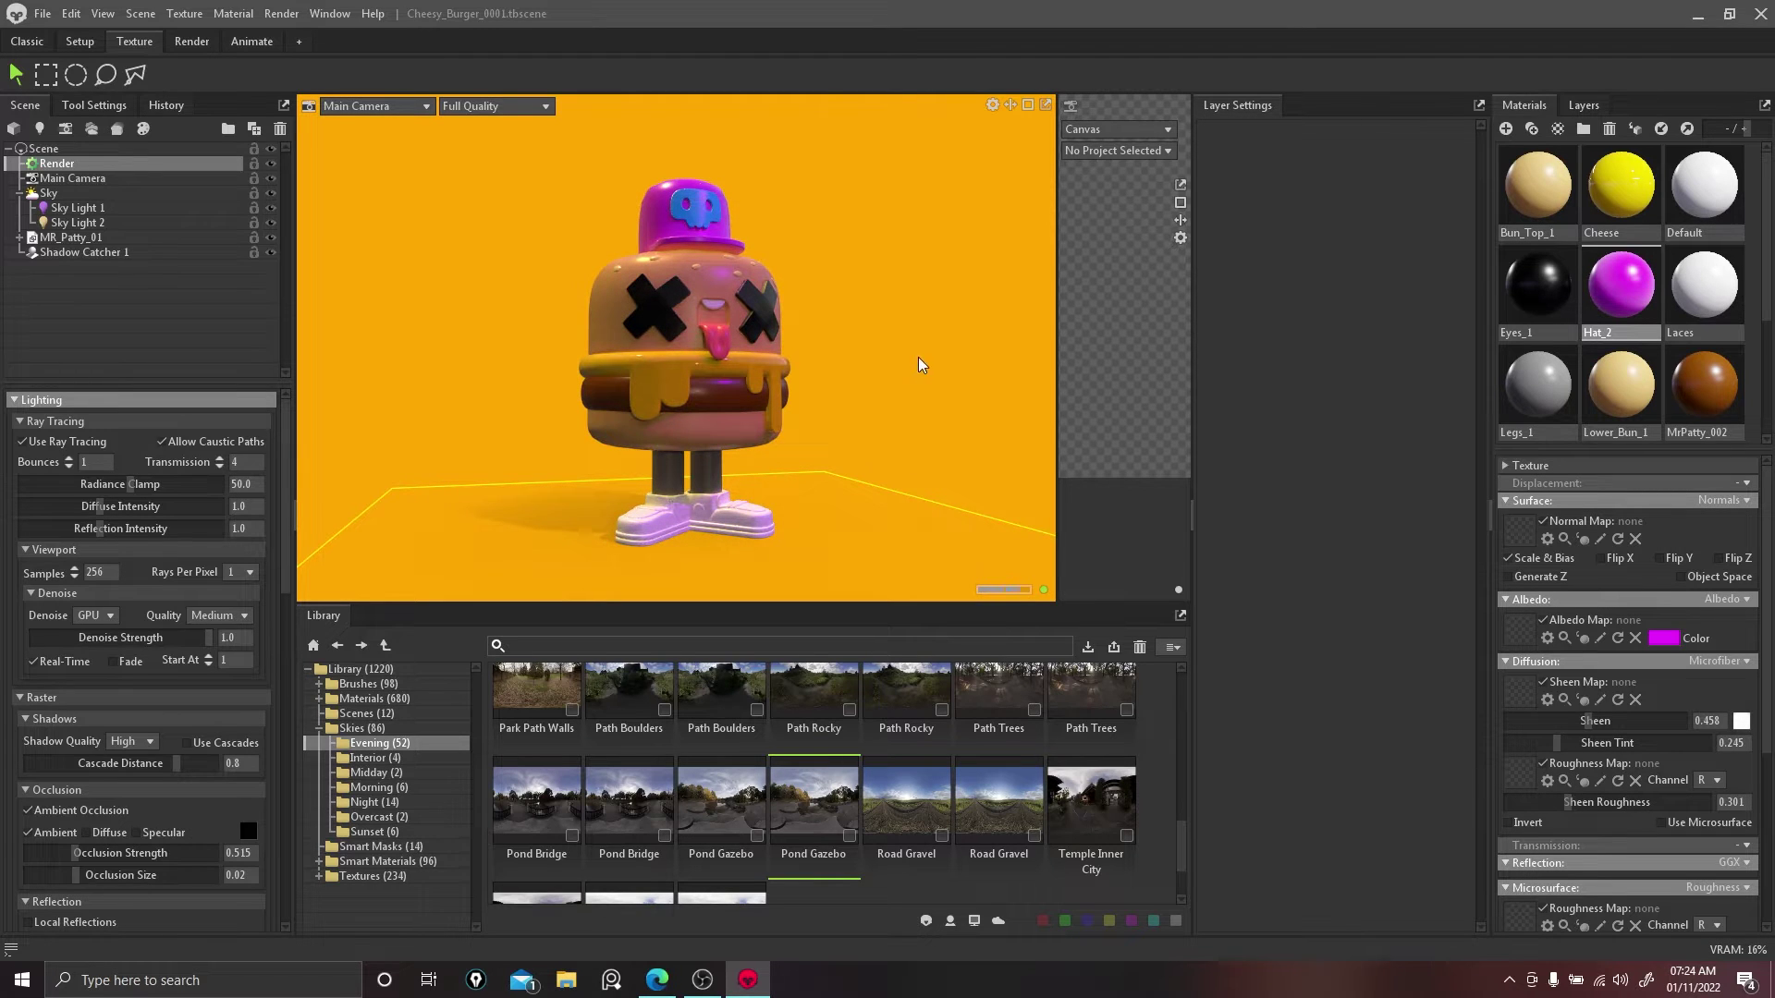
right_click_drag(872, 283, 905, 310, "alt")
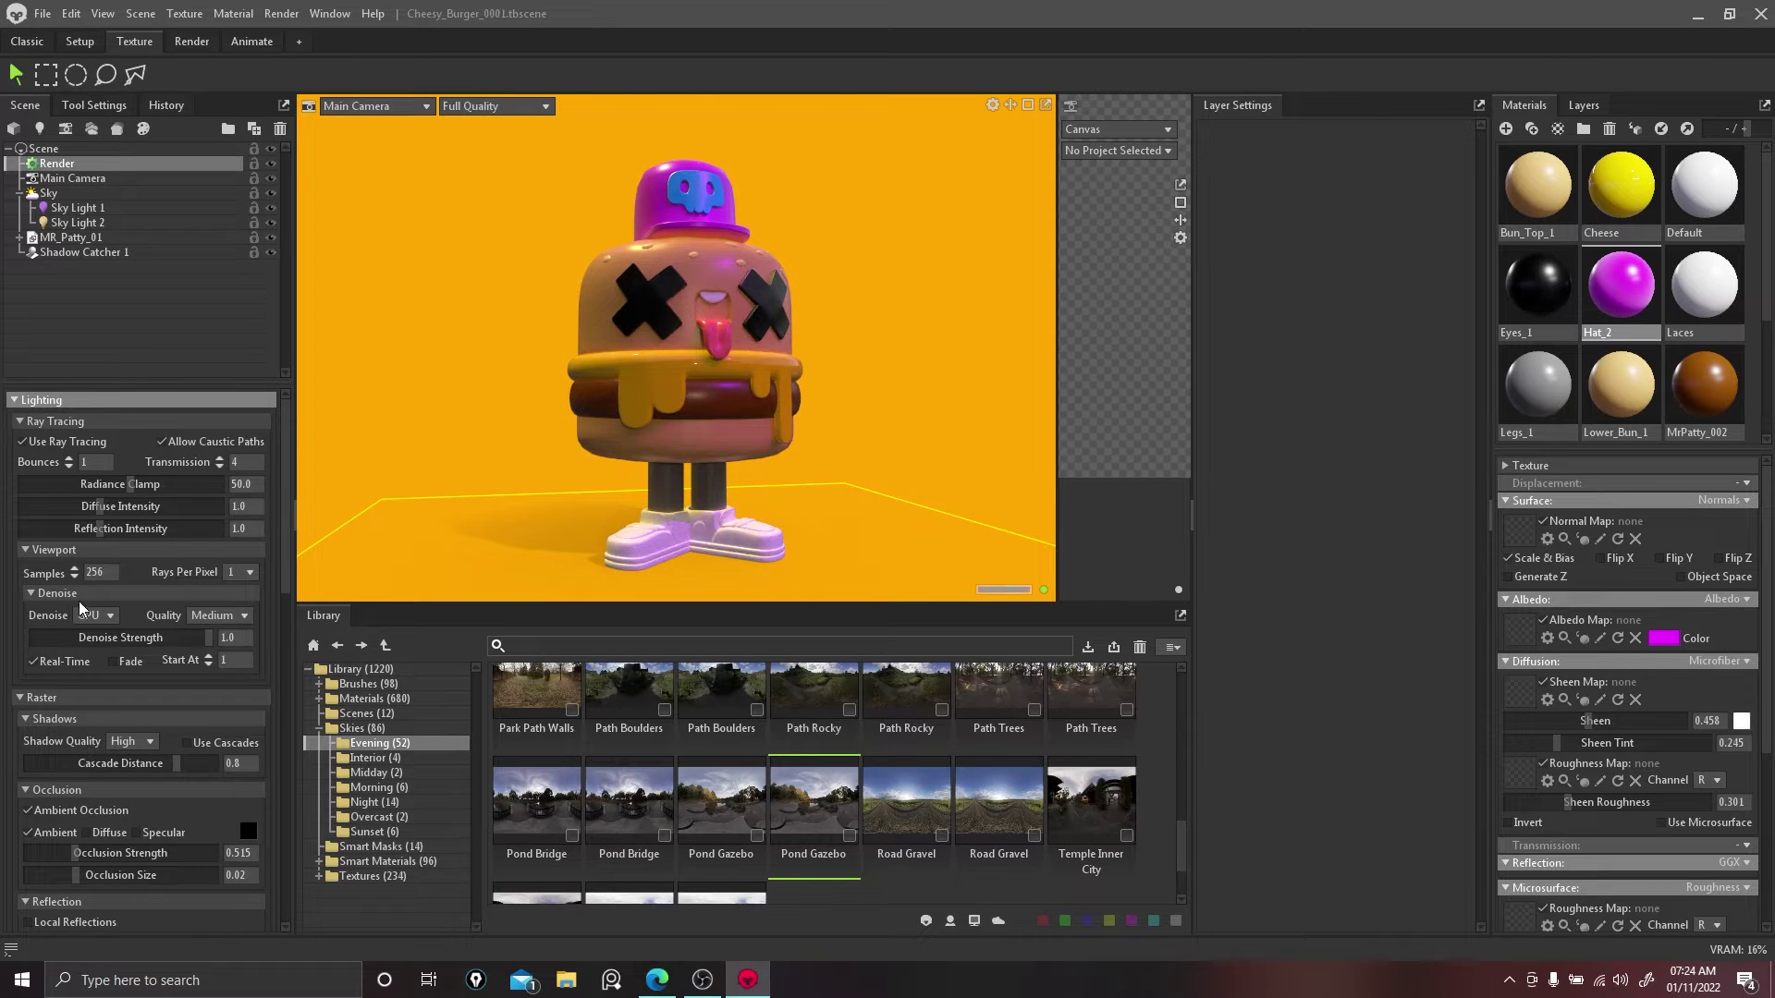
Step: Try the viewport without denoising and set the denoiser to CPU
left_click(103, 614)
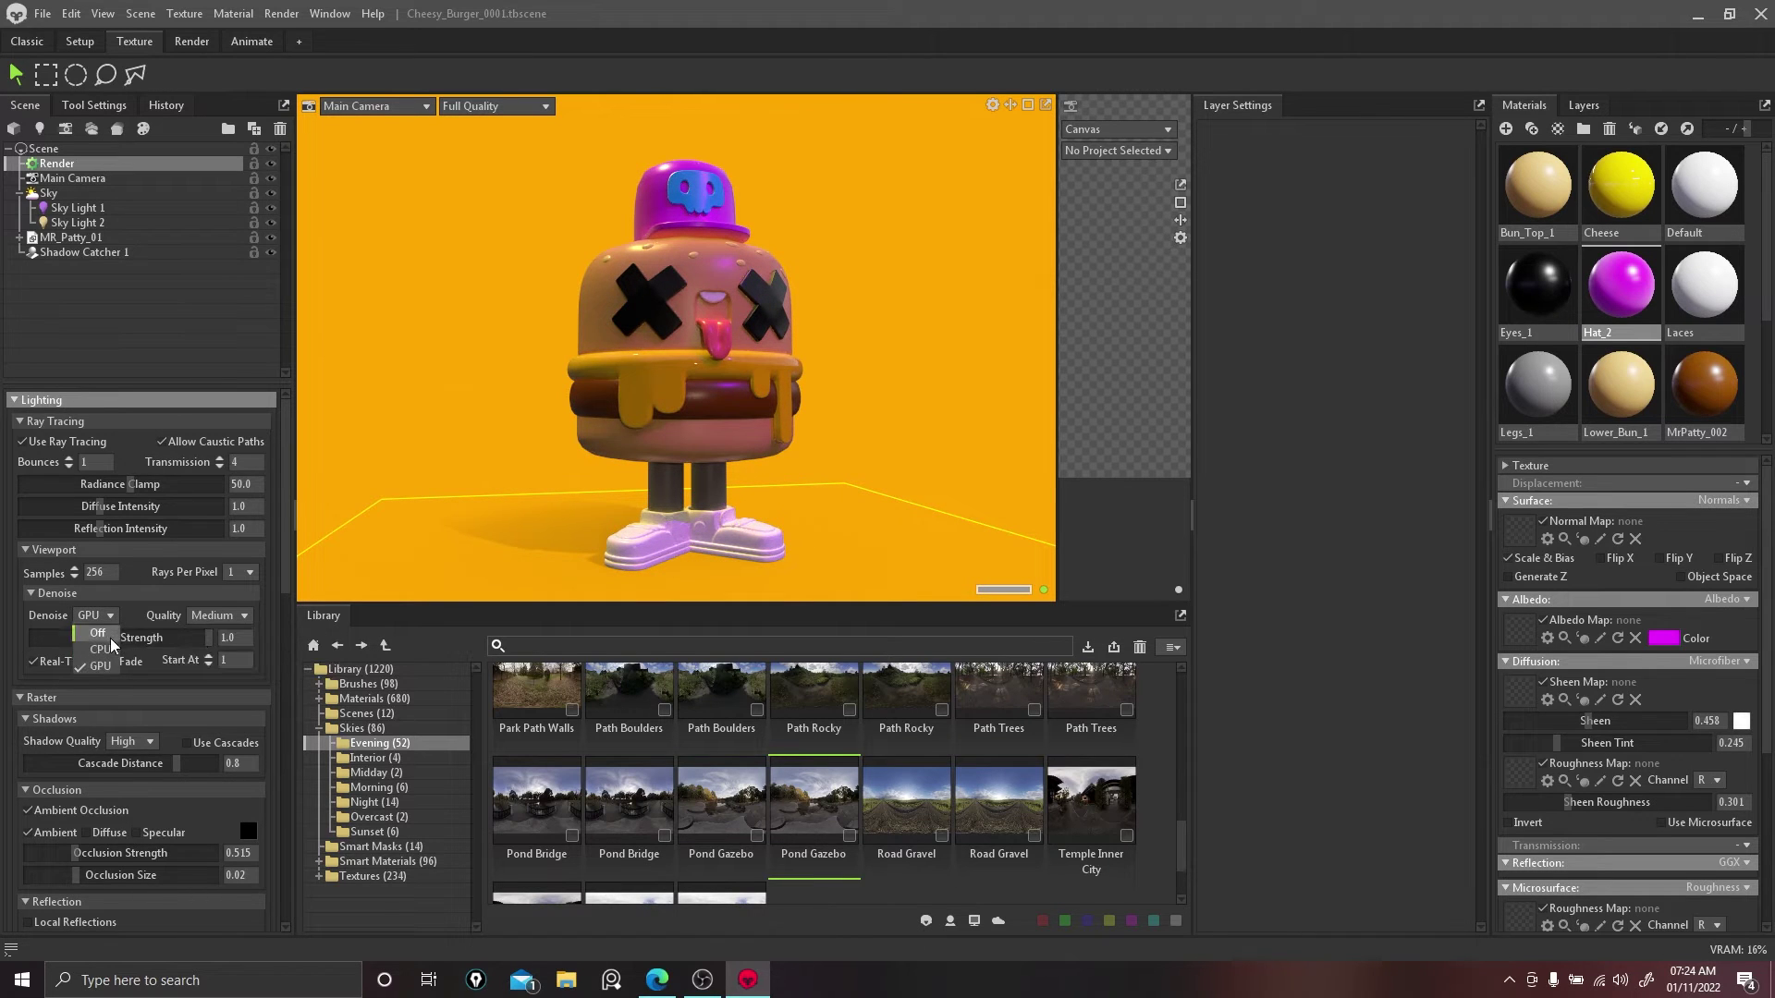
left_click(110, 636)
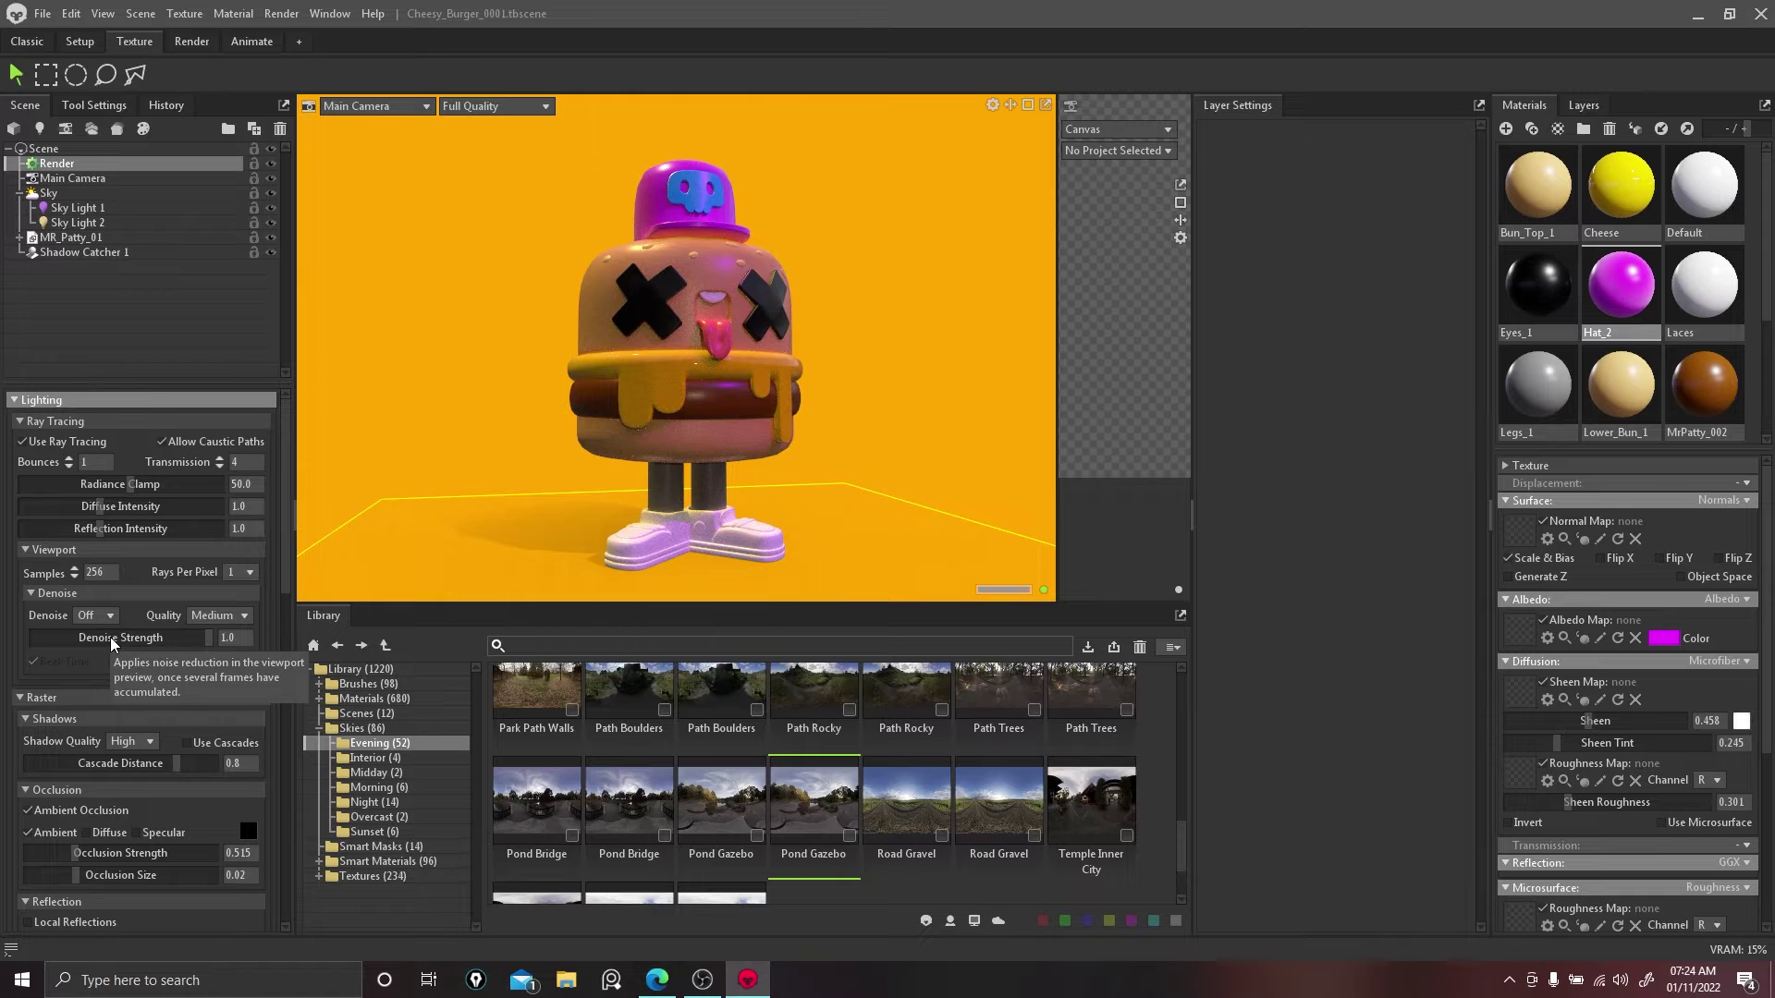
left_click(97, 615)
left_click(106, 643)
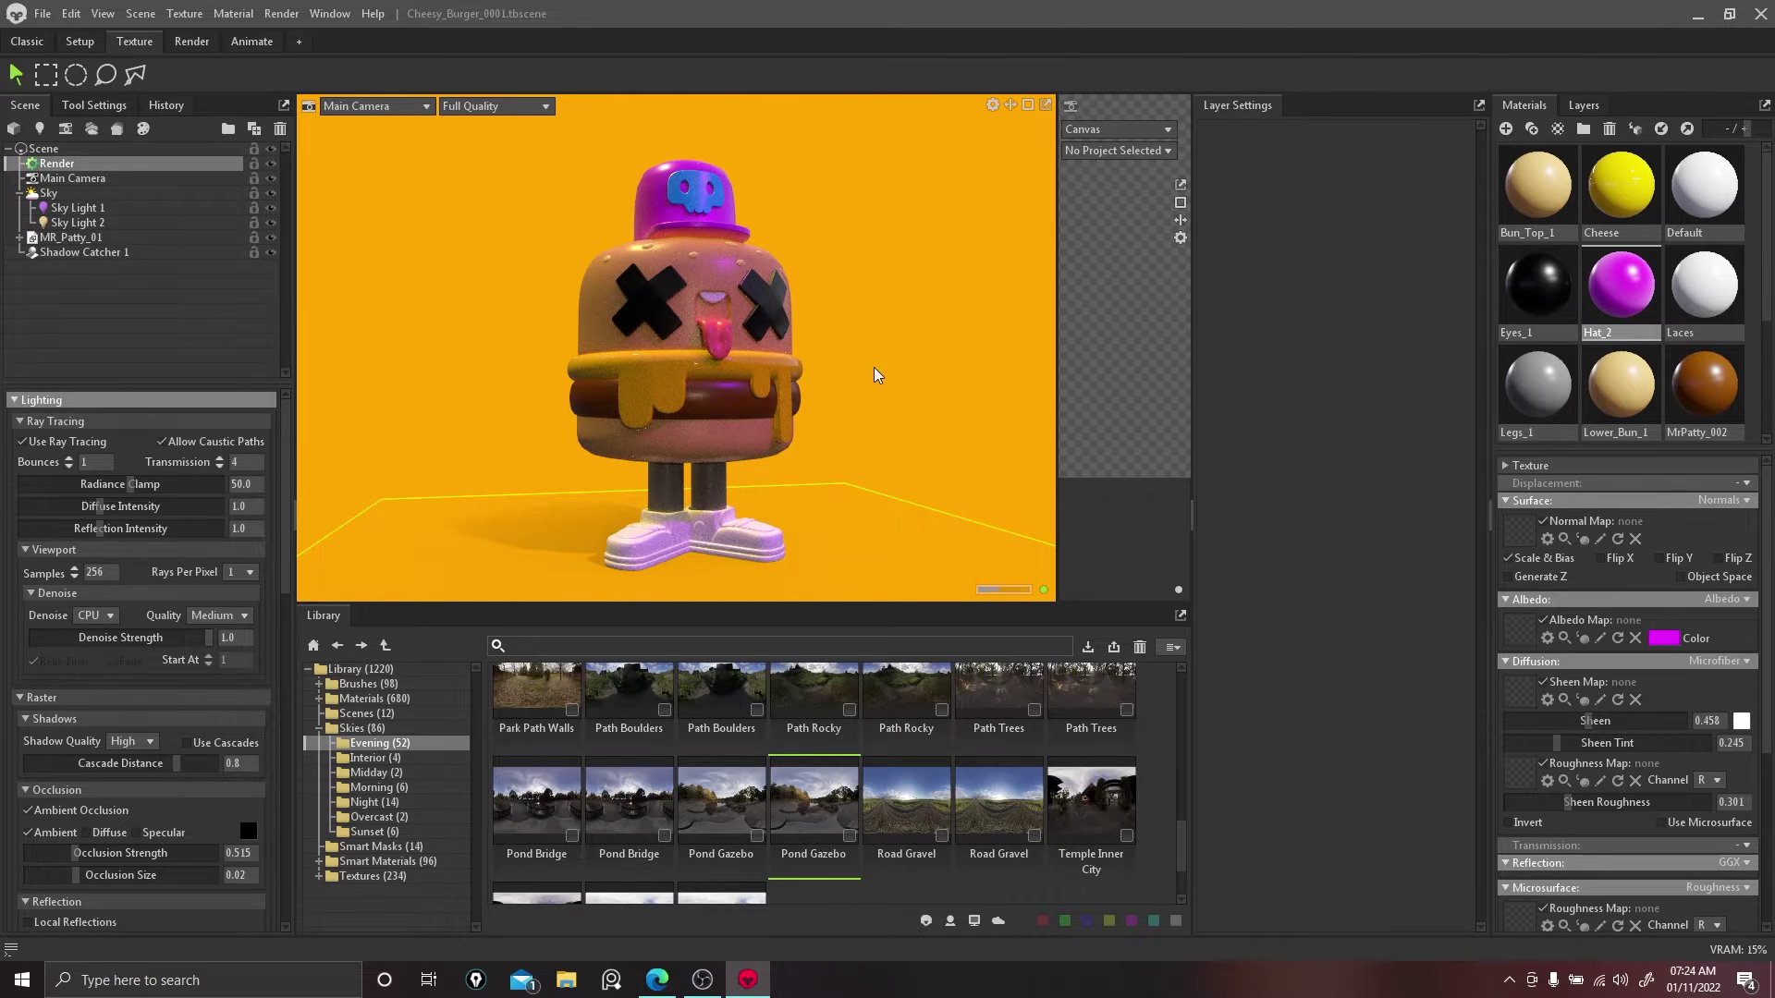
left_click_drag(874, 368, 892, 325)
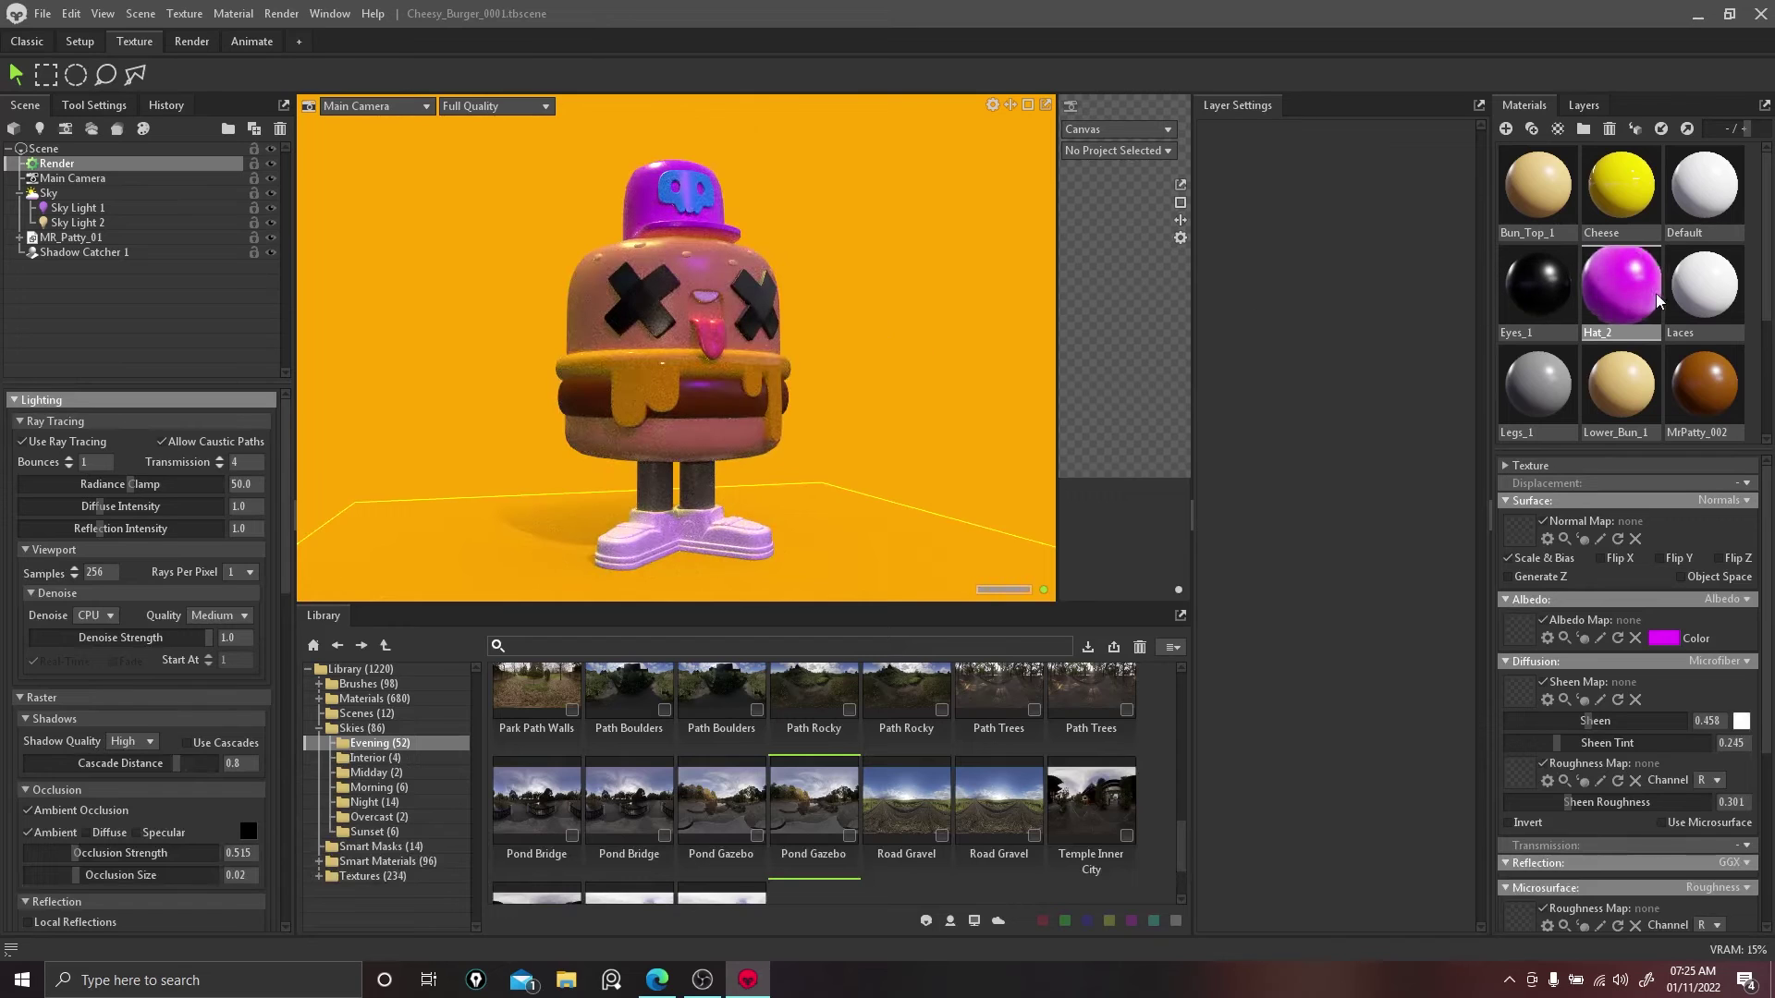
Step: Select the shoes on the character and their Shoes_4 material, and collapse the MR_Patty_01 group
left_click(1695, 290)
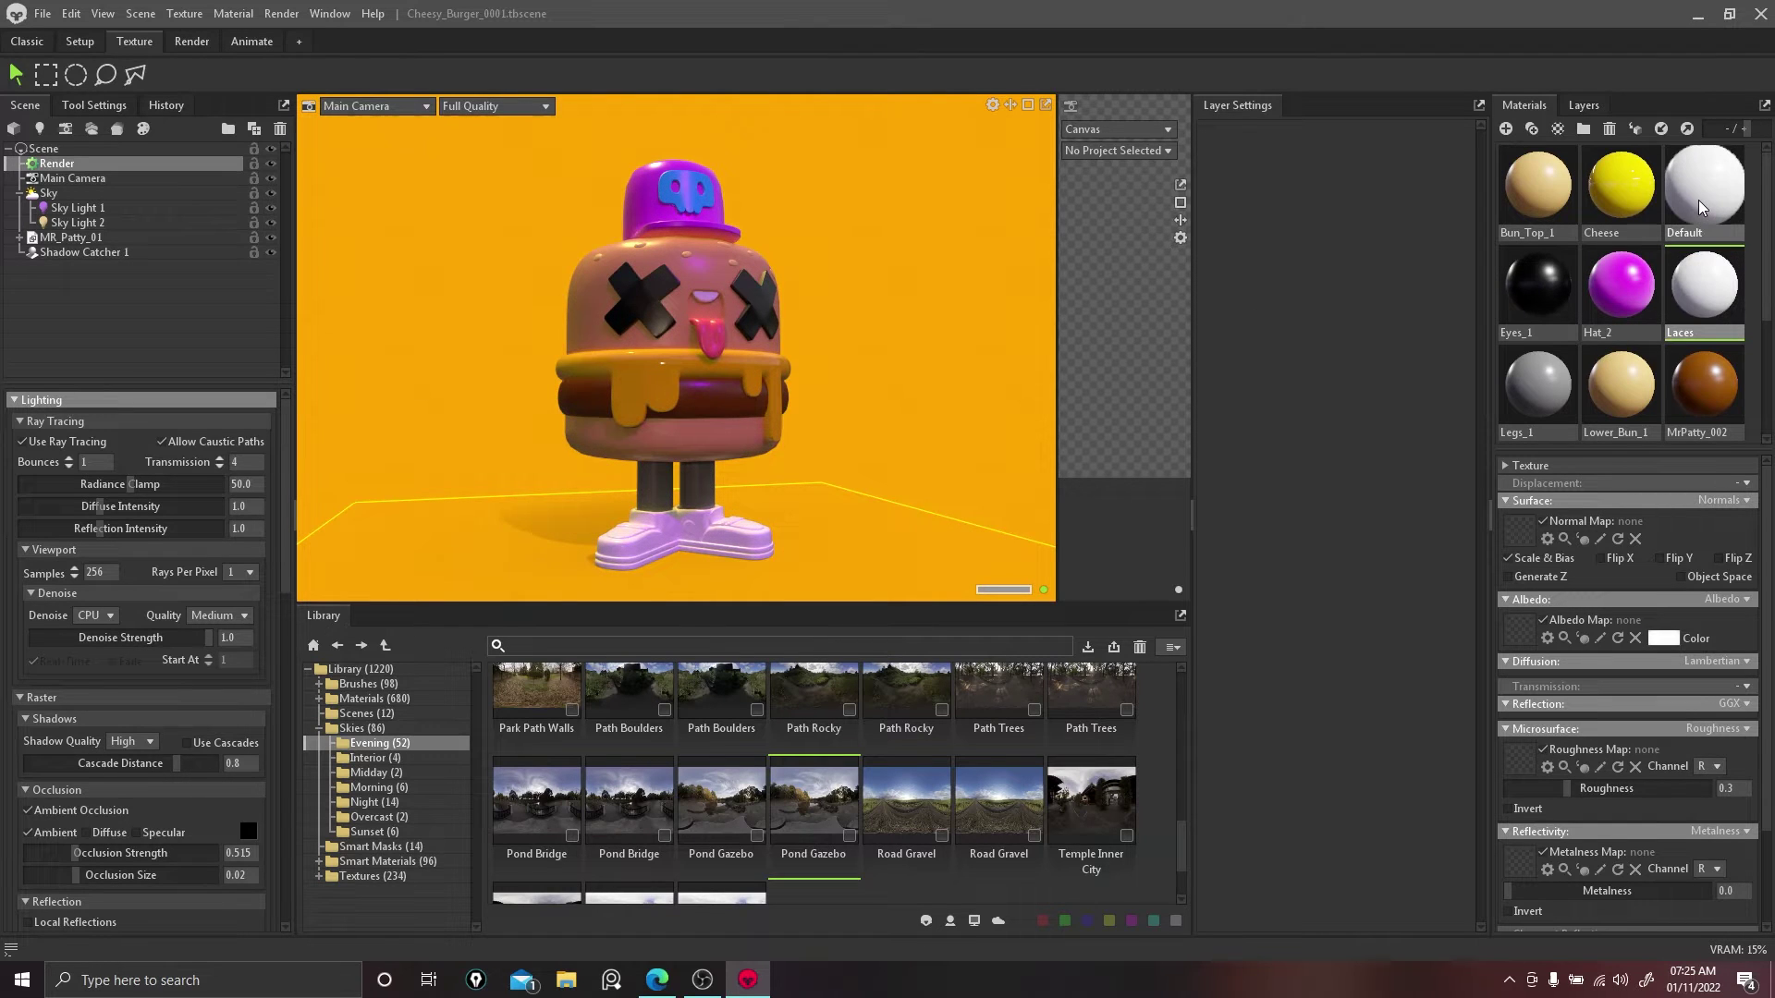
left_click(732, 545)
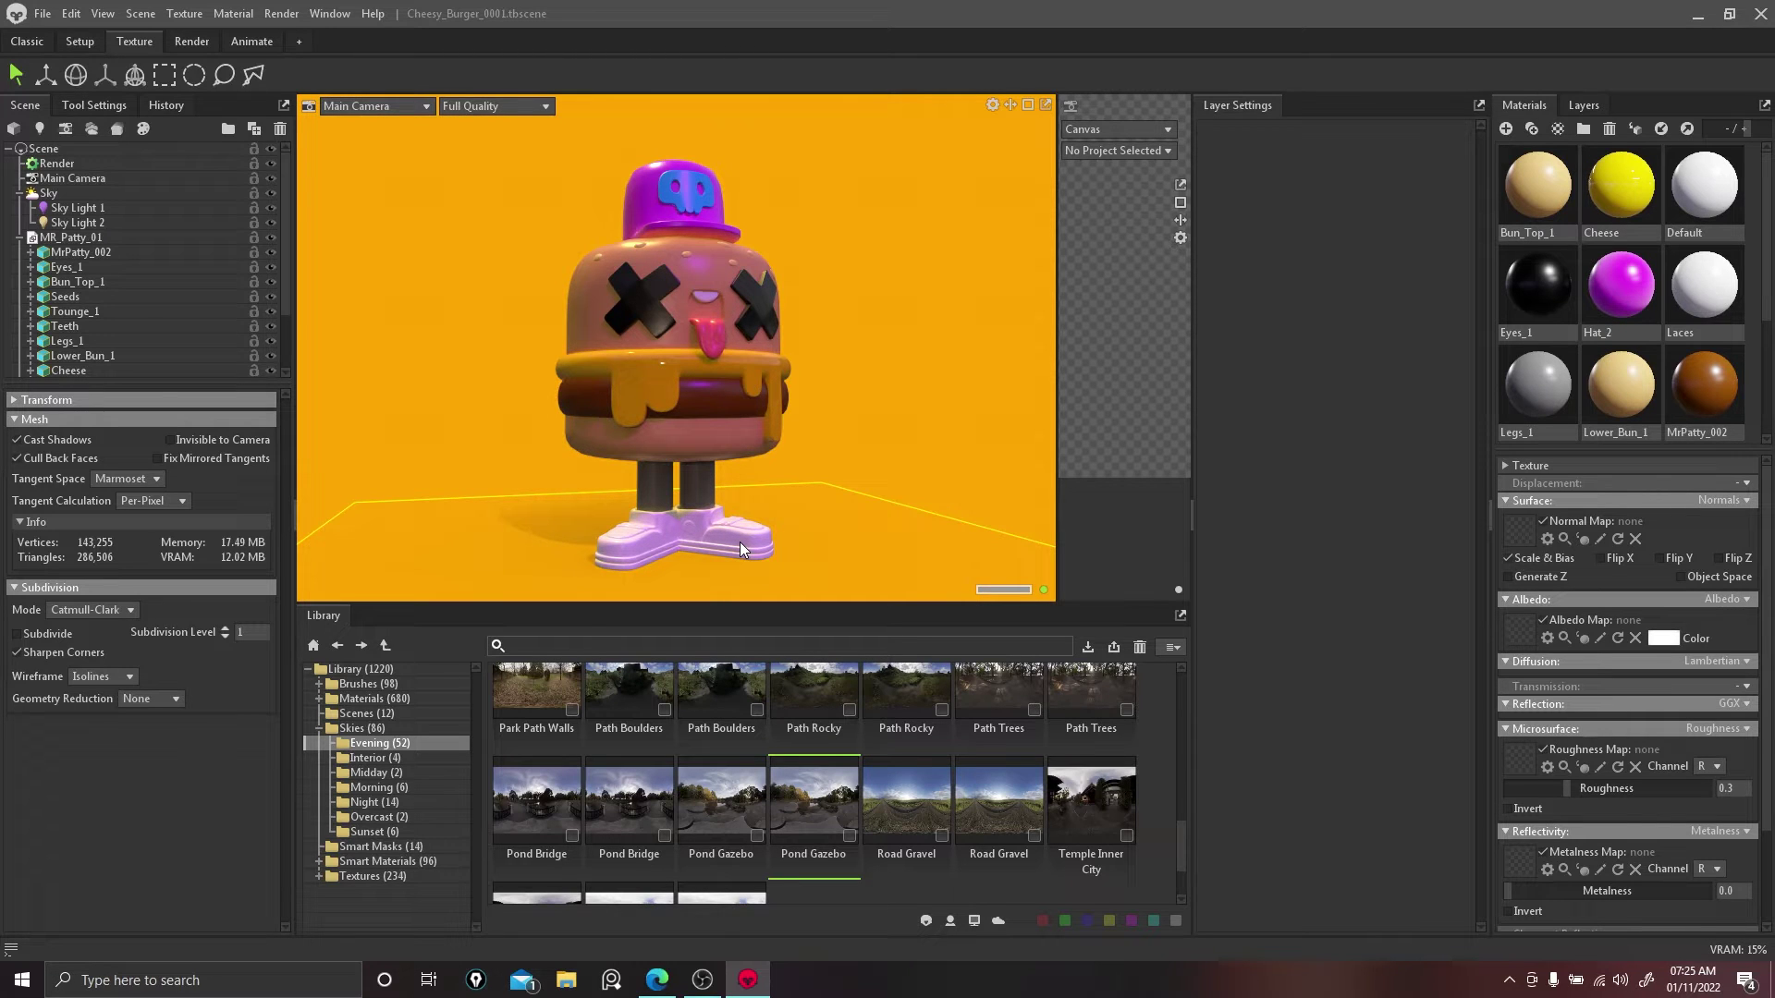
scroll(1690, 279, "down", 2)
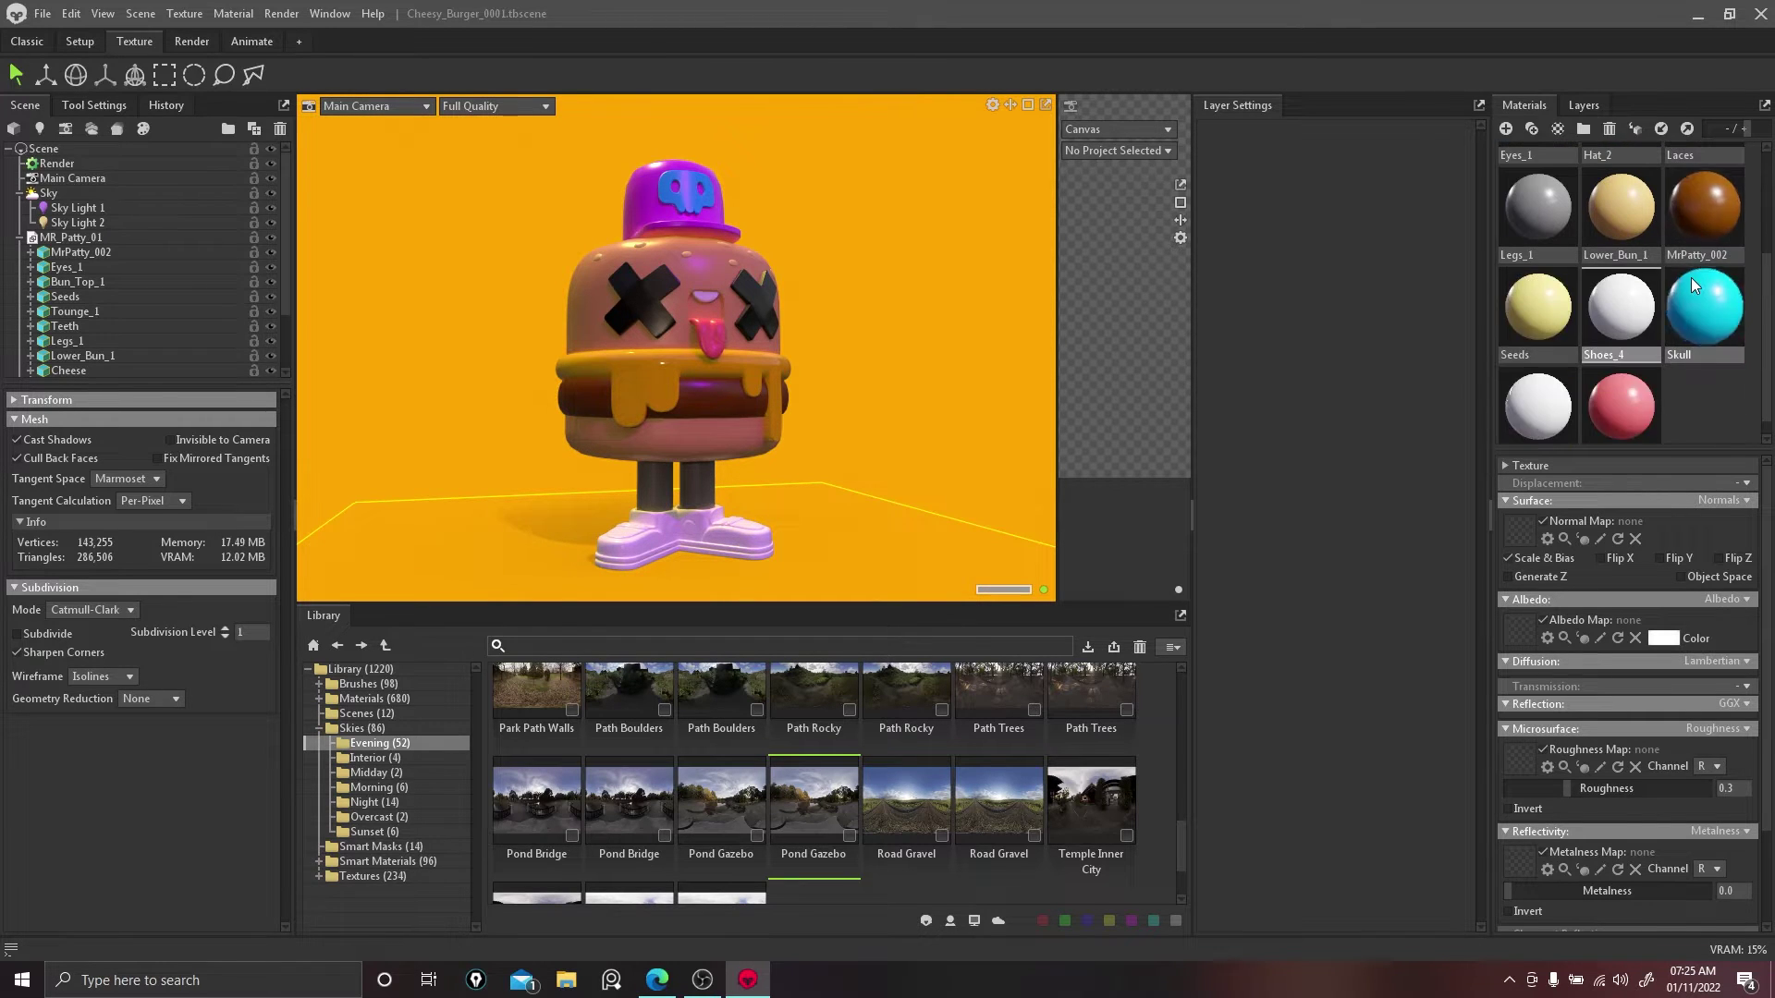
left_click(1601, 320)
left_click(20, 238)
Step: Add a texture project named Shoes to the scene and link the Shoes_4 material to it
right_click(57, 287)
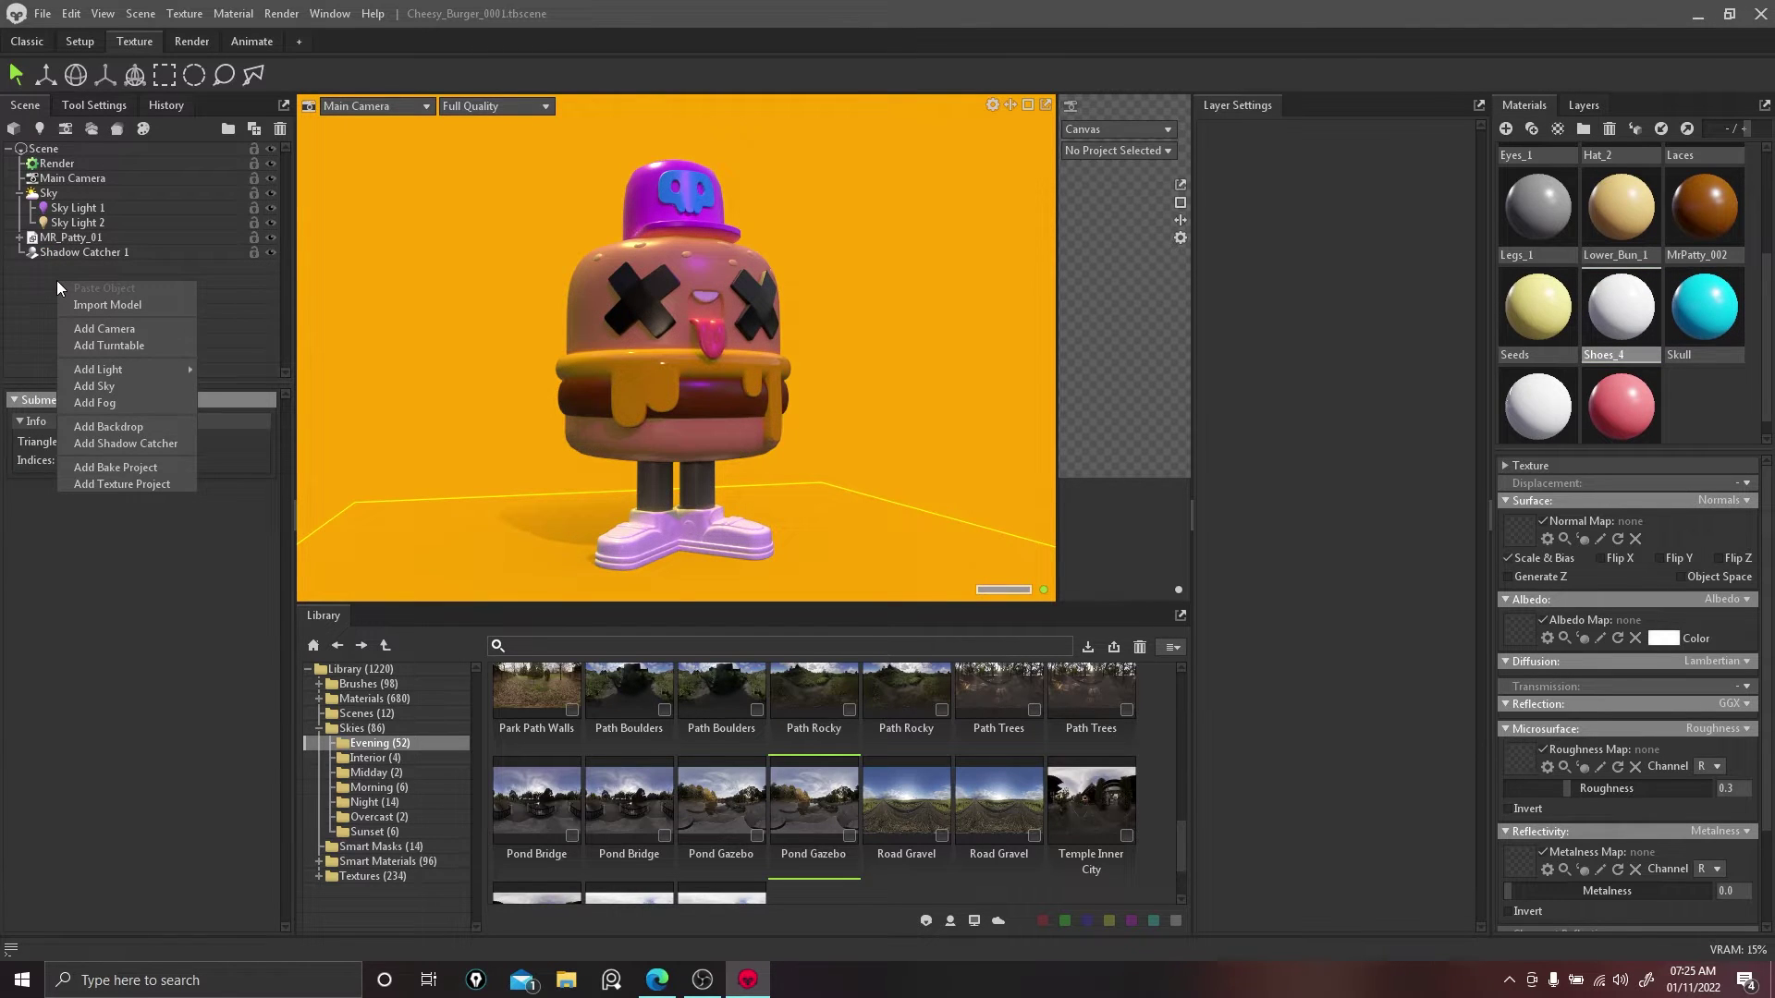
left_click(154, 126)
left_click(153, 125)
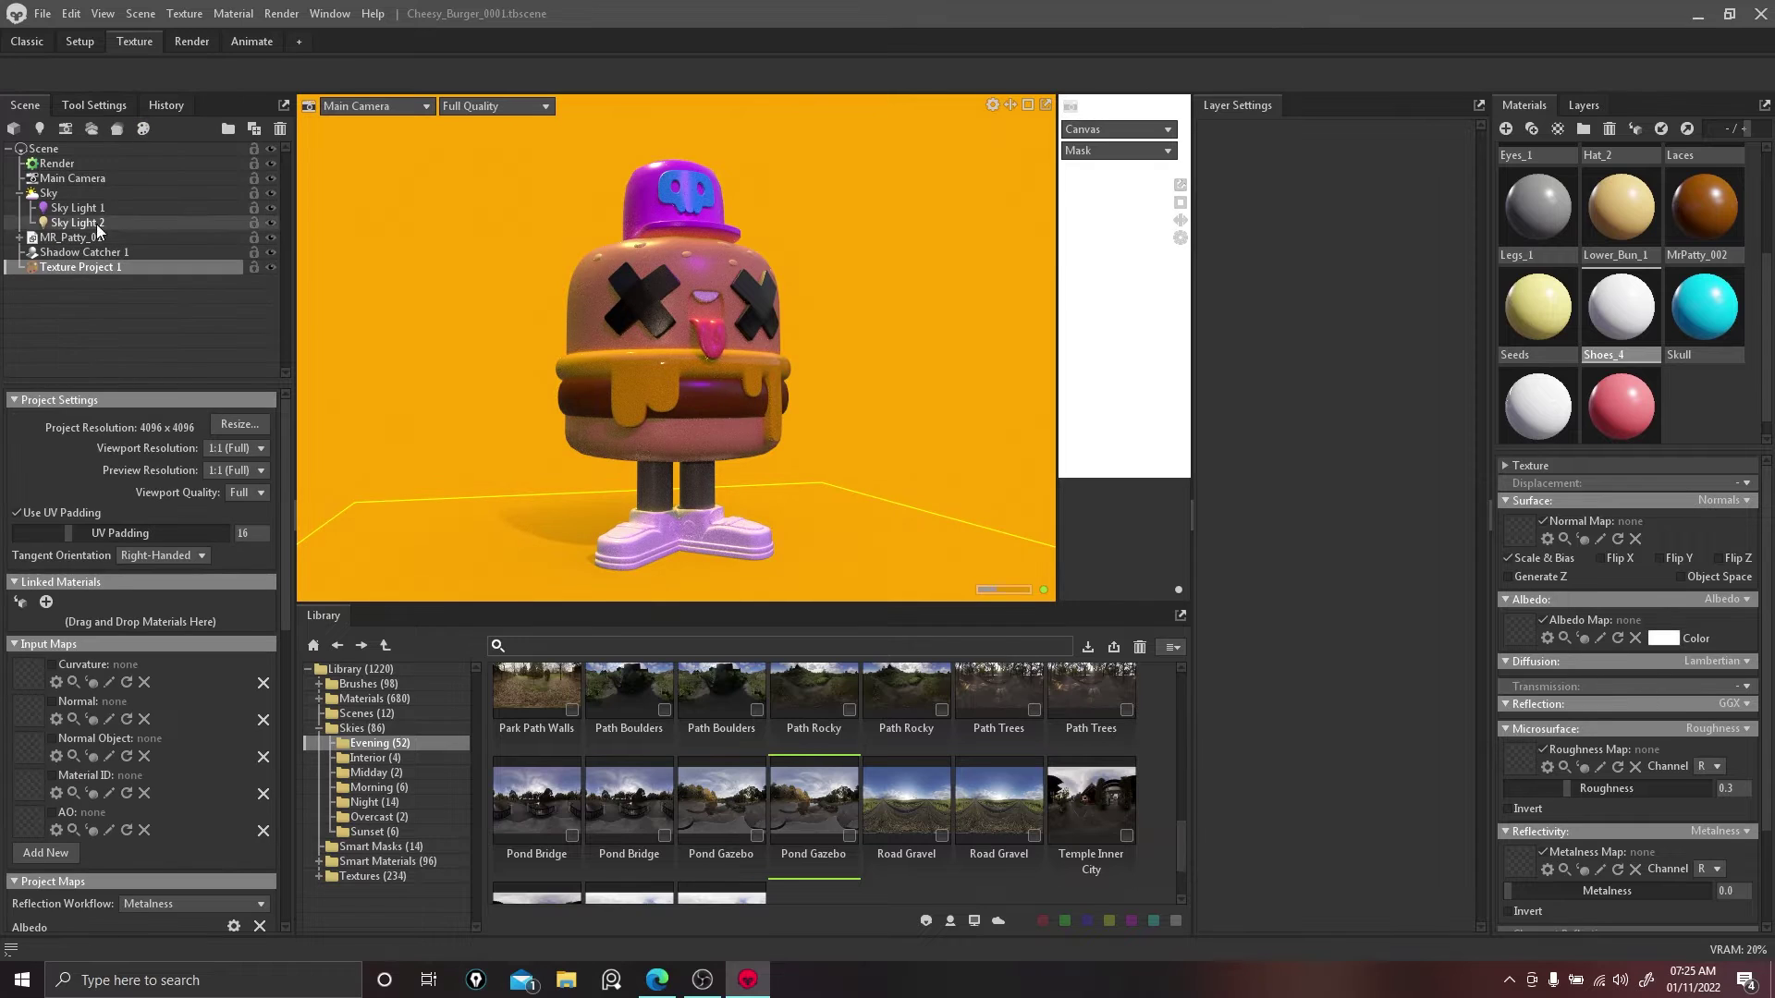
double_click(105, 268)
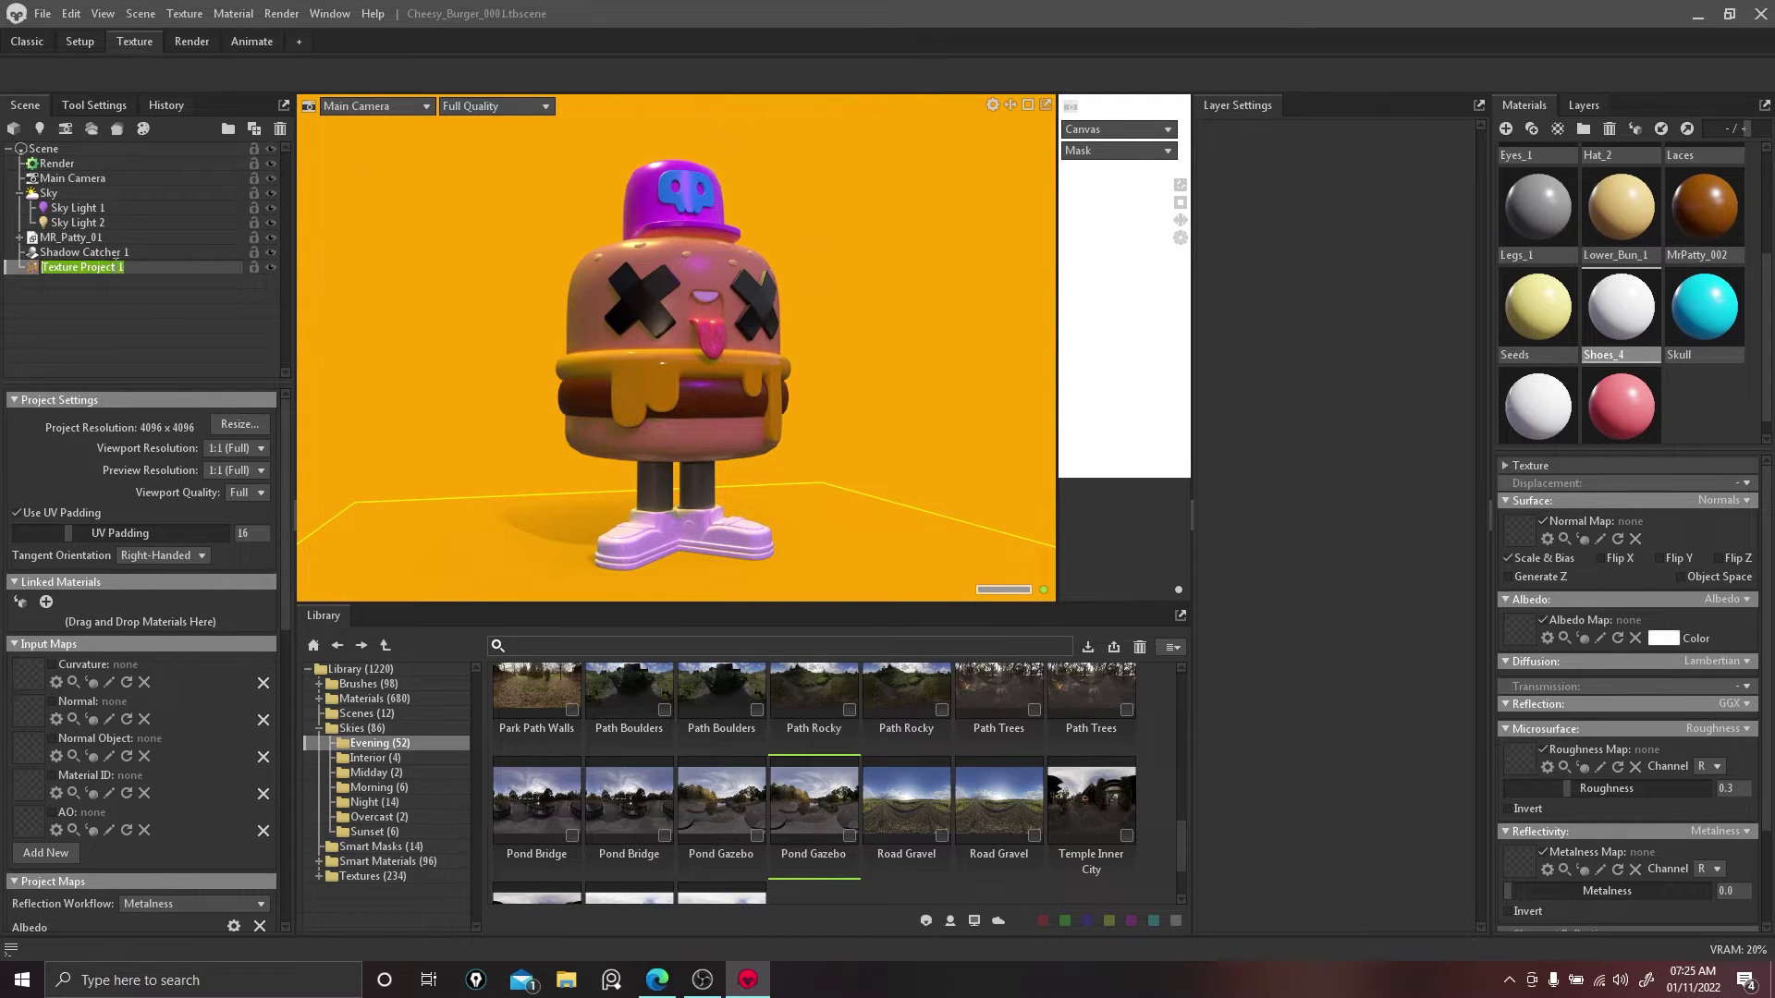
type("Shoes")
key("Return")
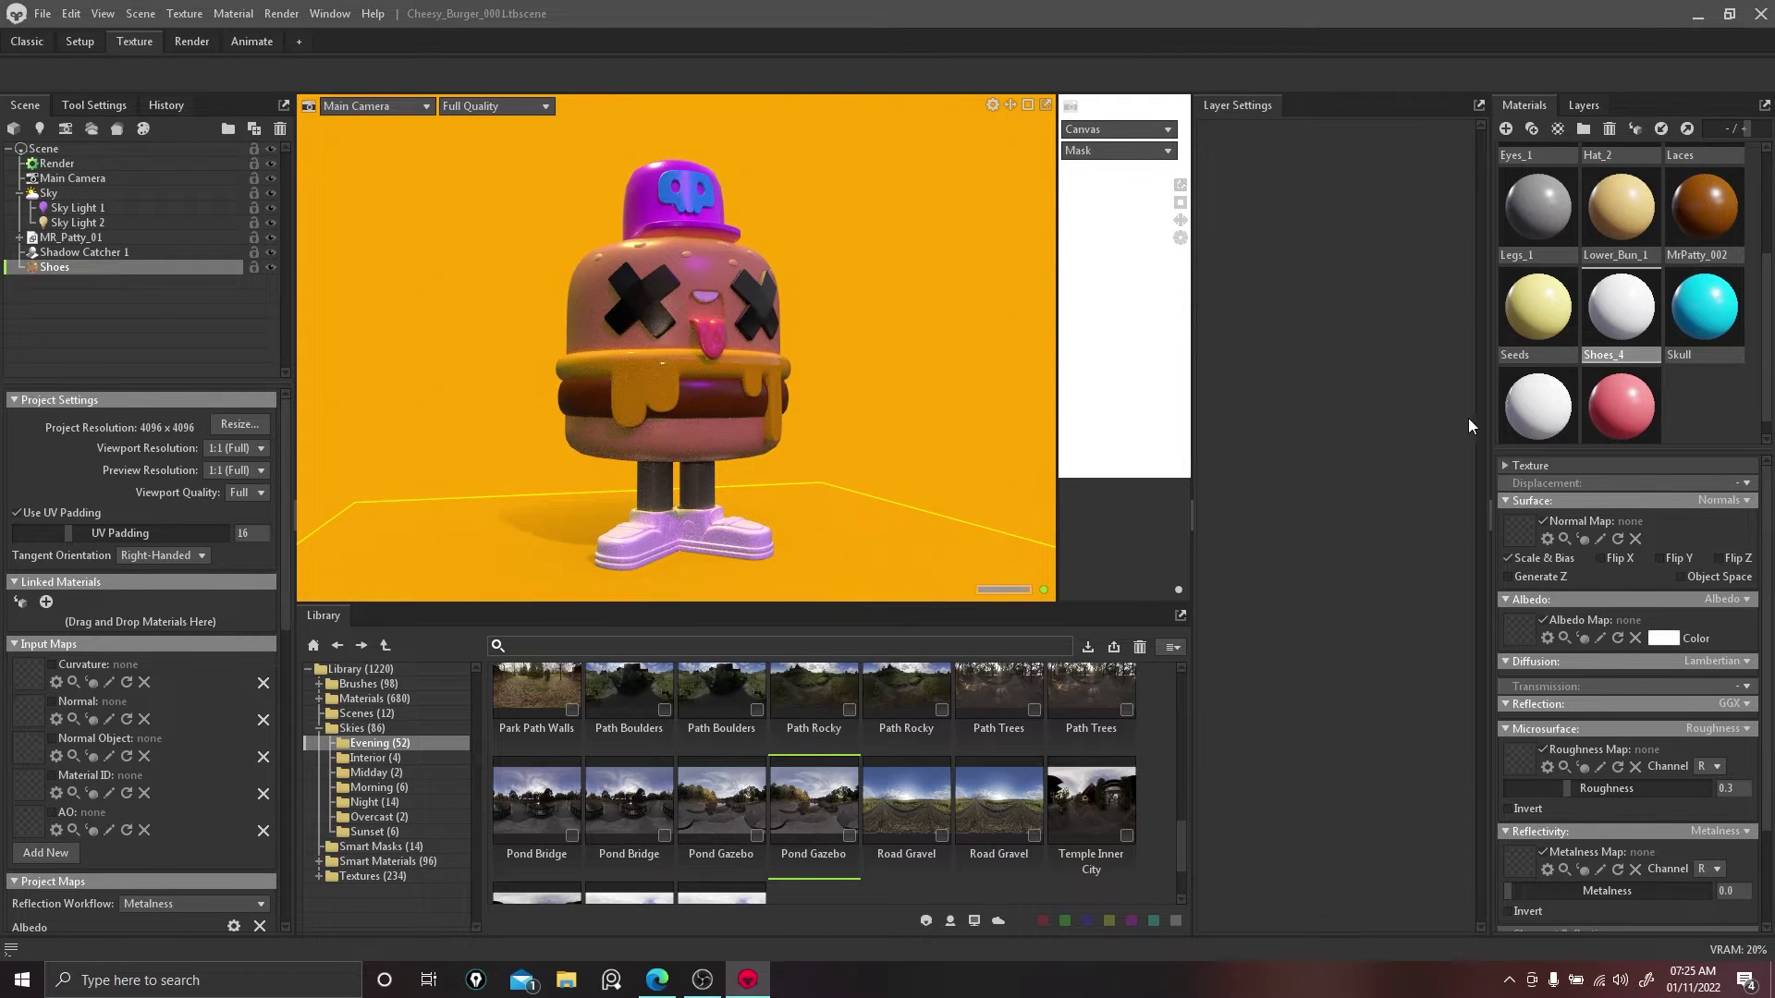
left_click_drag(1620, 305, 103, 614)
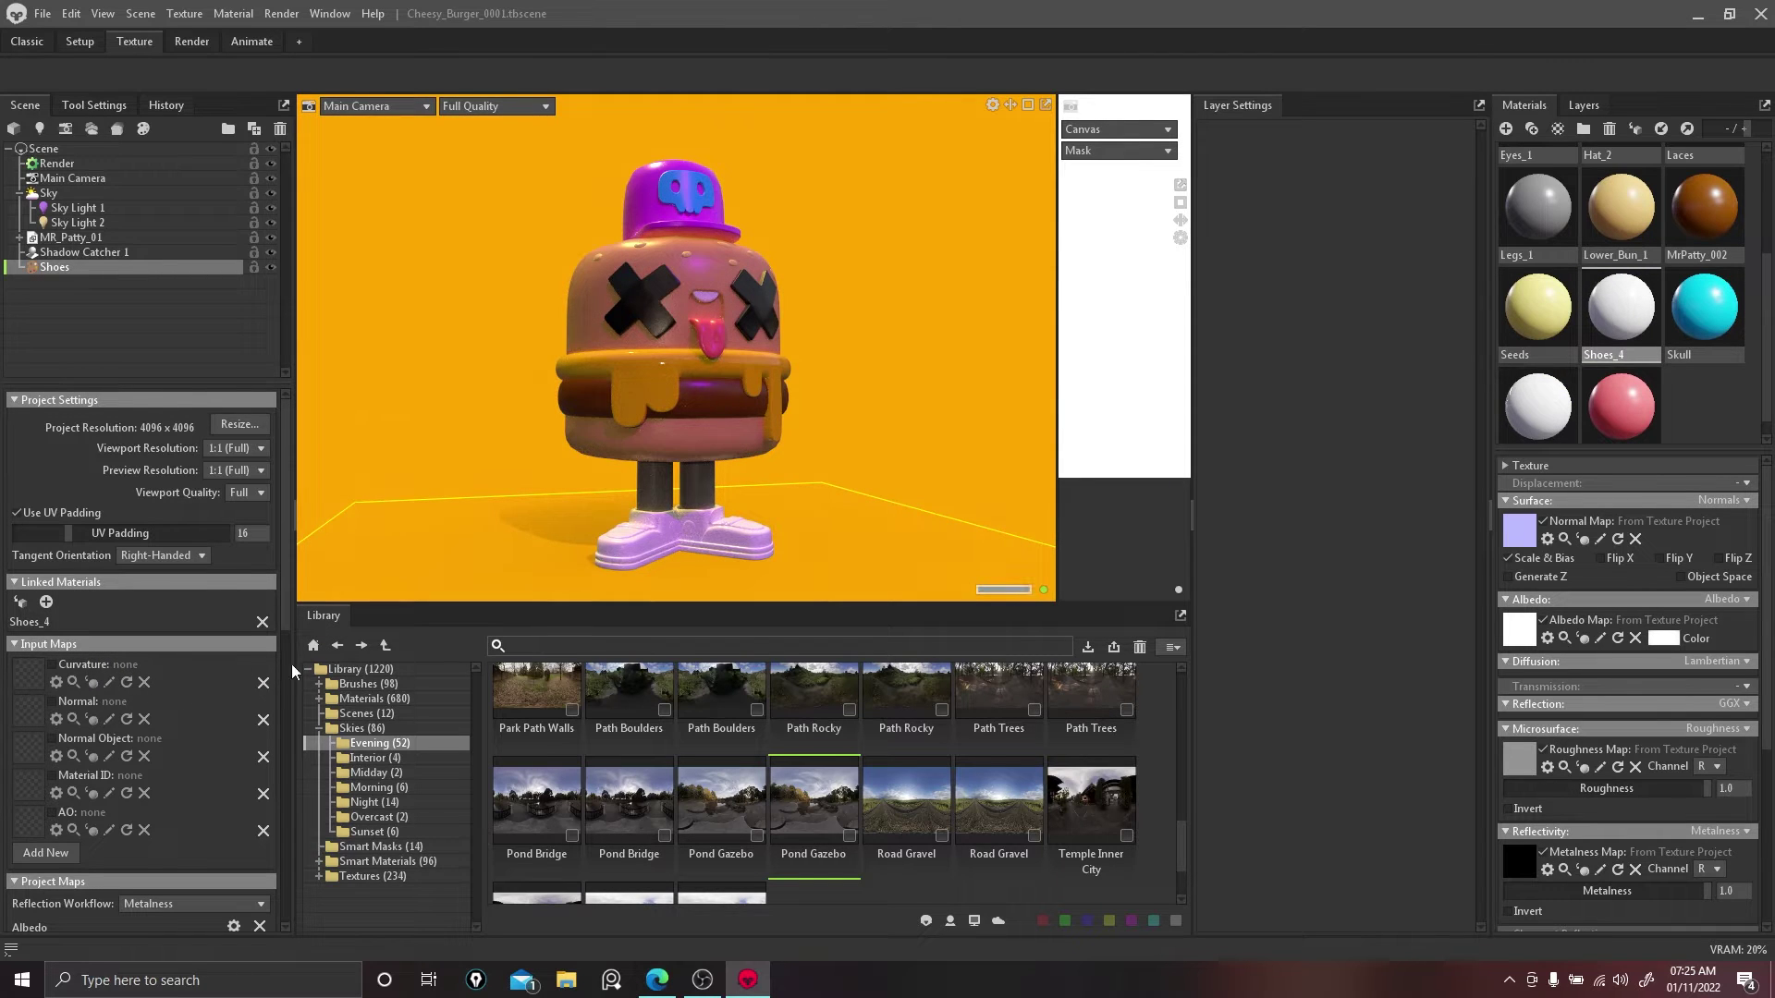
Step: Add a fill layer to the Shoes texture project and set its albedo color to bright cyan
left_click(1575, 105)
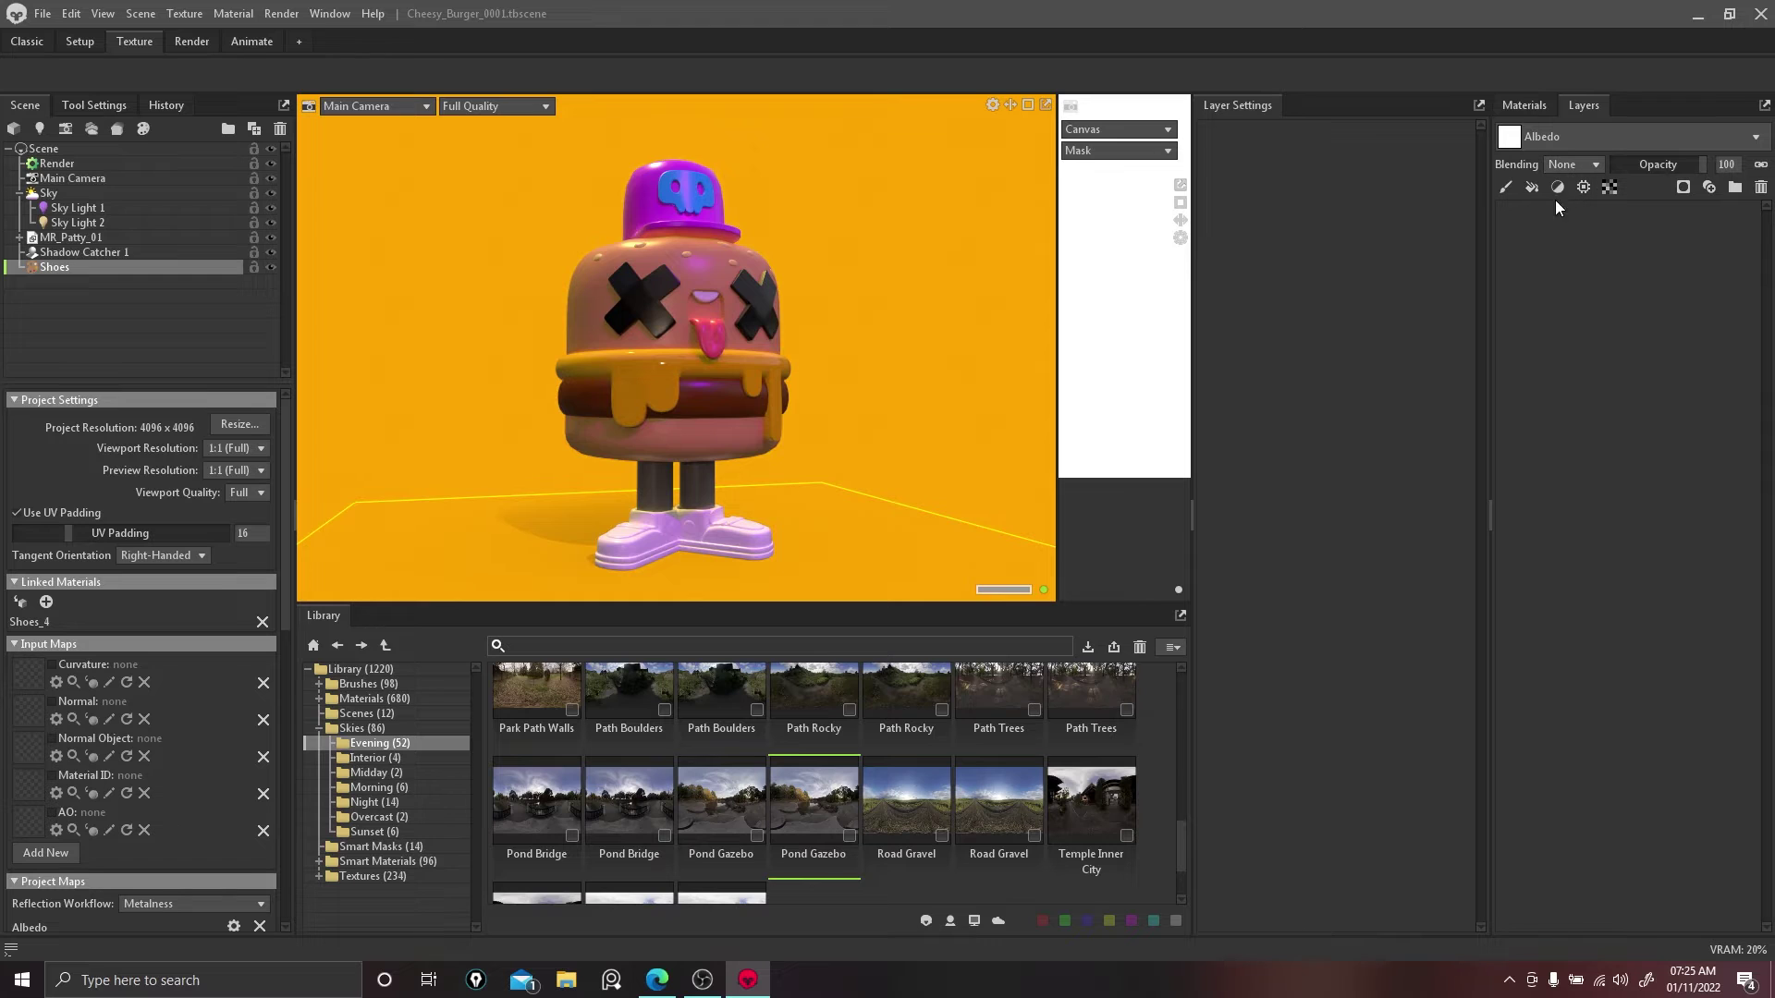
left_click(1531, 187)
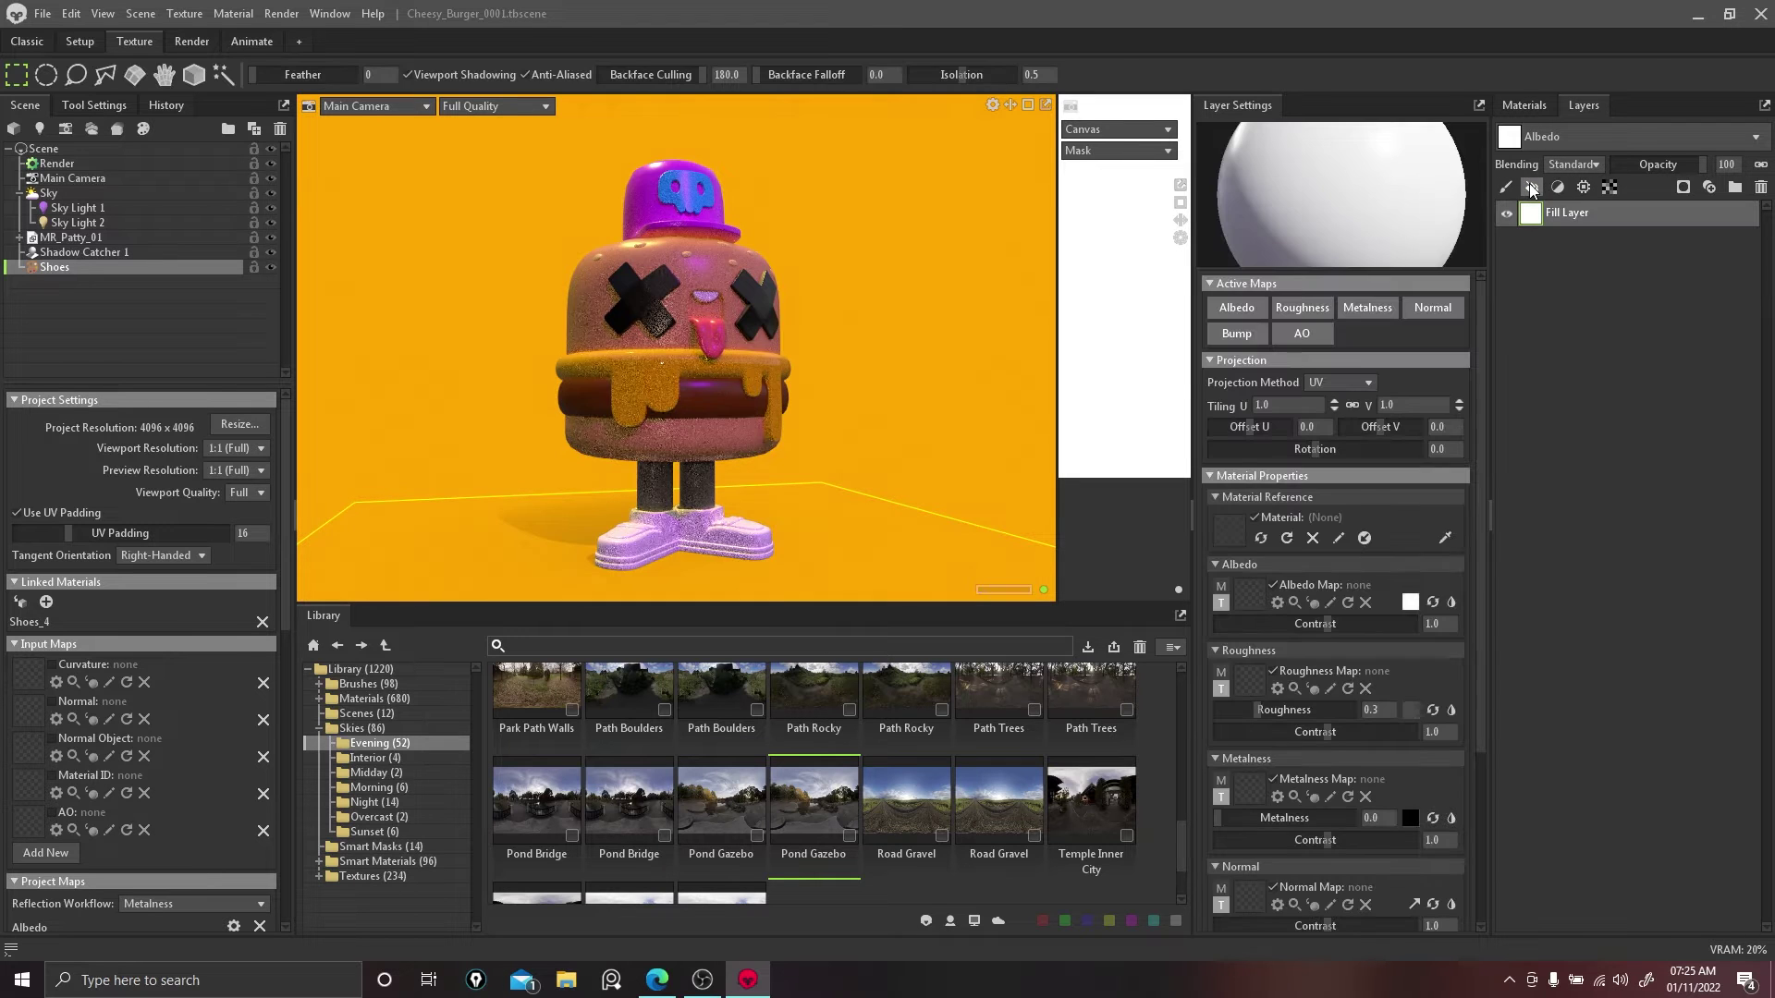
left_click(1410, 602)
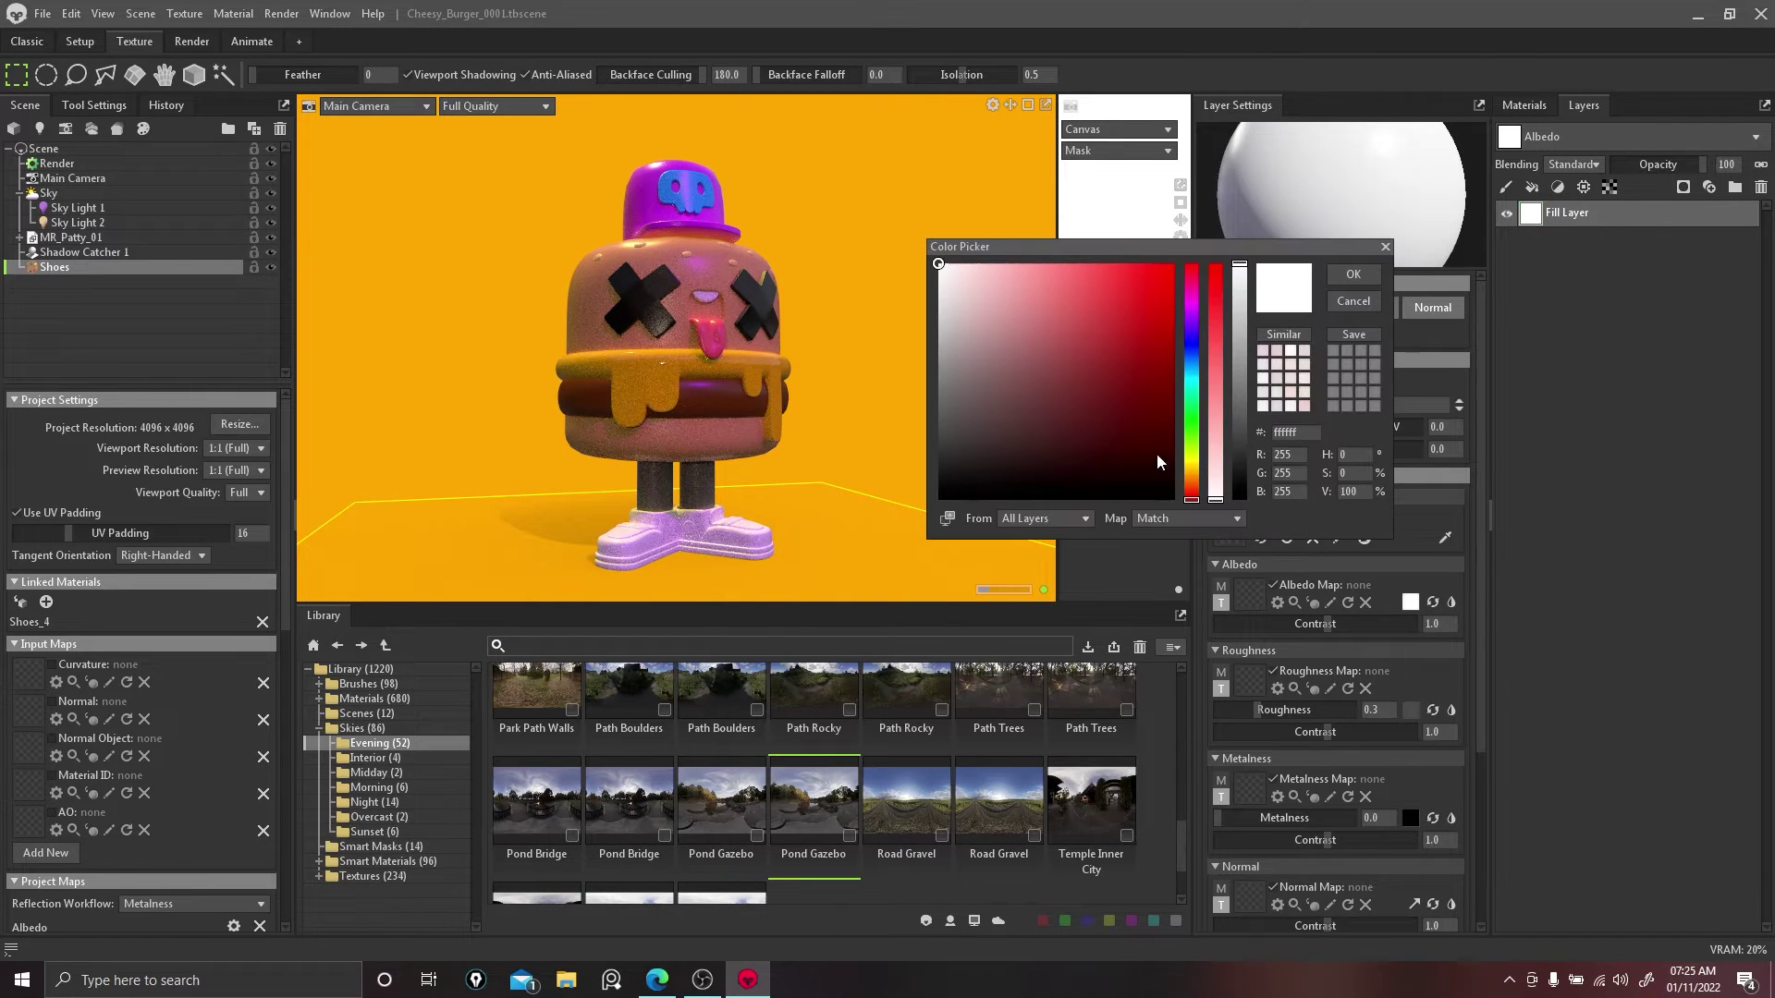
left_click_drag(1156, 463, 895, 444)
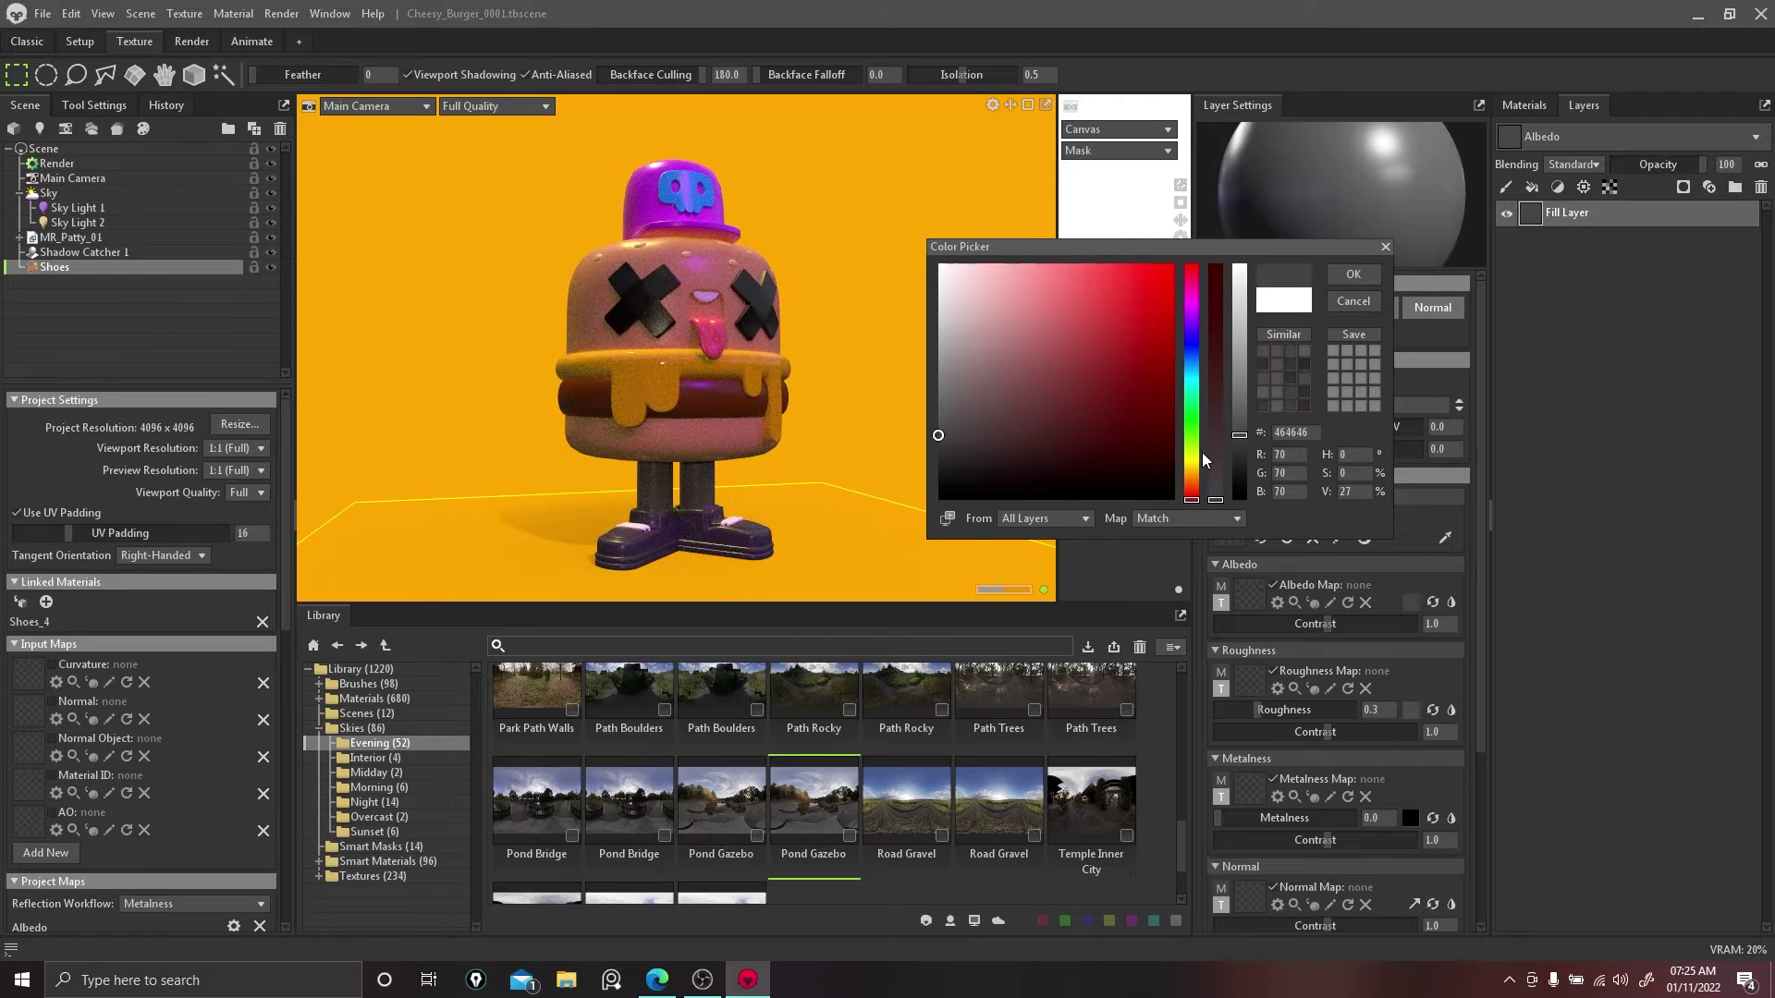
left_click_drag(1197, 457, 1216, 265)
left_click(1214, 393)
left_click_drag(1239, 434, 1244, 267)
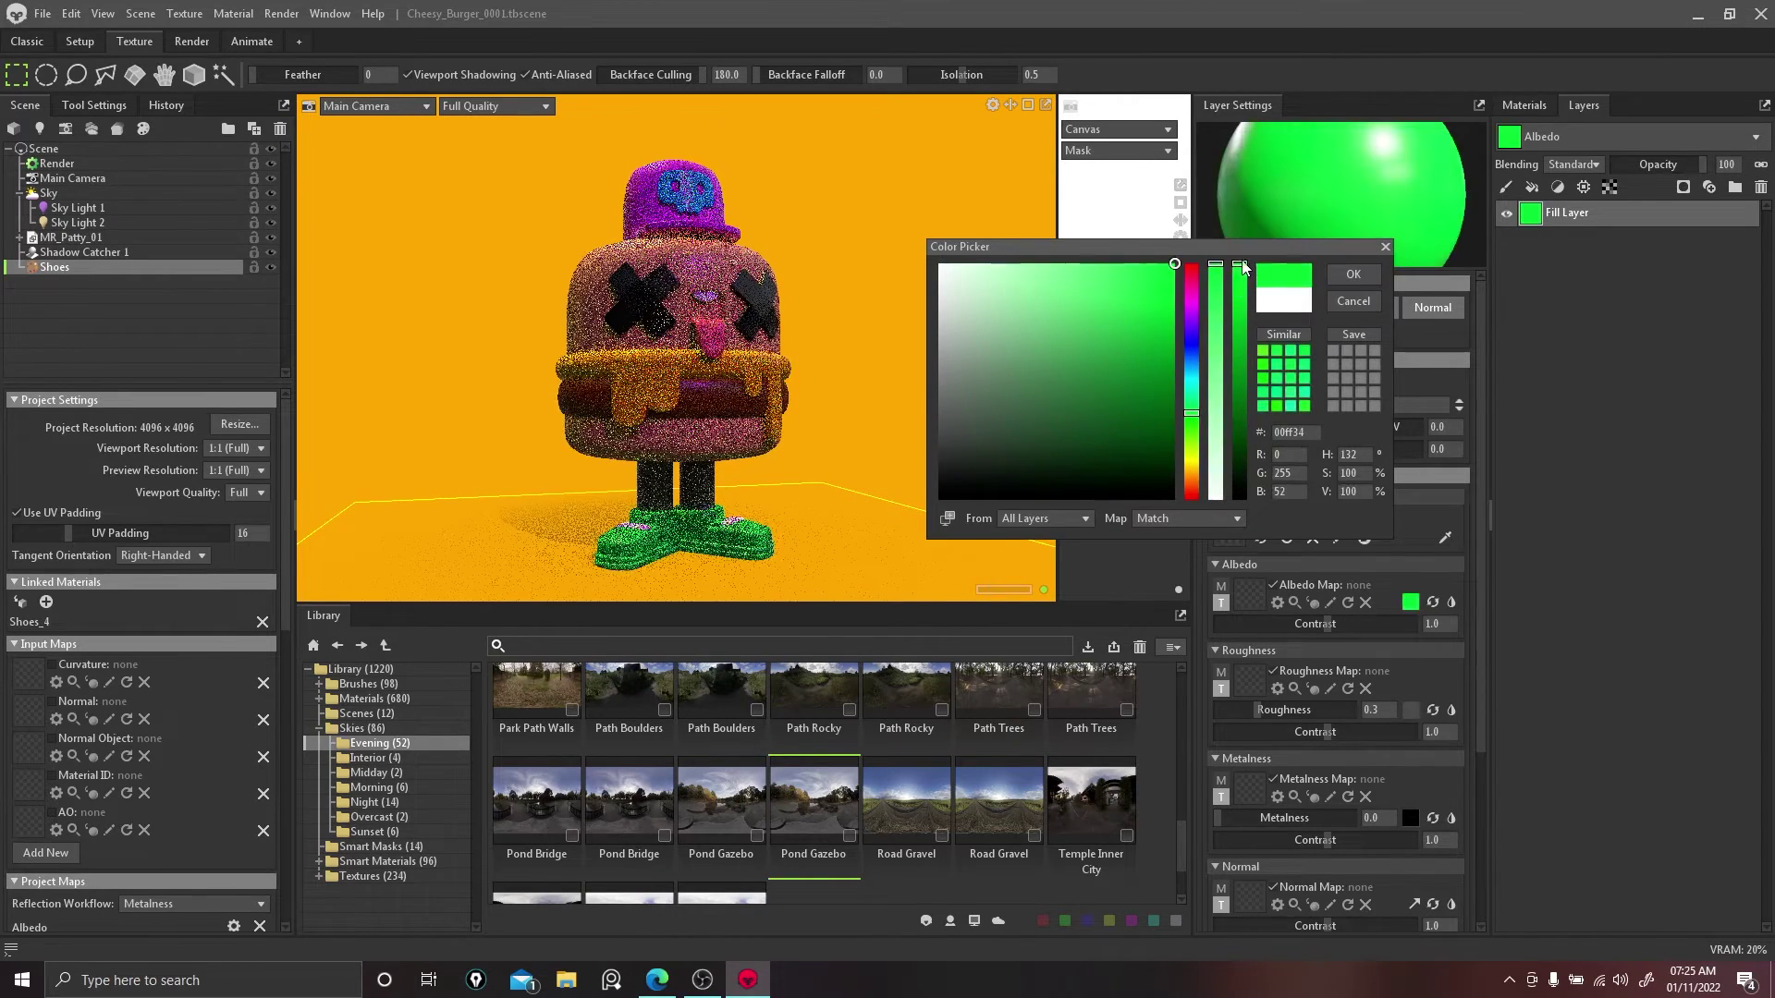
left_click_drag(1192, 413, 1193, 379)
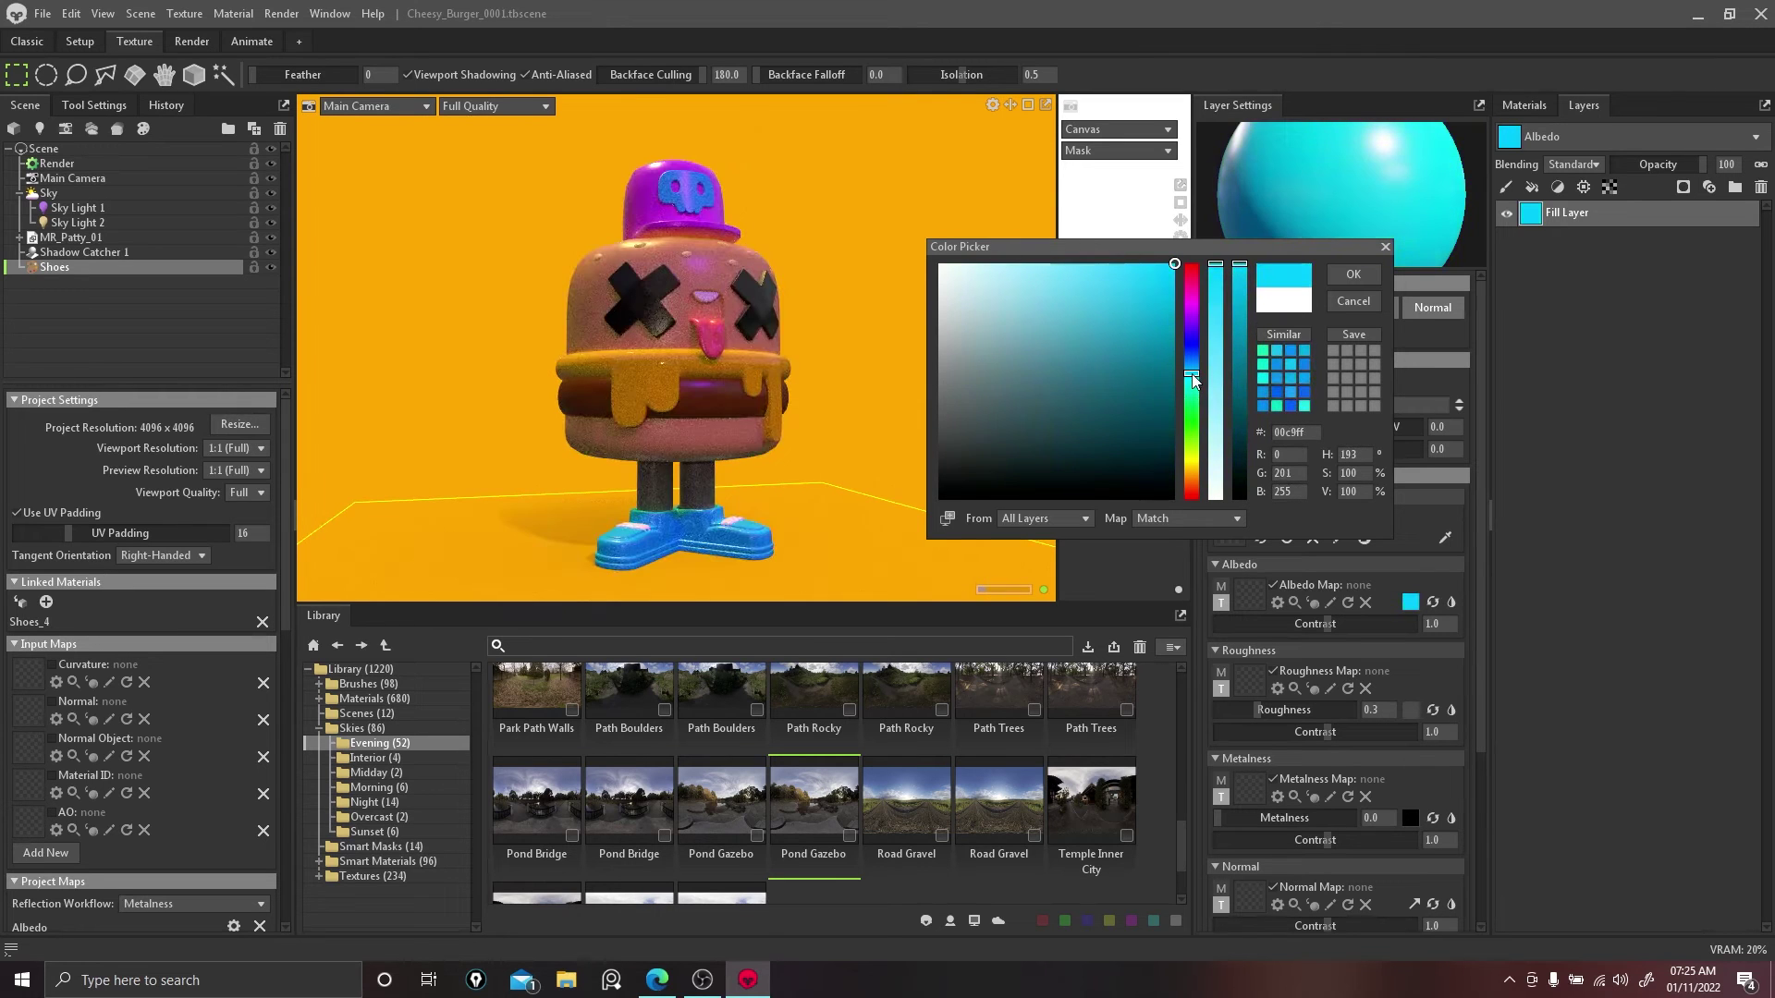
left_click(1353, 270)
left_click_drag(819, 509, 835, 463)
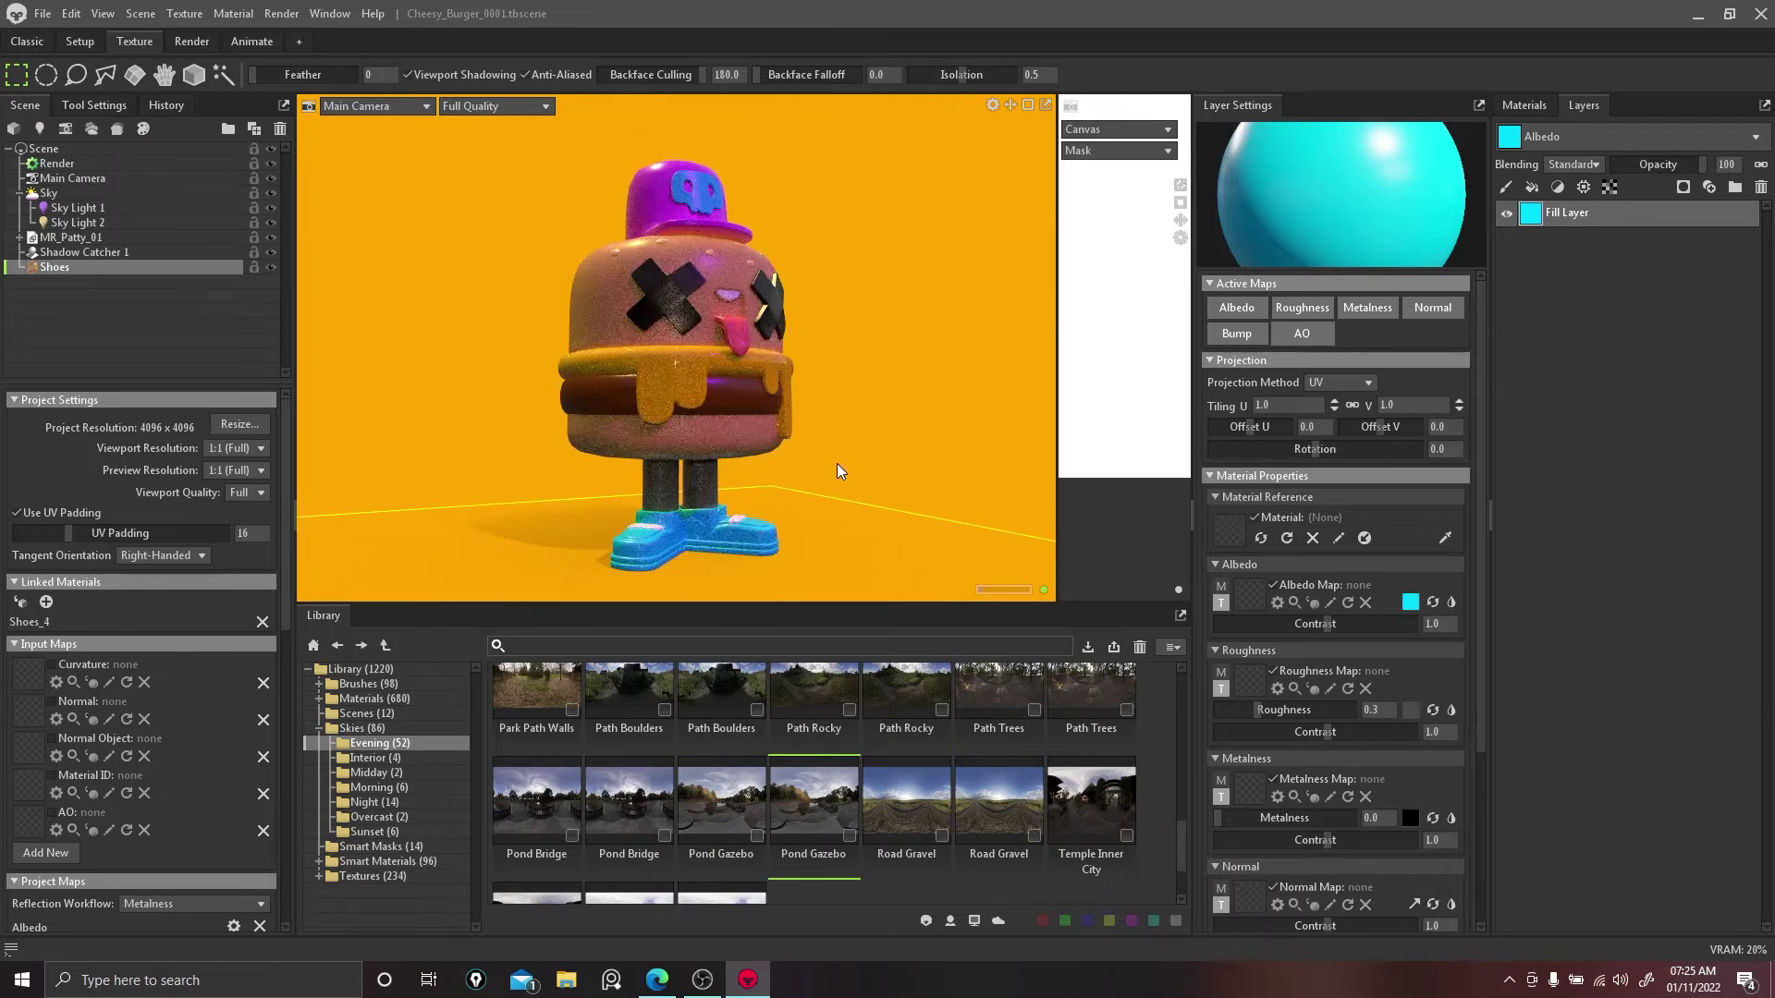
Step: Turn off ray tracing in the render settings and inspect the shoes up close
left_click(83, 163)
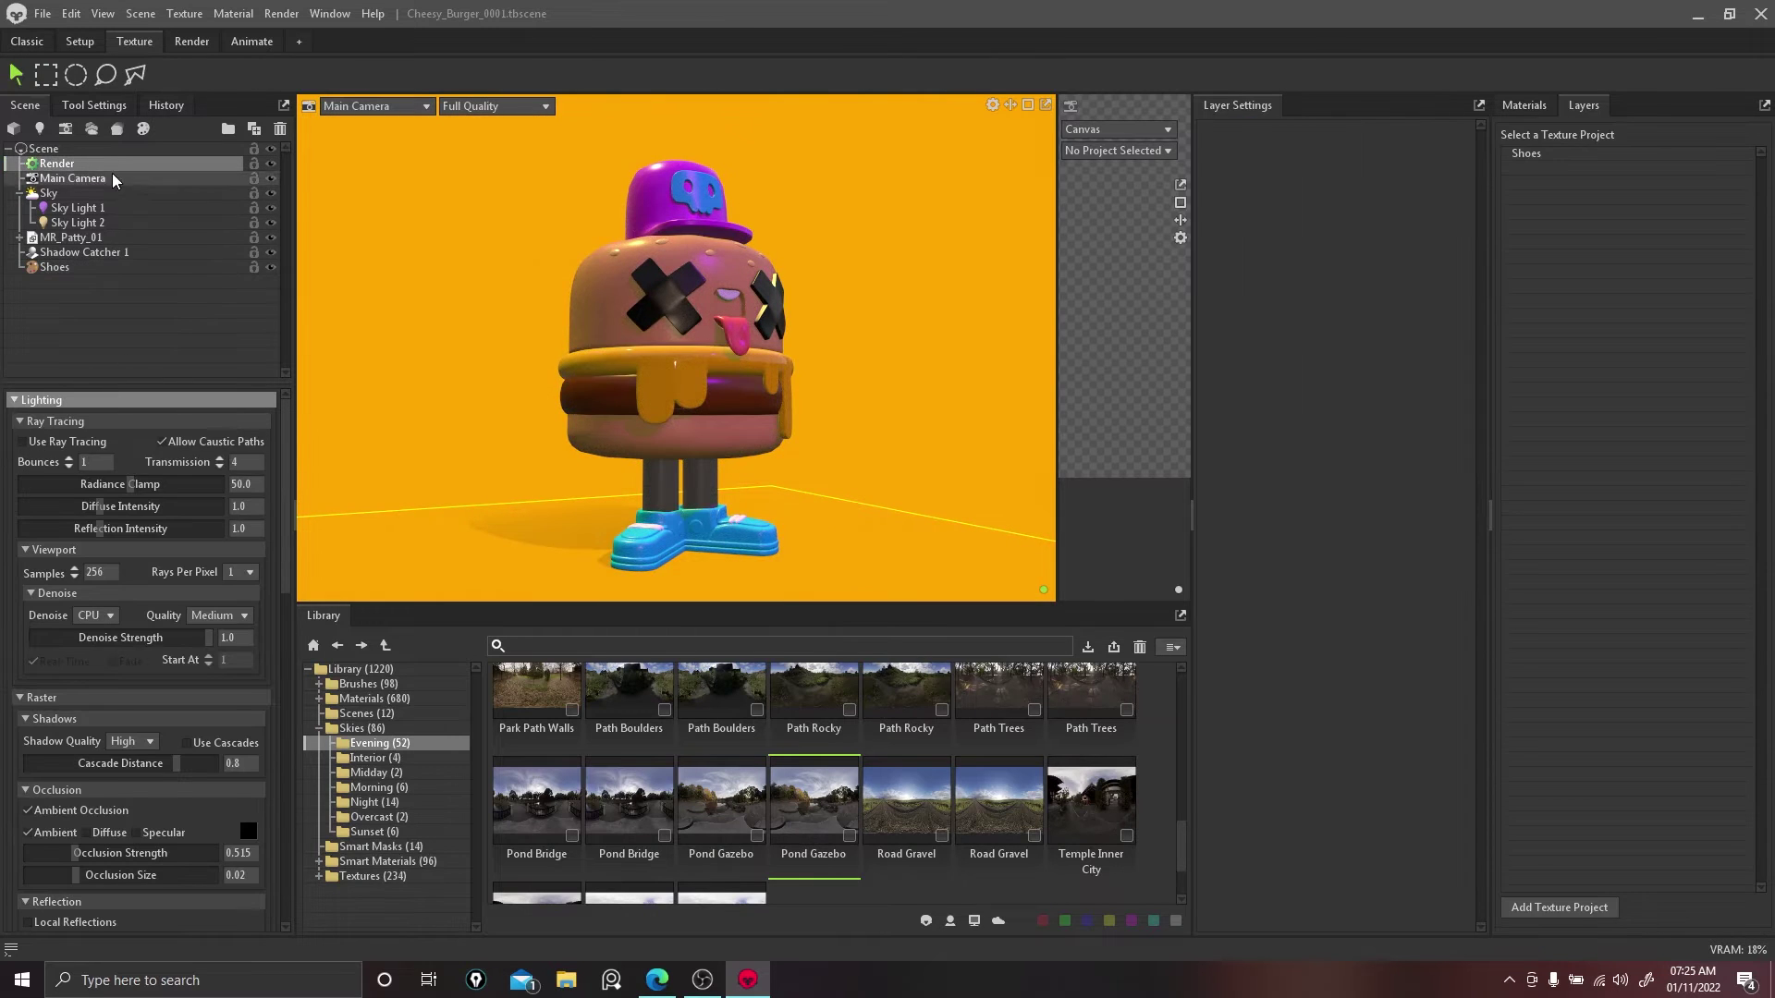
right_click_drag(763, 453, 854, 587)
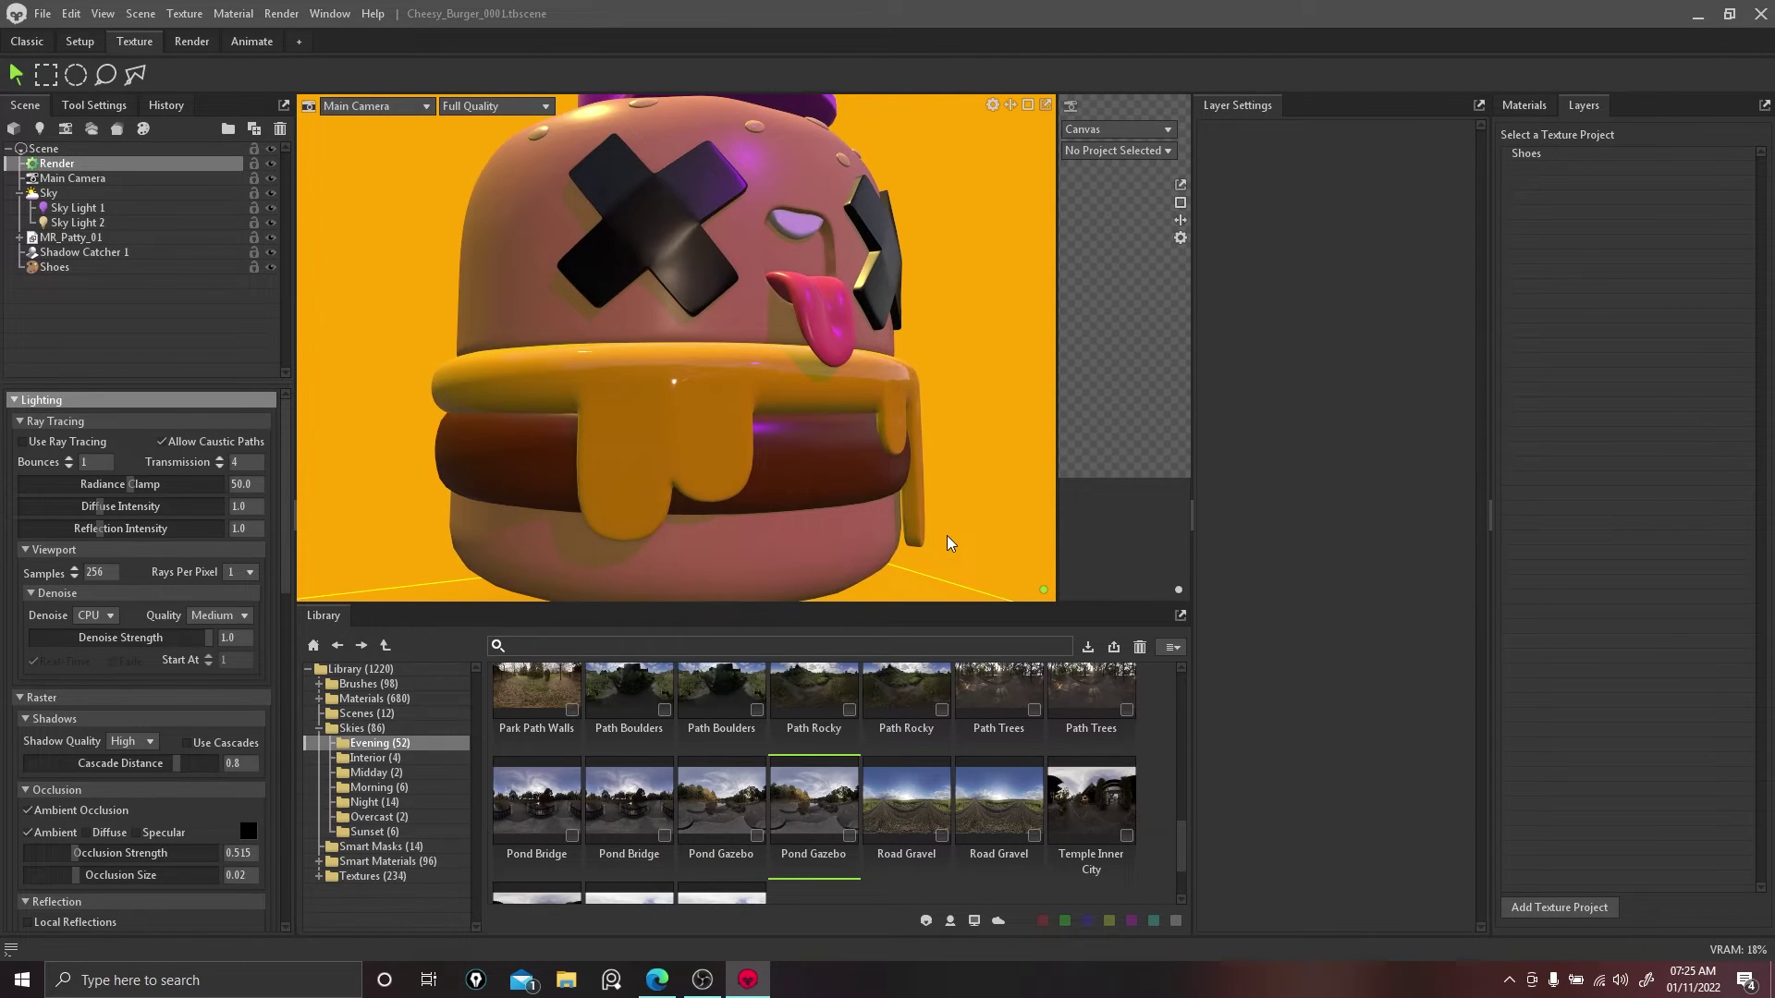
scroll(945, 534, "down", 2)
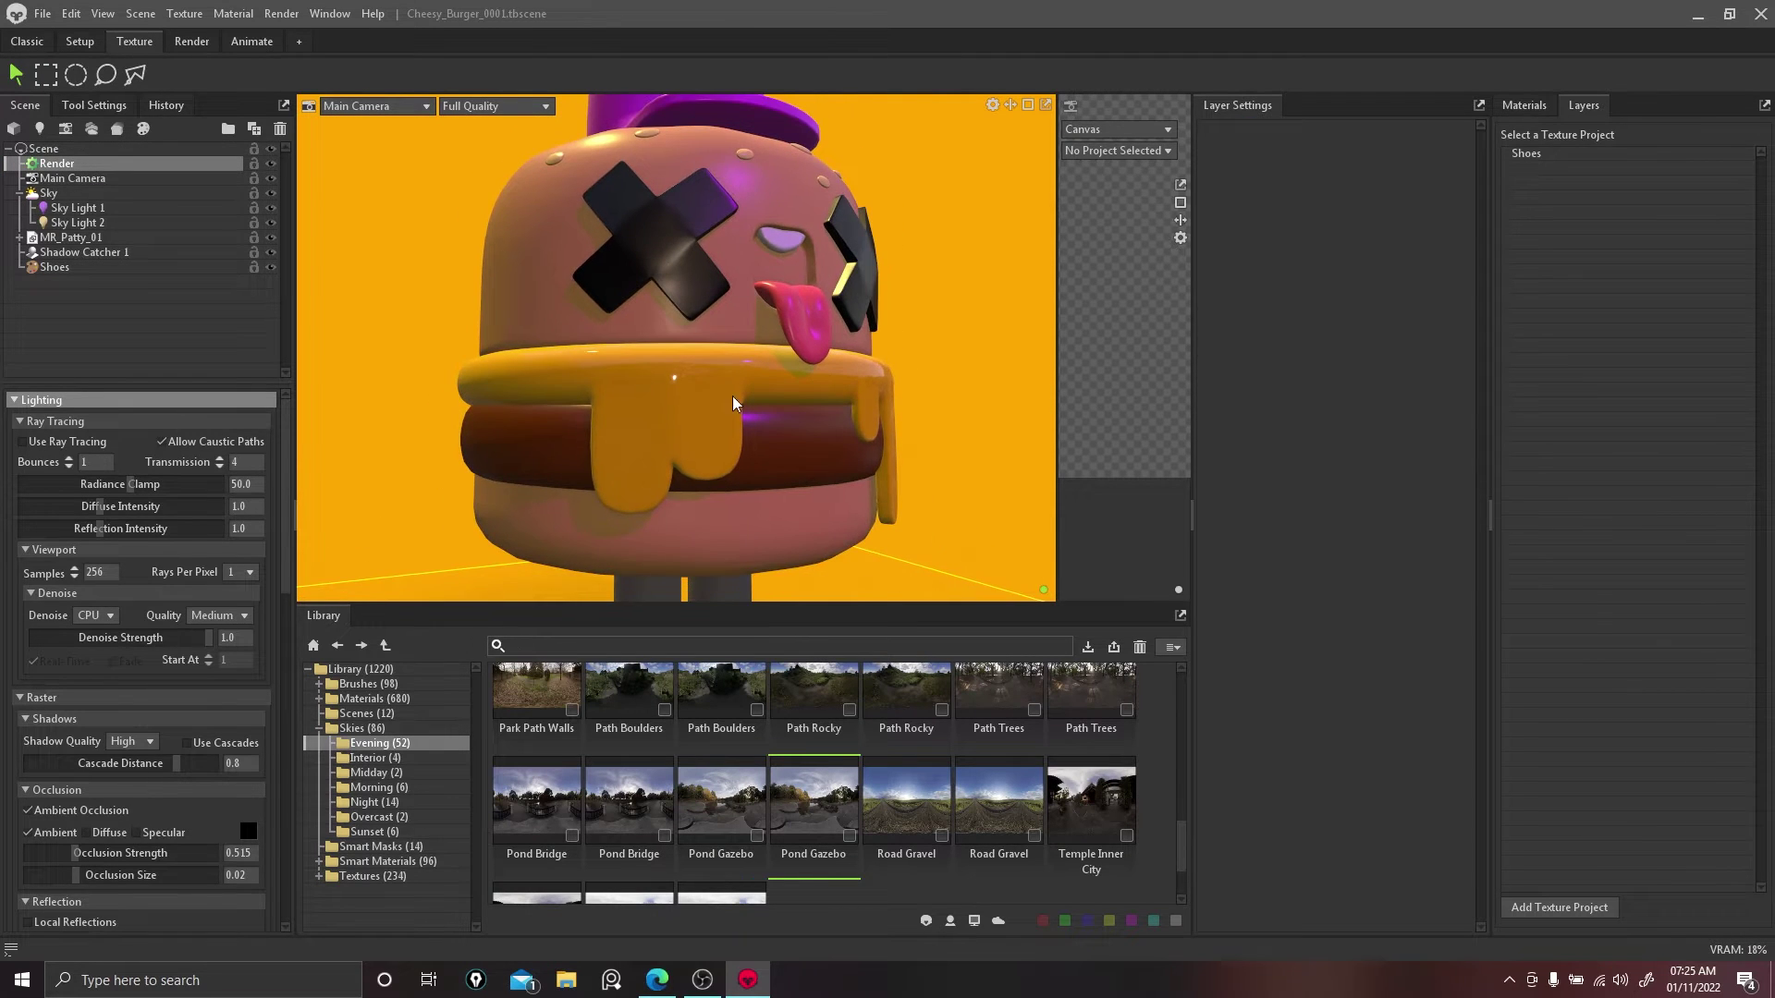
scroll(983, 516, "down", 4)
middle_click_drag(983, 515, 939, 312)
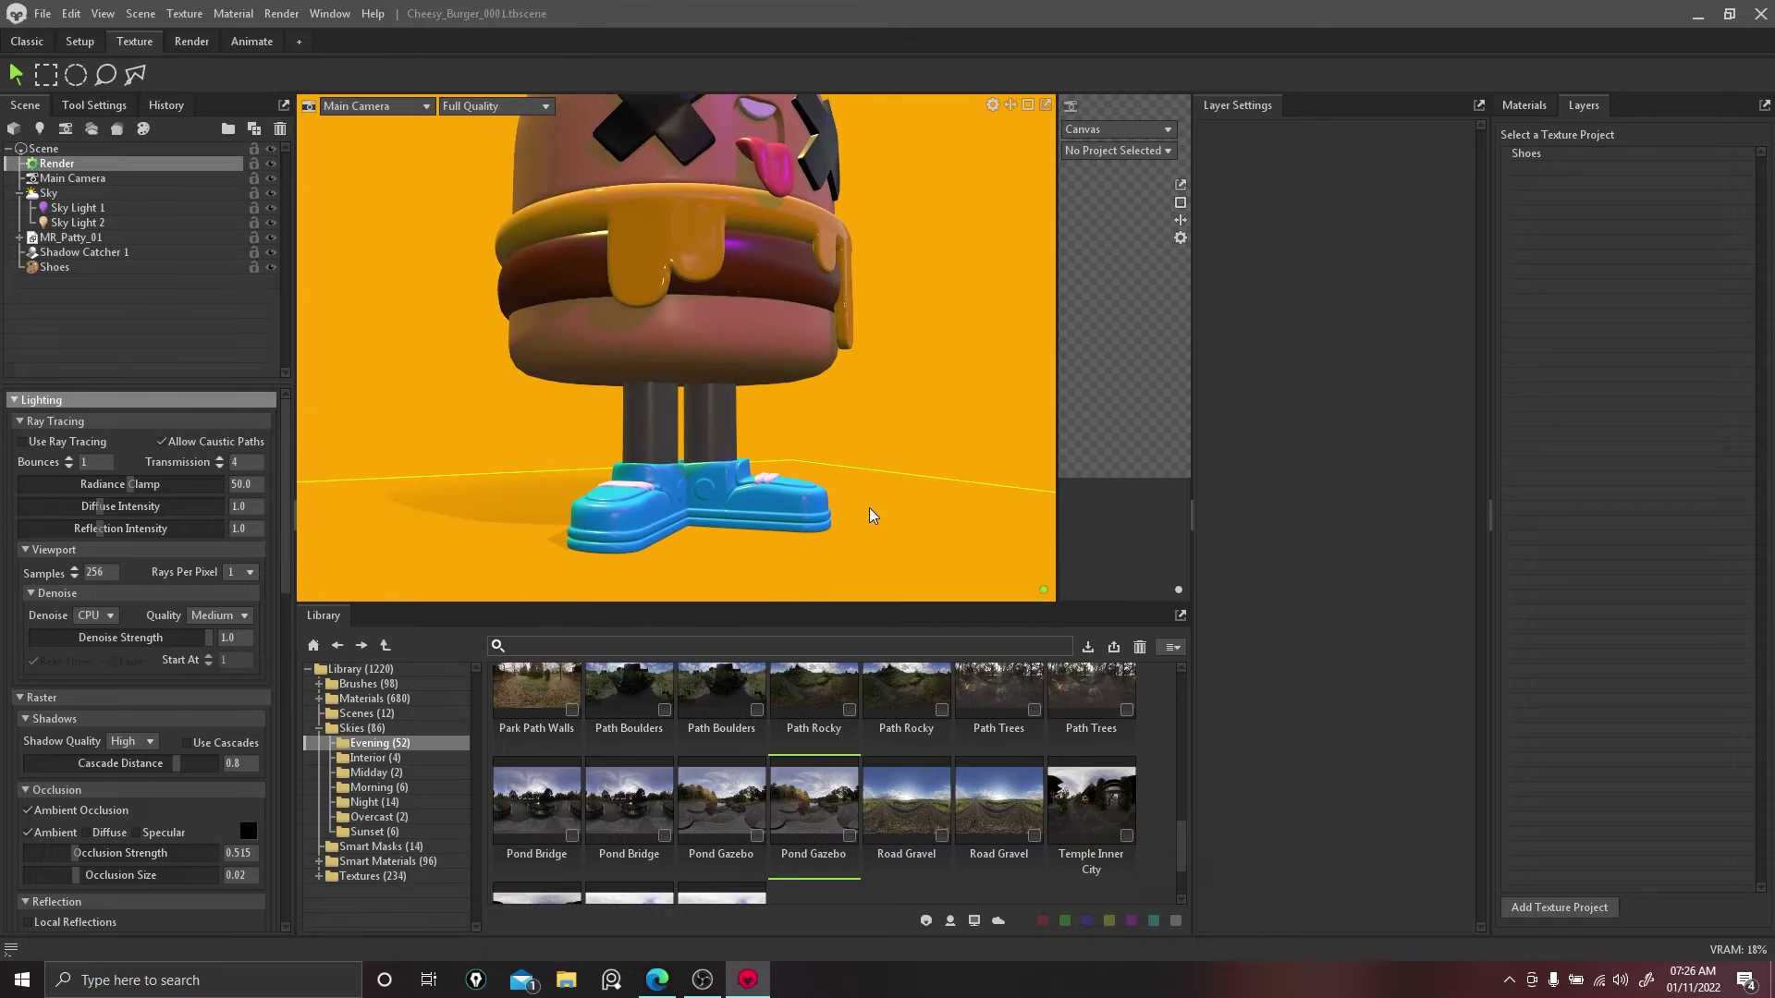
scroll(940, 462, "up", 2)
mouse_move(940, 465)
left_mouse_down()
mouse_move(927, 422)
mouse_move(802, 446)
mouse_move(928, 469)
left_mouse_up()
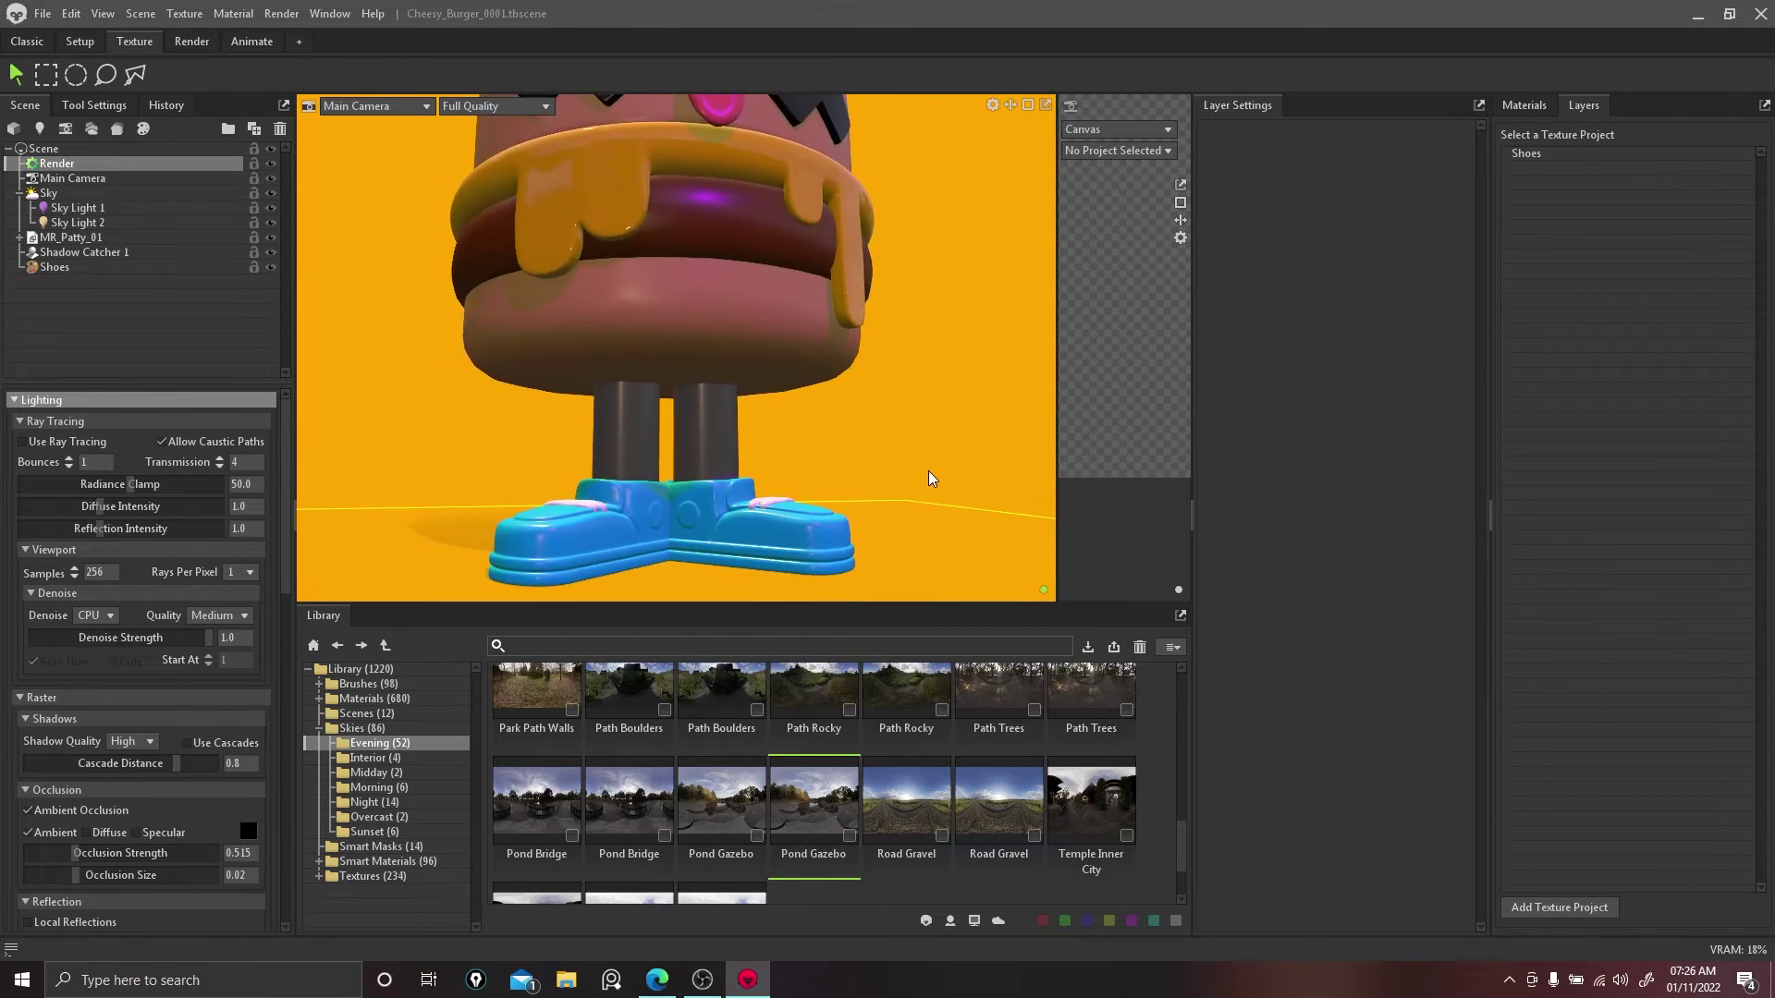
Step: Add a paint layer above the Shoes project's fill layer and test a white brush stroke on a shoe sole
left_click(1531, 151)
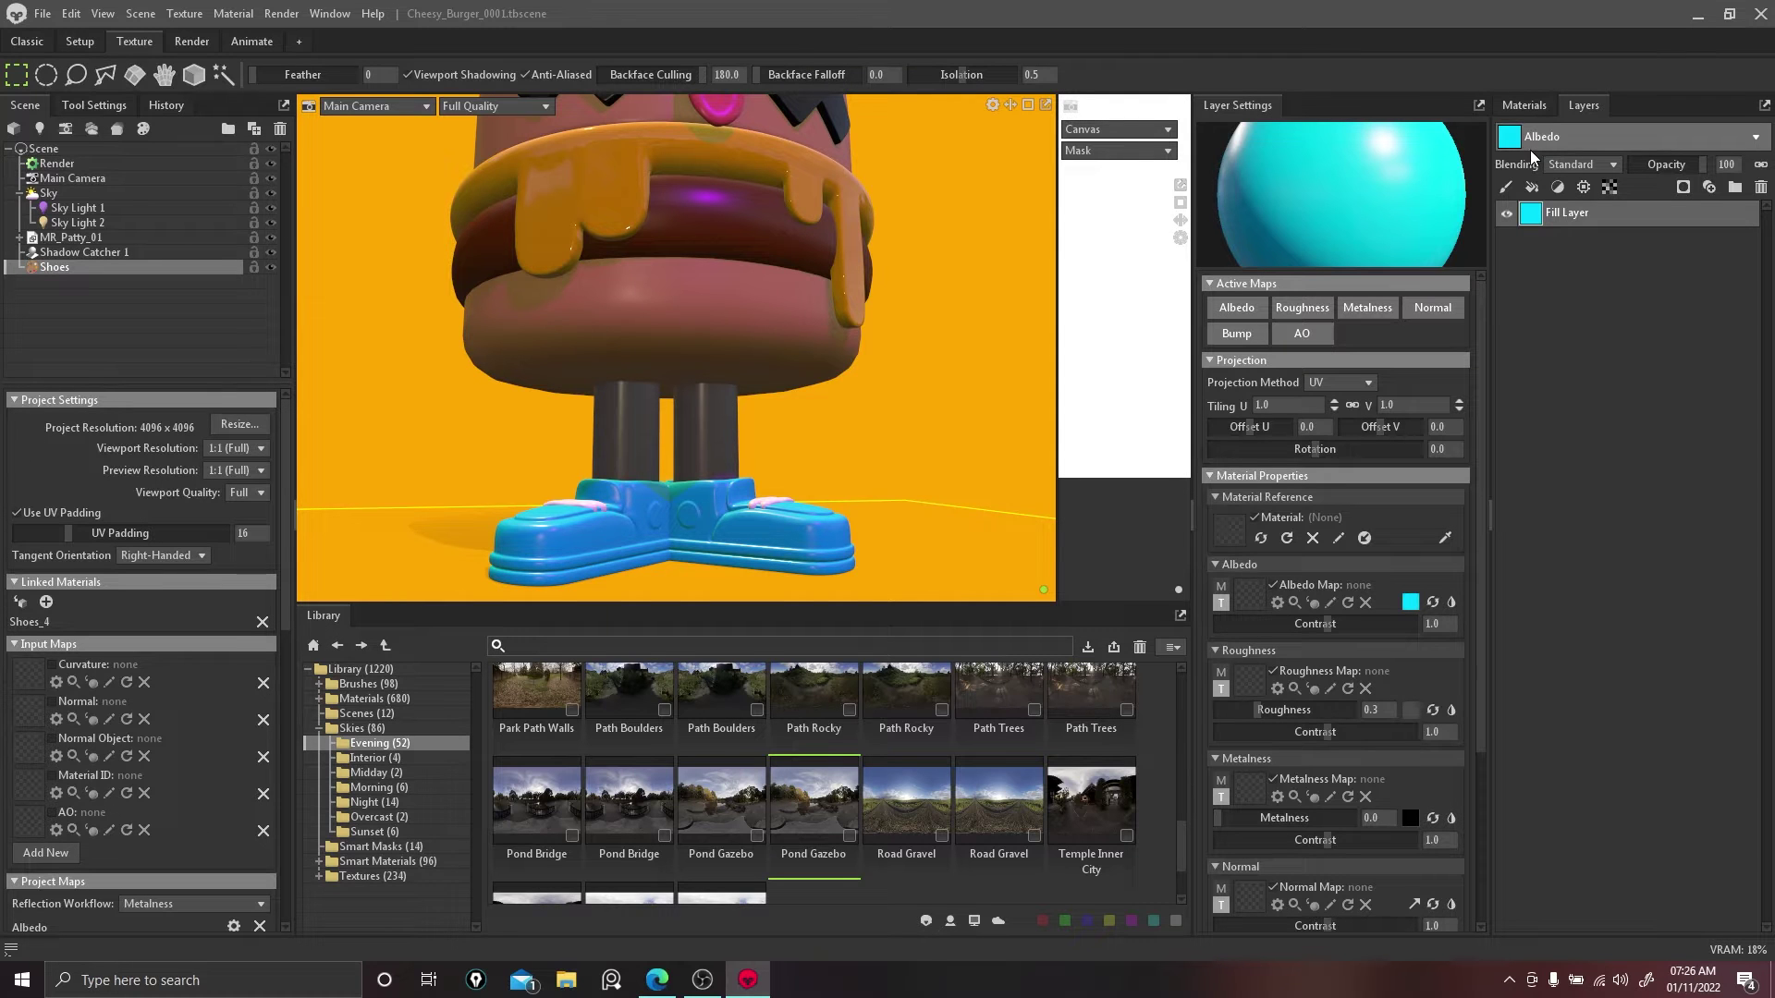
left_click(1506, 188)
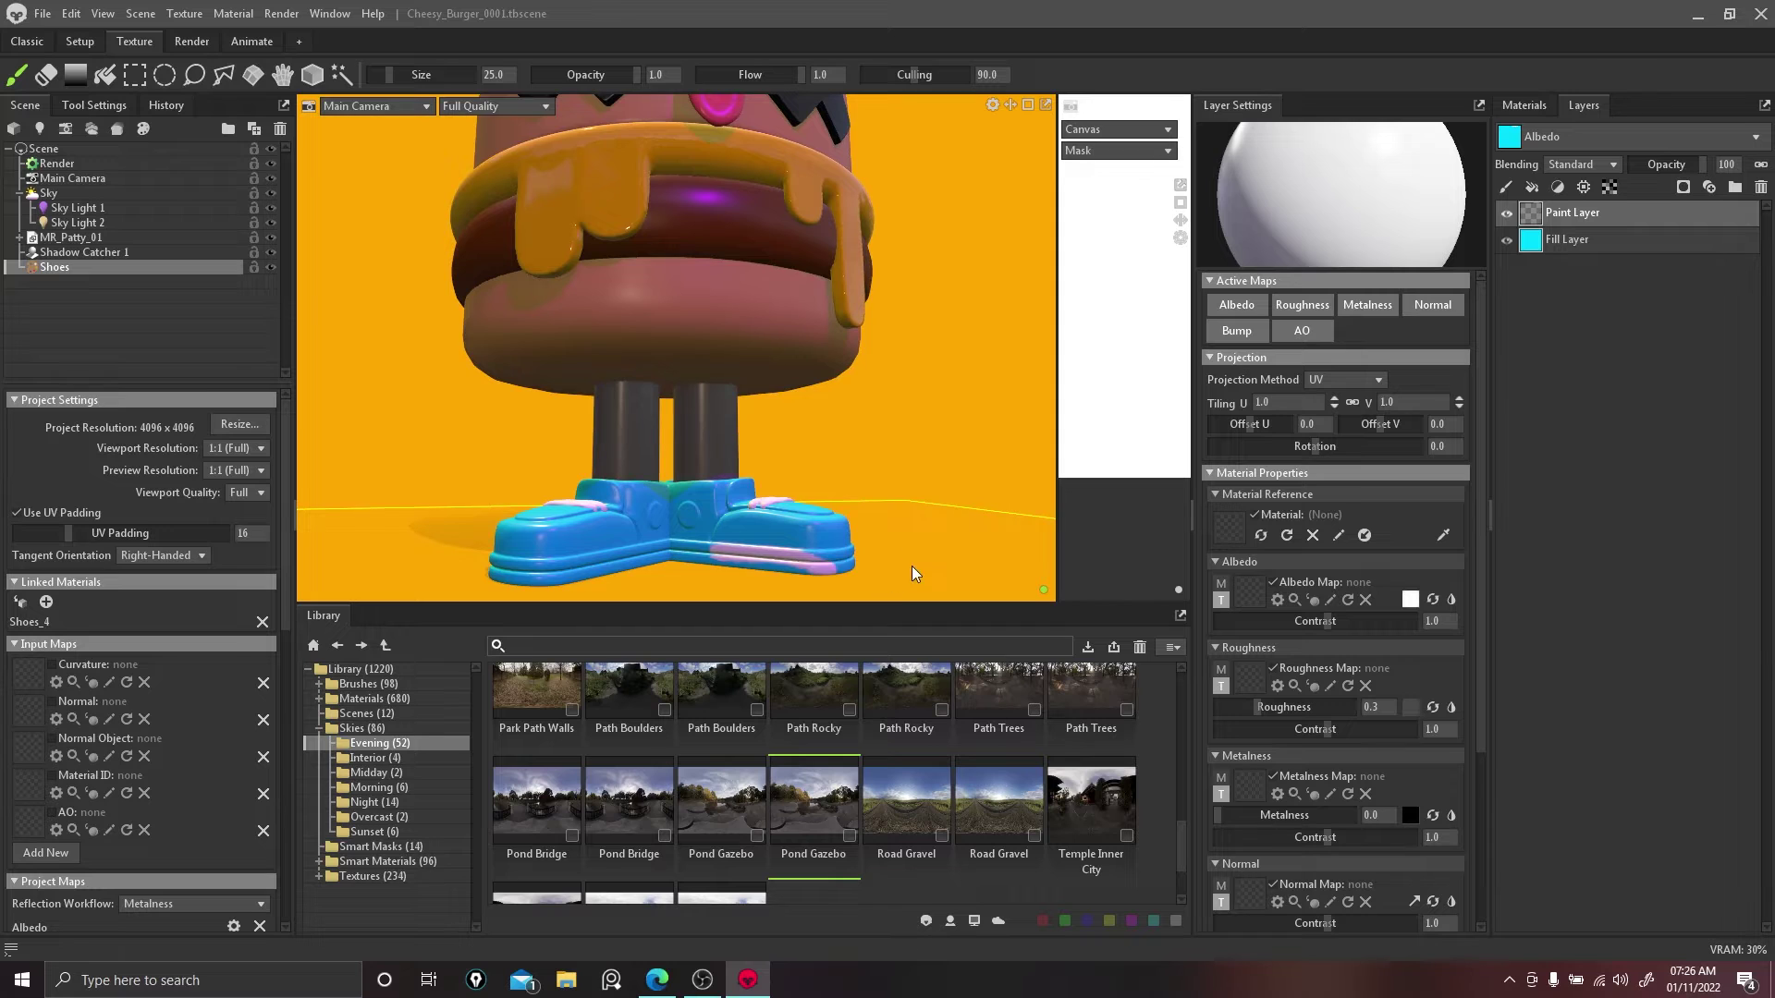
scroll(898, 403, "up", 2)
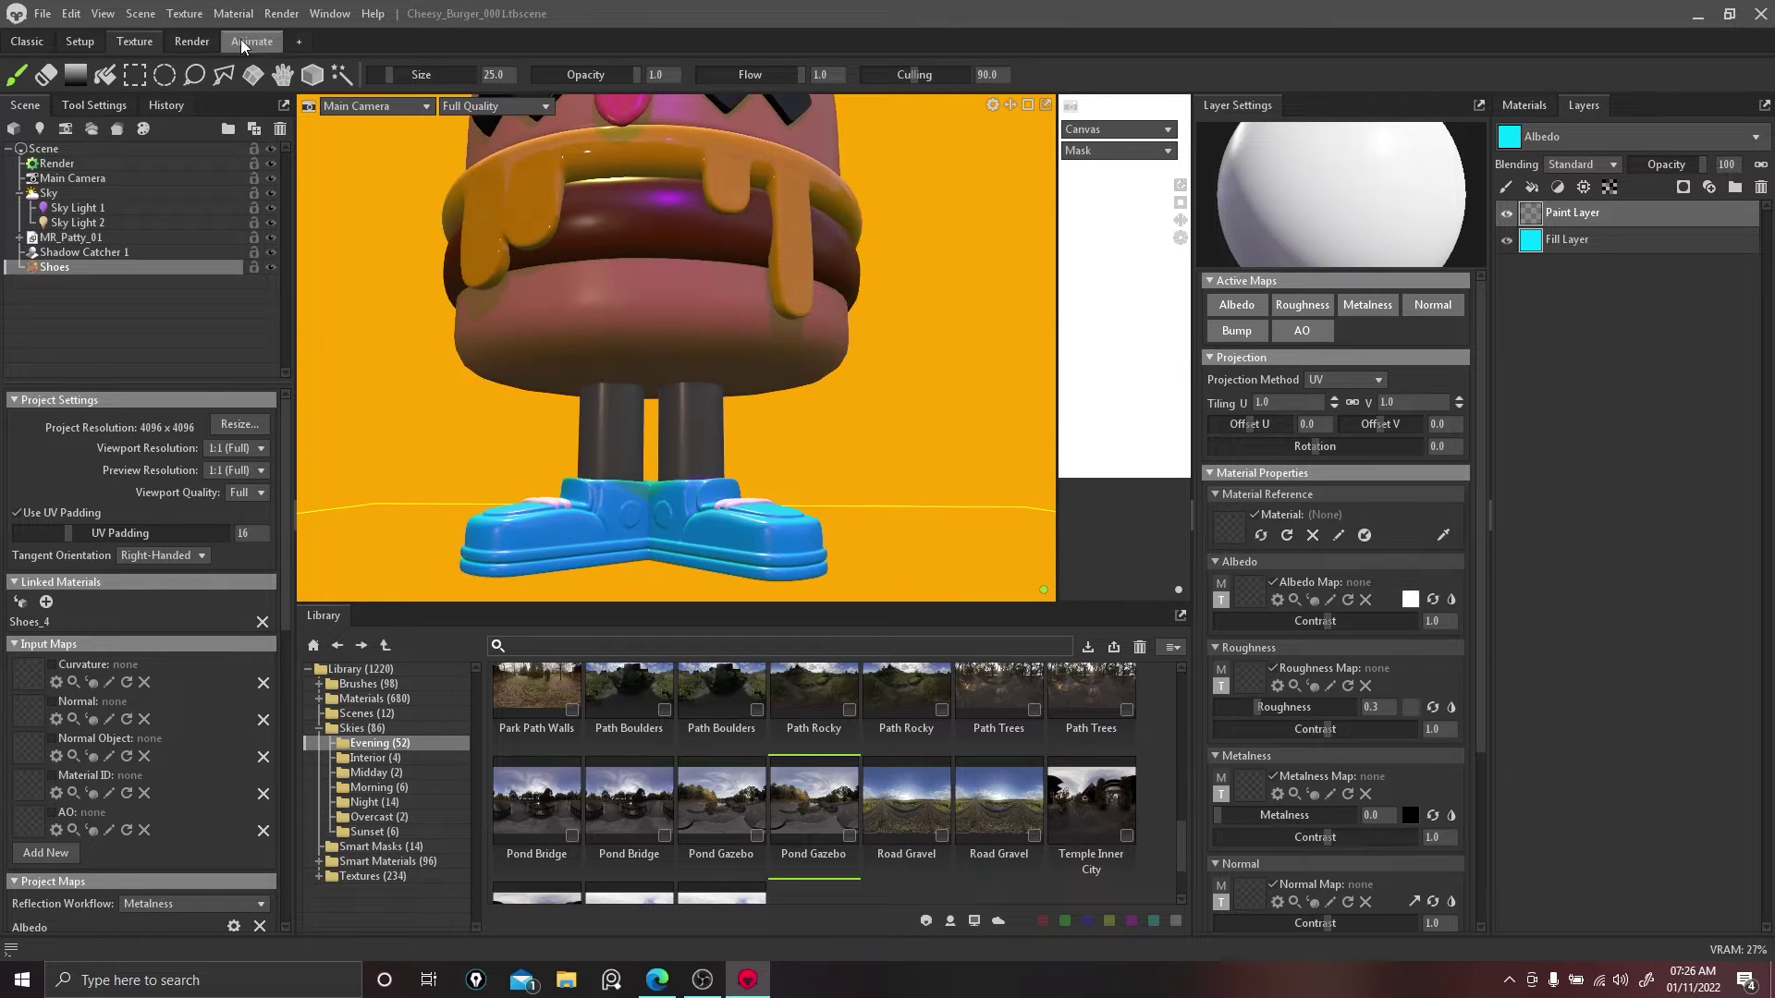
Step: Frame the character in the four-view layout and marquee-select both shoe soles in the front view
left_click(79, 40)
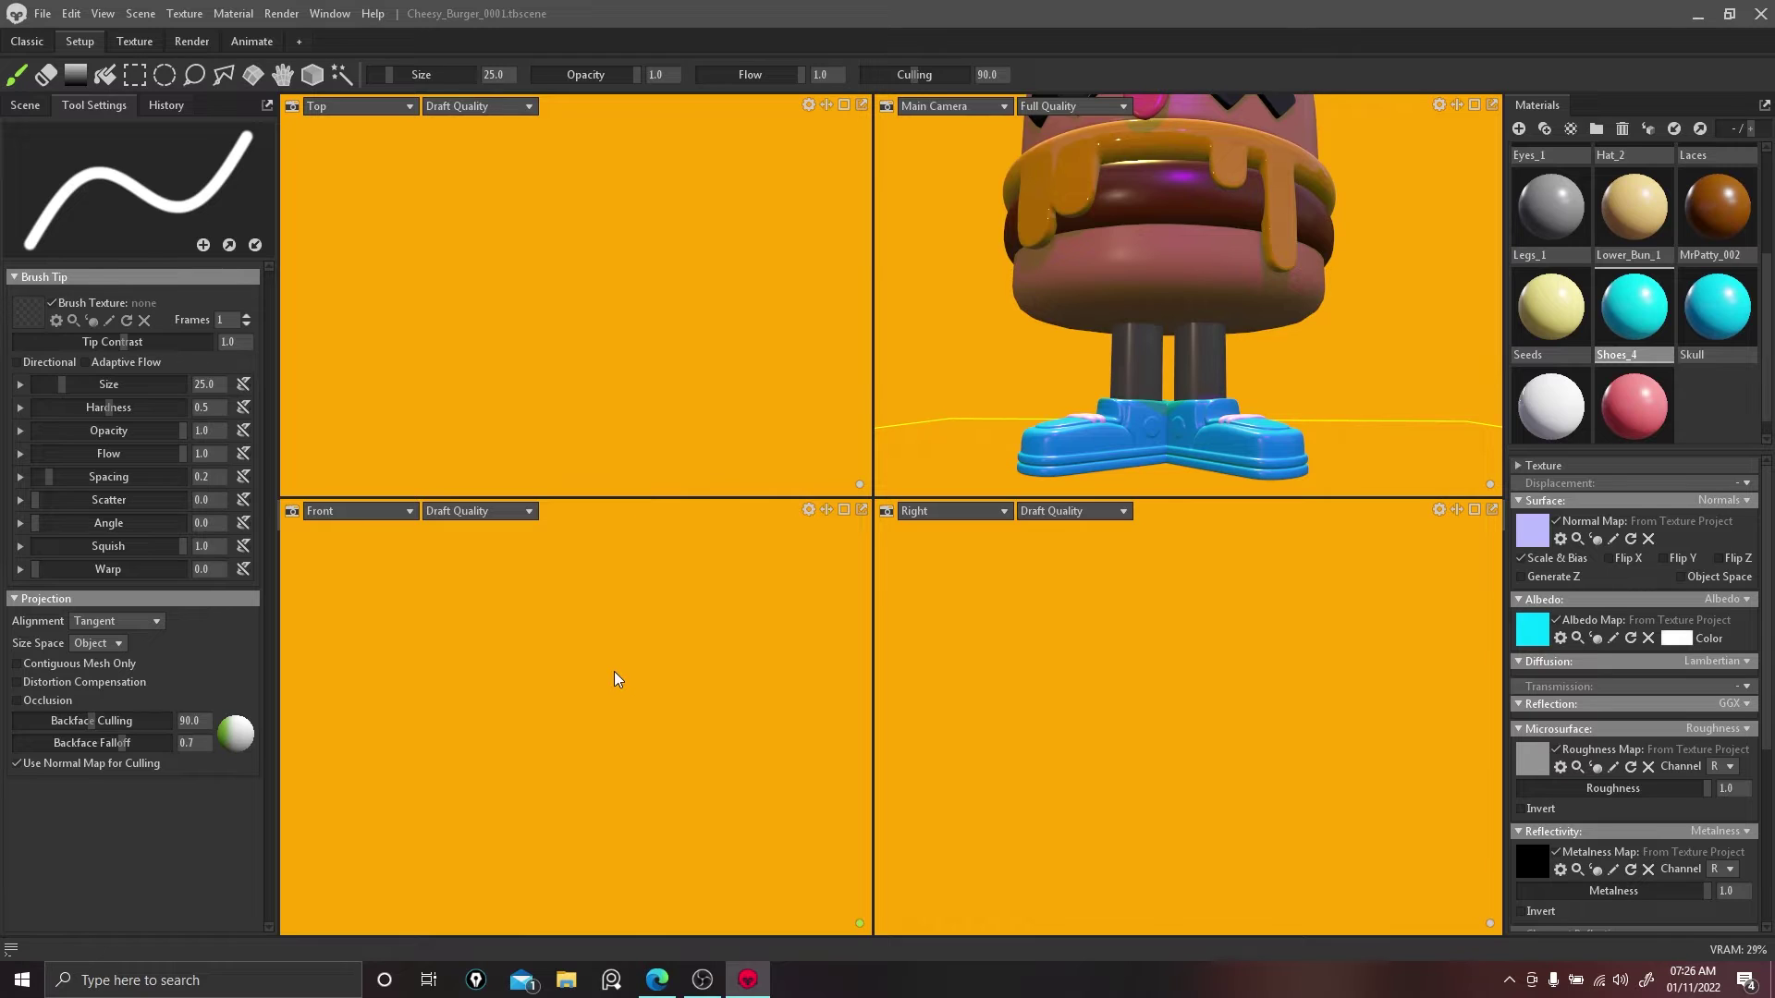
key("f")
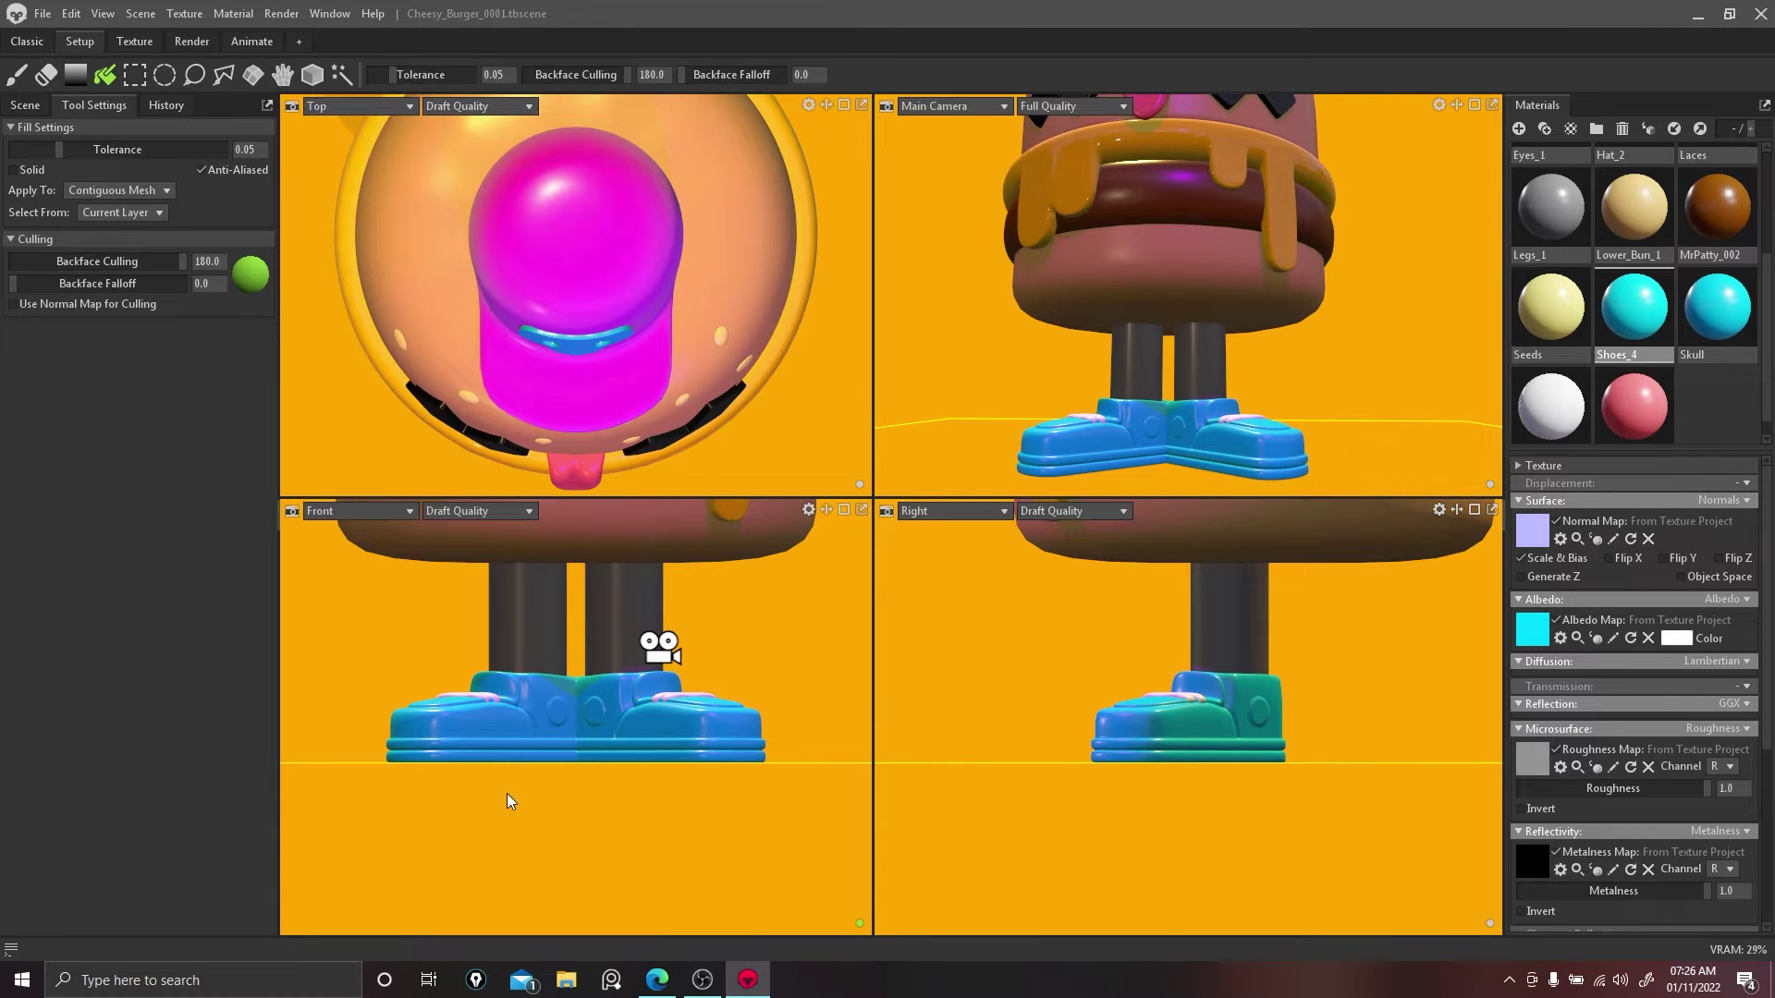
left_click(139, 73)
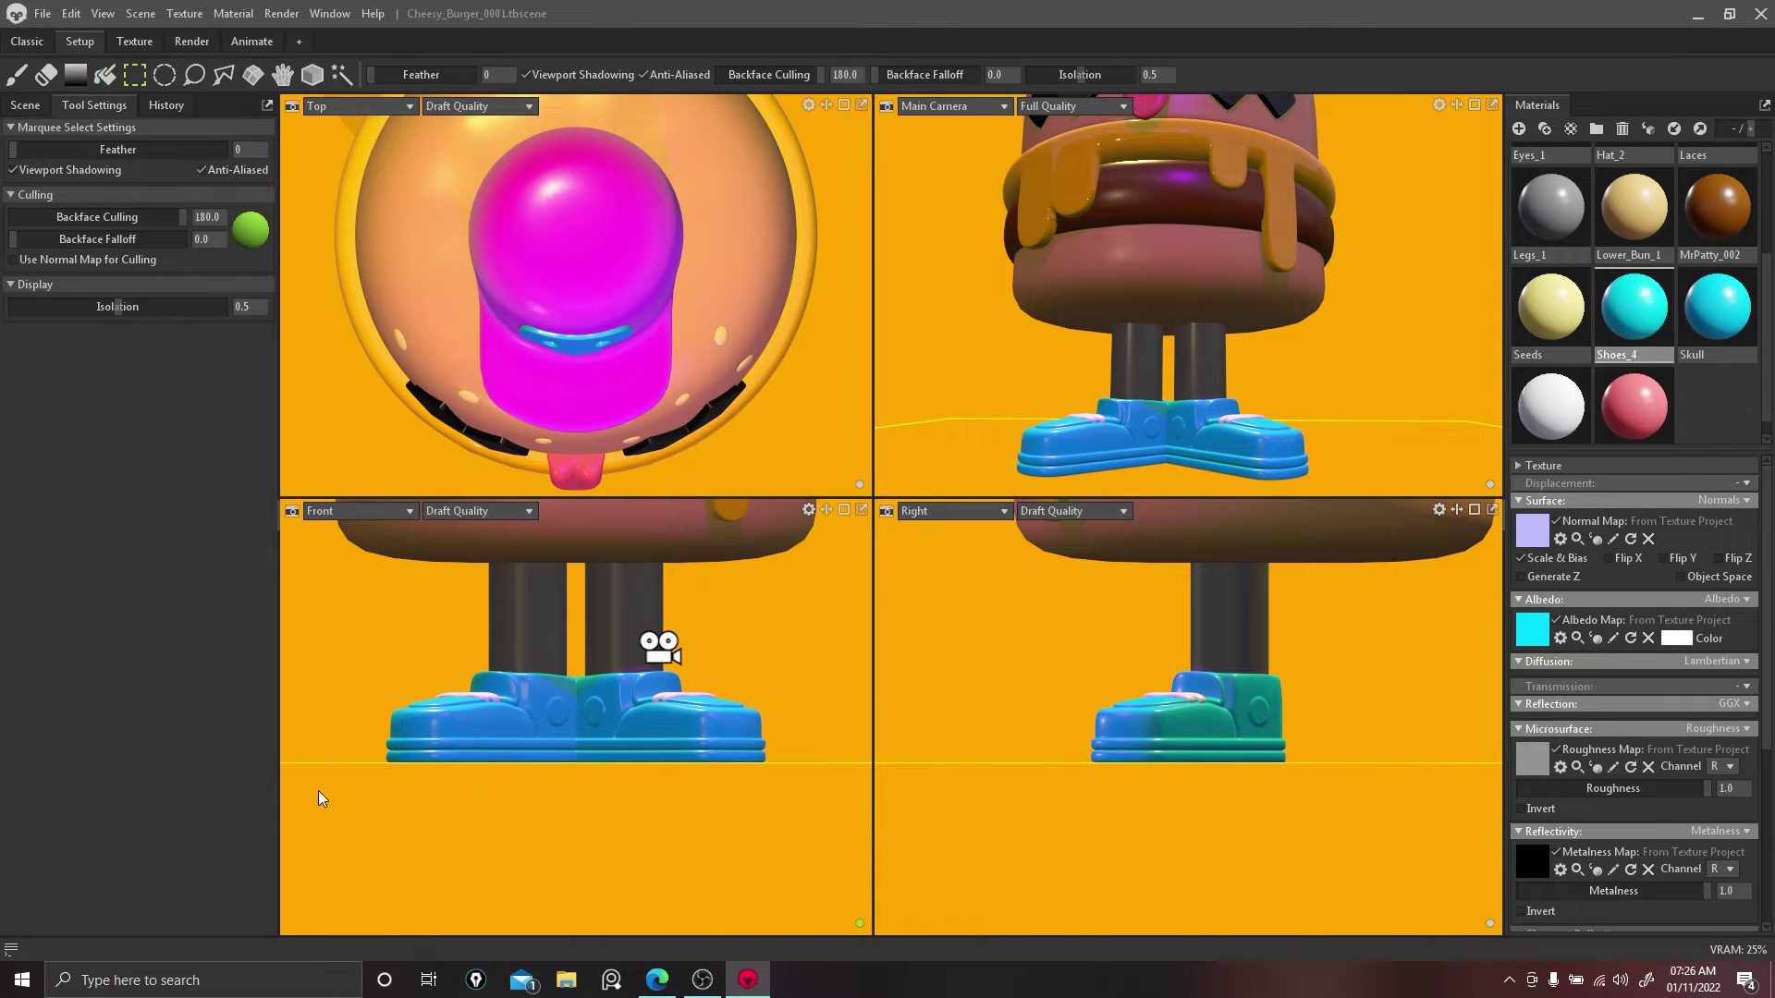
left_click_drag(741, 752, 821, 739)
left_click_drag(795, 739, 366, 772)
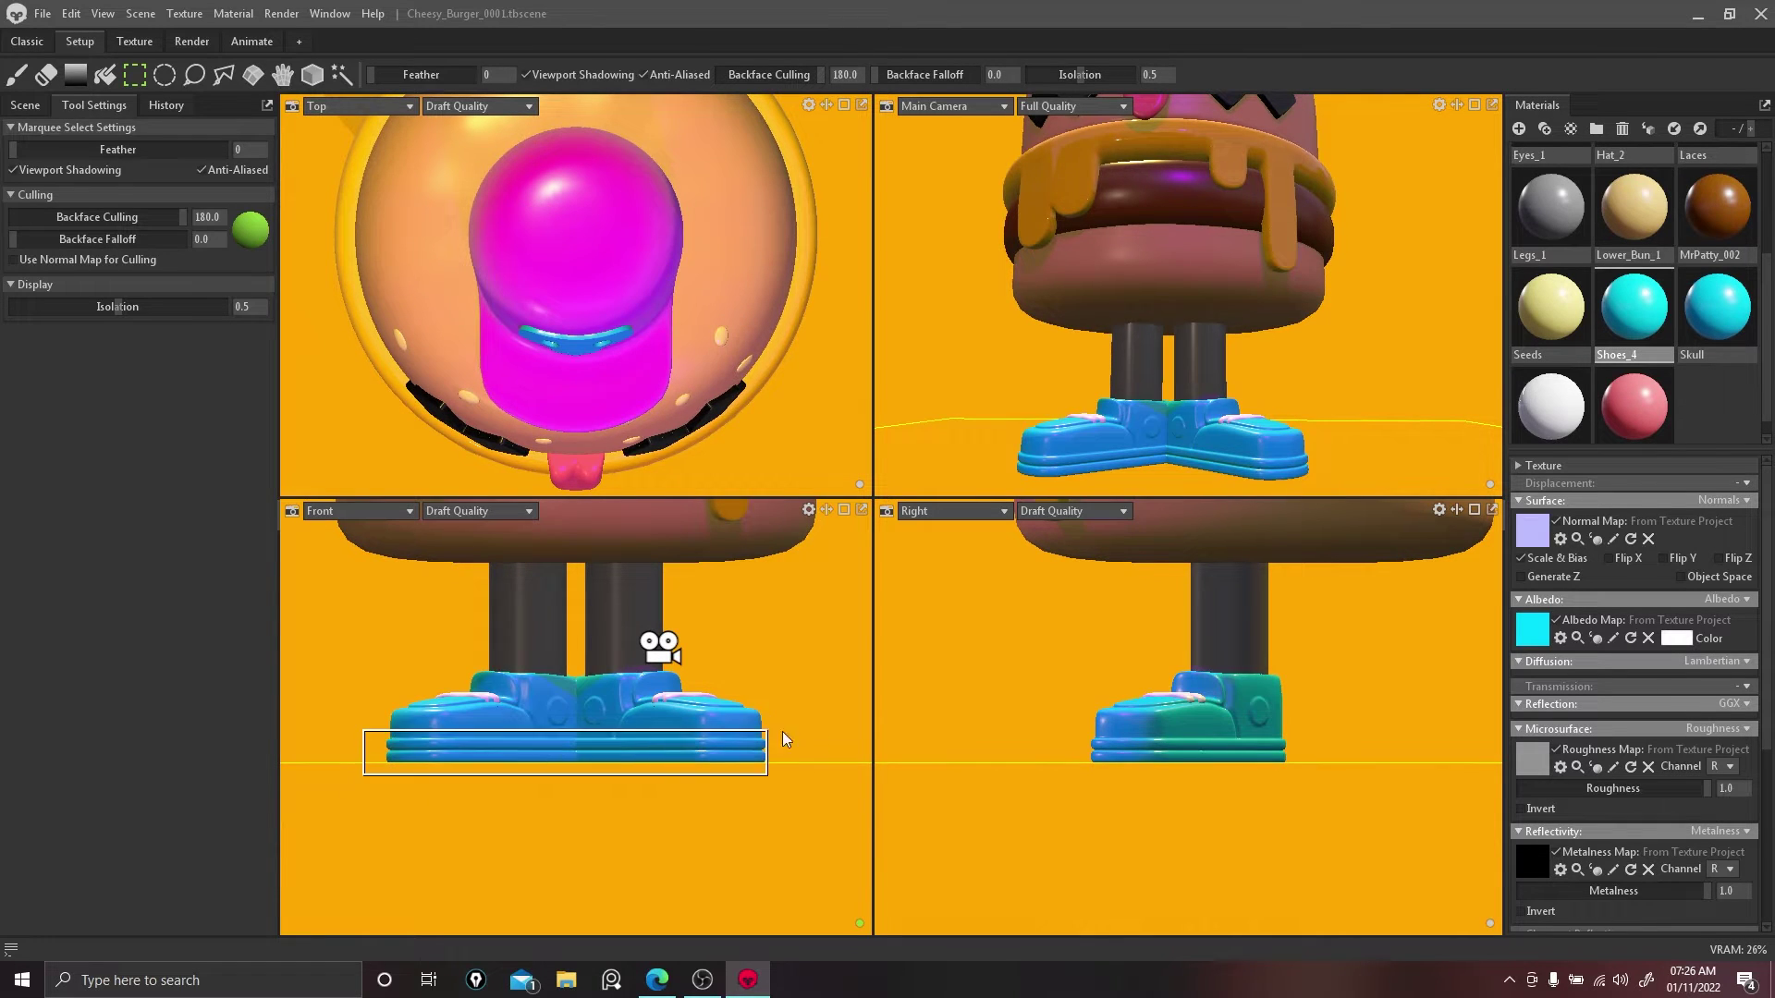
left_click_drag(782, 740, 822, 738)
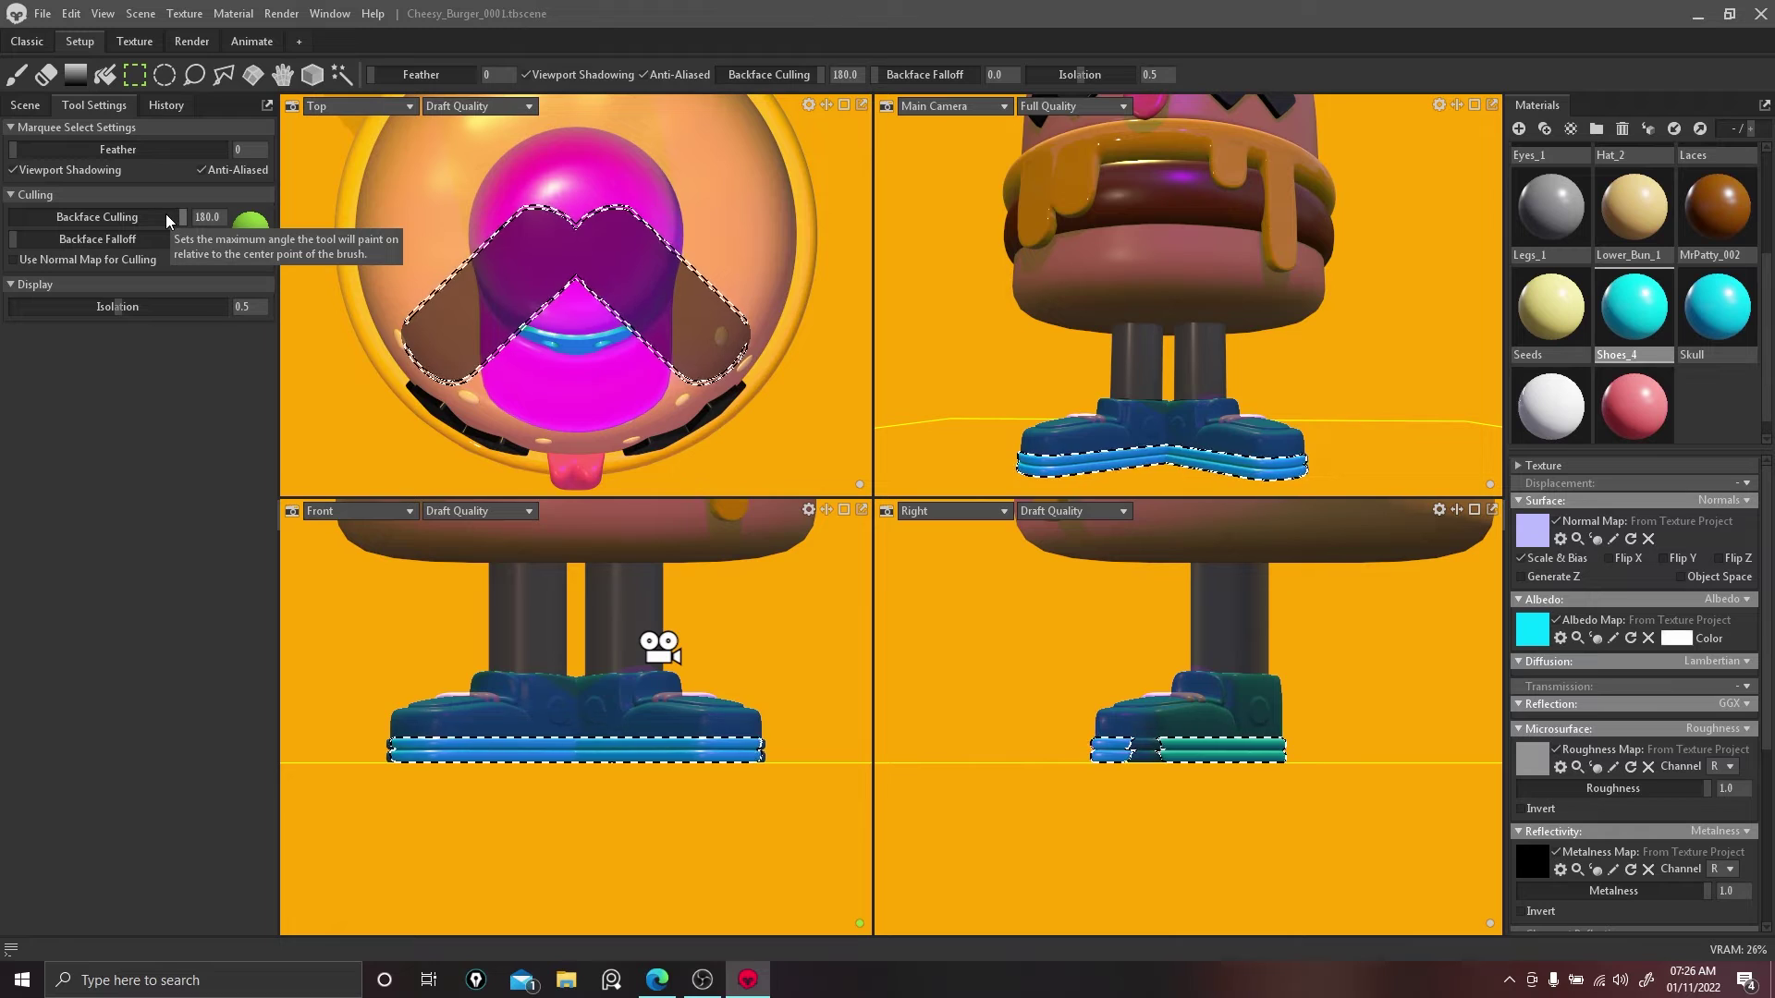
Step: Test the marquee's backface culling and falloff by reselecting the soles, finishing with culling 180 and falloff 0
left_click_drag(167, 218, 11, 213)
left_click_drag(330, 818, 836, 737)
left_click_drag(171, 220, 214, 214)
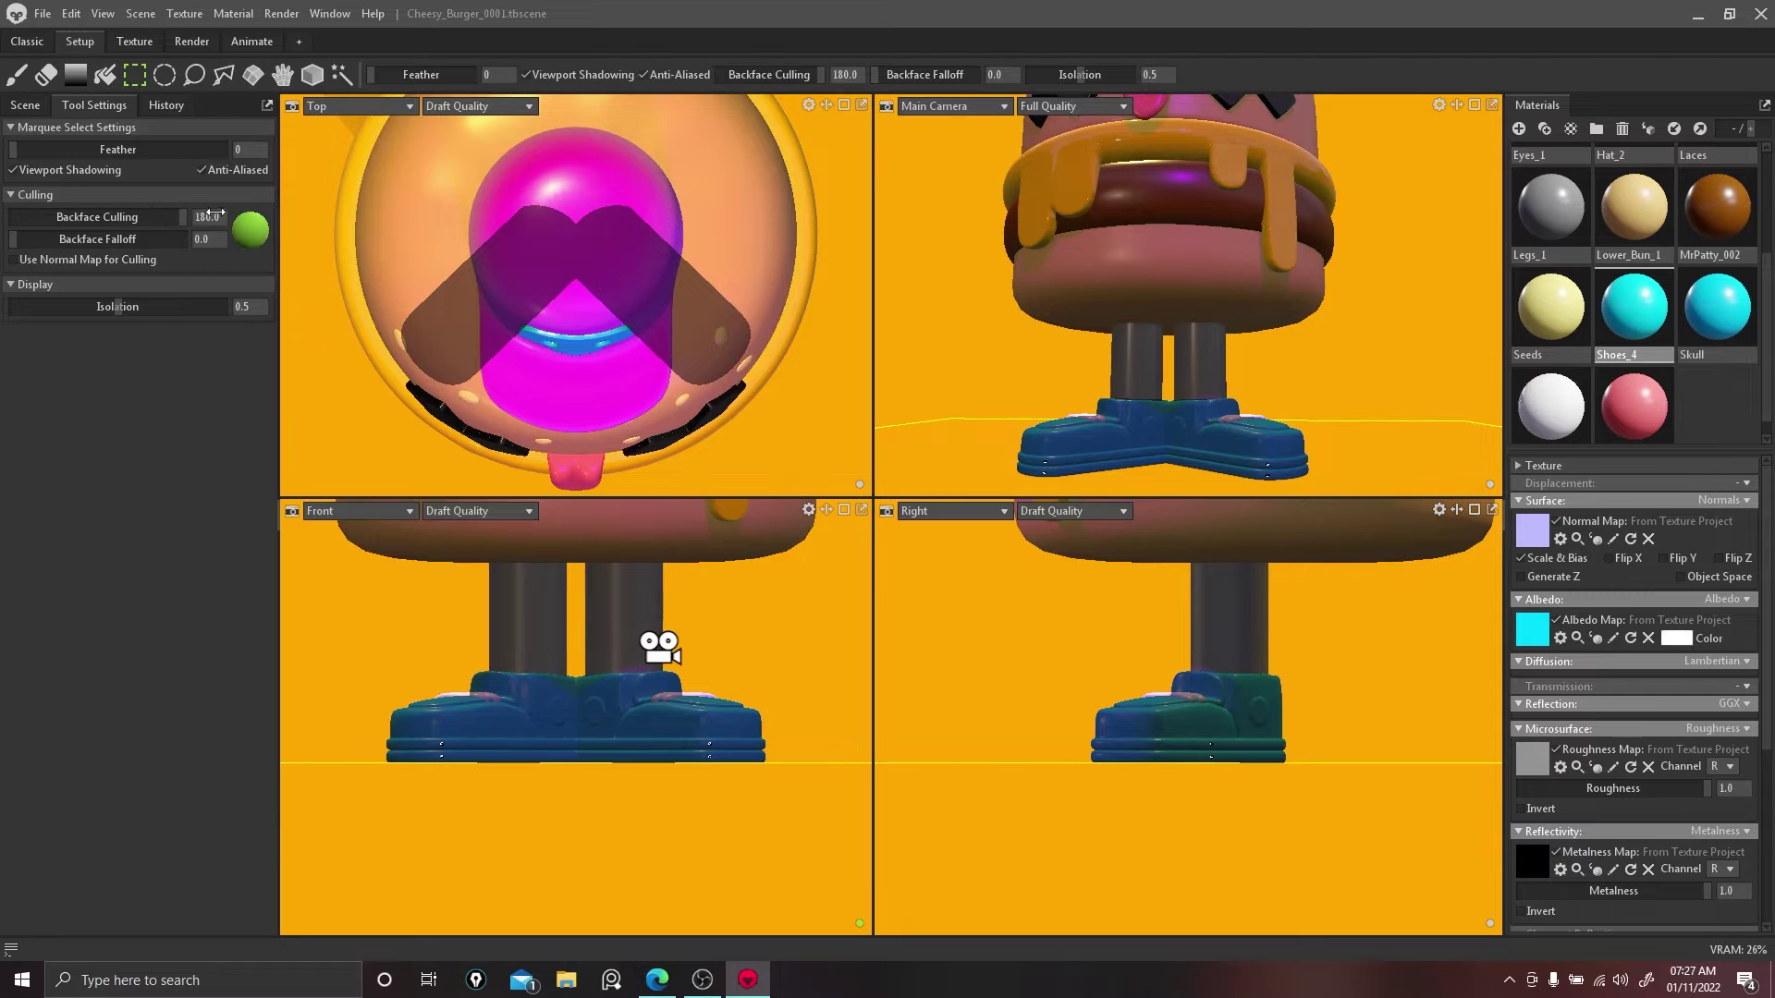
left_click_drag(338, 795, 821, 740)
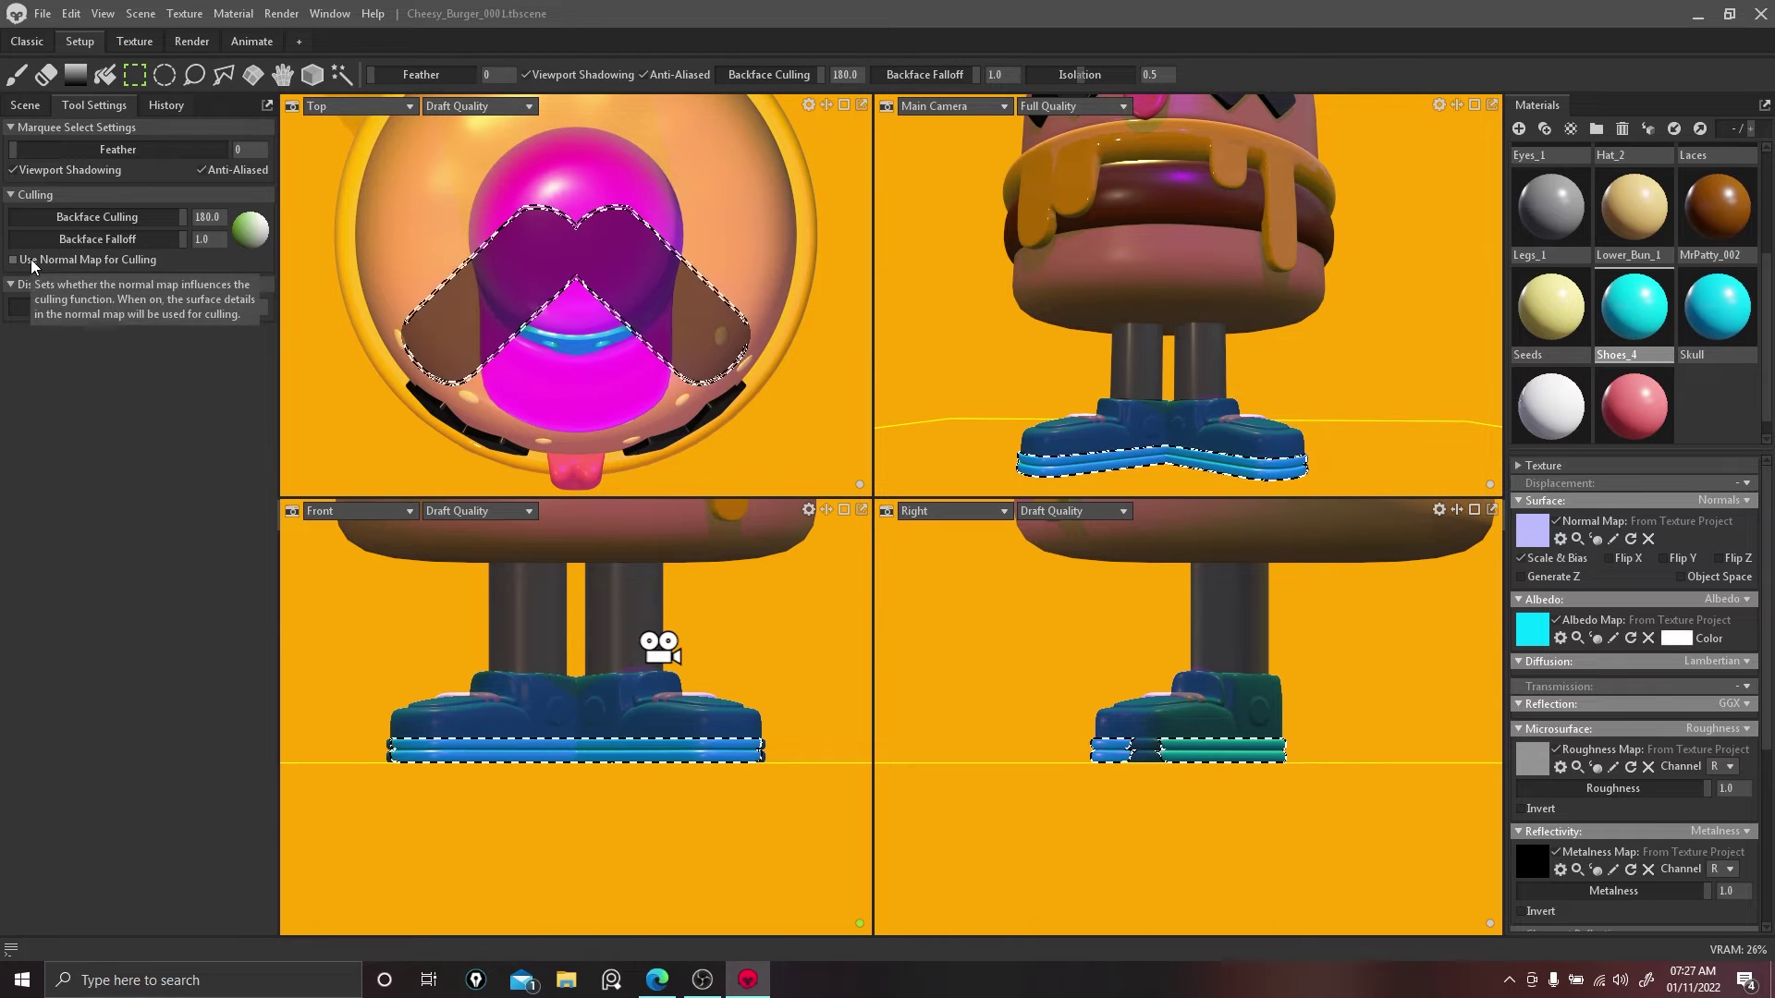
left_click_drag(102, 238, 62, 231)
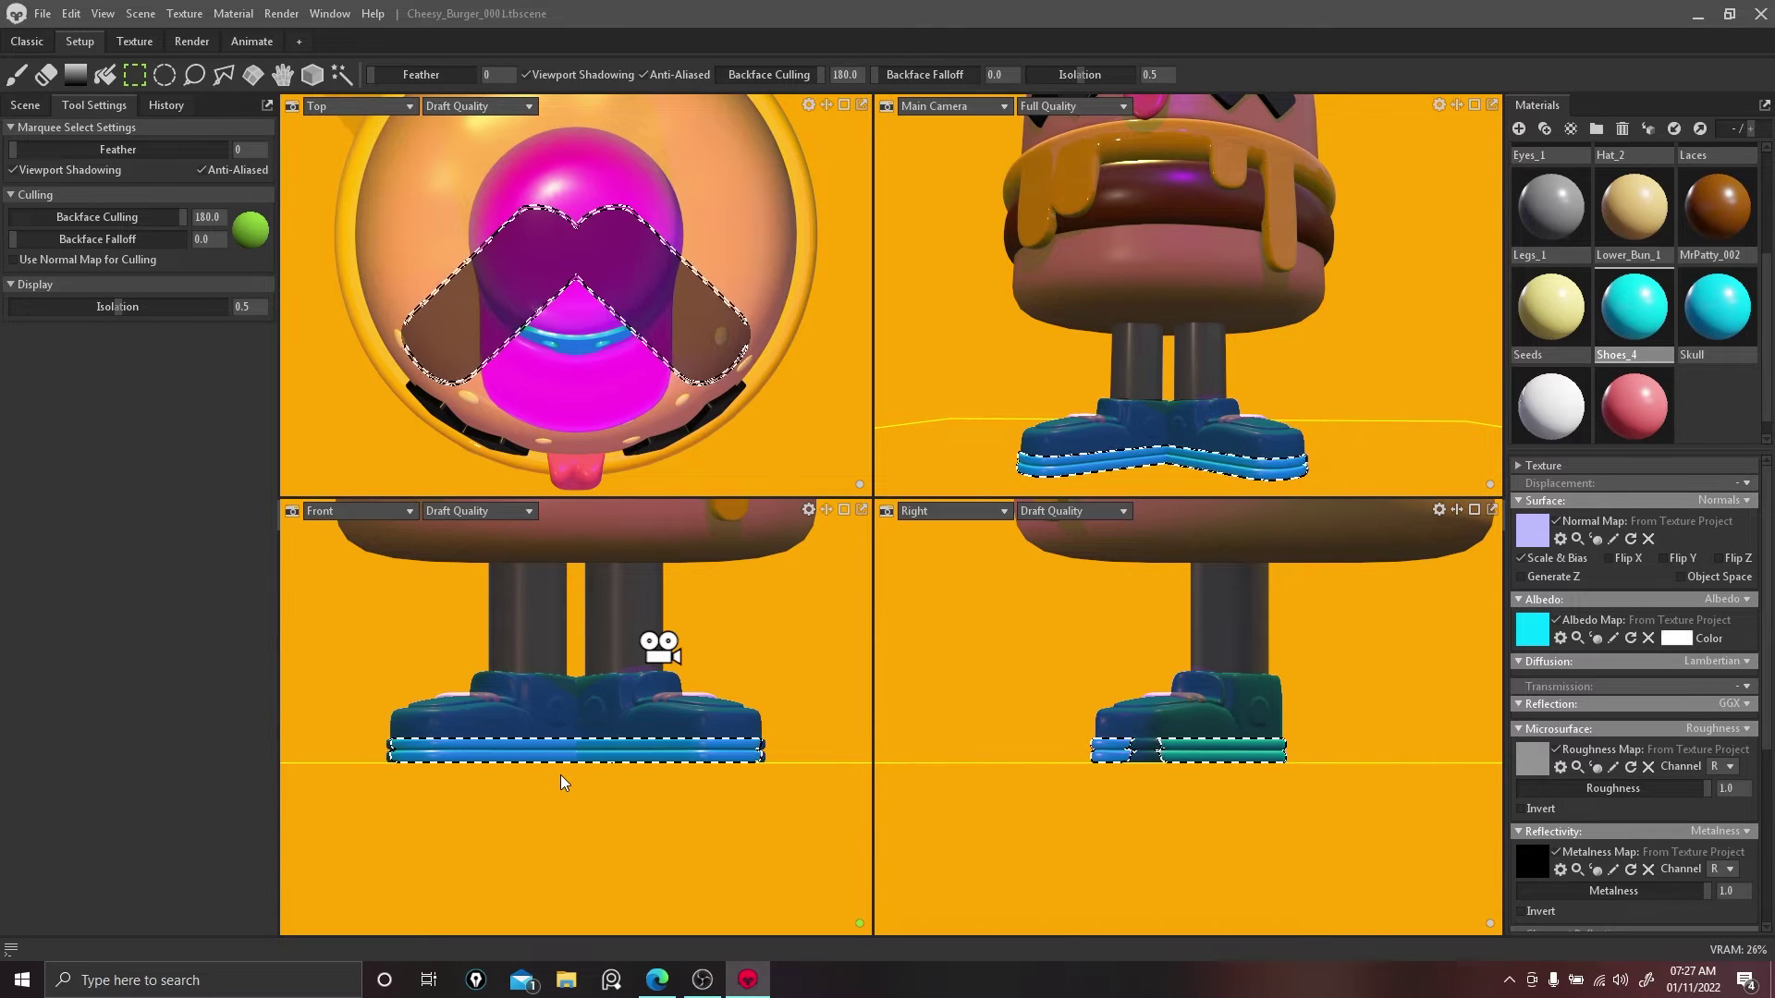
Step: Marquee-select the full length of both shoe soles in the right view
scroll(1200, 806, "up", 5)
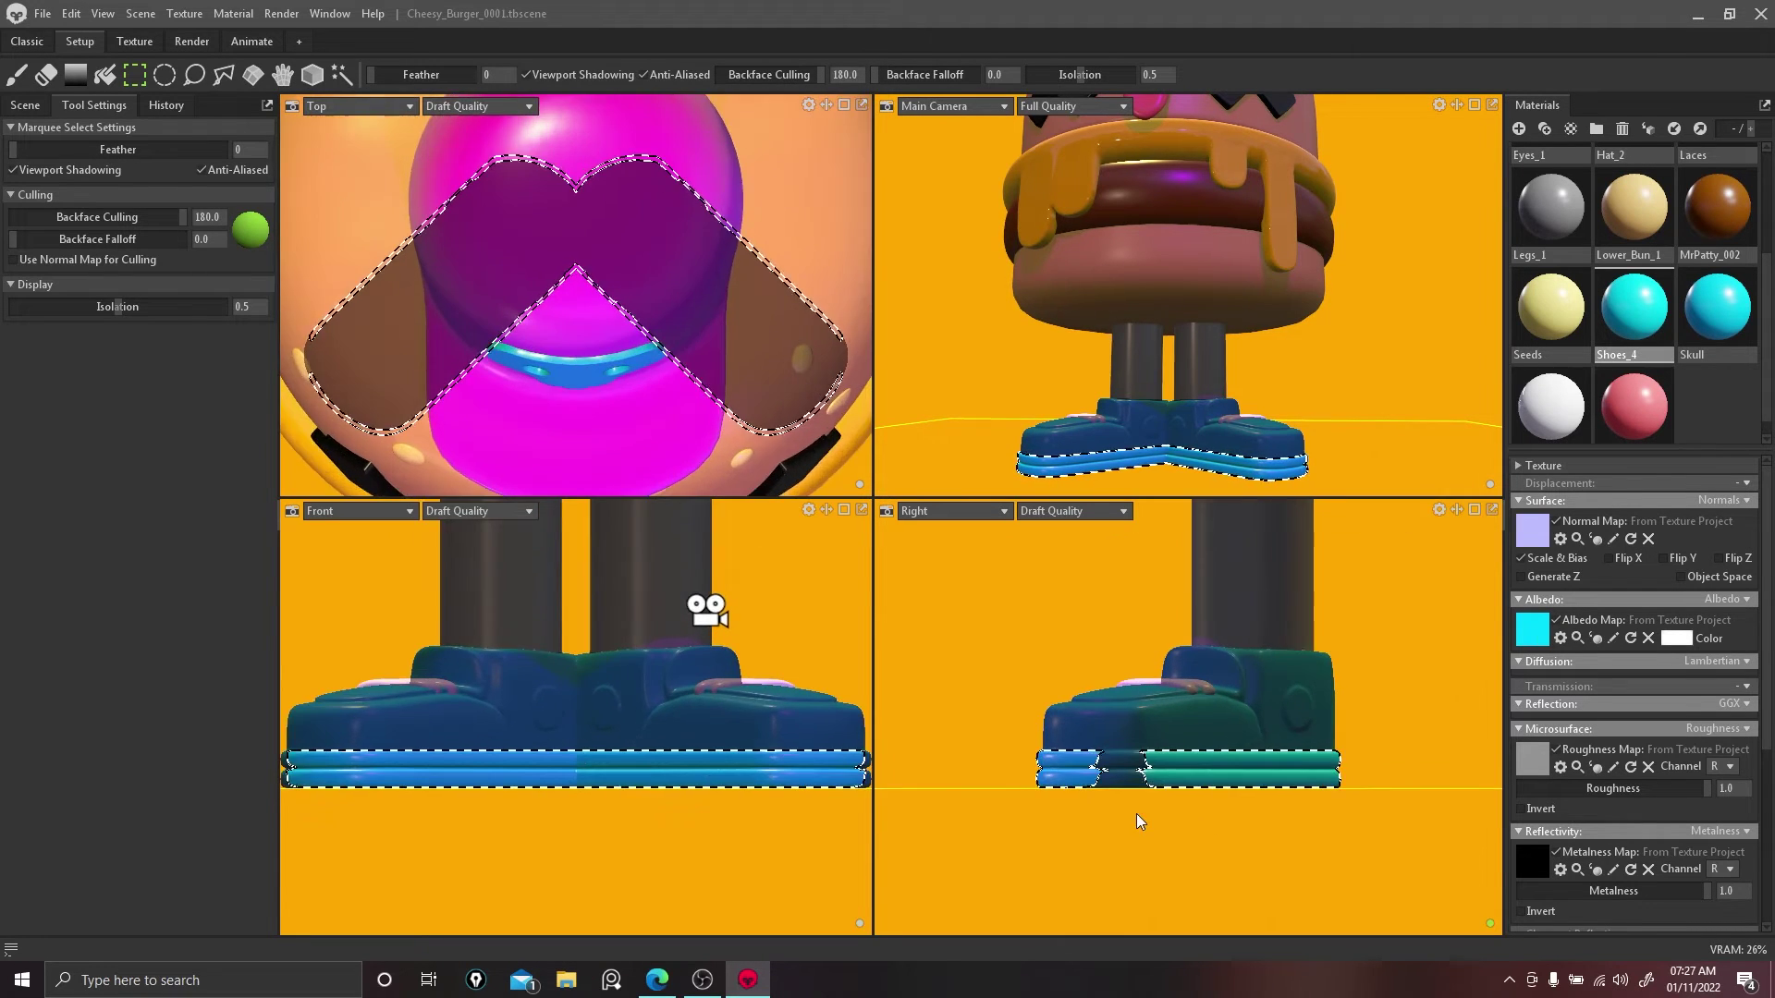
left_click_drag(923, 847, 1354, 774)
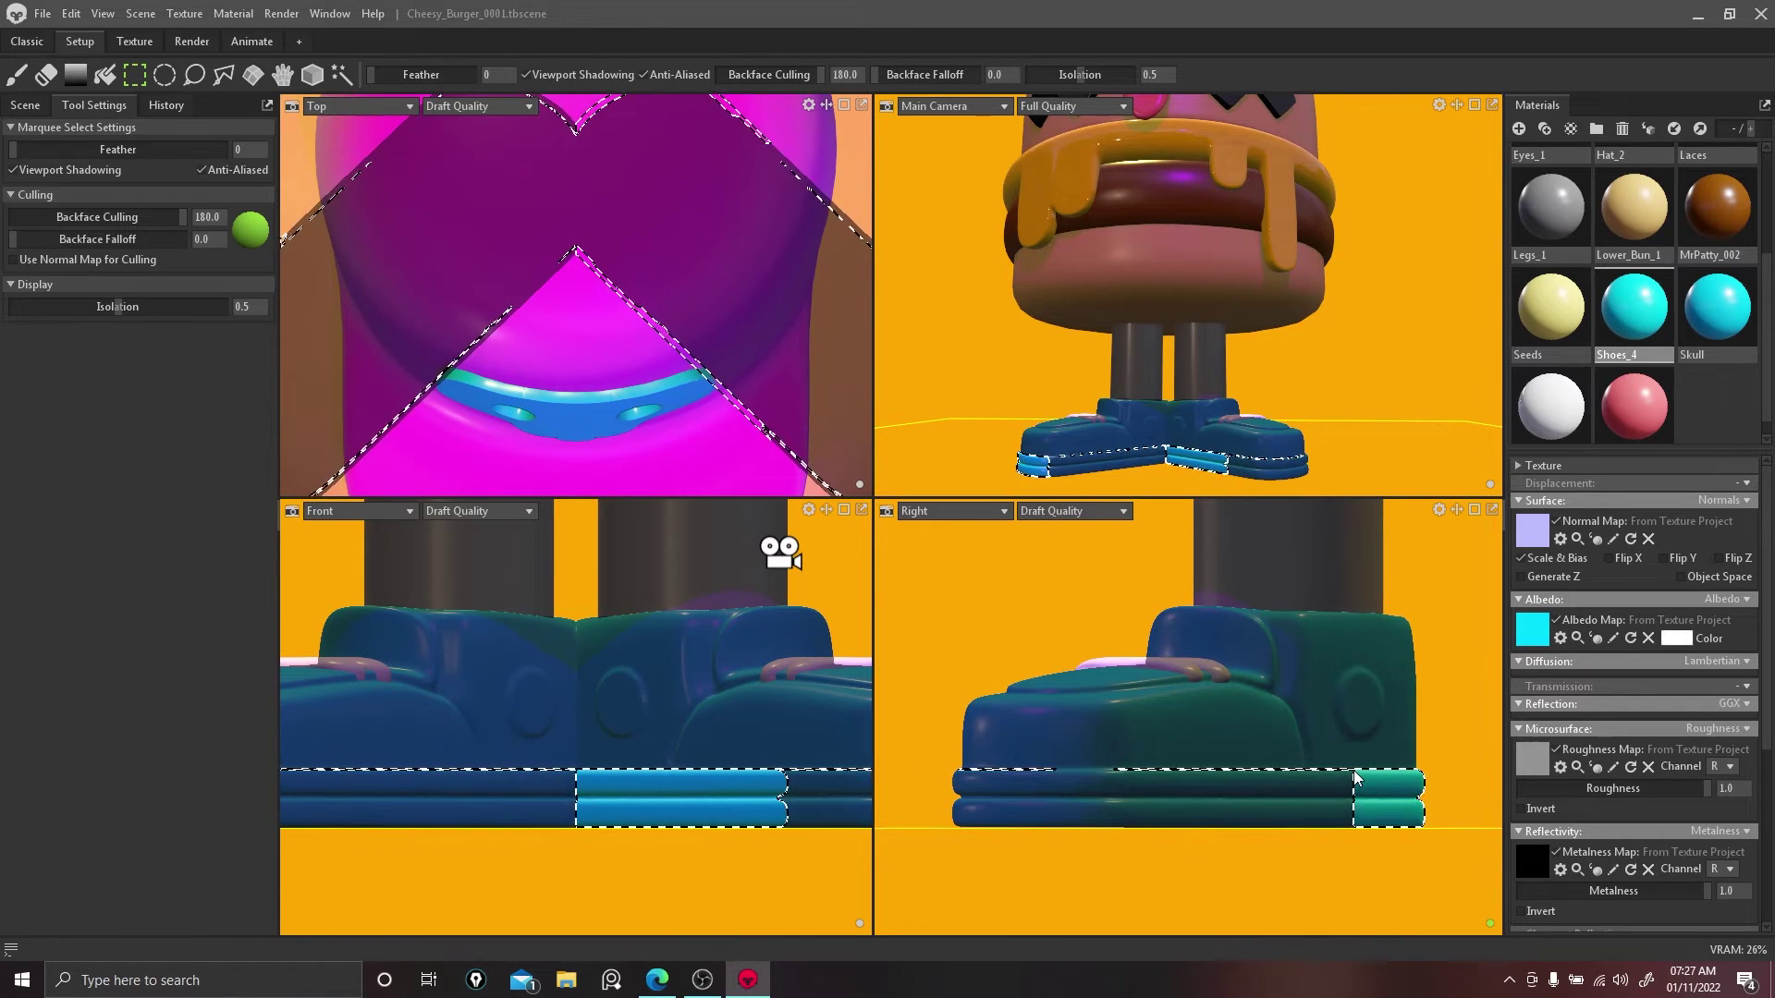
left_click_drag(914, 856, 1456, 769)
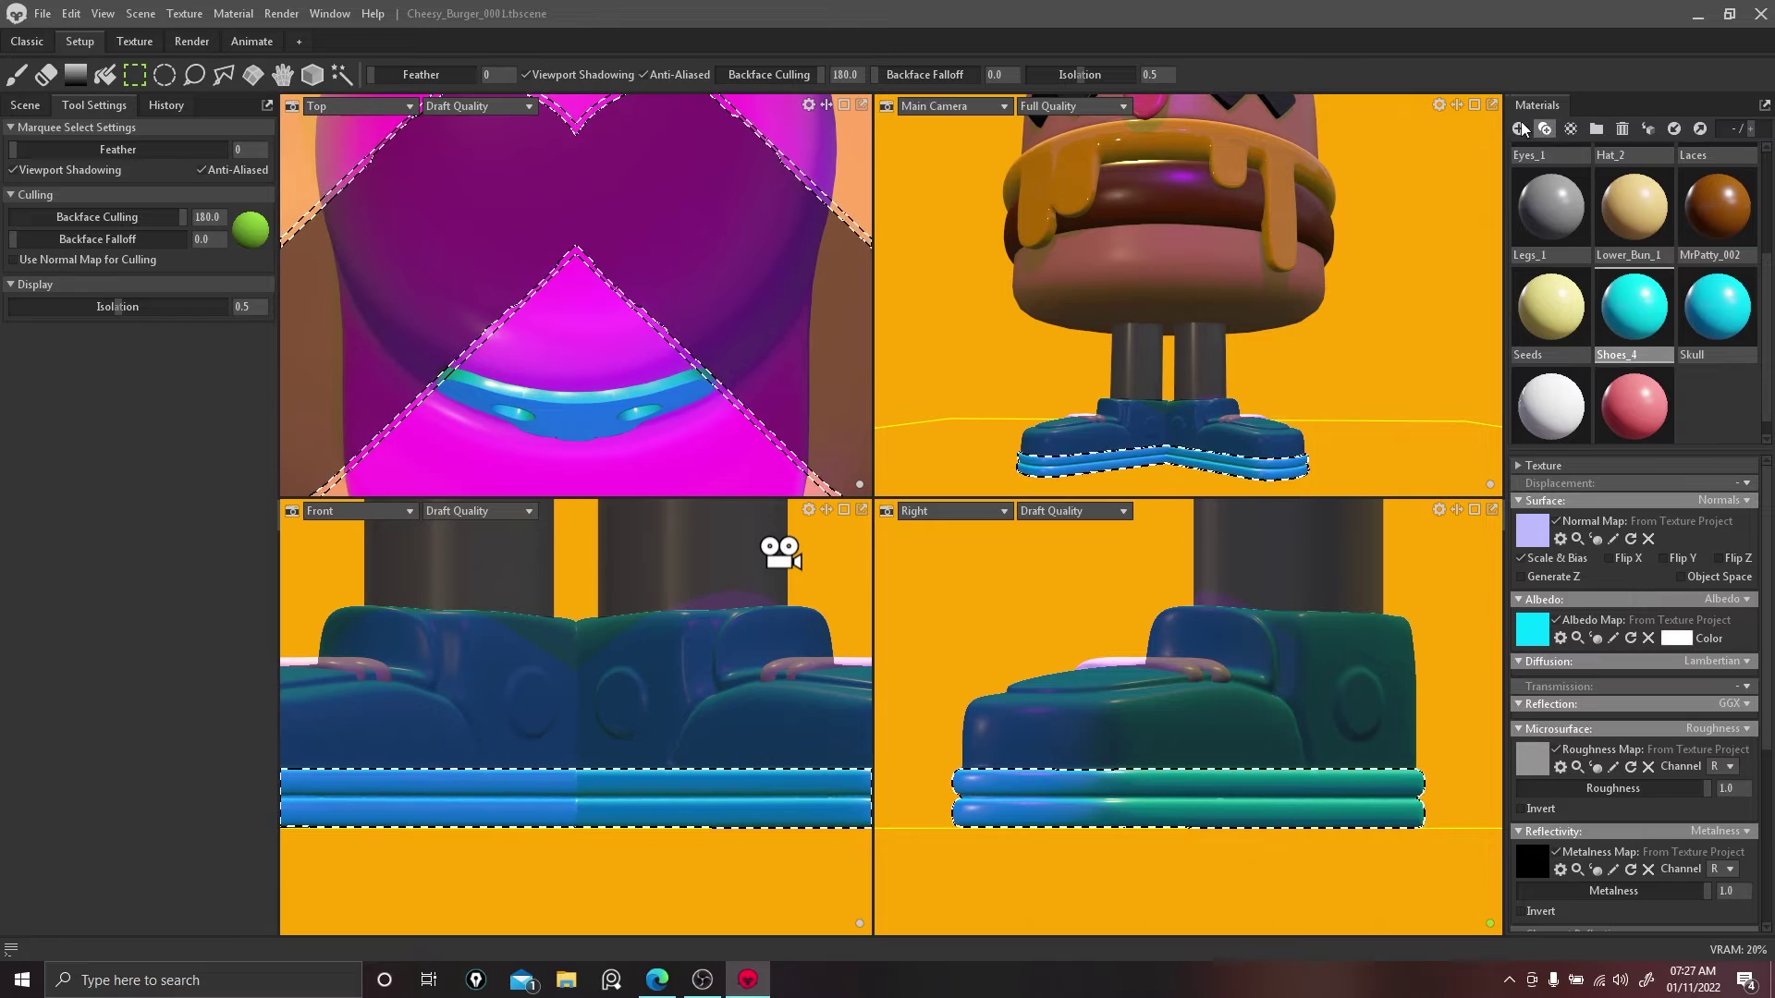
Step: Fill the selected soles on the paint layer with a medium gray albedo, 6d6d6d
left_click(146, 43)
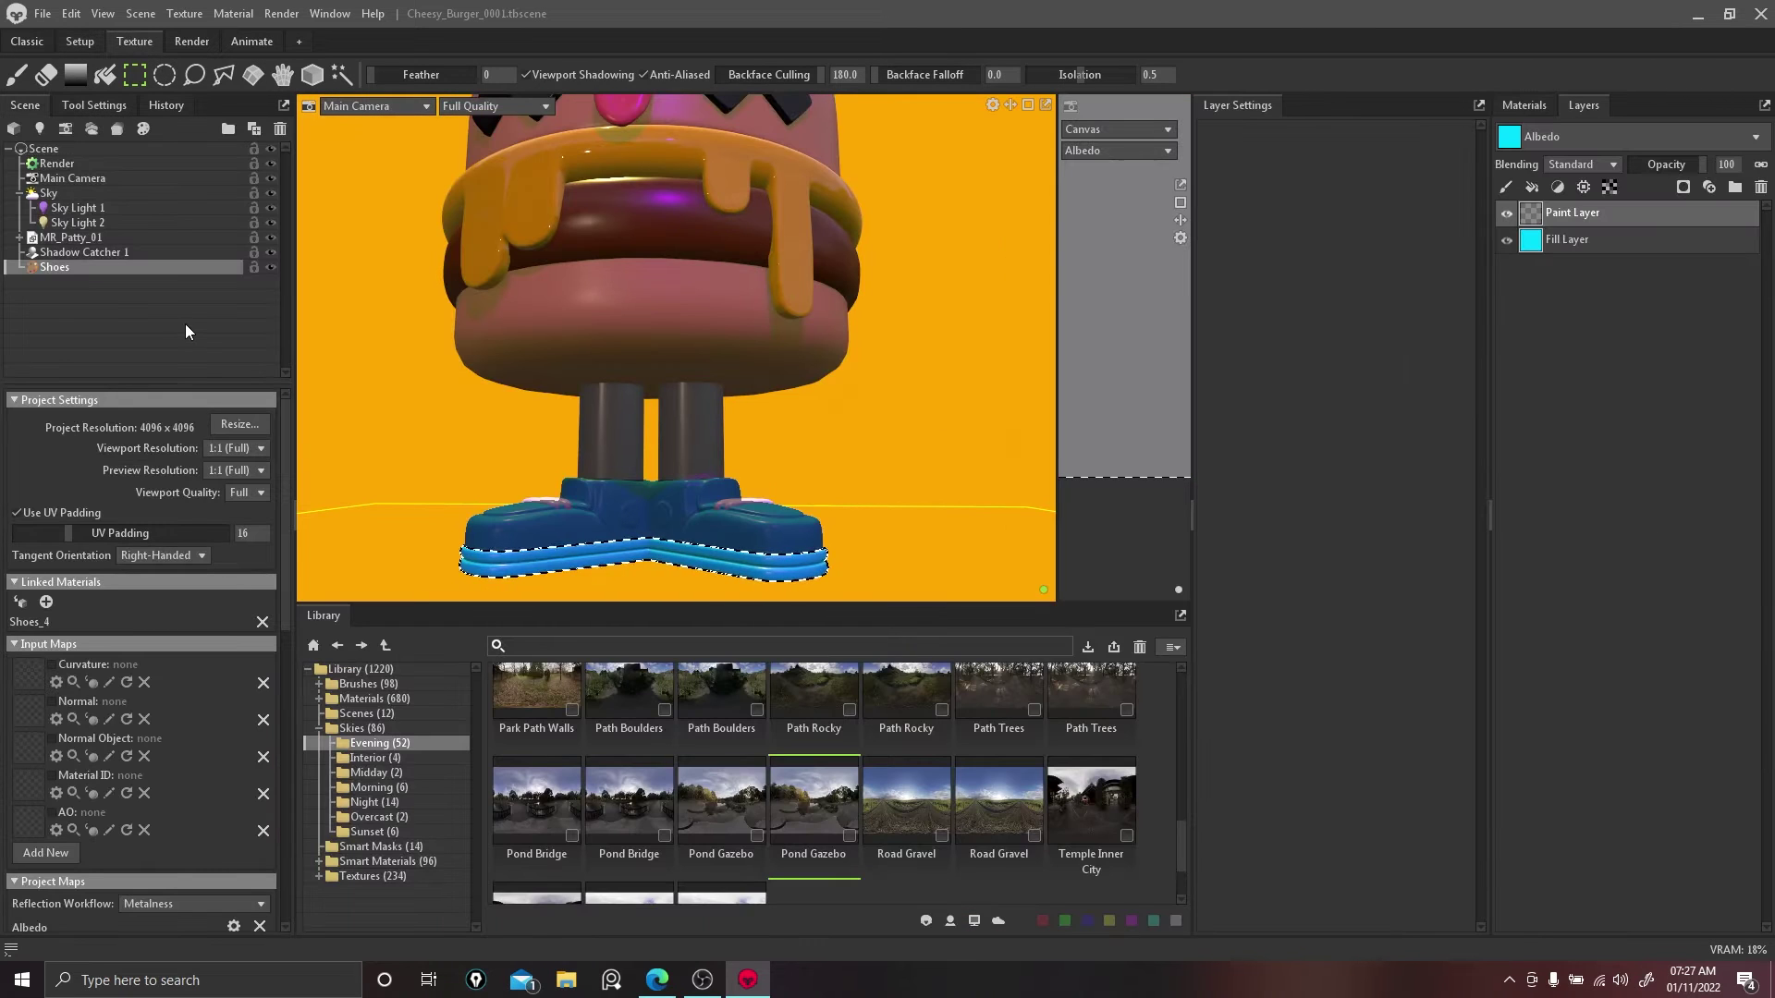
left_click(105, 75)
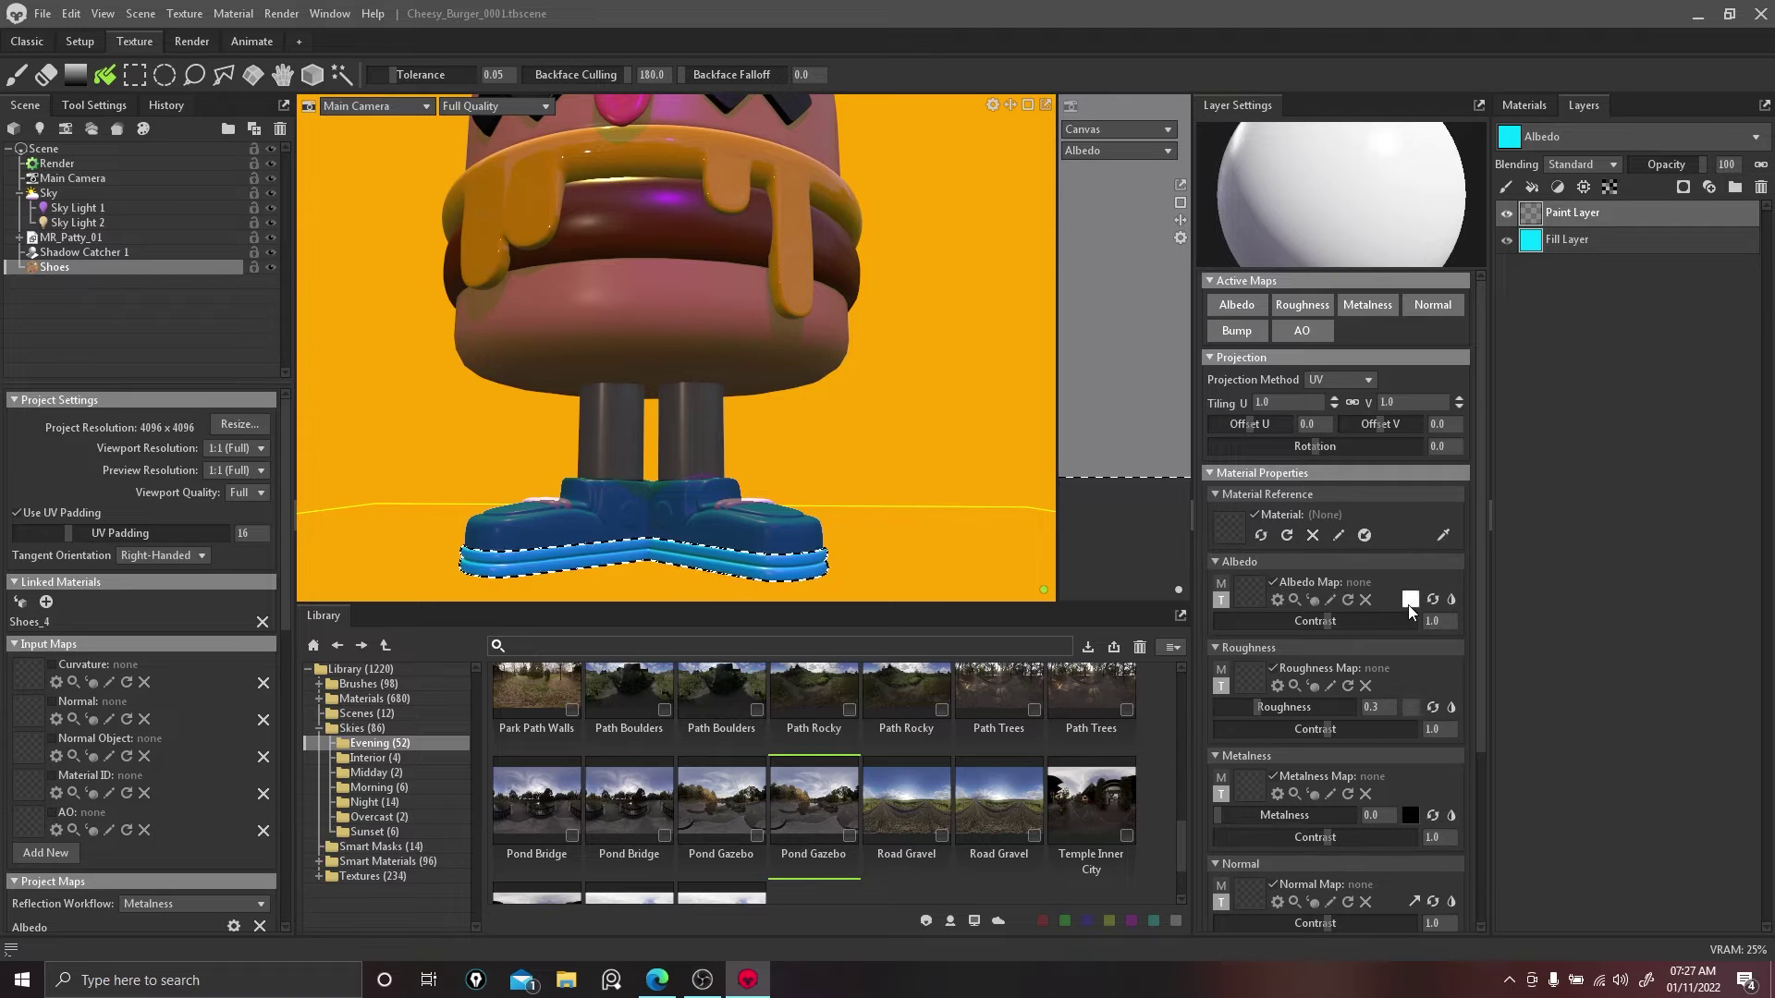
left_click(1410, 601)
left_click(967, 494)
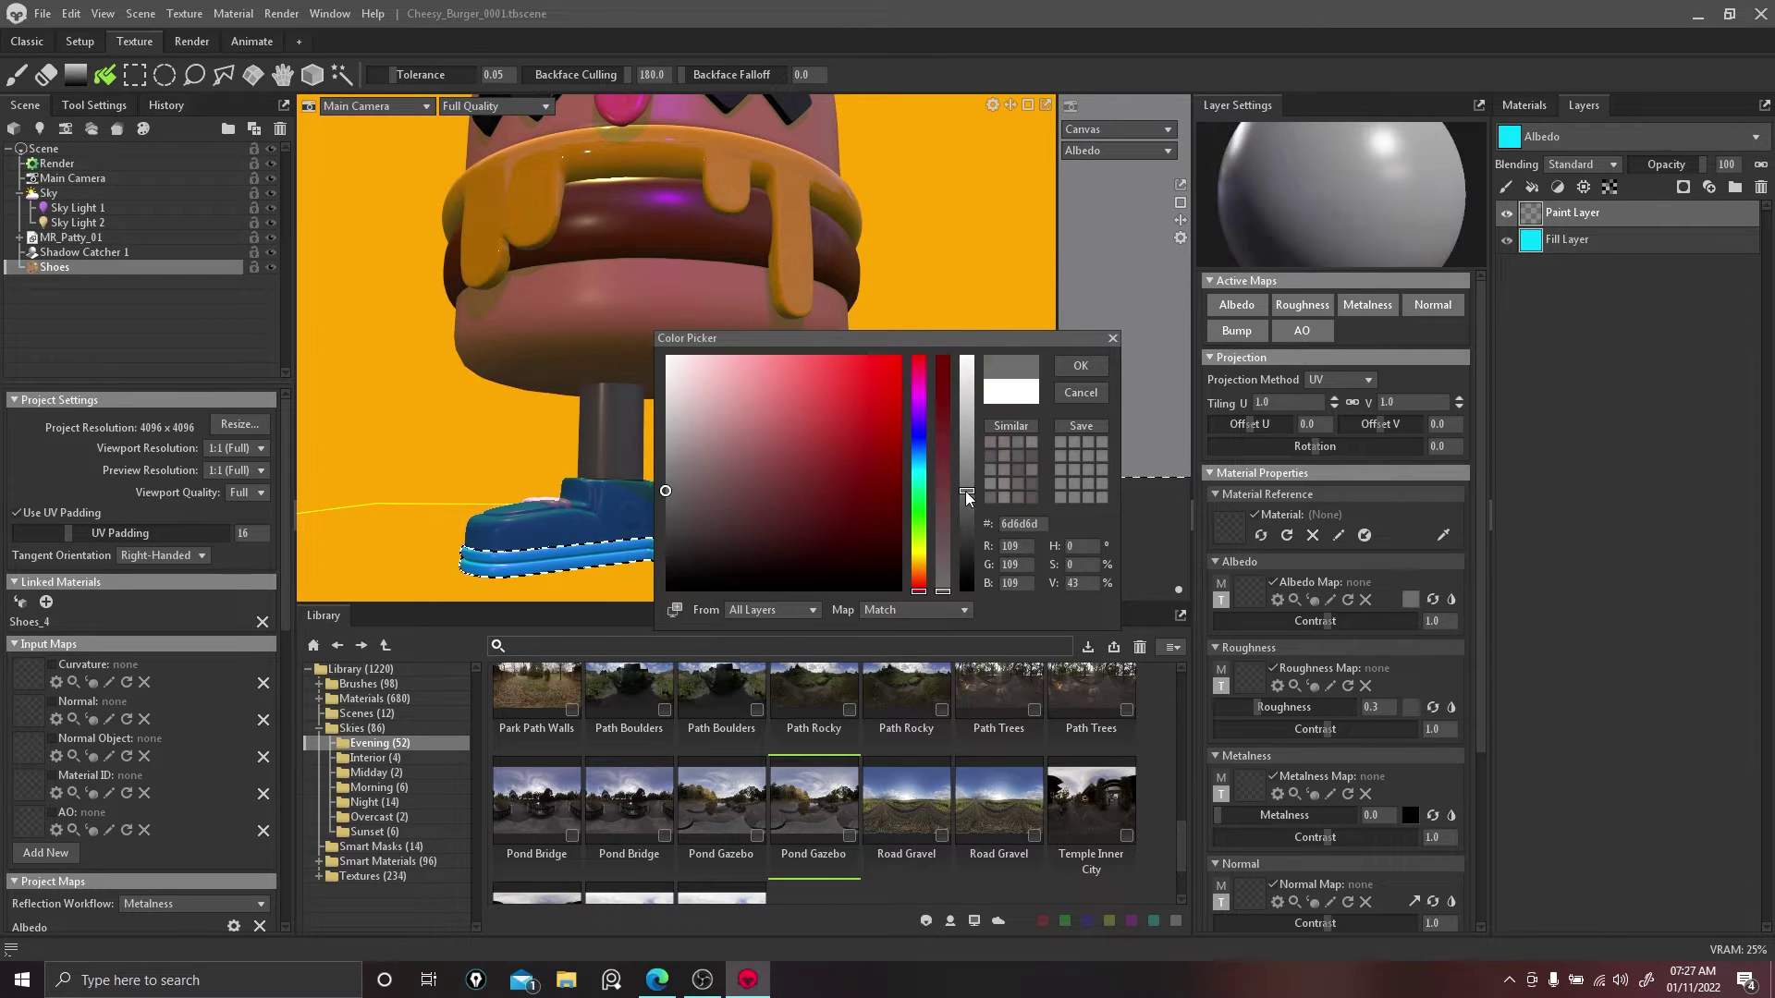
left_click(832, 553)
left_click(811, 569)
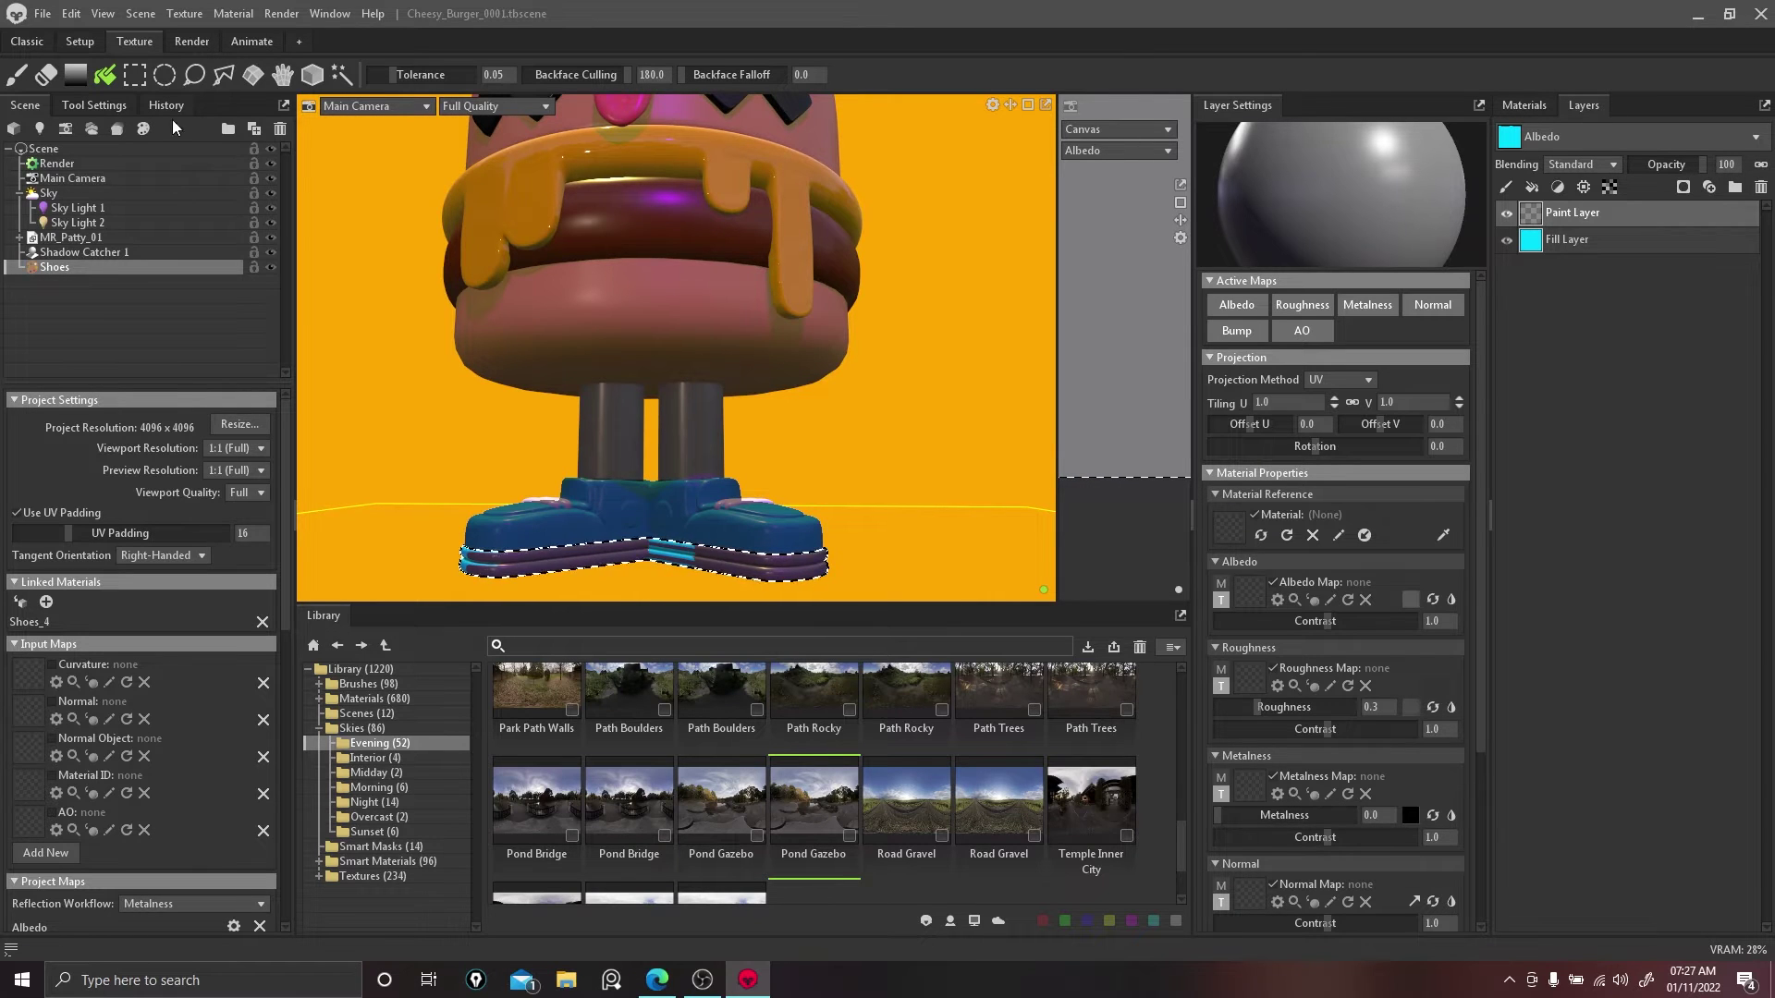
Step: Apply a vertical black-to-white gradient upward across the selected soles in the front view
left_click(76, 74)
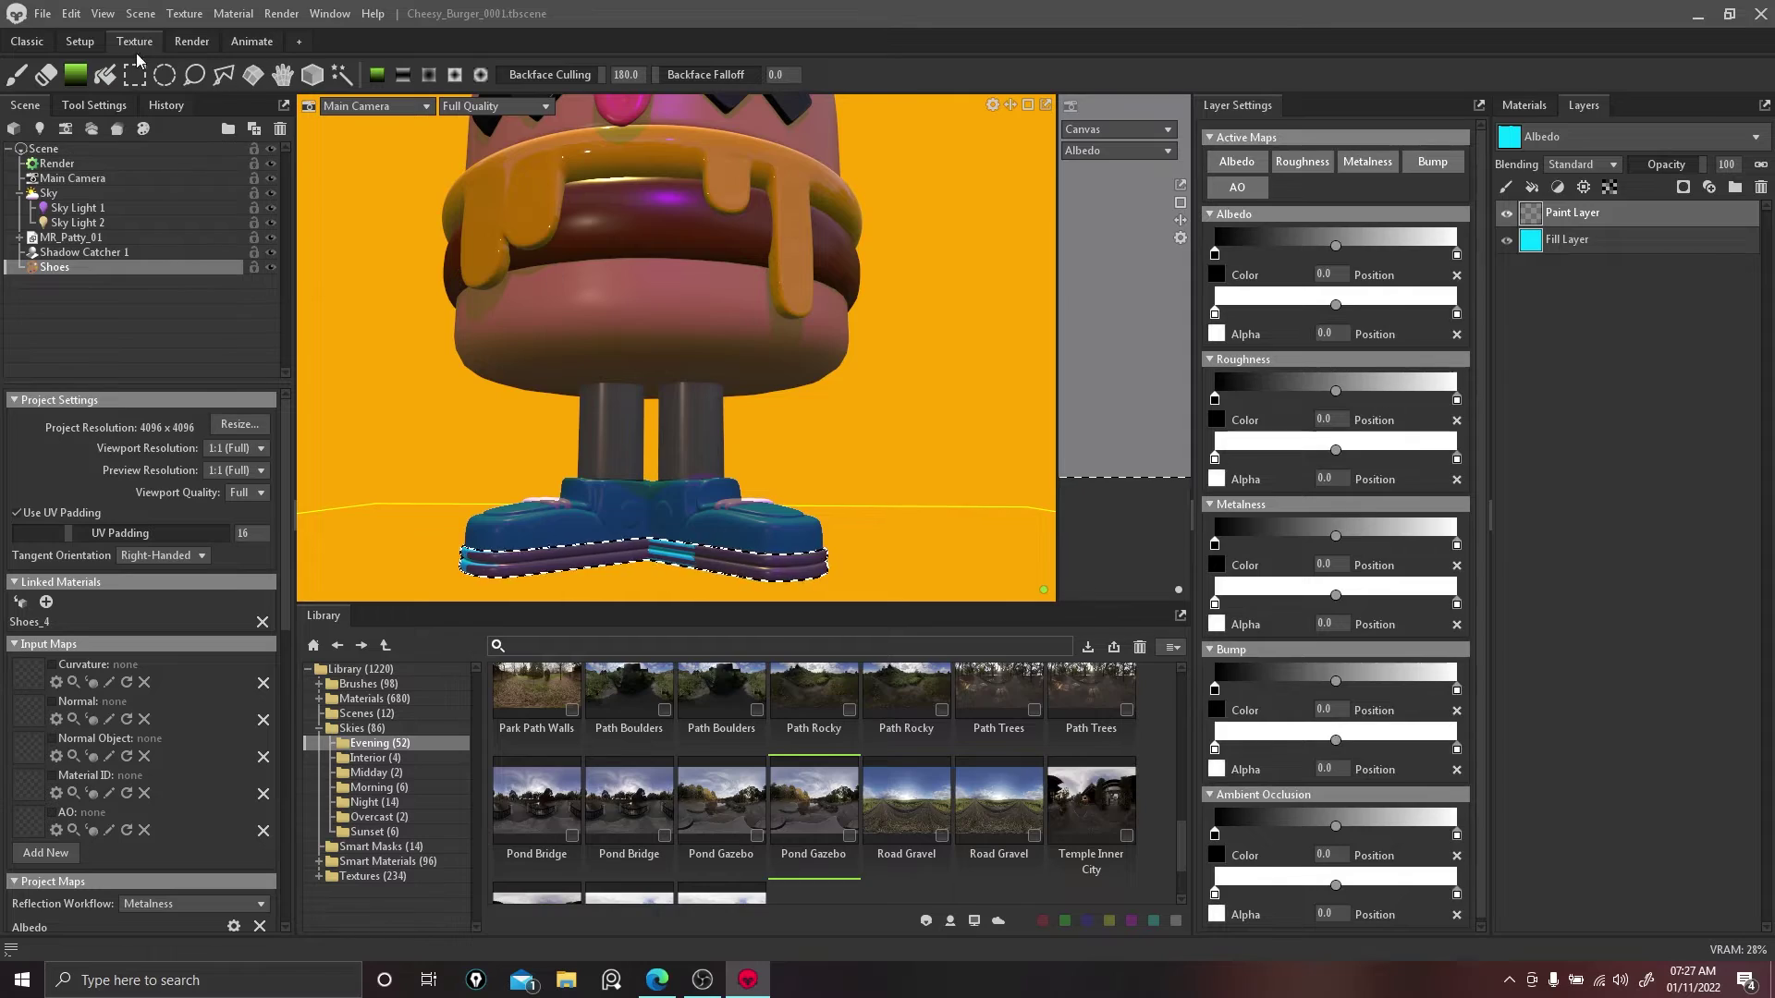
left_click(80, 40)
left_click_drag(627, 883, 621, 660)
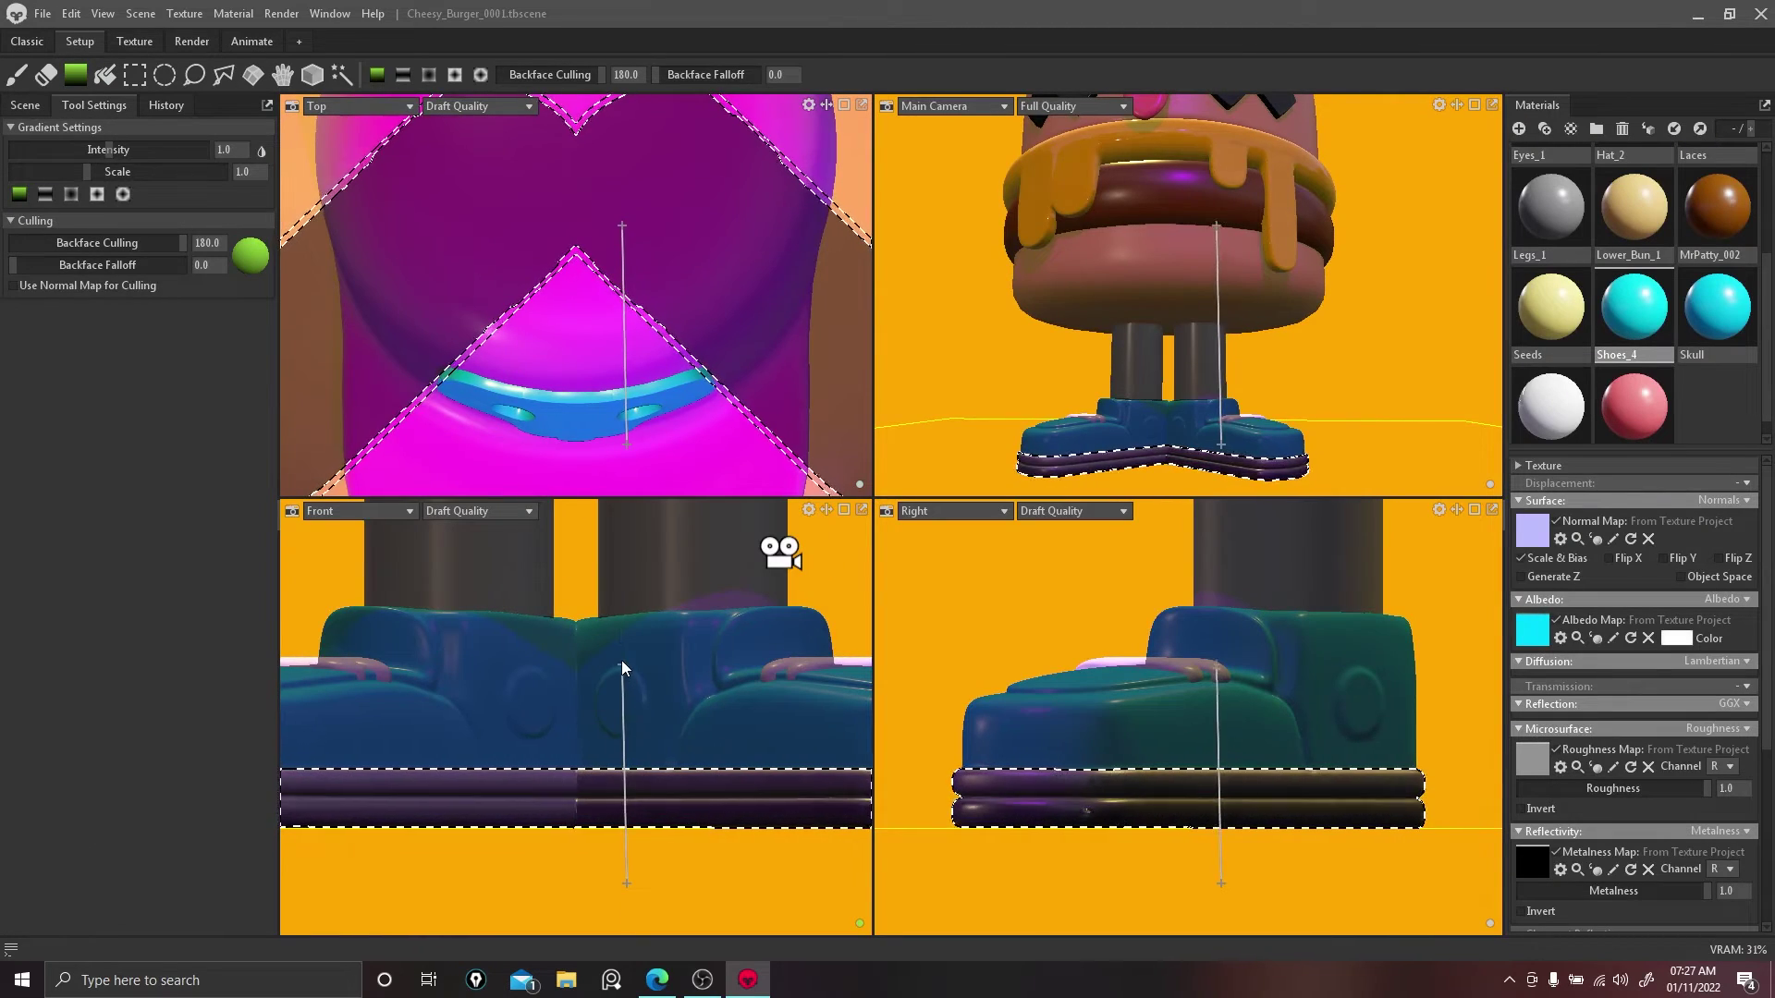
left_click(614, 826)
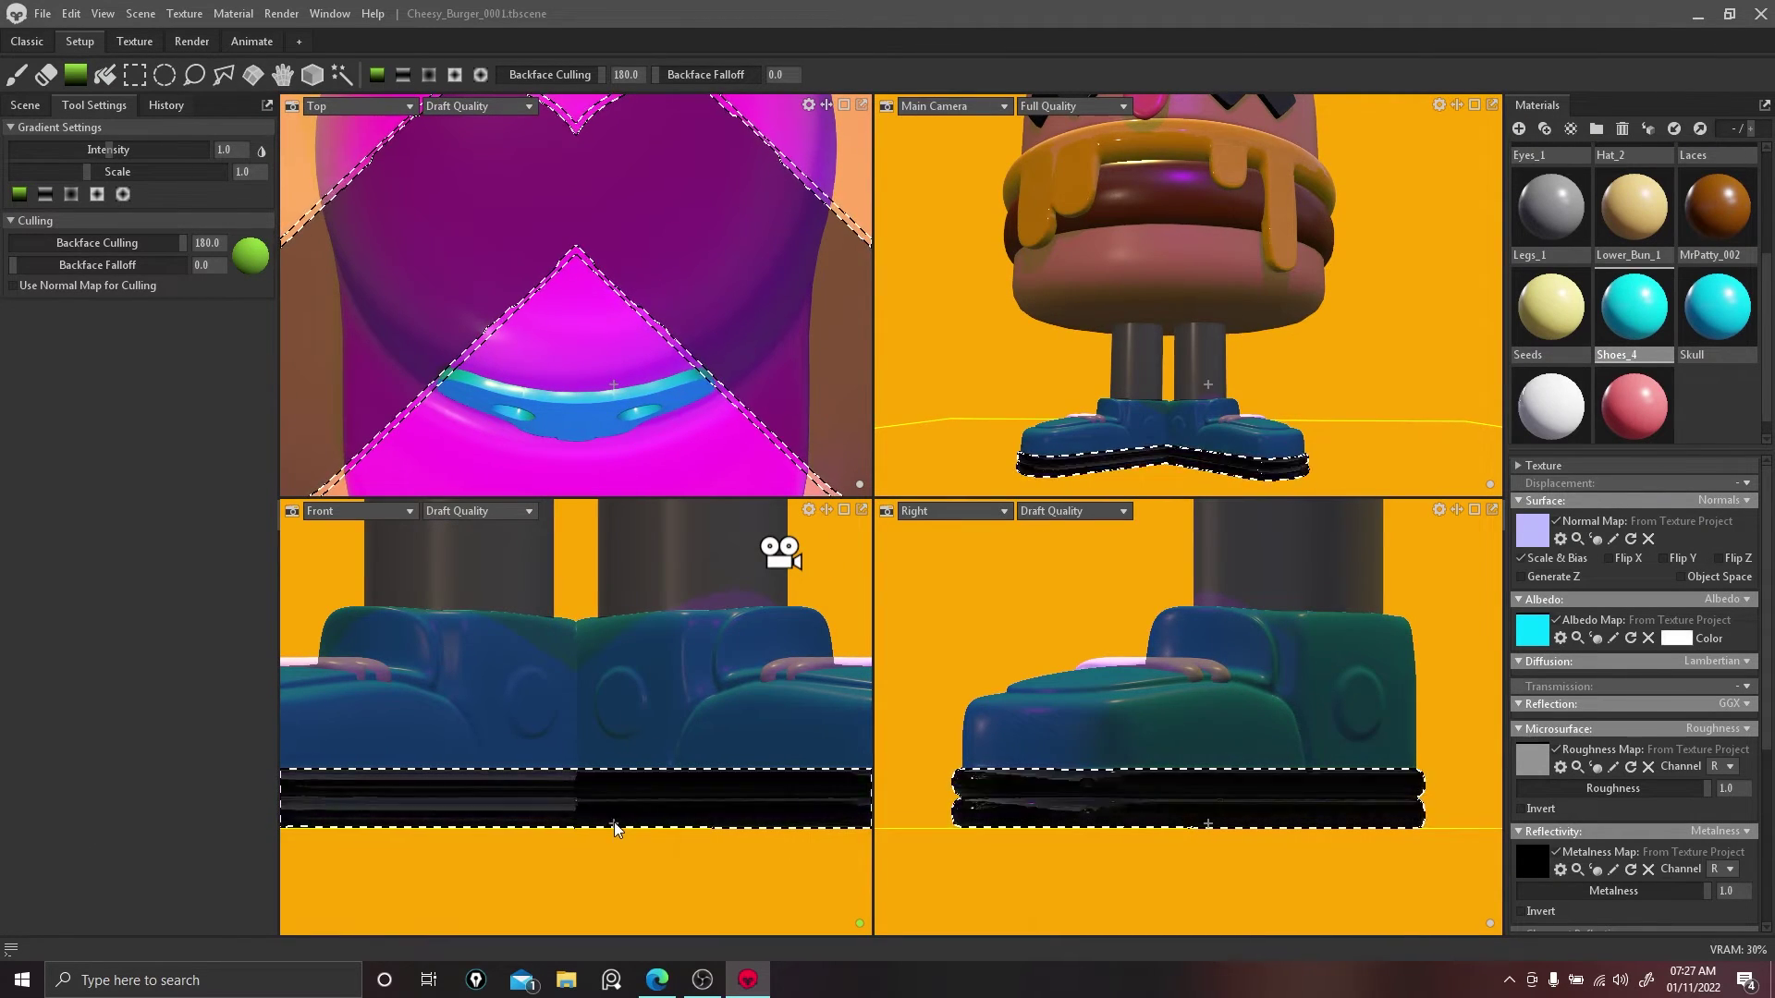
left_click_drag(615, 826, 614, 765)
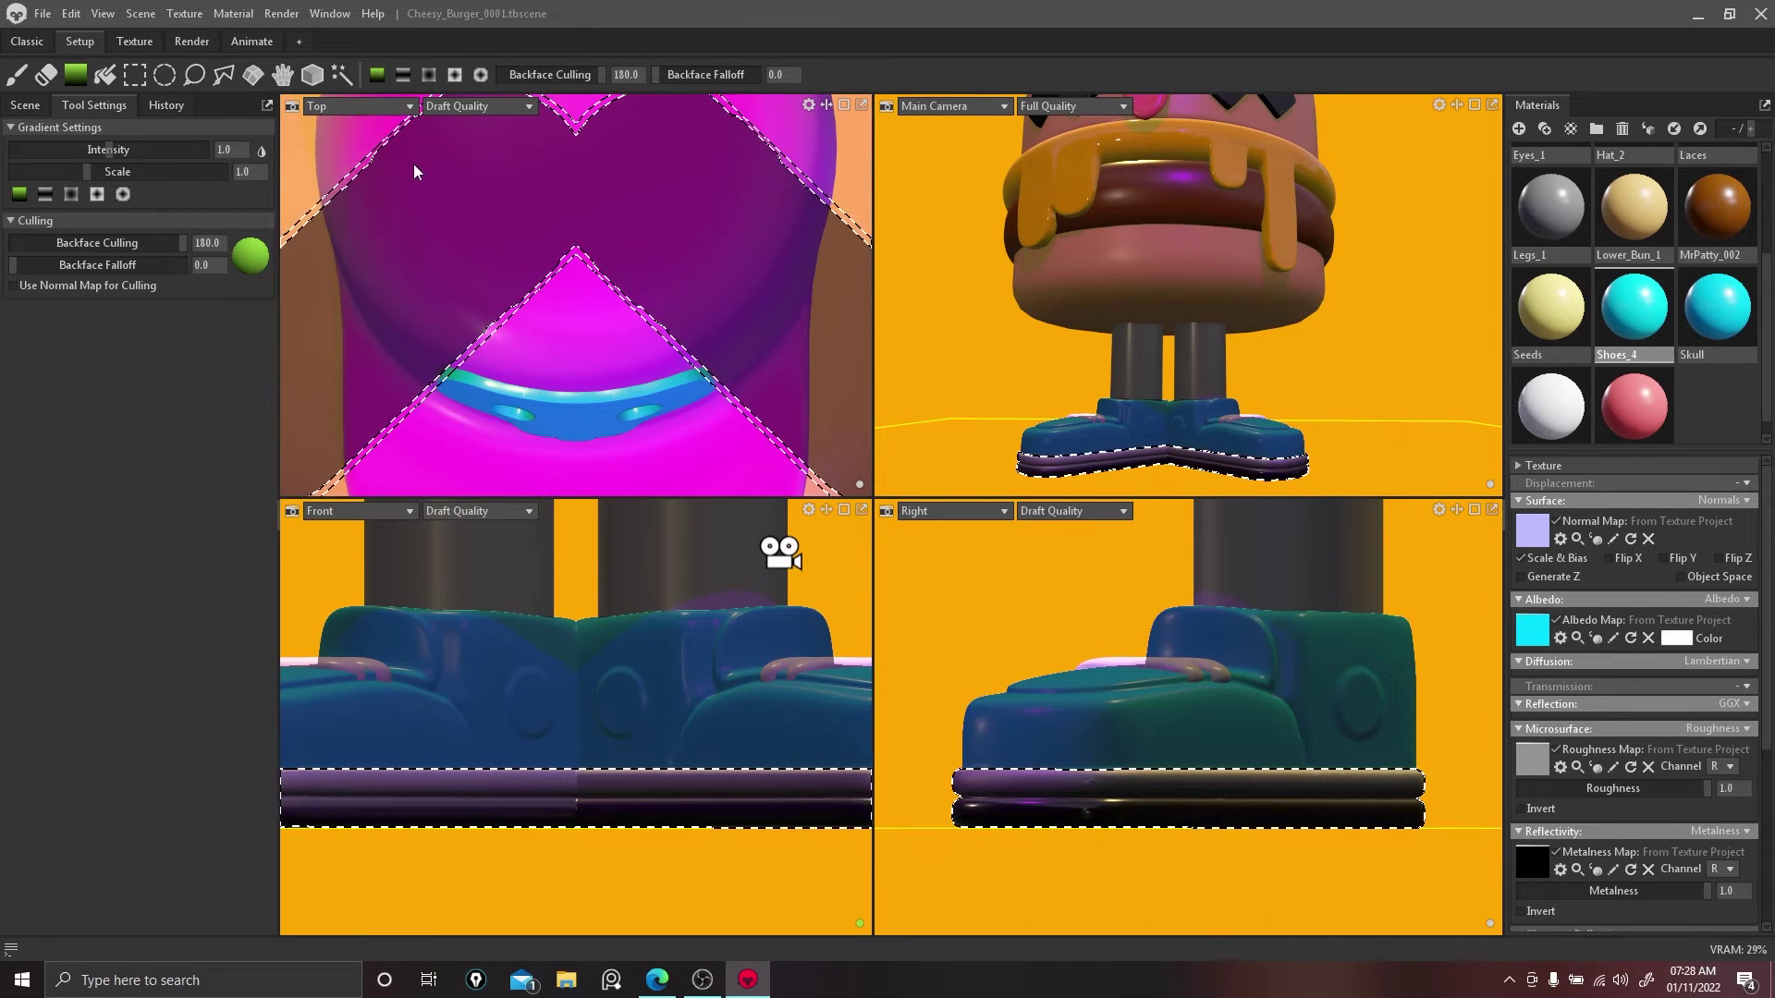
Step: Change the albedo gradient's start color to light gray c6c6c6 and reapply the gradient upward across the soles
left_click(134, 40)
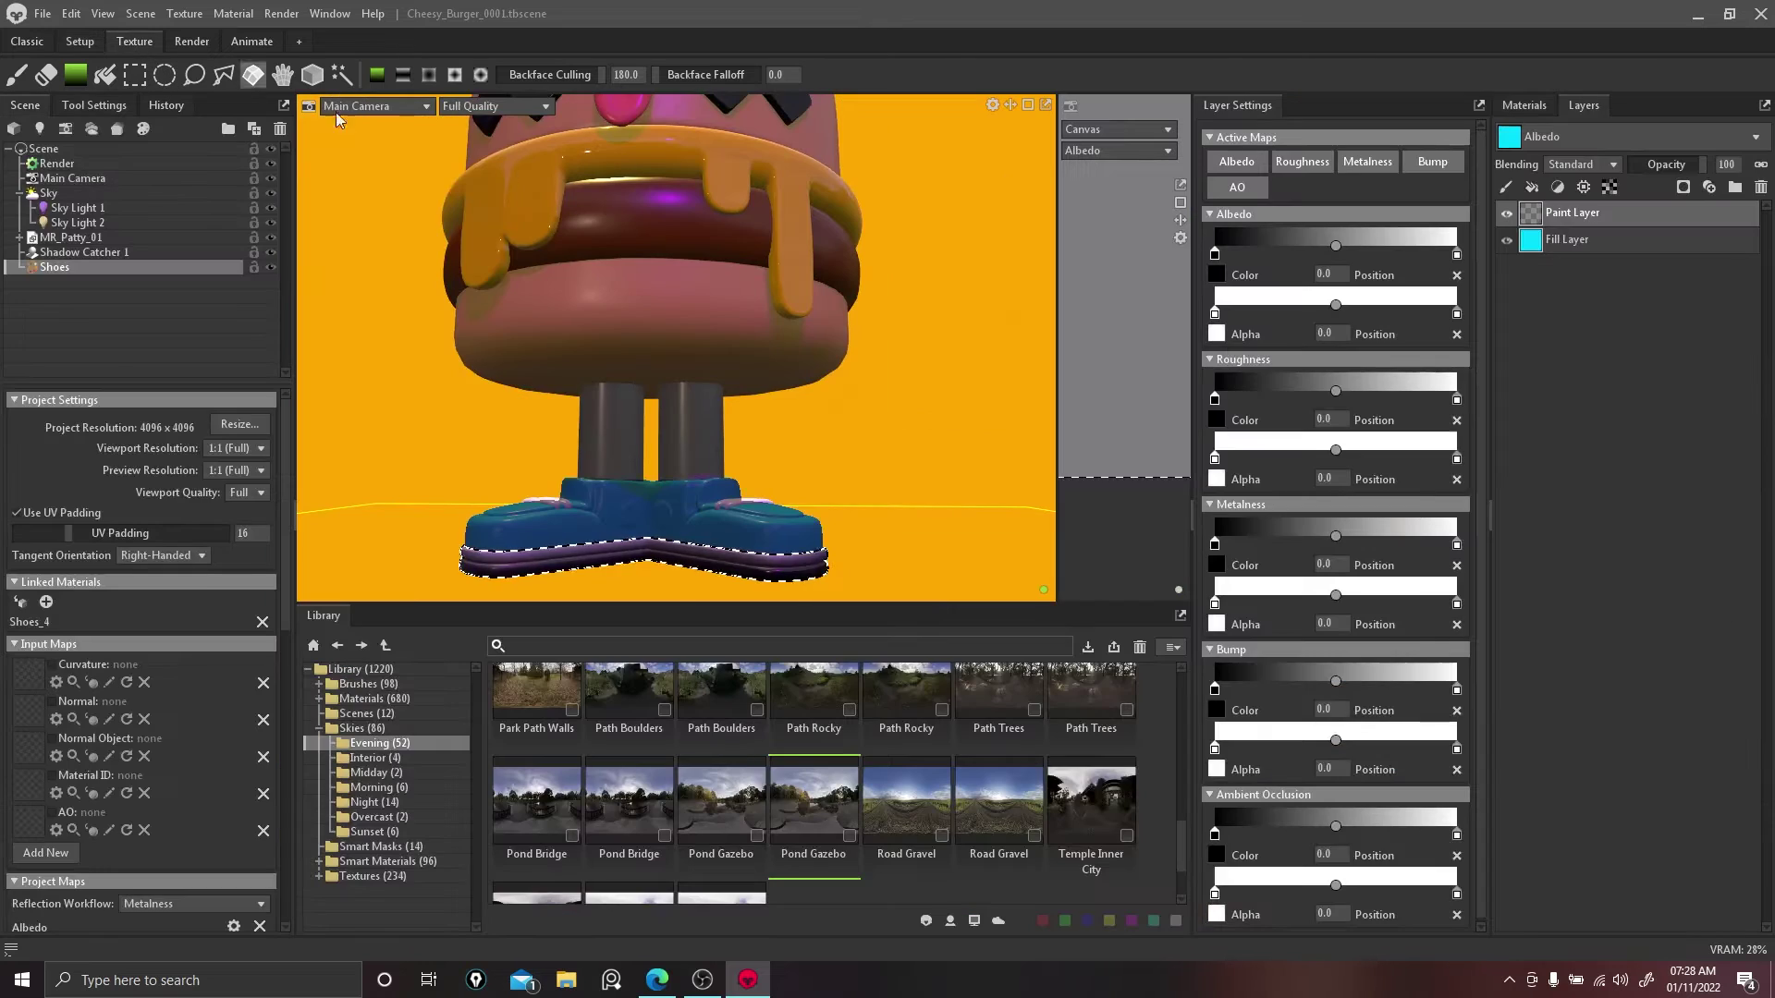
left_click(1553, 216)
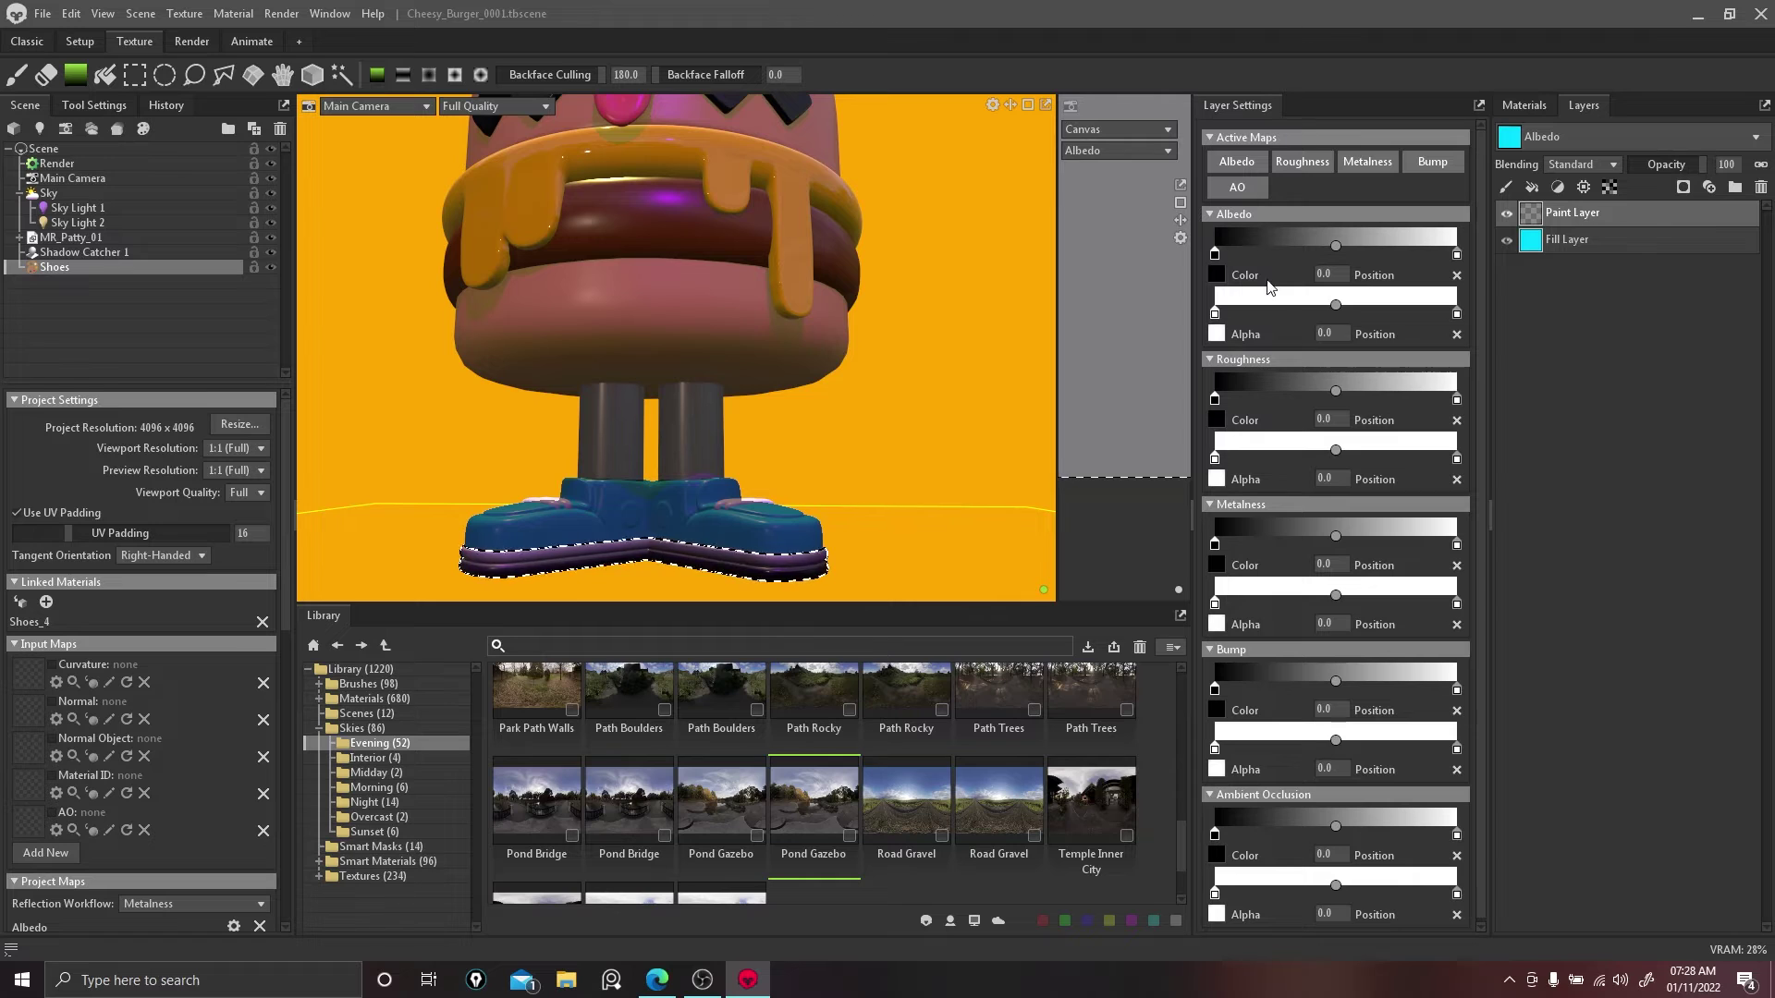
double_click(1214, 258)
left_click_drag(689, 520, 596, 339)
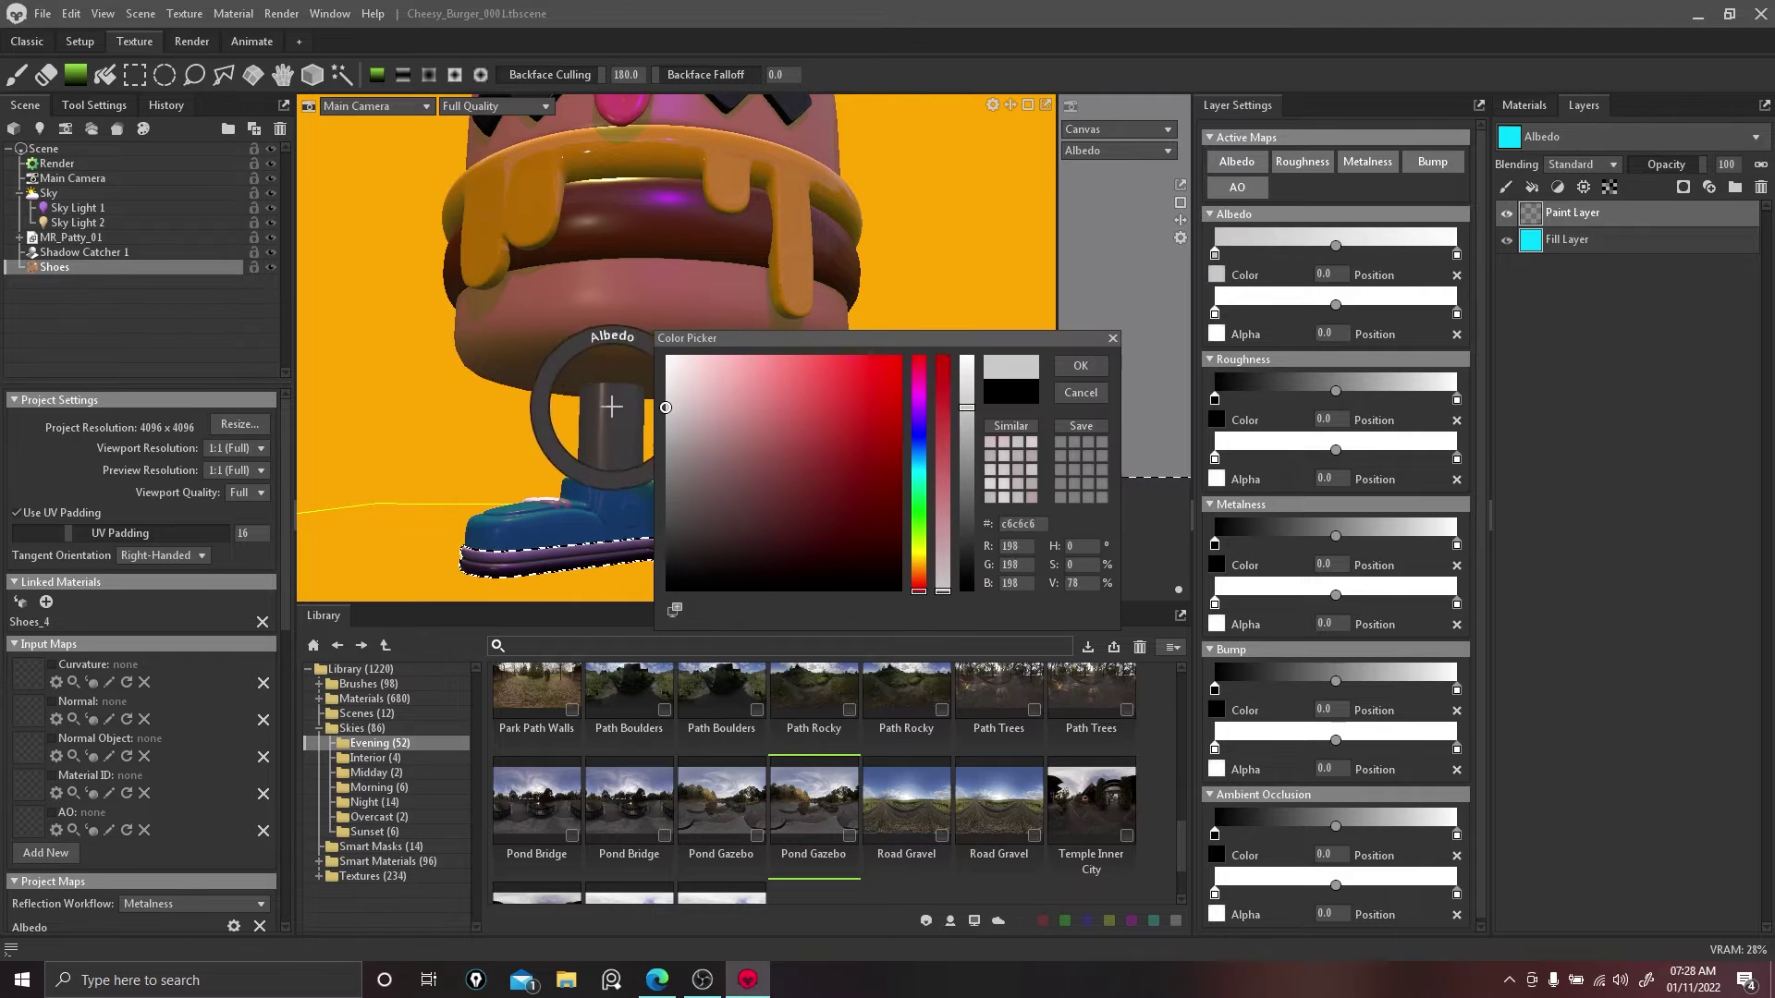
left_click(1081, 365)
left_click(80, 41)
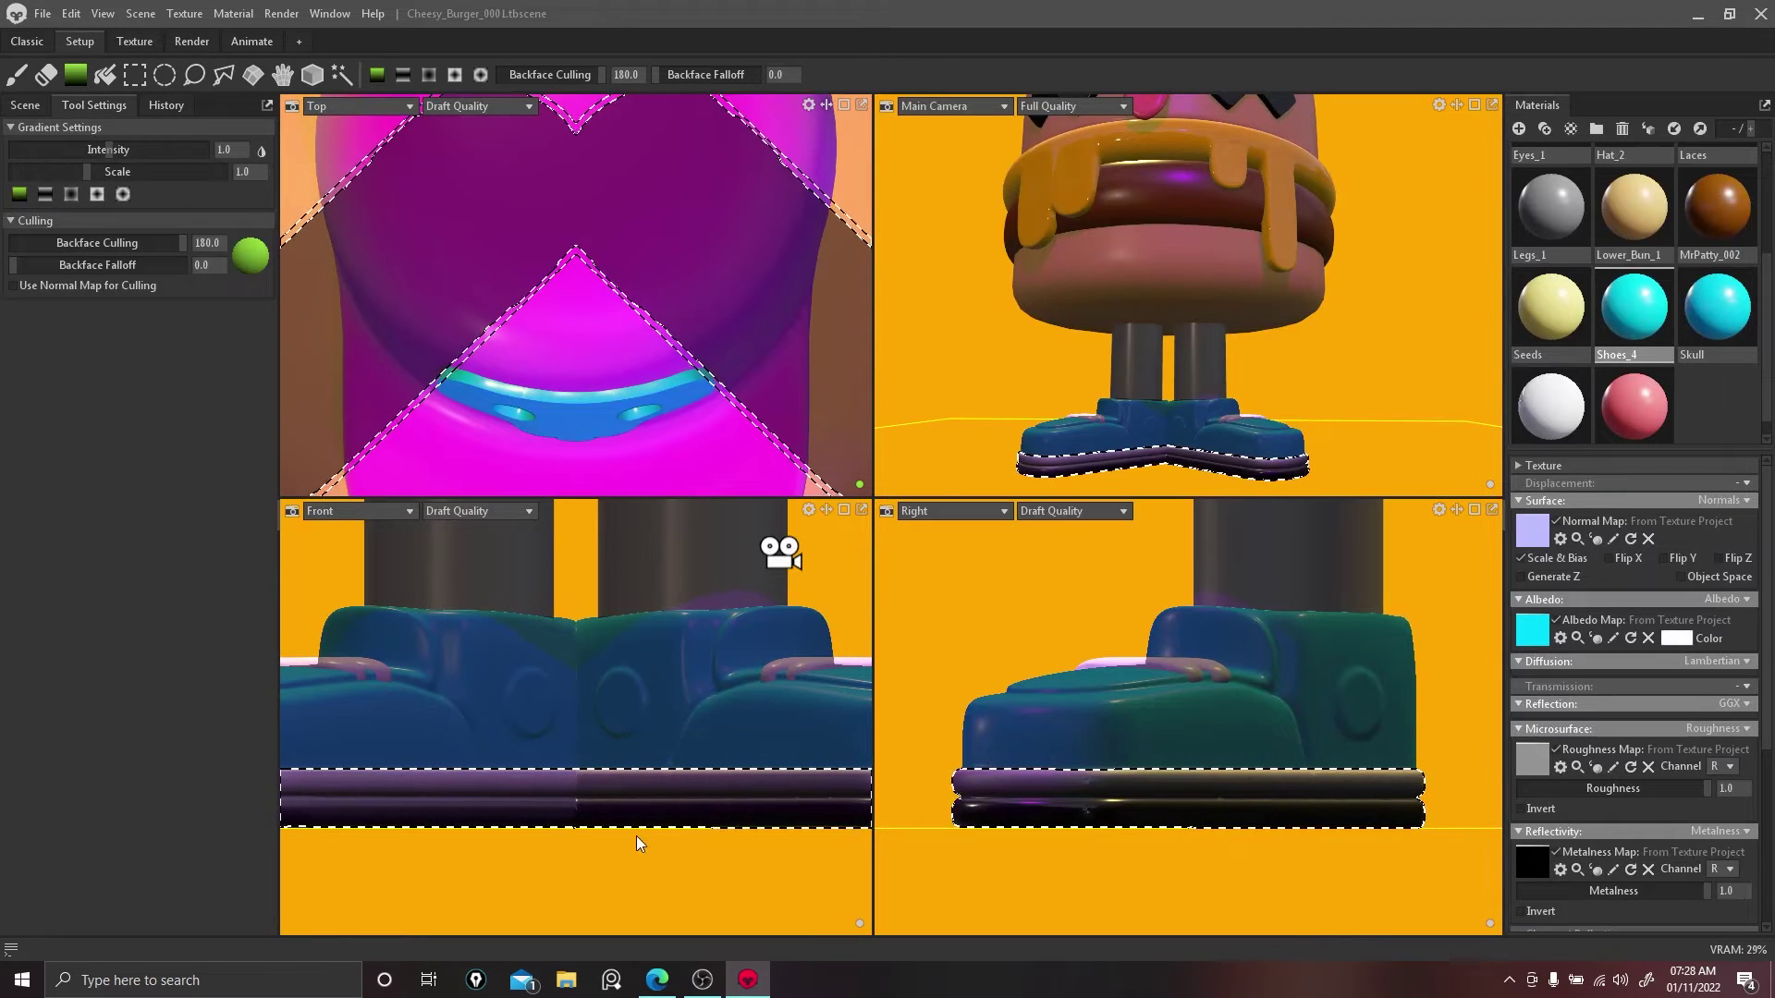
left_click_drag(636, 834, 634, 724)
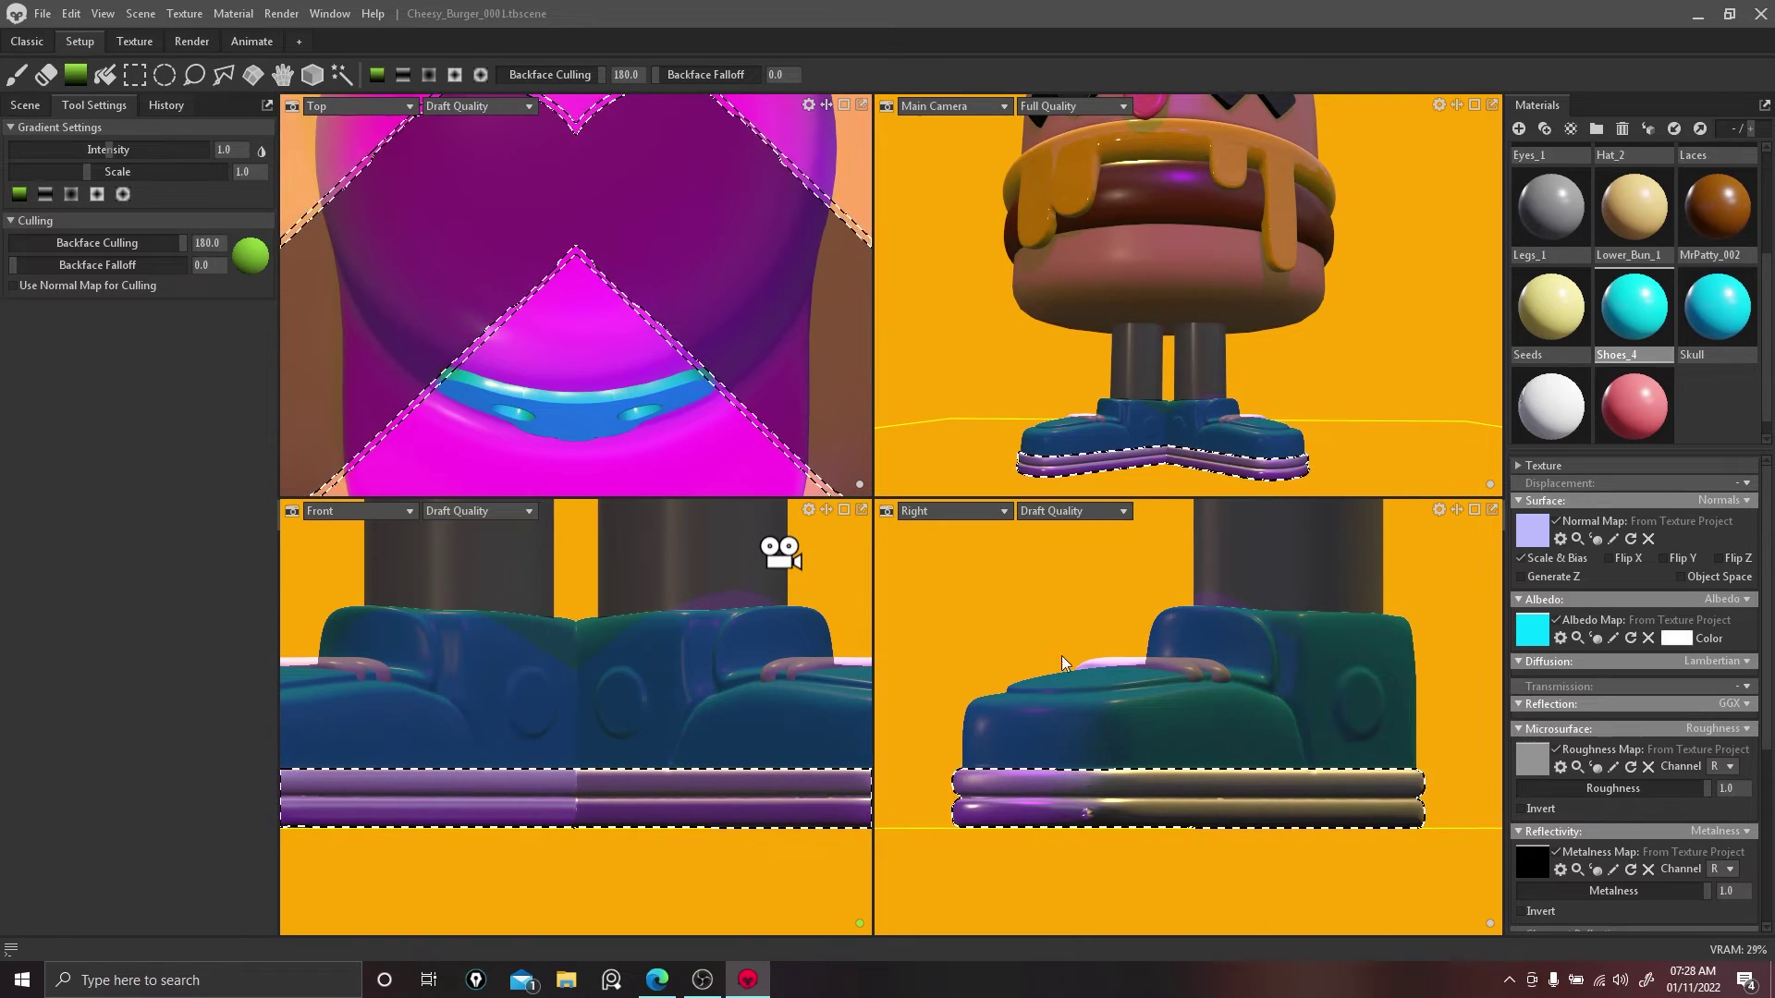
Step: Clear the sole selection and inspect the gradient-colored soles from several angles
scroll(1043, 623, "down", 2)
left_click_drag(1323, 307, 1379, 344, "alt")
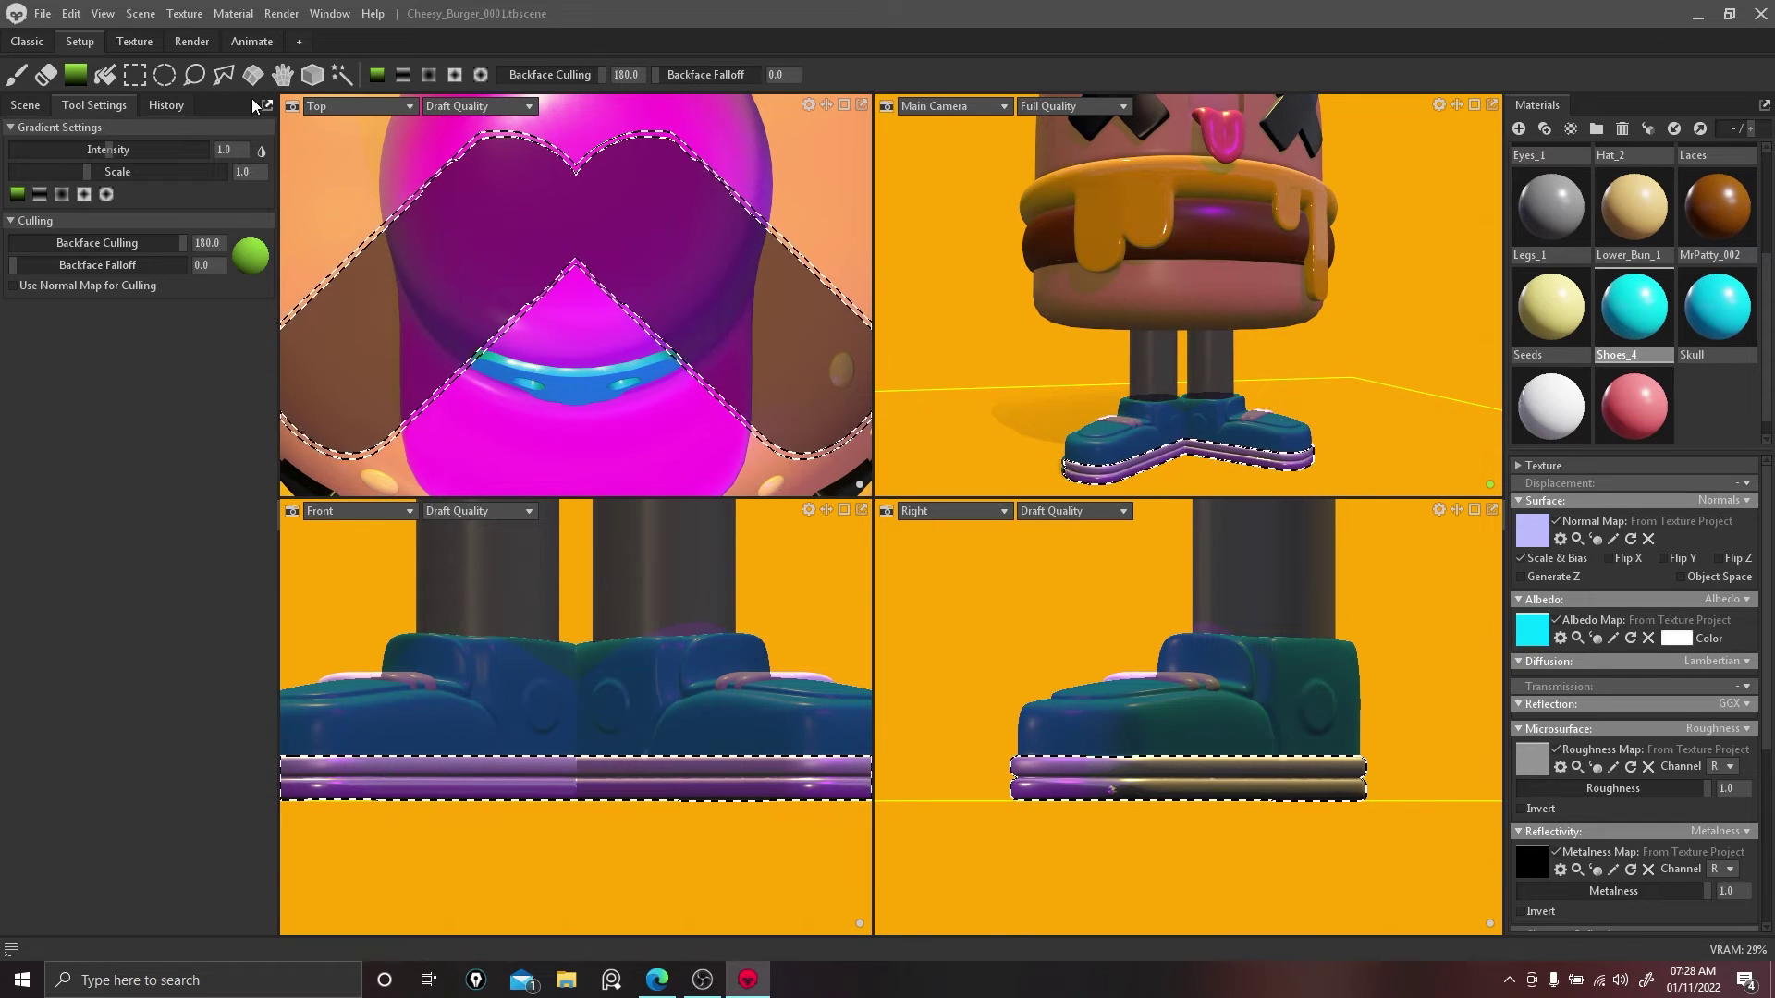
key("m")
left_click(328, 203)
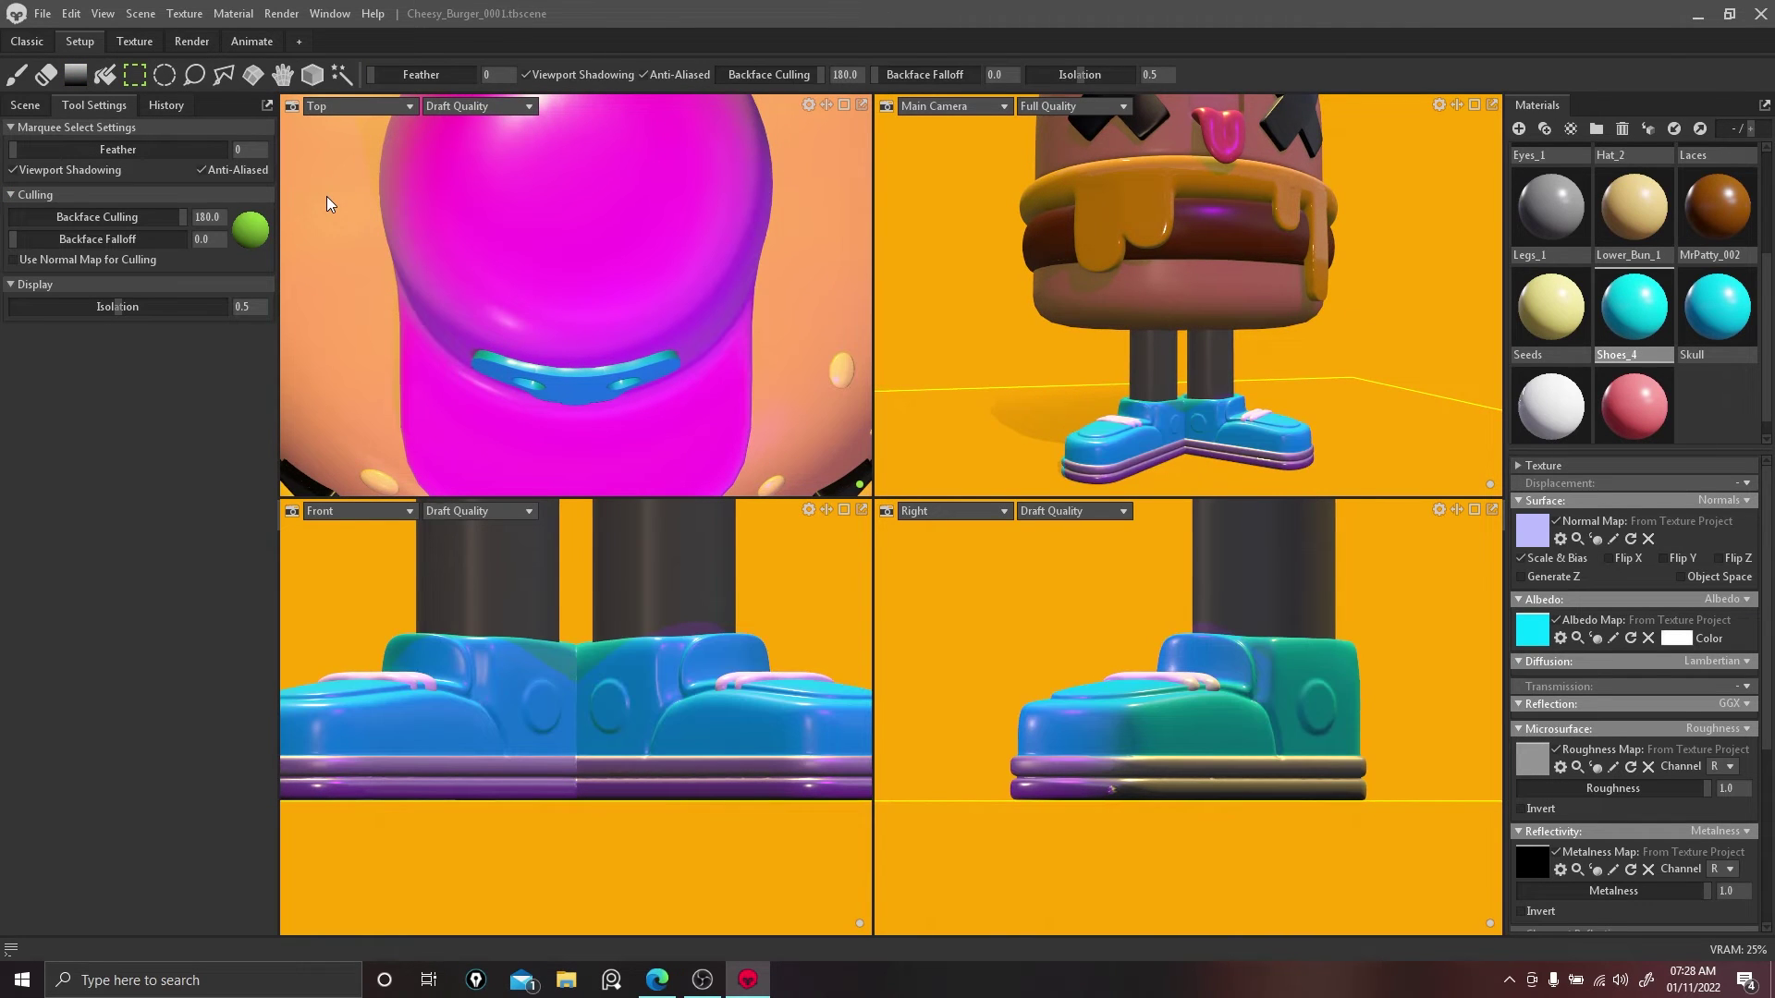
scroll(623, 649, "down", 3)
left_click(135, 41)
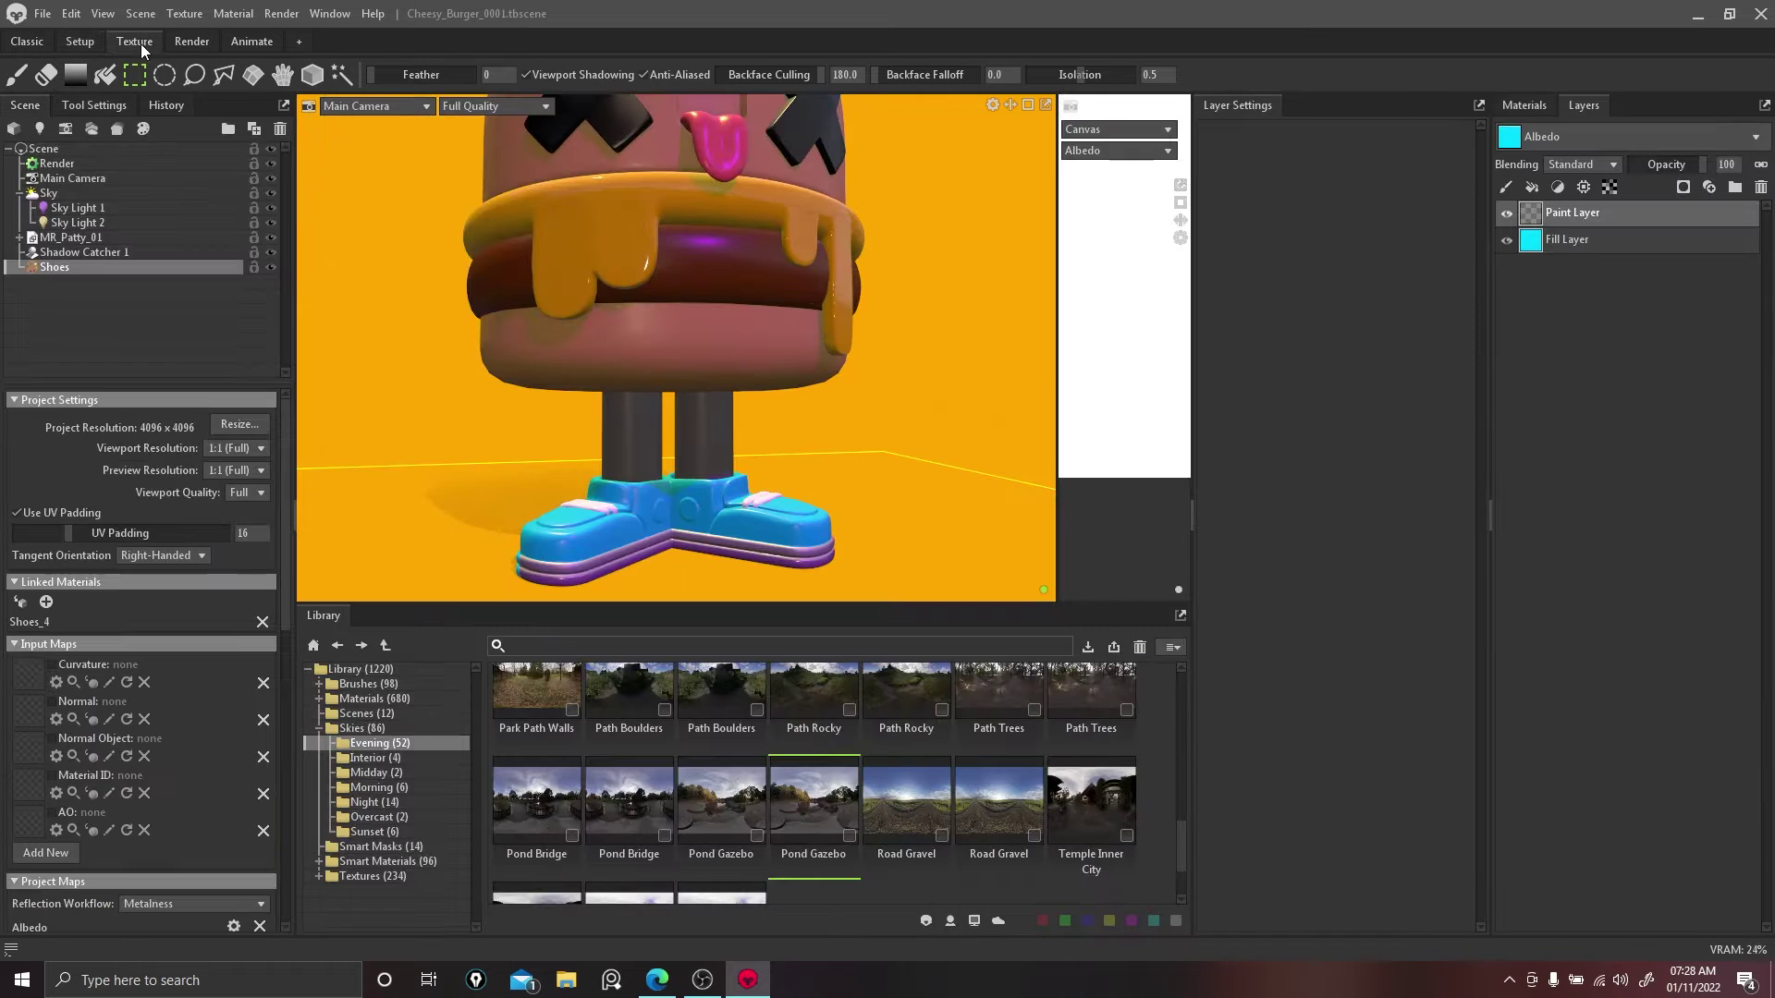
left_click_drag(893, 450, 736, 551, "alt")
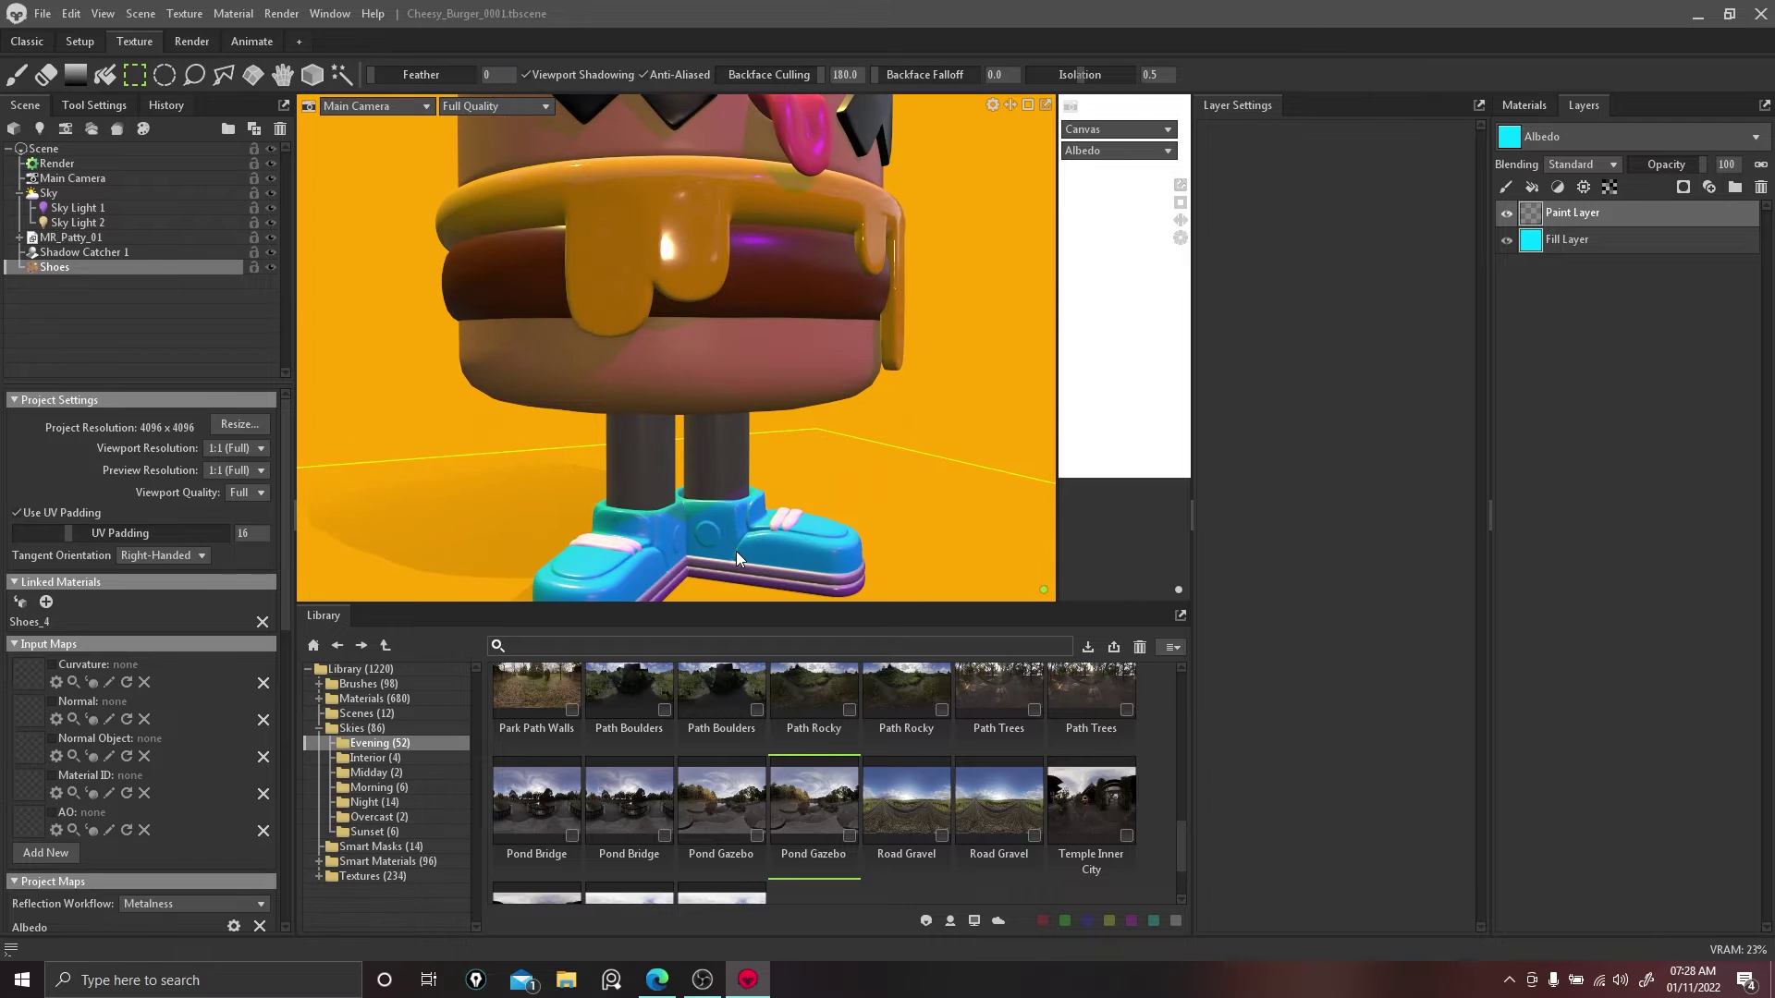
left_click_drag(799, 472, 883, 552, "alt")
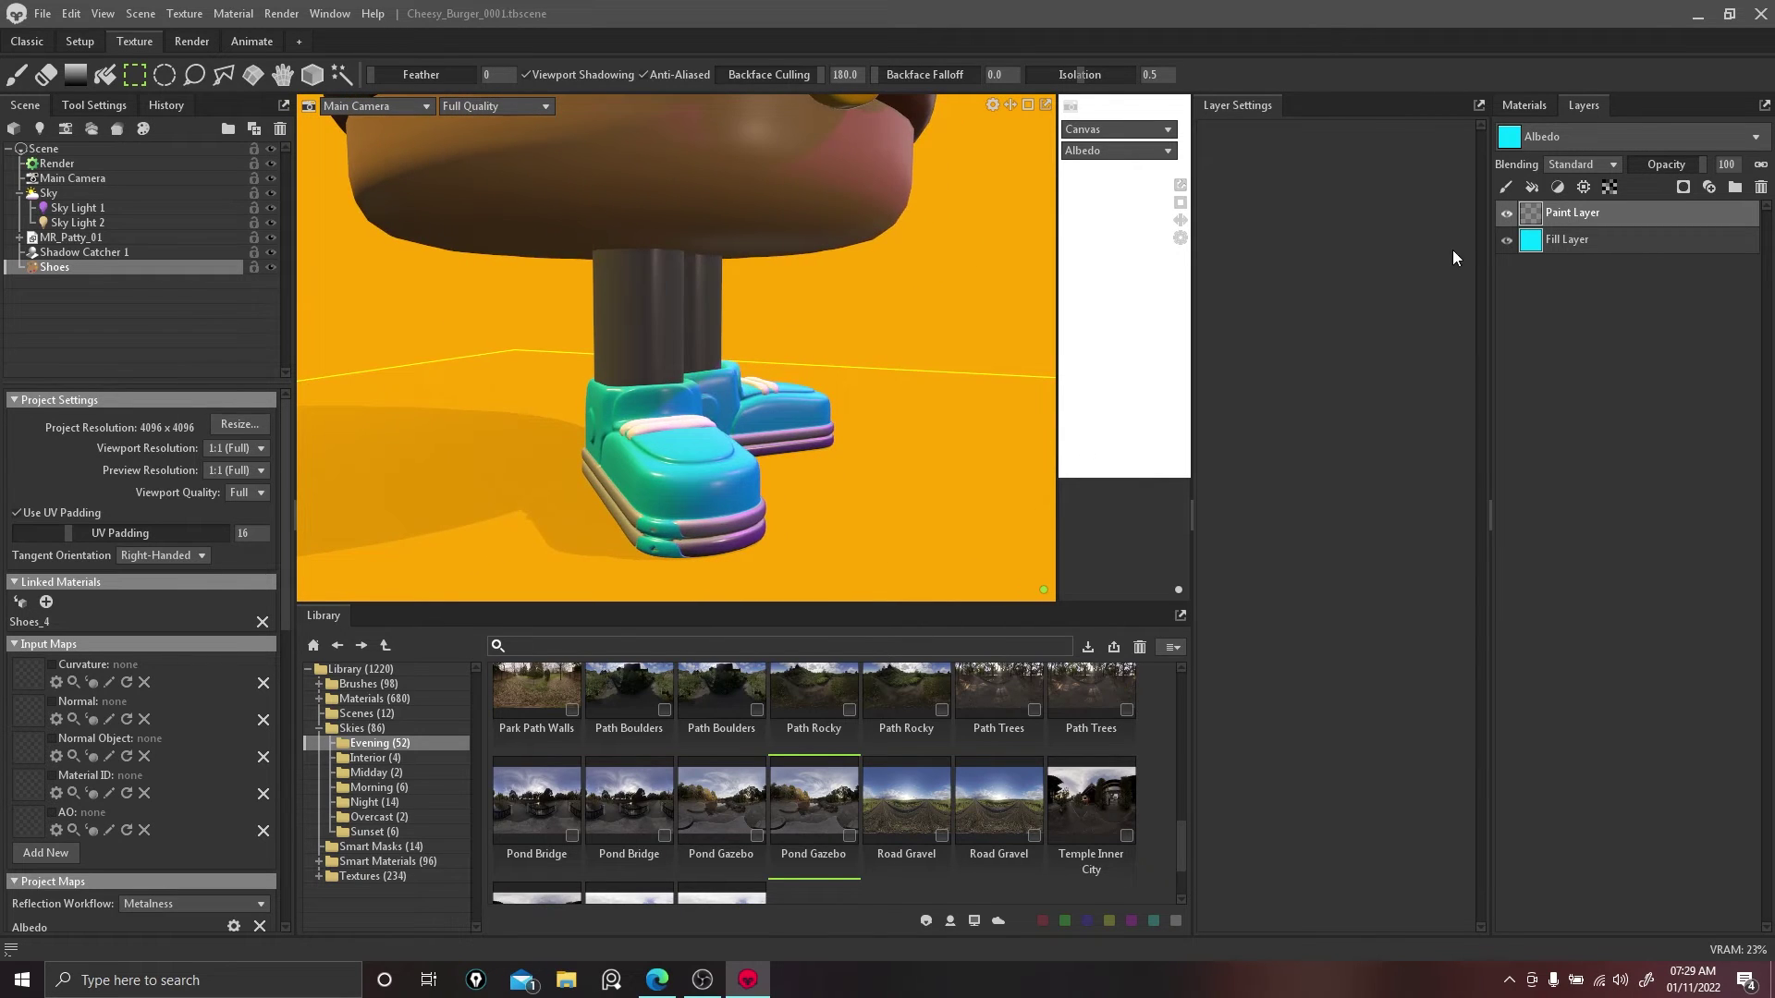
Step: Delete the paint layer holding the sole gradient and add a new empty paint layer above the fill layer
left_click(1511, 220)
left_click(1511, 220)
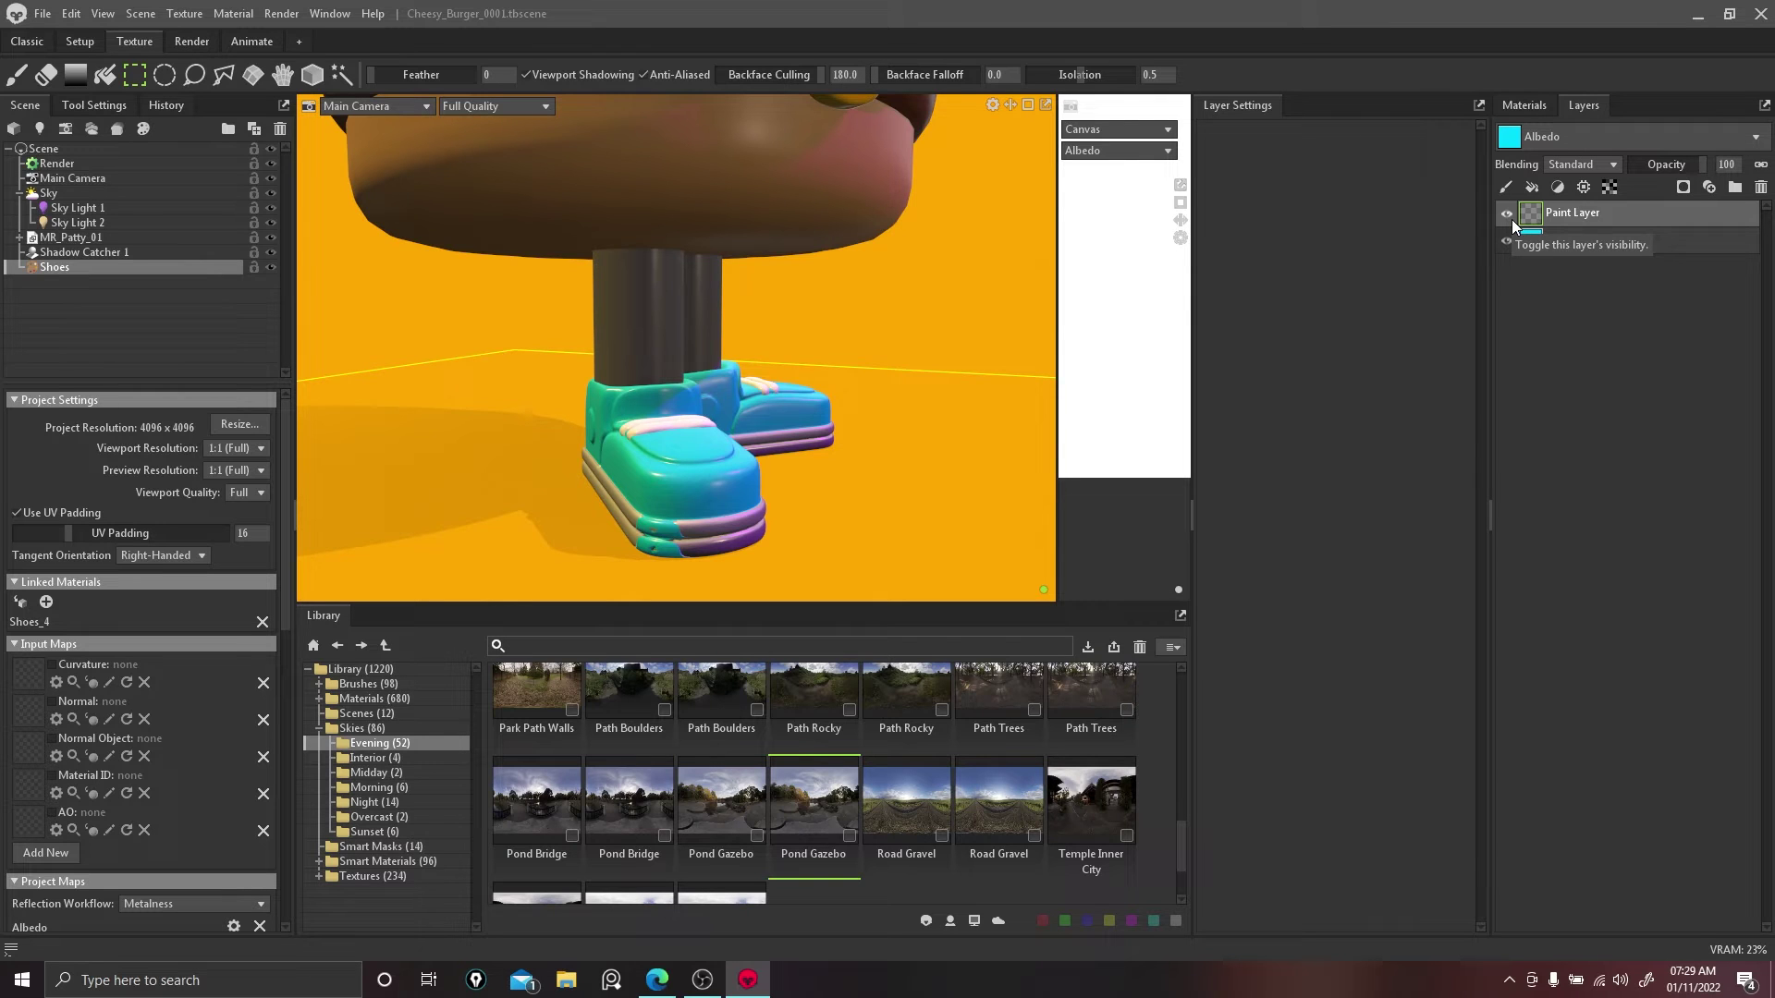
left_click(1761, 187)
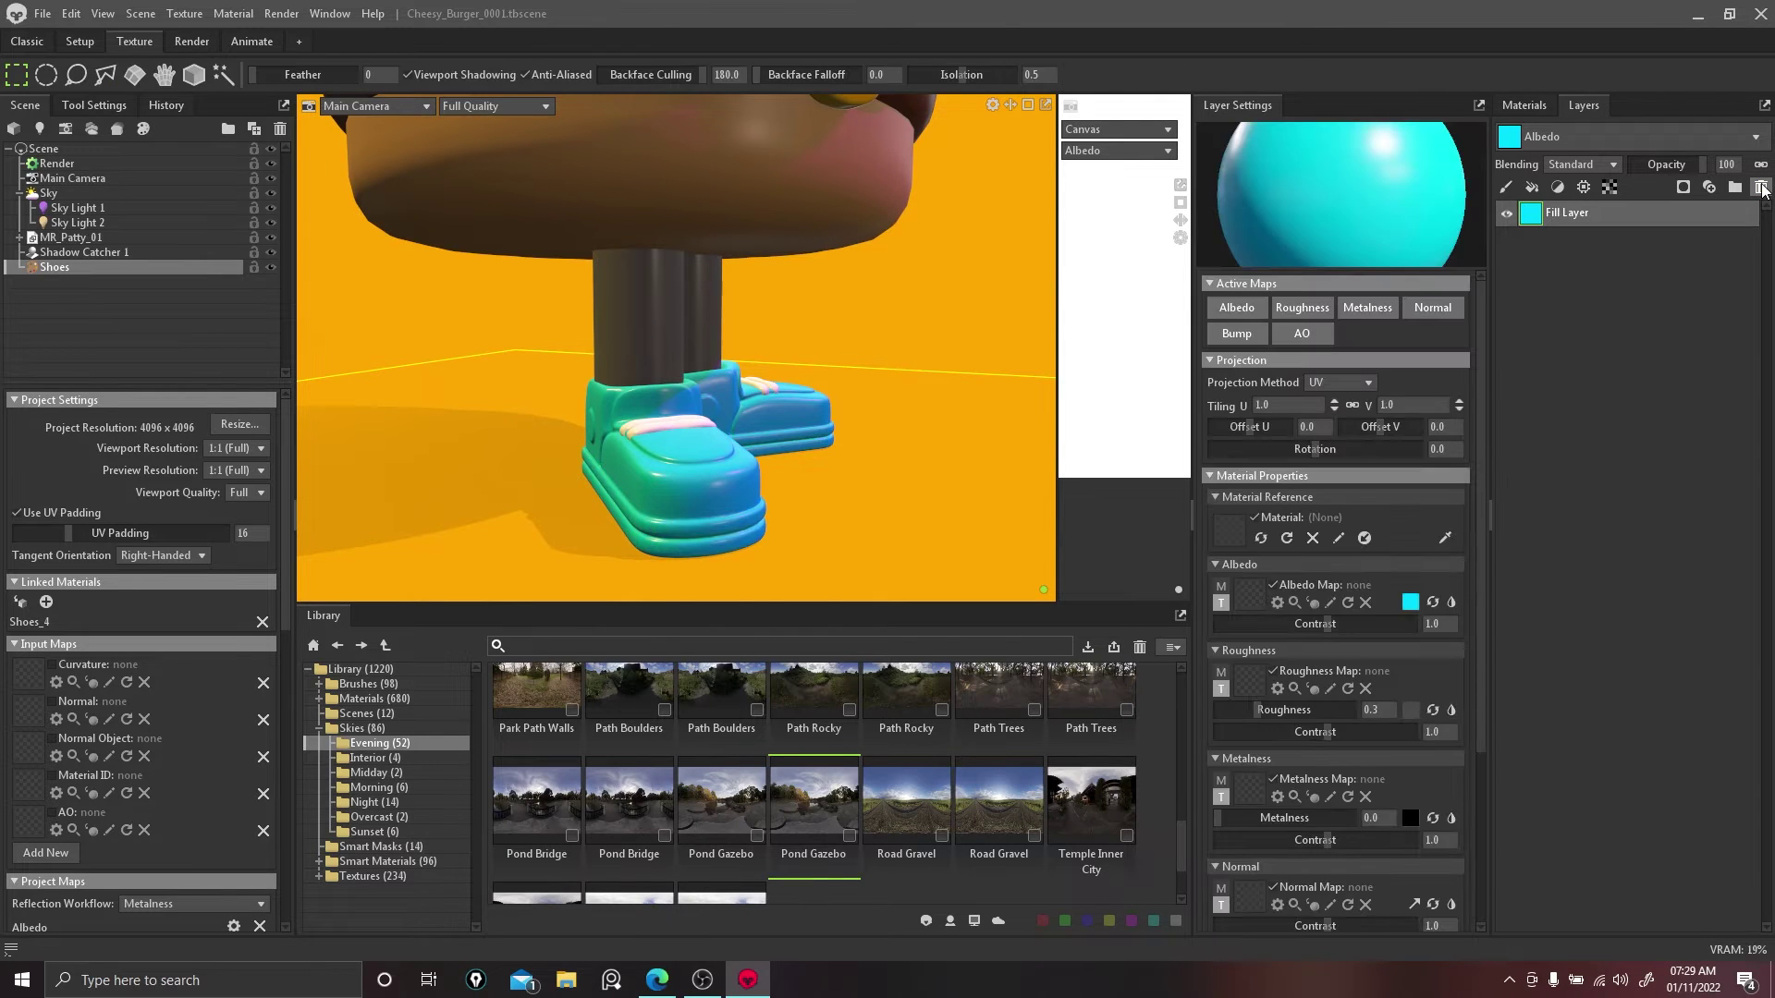
left_click_drag(932, 311, 847, 282)
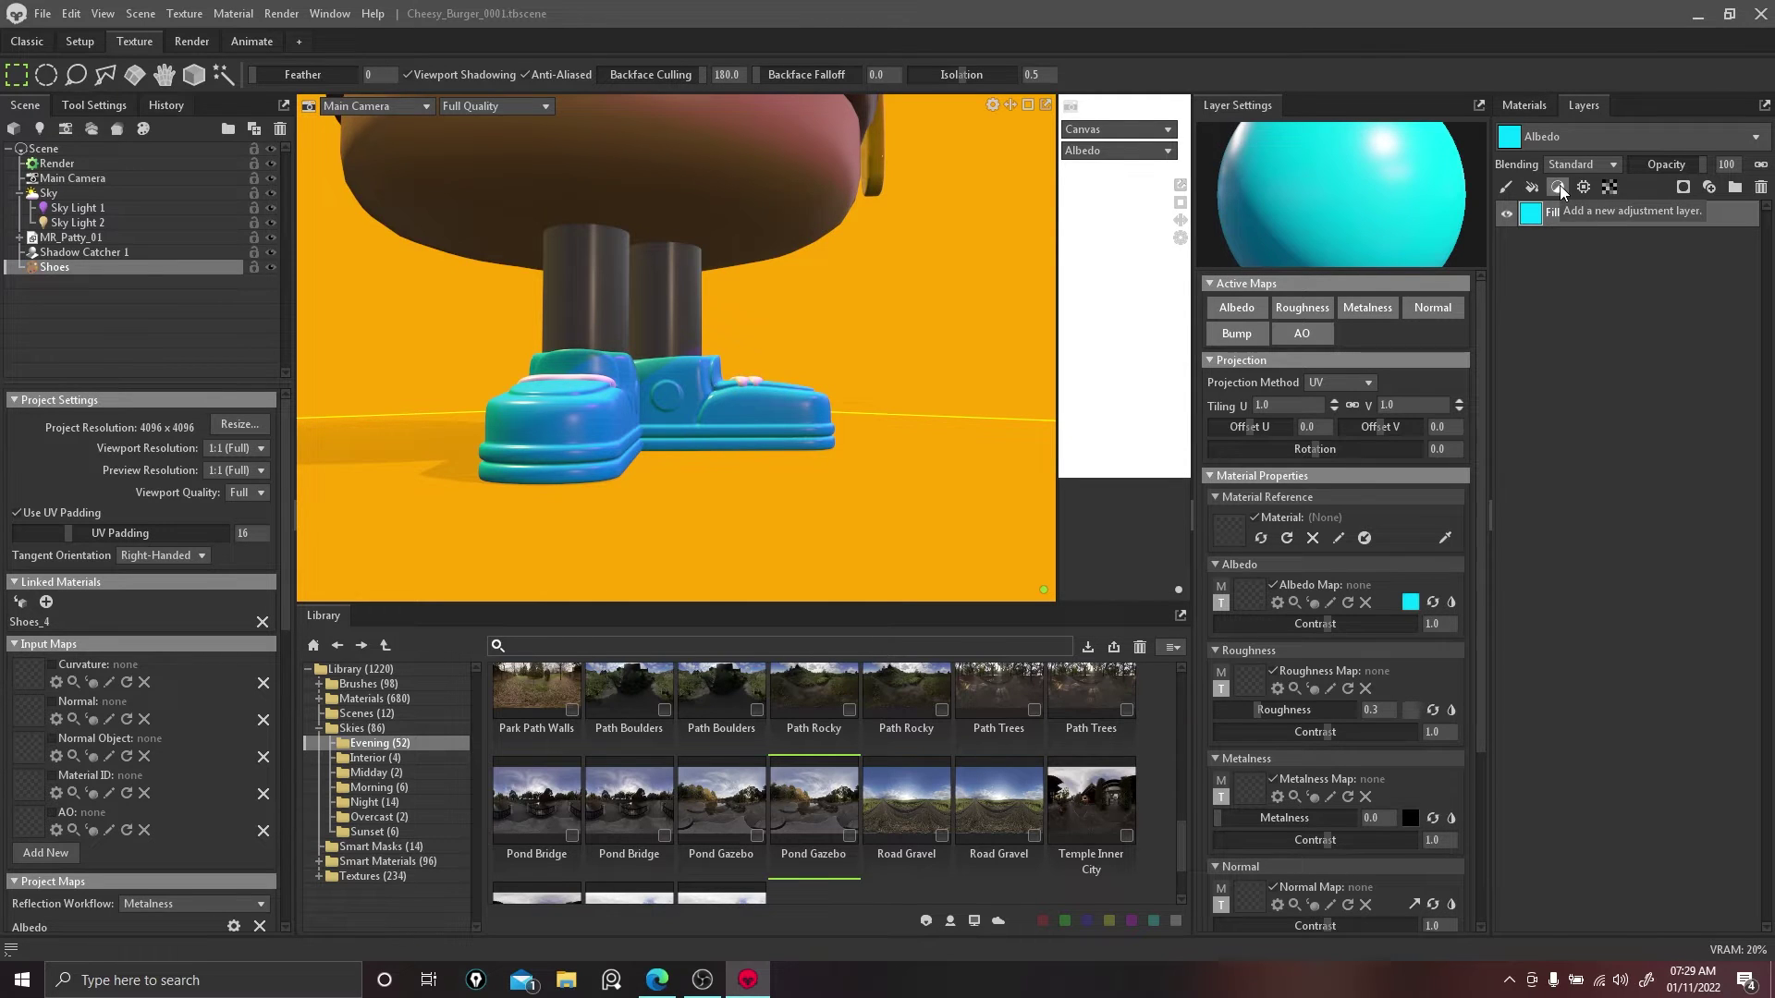
left_click(1508, 189)
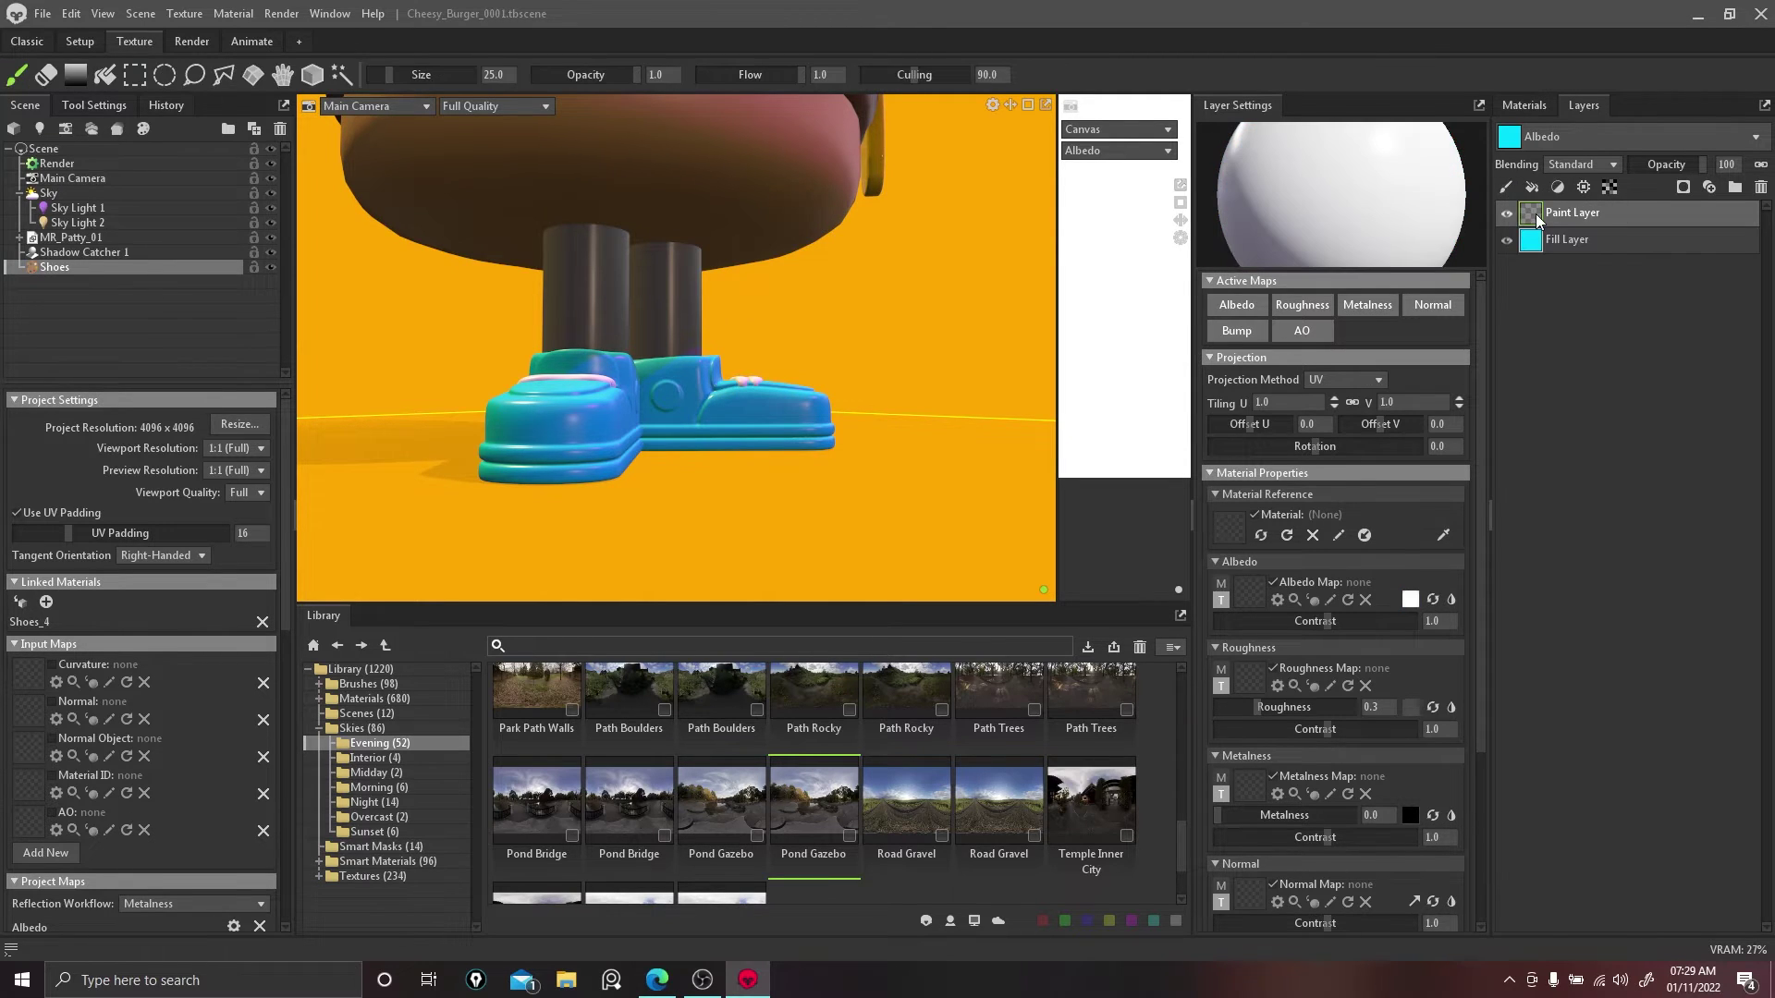
Step: Set the texture canvas to display the current map of the selected layer, keeping the paint layer selected
left_click(1583, 187)
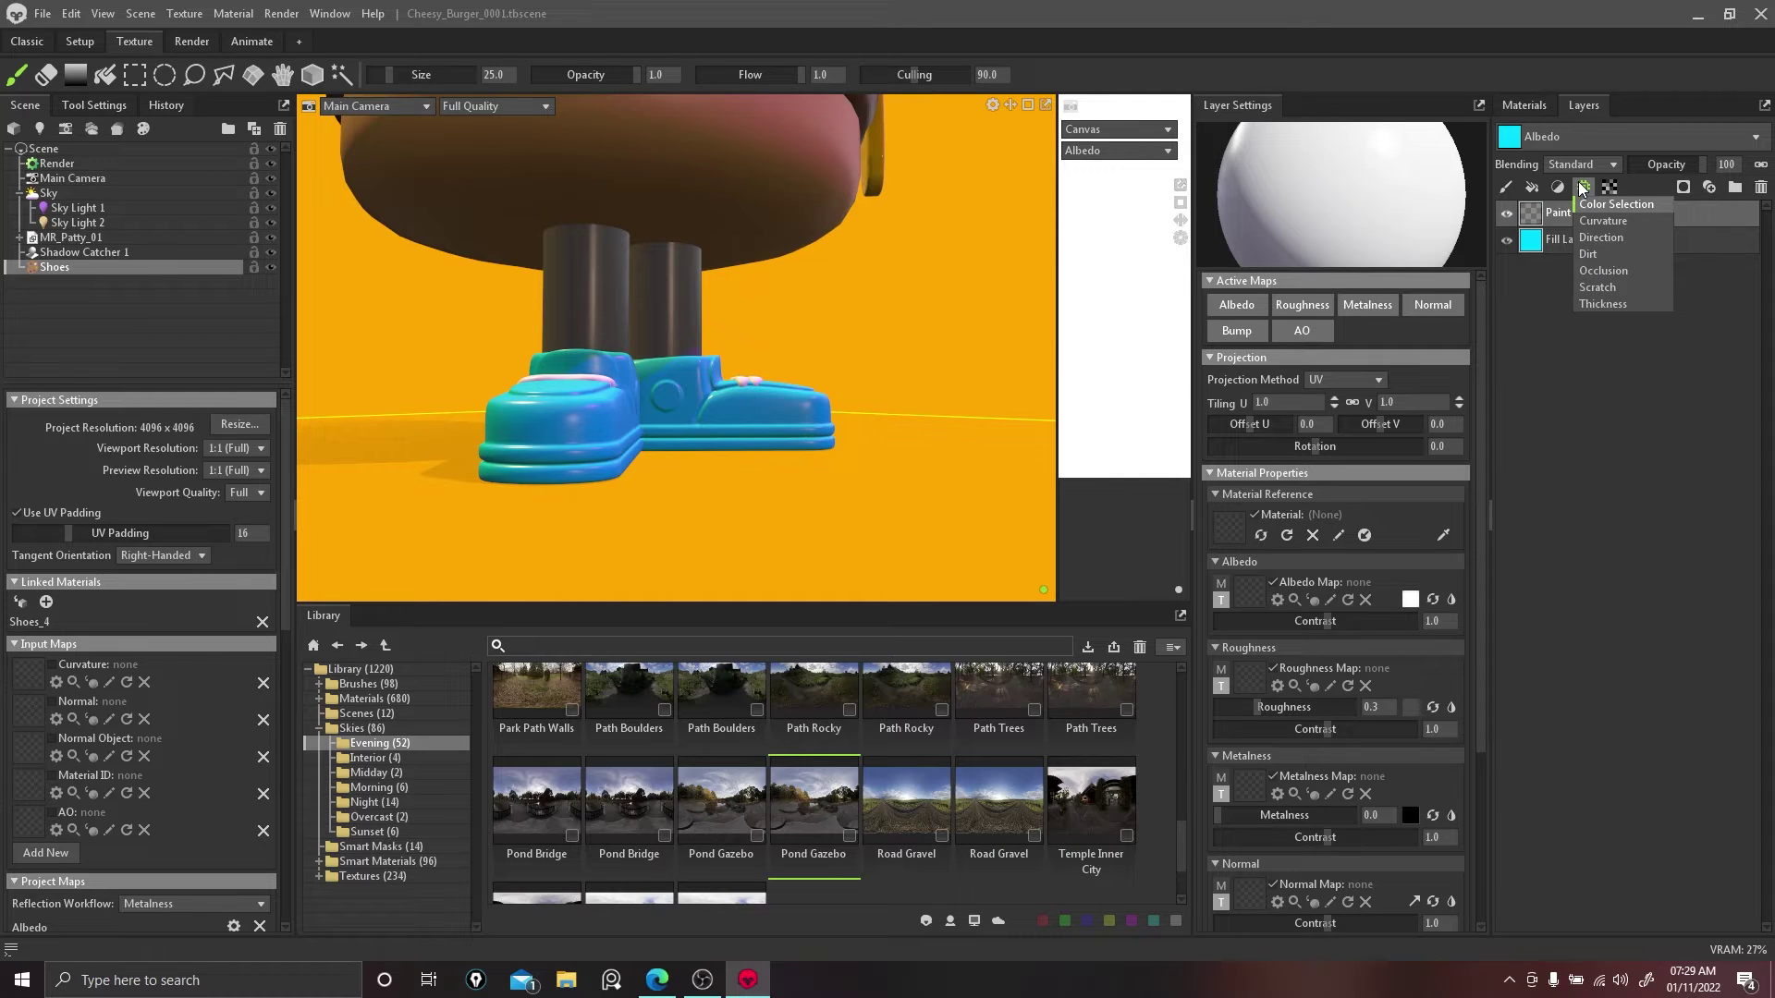
left_click(1129, 153)
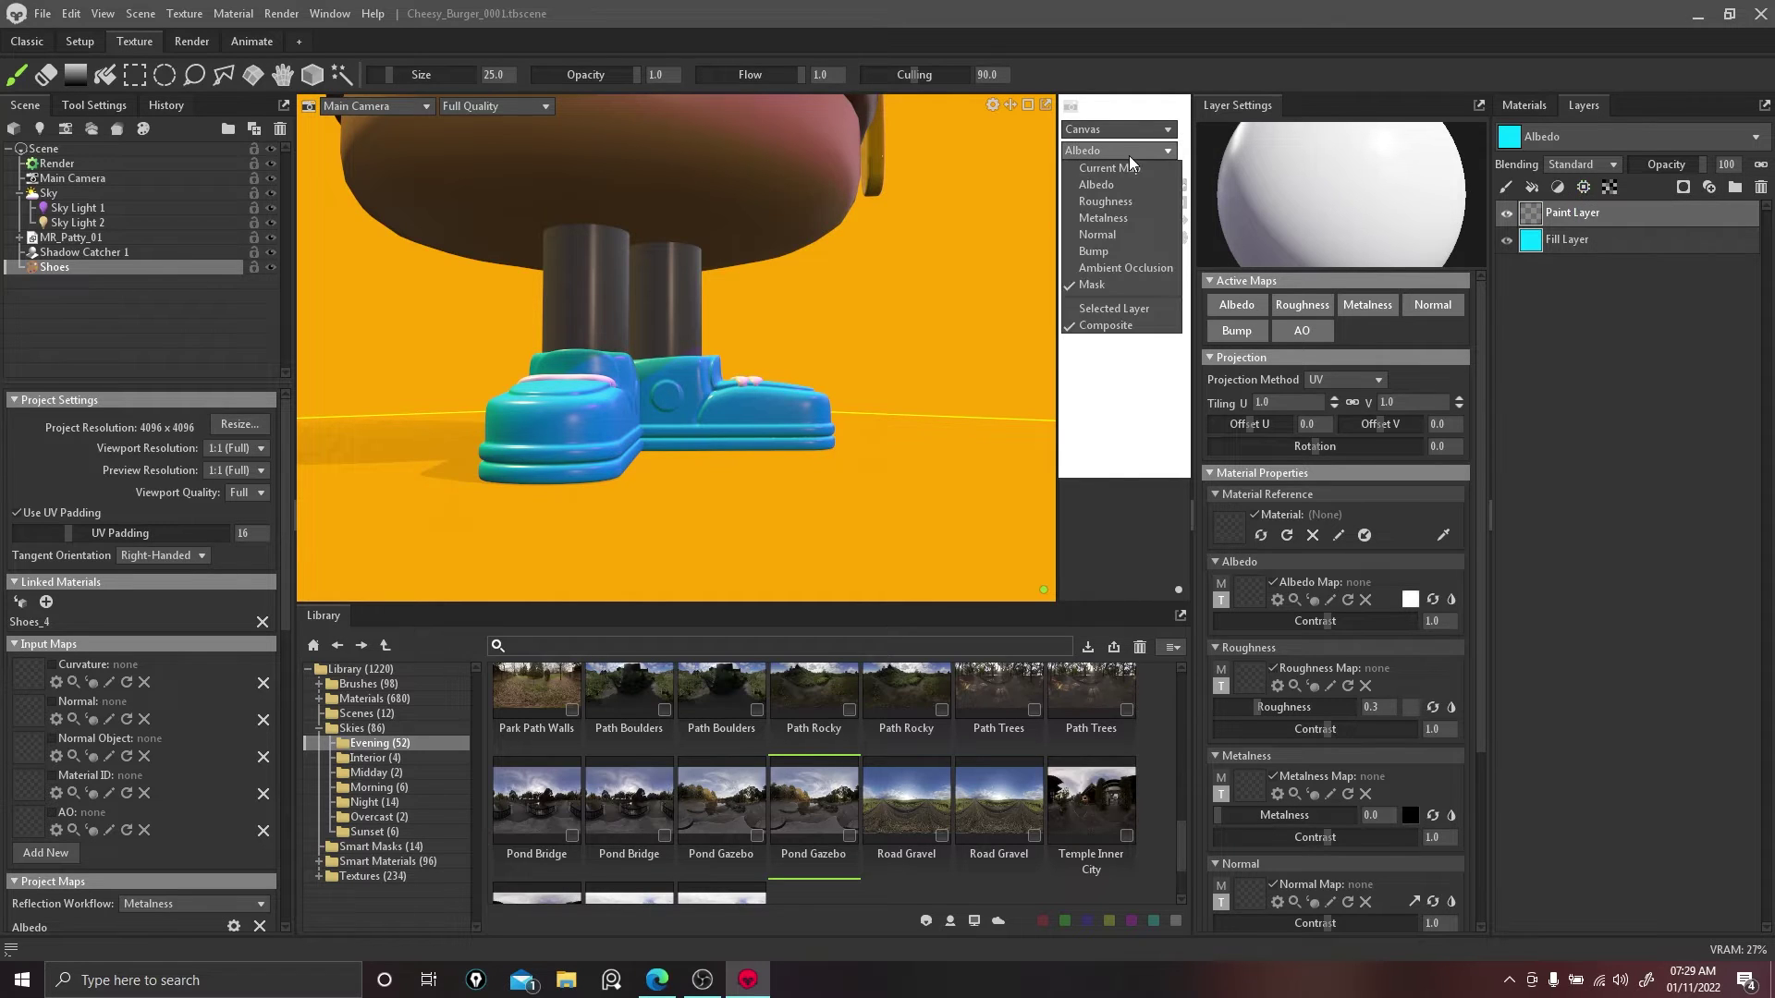
left_click(1123, 308)
left_click(1126, 150)
left_click(1123, 269)
left_click(1130, 150)
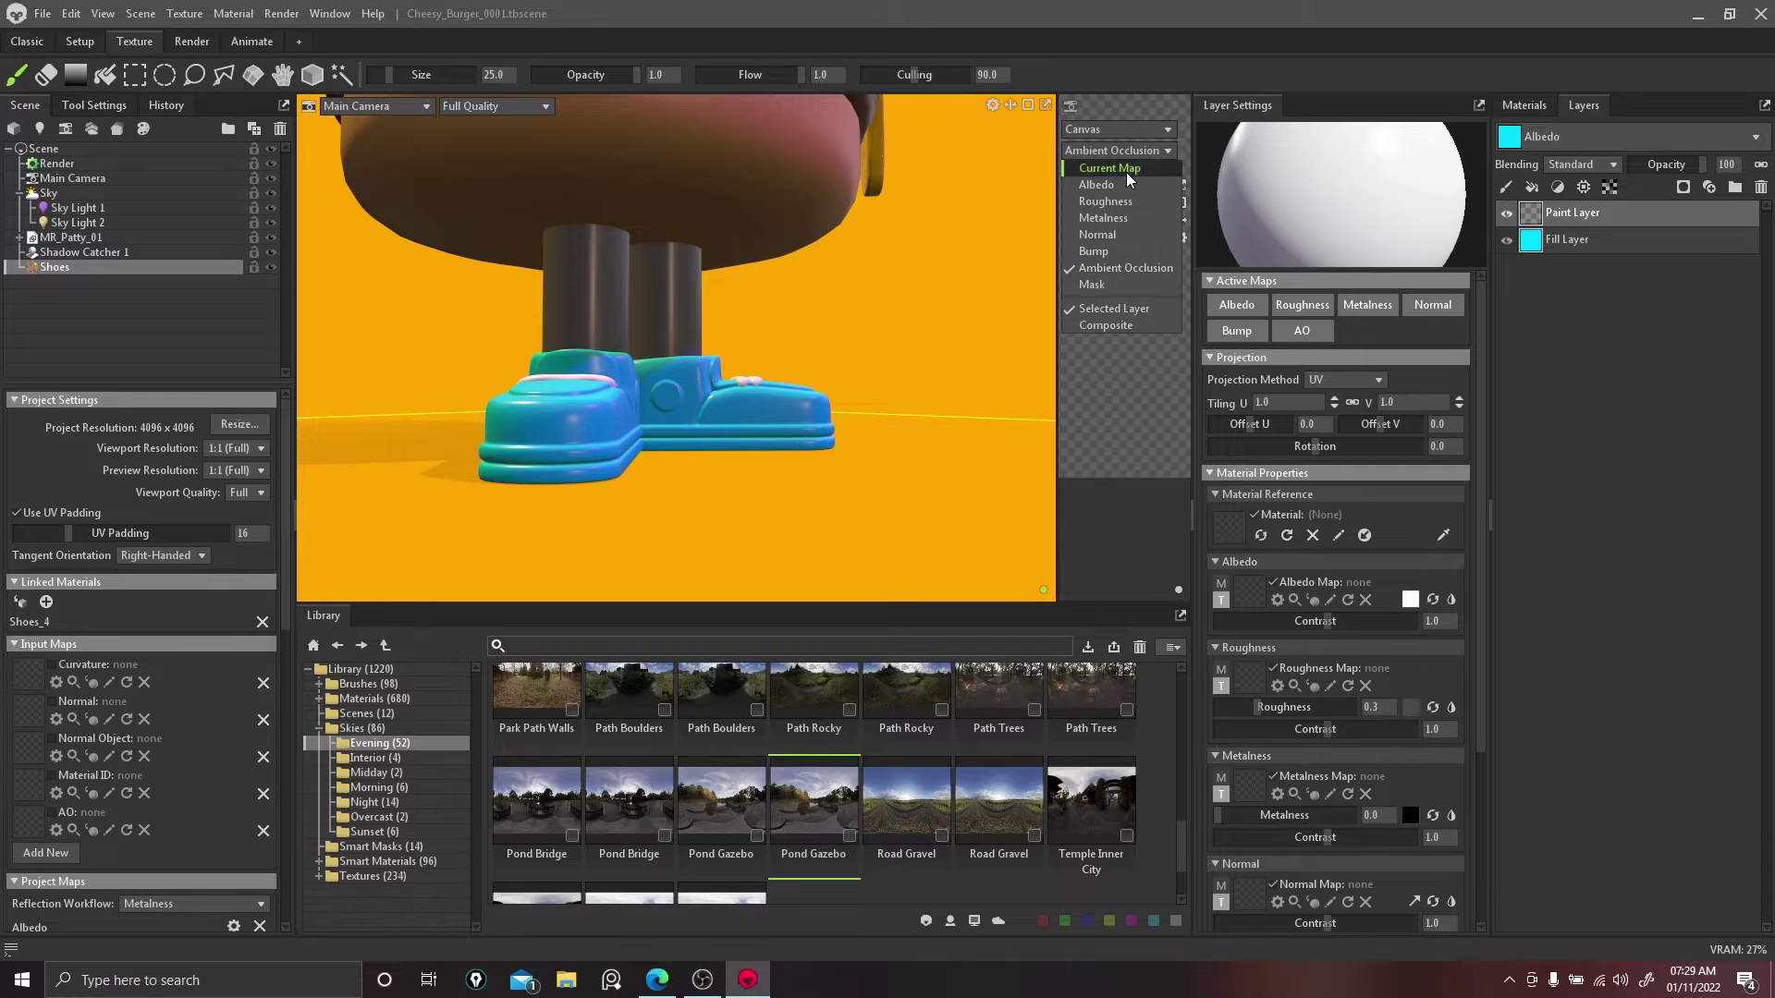
left_click(1126, 172)
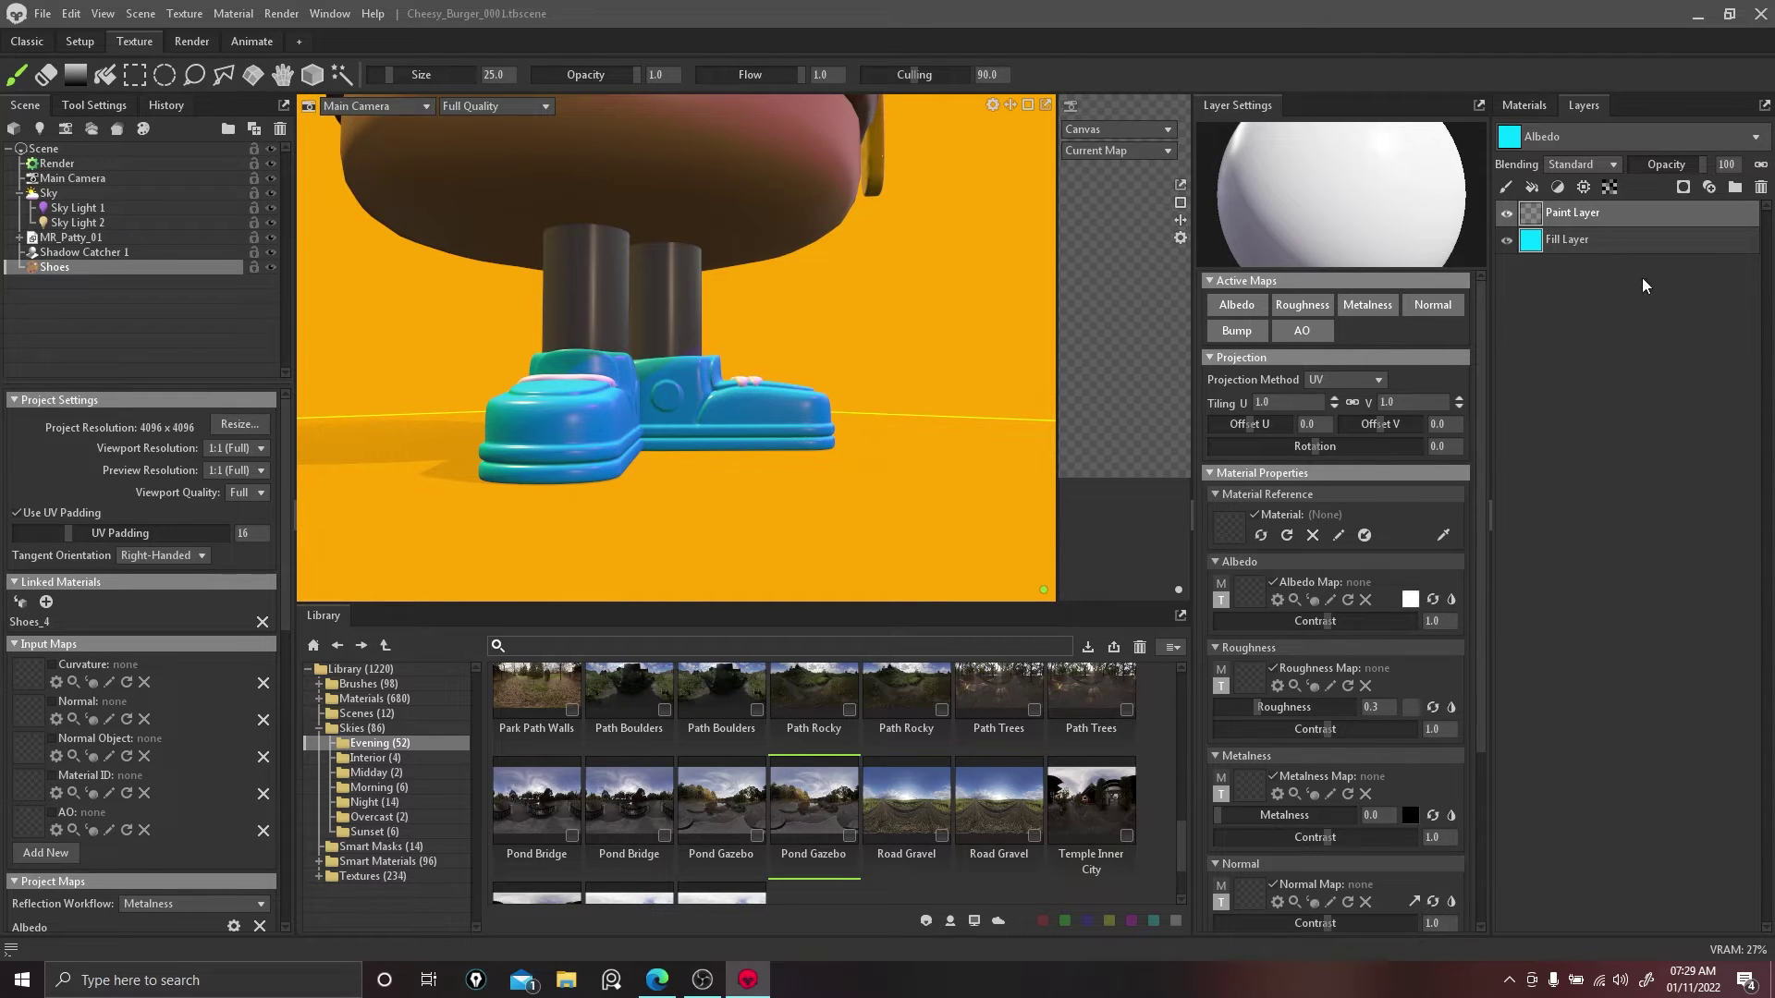
left_click(1535, 245)
left_click(1533, 221)
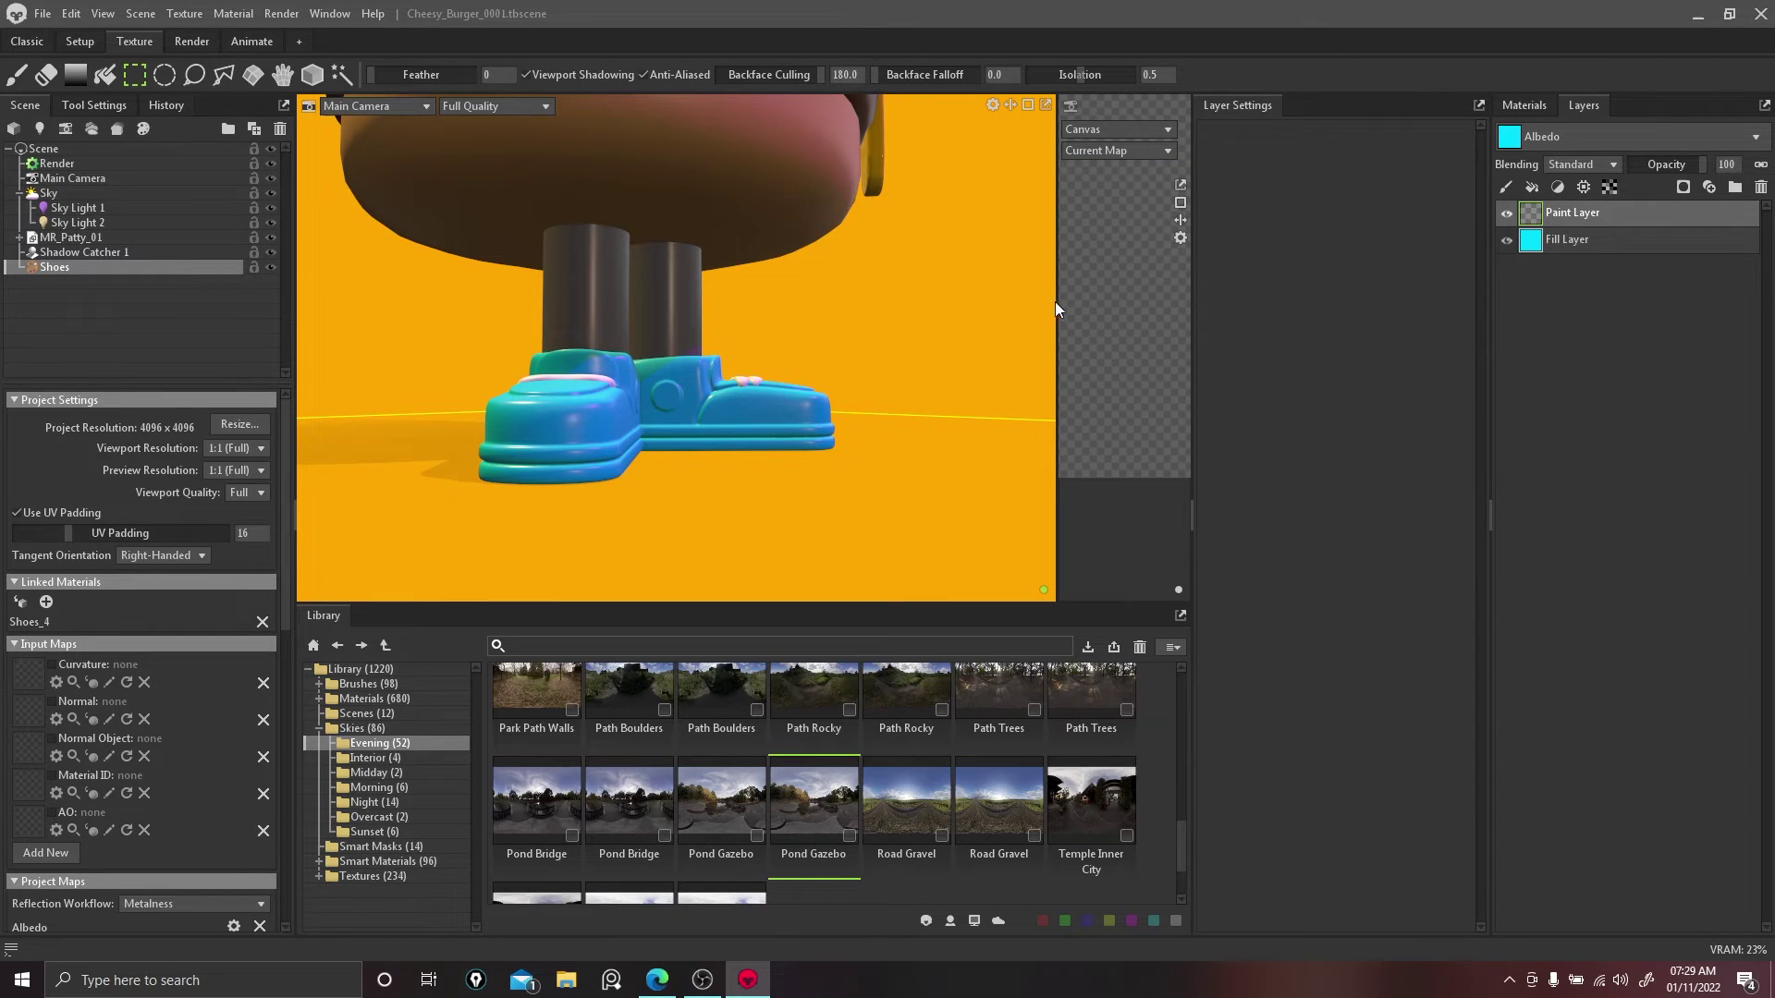
Step: Widen the texture canvas view and set it to display the composite of all layers
left_click_drag(1059, 309, 887, 277)
left_click(1006, 109)
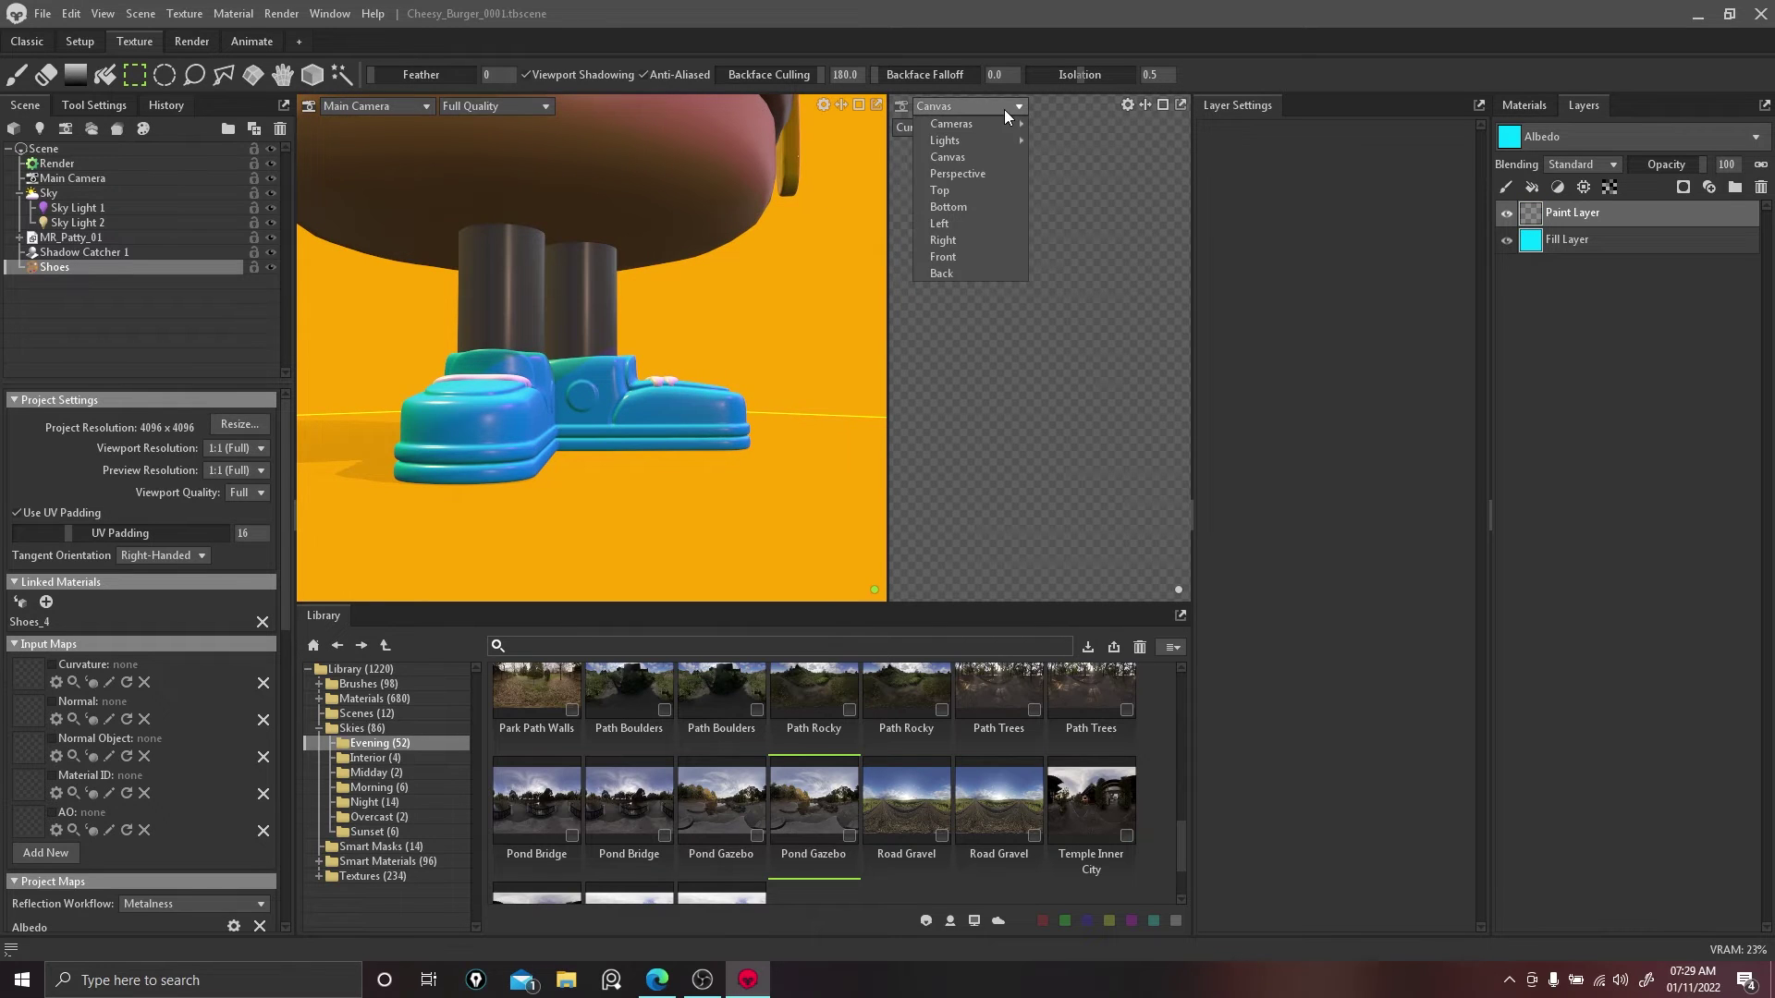
left_click(1006, 109)
left_click(985, 131)
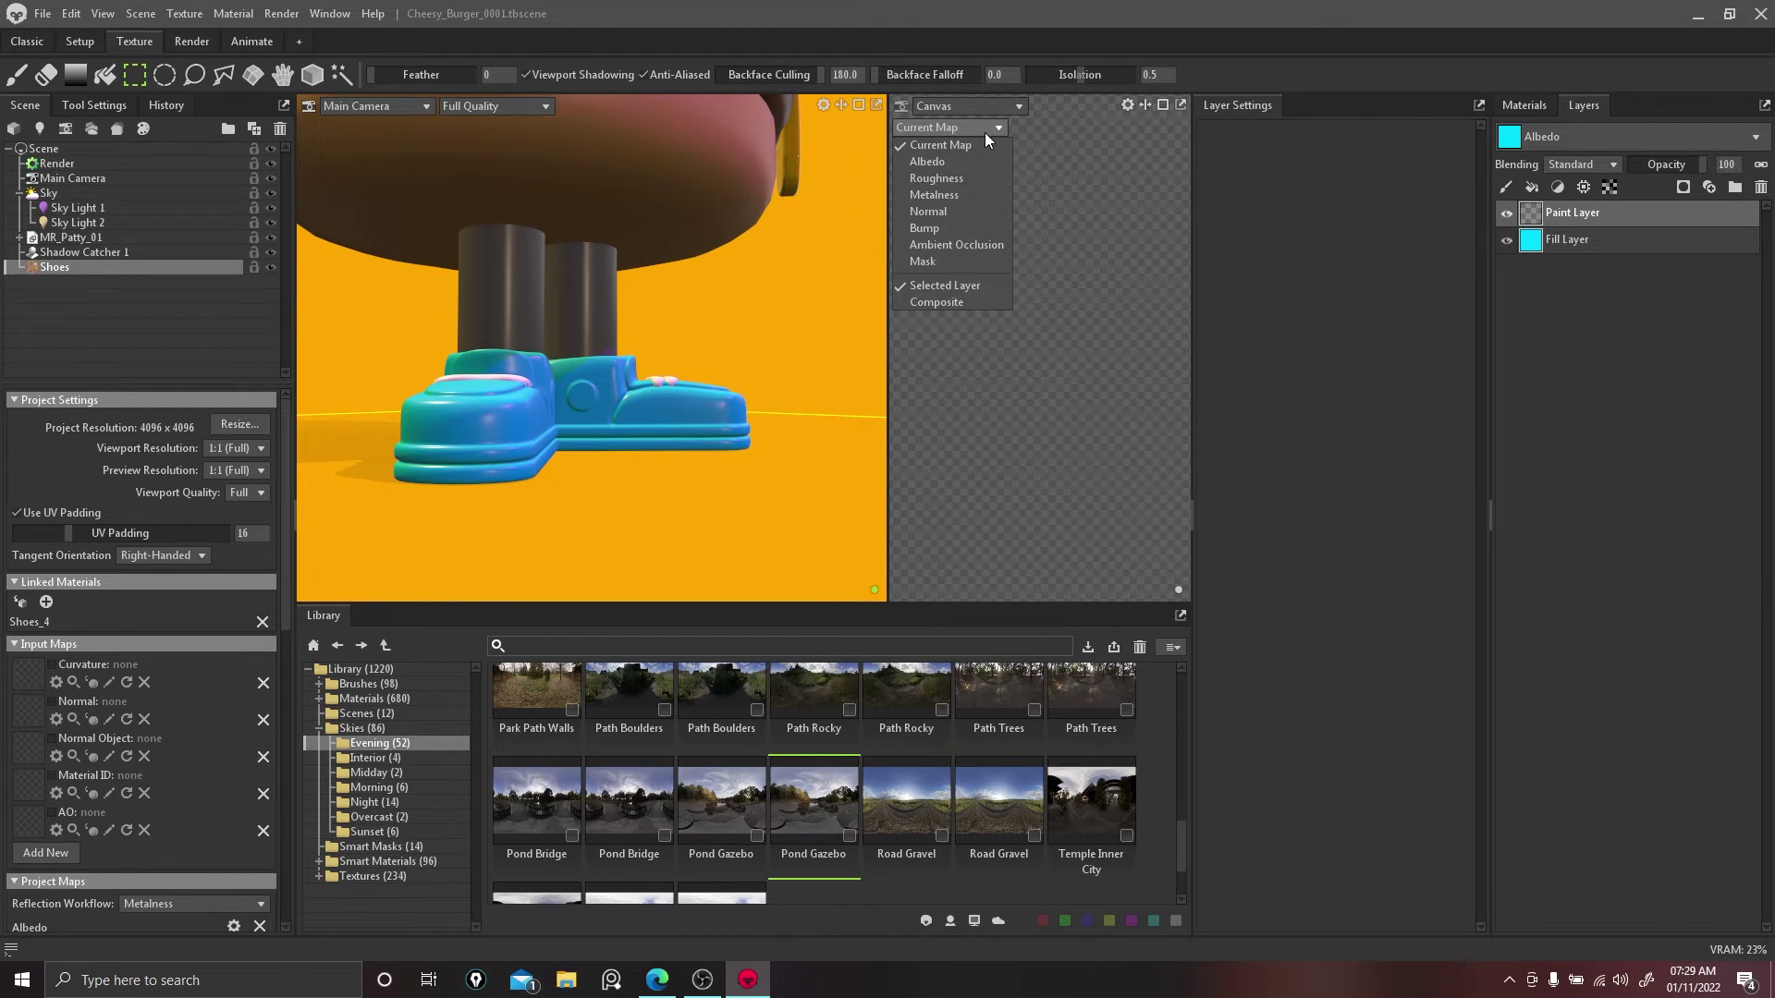
left_click(981, 294)
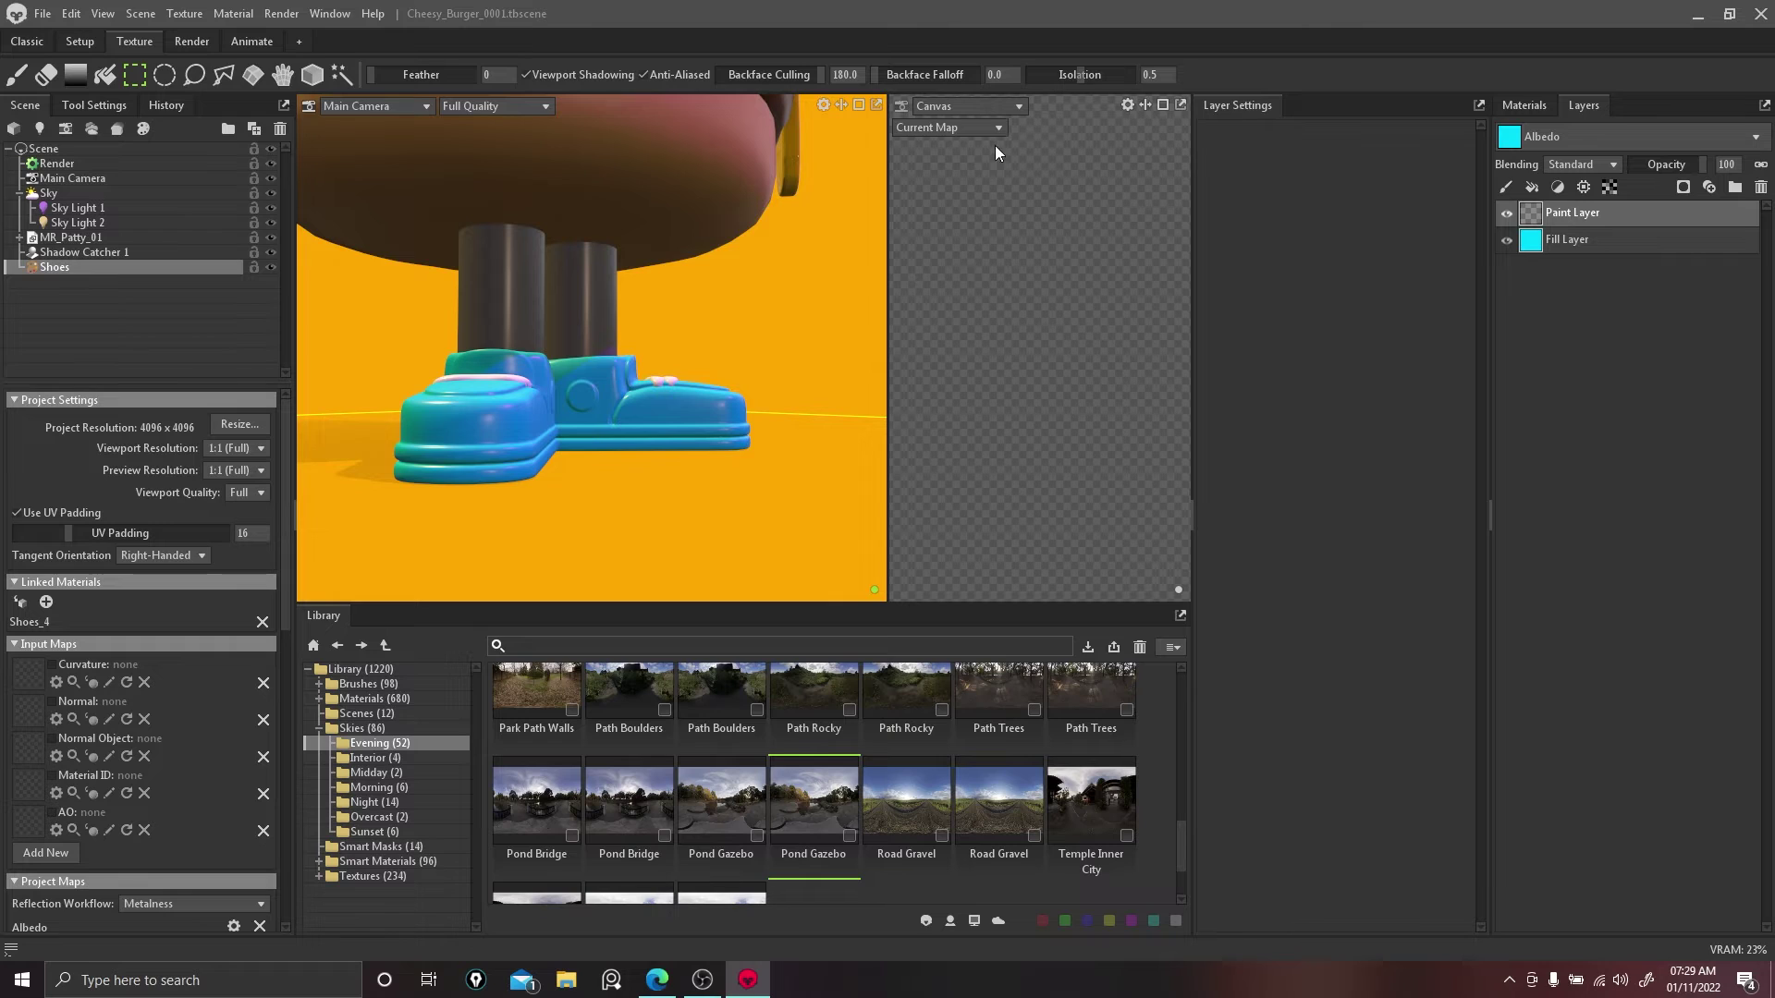
left_click(993, 131)
left_click(980, 302)
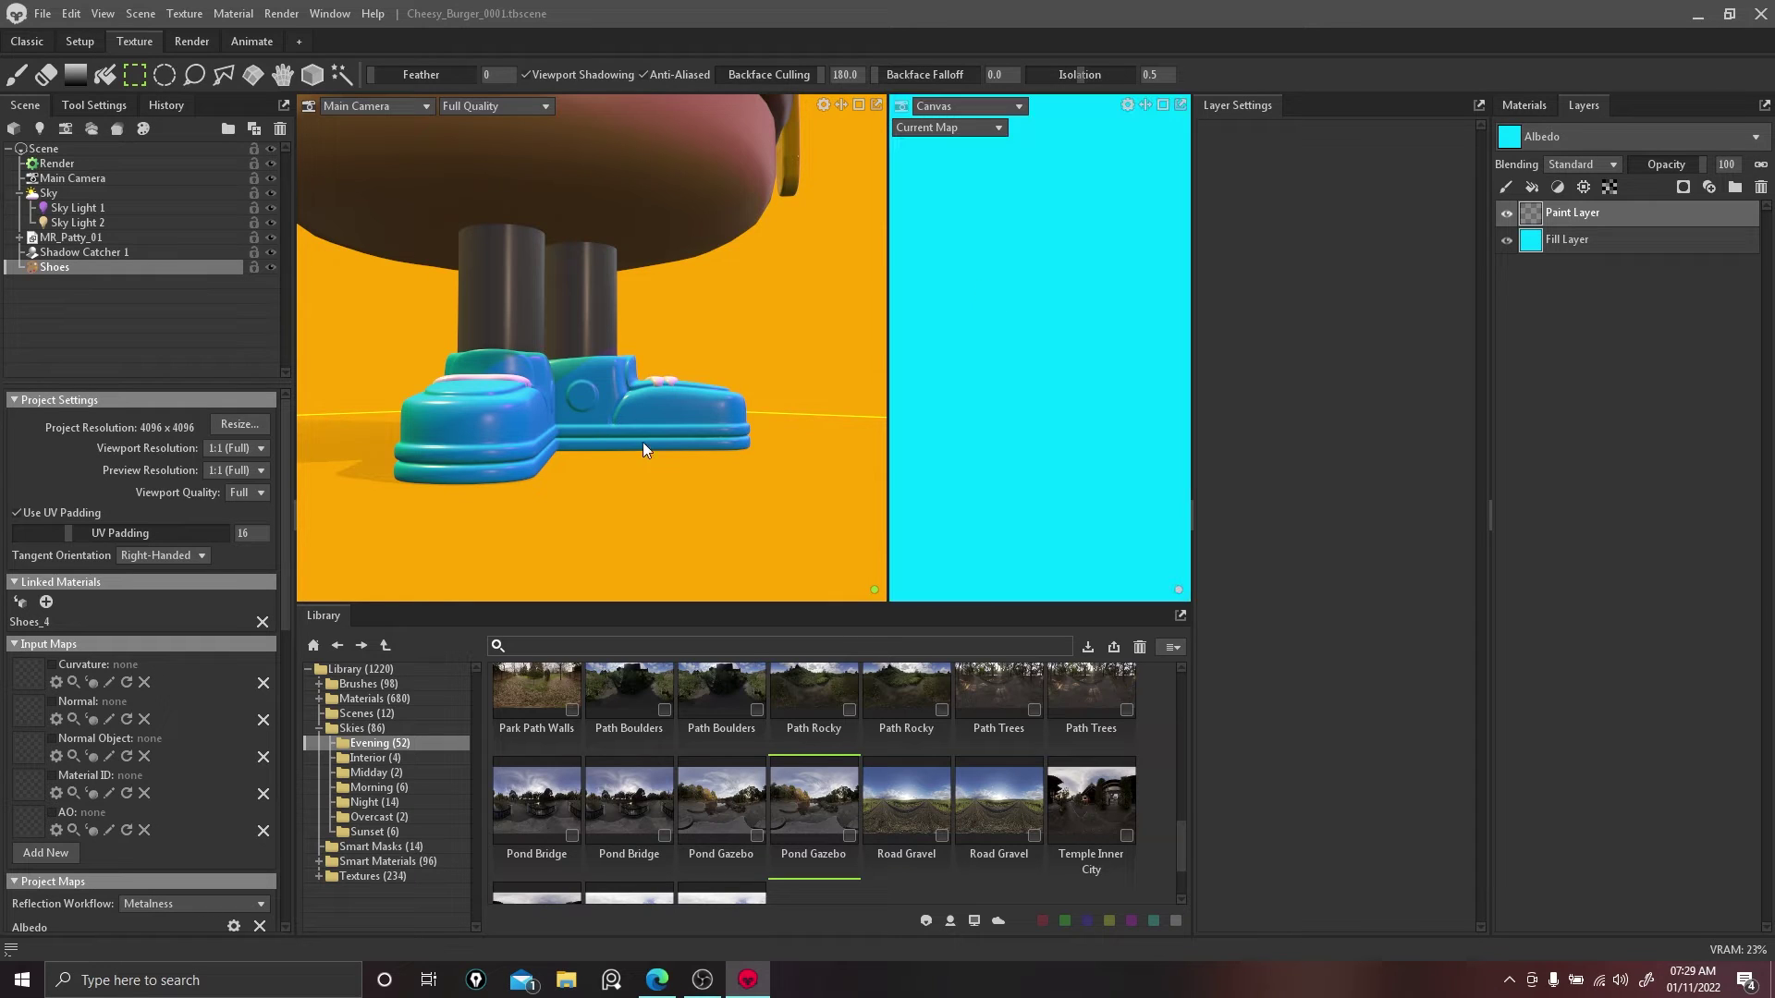
Step: Try a rectangular selection on the shoe's sole, compare it with the whole canvas, and clear the selection
left_click_drag(736, 443, 635, 441)
scroll(992, 425, "down", 5)
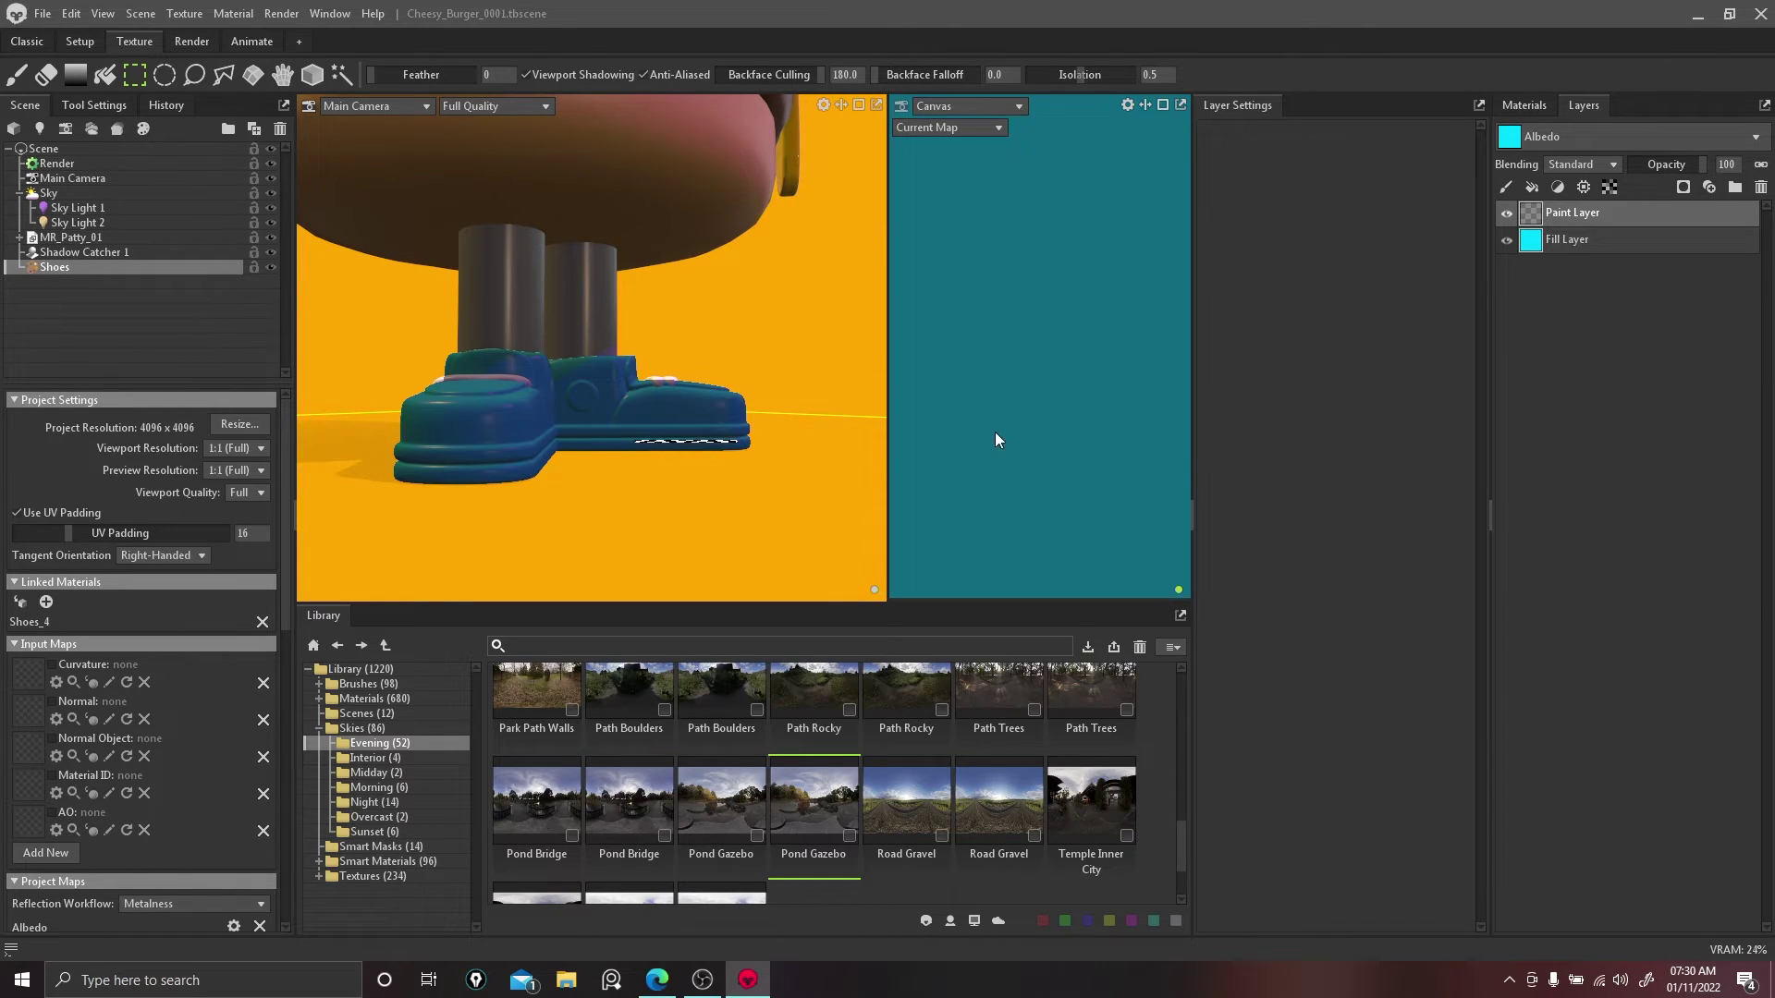
scroll(990, 418, "up", 2)
left_click(795, 401)
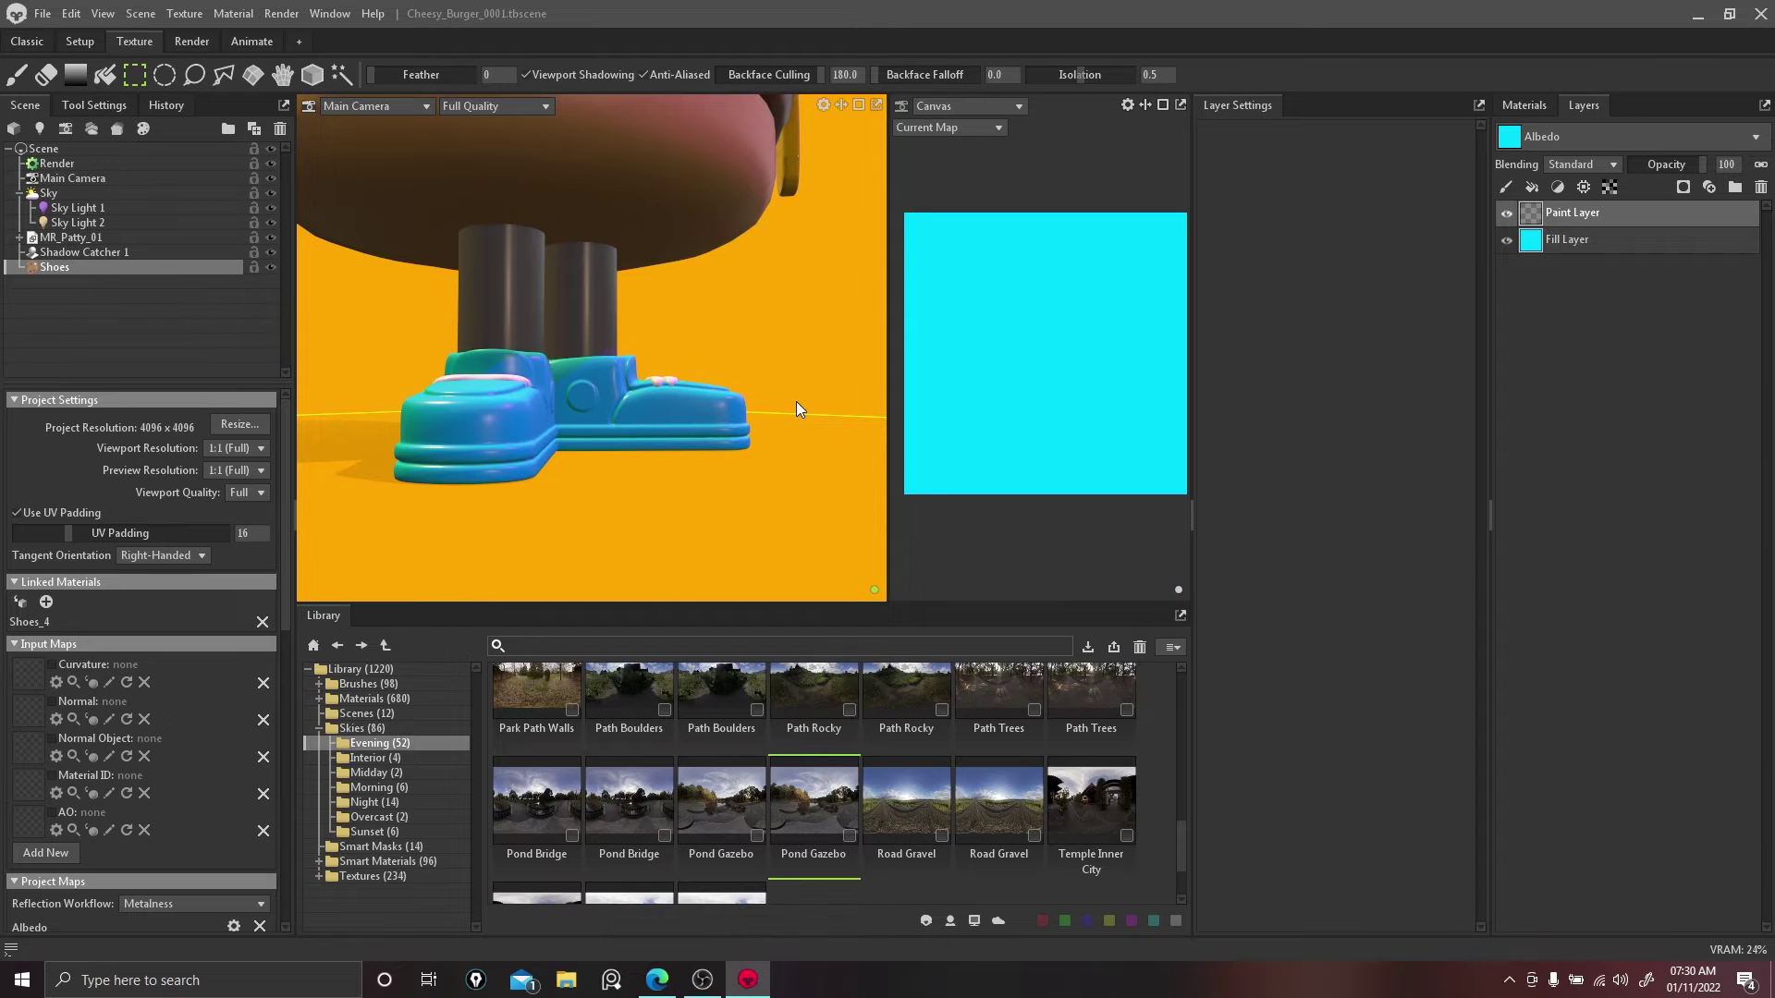
left_click_drag(825, 371, 706, 338, "alt")
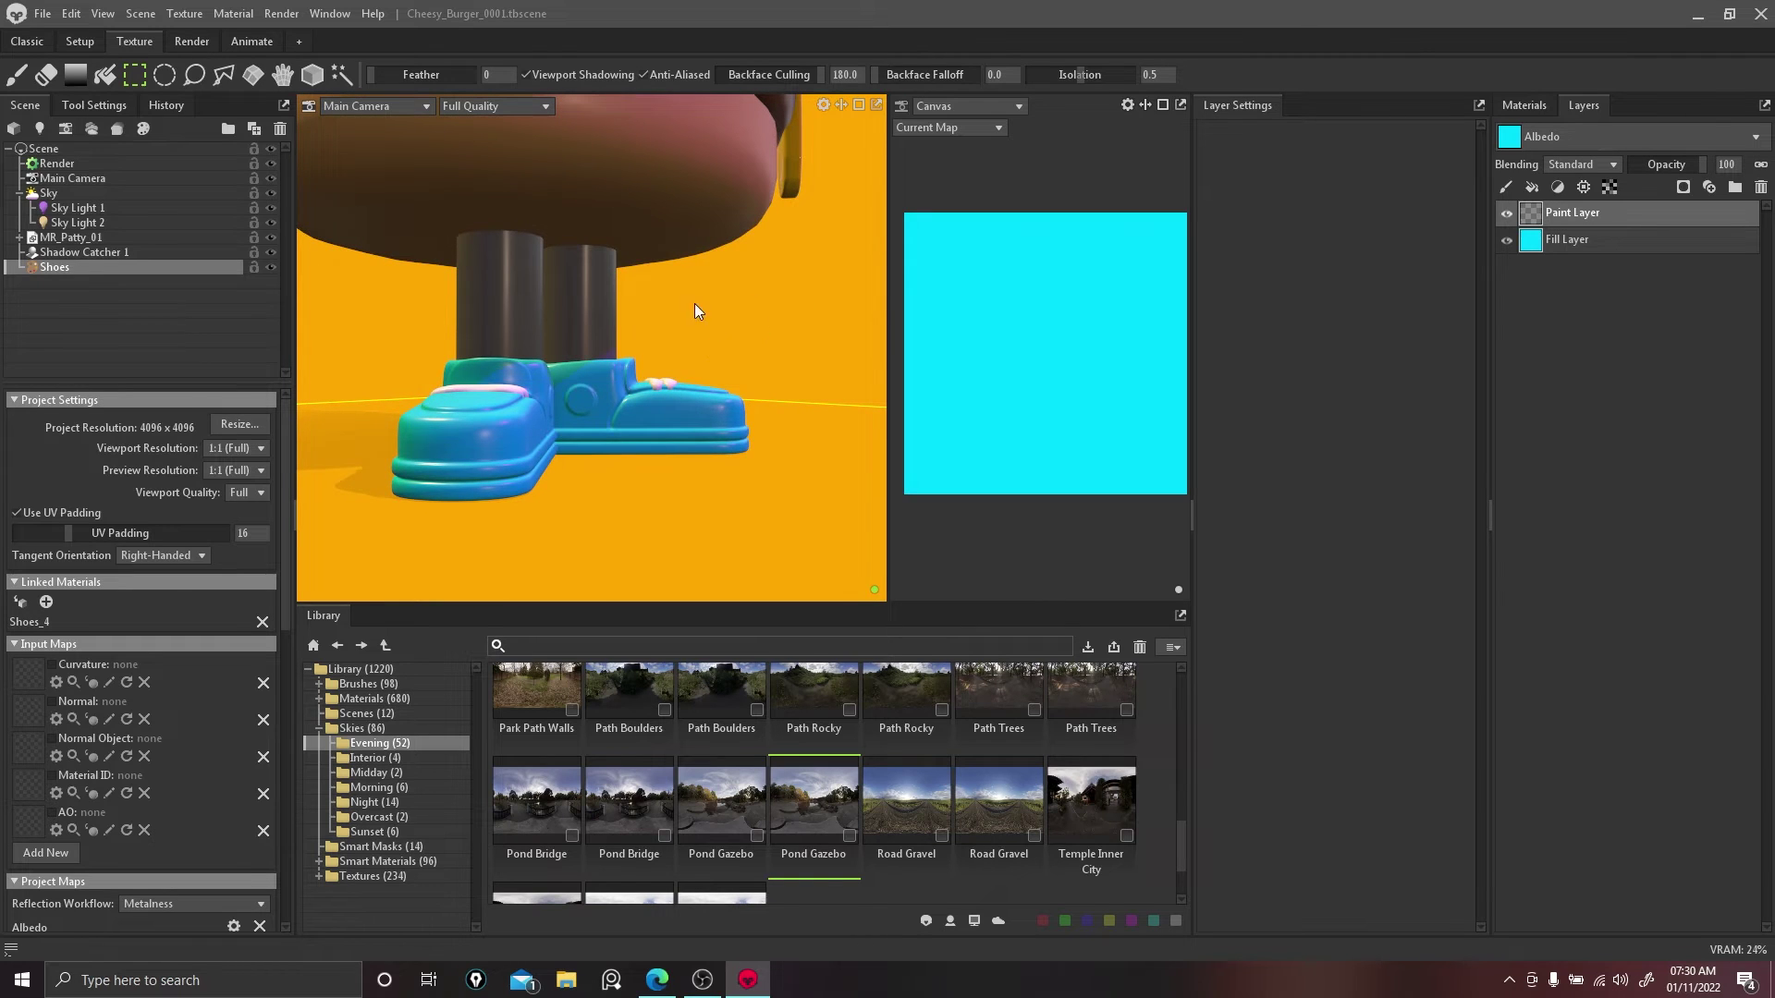
Step: Try selecting parts of the shoes with the polygon and mesh selection tools, and clear the selection
left_click(253, 74)
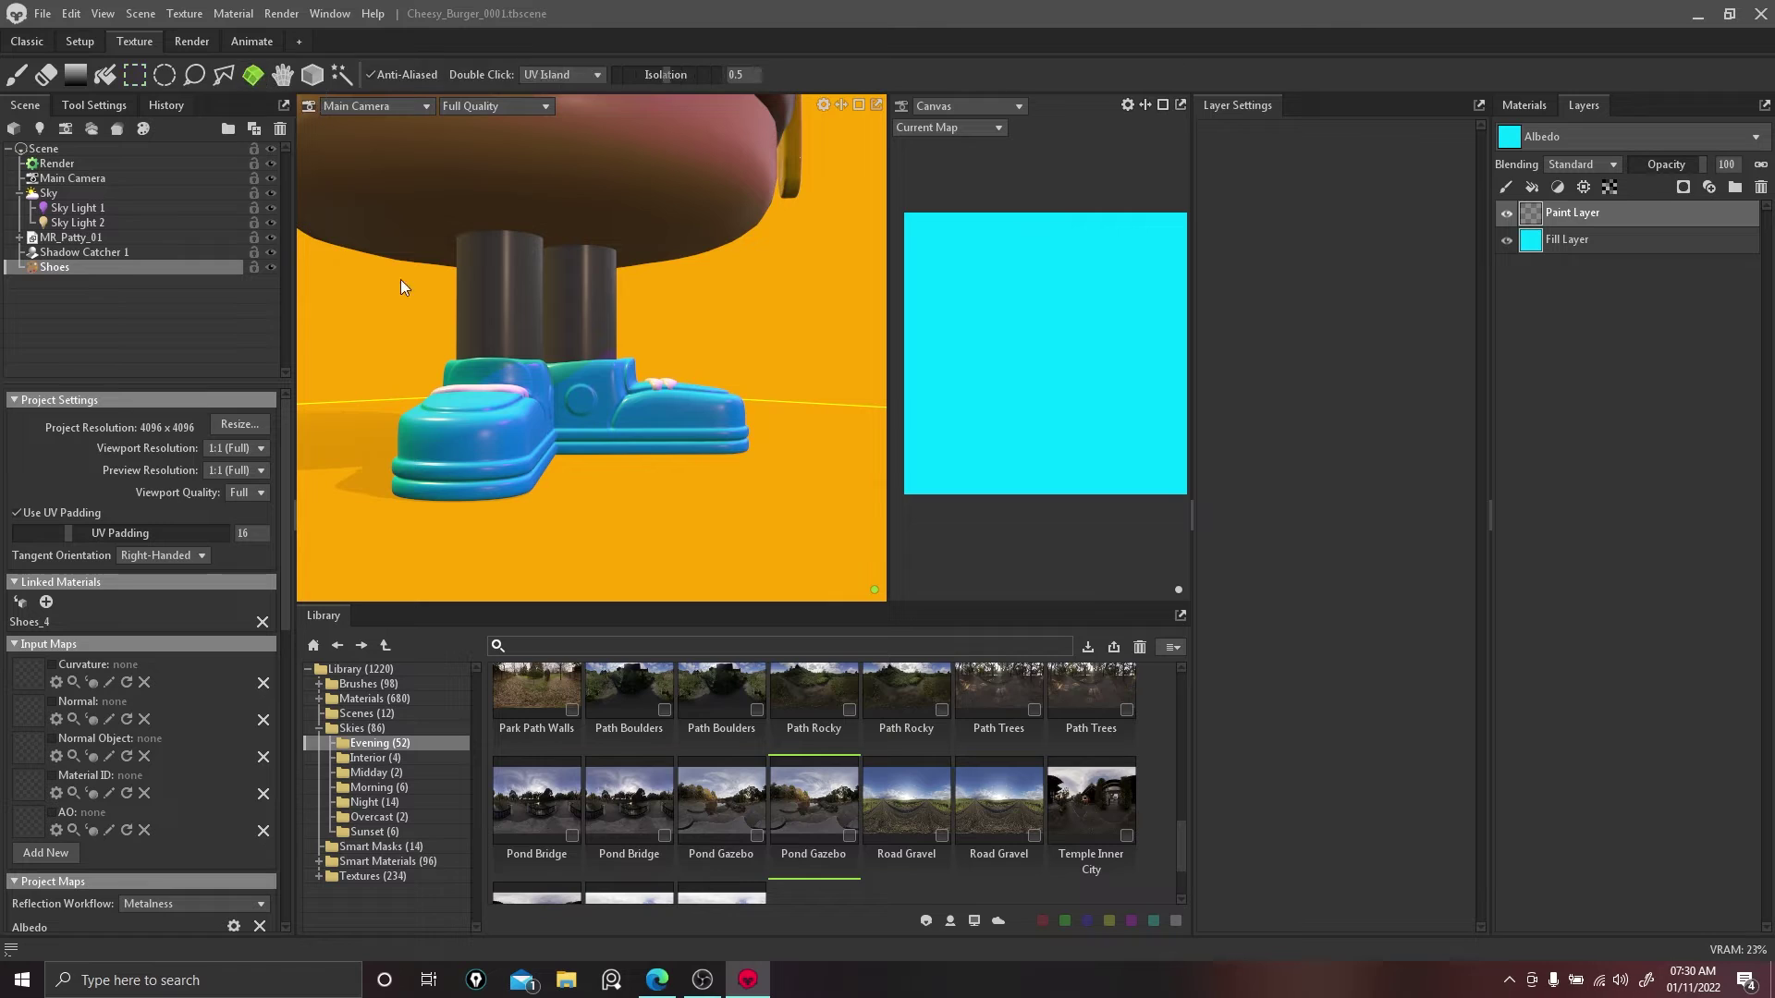
left_click(429, 489)
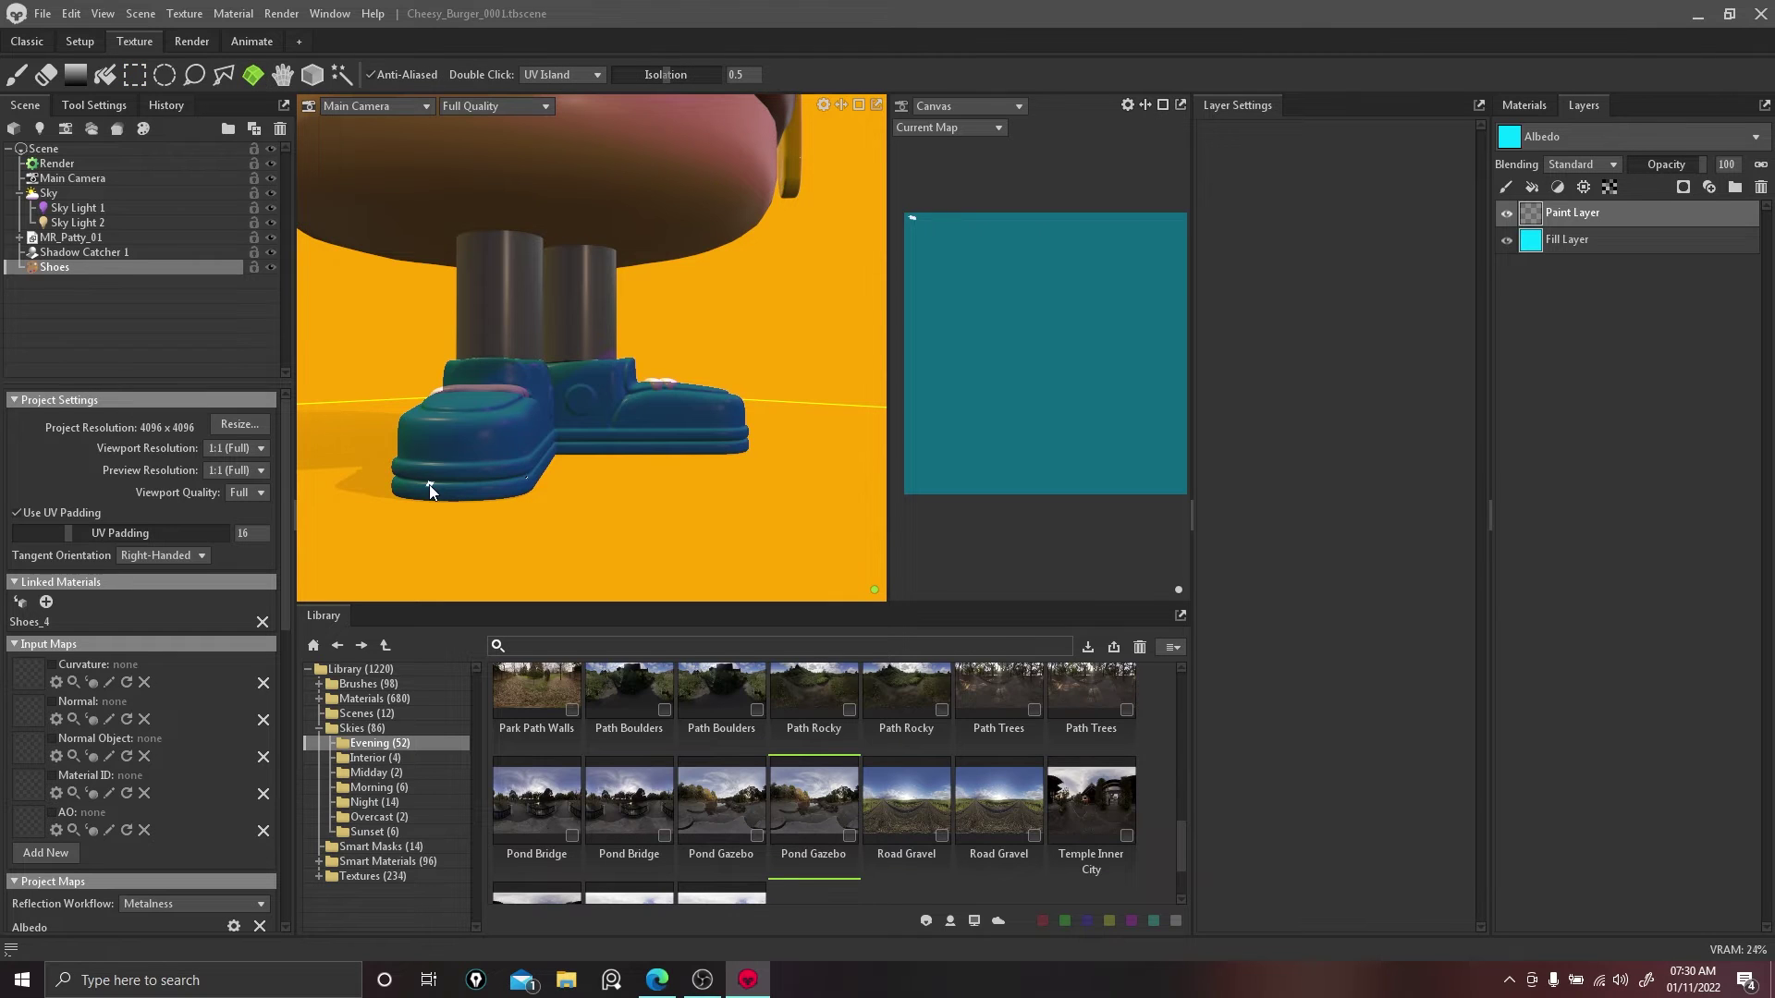
left_click(222, 76)
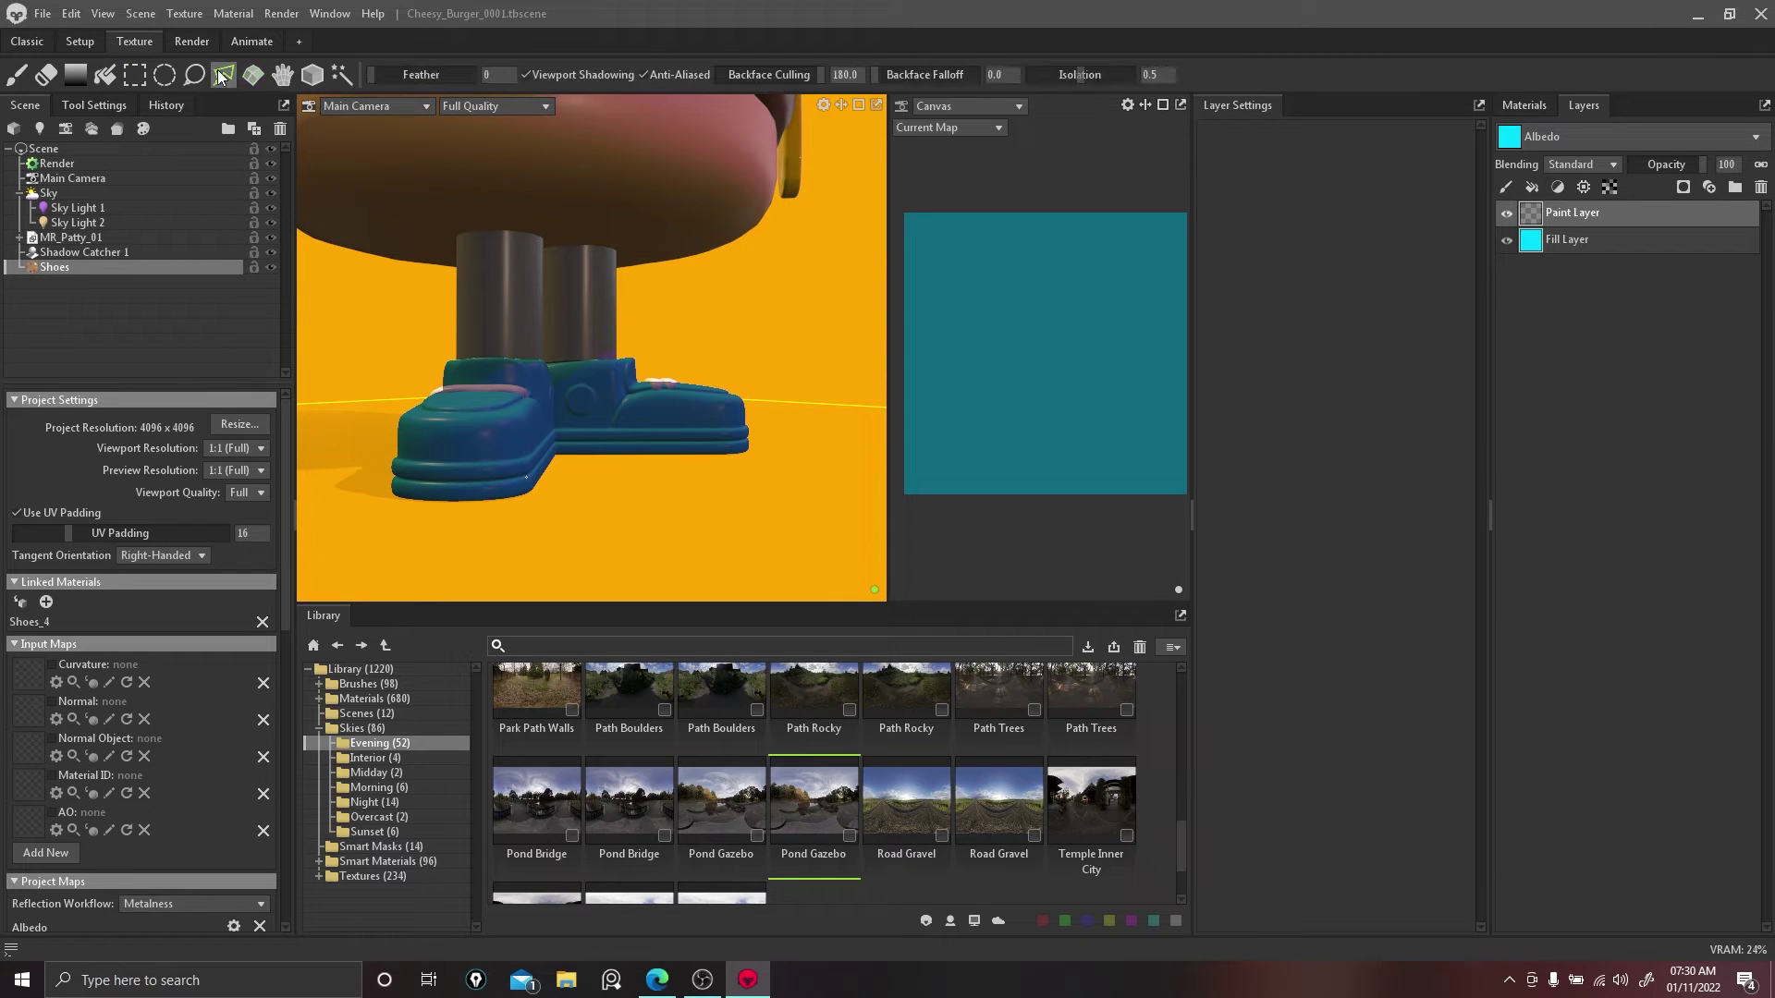
left_click(312, 74)
left_click(645, 426)
left_click_drag(714, 311, 662, 388, "alt")
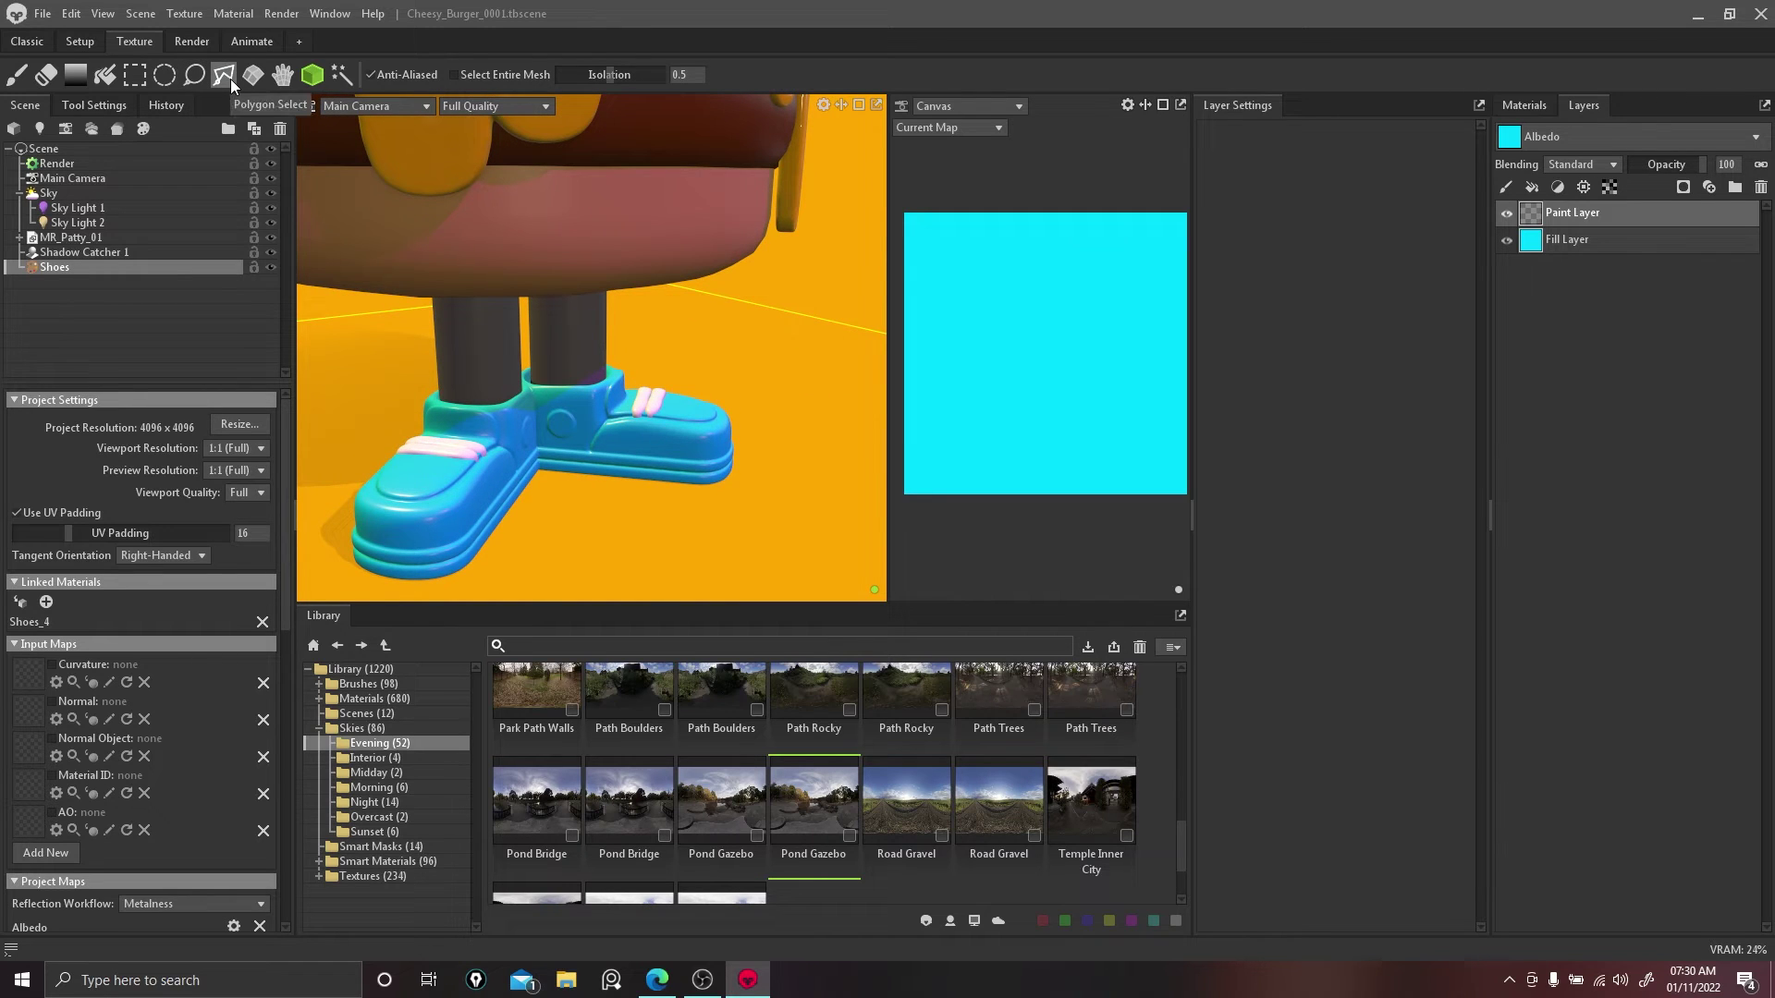
Step: Try black-to-white linear gradients running upward across the unselected shoes, and delete the paint layer that holds them
left_click(74, 74)
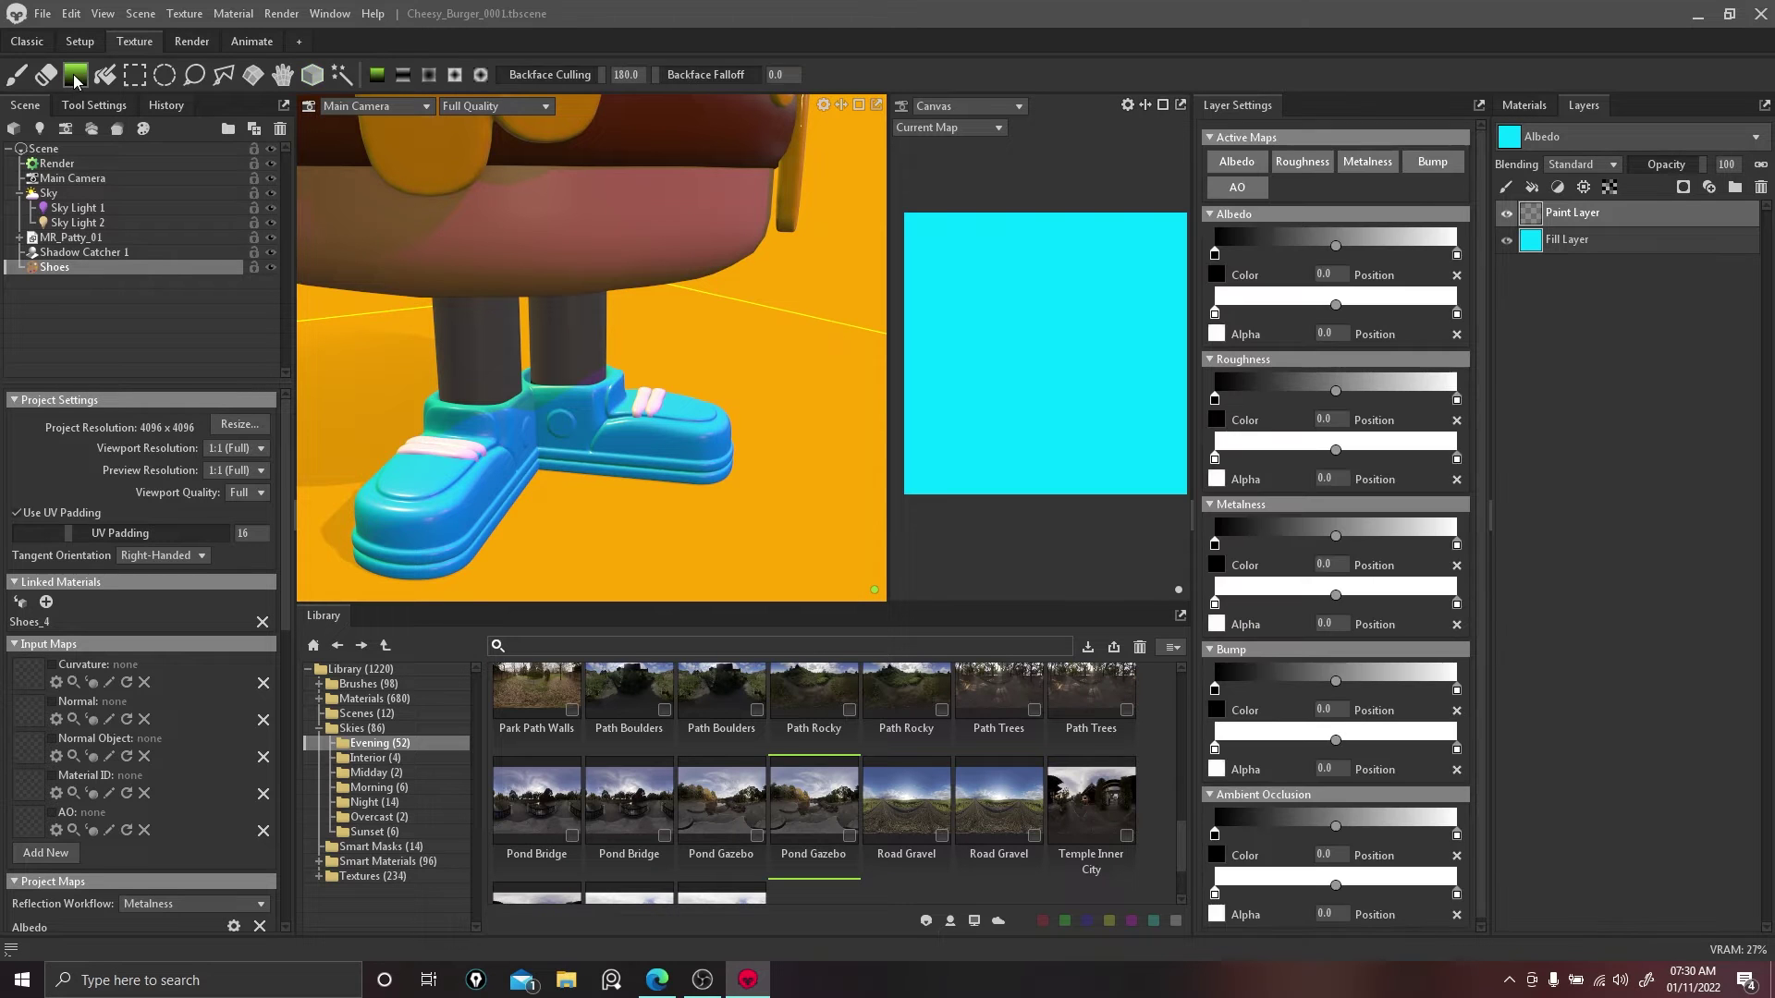
left_click_drag(780, 379, 747, 248)
left_click_drag(633, 459, 637, 407)
scroll(655, 479, "up", 3)
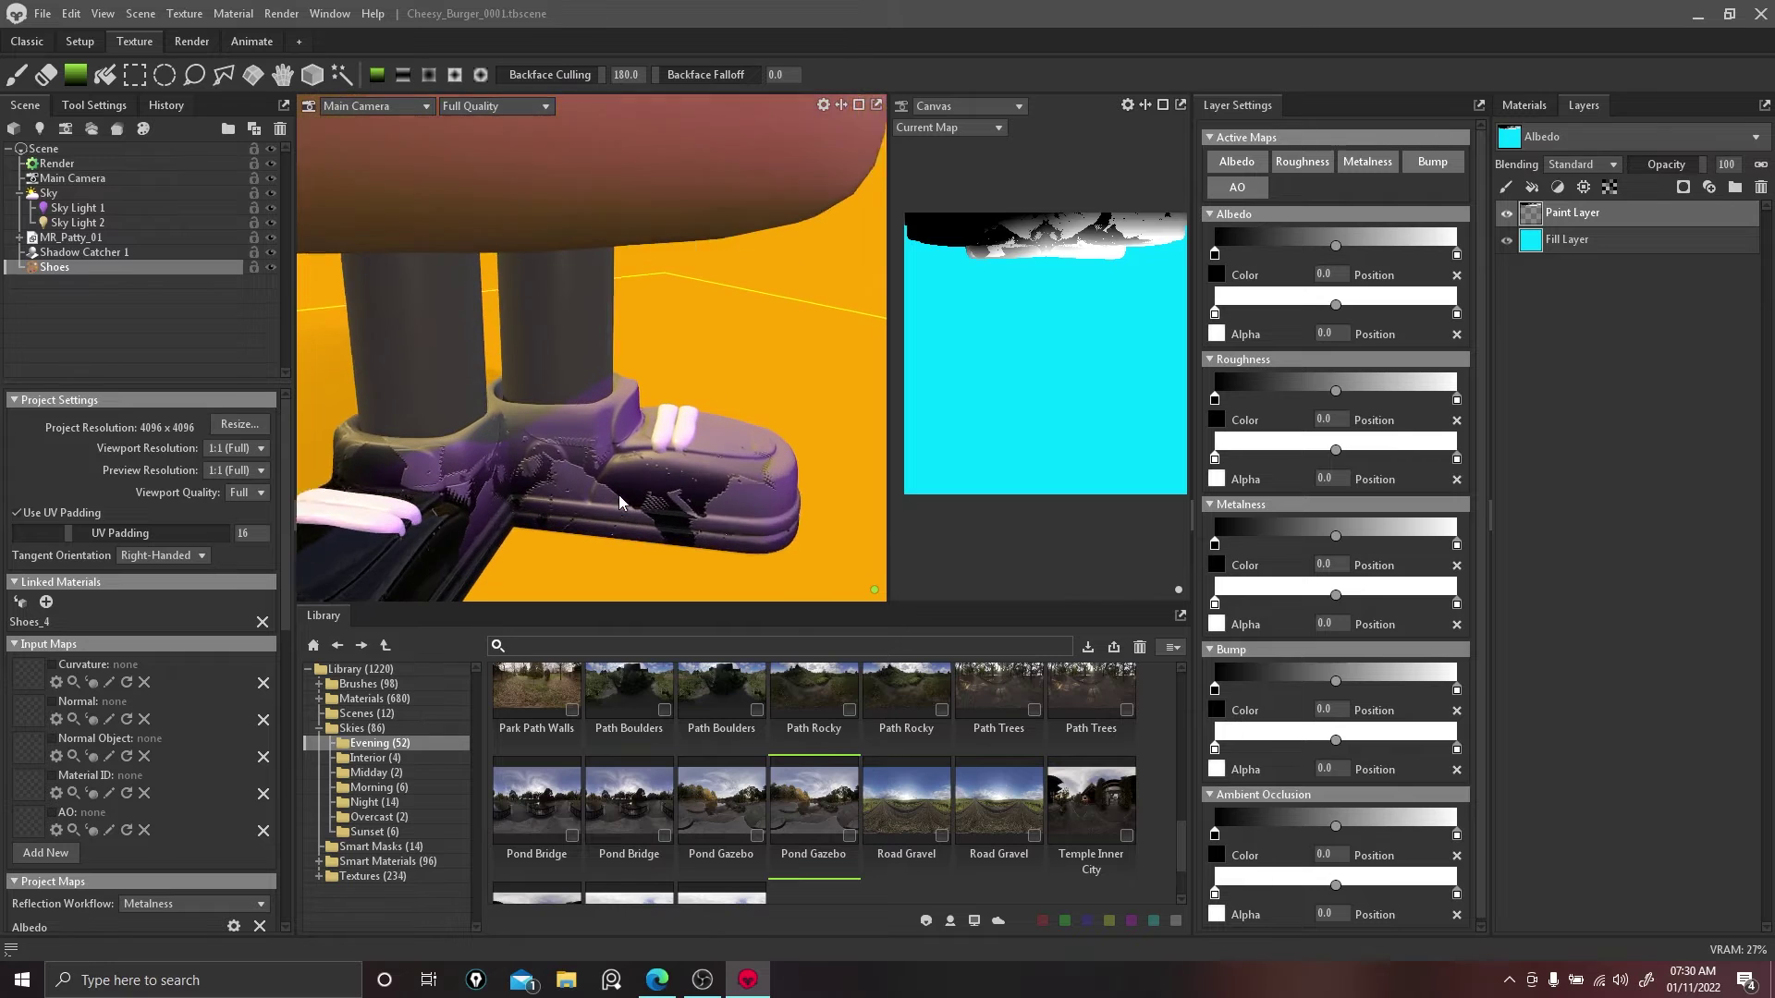
mouse_move(588, 548)
left_mouse_down()
mouse_move(702, 462)
mouse_move(786, 481)
mouse_move(582, 545)
left_mouse_up()
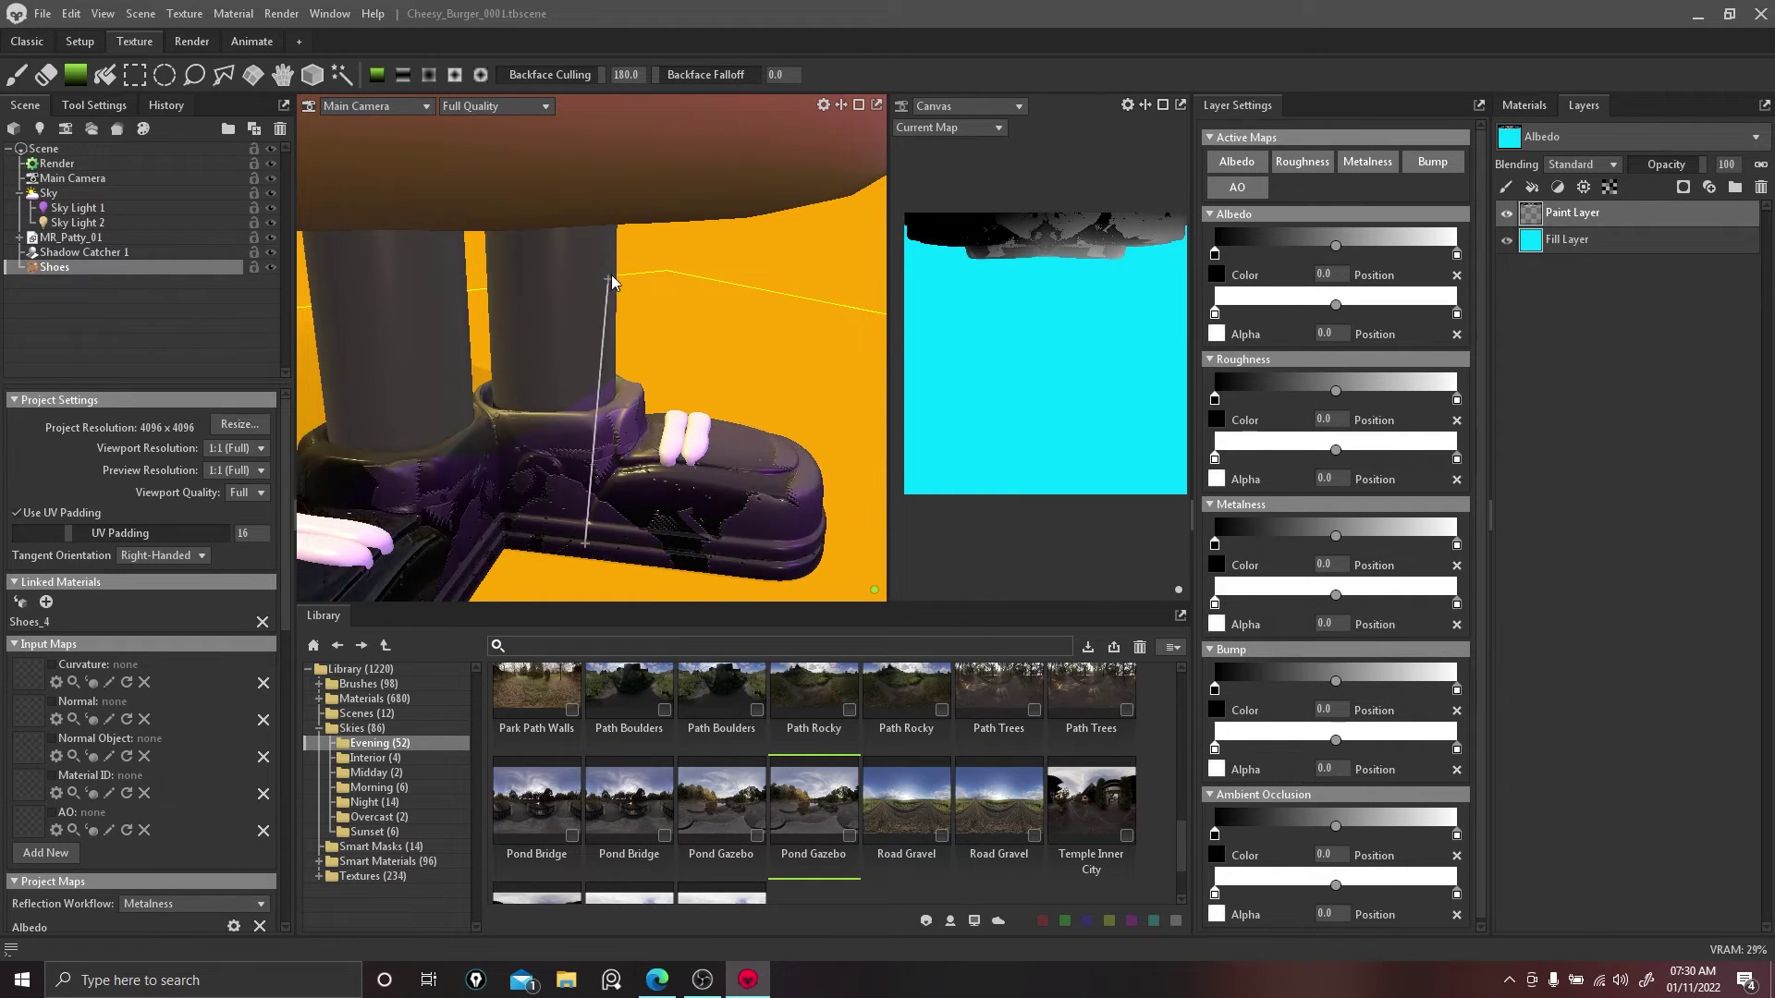
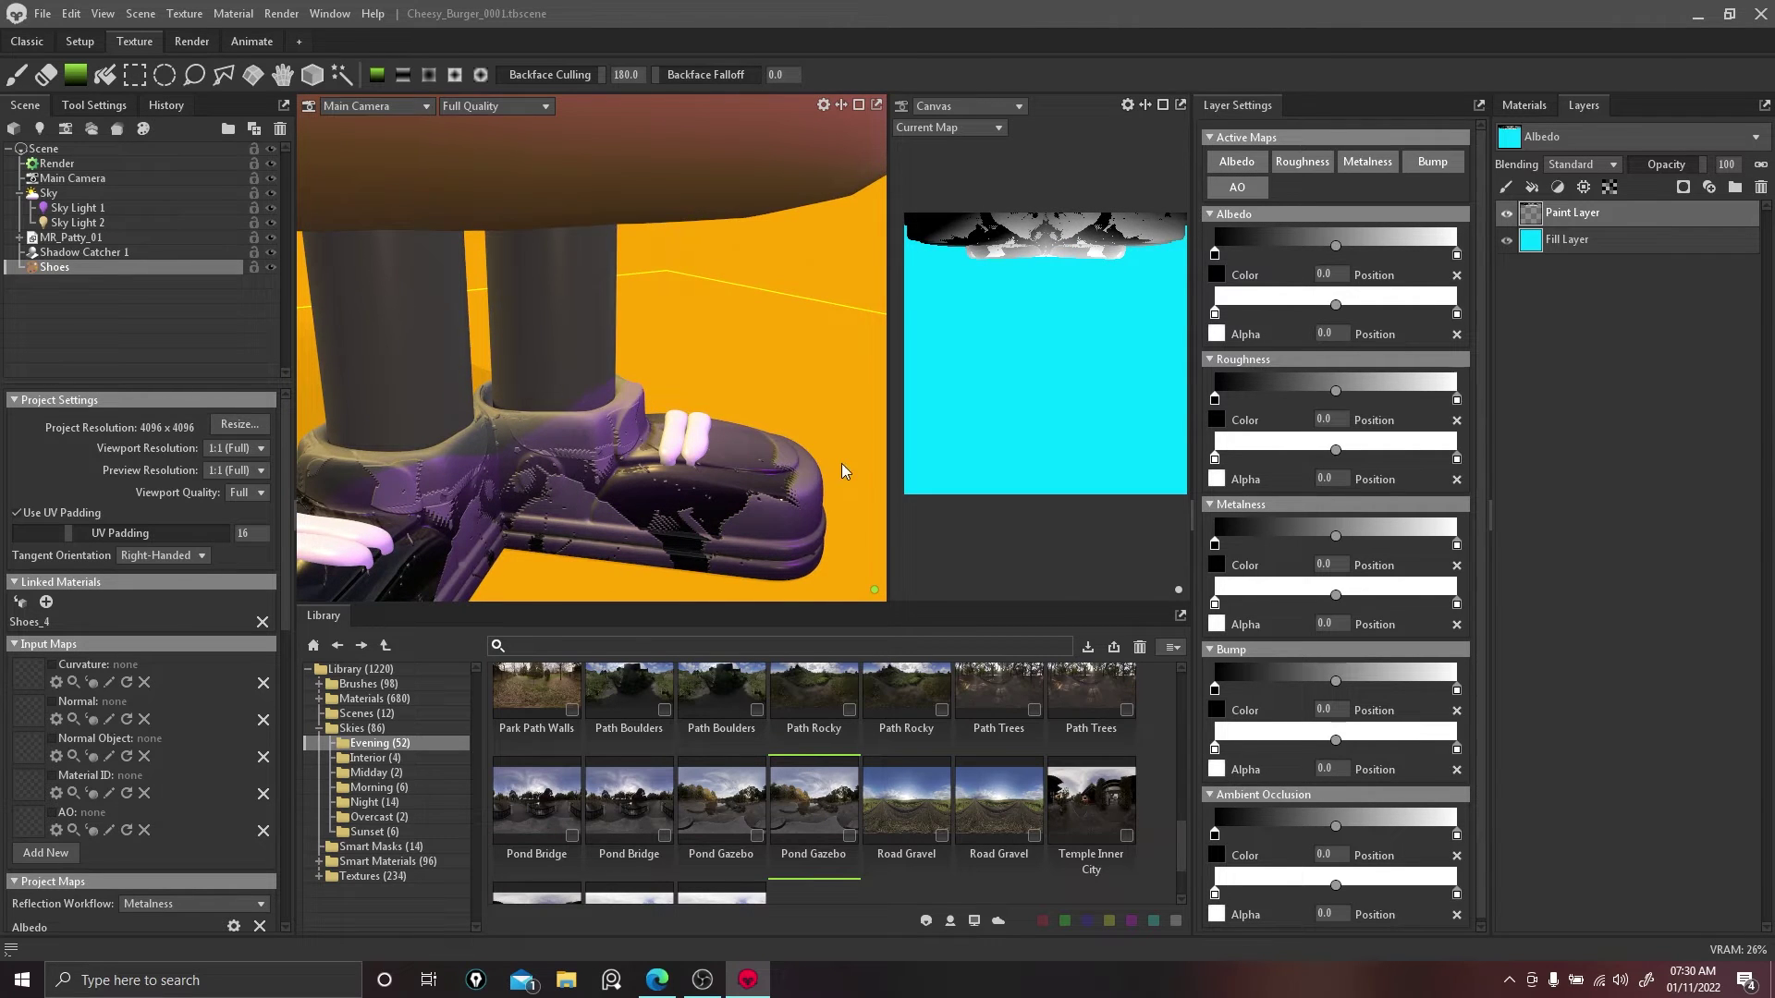
left_click_drag(841, 463, 846, 337, "alt")
left_click(1761, 187)
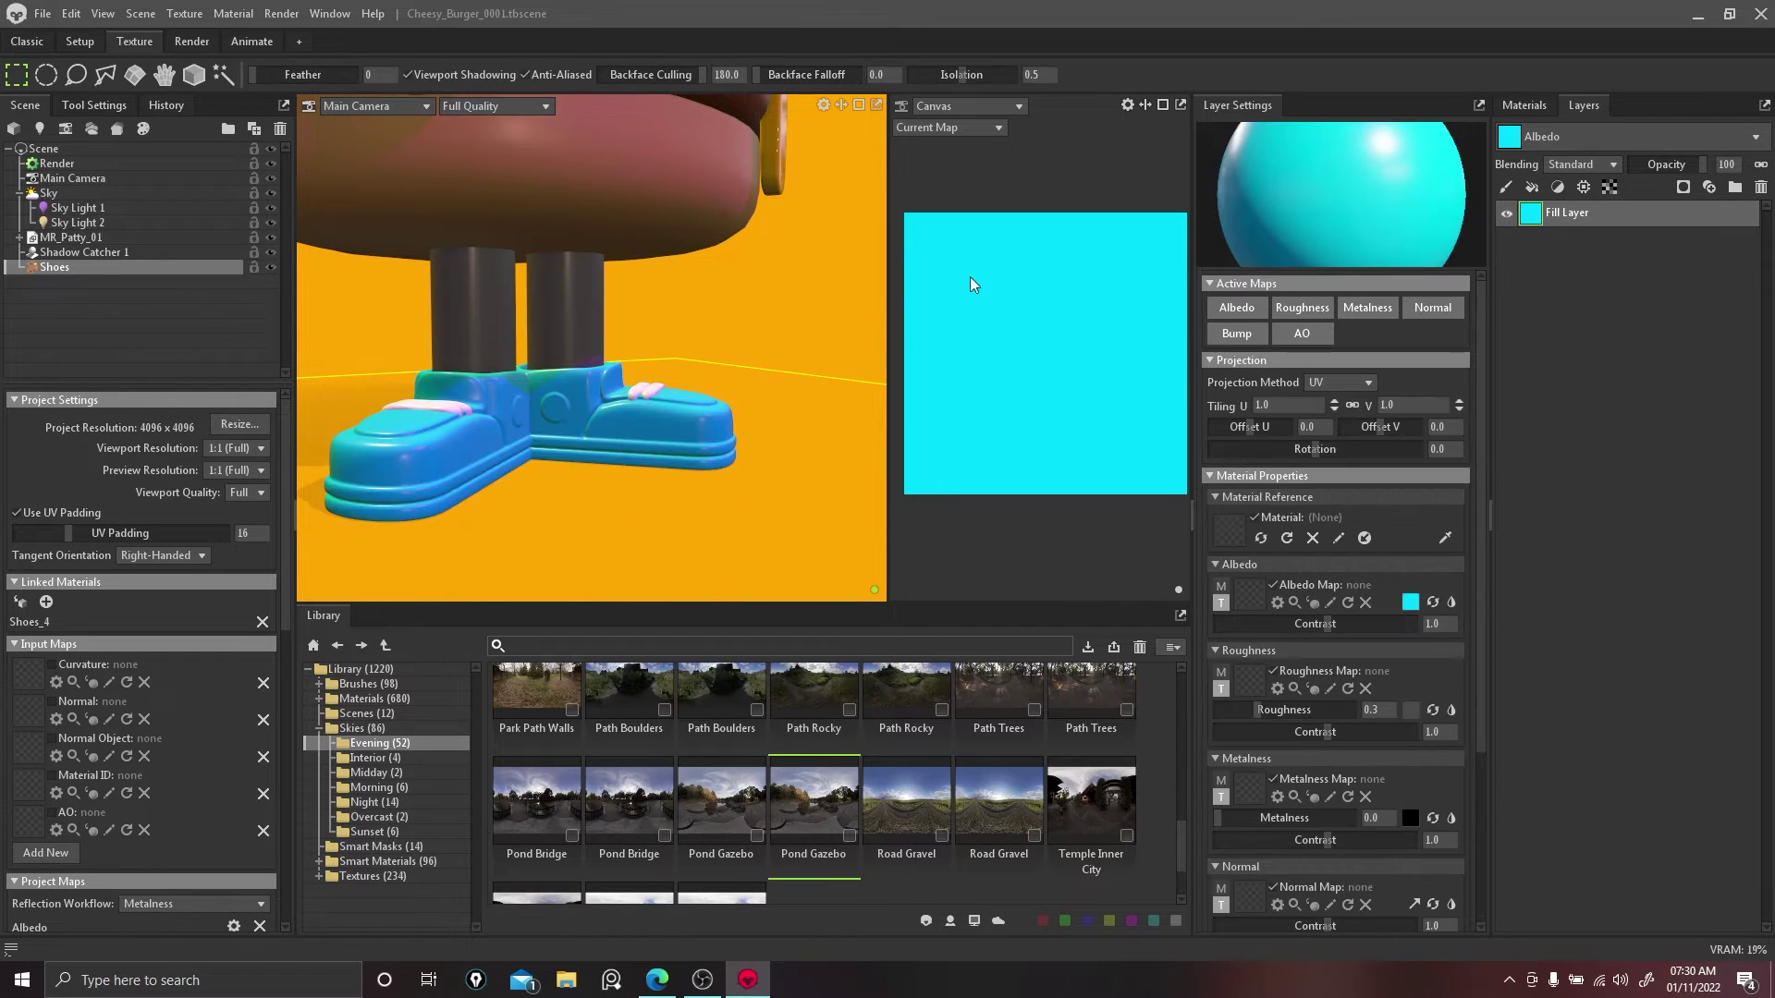
Step: Add a new paint layer above the fill layer, try a white stroke across the soles, and undo it
mouse_move(690, 291)
left_mouse_down("alt")
mouse_move(786, 318)
mouse_move(725, 319)
mouse_move(776, 320)
left_mouse_up("alt")
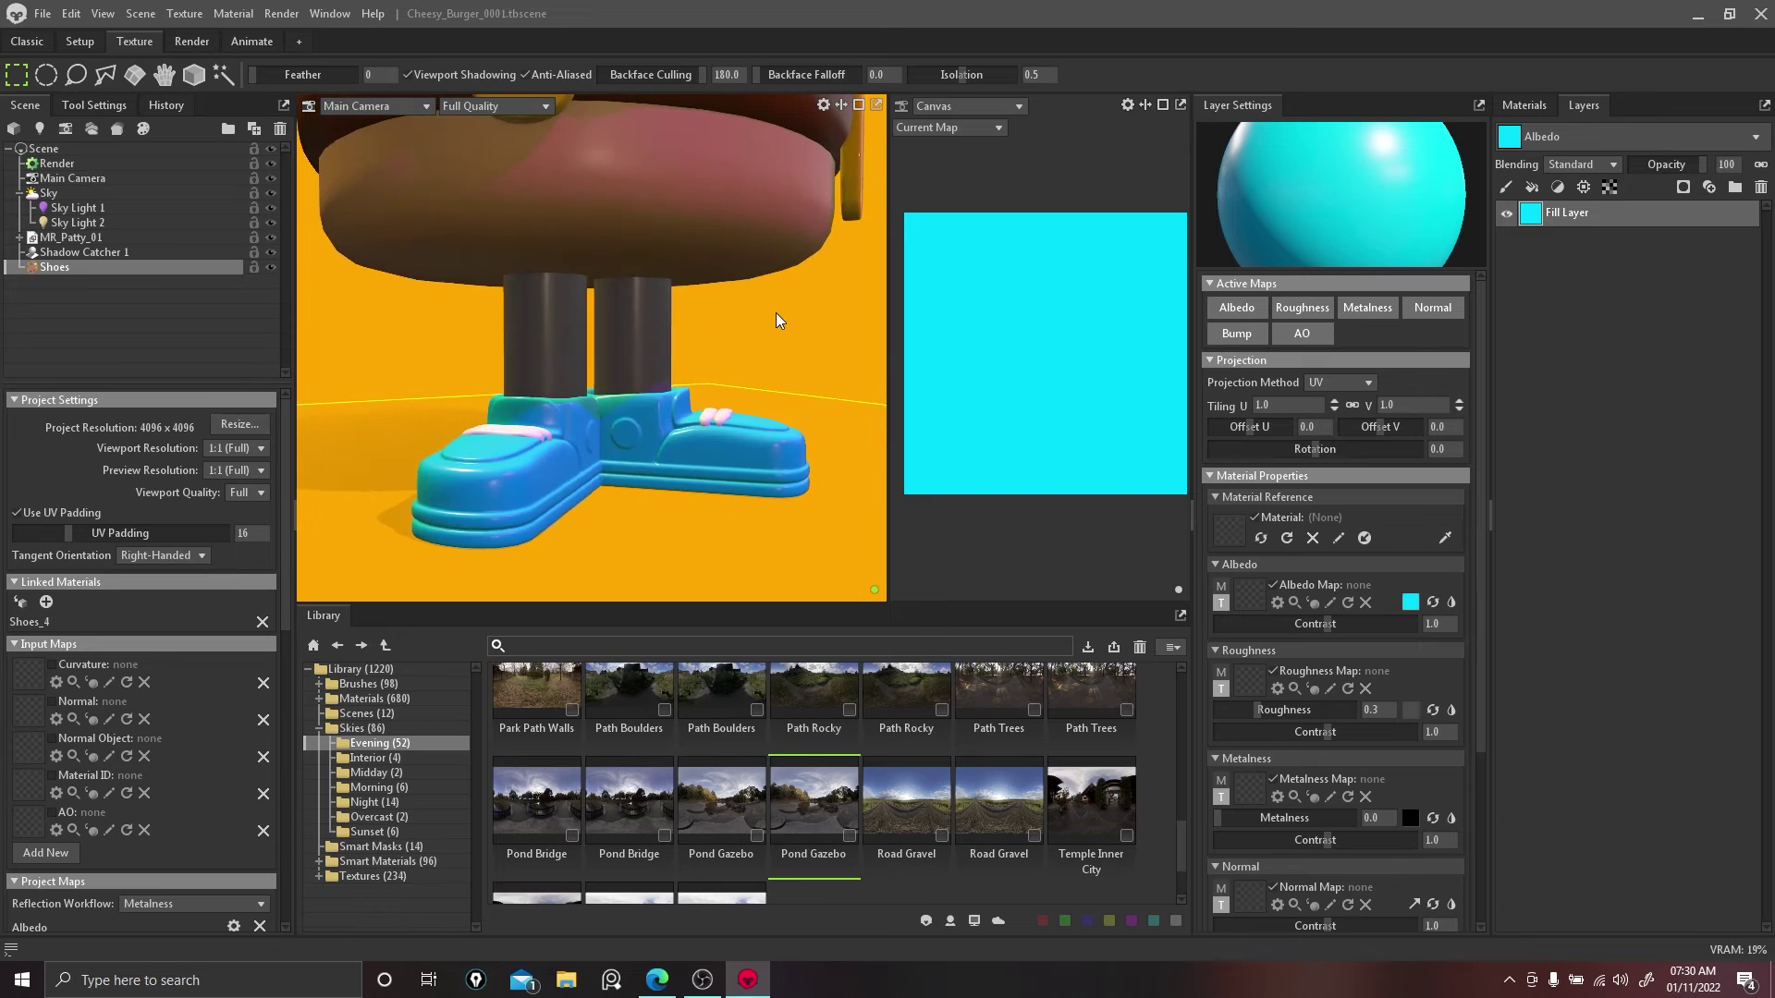
left_click(1504, 187)
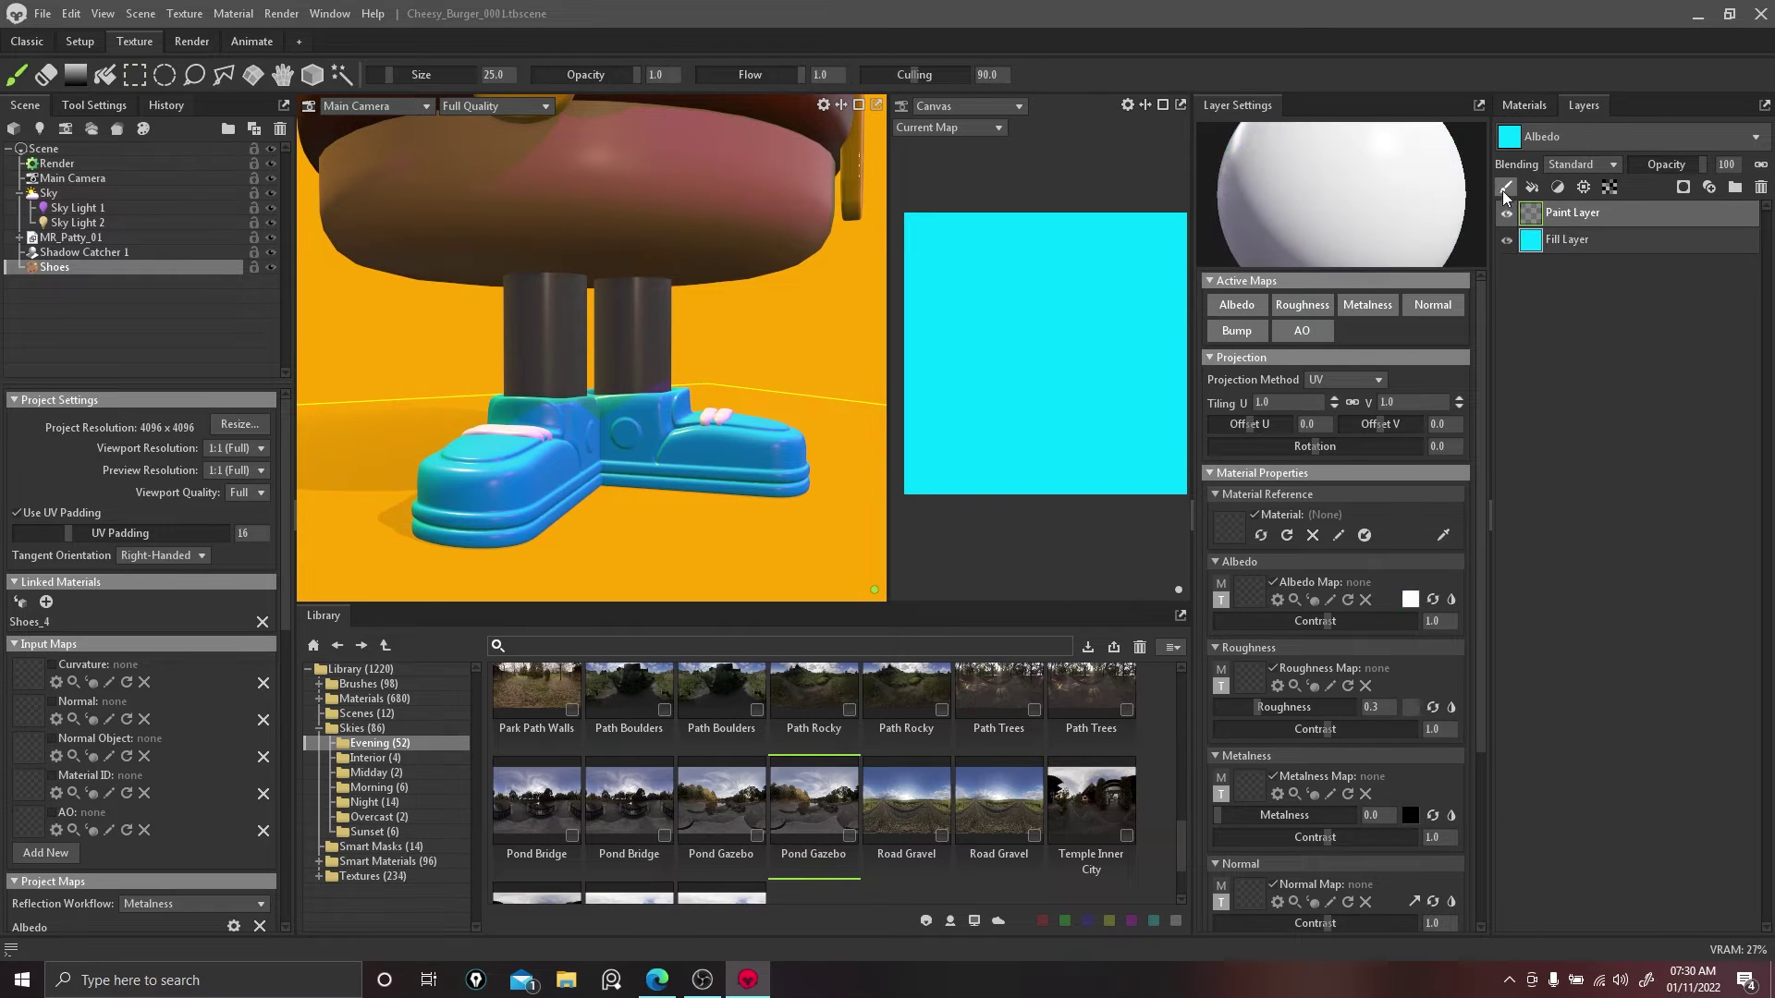
left_click_drag(550, 462, 483, 529)
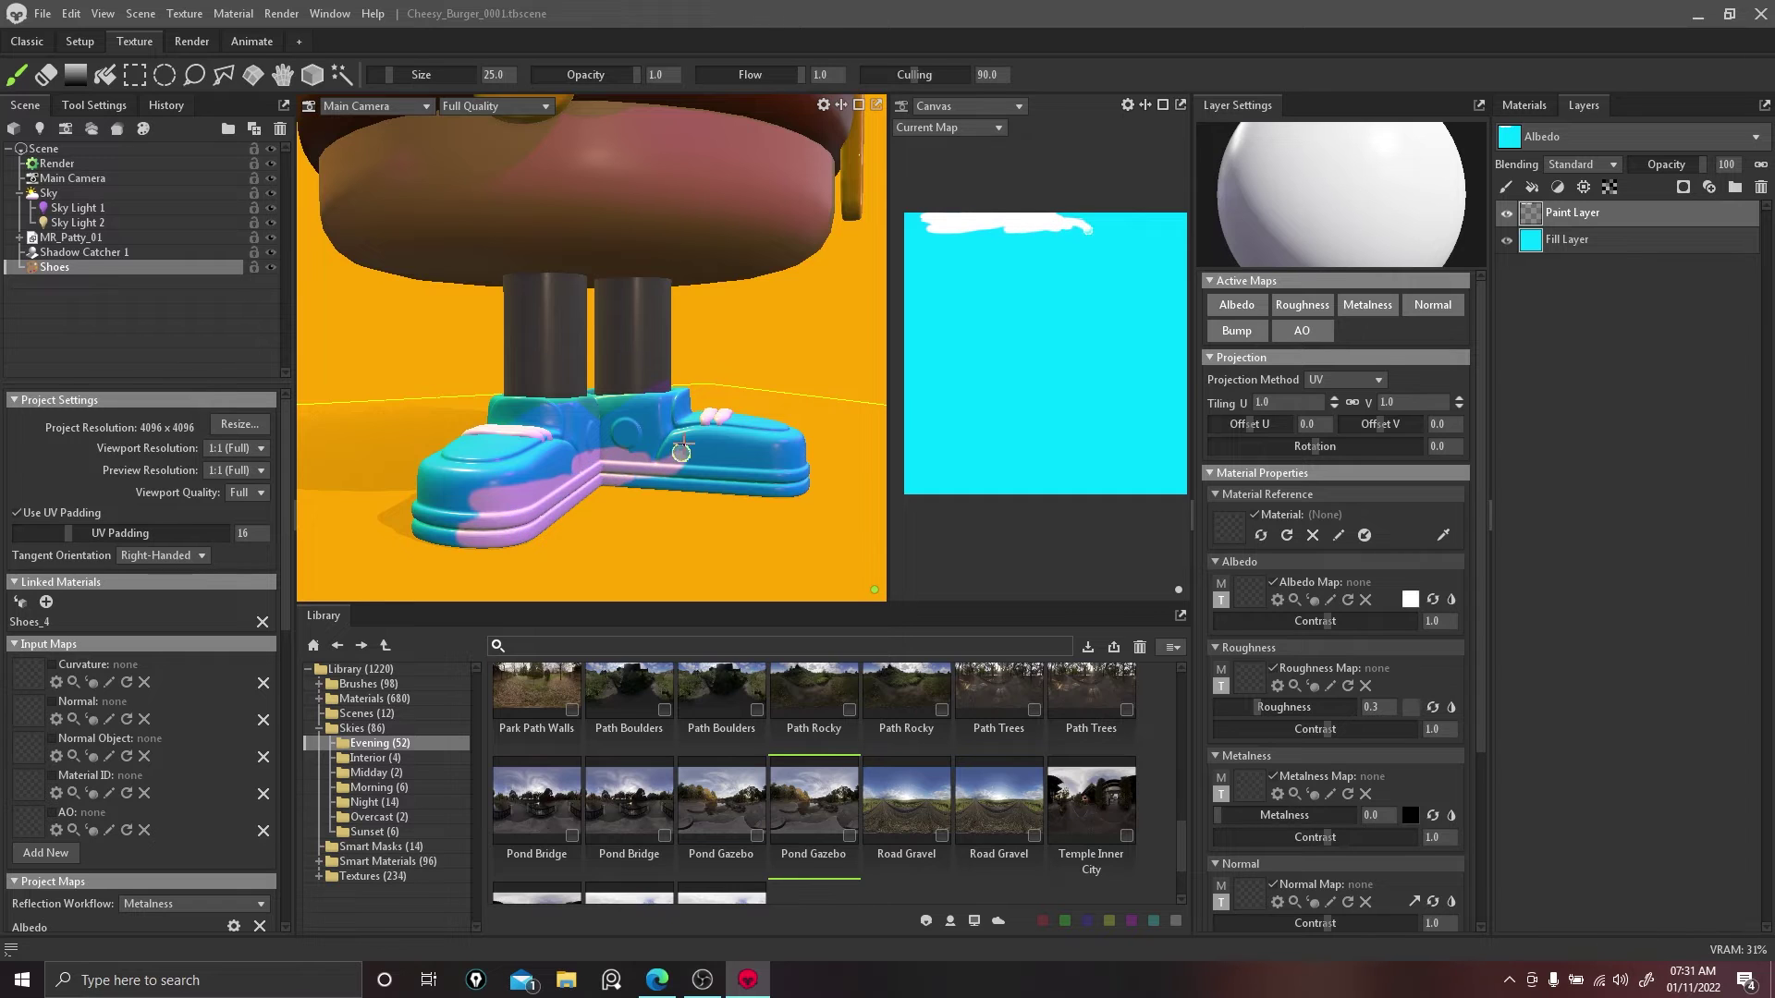
mouse_move(682, 452)
left_mouse_down("alt")
mouse_move(657, 333)
mouse_move(767, 307)
left_mouse_up("alt")
key("ctrl+z")
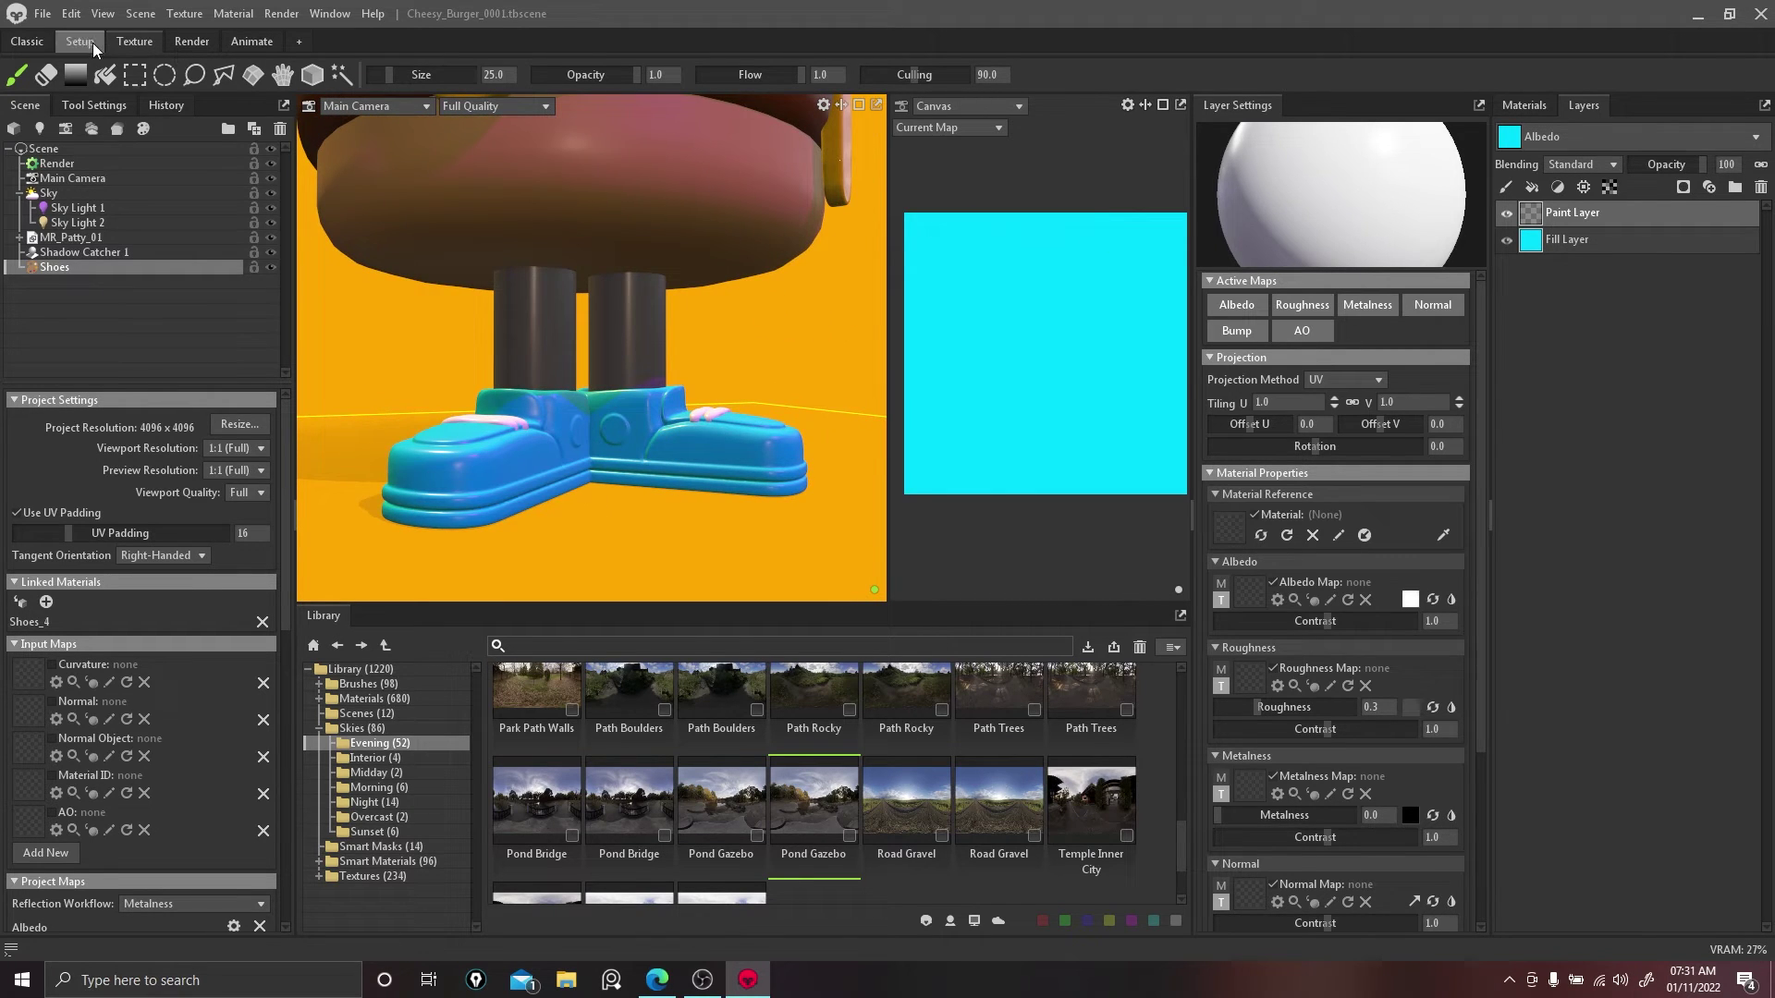
Step: Switch to the Render workspace and paint white onto the sole bands at the inner corner between the shoes
left_click(211, 46)
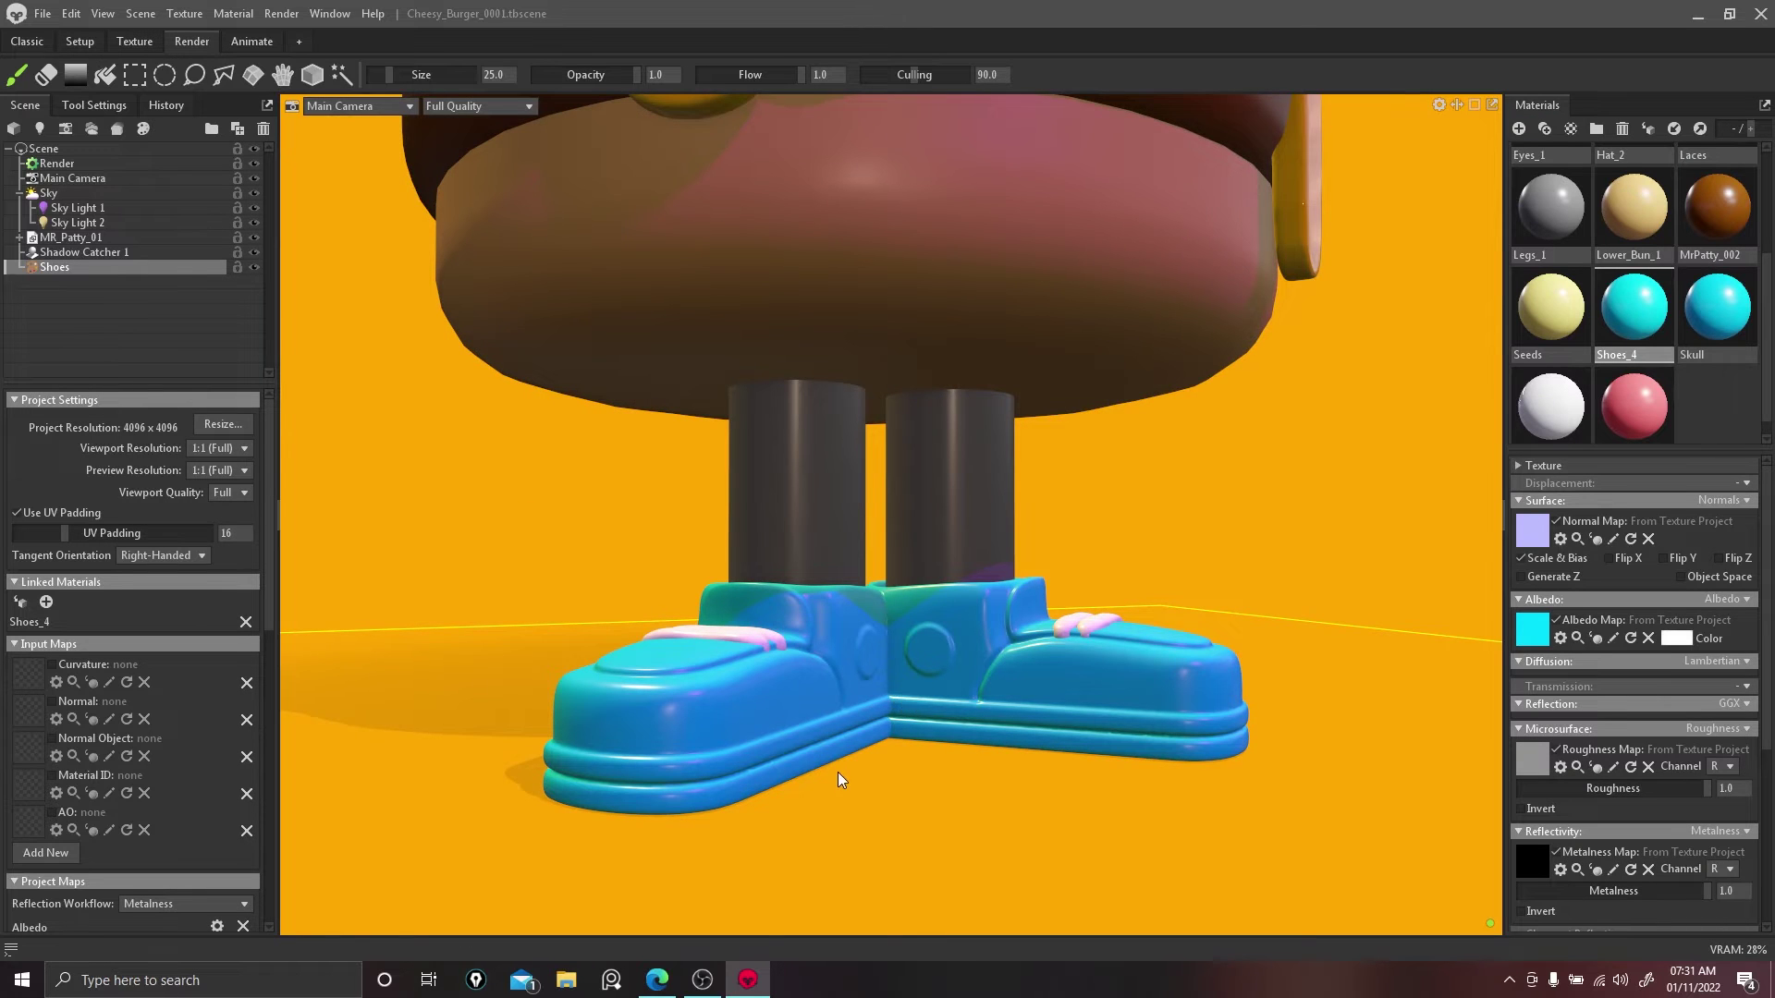
scroll(839, 780, "up", 3)
scroll(1236, 515, "down", 3)
scroll(1244, 606, "up", 6)
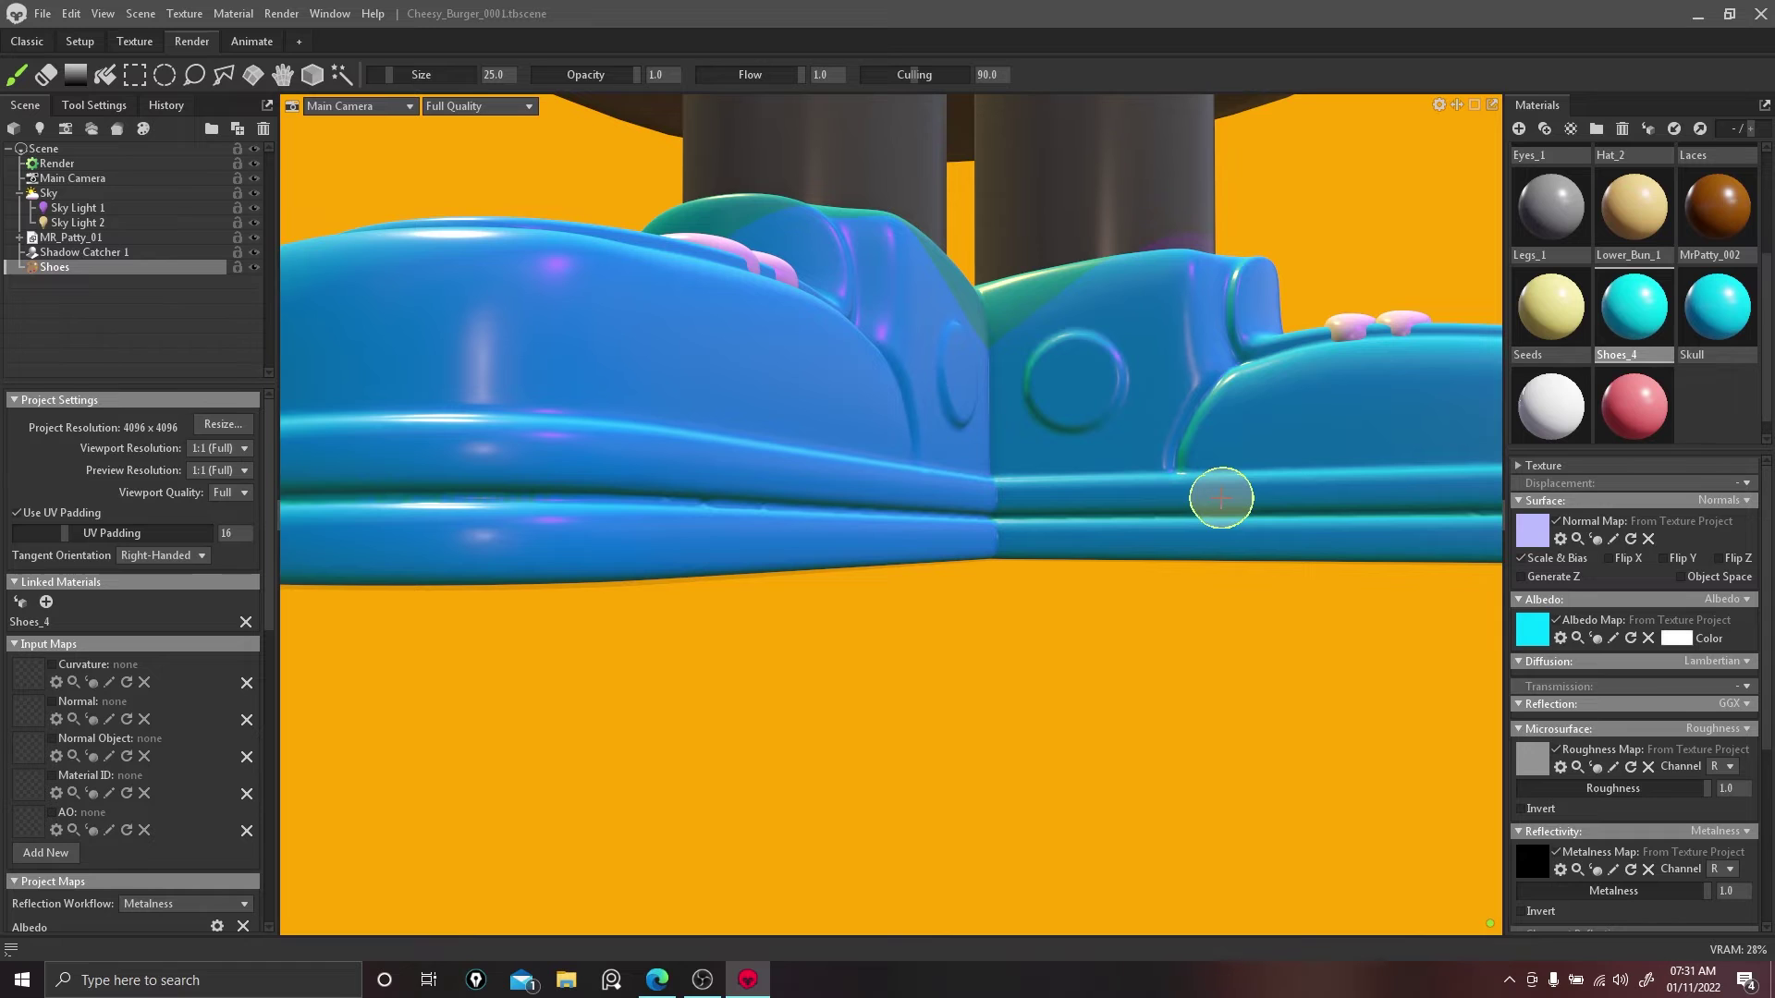
scroll(1002, 634, "up", 3)
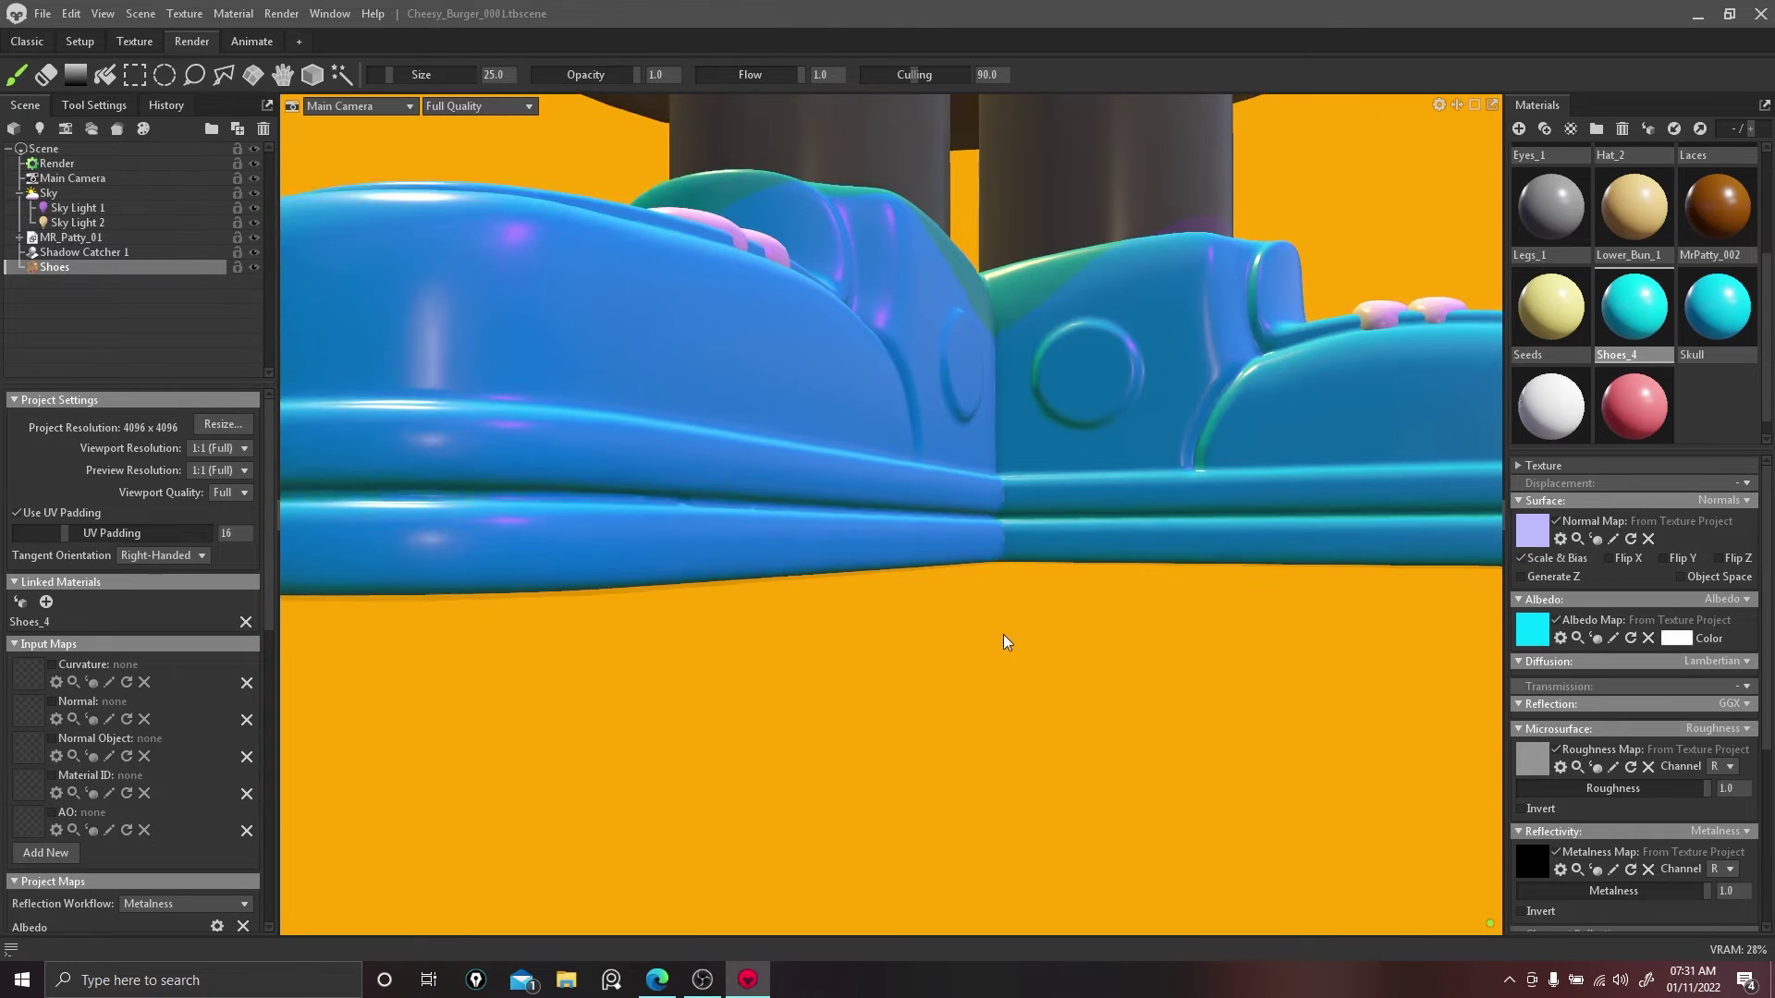
left_click_drag(997, 651, 958, 697, "alt")
mouse_move(954, 603)
left_mouse_down()
mouse_move(1002, 586)
mouse_move(919, 601)
mouse_move(939, 571)
mouse_move(912, 566)
left_mouse_up()
Step: Reduce the brush size to 15 and paint the sole bands white along the inner sides of both shoes
key("bracketleft")
key("bracketleft")
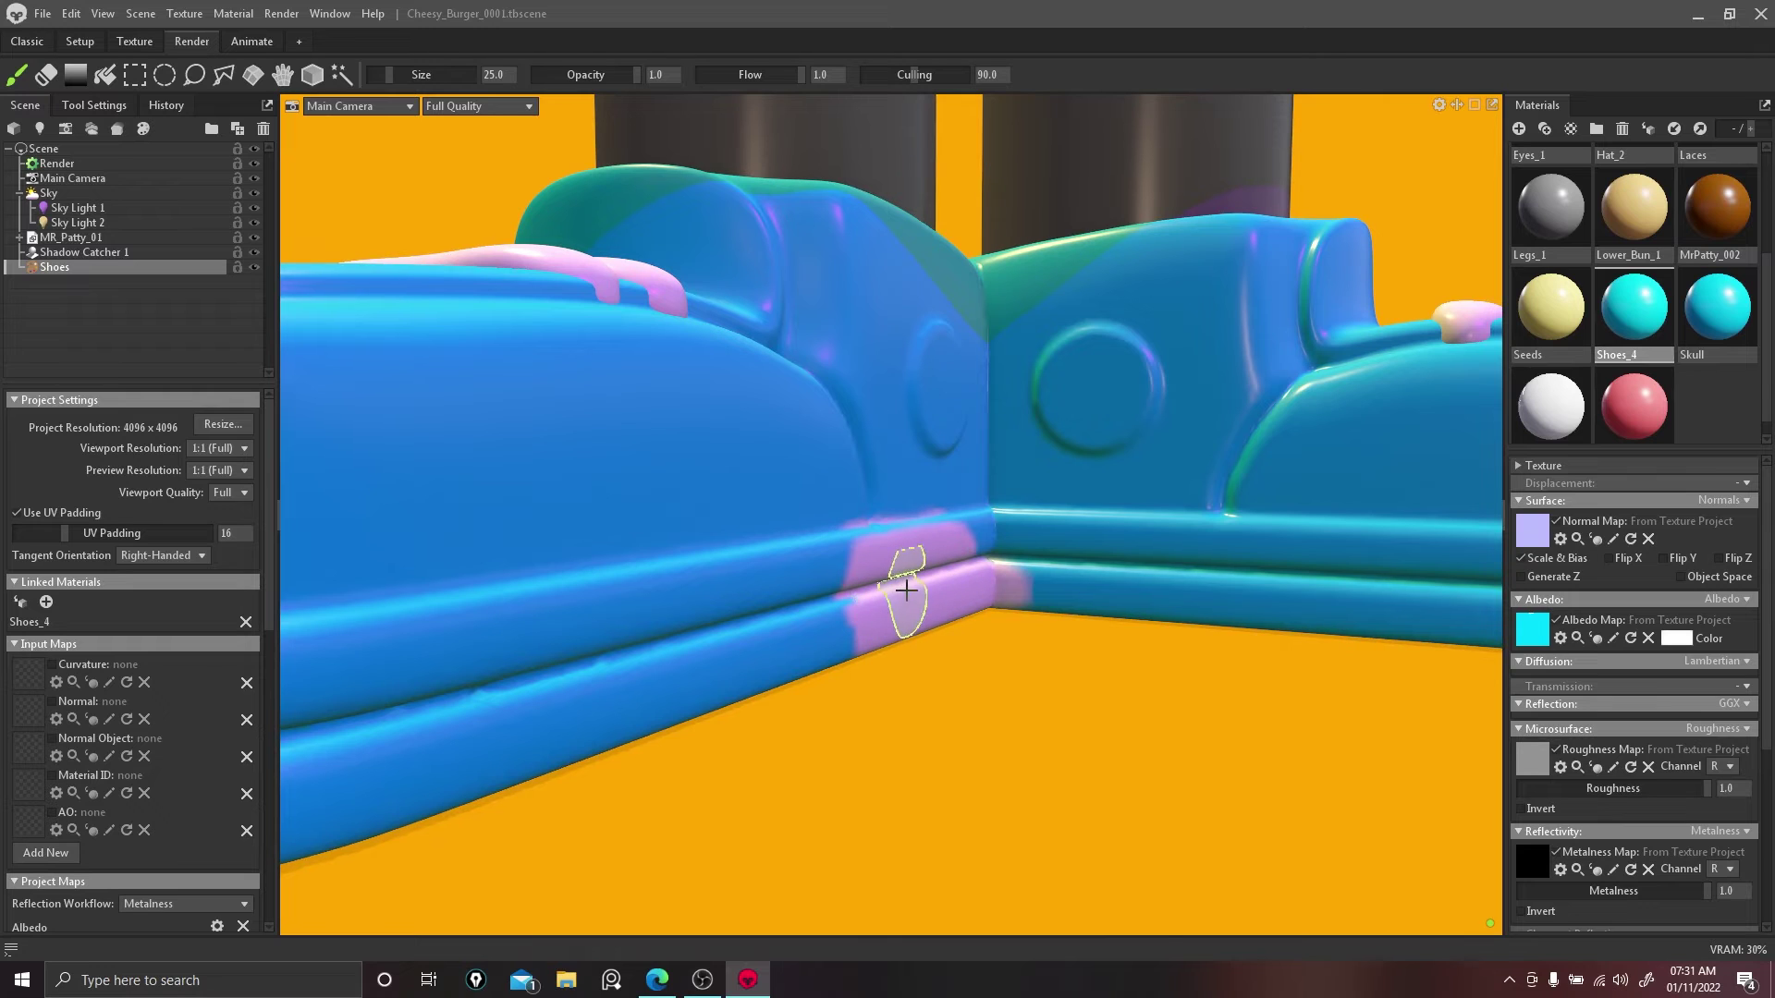
right_click(856, 589)
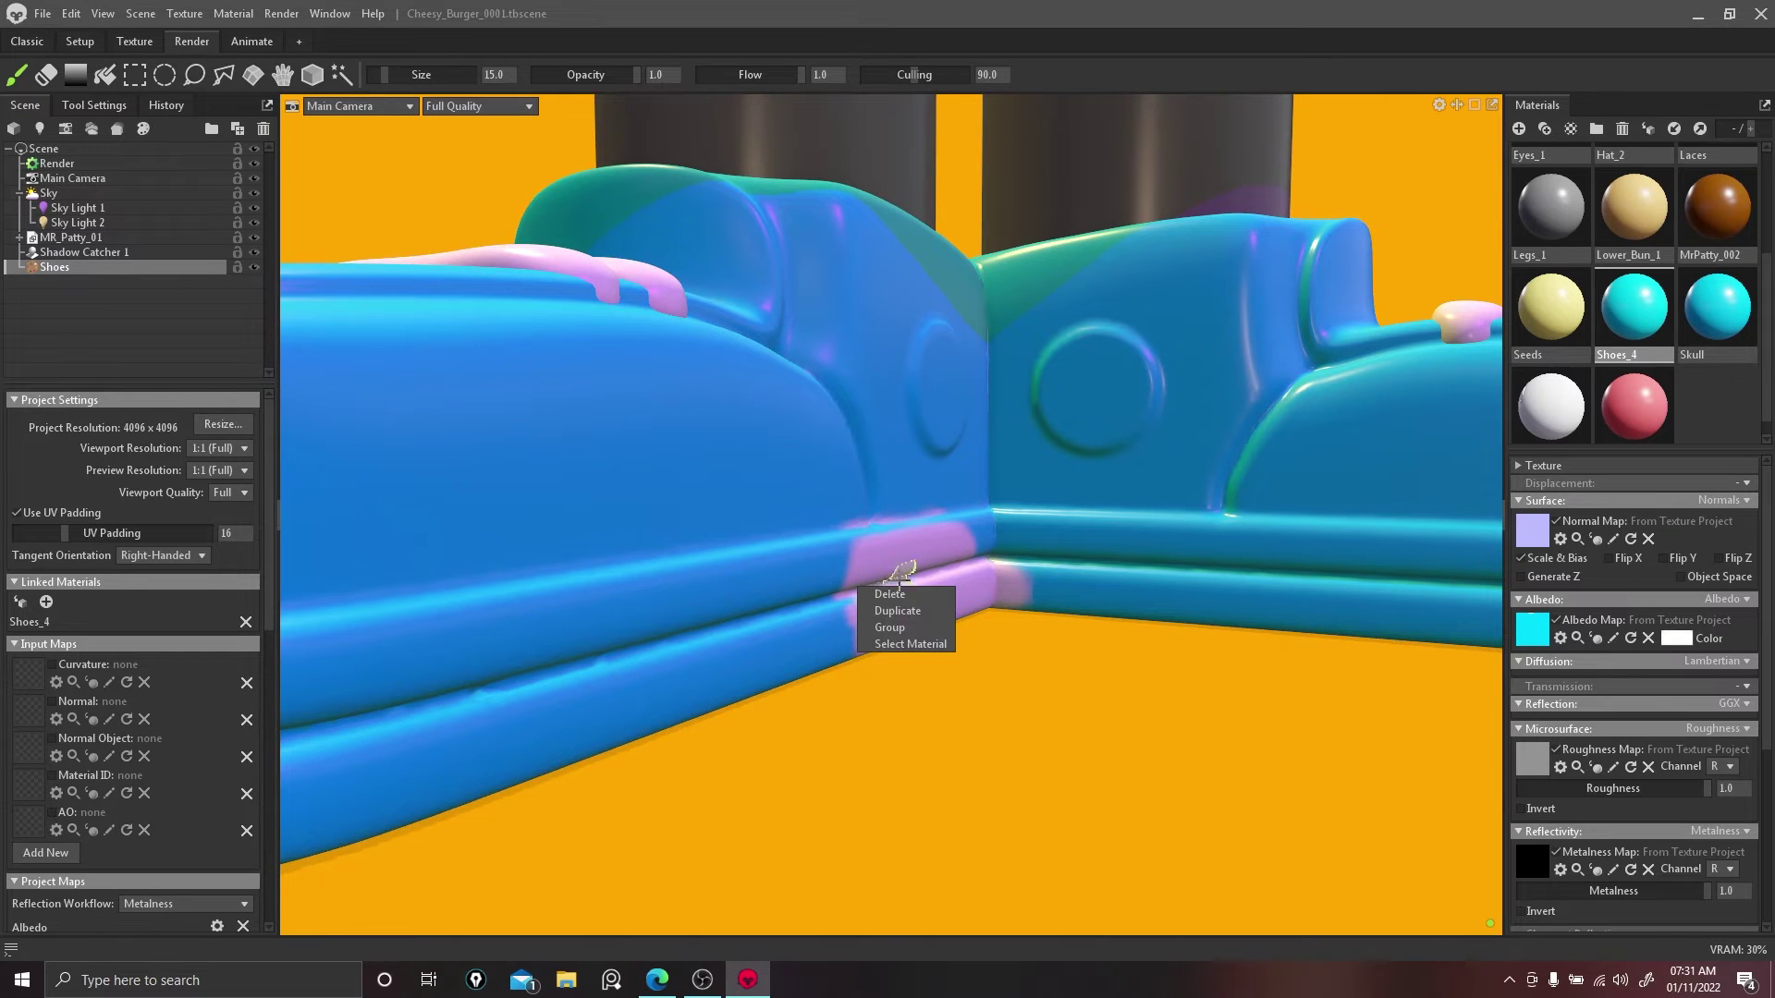
mouse_move(856, 590)
left_mouse_down("alt")
mouse_move(979, 654)
mouse_move(939, 705)
mouse_move(786, 715)
mouse_move(733, 739)
mouse_move(872, 664)
mouse_move(967, 650)
mouse_move(1051, 723)
mouse_move(1097, 685)
mouse_move(994, 653)
mouse_move(1208, 708)
mouse_move(1267, 733)
mouse_move(1276, 767)
mouse_move(1178, 769)
mouse_move(1427, 832)
mouse_move(1216, 764)
mouse_move(1257, 770)
left_mouse_up("alt")
mouse_move(679, 874)
left_mouse_down()
mouse_move(765, 793)
mouse_move(705, 762)
mouse_move(564, 878)
left_mouse_up()
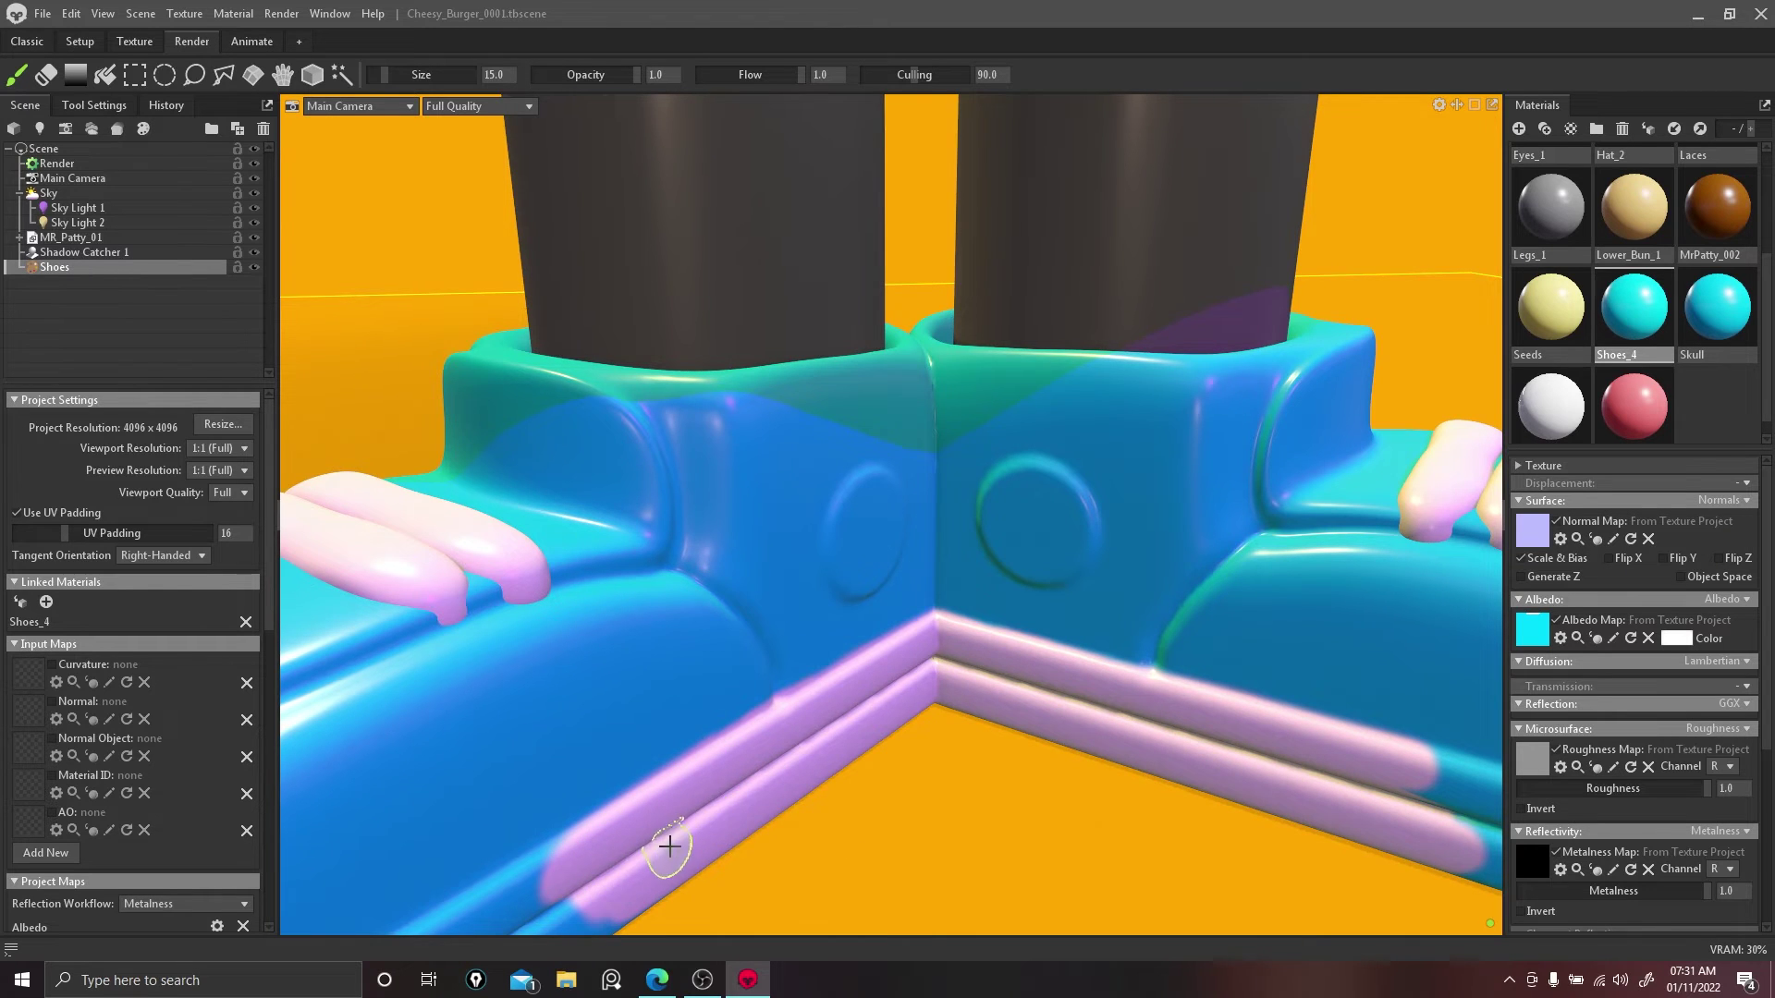
Step: Paint the sole bands of the character's right shoe white along the inner side, around the toe and along the outer side
scroll(670, 845, "down", 5)
scroll(665, 813, "up", 2)
middle_click_drag(675, 784, 763, 744, "alt")
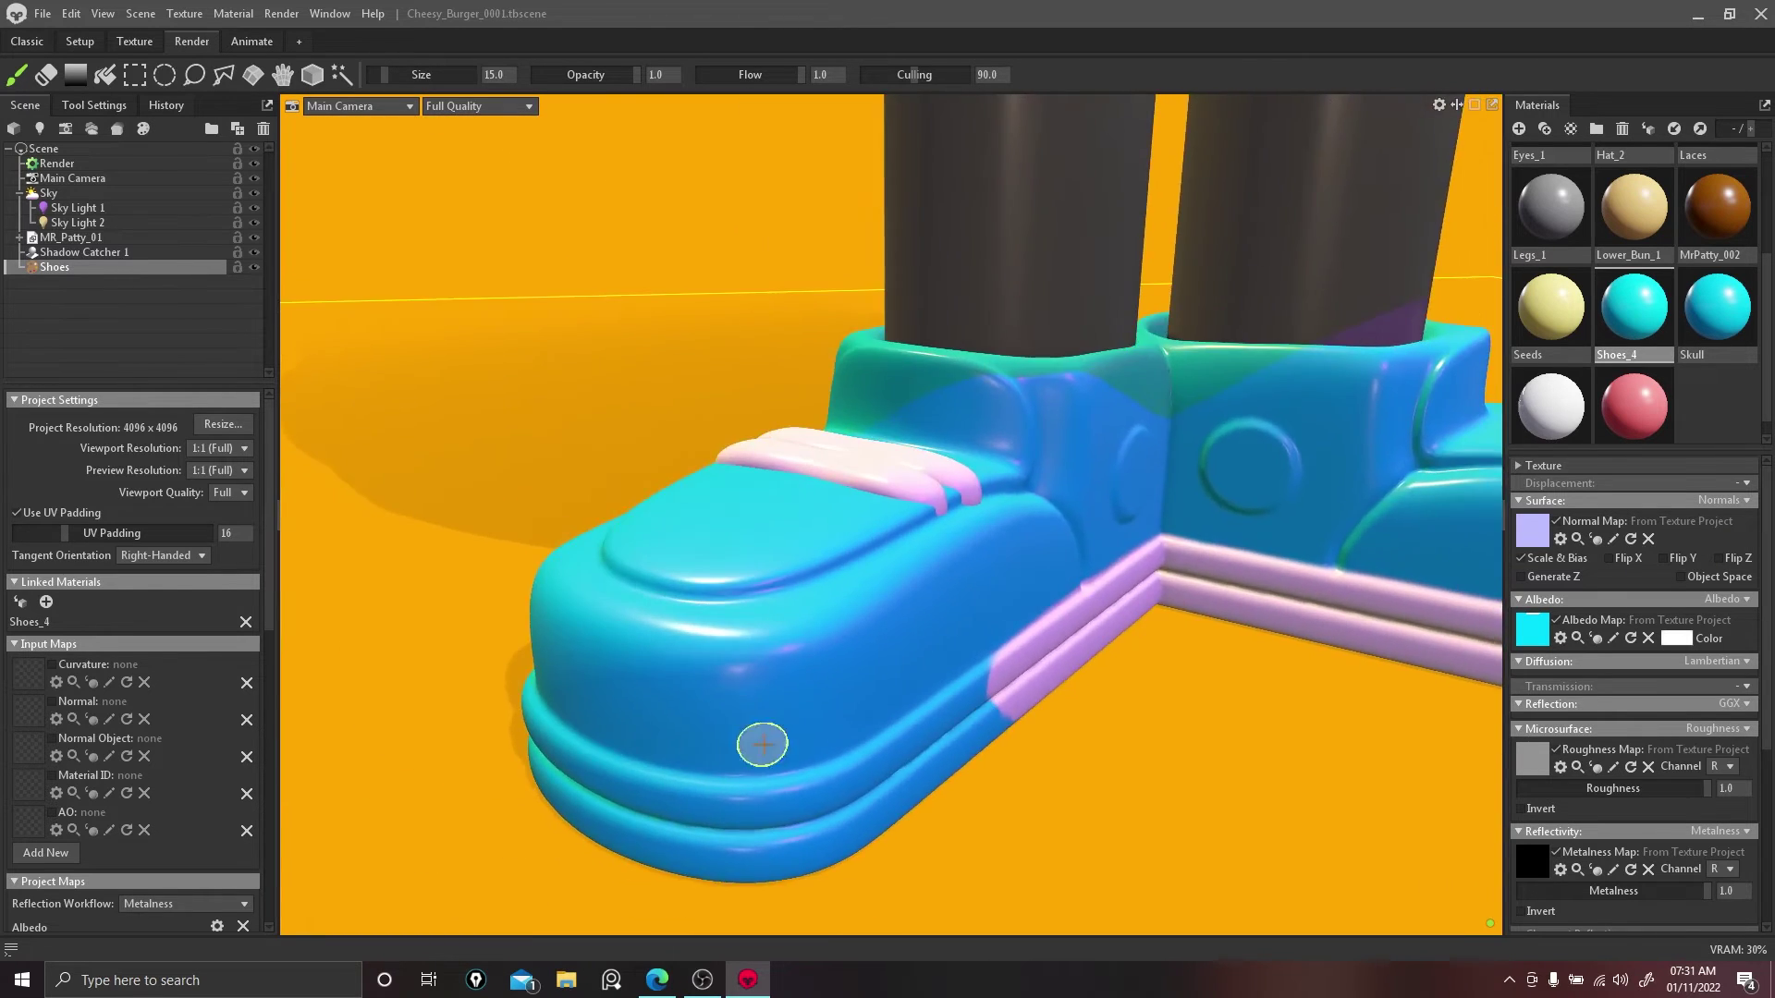
left_click_drag(1022, 813, 921, 737, "alt")
mouse_move(891, 654)
left_mouse_down()
mouse_move(824, 674)
mouse_move(835, 611)
mouse_move(664, 672)
mouse_move(591, 674)
mouse_move(744, 714)
left_mouse_up()
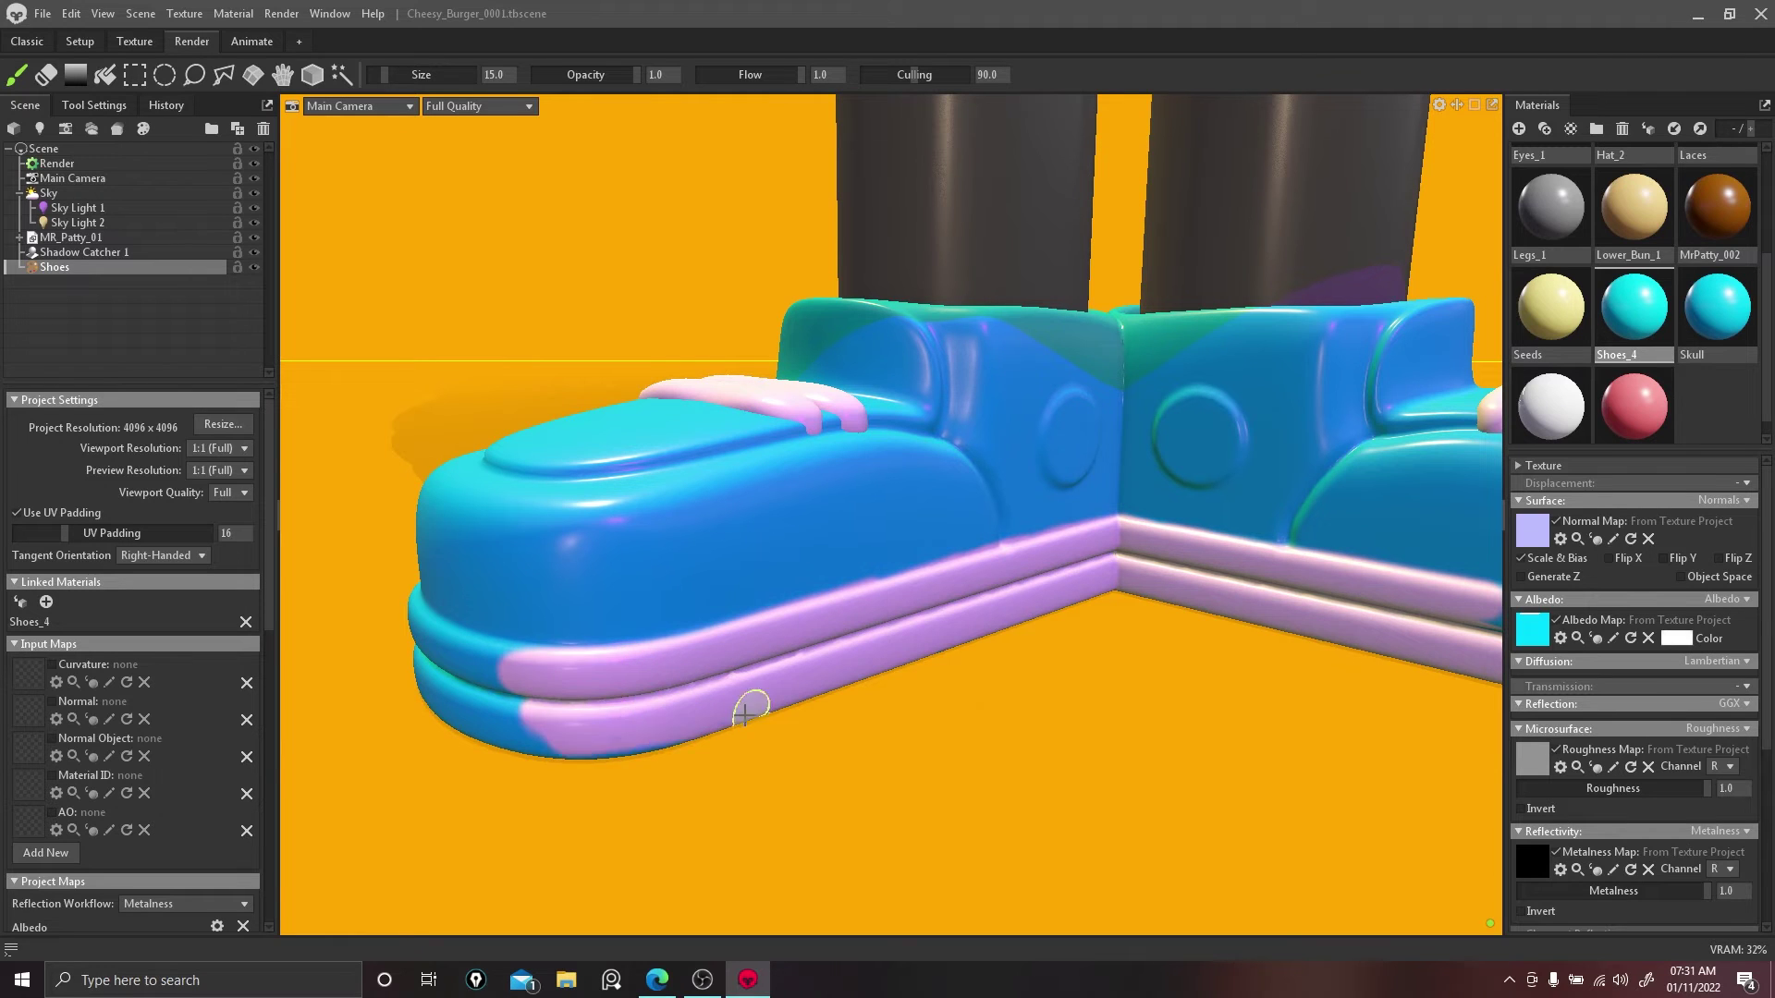
mouse_move(506, 719)
left_mouse_down()
mouse_move(538, 675)
mouse_move(476, 678)
mouse_move(491, 663)
mouse_move(488, 711)
left_mouse_up()
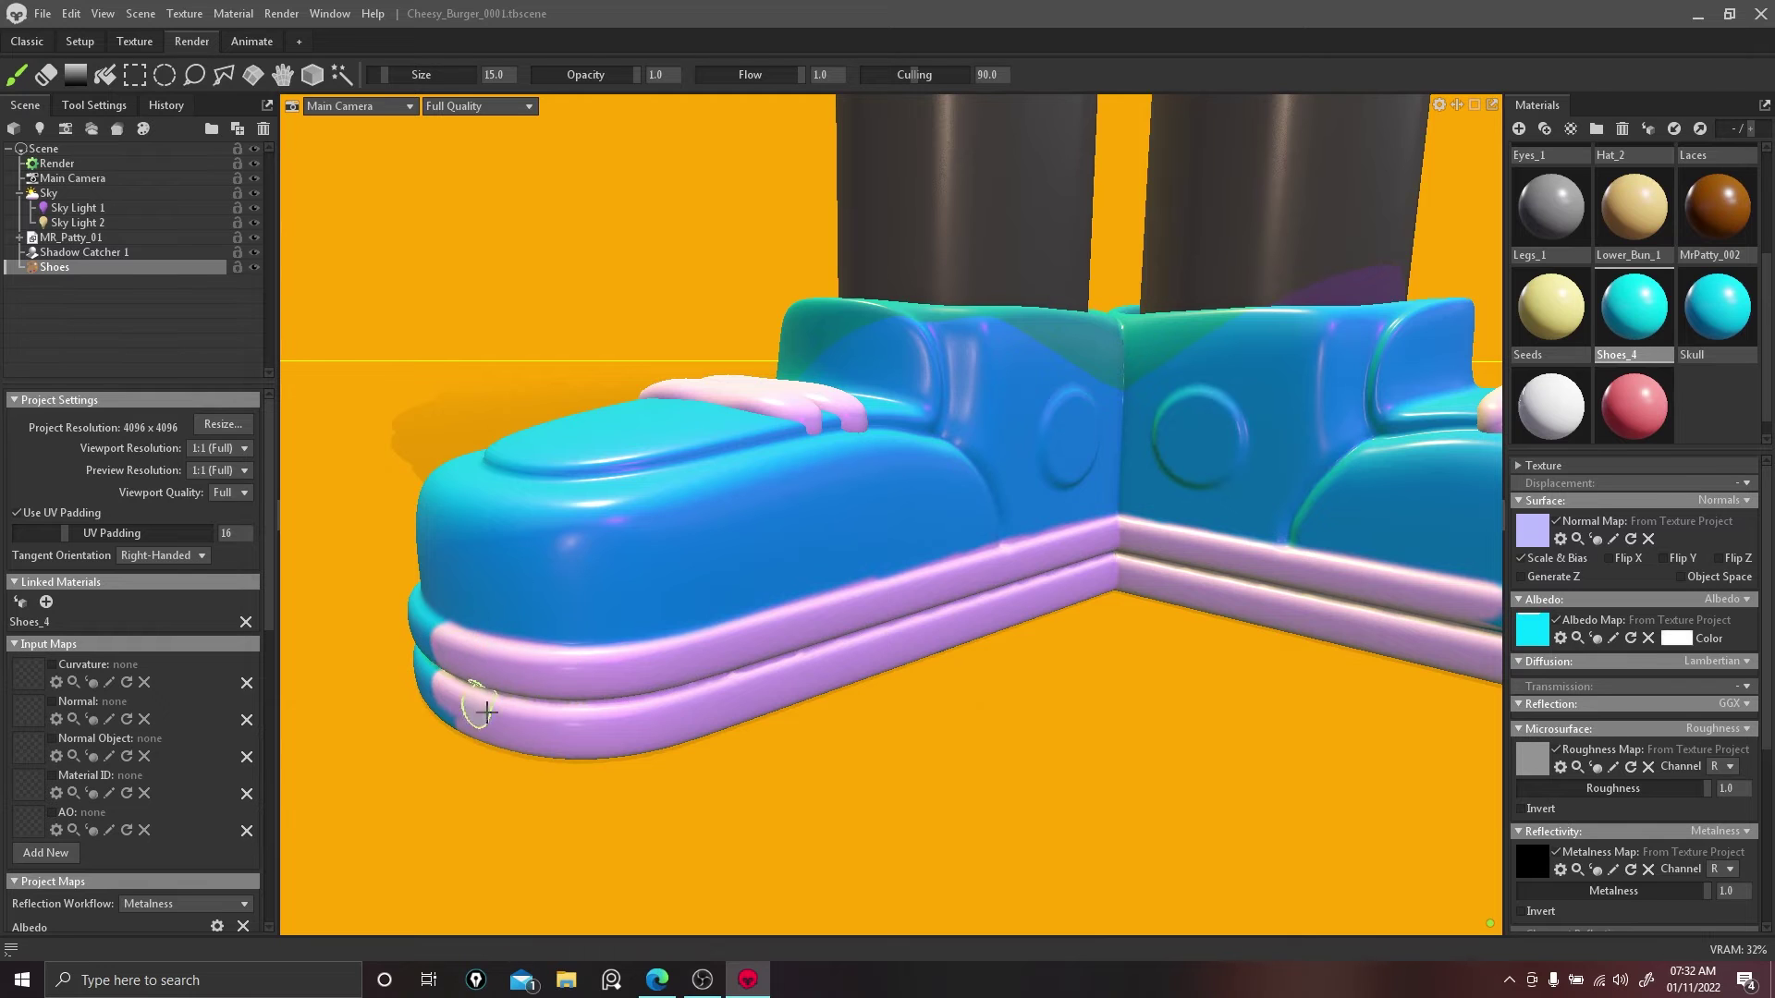
mouse_move(515, 823)
left_mouse_down("alt")
mouse_move(662, 832)
mouse_move(1029, 745)
mouse_move(1073, 715)
mouse_move(915, 686)
left_mouse_up("alt")
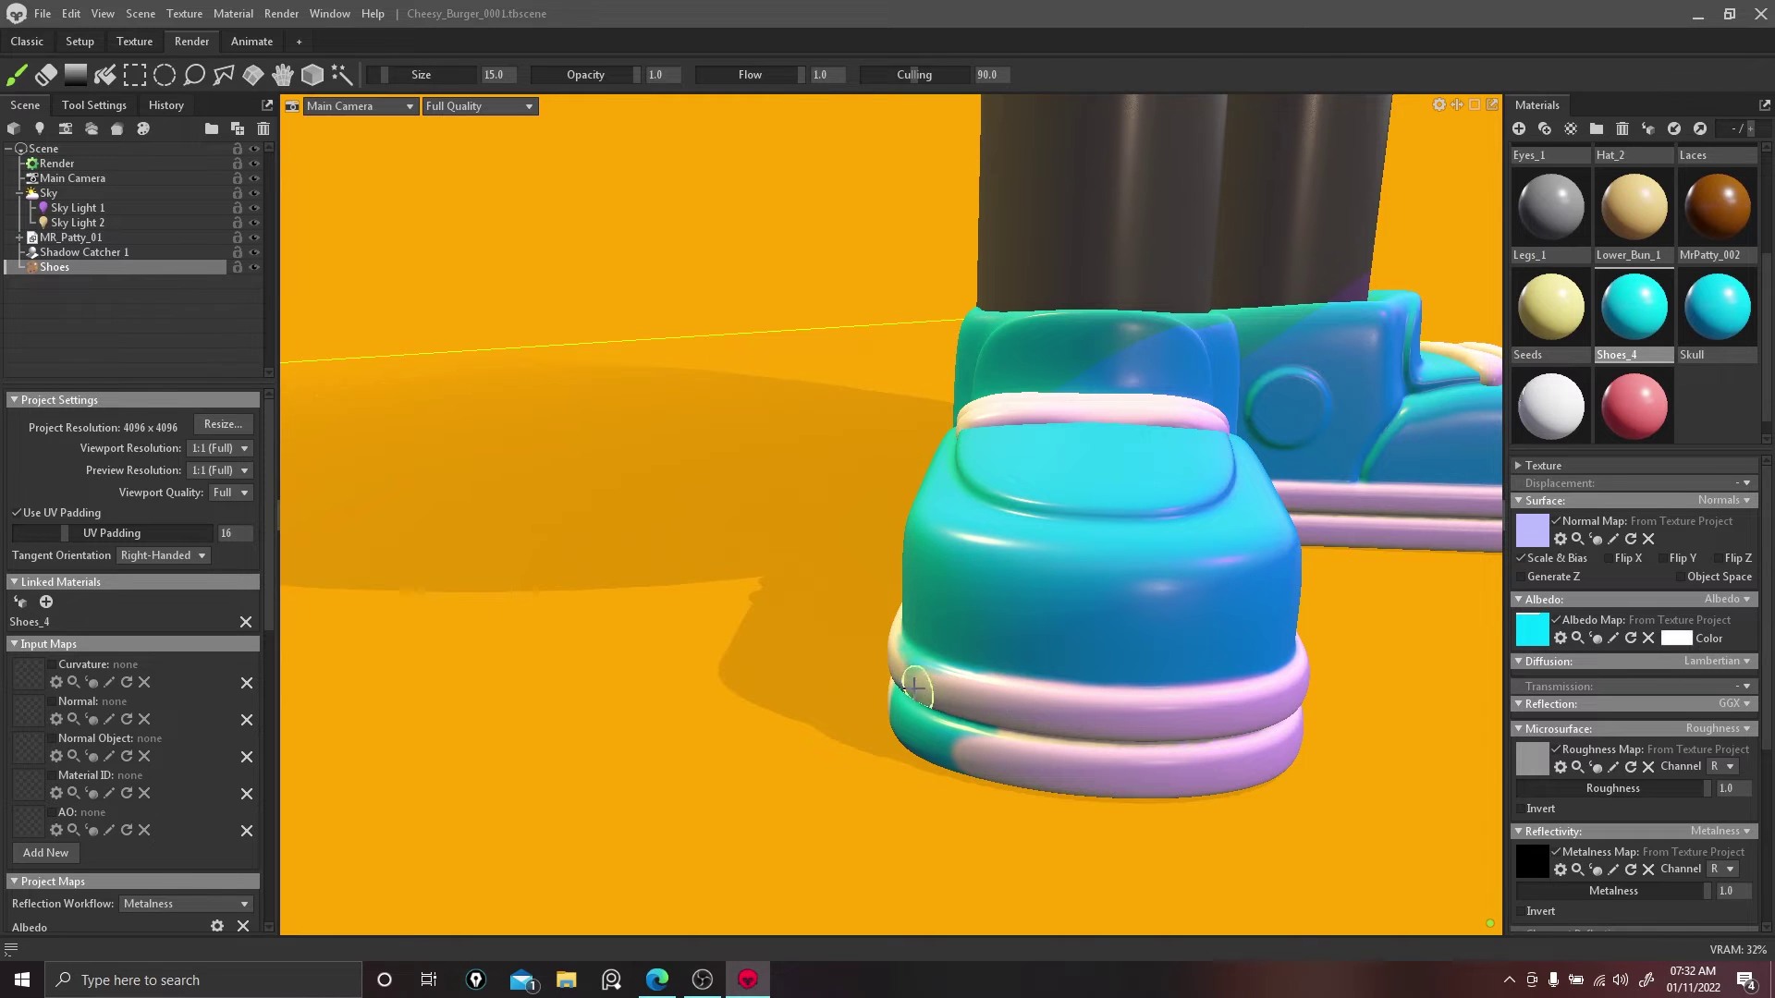
left_click_drag(867, 746, 1205, 714, "alt")
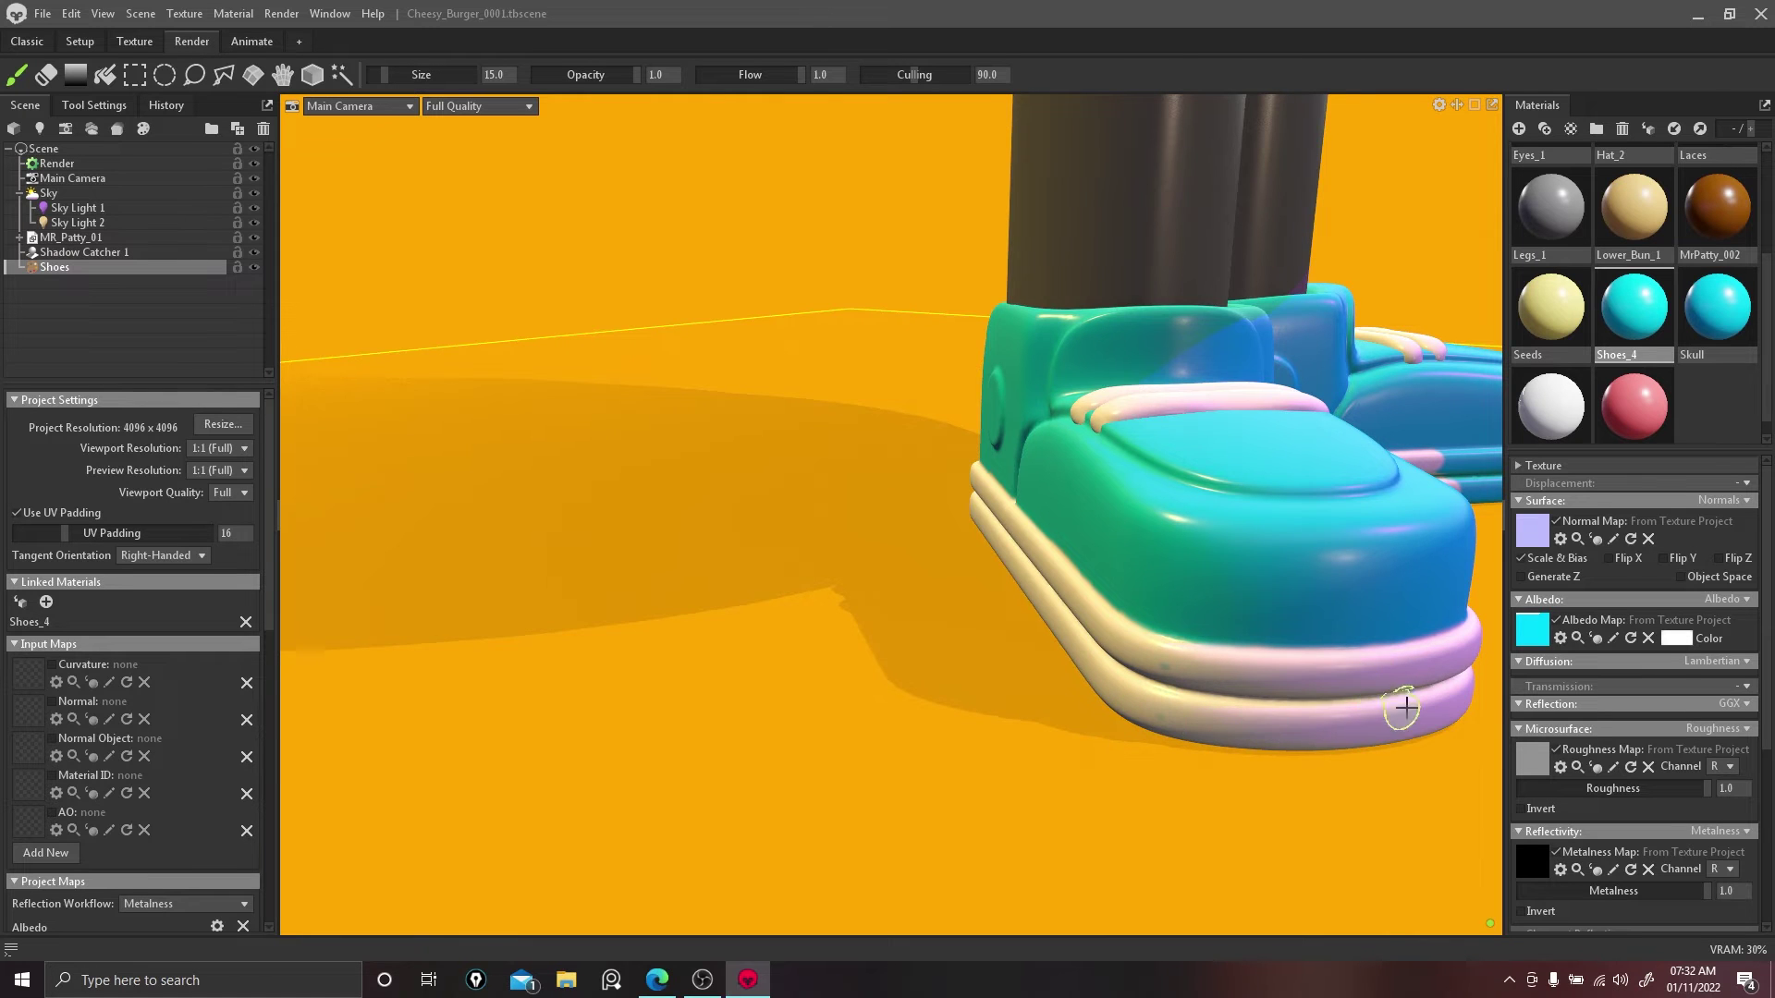
Step: Paint the other shoe's sole bands white along its outer side and around the toe
left_click_drag(1405, 706, 1005, 651, "alt")
mouse_move(806, 604)
left_mouse_down()
mouse_move(713, 614)
mouse_move(824, 555)
mouse_move(555, 681)
mouse_move(647, 623)
mouse_move(653, 673)
mouse_move(636, 698)
left_mouse_up()
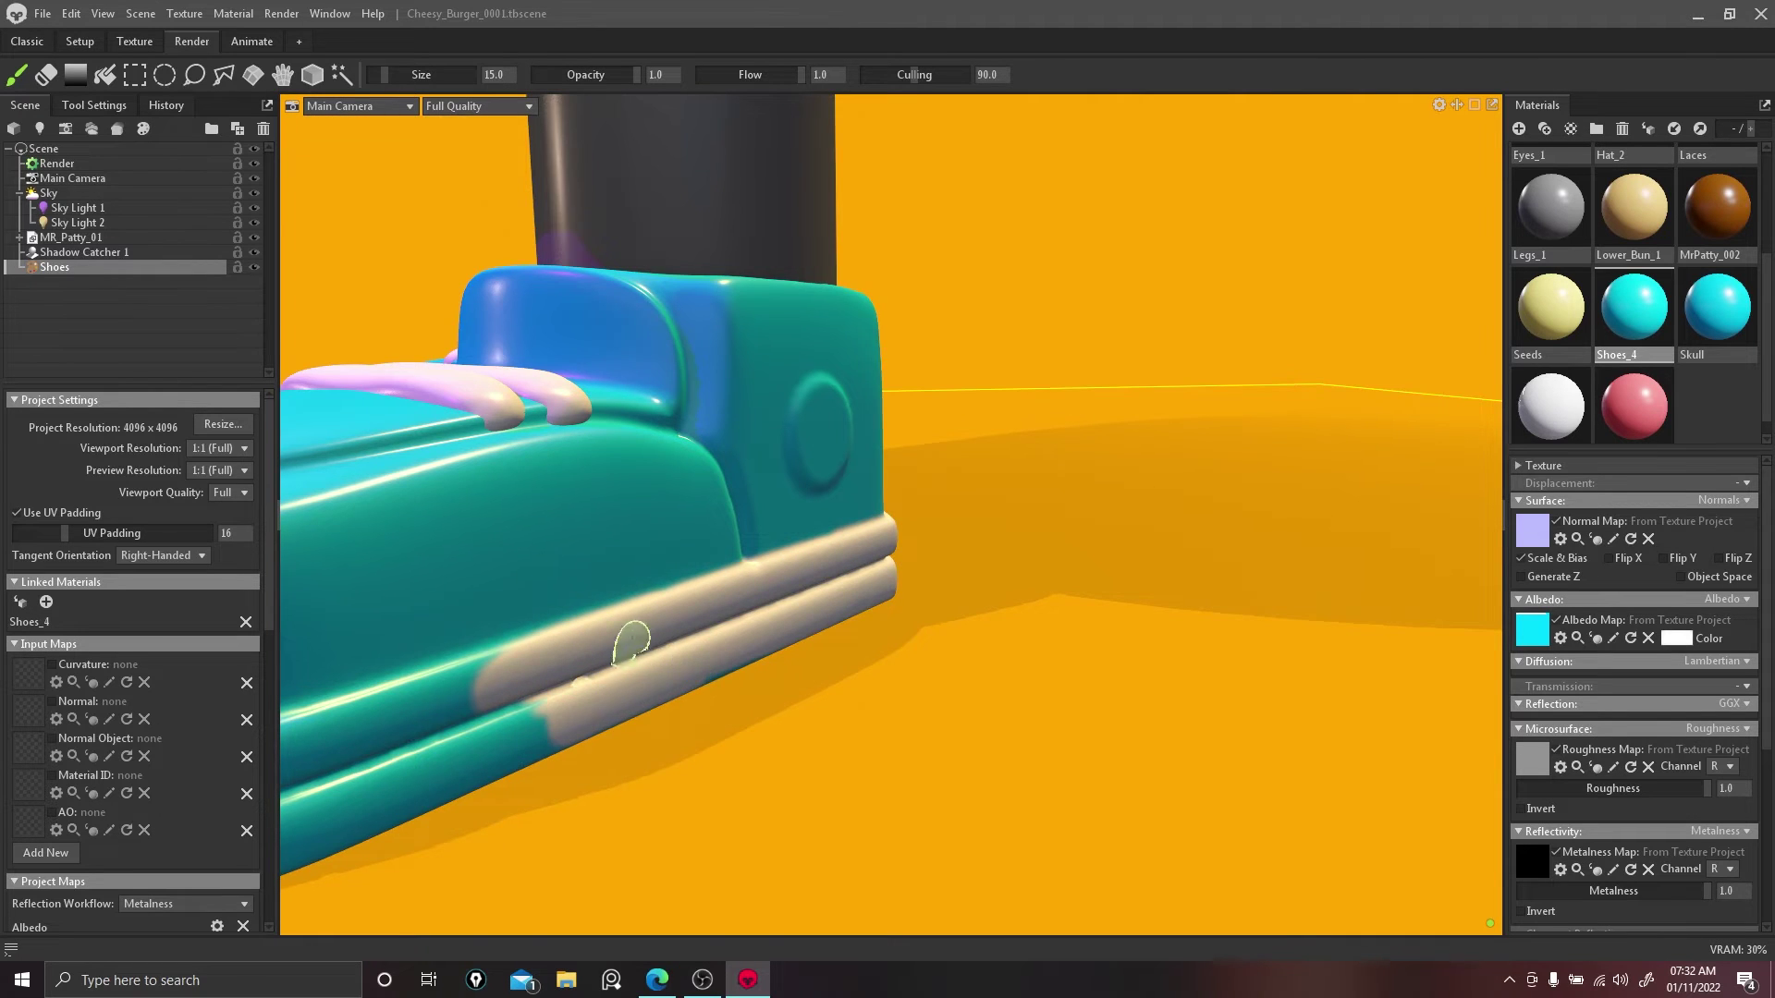
scroll(763, 675, "down", 5)
left_click_drag(762, 675, 558, 708, "alt")
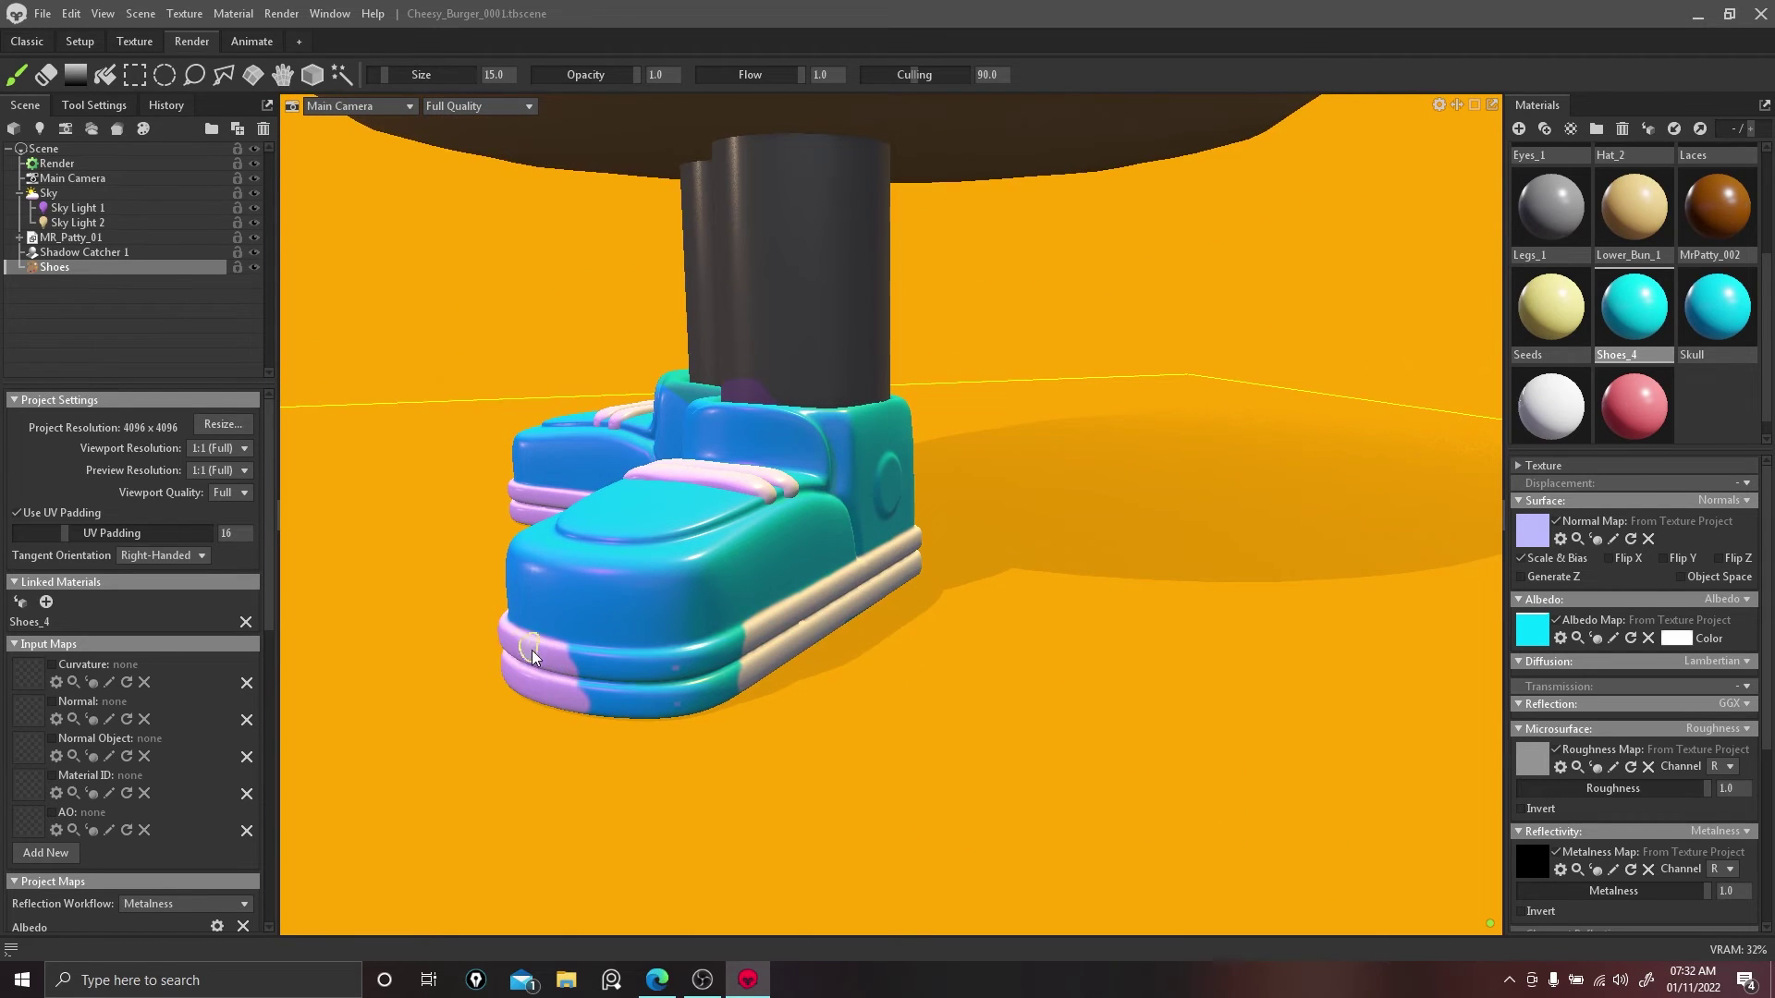
left_click_drag(618, 667, 718, 654)
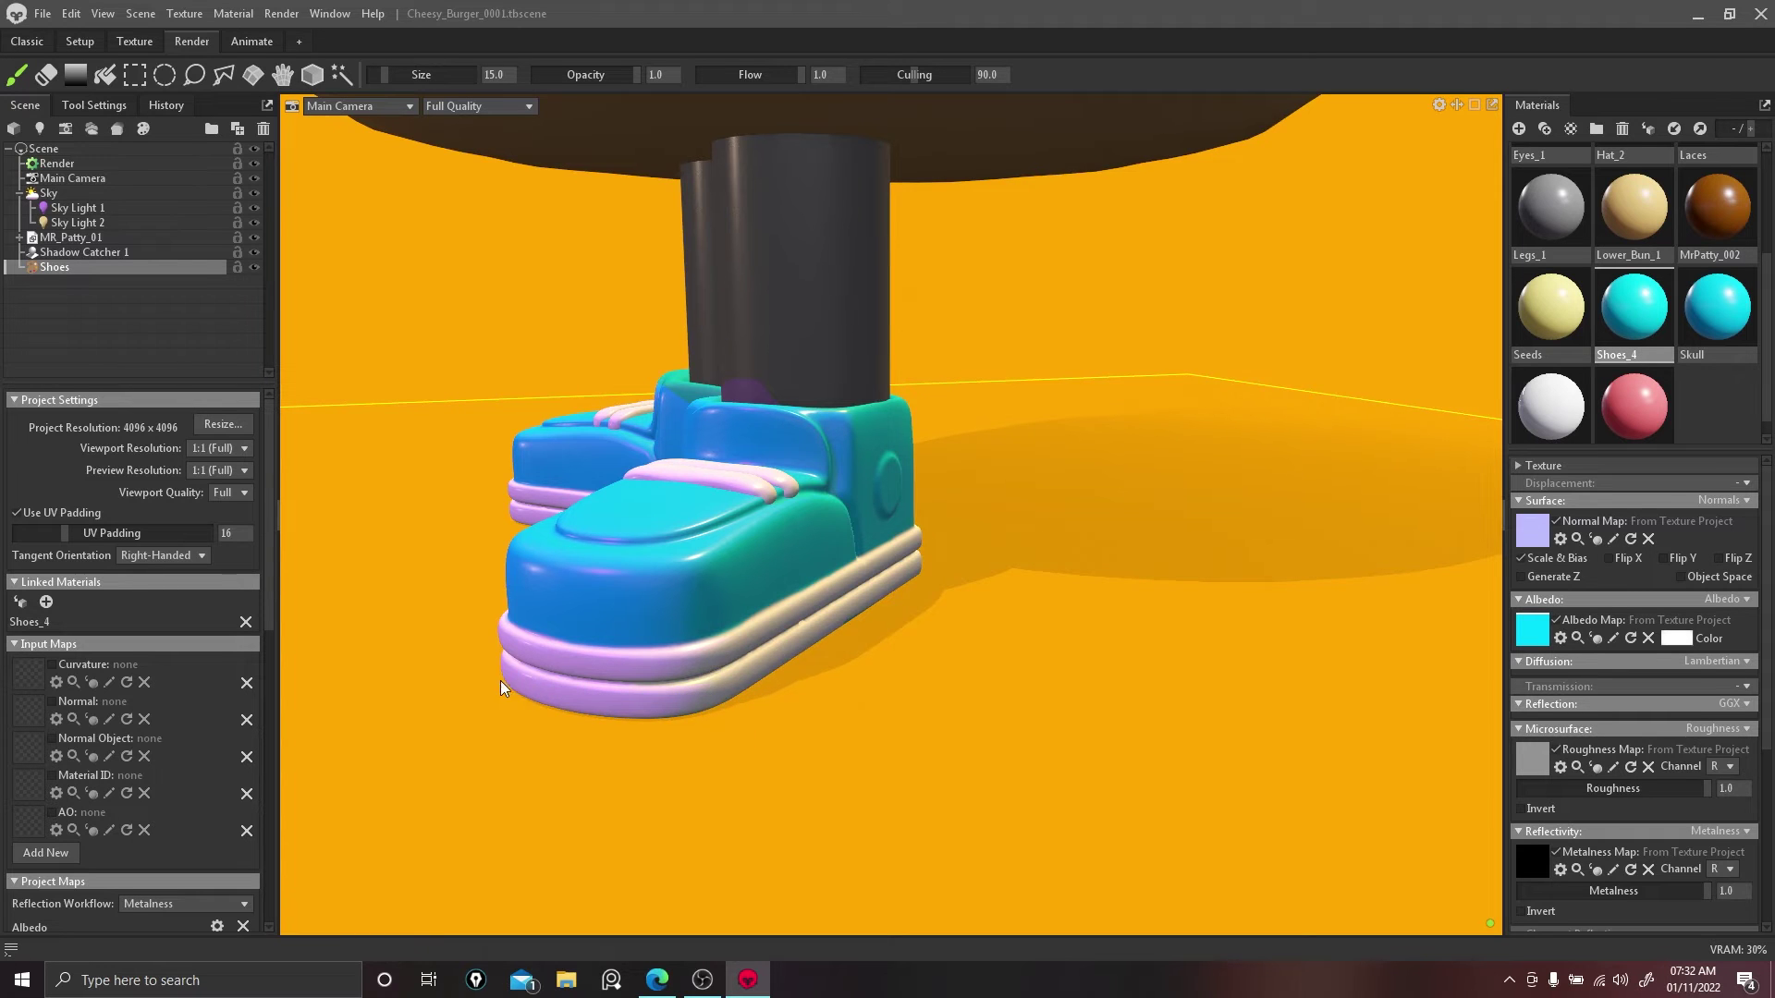
Step: Try painting the round ankle badges on the inner sides of both shoes white
left_click_drag(501, 680, 739, 712, "alt")
scroll(1070, 623, "up", 10)
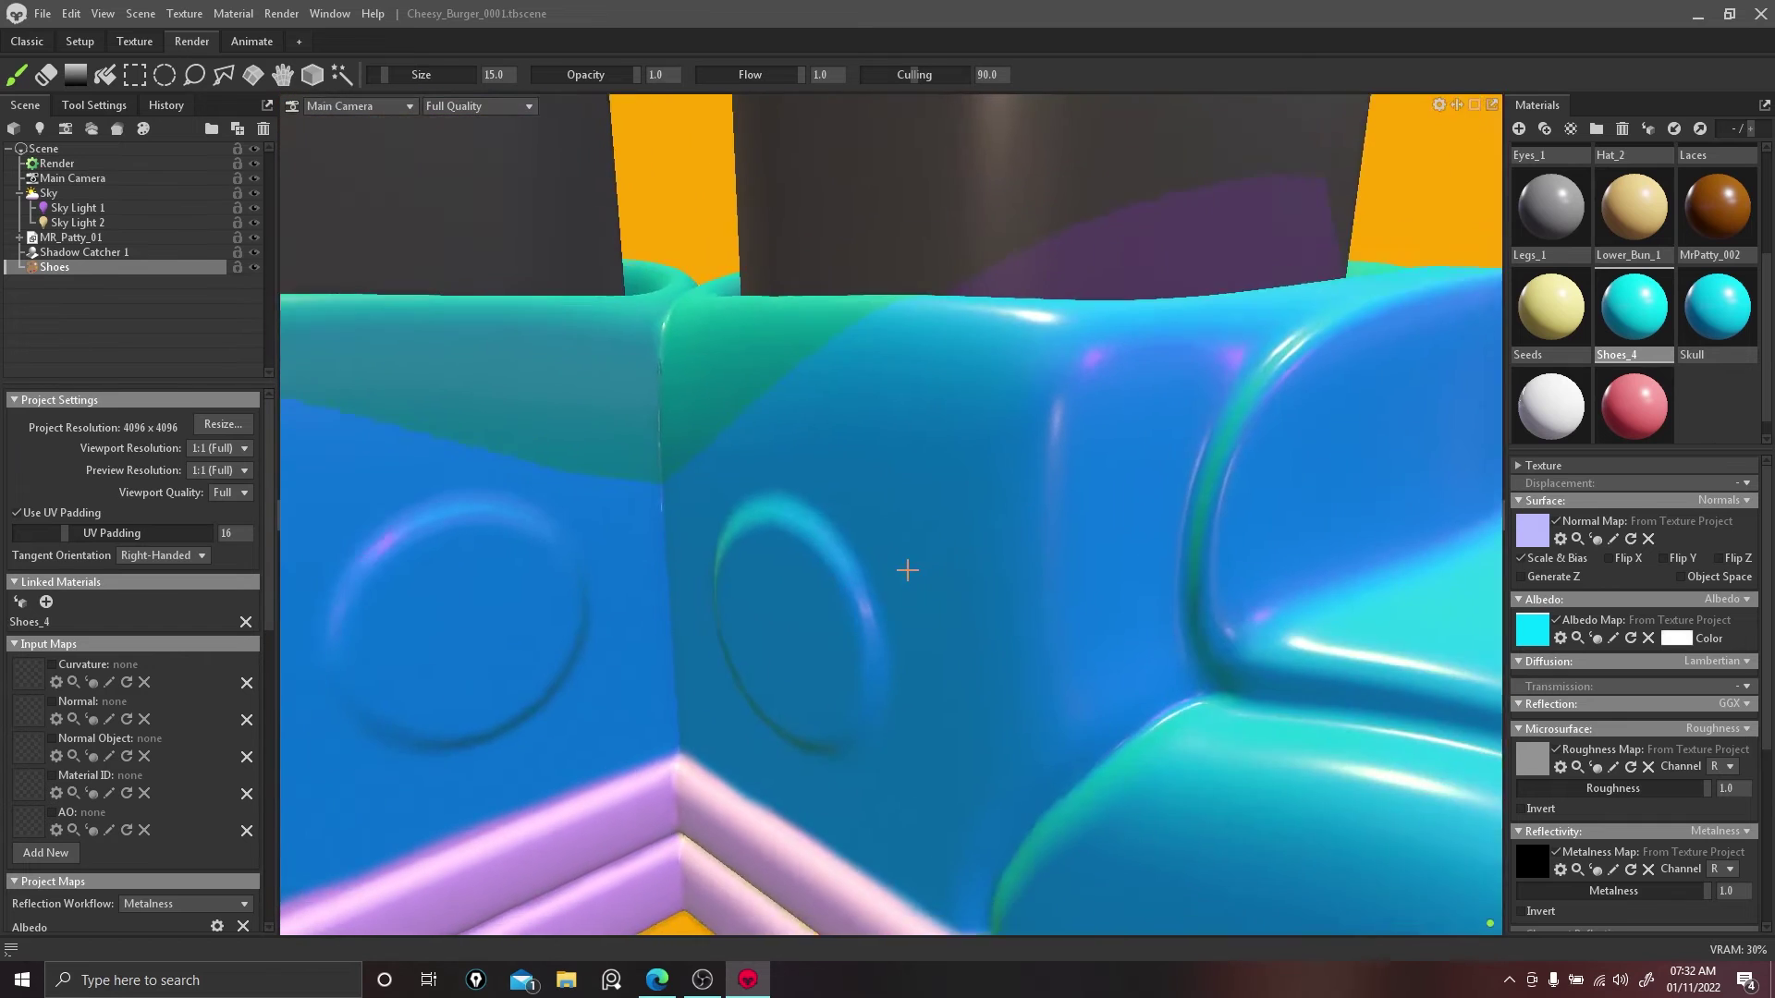
mouse_move(907, 570)
left_mouse_down("alt")
mouse_move(701, 495)
mouse_move(678, 463)
mouse_move(632, 551)
mouse_move(664, 608)
mouse_move(729, 615)
mouse_move(749, 586)
mouse_move(772, 535)
mouse_move(700, 490)
mouse_move(741, 475)
mouse_move(757, 582)
mouse_move(737, 468)
left_mouse_up("alt")
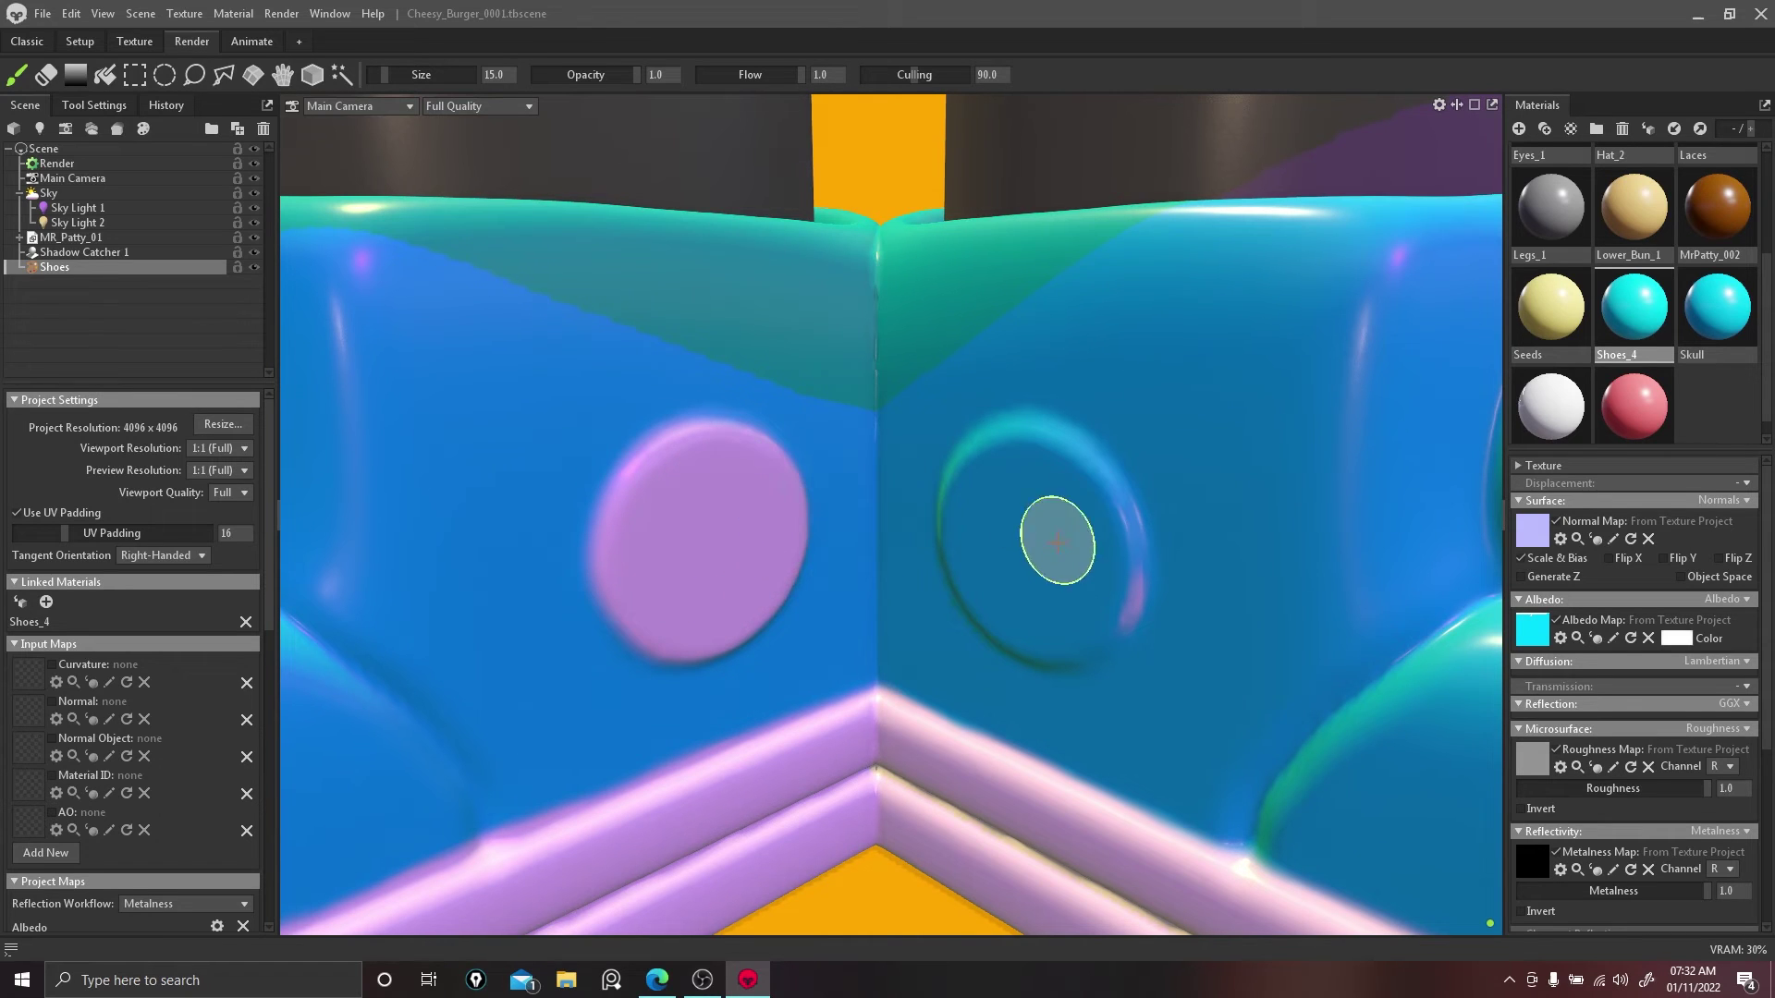
mouse_move(1057, 542)
left_mouse_down()
mouse_move(1053, 606)
mouse_move(1067, 488)
mouse_move(971, 475)
mouse_move(959, 535)
mouse_move(1014, 622)
mouse_move(996, 574)
mouse_move(1051, 552)
mouse_move(1008, 519)
left_mouse_up()
scroll(924, 560, "down", 8)
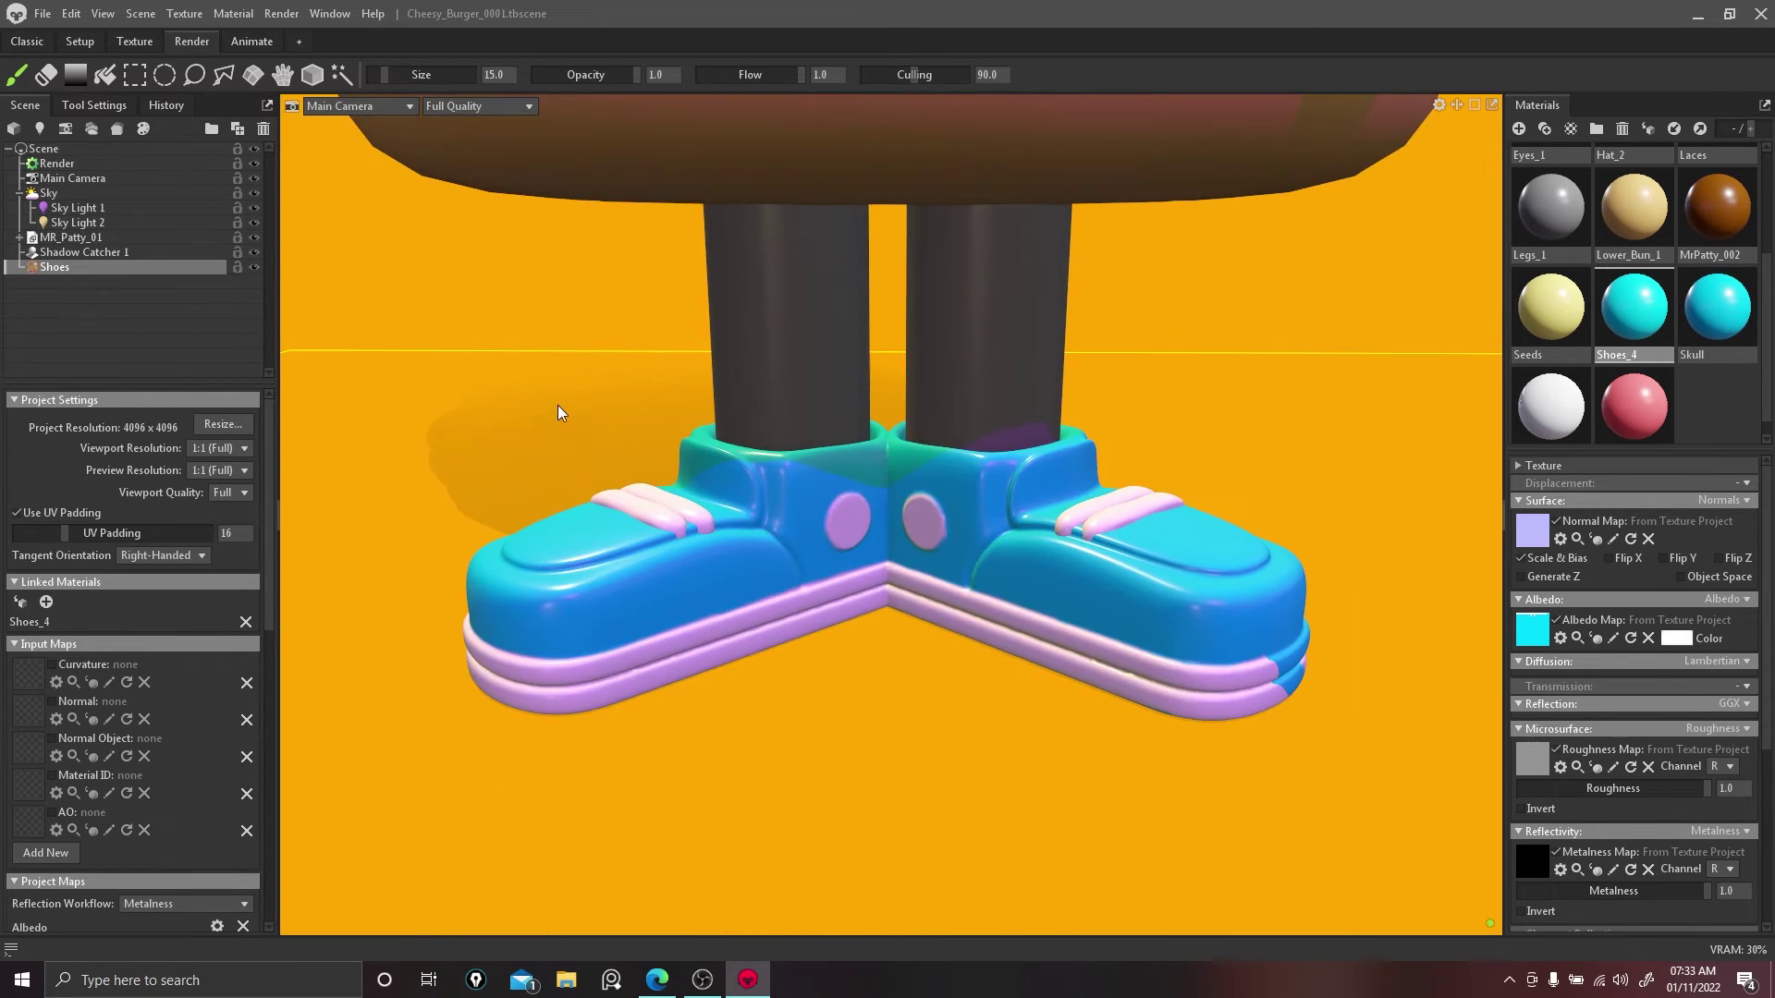
Step: Undo the white paint on the round ankle badges of both shoes
left_click_drag(558, 404, 980, 402, "alt")
scroll(1267, 380, "up", 5)
left_click_drag(879, 666, 945, 536, "alt")
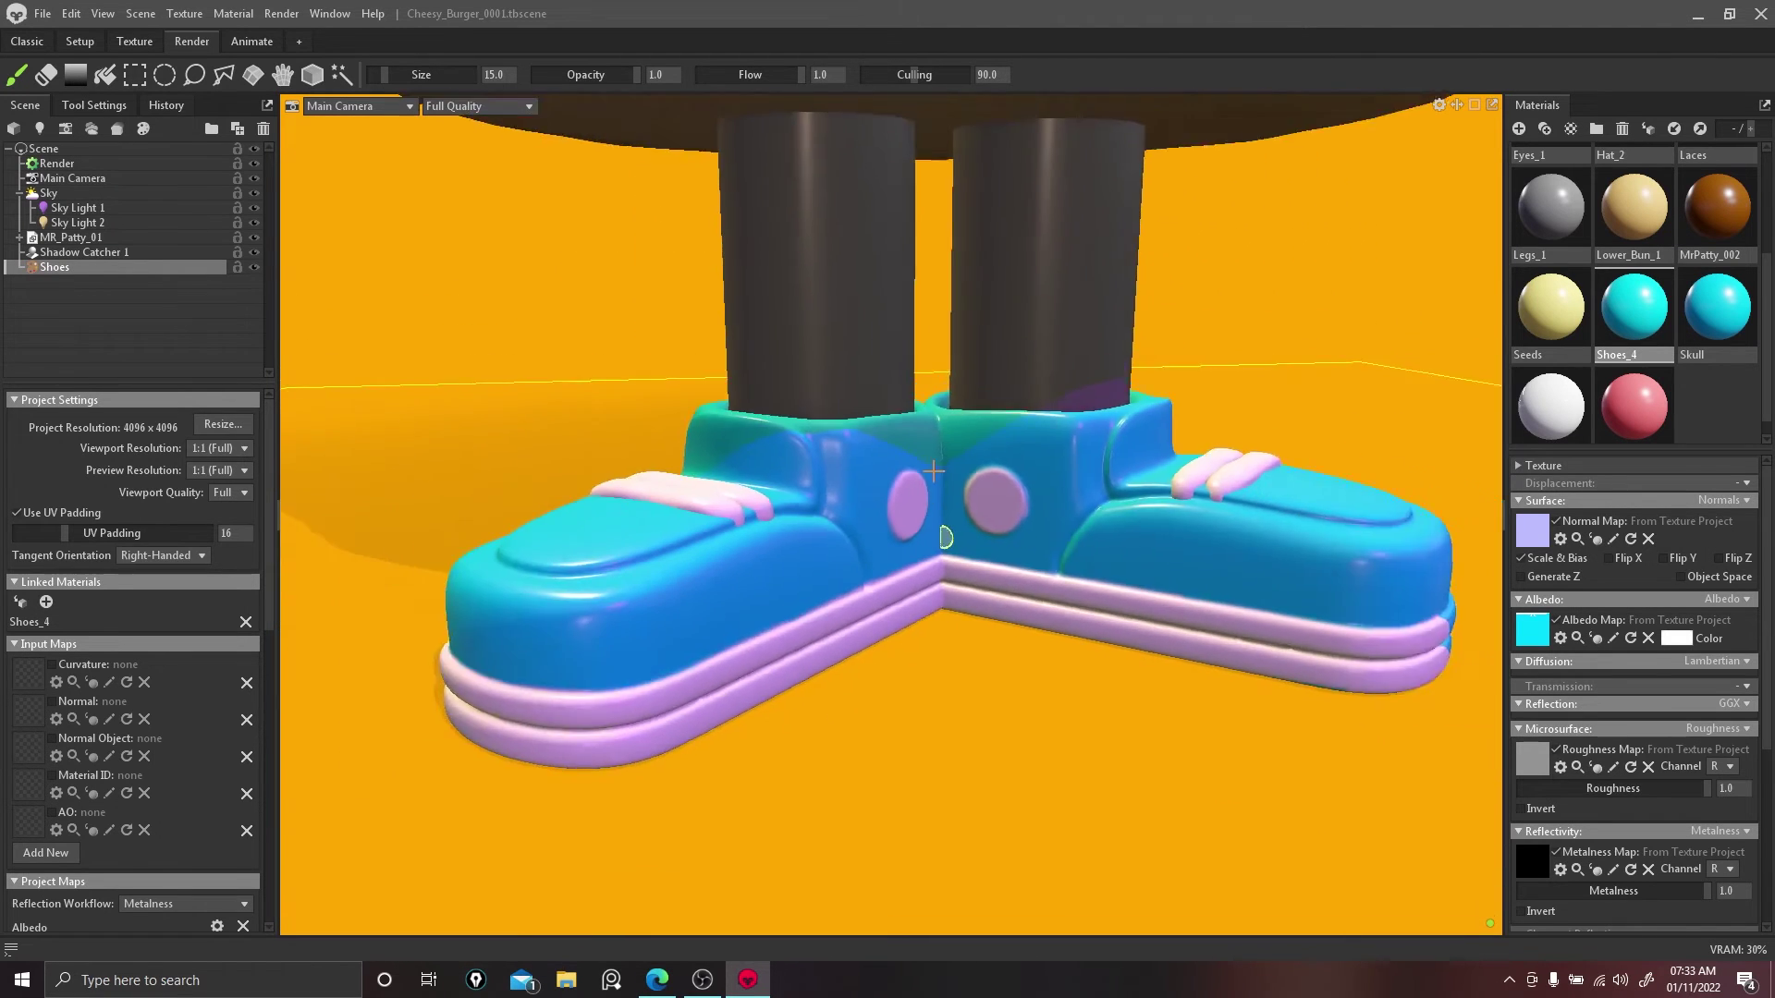
scroll(952, 541, "up", 3)
scroll(964, 555, "down", 3)
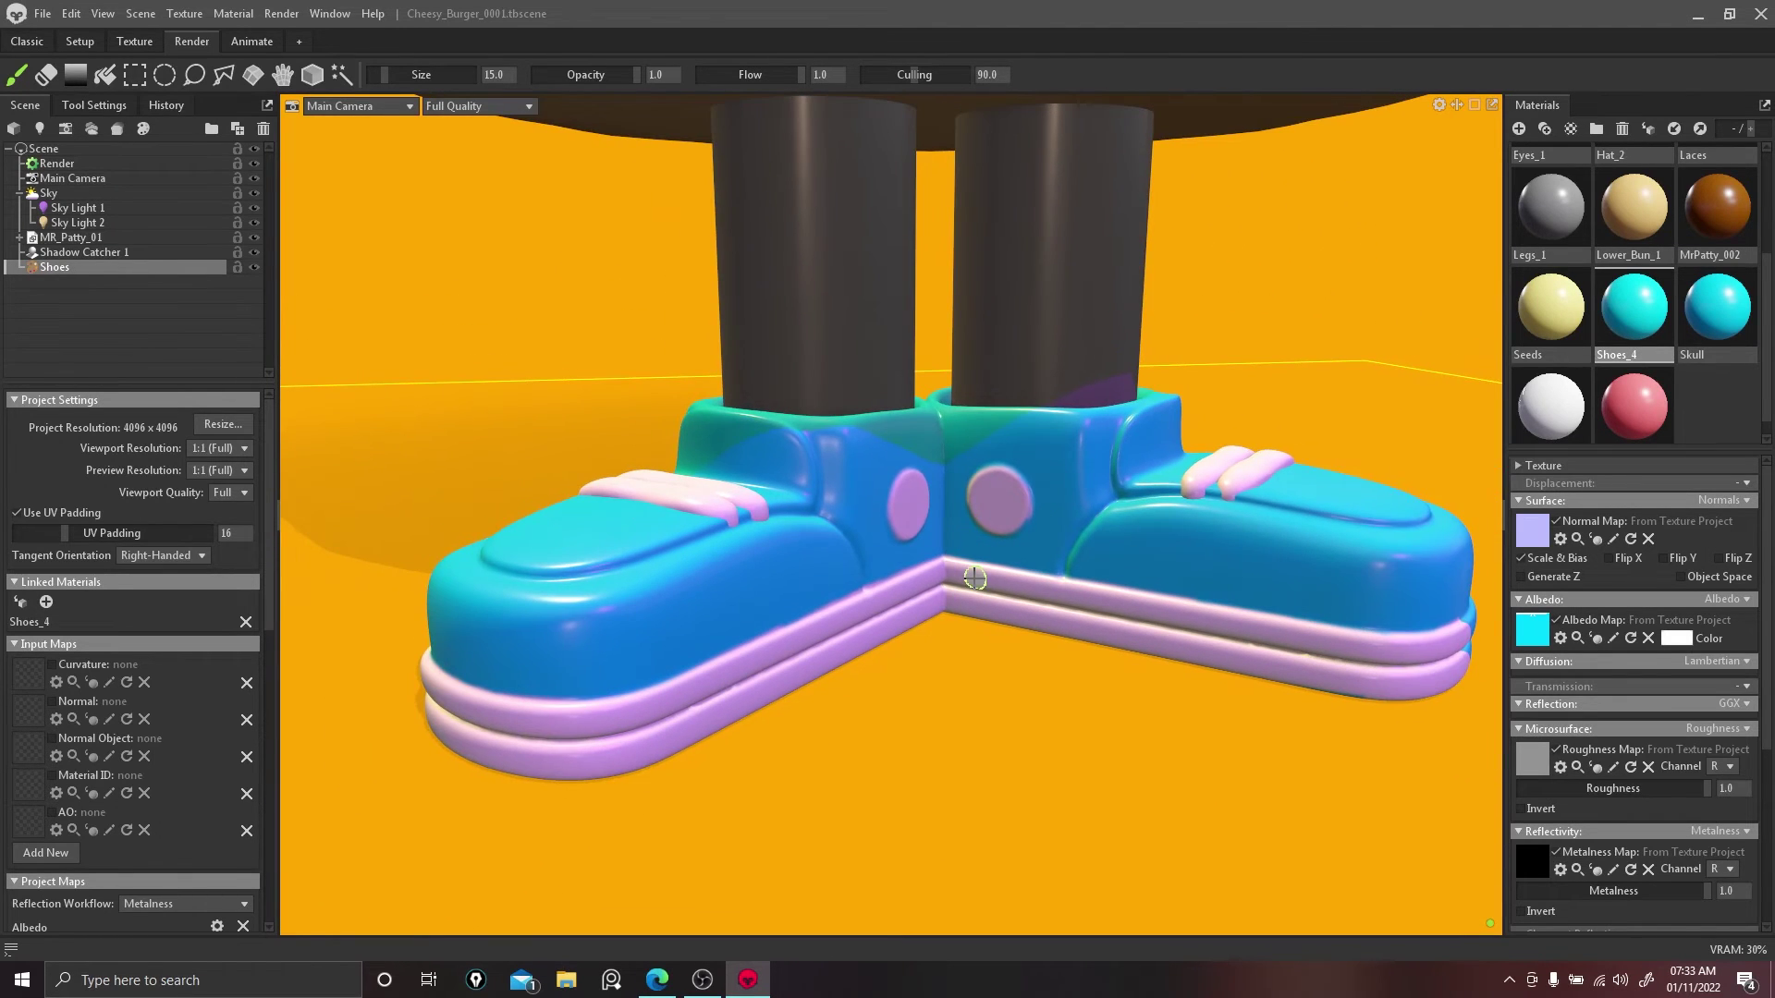
key("ctrl+z")
key("ctrl+z")
scroll(1078, 634, "down", 2)
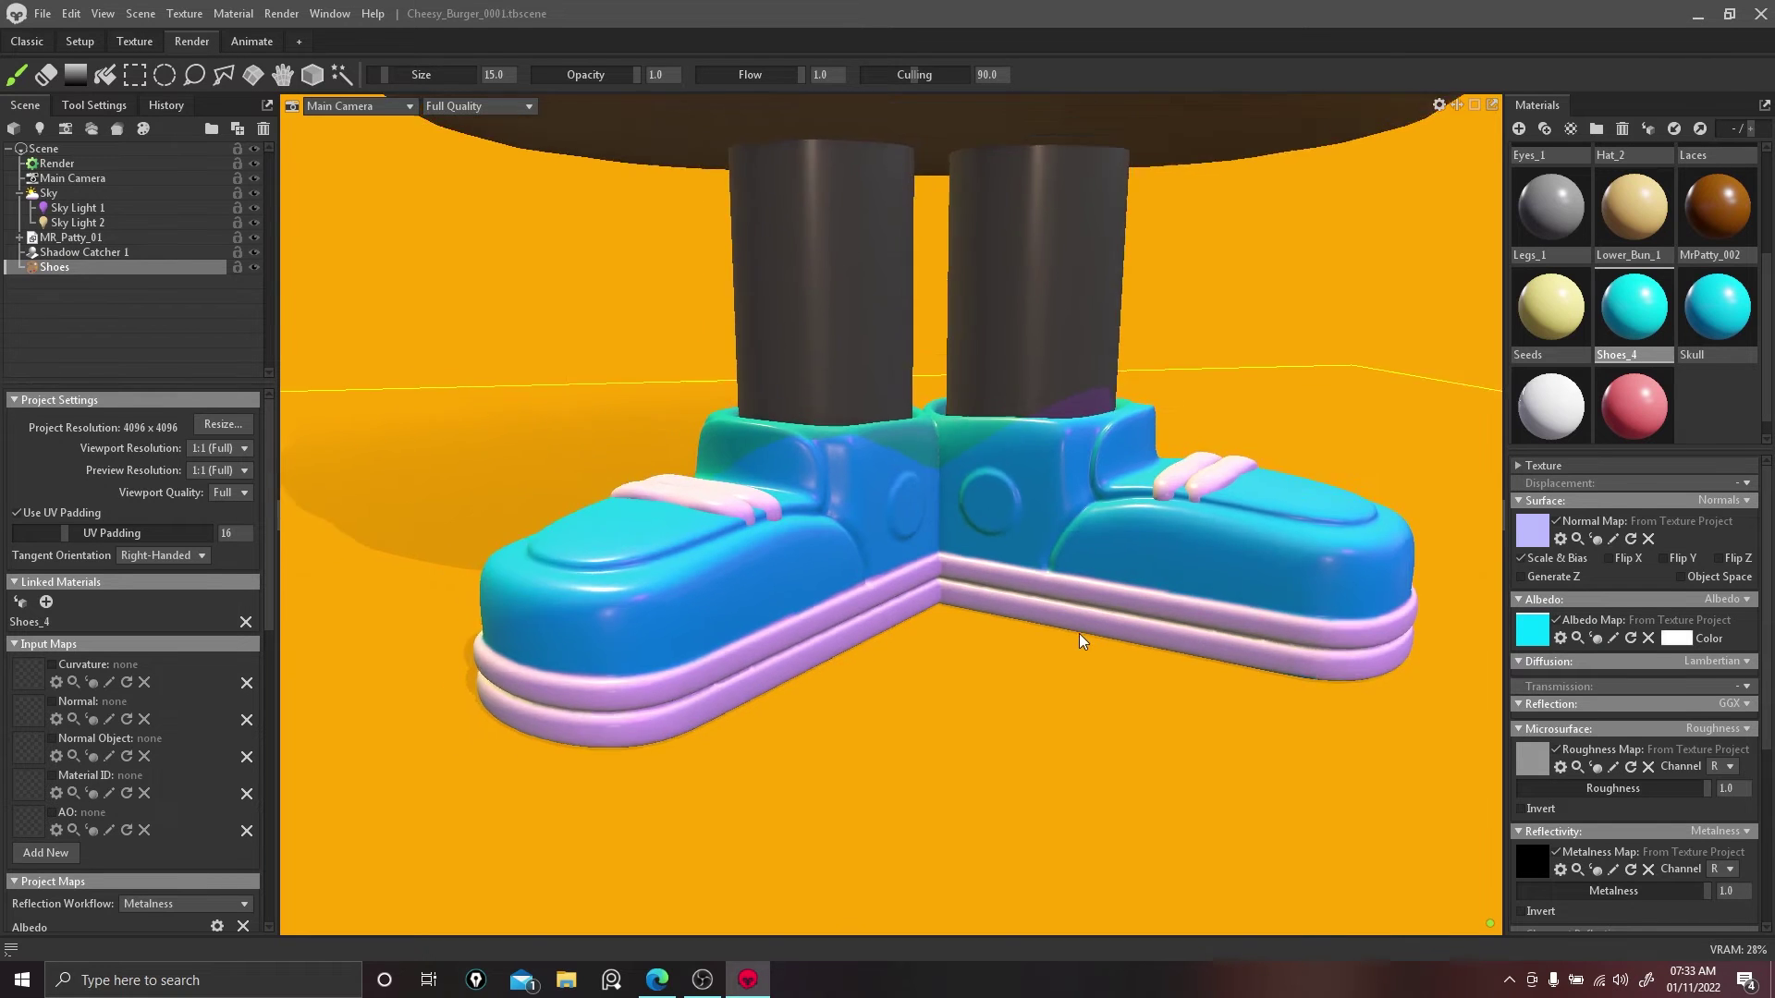
Step: Rotate the sky lighting slightly around the whole character to shift its shadow and highlights
scroll(1079, 634, "down", 8)
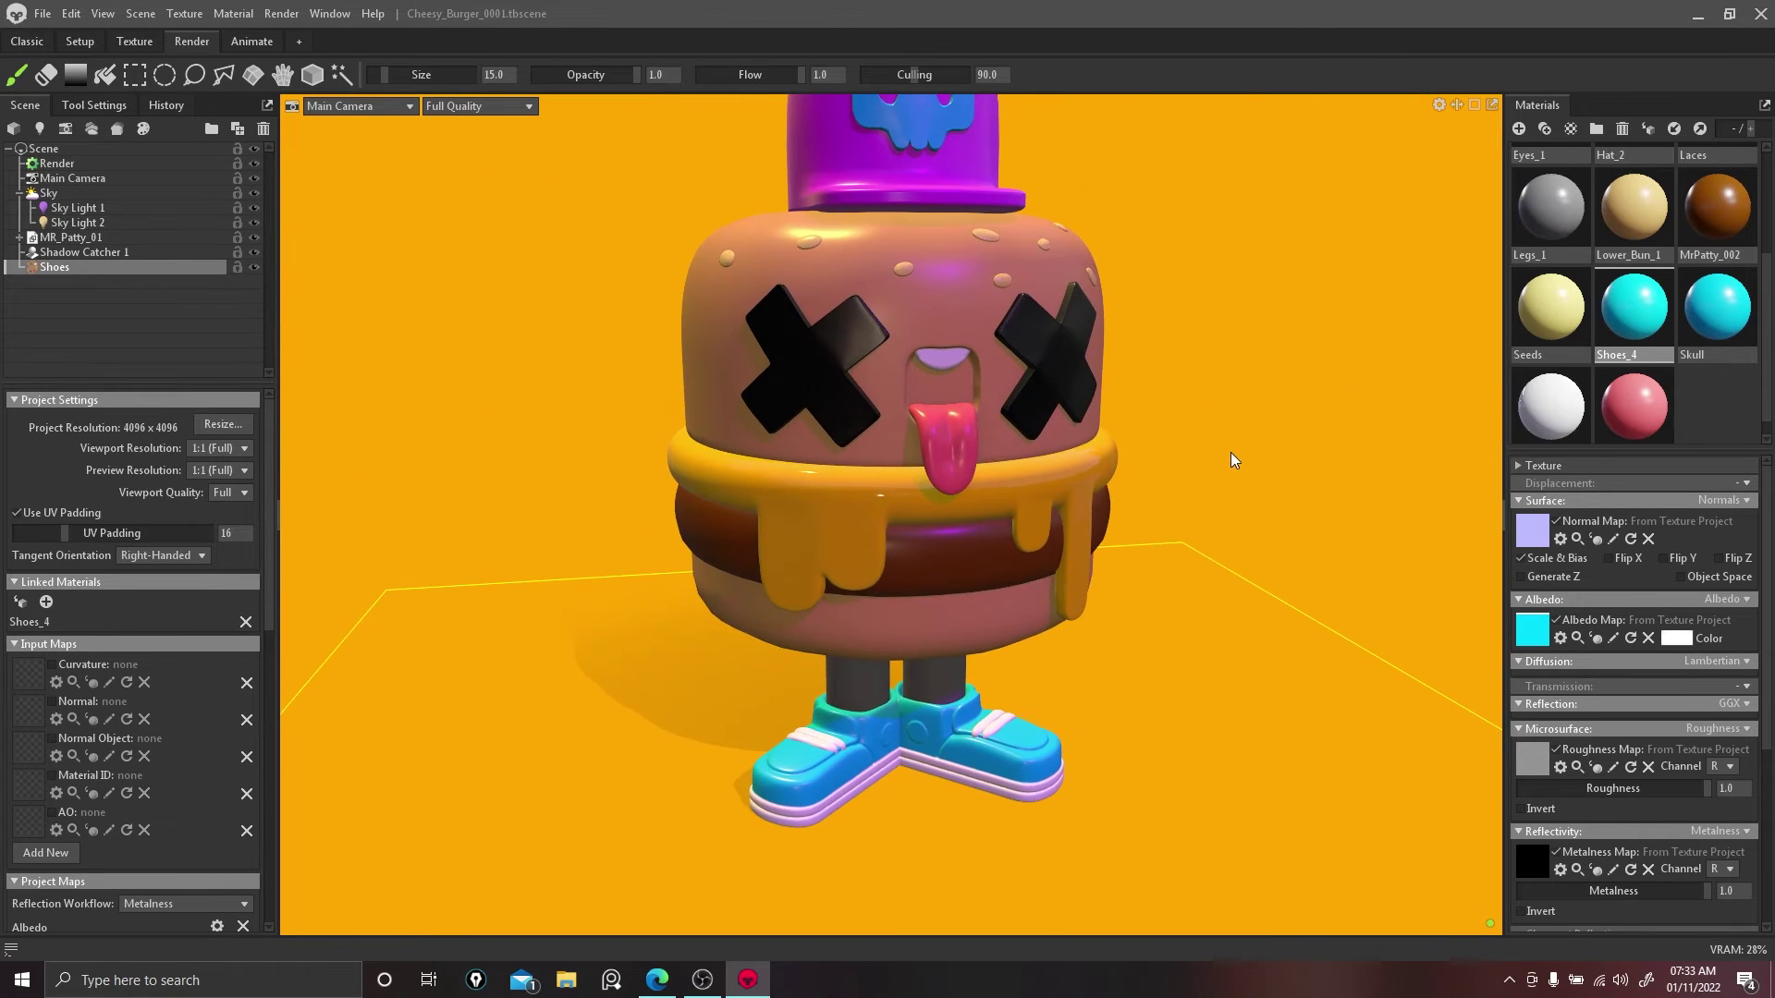
scroll(1229, 452, "down", 5)
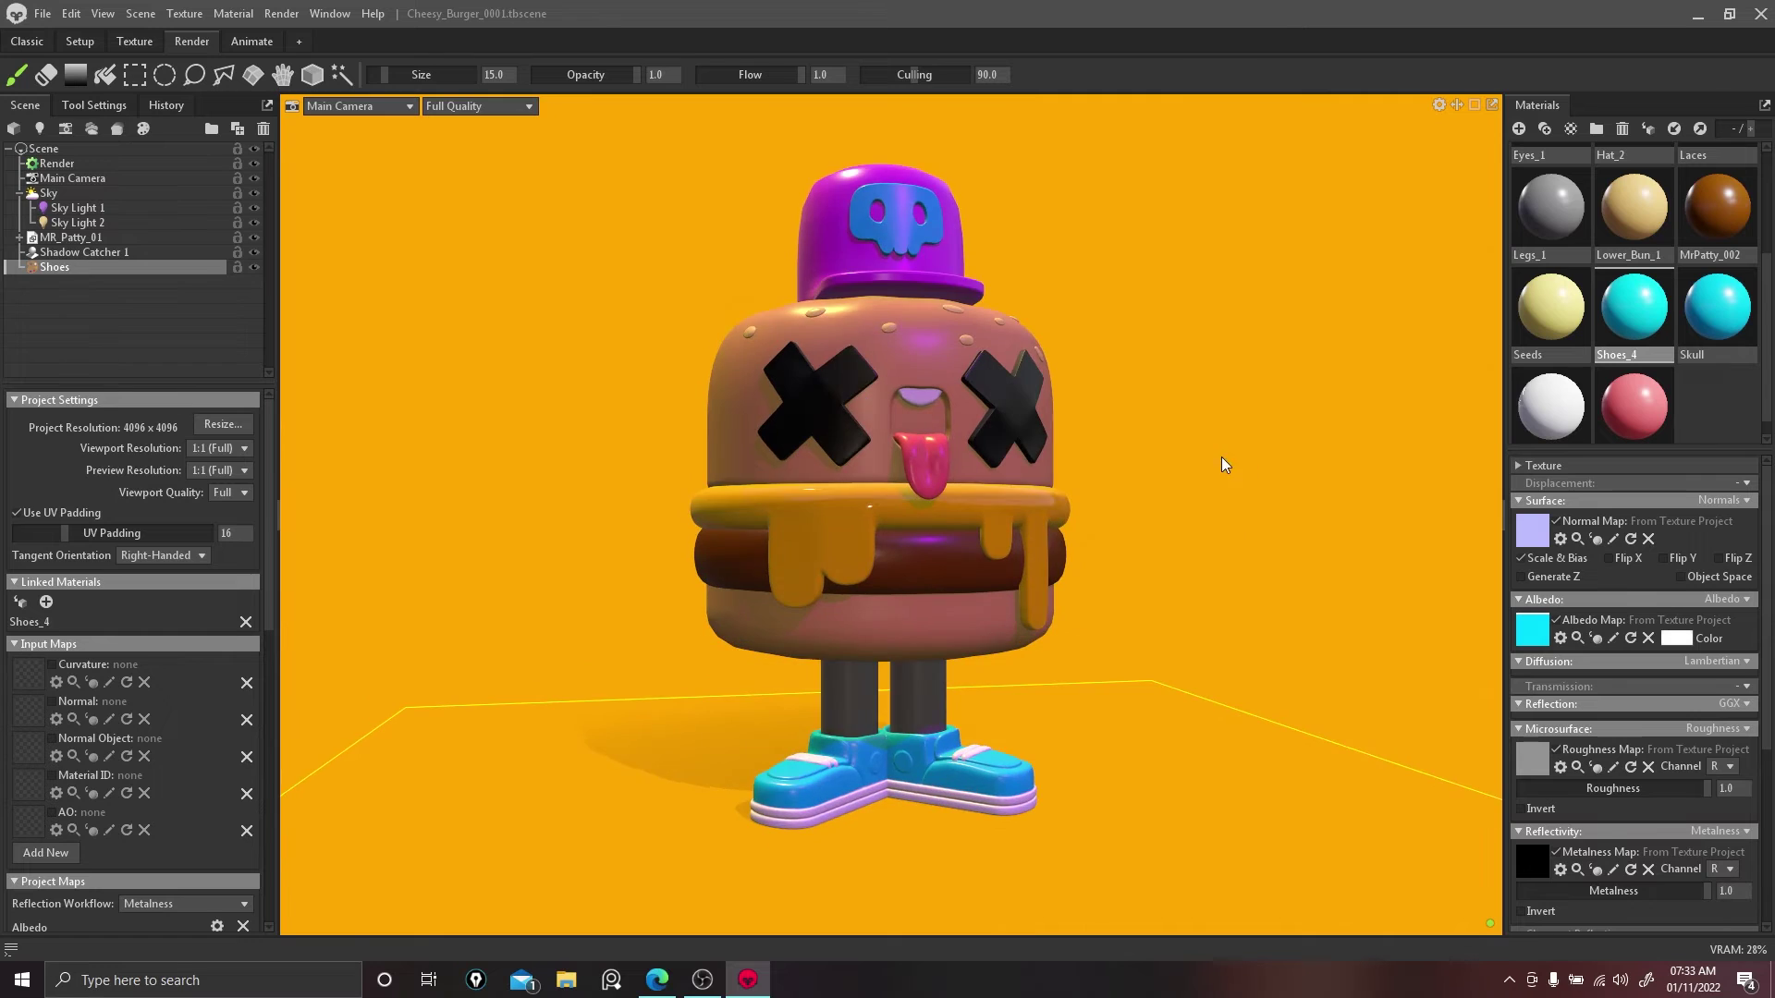
mouse_move(1222, 456)
left_mouse_down("shift")
mouse_move(1144, 468)
mouse_move(1189, 456)
left_mouse_up("shift")
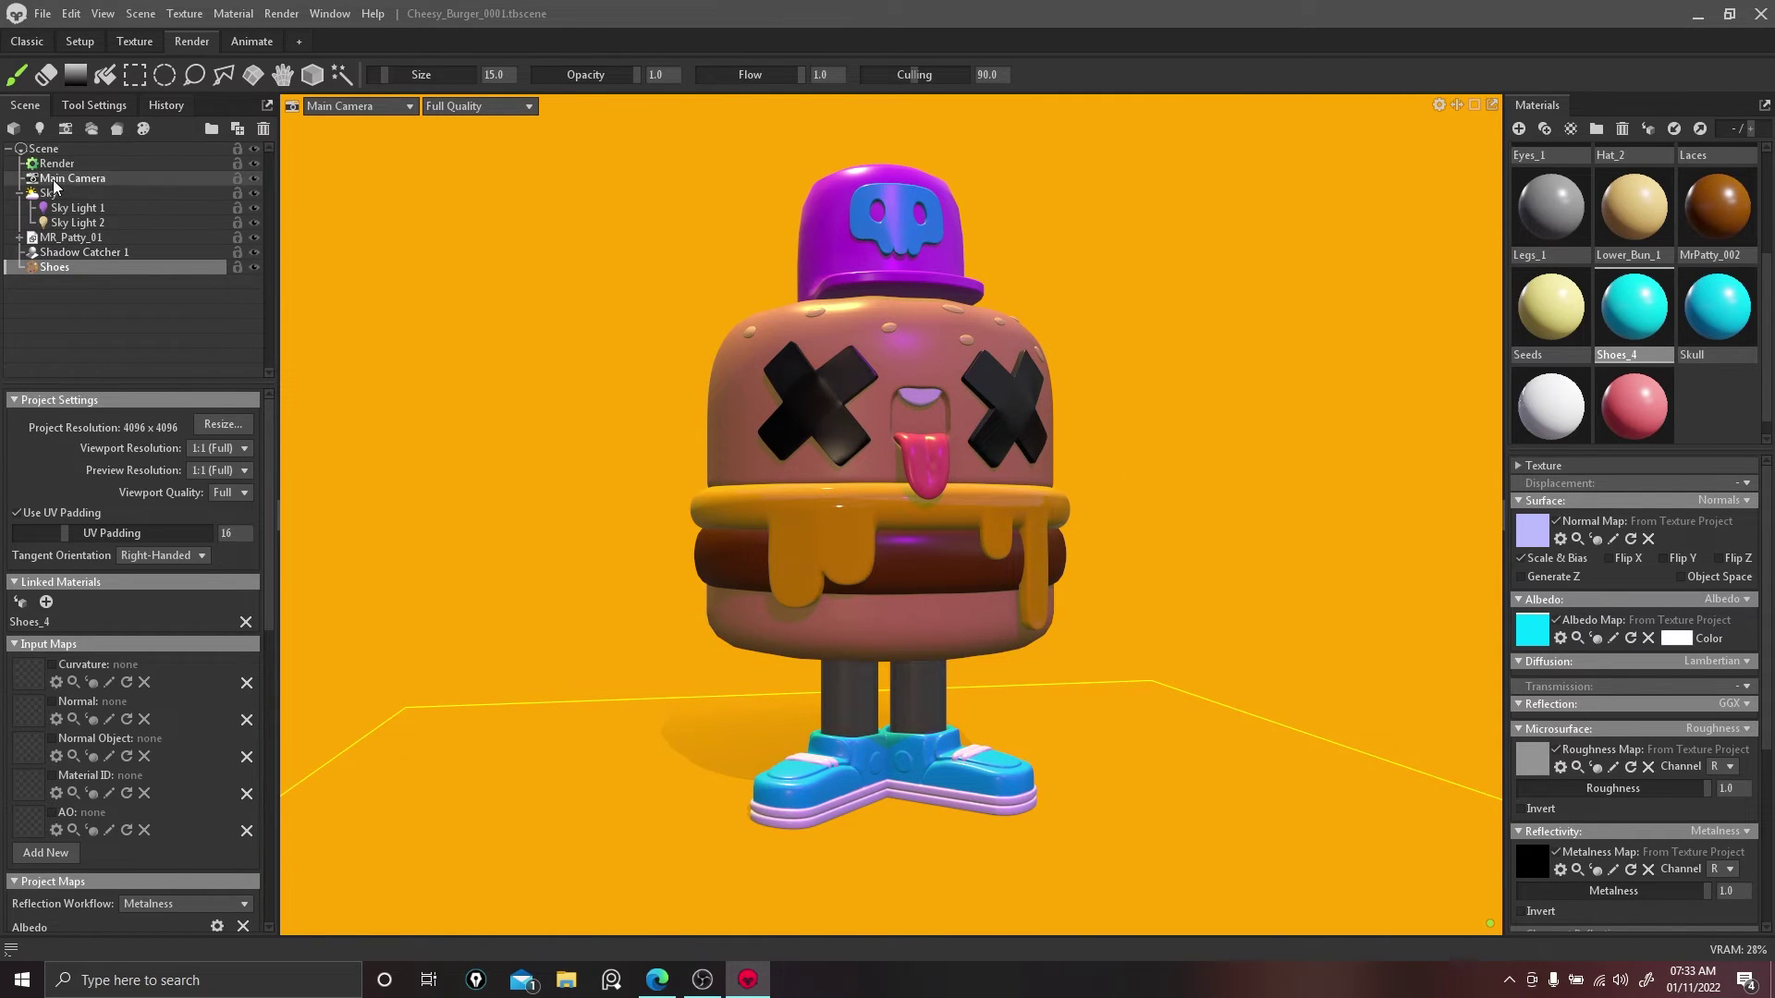
Step: Change the color of Sky Light 1 to a lighter, less saturated pinkish purple
left_click(78, 207)
left_click(208, 444)
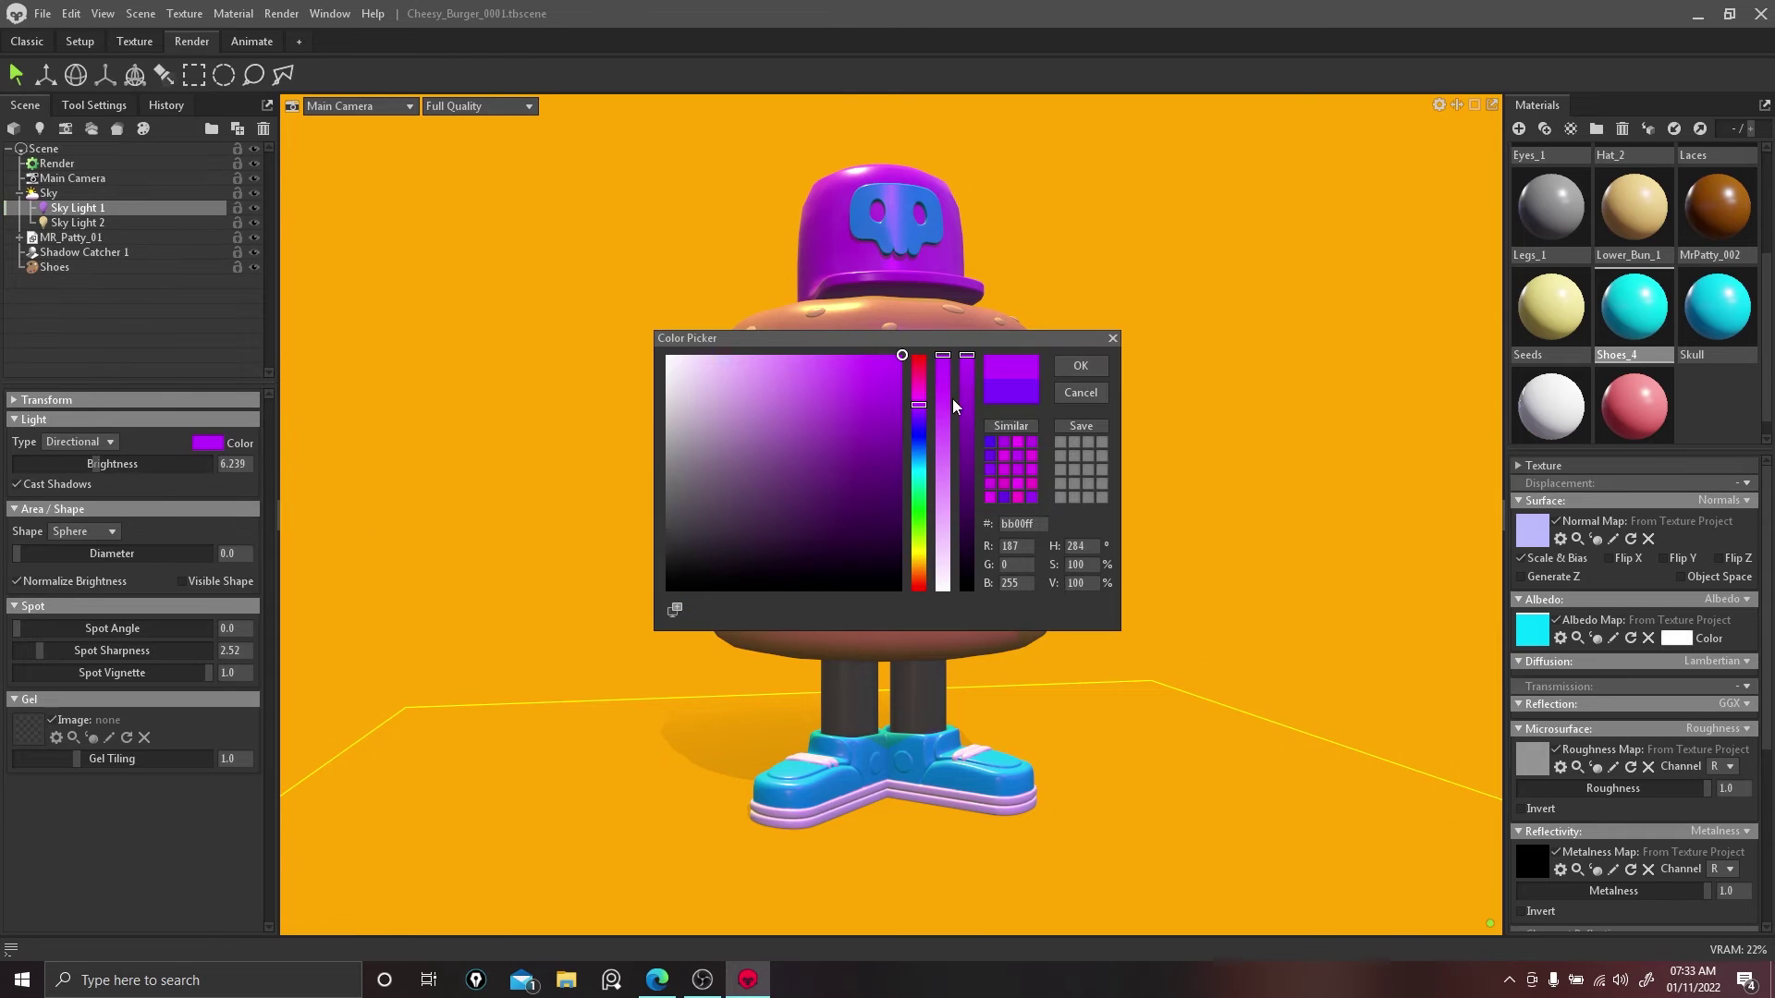
left_click_drag(944, 400, 980, 447)
left_click(1072, 368)
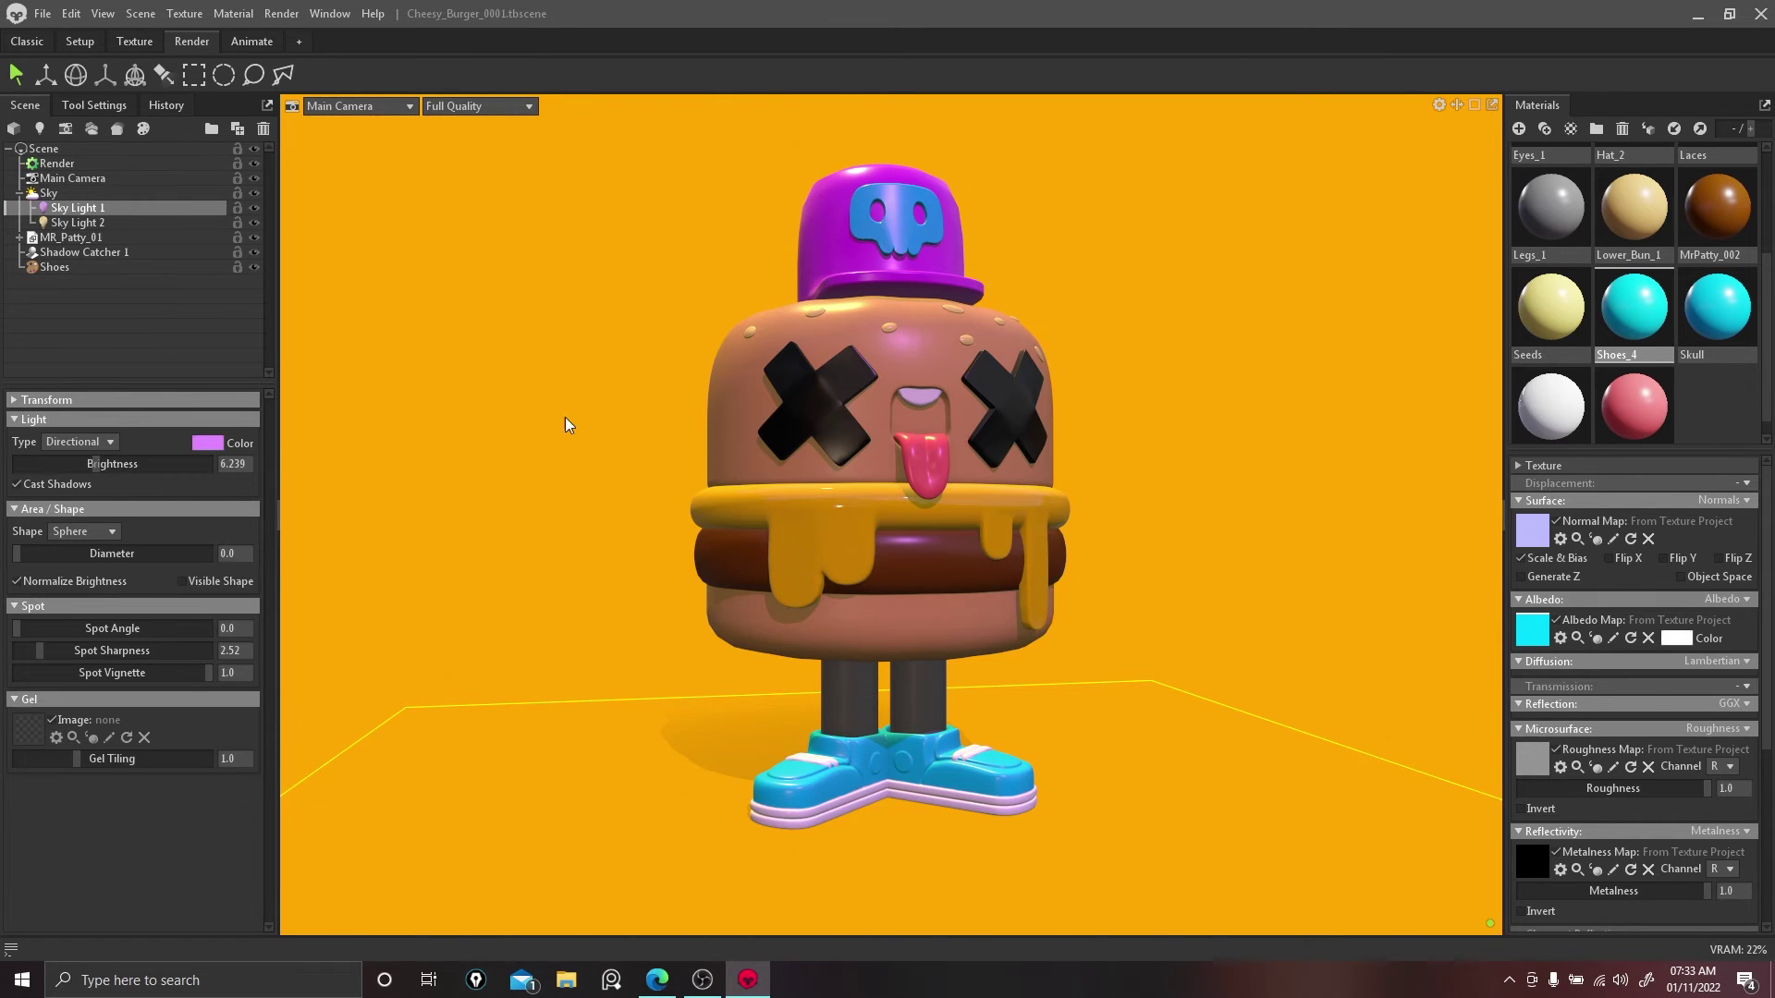
Step: Enable ray tracing in the lighting settings of the Render object
left_click(56, 162)
left_click(23, 442)
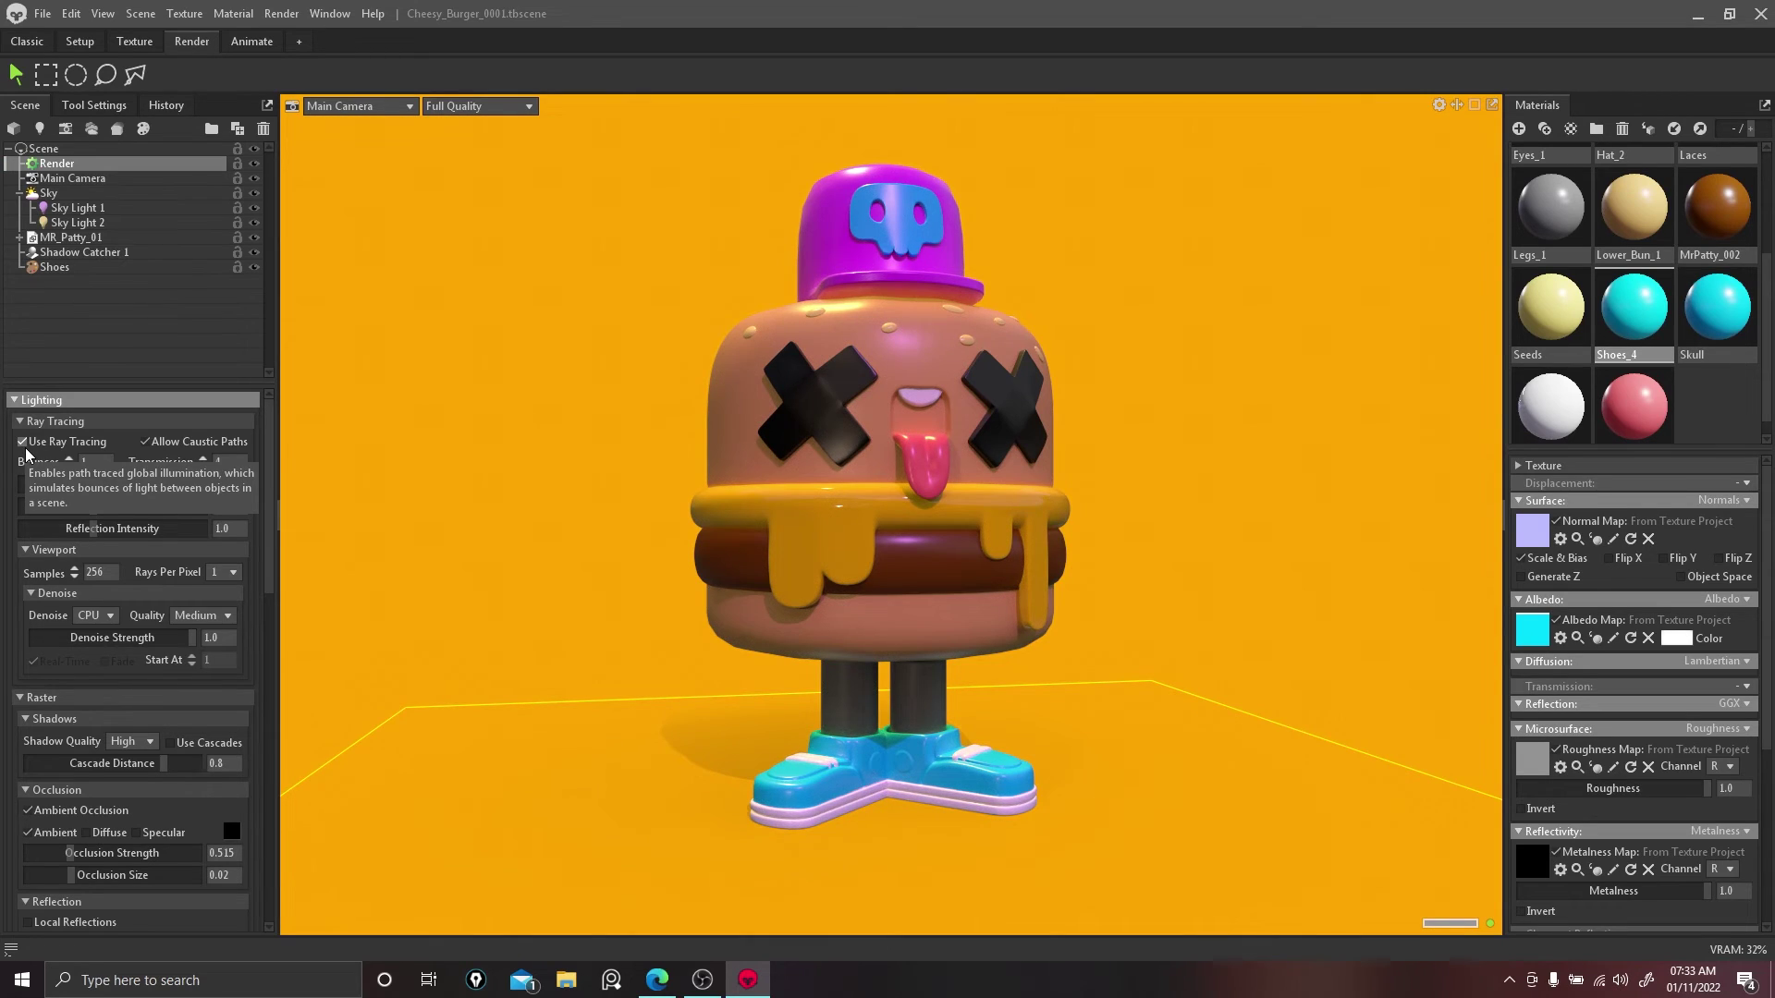
scroll(1183, 416, "up", 2)
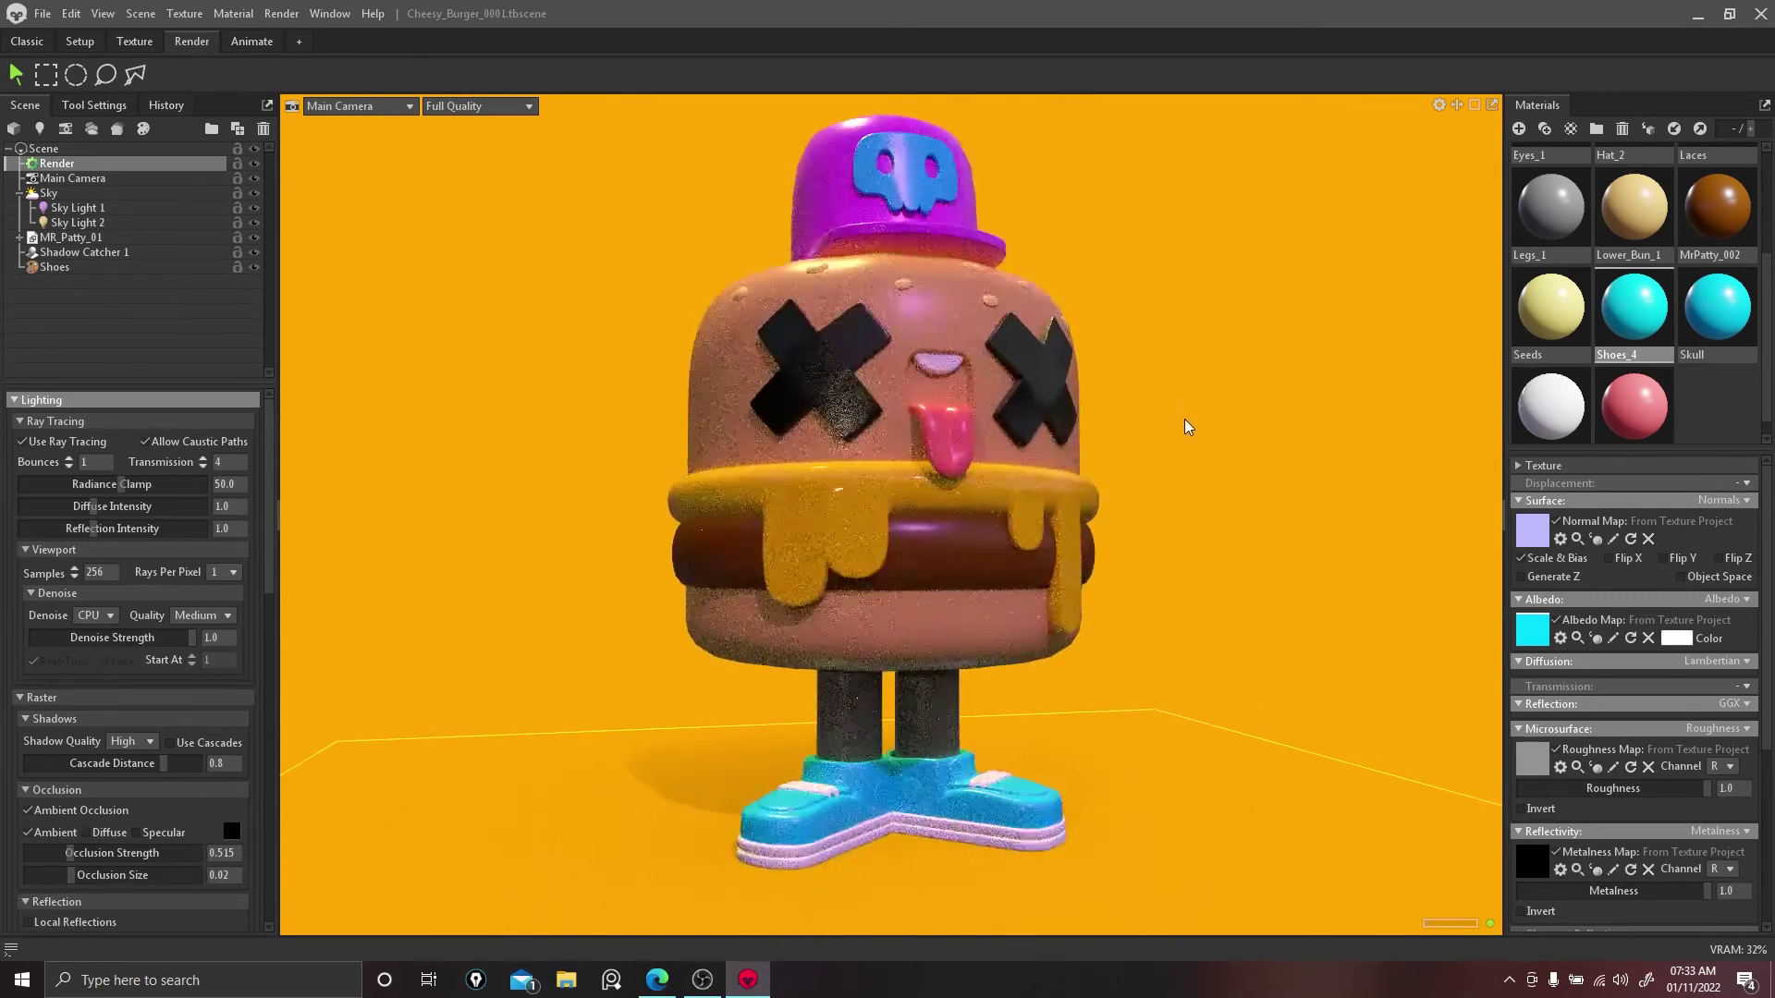
scroll(1189, 414, "down", 1)
left_click_drag(1189, 414, 1189, 391, "alt")
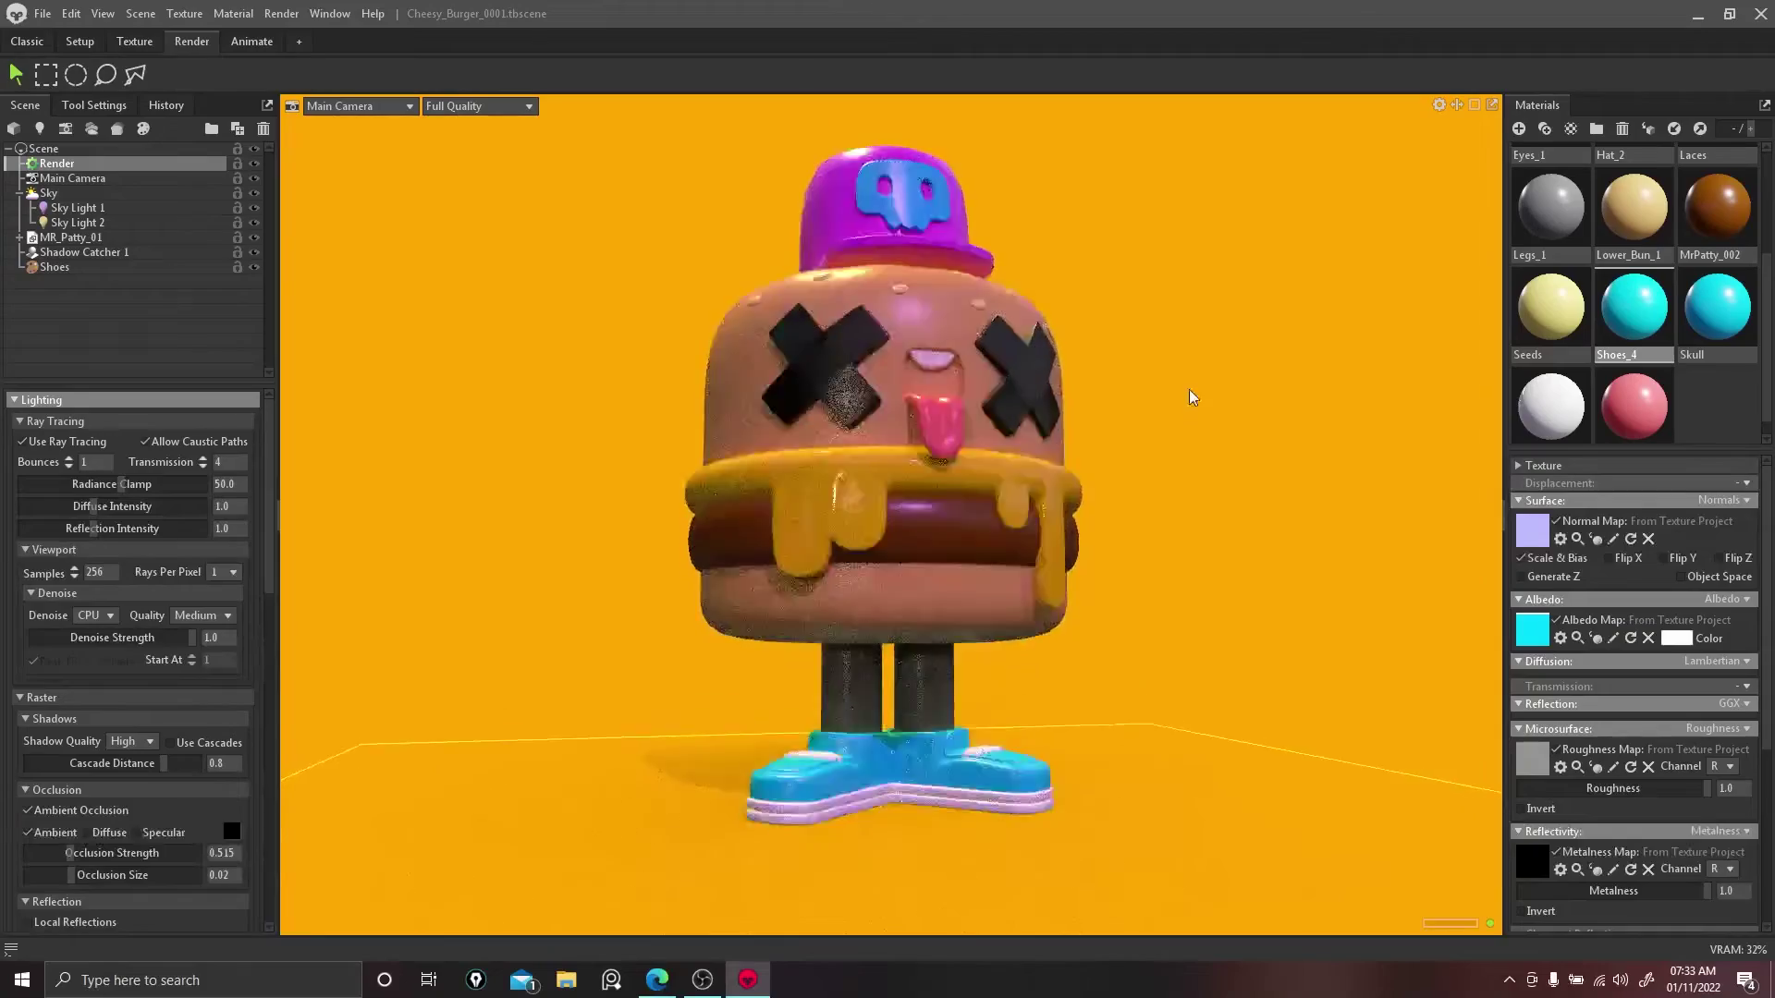
middle_click_drag(1189, 390, 1201, 427, "alt")
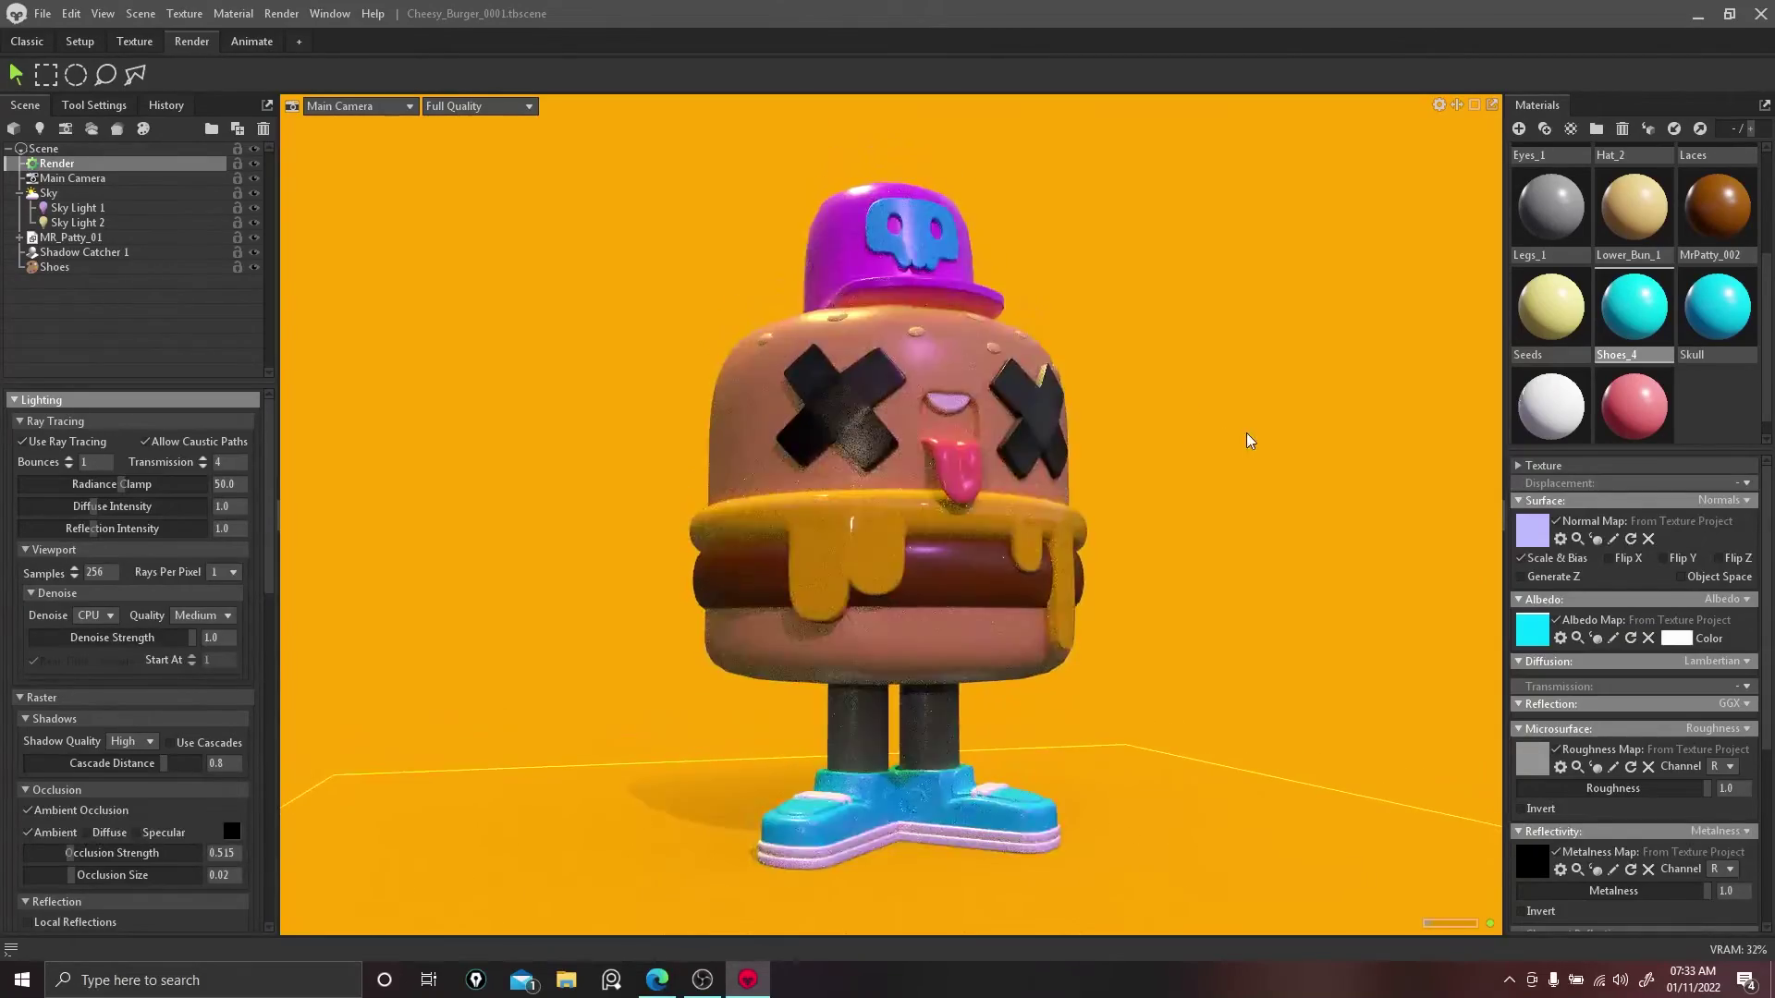
mouse_move(1246, 433)
left_mouse_down("alt")
mouse_move(1123, 426)
mouse_move(1265, 431)
mouse_move(1240, 419)
left_mouse_up("alt")
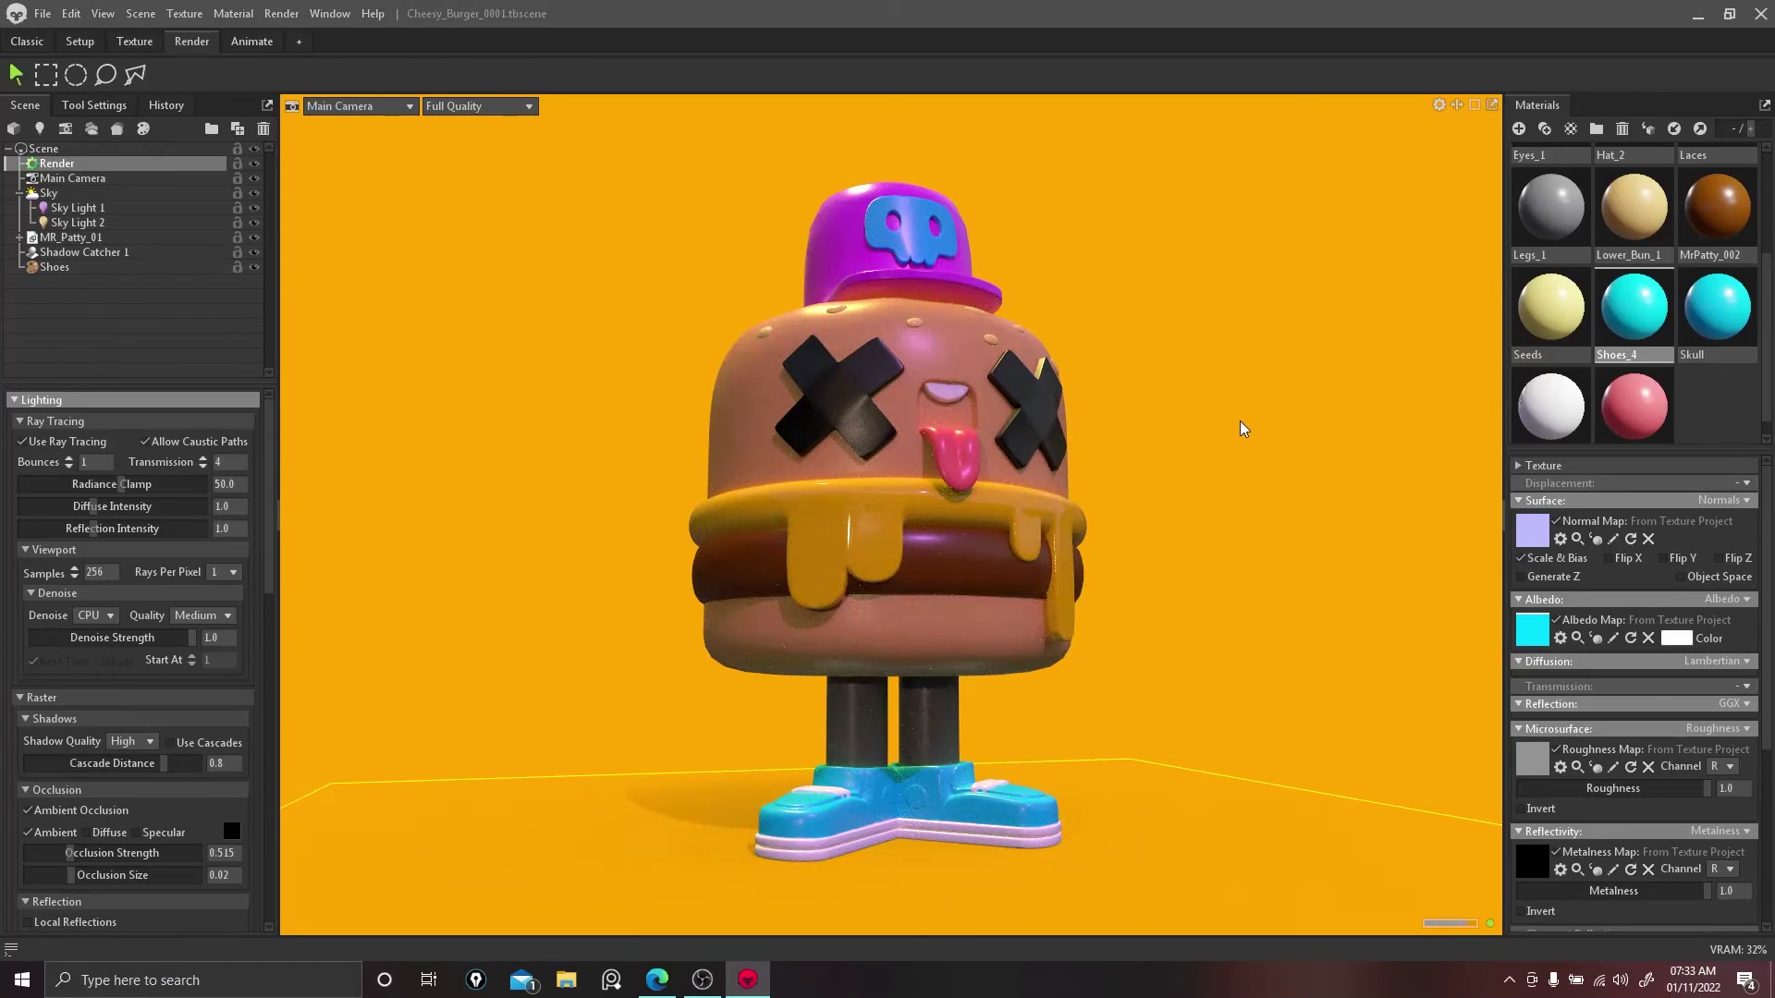
Step: Select the burger patty, switch to the Texture workspace and browse the library's Vegetation materials
left_click(945, 584)
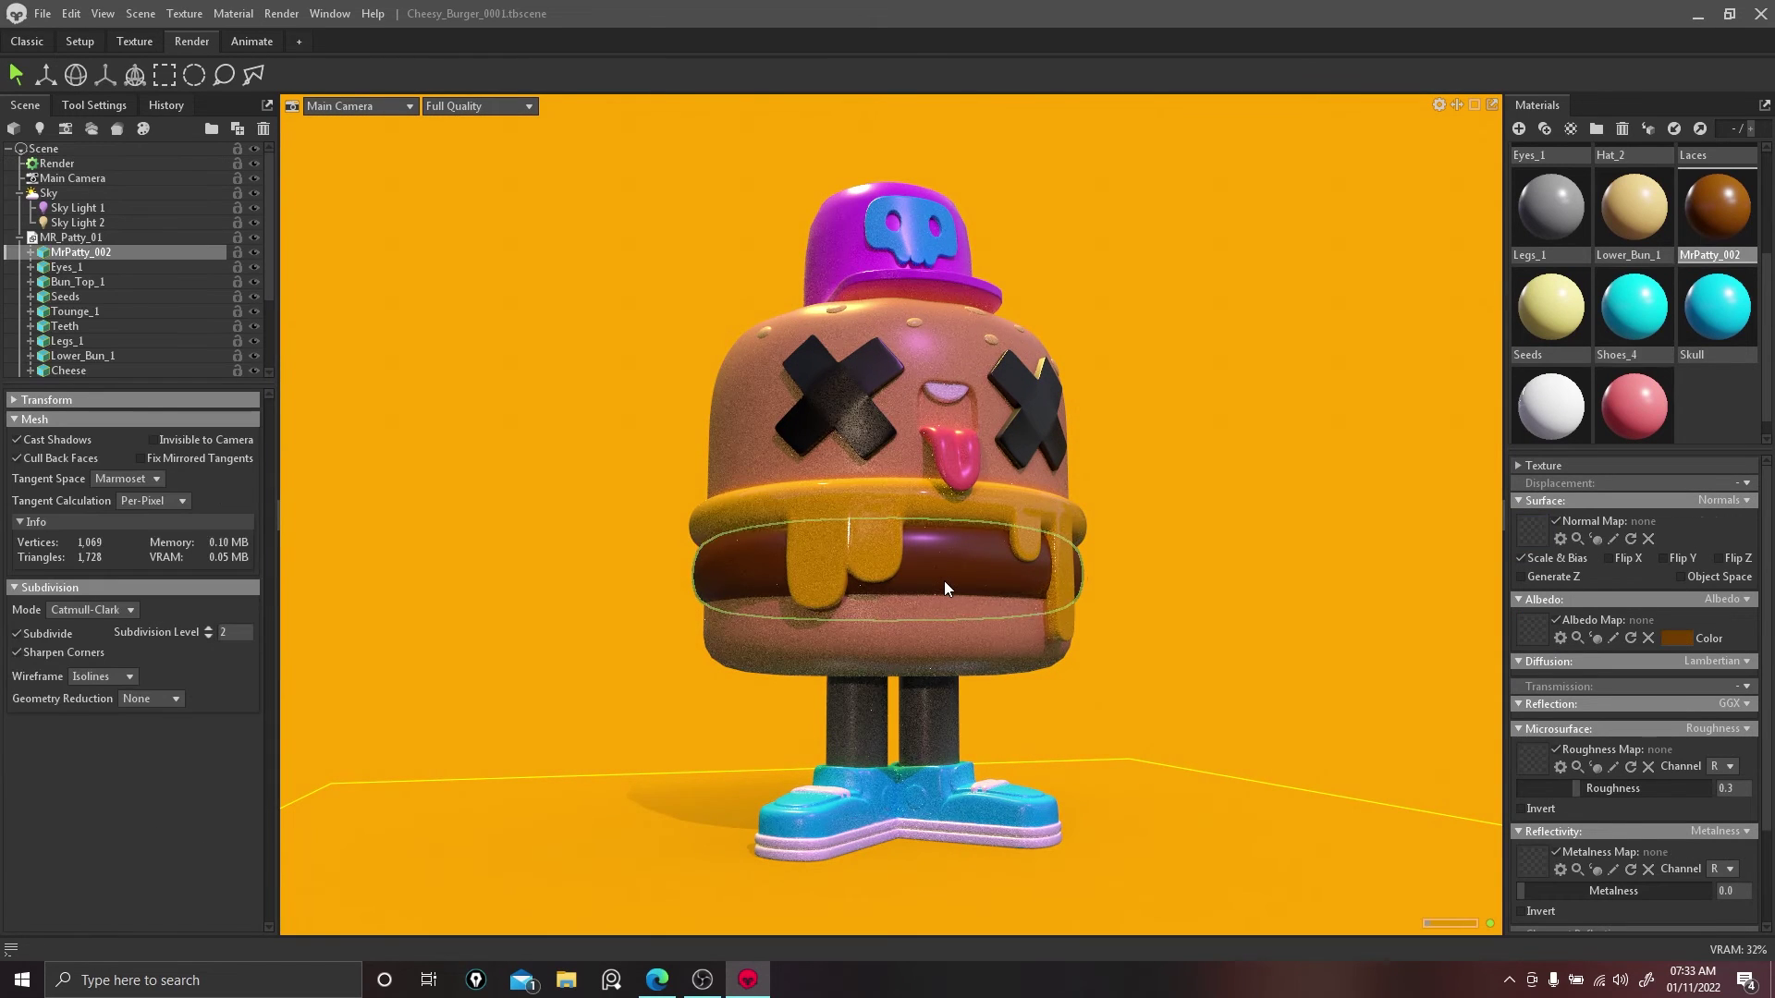
left_click(123, 41)
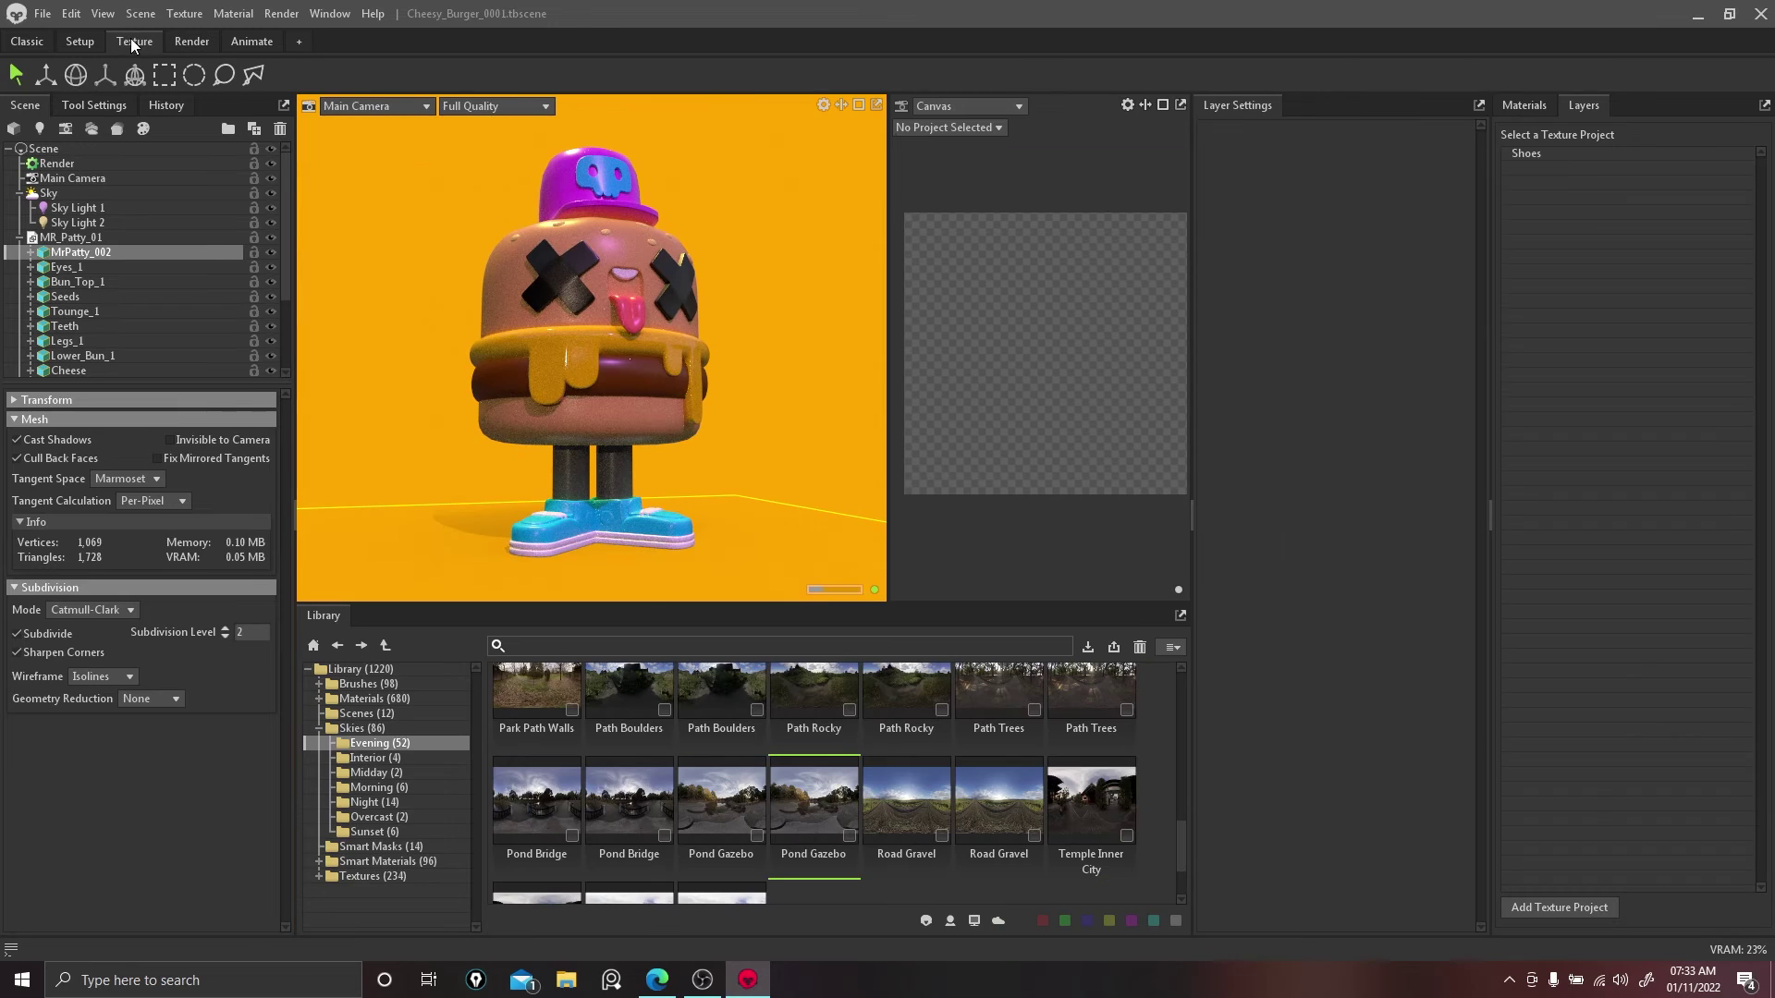
left_click(318, 699)
scroll(389, 799, "down", 2)
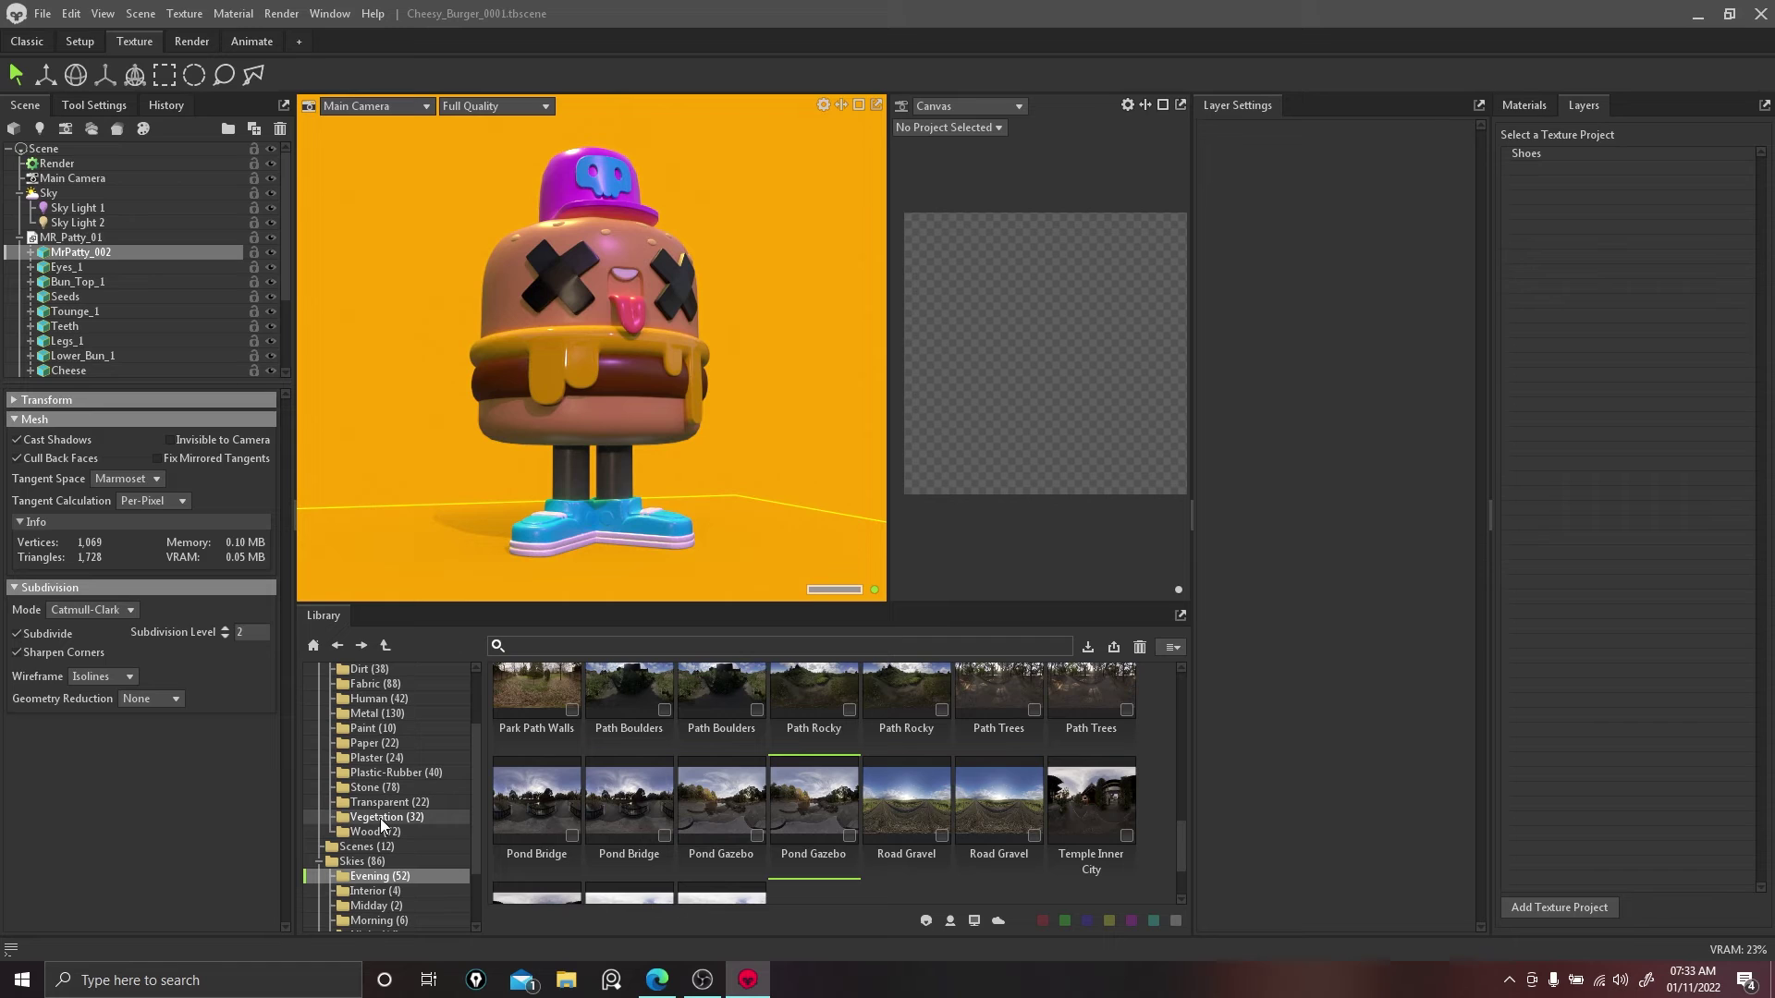
left_click(380, 818)
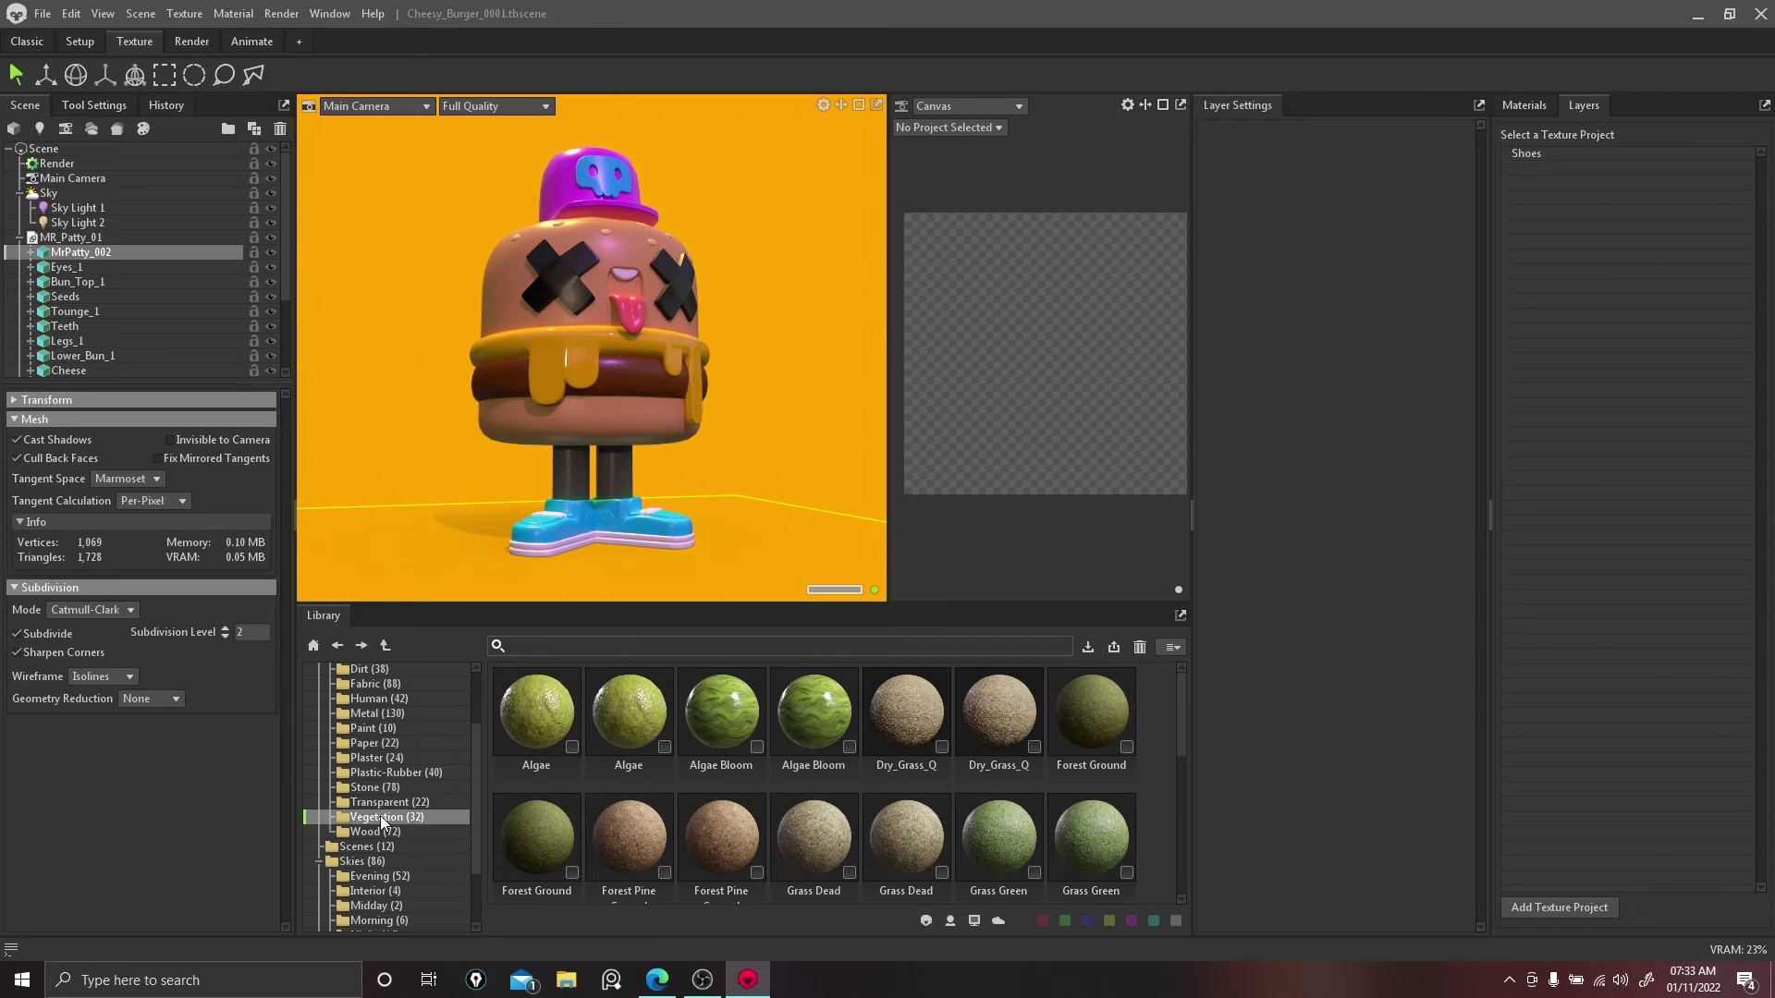
scroll(760, 802, "down", 1)
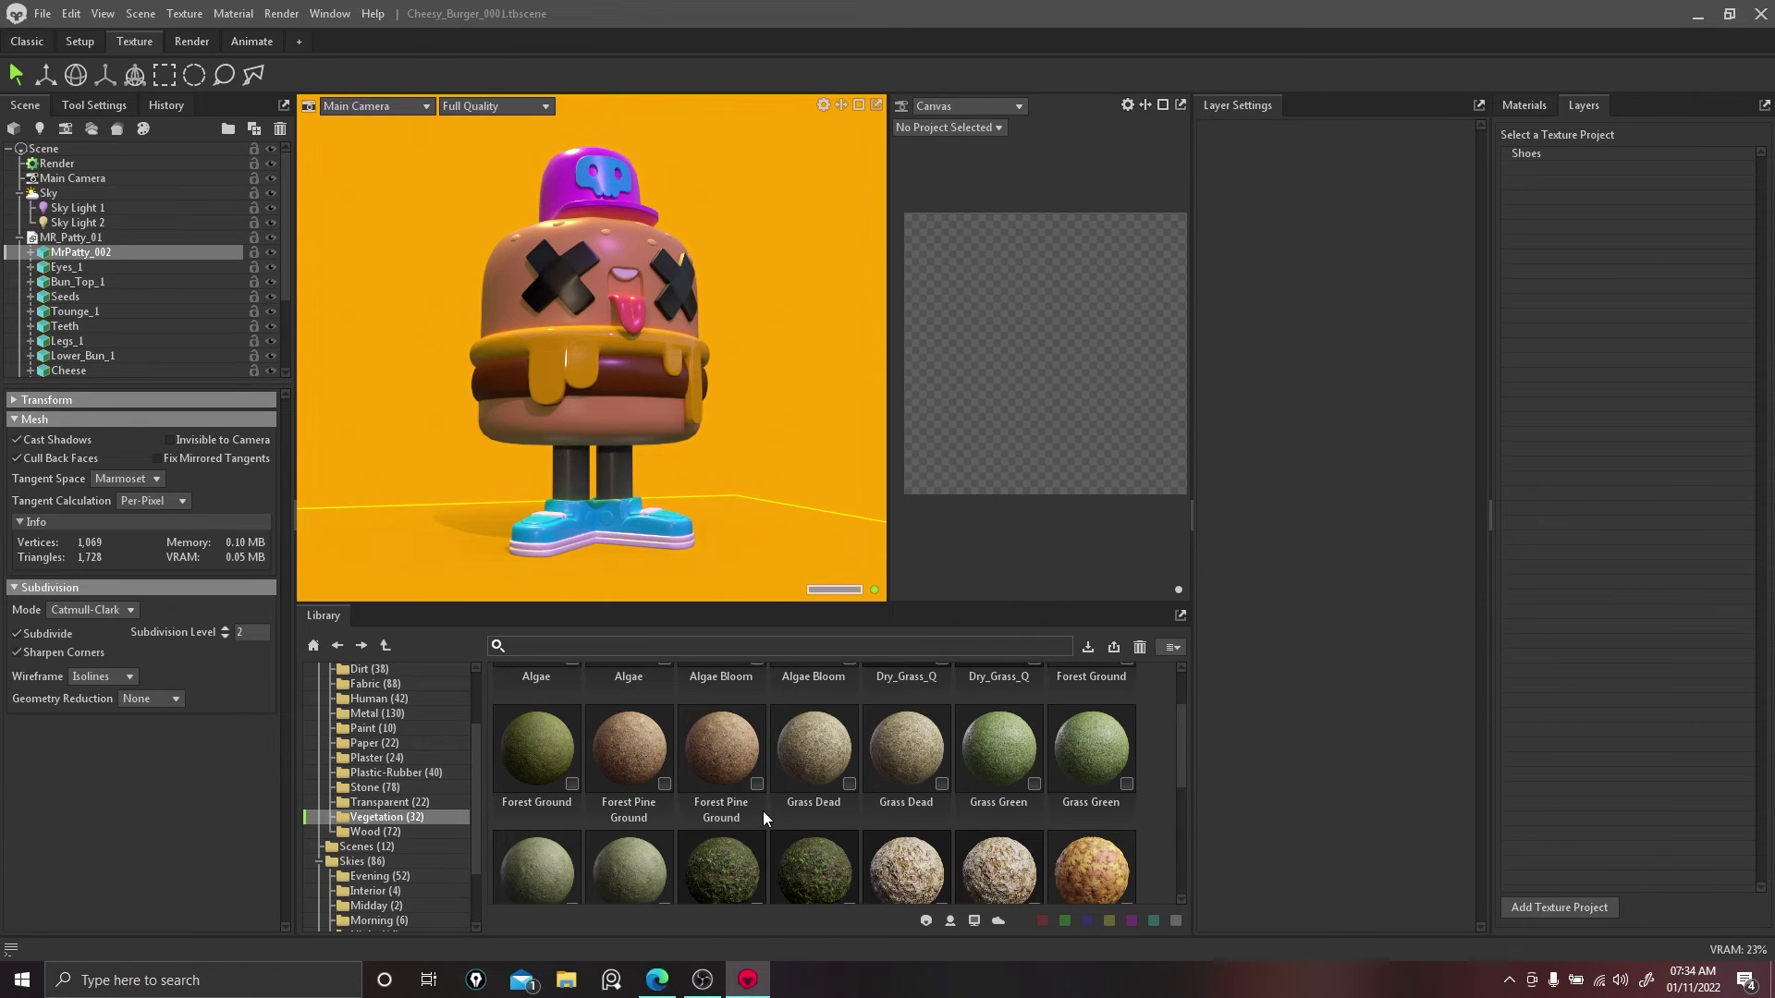
scroll(762, 811, "down", 4)
scroll(762, 812, "down", 2)
scroll(762, 807, "up", 5)
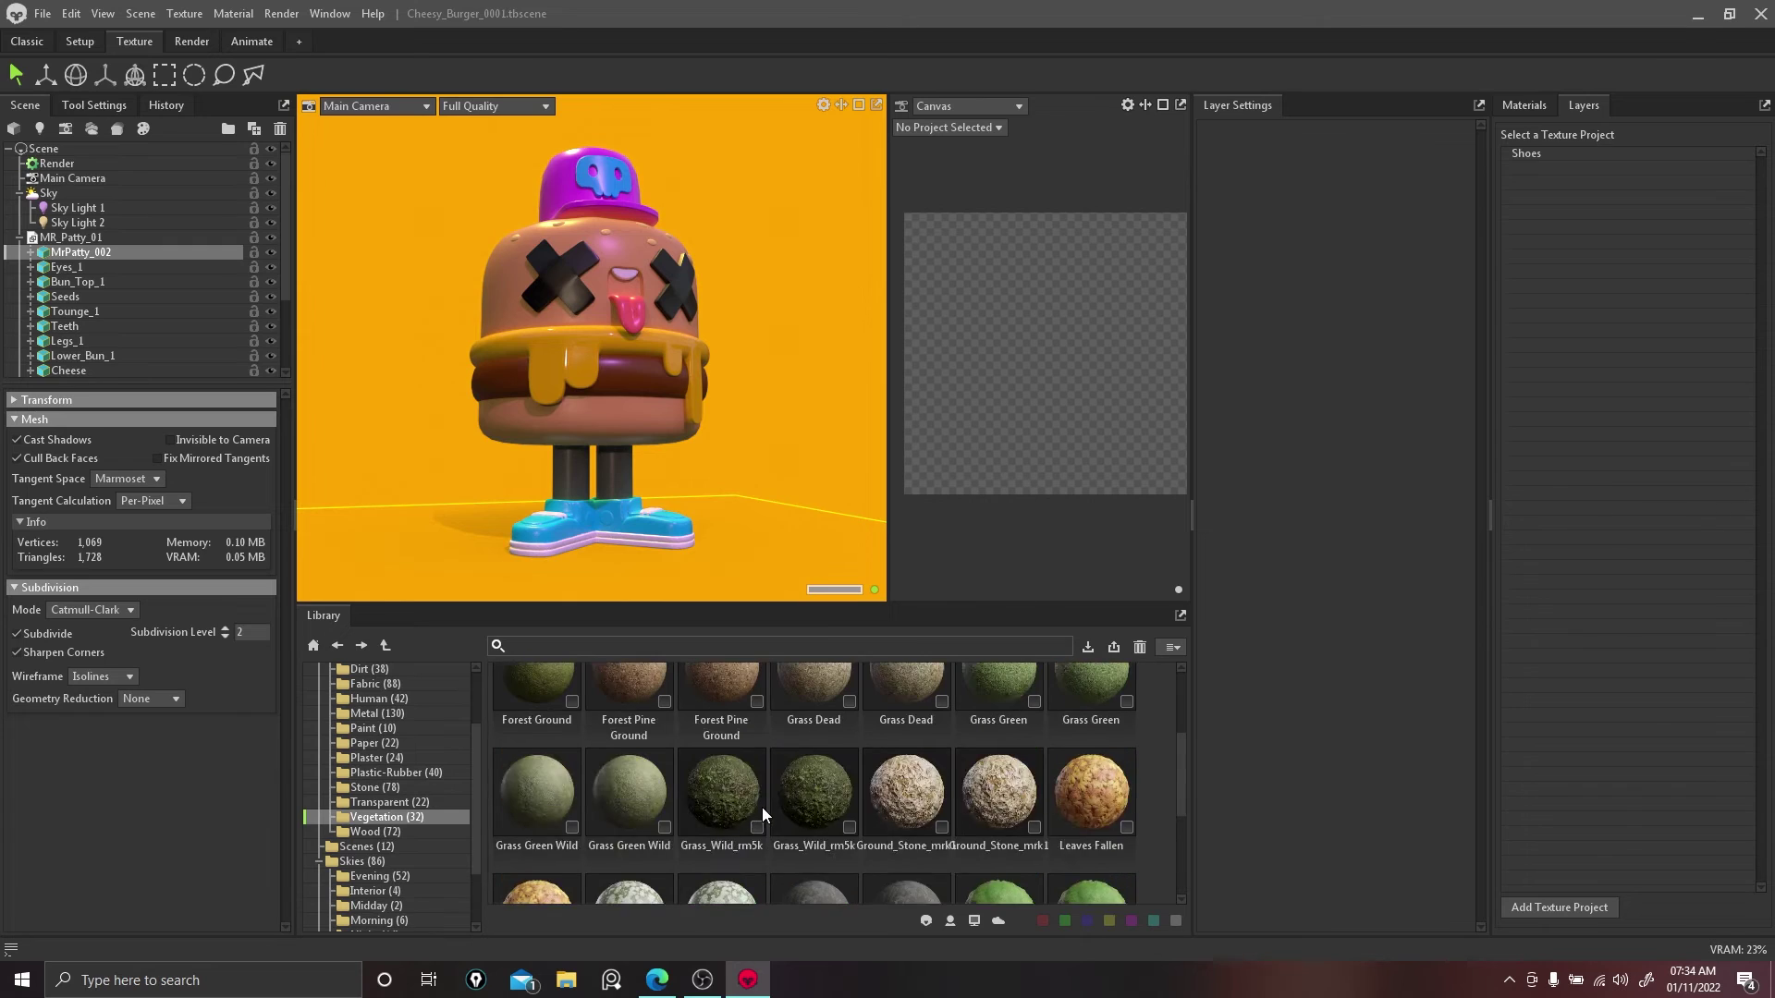
Step: Return to the Render workspace and apply a warm, vignetted post effect preset to Main Camera
left_click(175, 50)
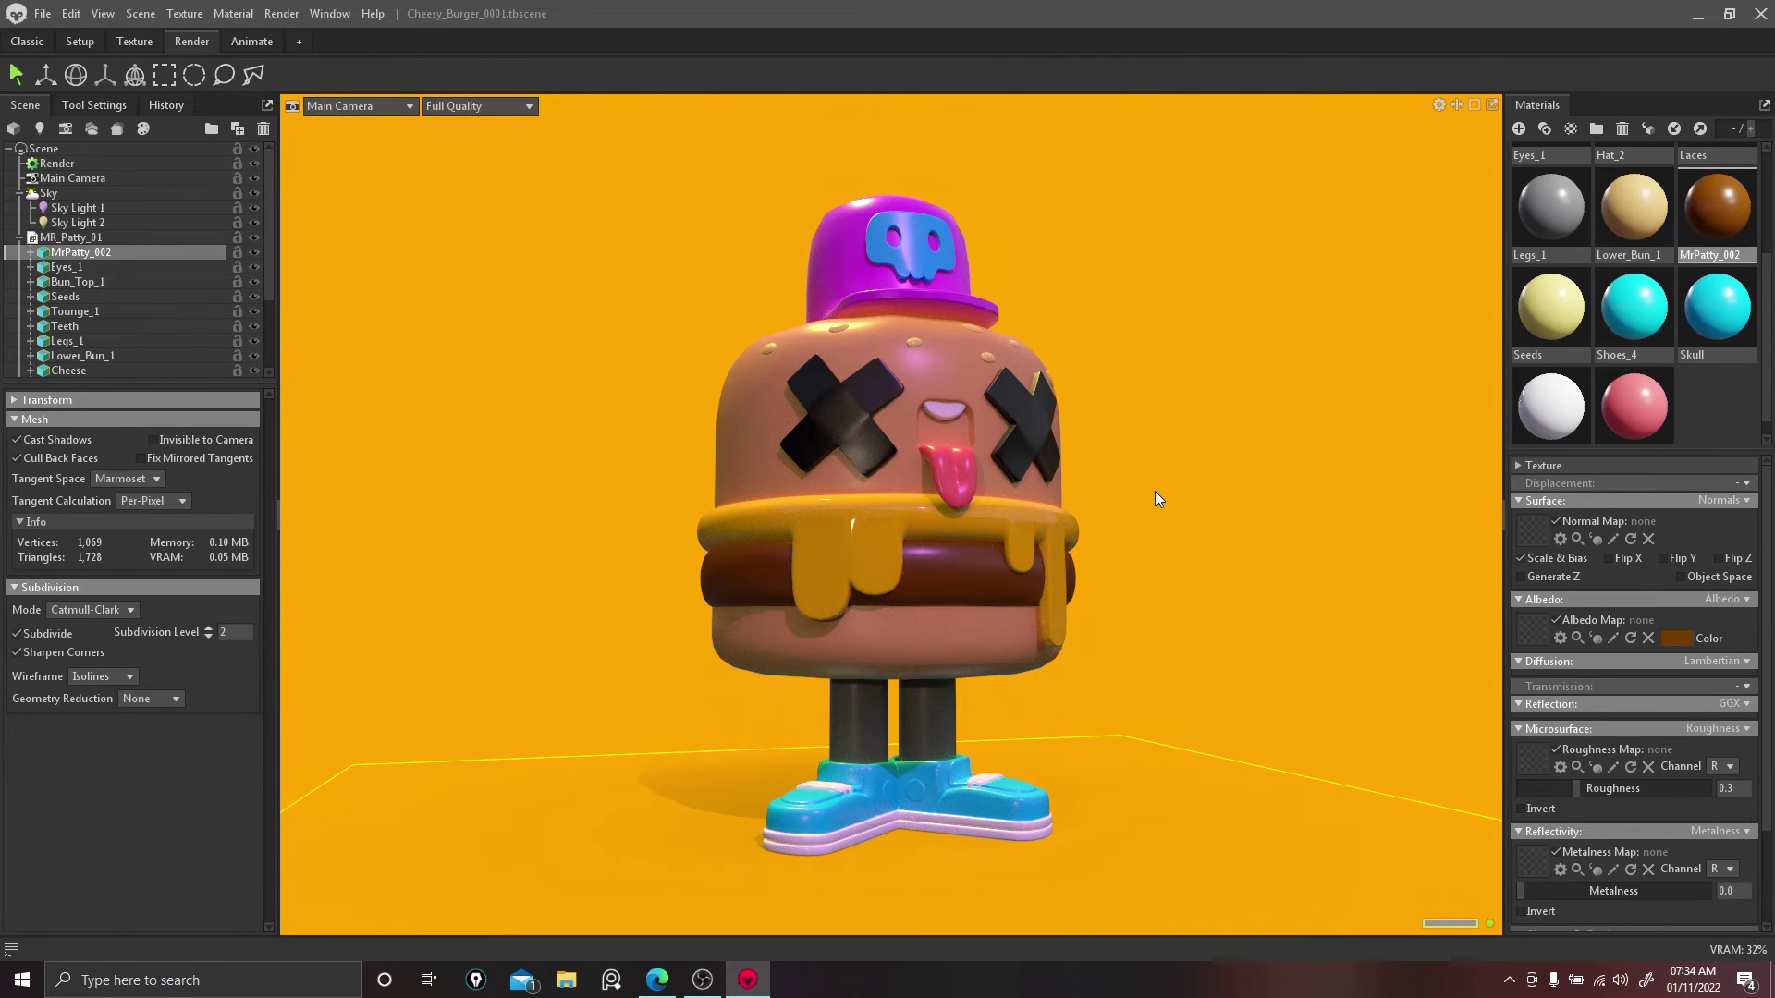
left_click(75, 163)
scroll(152, 669, "down", 8)
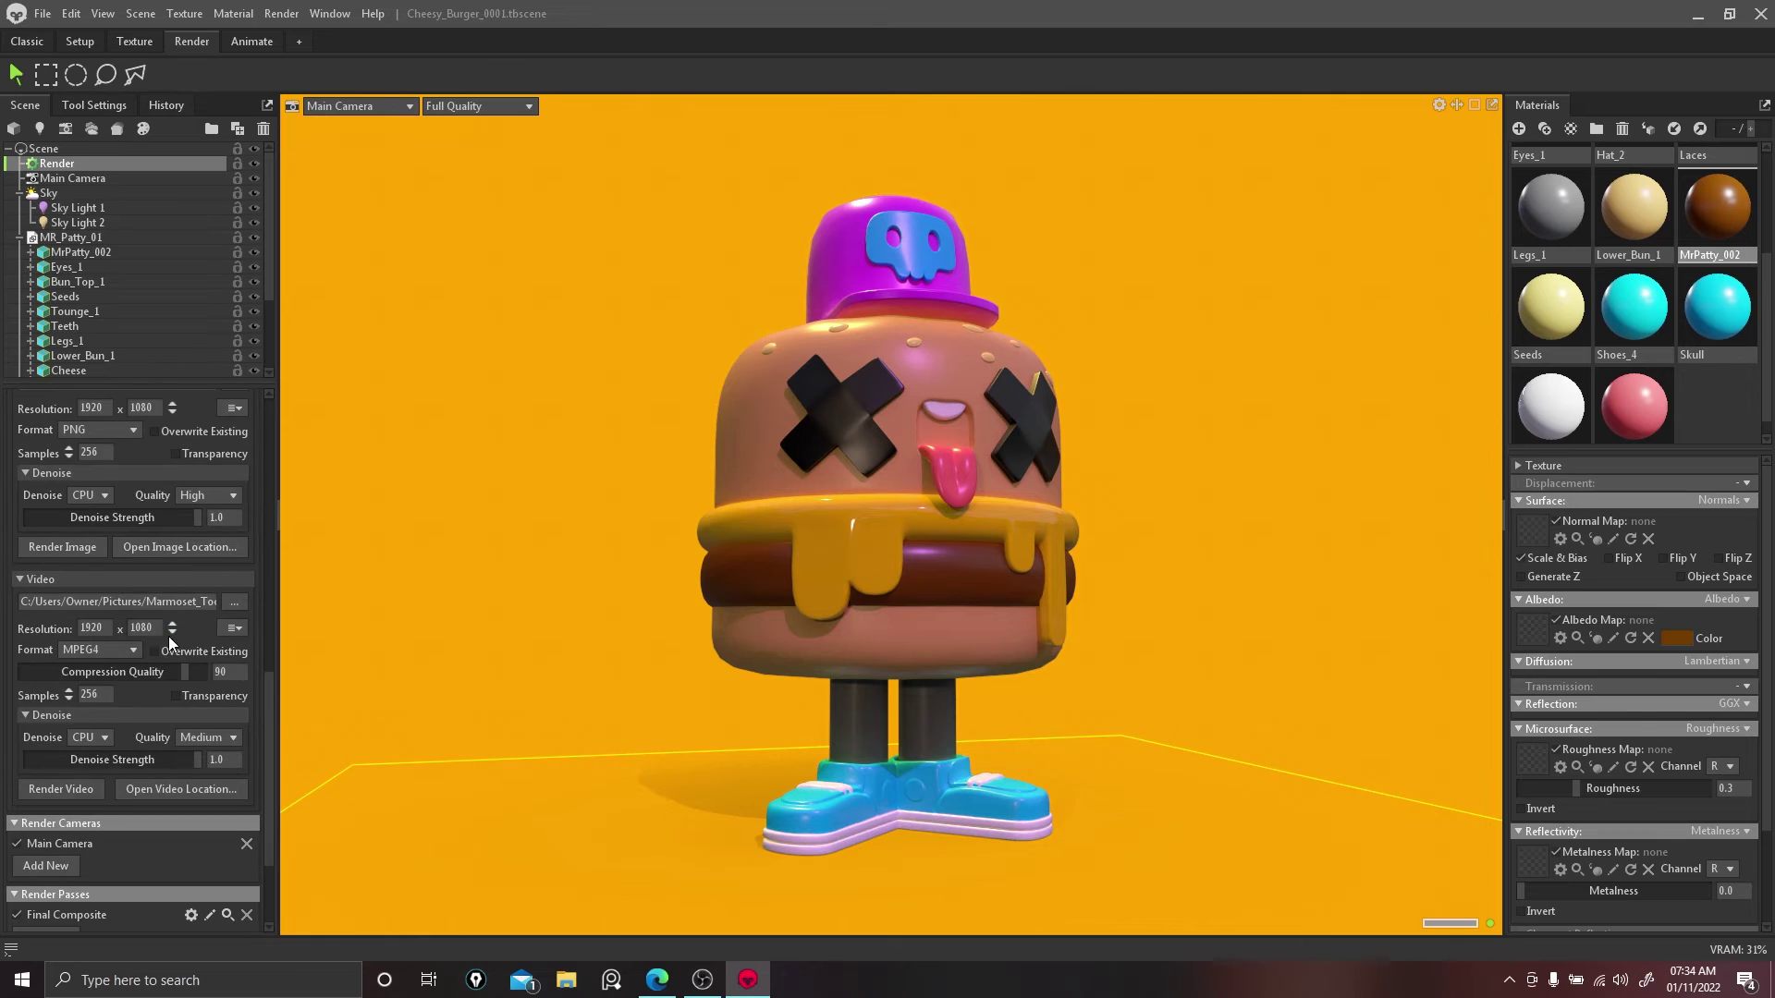
scroll(163, 656, "up", 1)
left_click(83, 178)
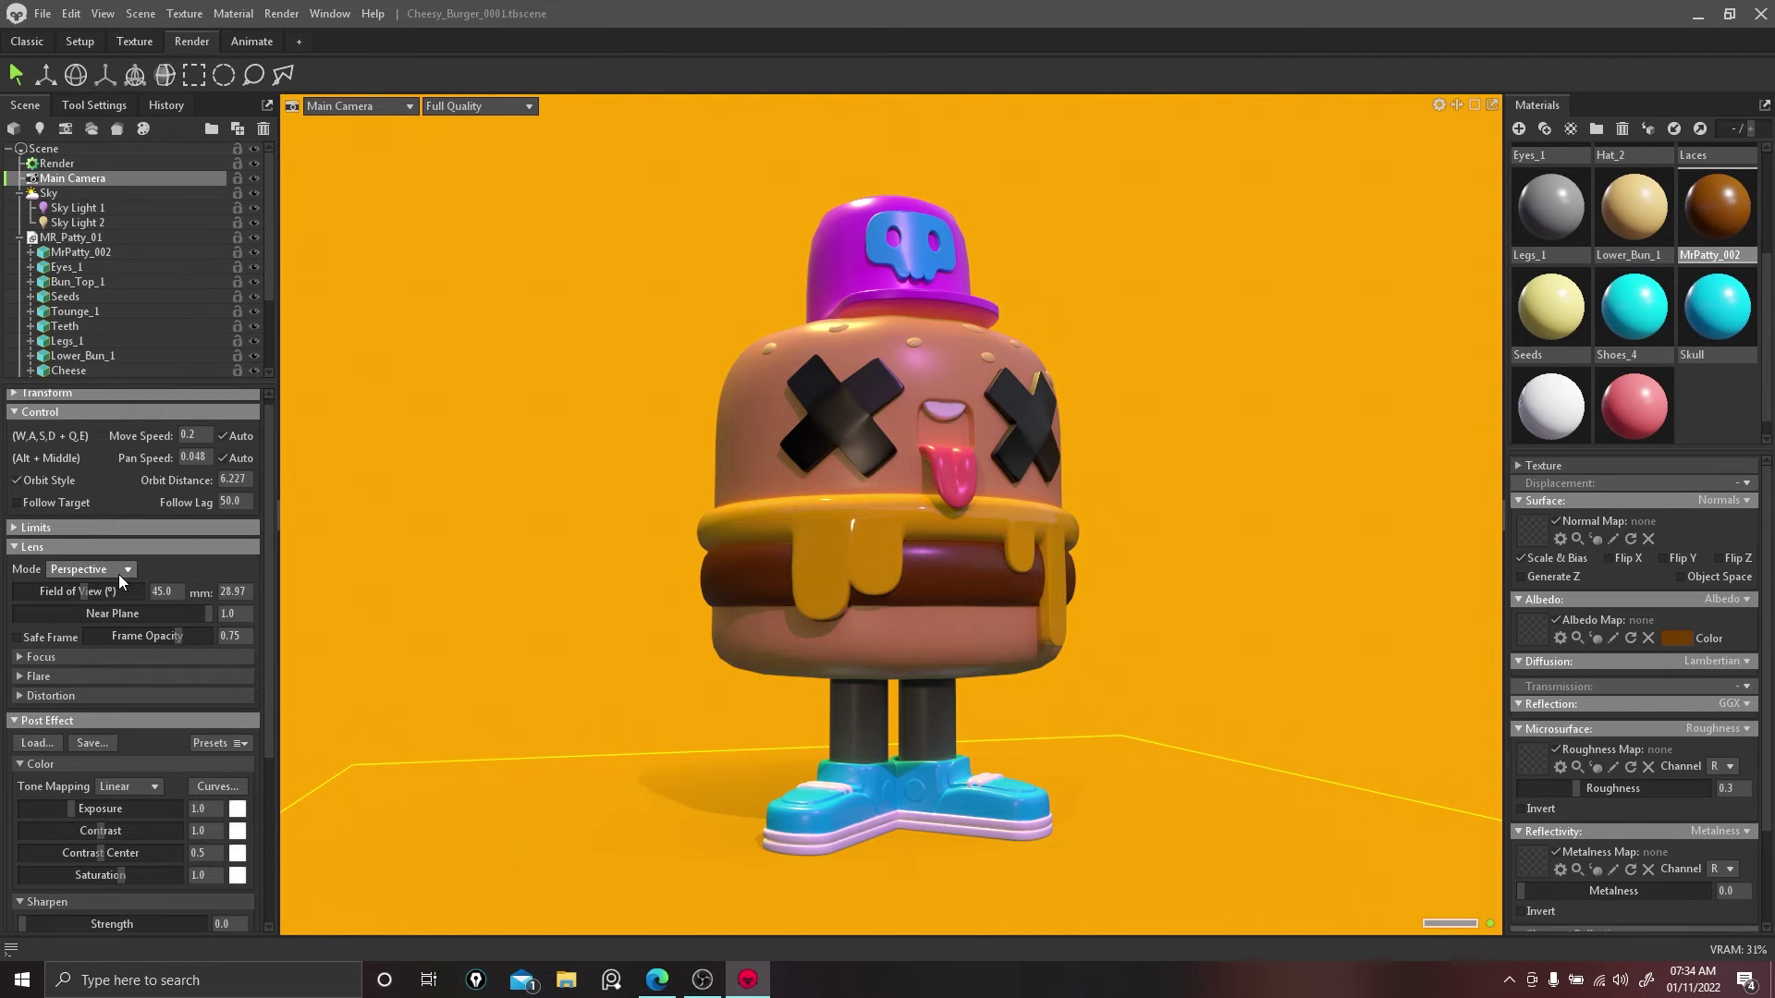
scroll(163, 712, "down", 2)
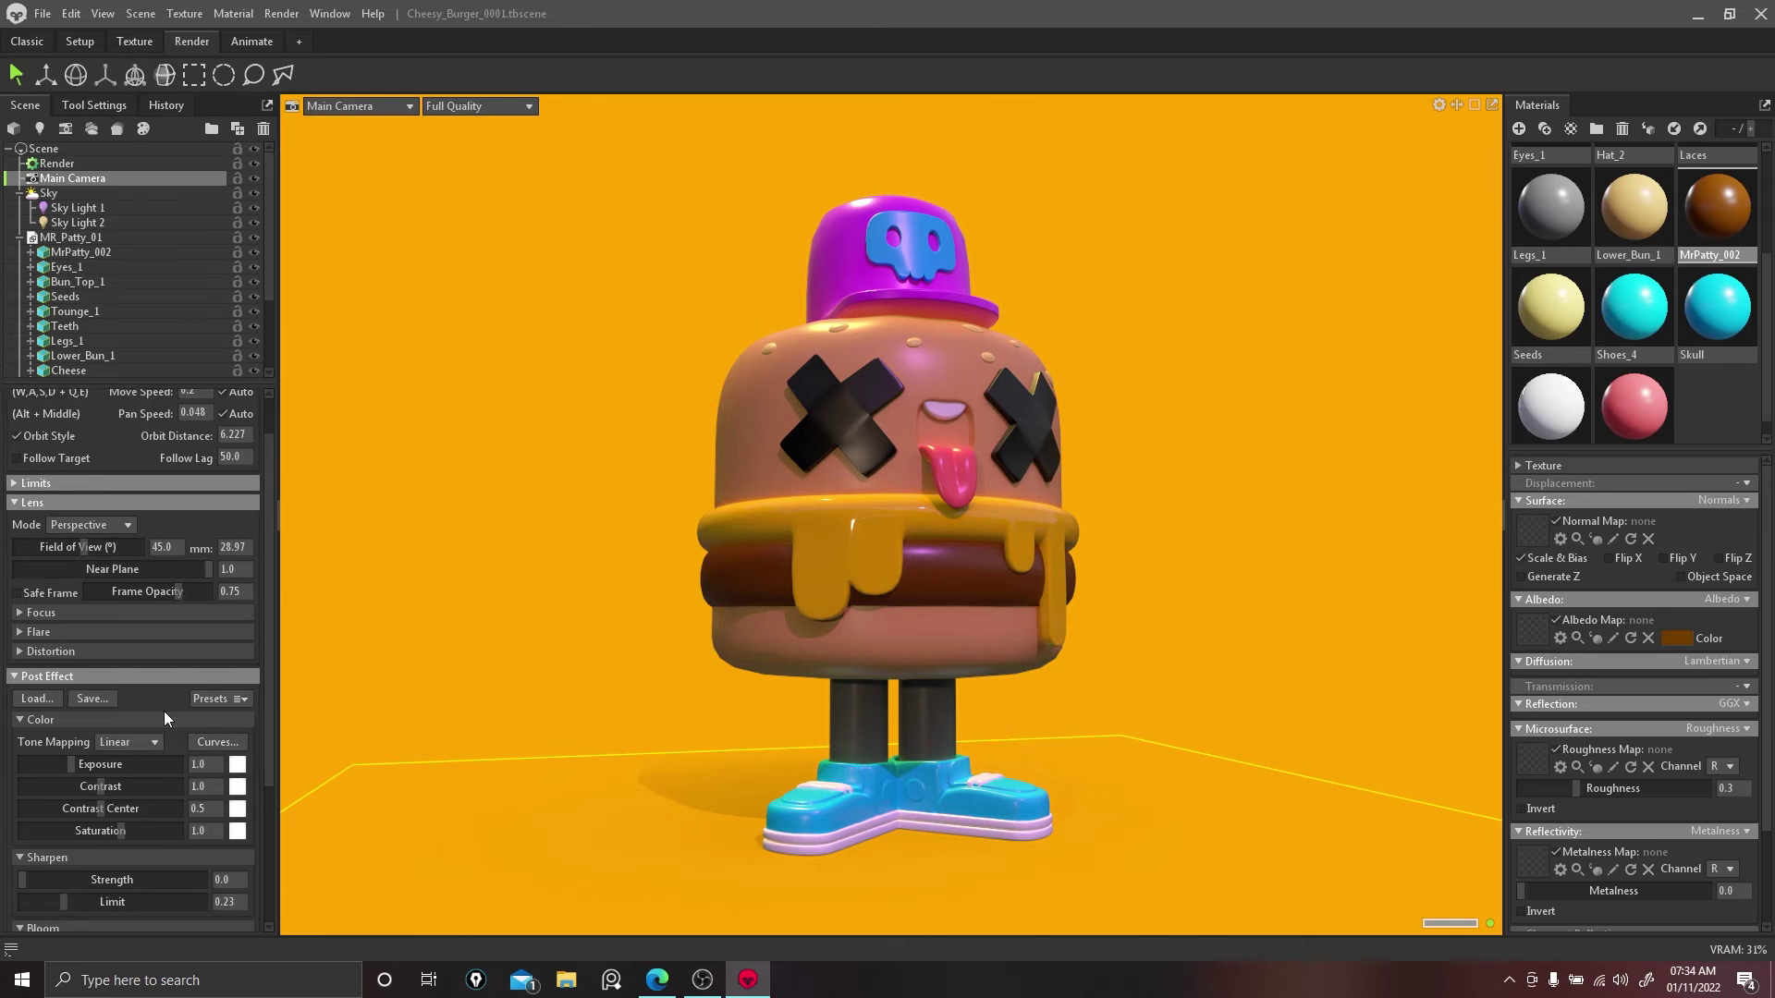
left_click(222, 658)
left_click(196, 696)
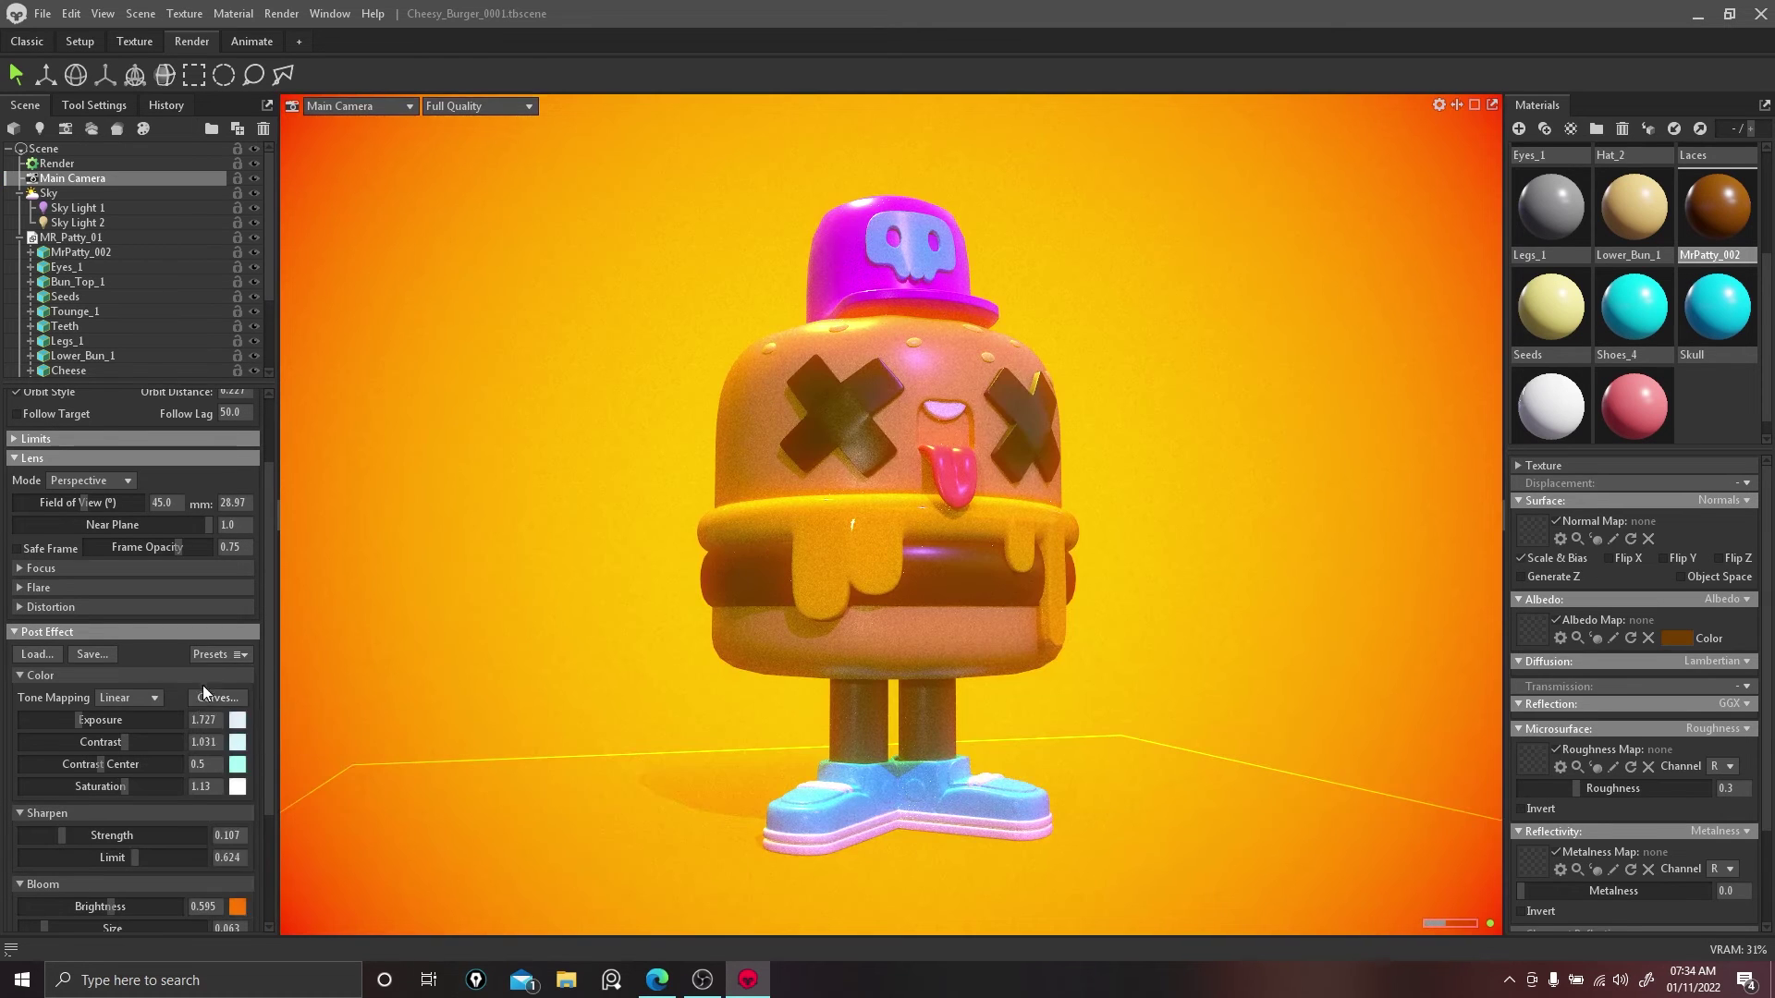
Step: Try the BW High Contrast, BW Low Contrast, Cool Desaturated, Cool and Glamor Shotz post effect presets on Main Camera
left_click(220, 656)
left_click(205, 708)
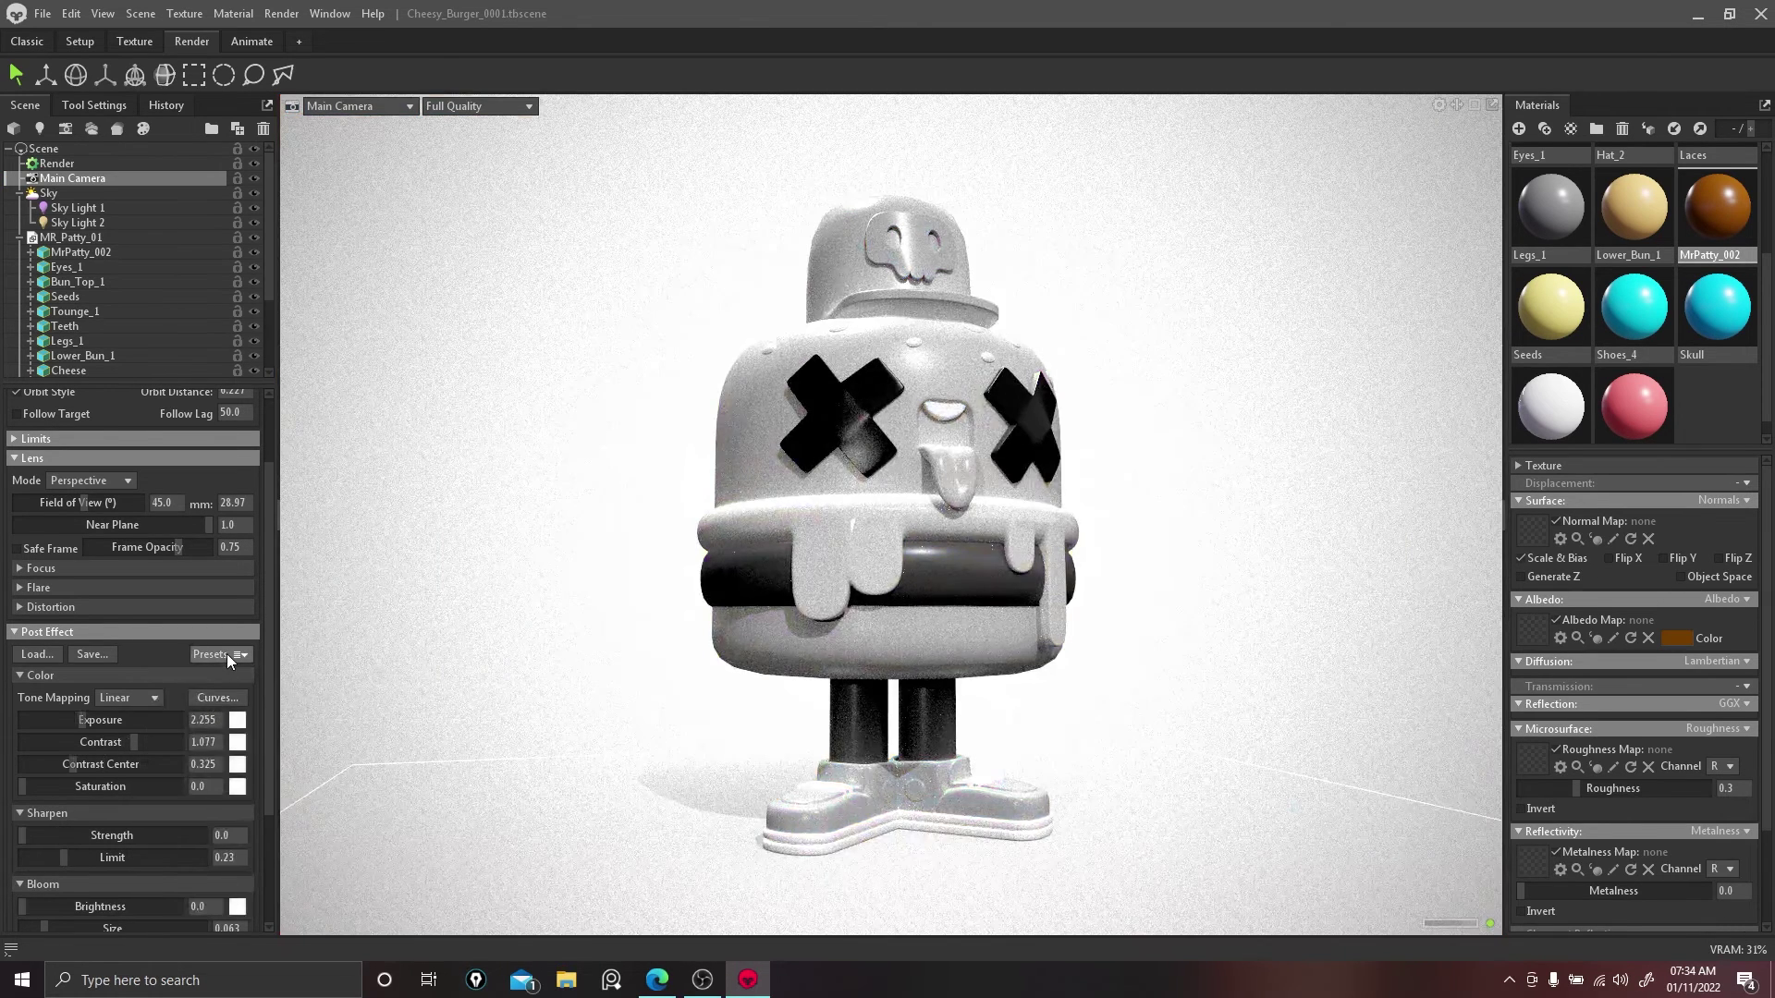
left_click(225, 652)
left_click(207, 725)
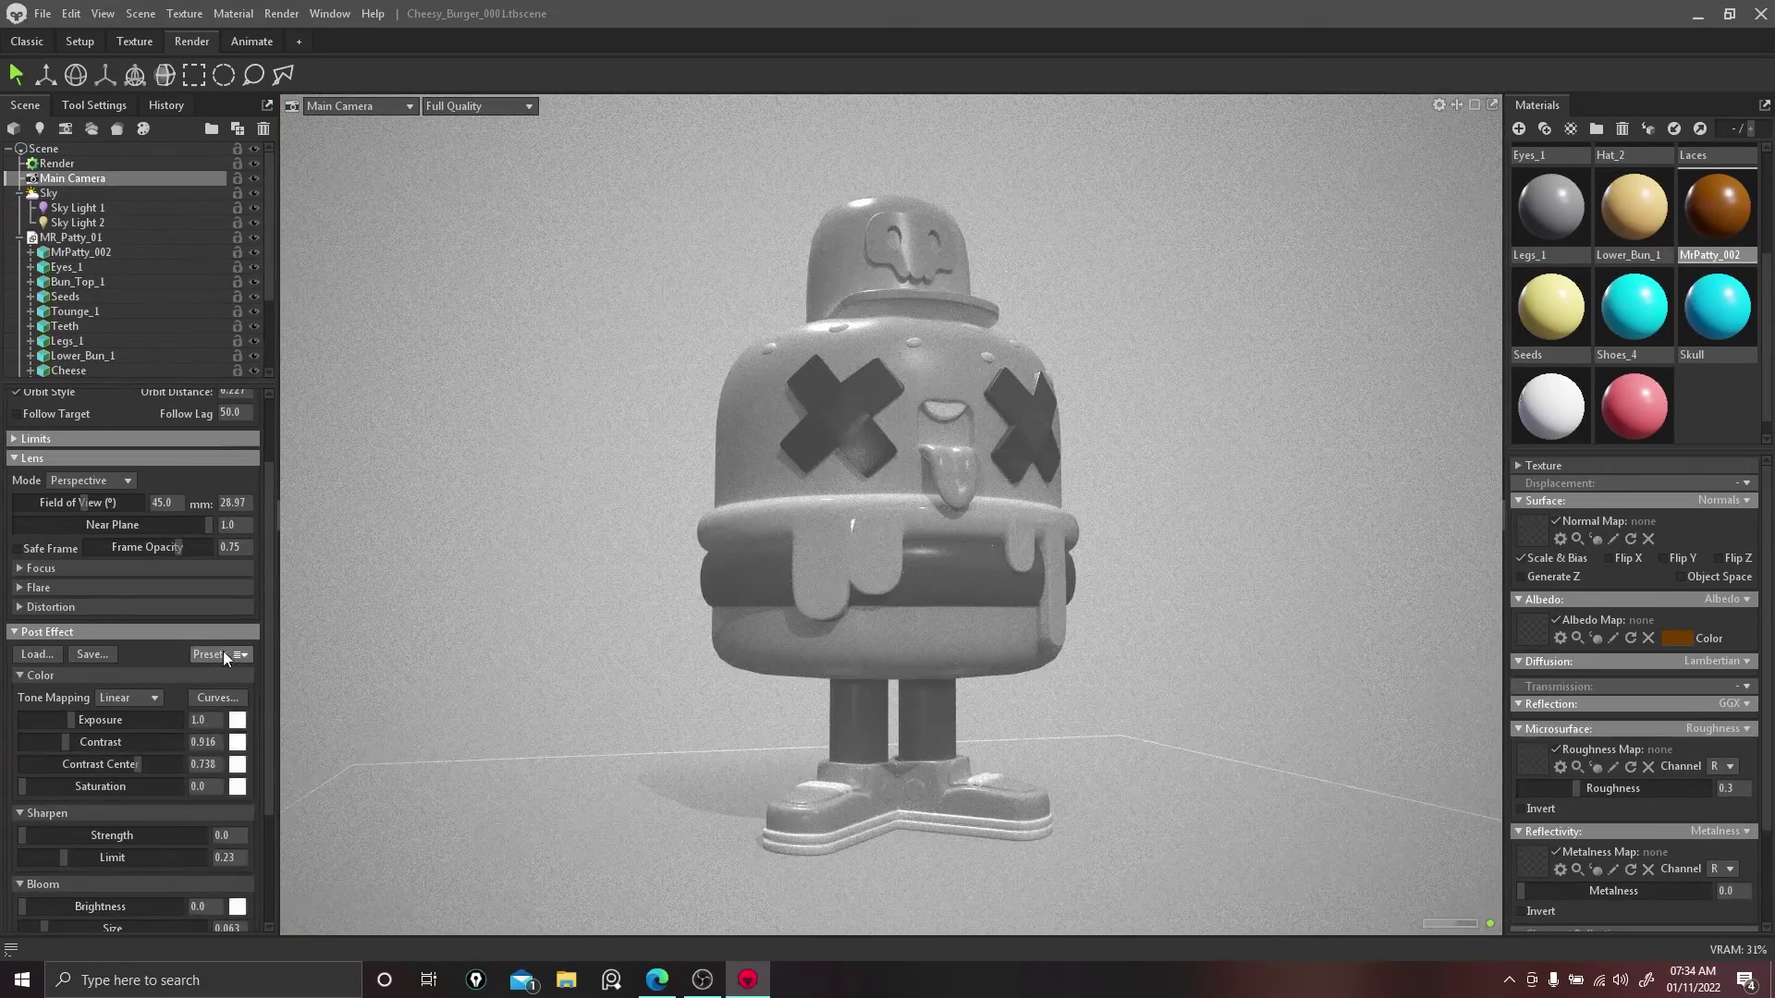
left_click(224, 653)
left_click(213, 749)
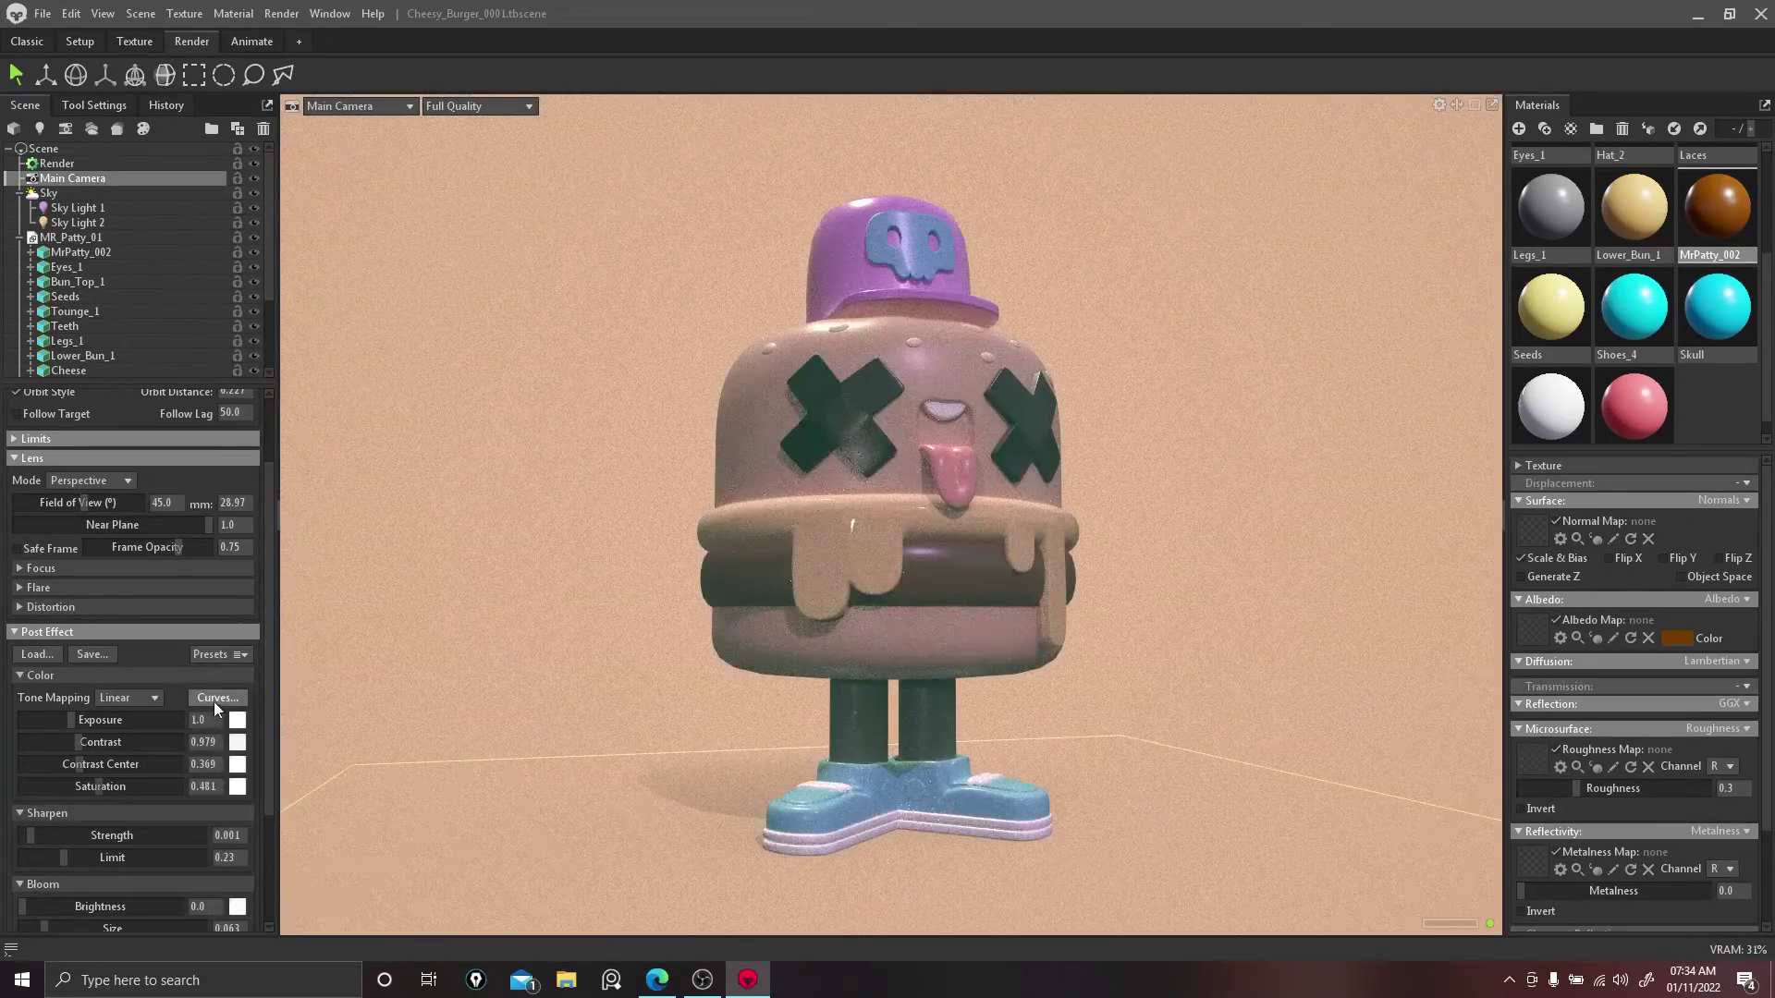
left_click(223, 653)
left_click(207, 766)
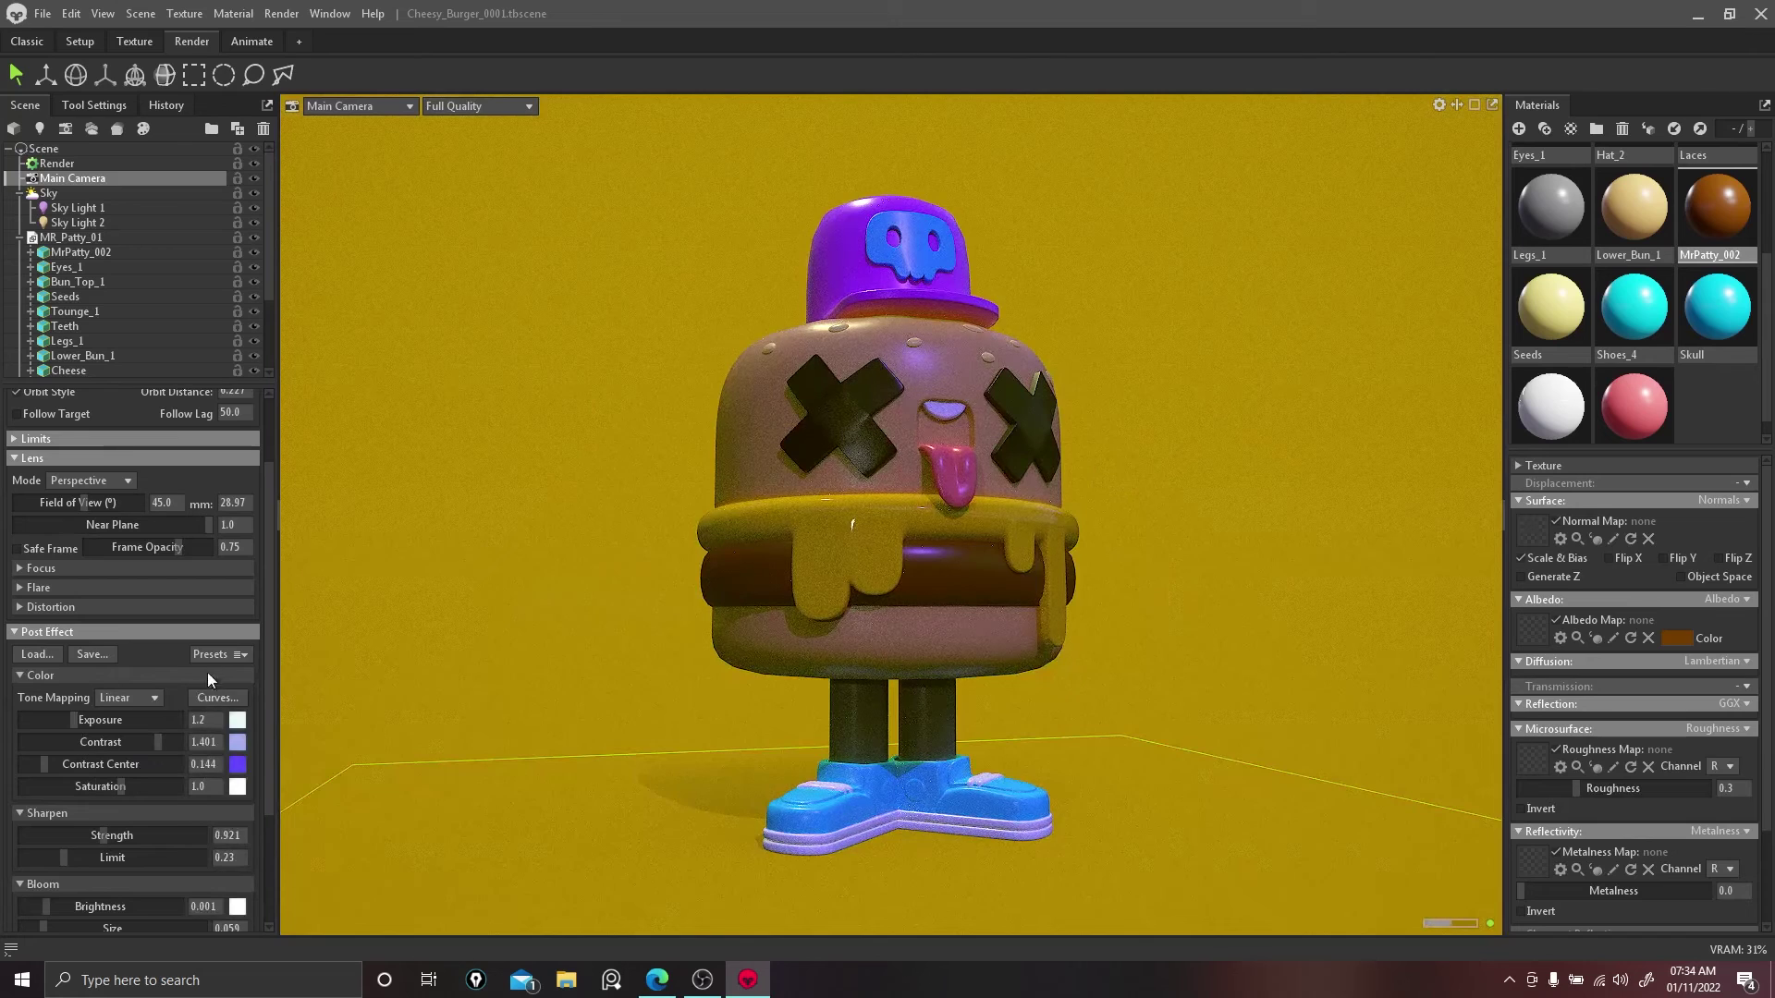
left_click(209, 656)
left_click(204, 767)
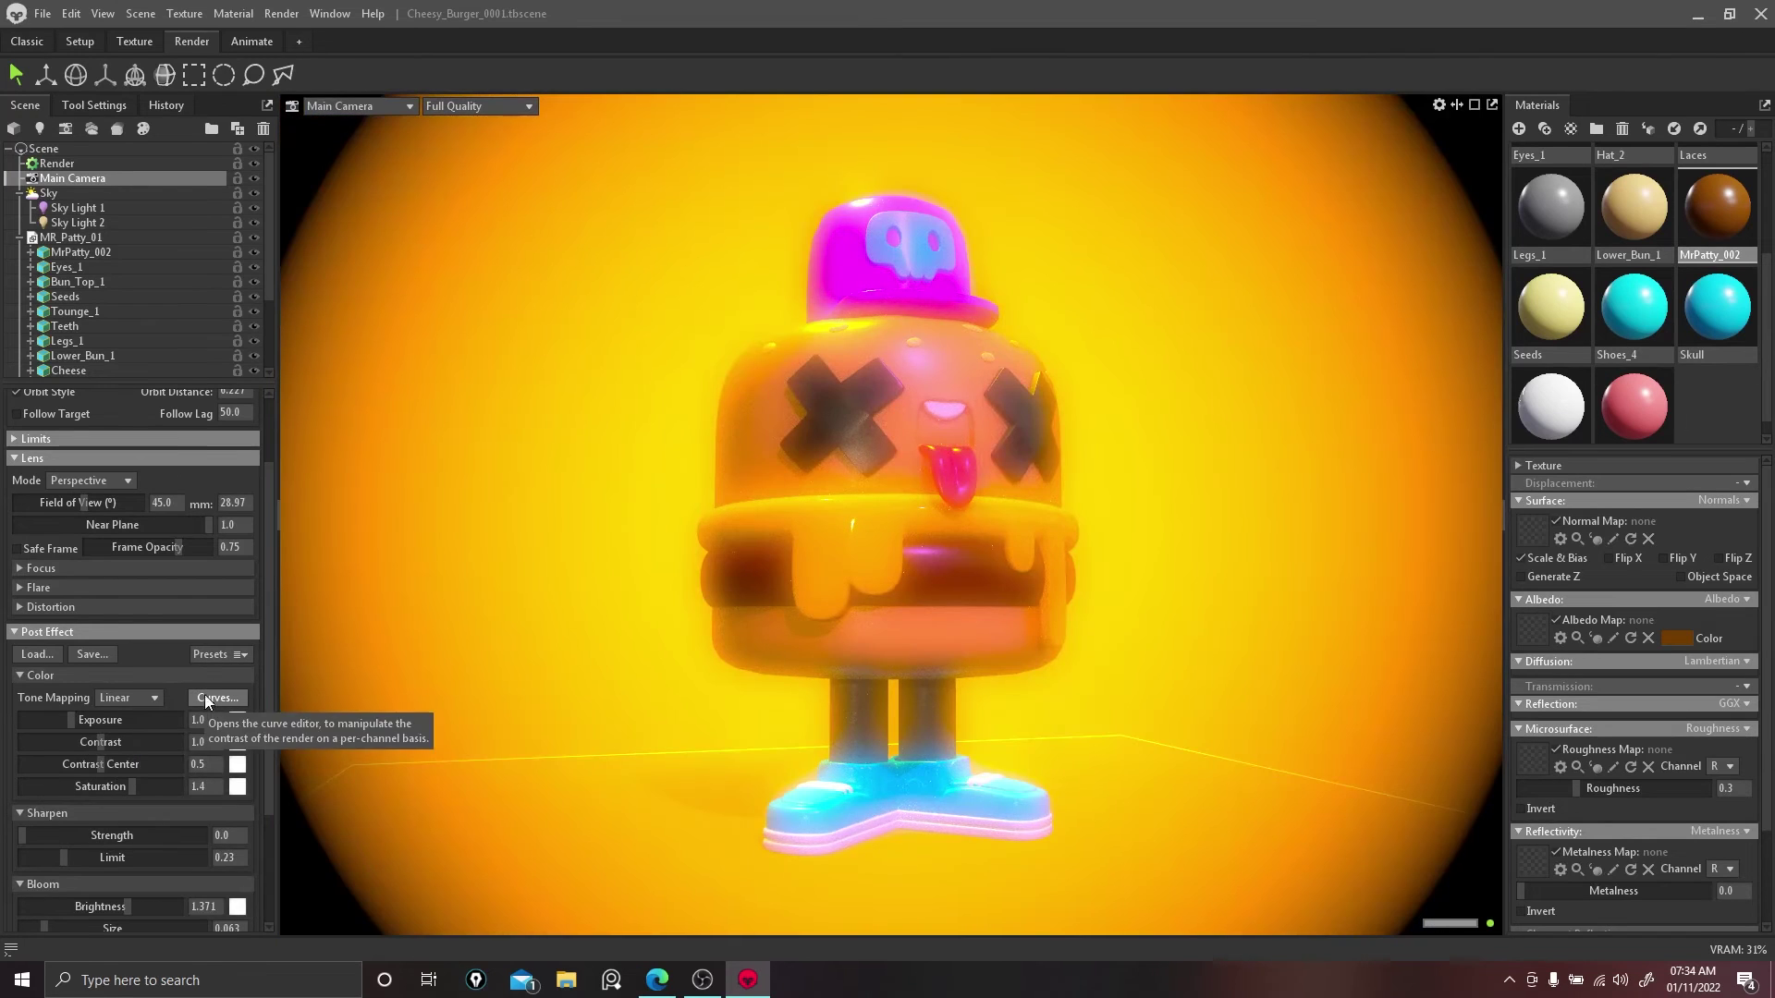
Step: Try the Noir and Polaroid post effect presets on Main Camera
left_click(229, 652)
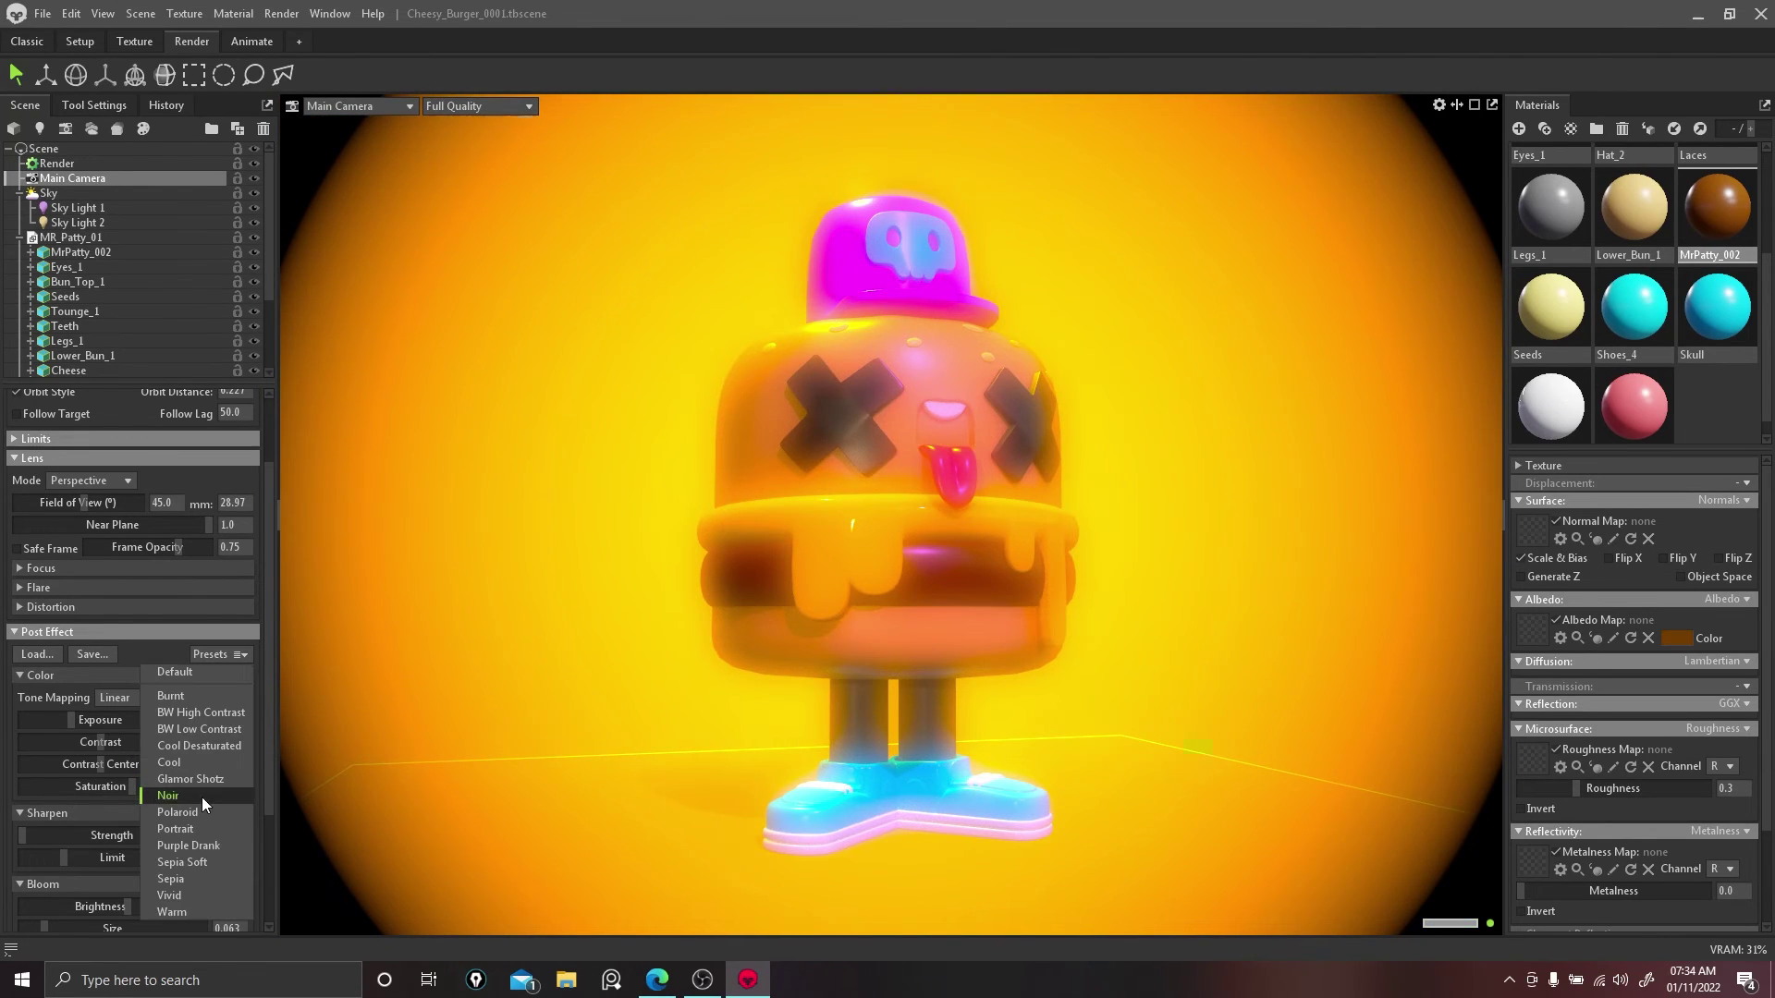
left_click(202, 797)
left_click(225, 650)
left_click(205, 811)
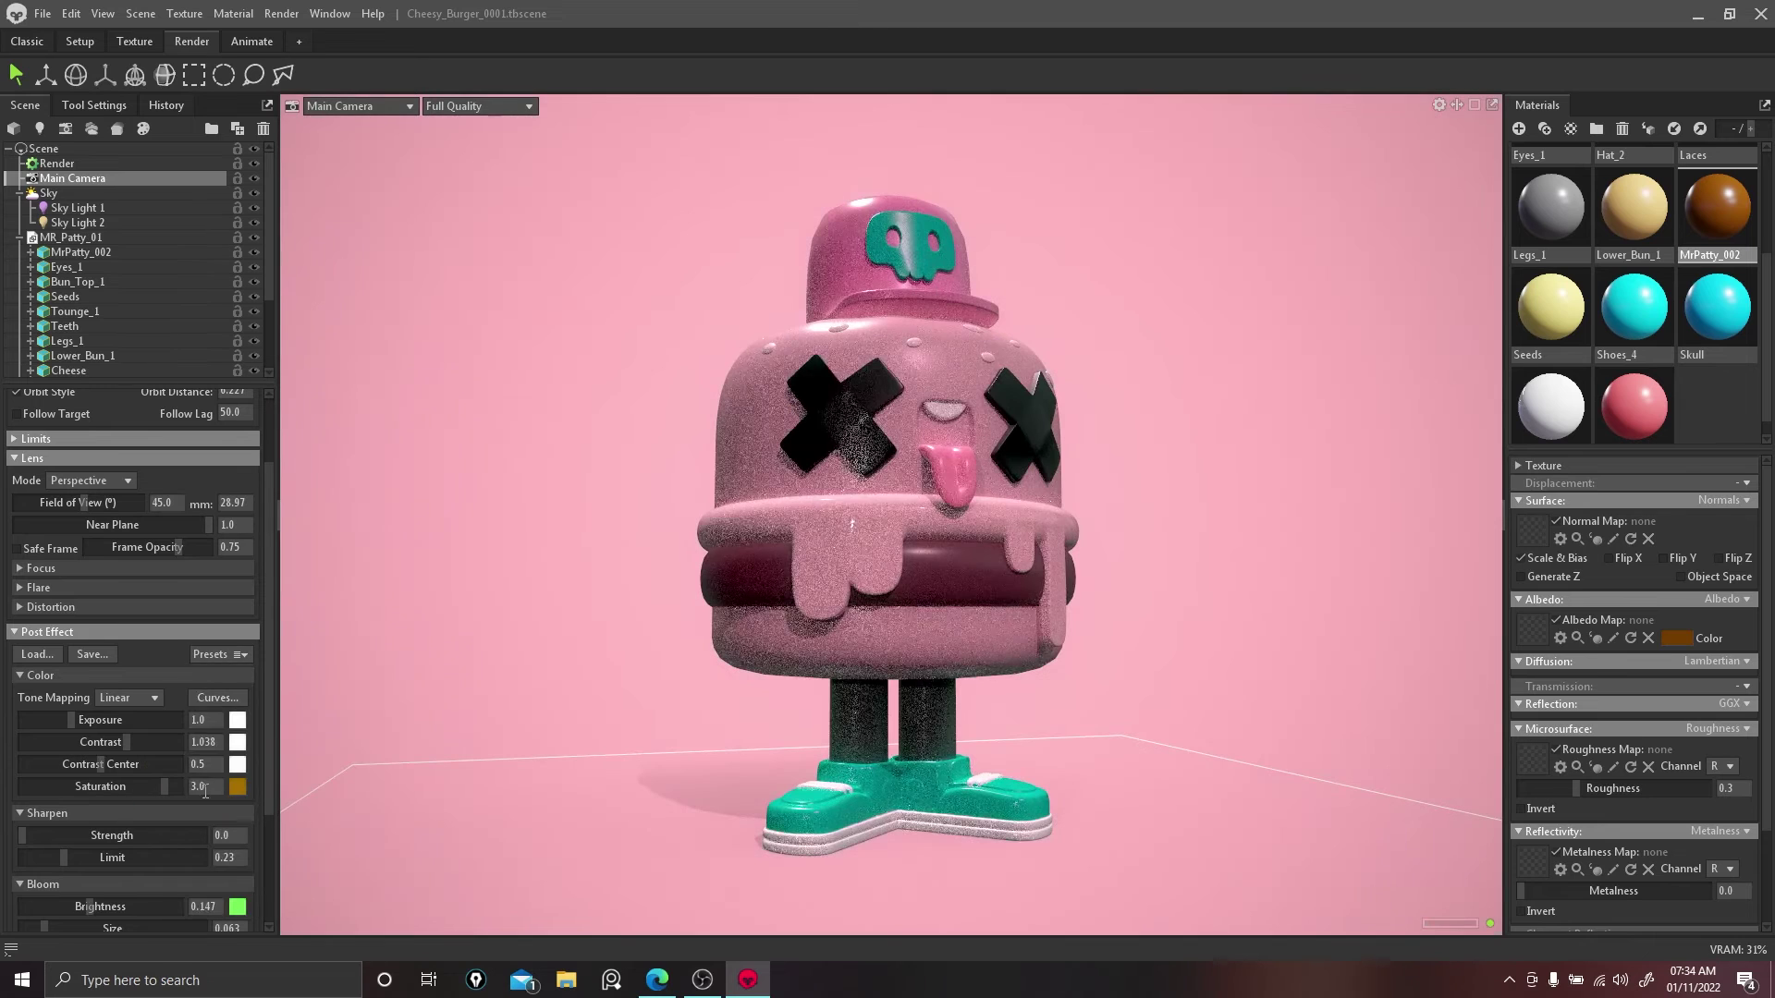
left_click(220, 654)
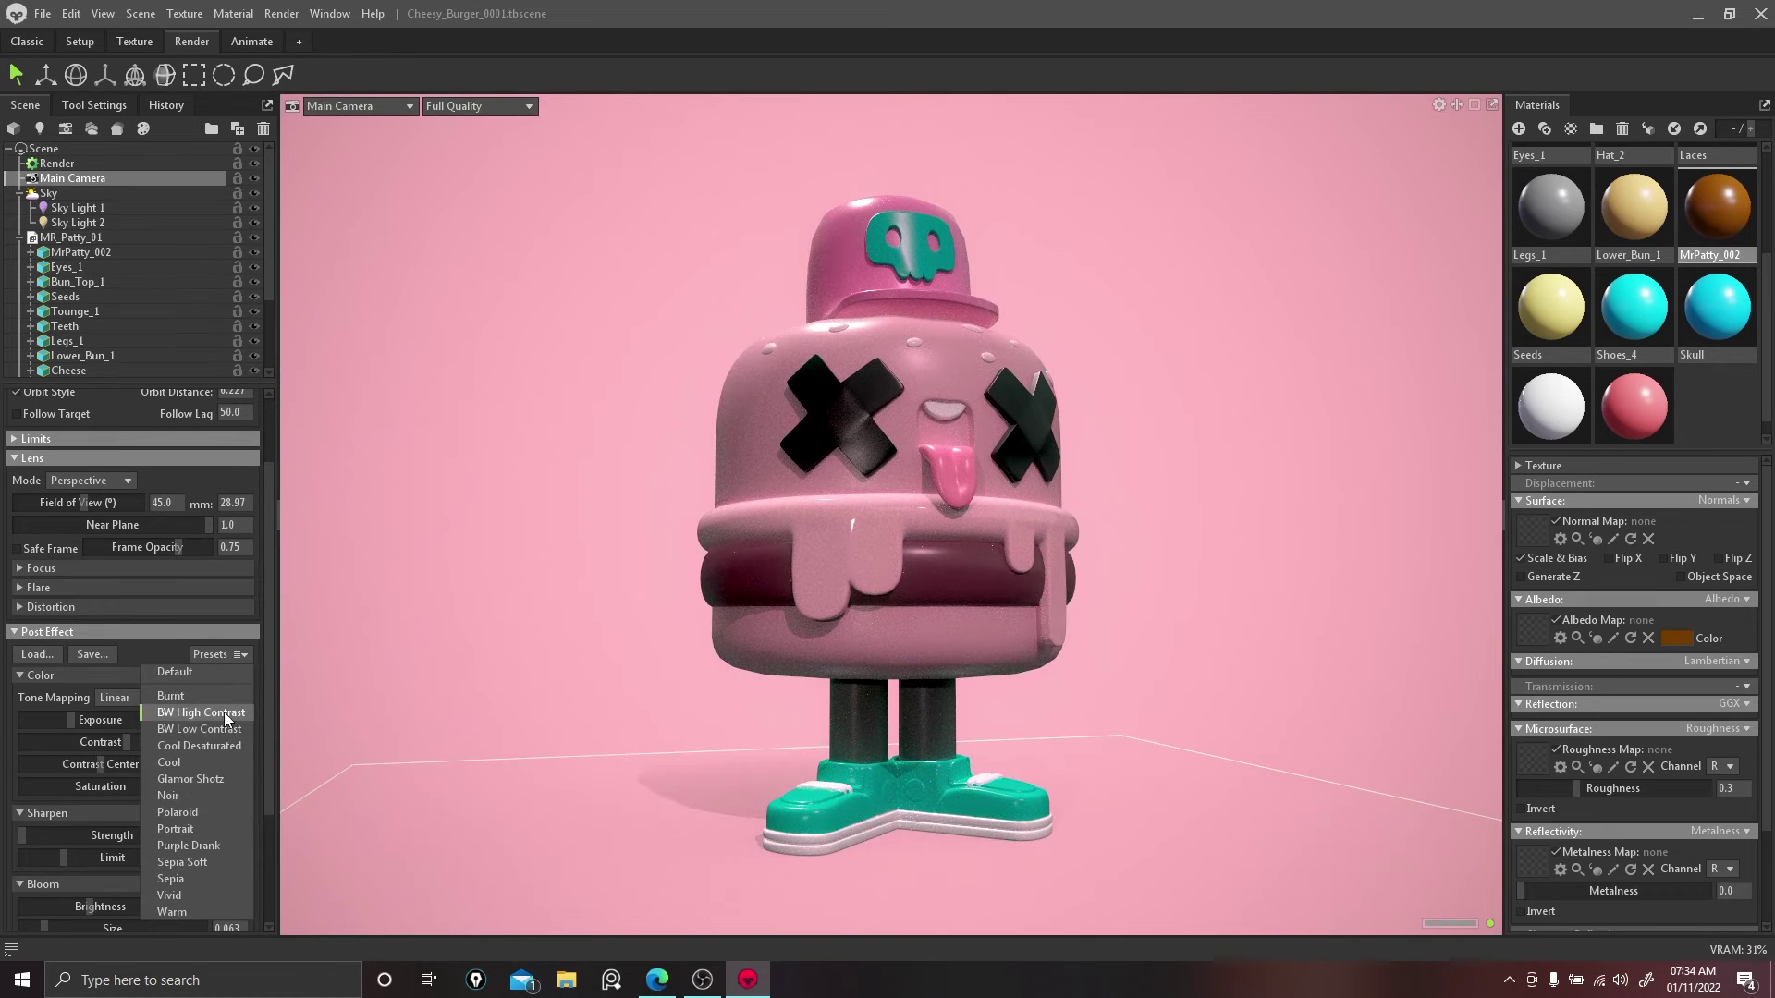
left_click(213, 806)
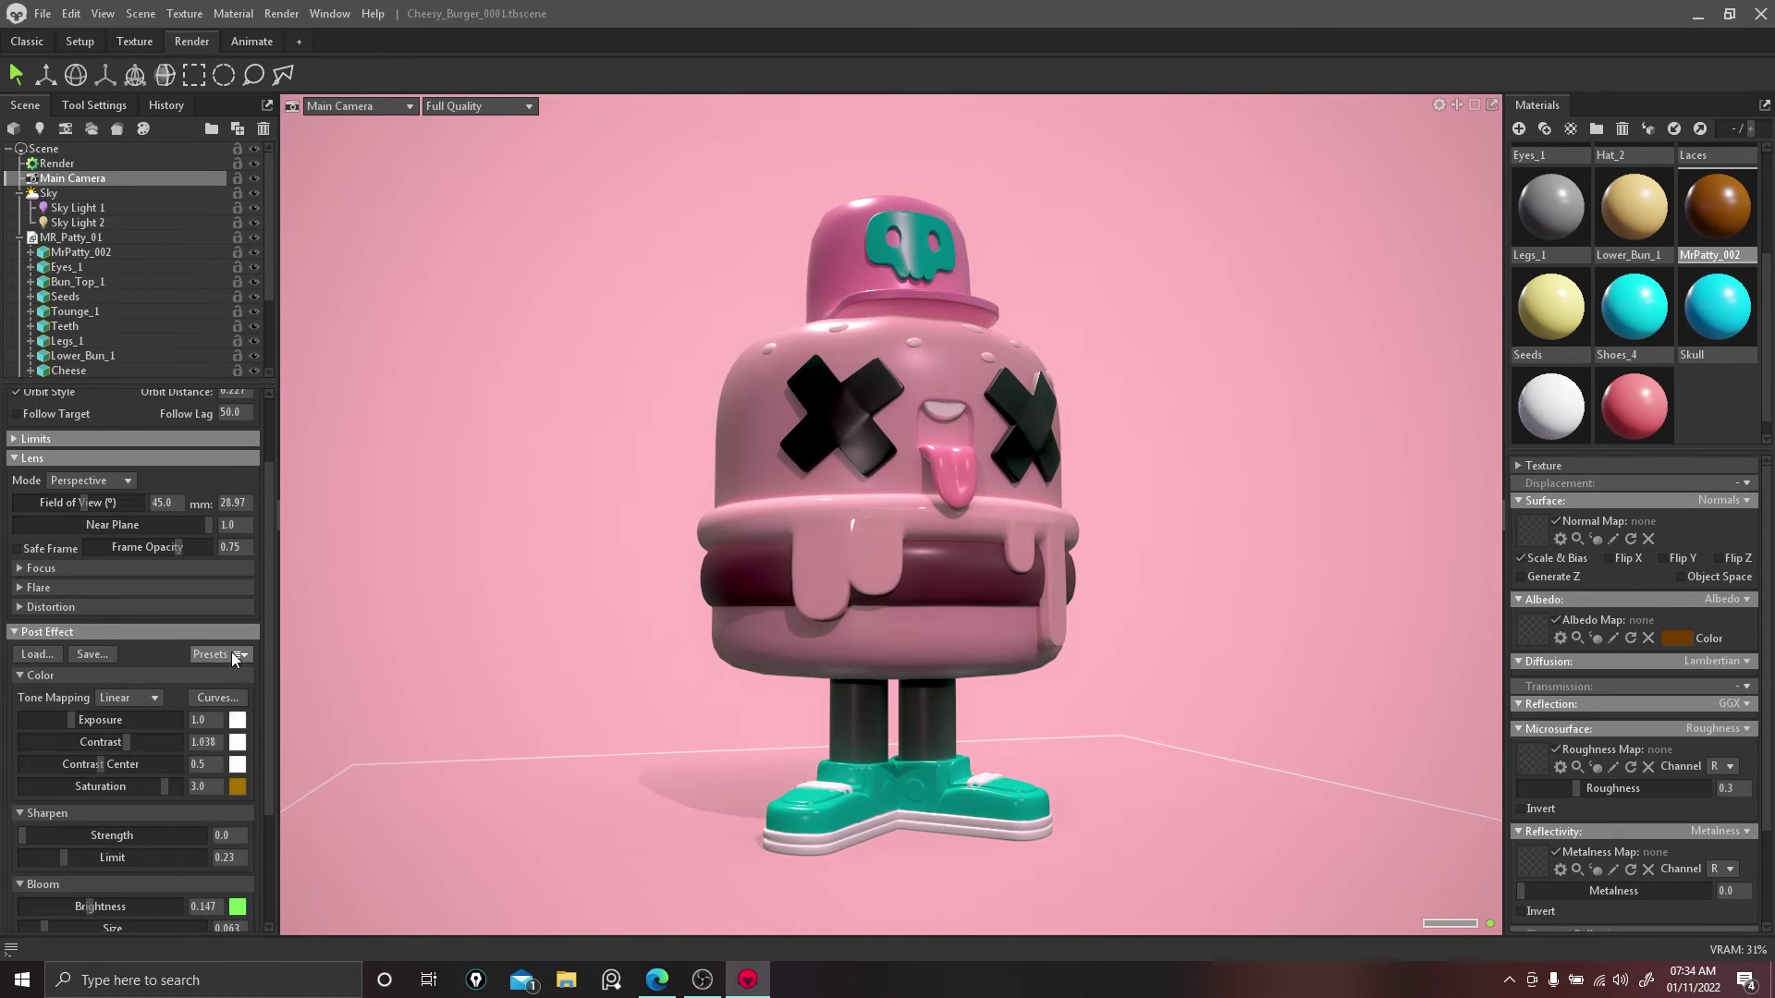
left_click(231, 652)
left_click(218, 799)
Step: Try the Purple Drank, Sepia Soft, Sepia, Vivid and Warm post effect presets on Main Camera
left_click(220, 653)
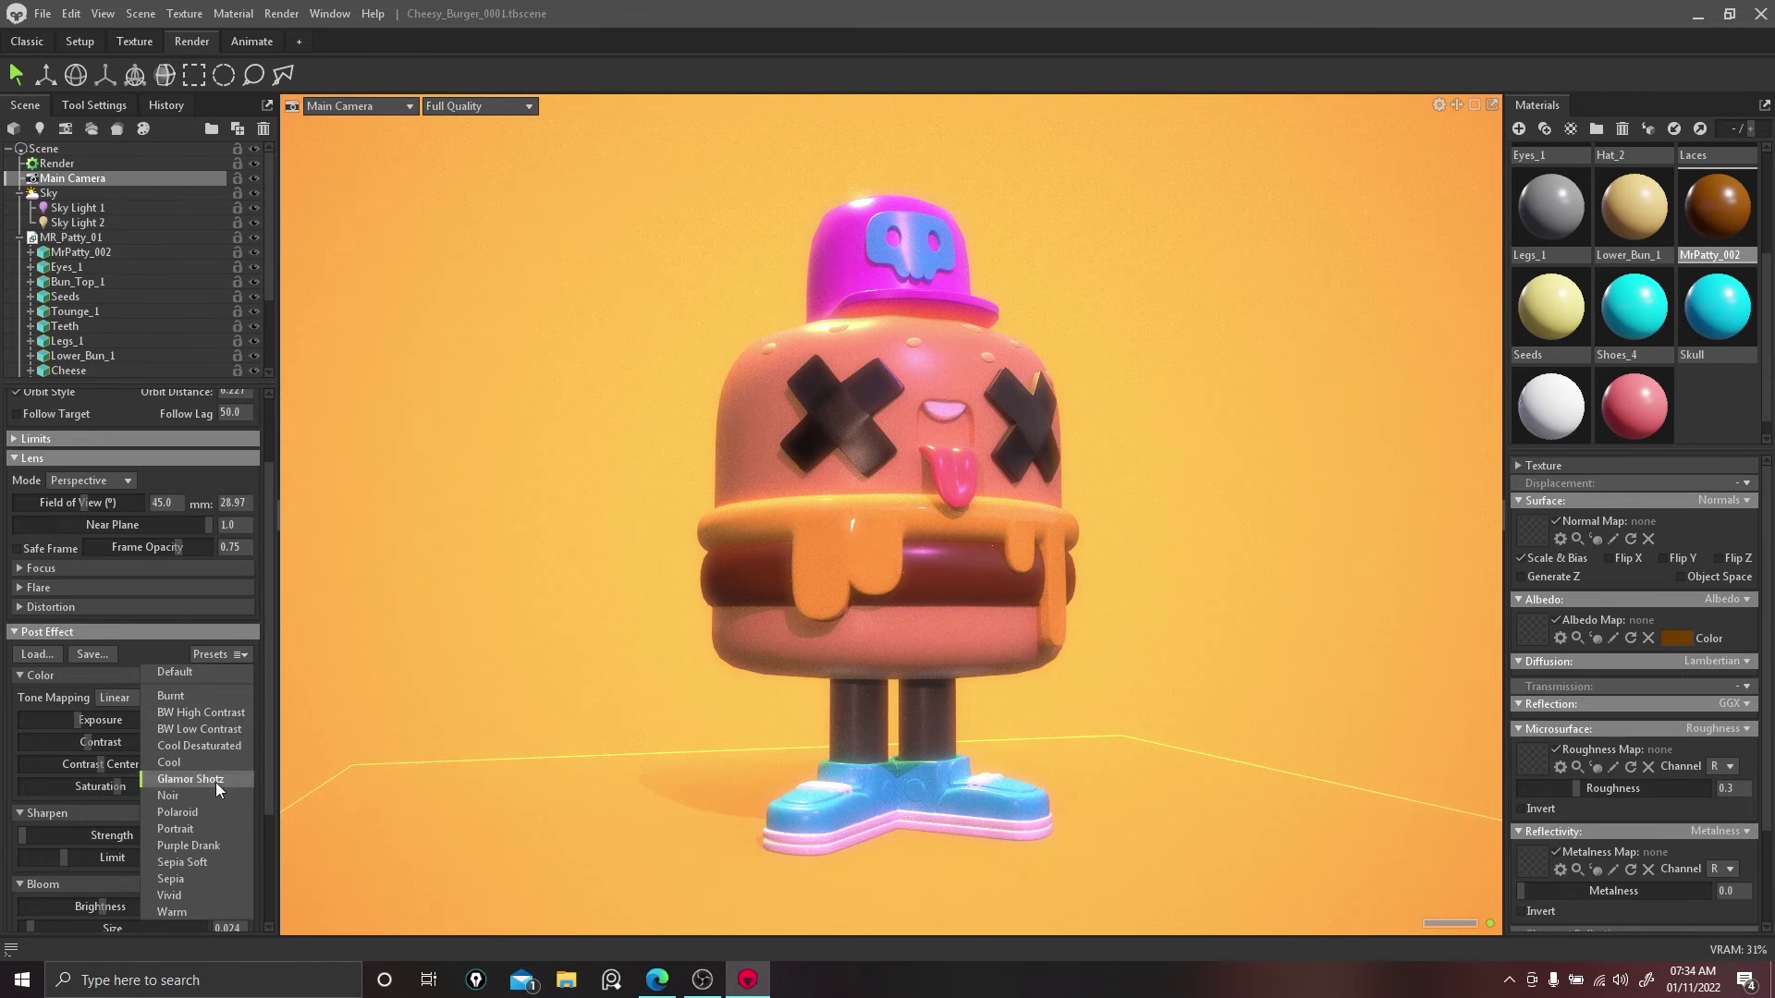
left_click(212, 845)
left_click(226, 654)
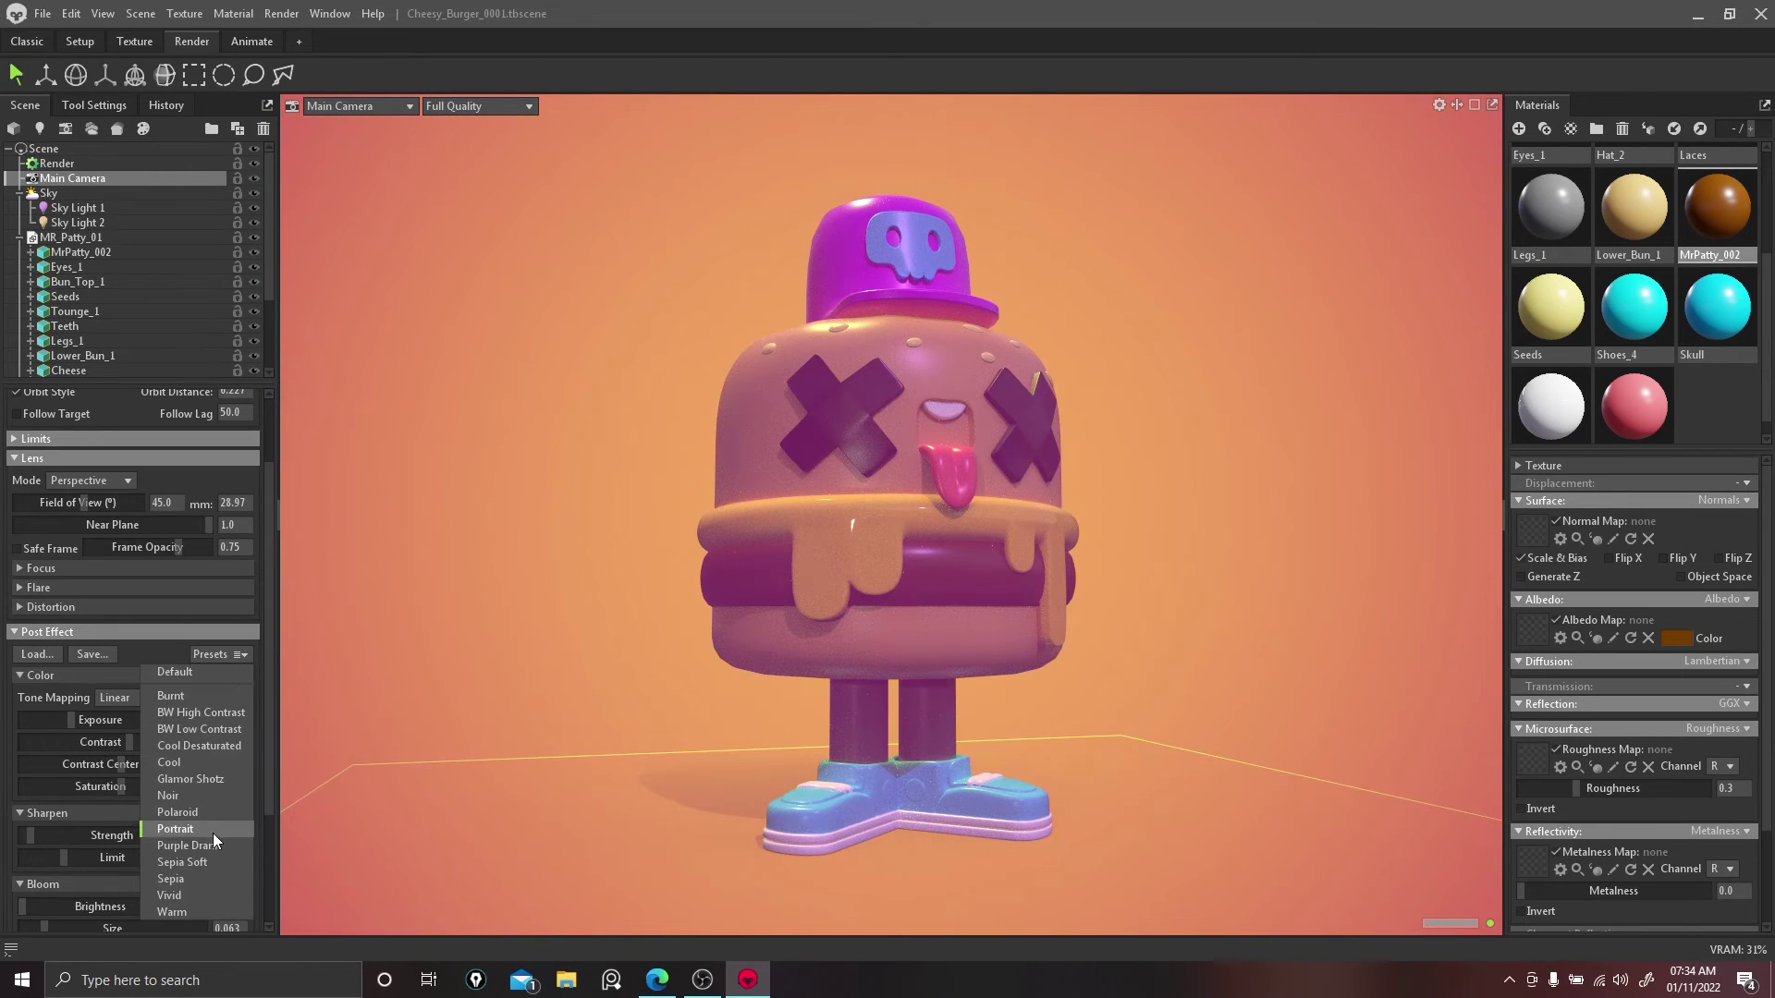
left_click(205, 860)
left_click(235, 651)
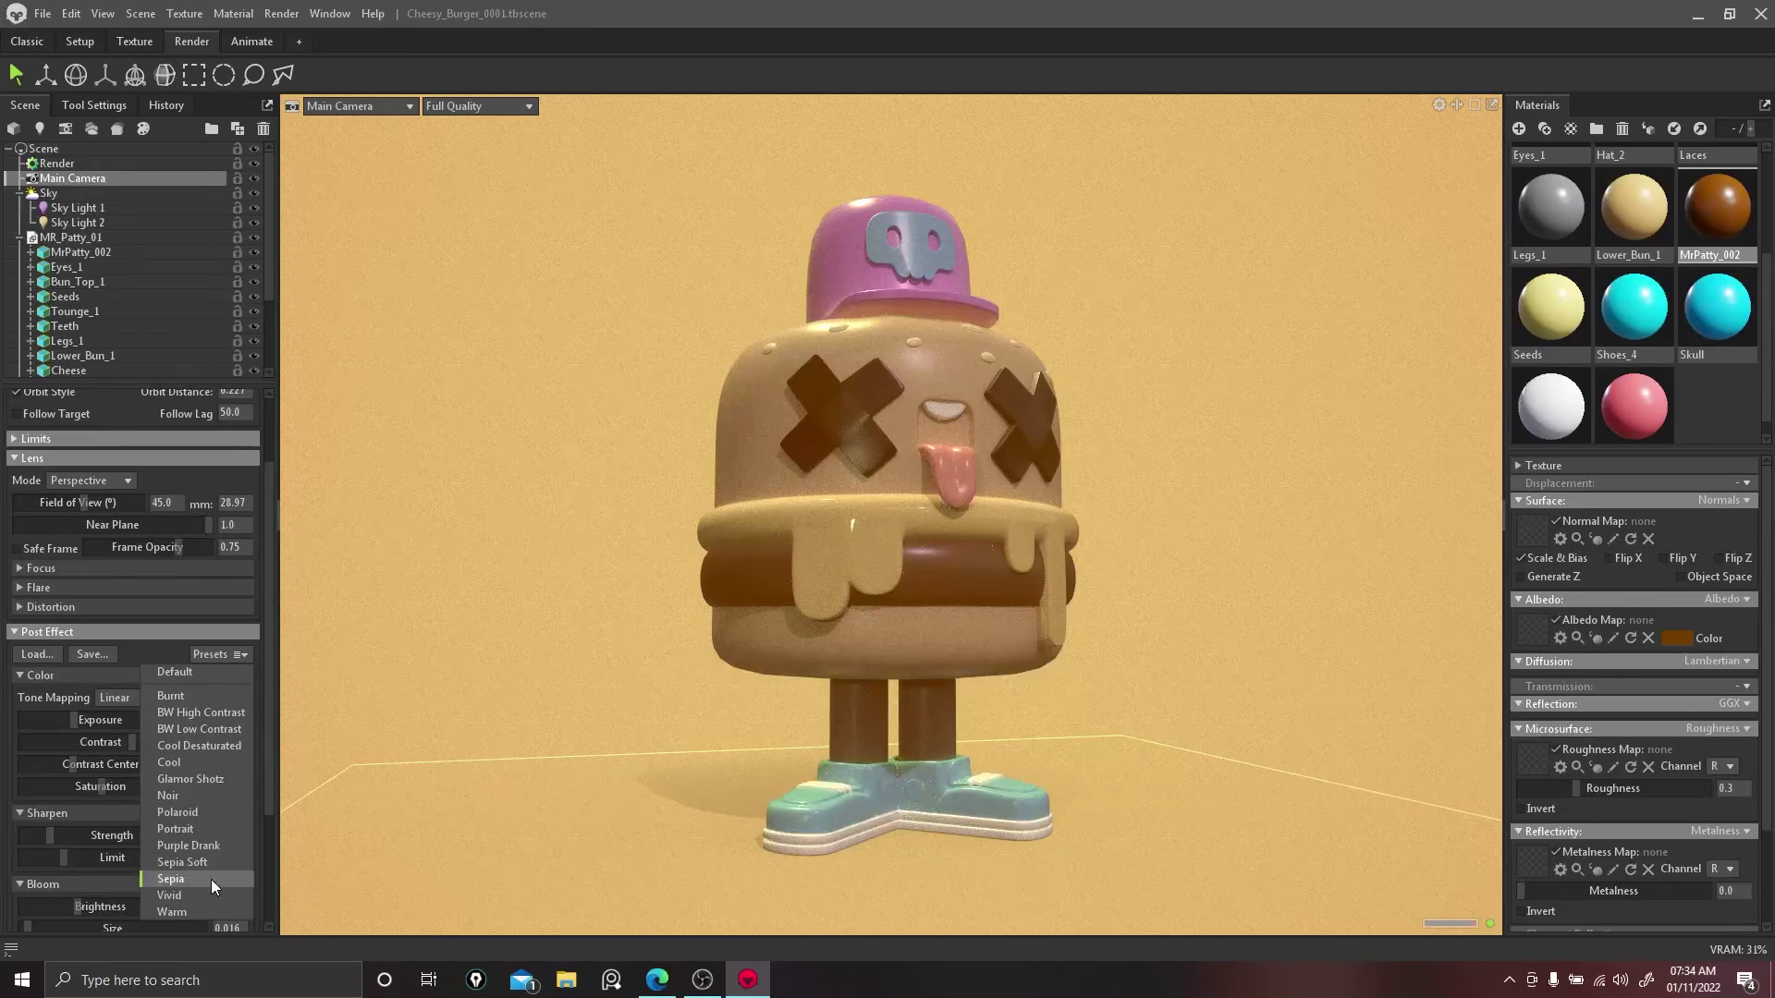
left_click(210, 879)
left_click(230, 647)
left_click(207, 895)
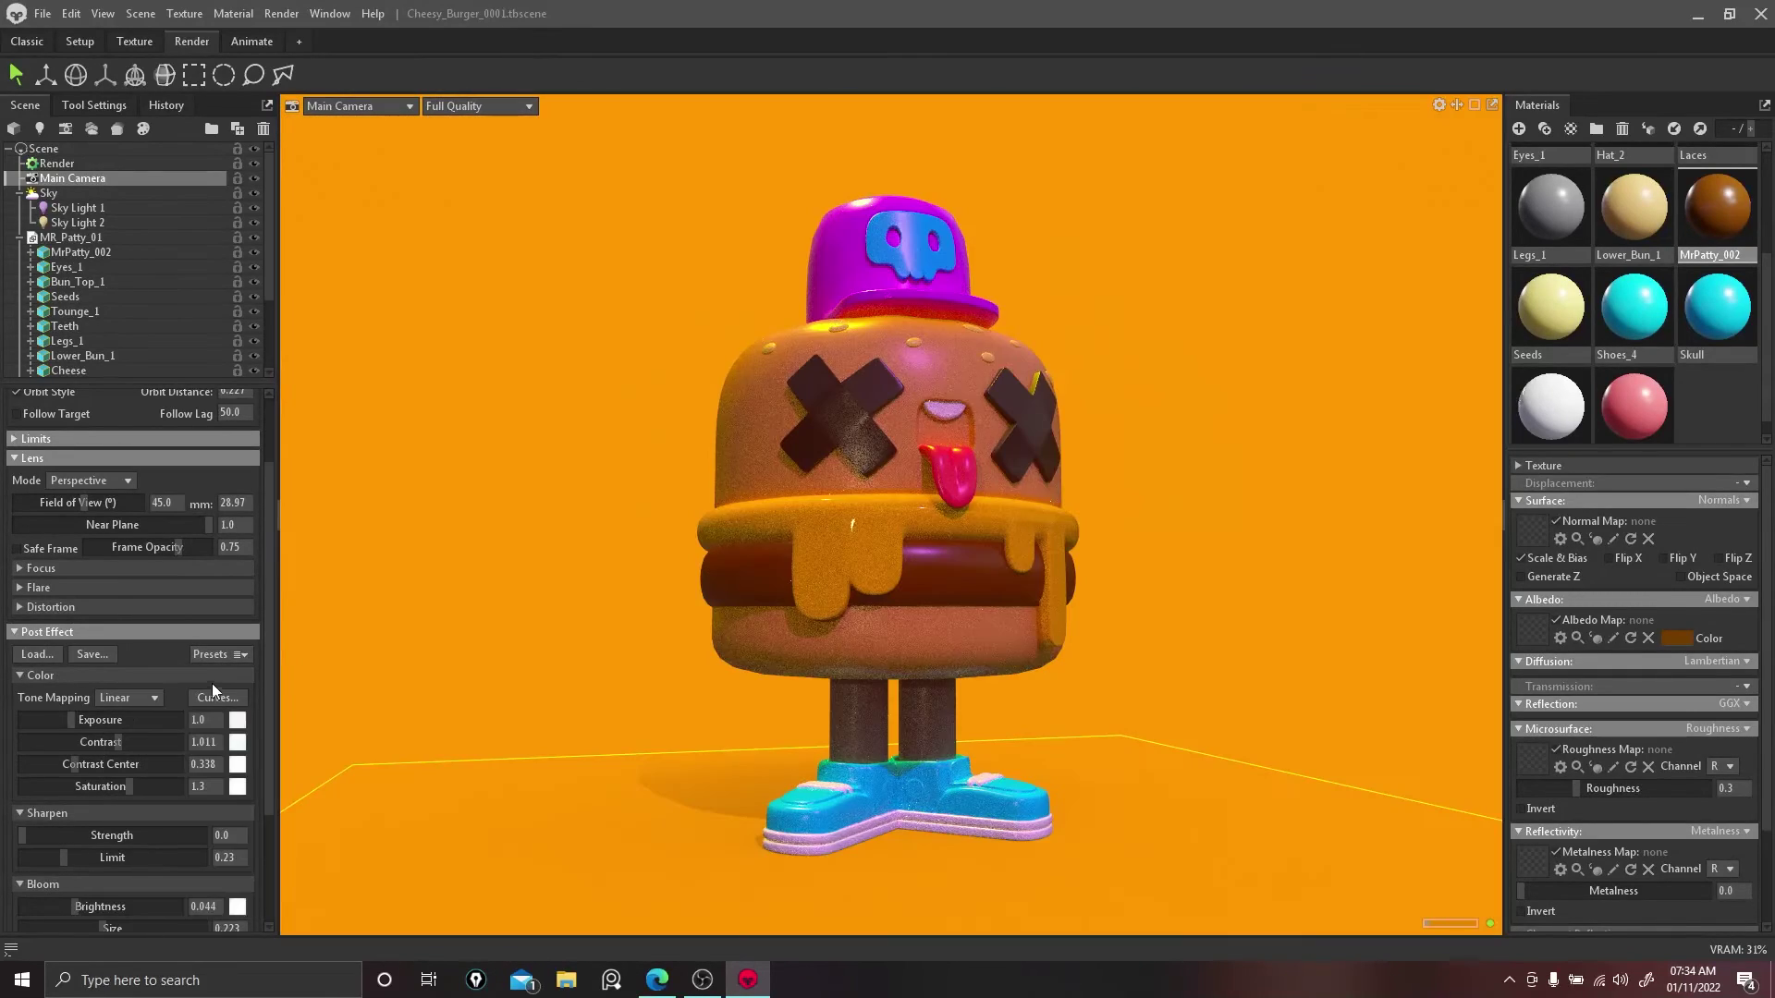
left_click(224, 652)
left_click(212, 912)
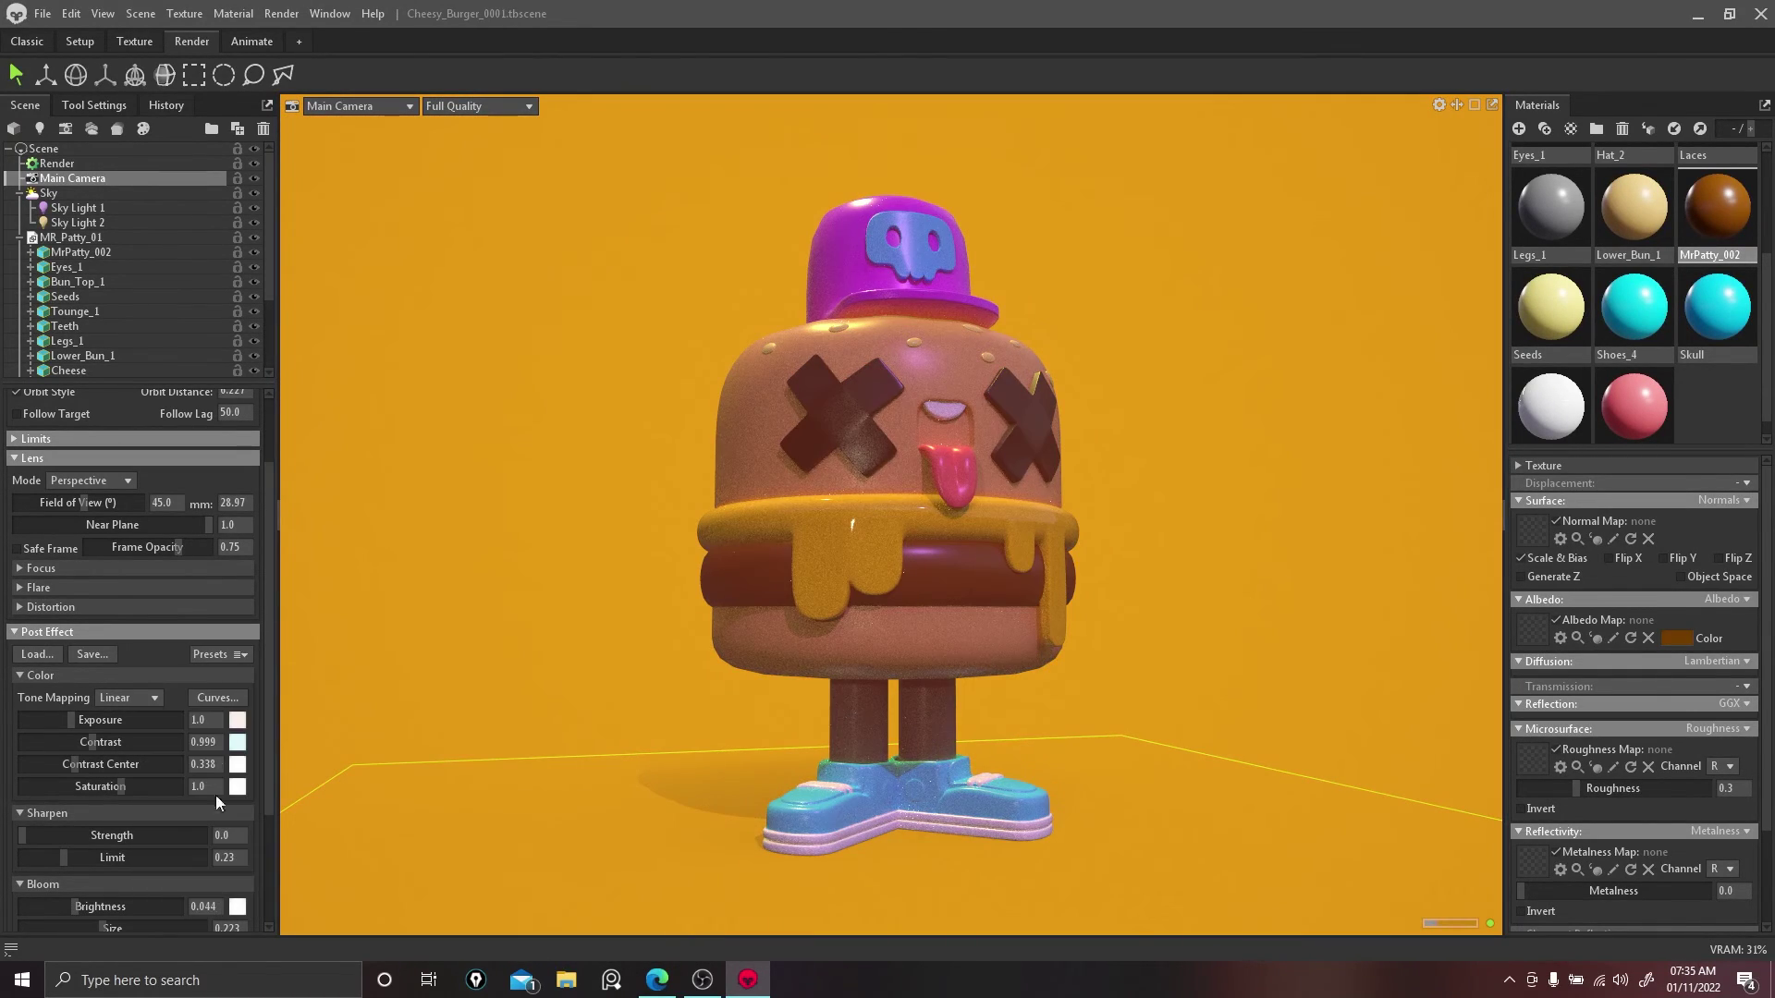
Step: Apply the Default post effect preset to Main Camera and nudge its contrast down very slightly
left_click(229, 651)
left_click(222, 675)
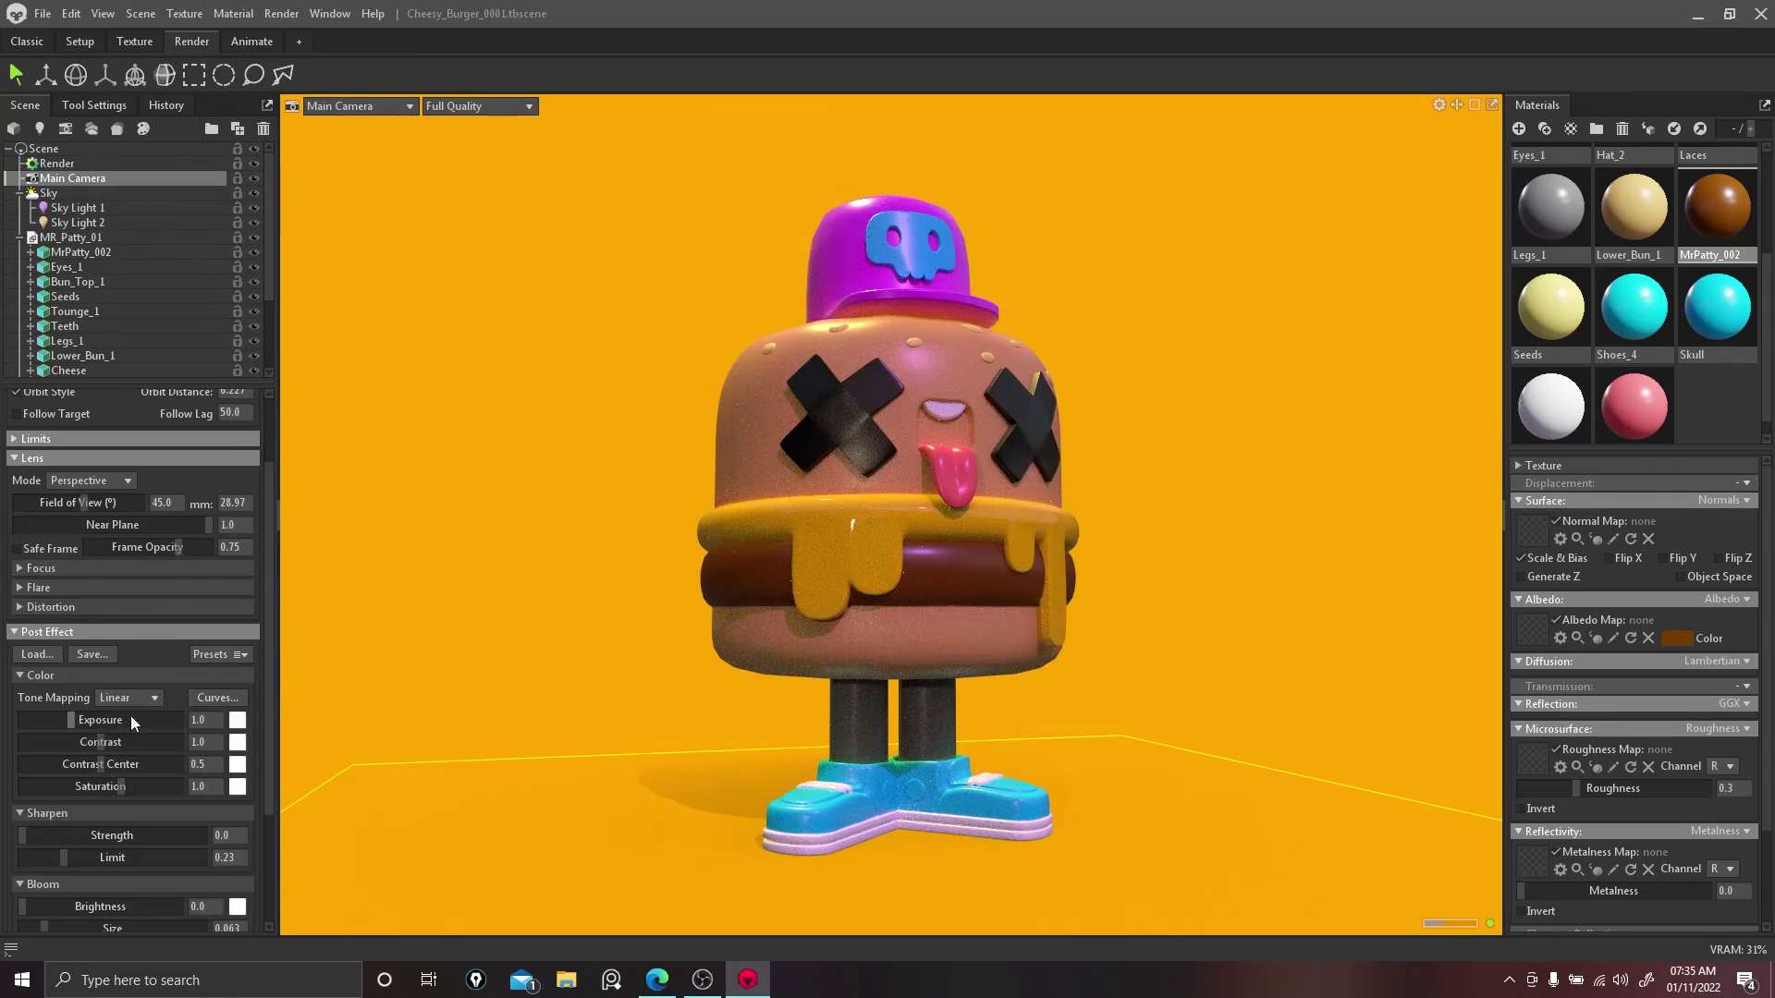
mouse_move(103, 746)
left_mouse_down()
mouse_move(66, 743)
mouse_move(96, 743)
left_mouse_up()
Step: Set bloom to brightness 0.167 and size 0.056, and the vignette to strength 0.899 and softness 0.567
scroll(264, 753, "down", 3)
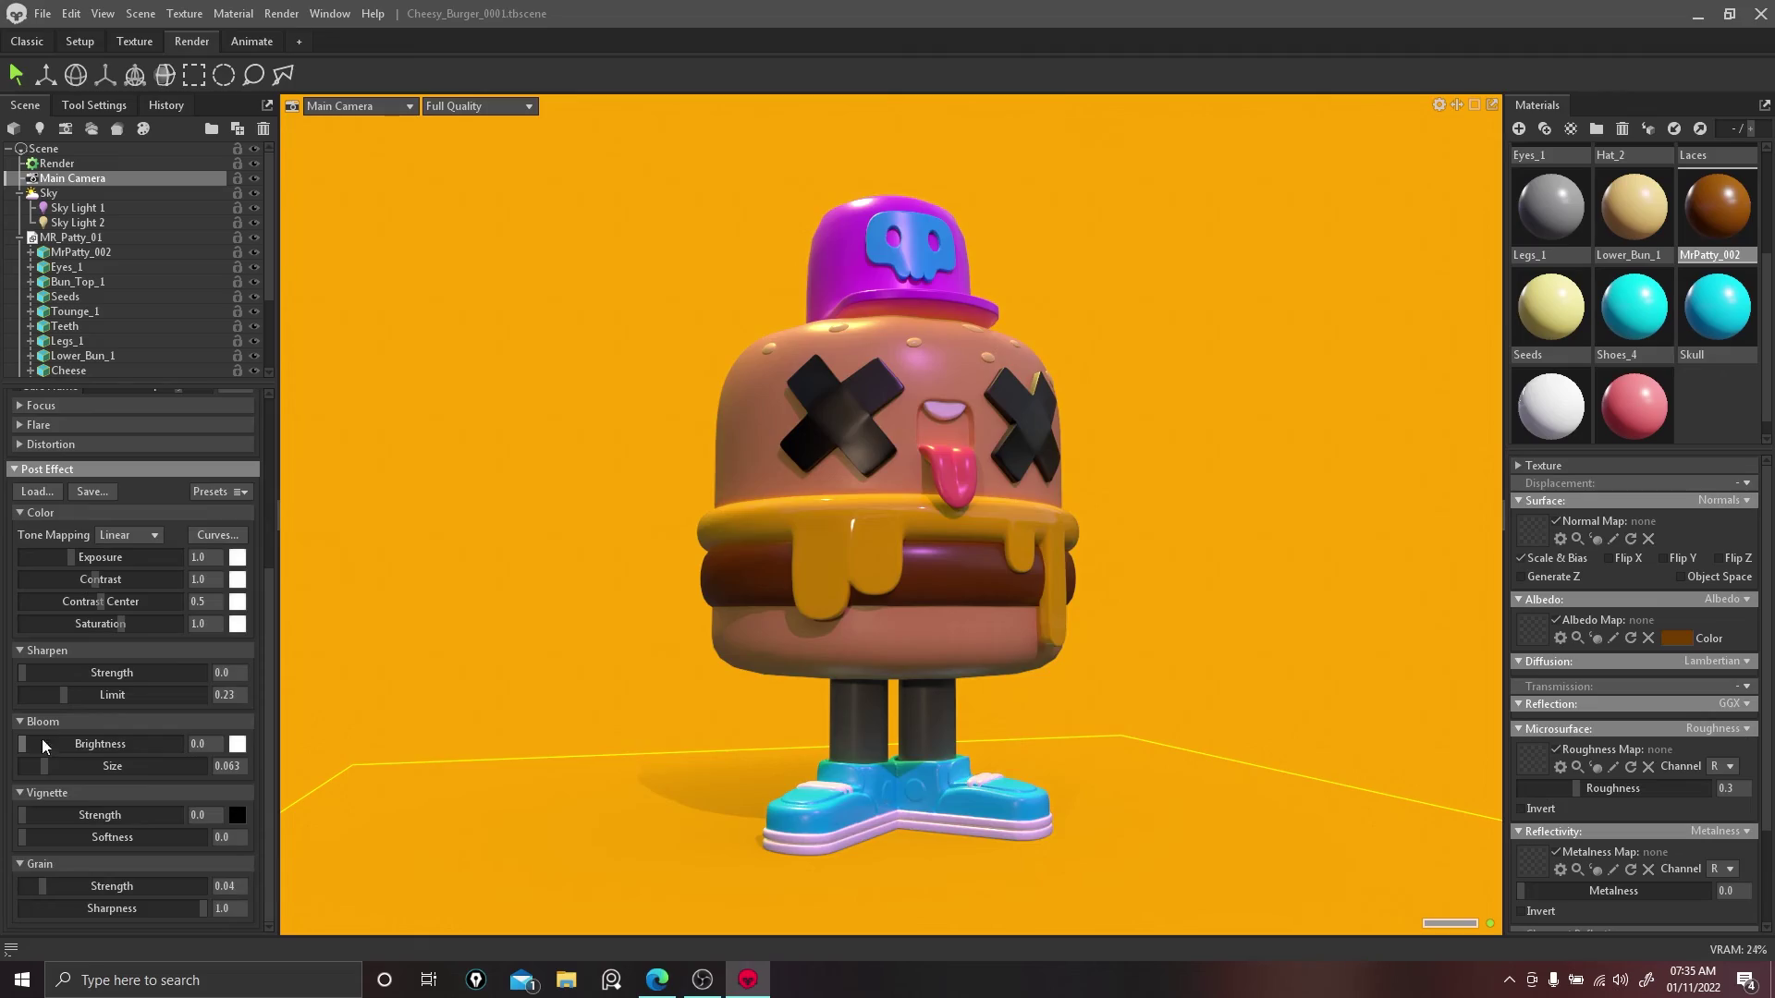
left_click_drag(41, 743, 92, 745)
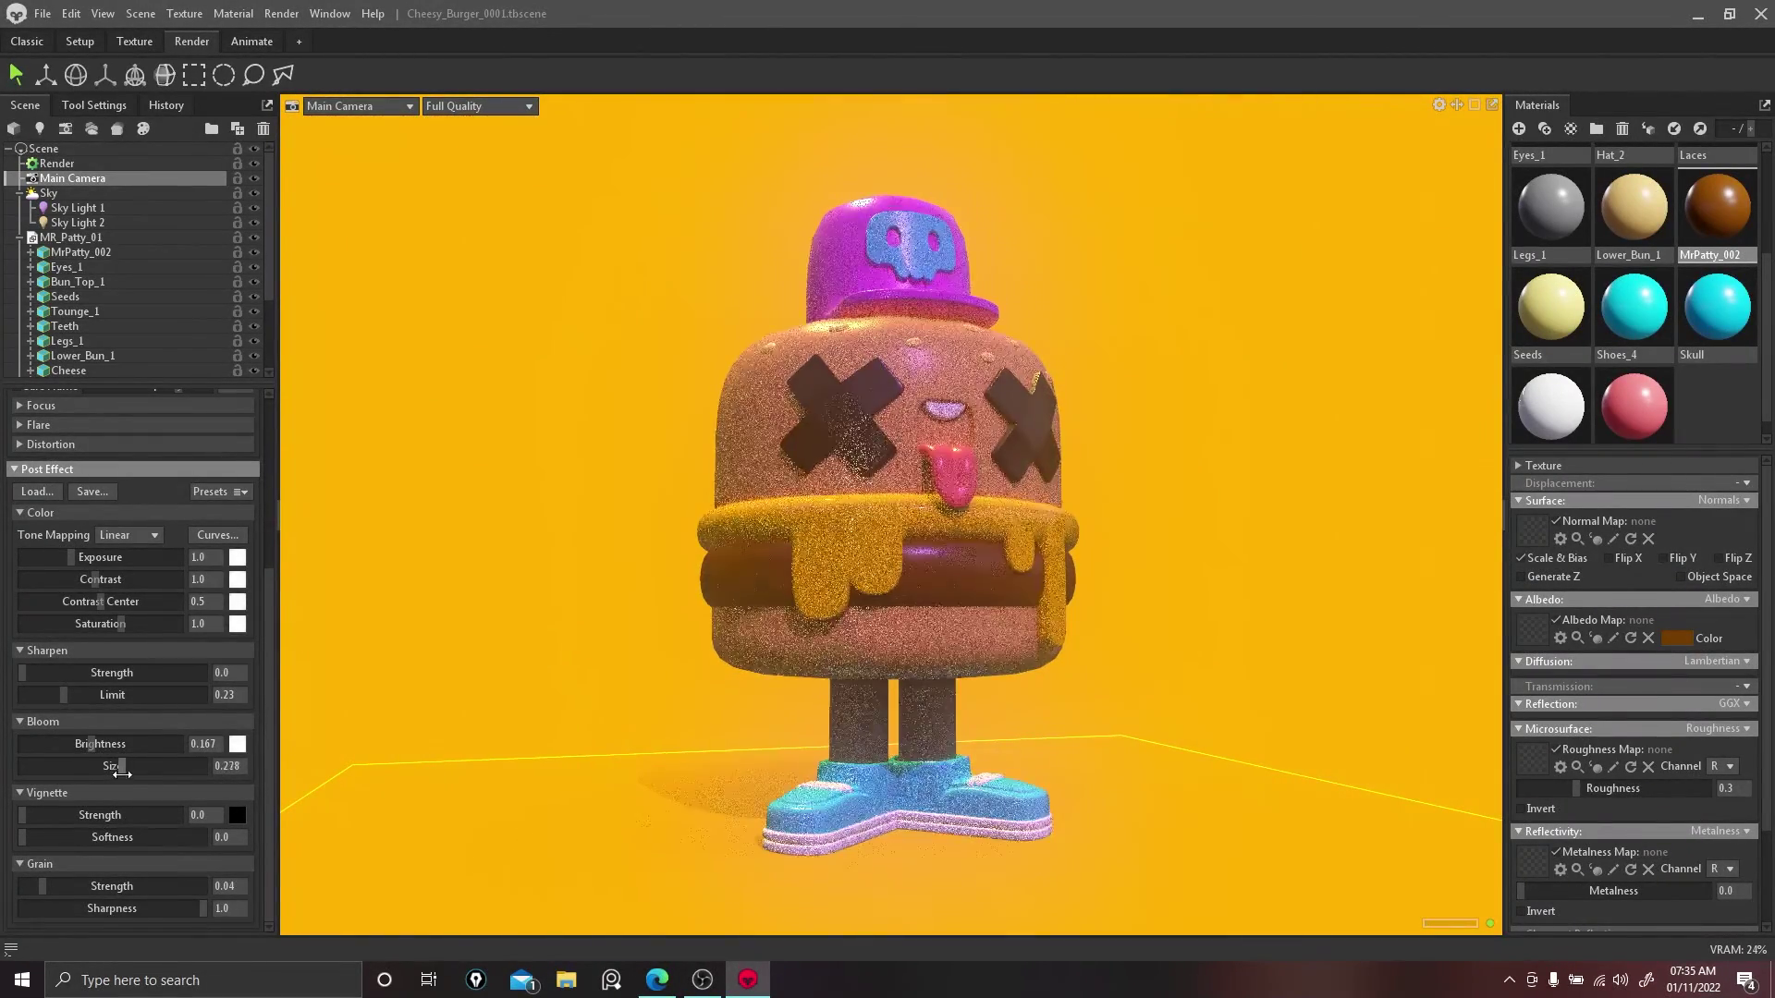
left_click_drag(44, 767, 42, 765)
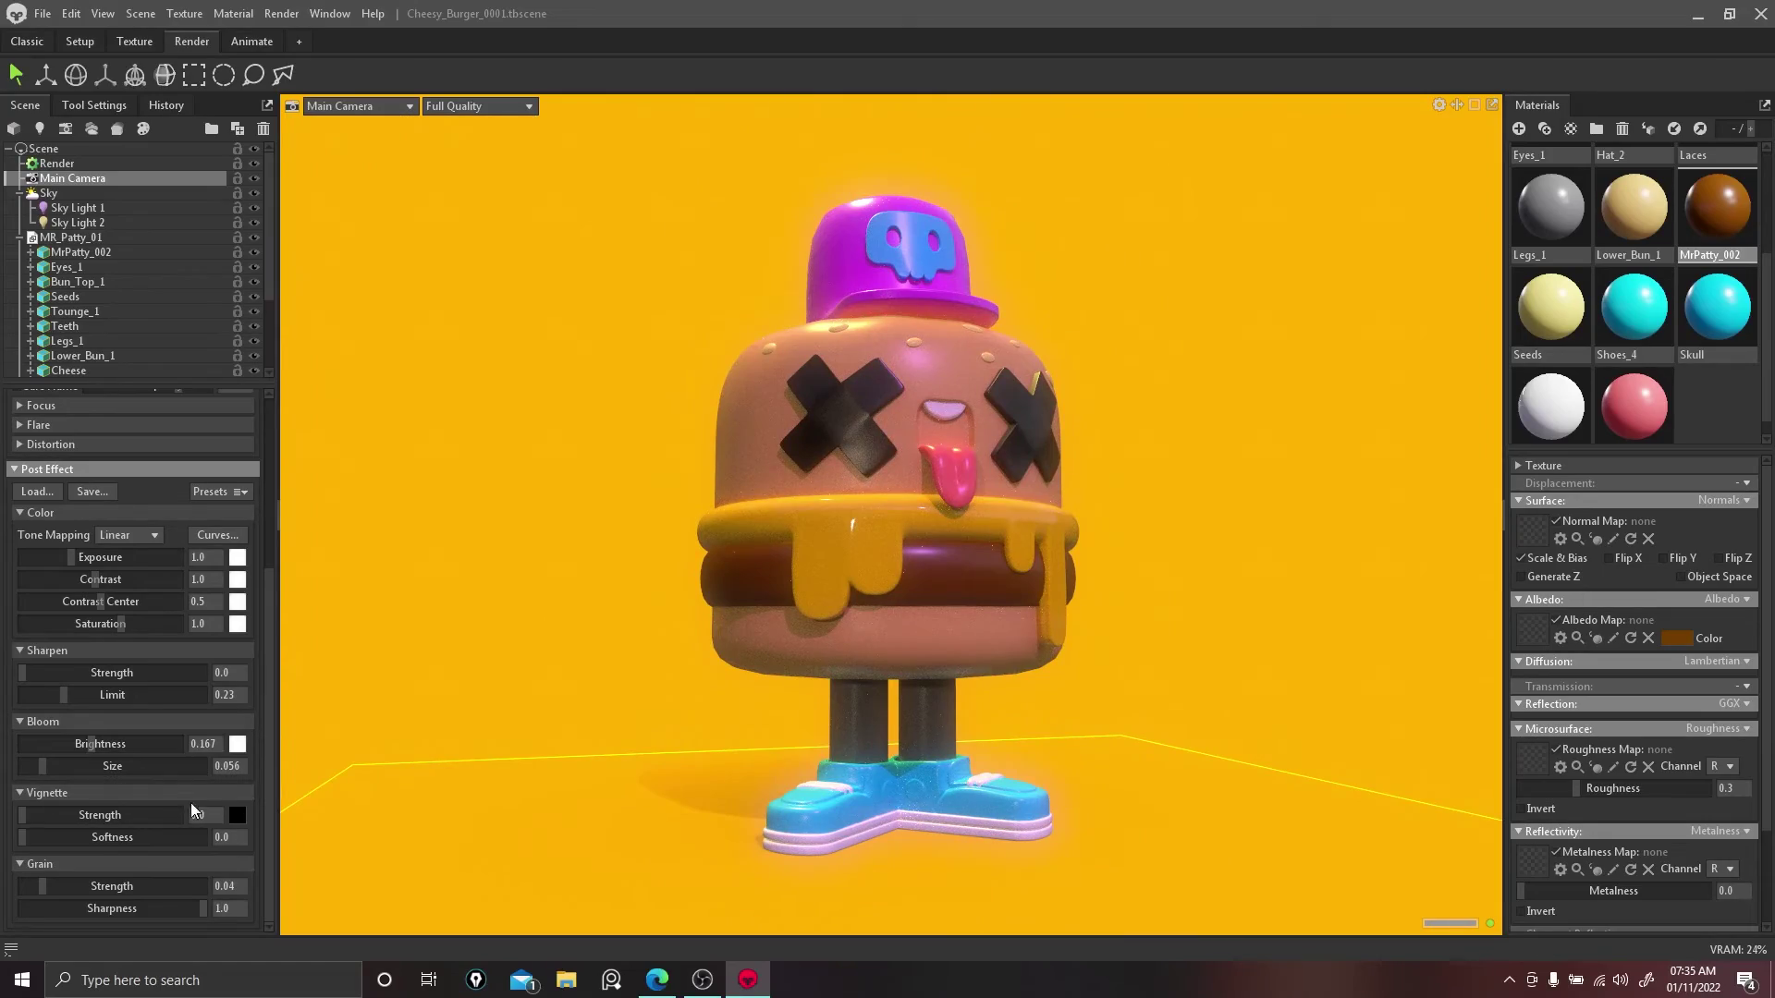
left_click_drag(37, 823, 128, 811)
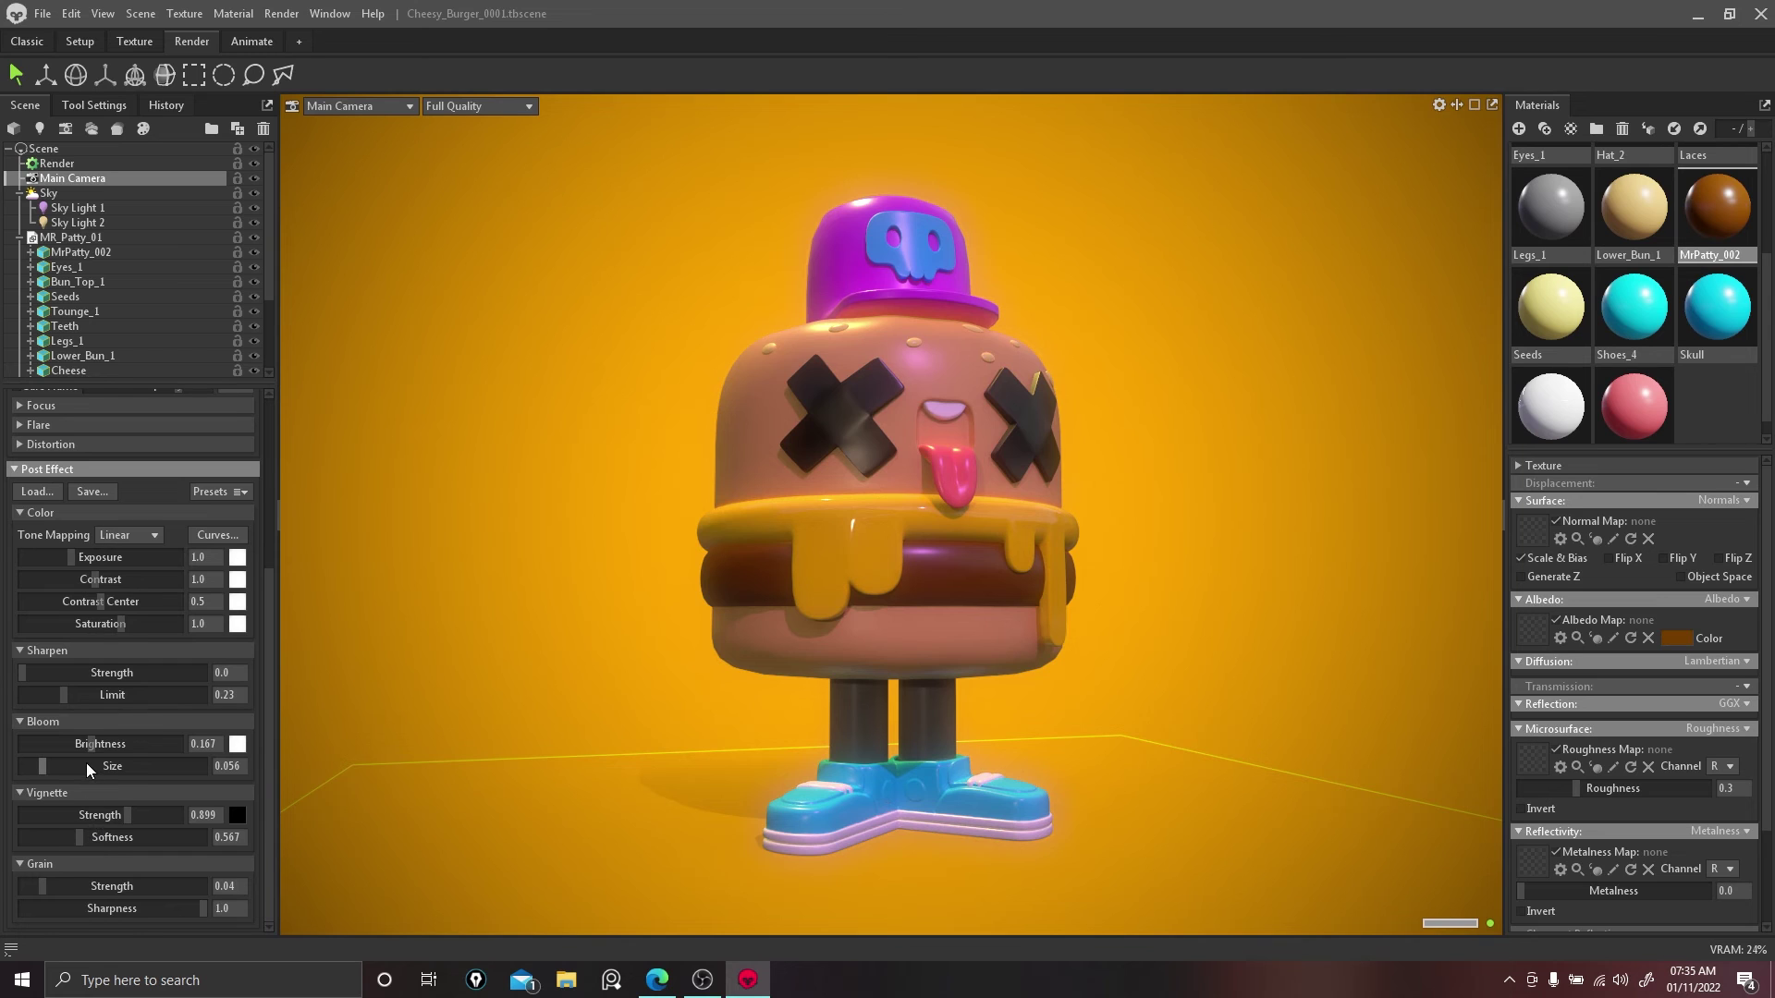
Step: Try the Reinhard and Hejl tone mapping modes, and return the camera to Linear tone mapping
scroll(86, 762, "up", 2)
scroll(86, 763, "up", 1)
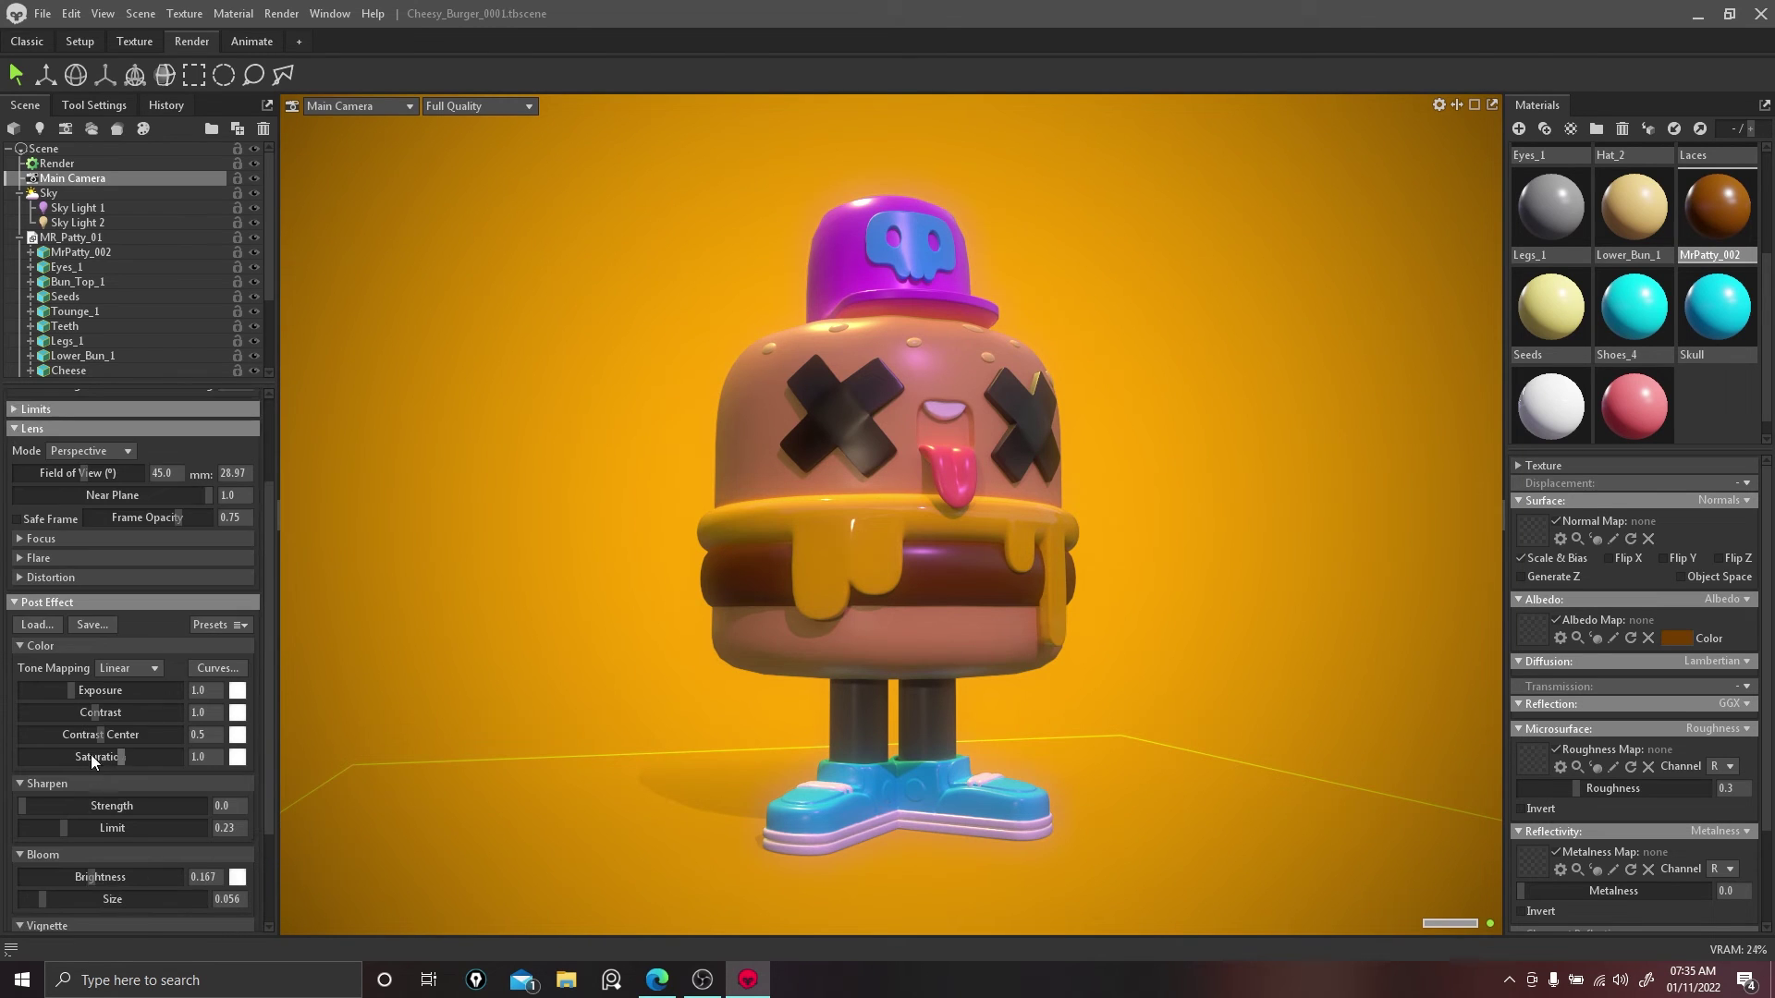
left_click(152, 668)
left_click(135, 703)
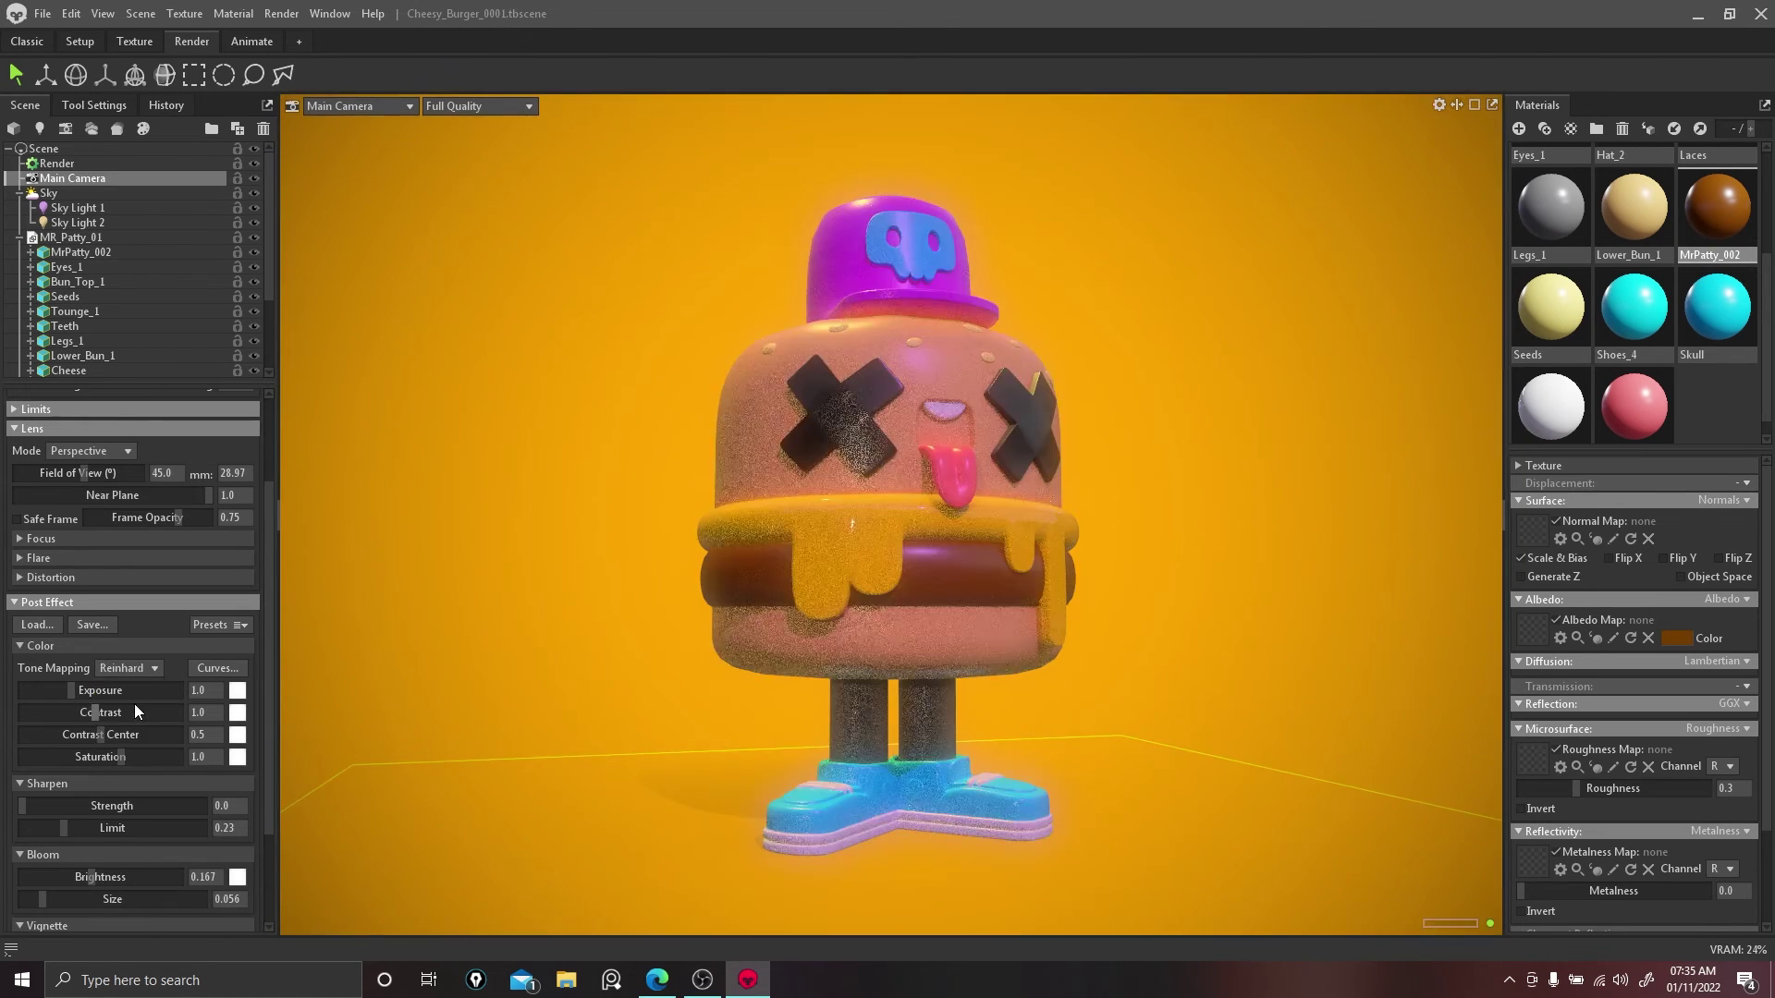
left_click(138, 662)
left_click(136, 720)
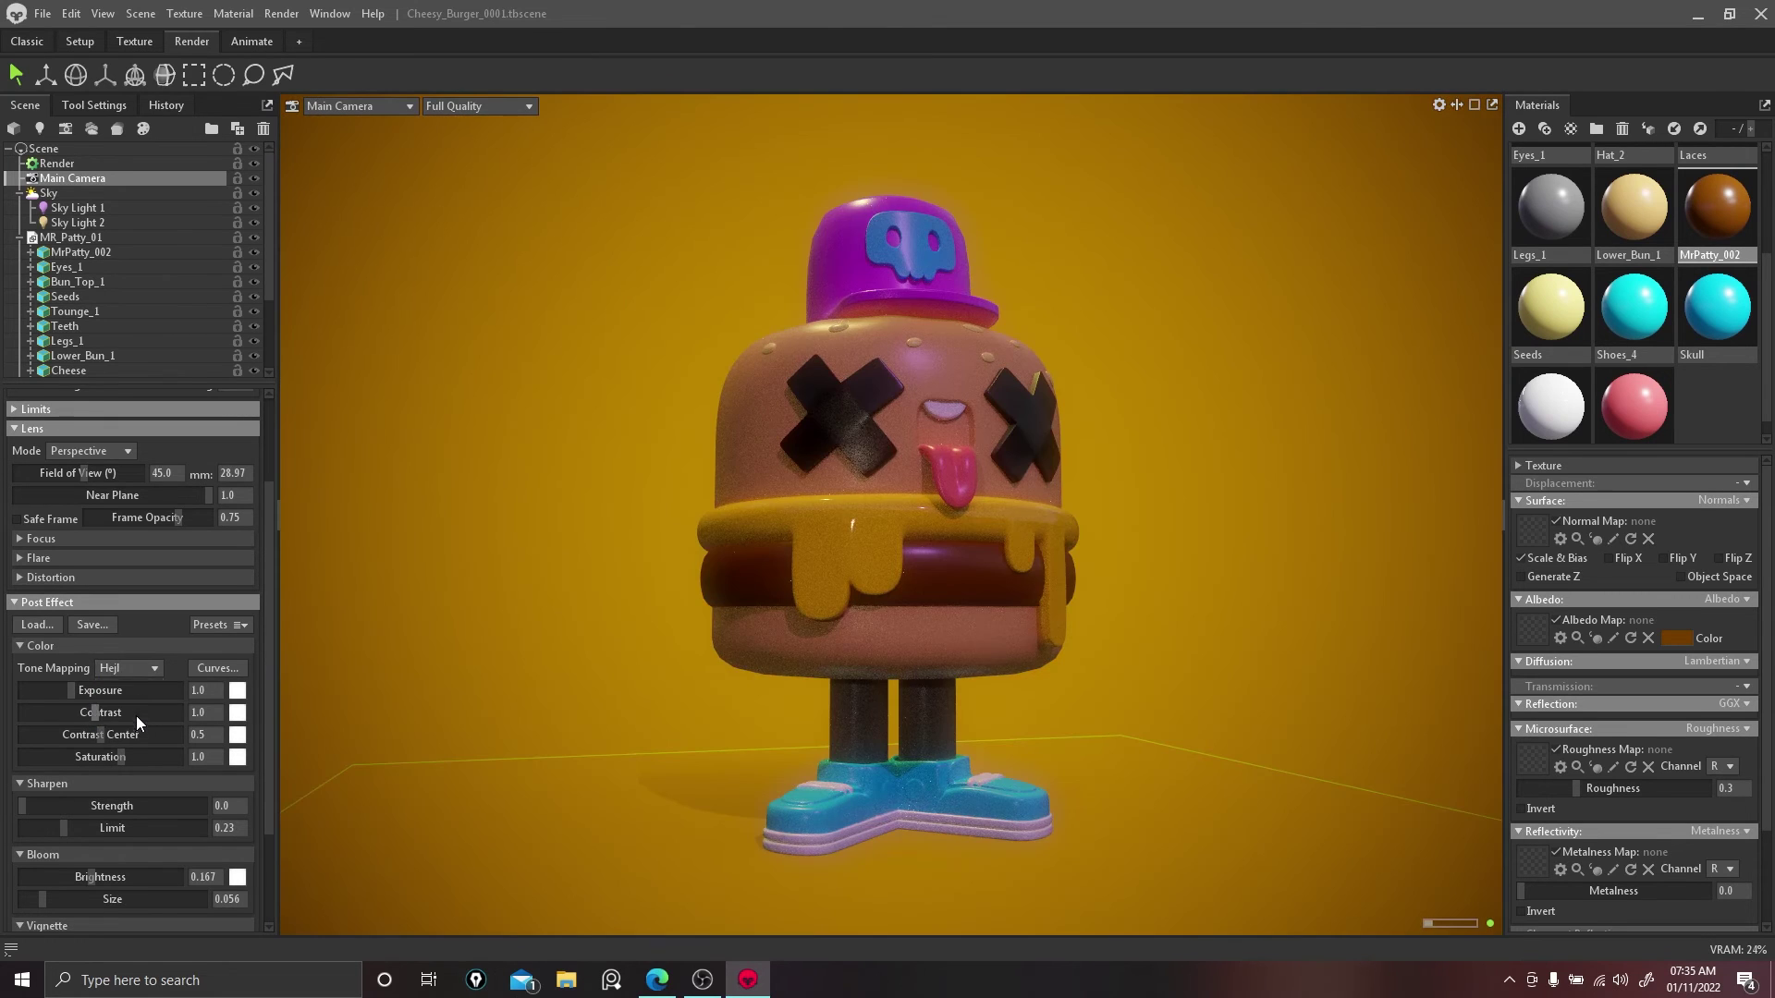
left_click(142, 669)
left_click(134, 736)
left_click(148, 668)
left_click(141, 686)
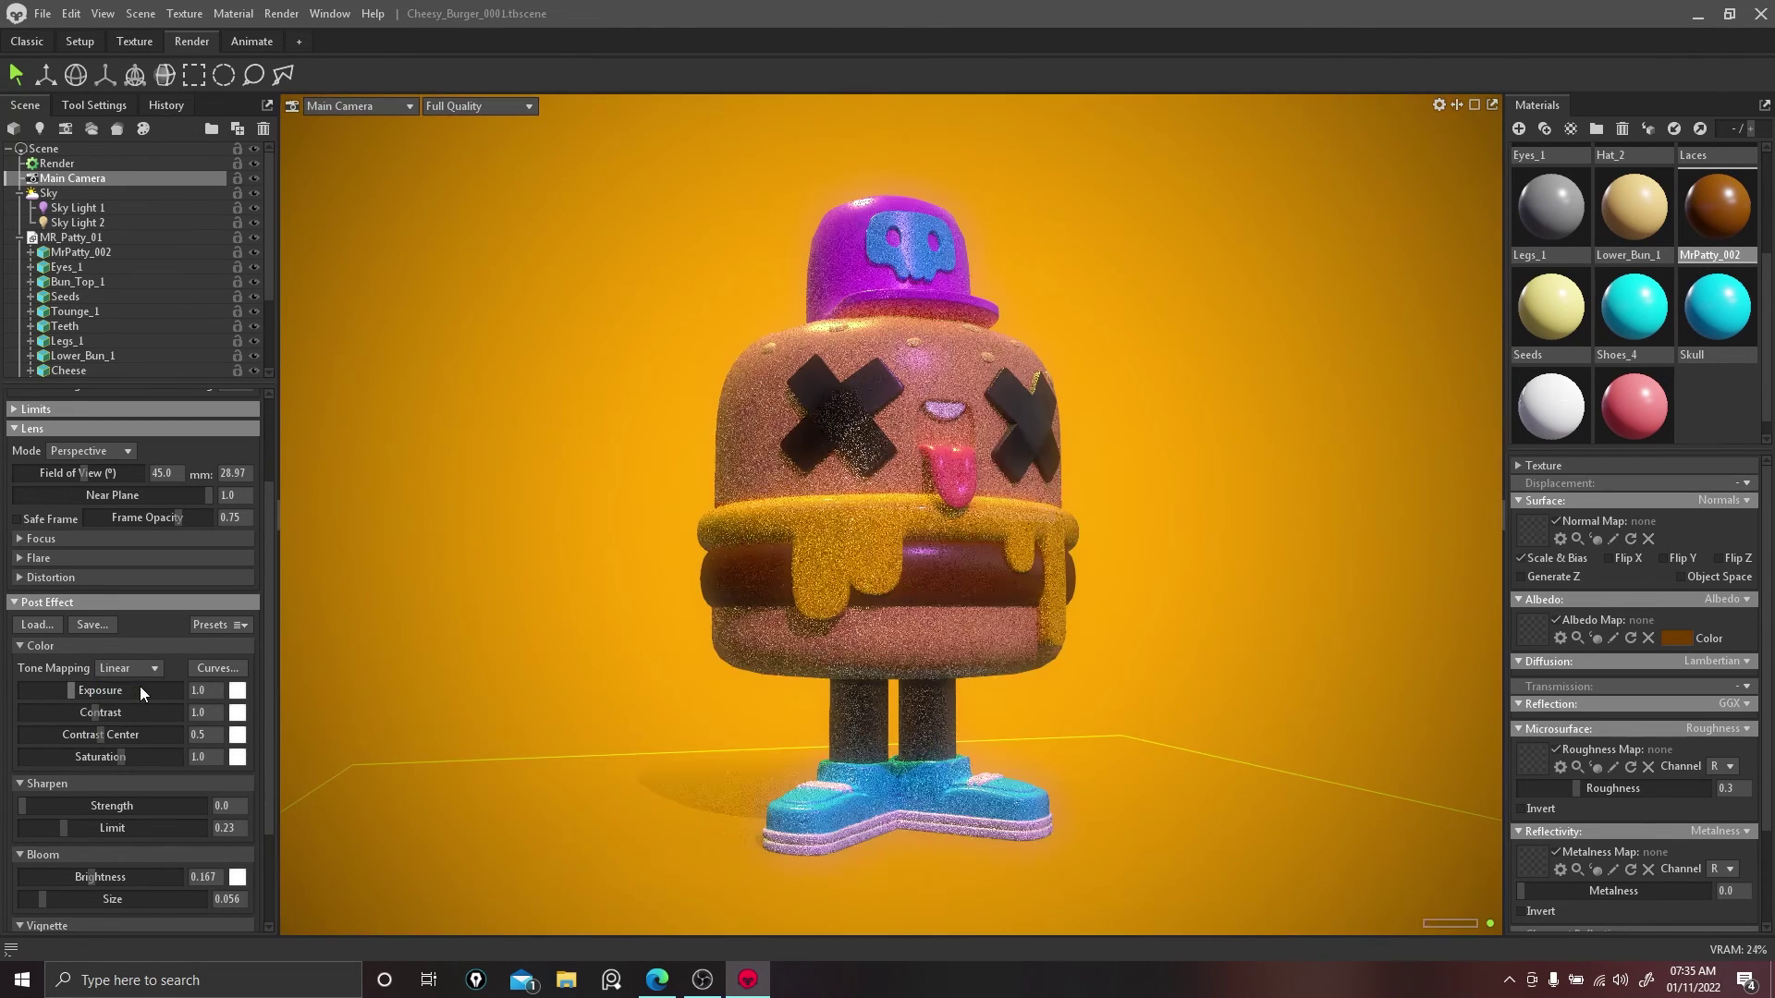
Step: Add a shadow point and a raised highlight point to the camera's RGB curve for a subtle S-shape
left_click(219, 670)
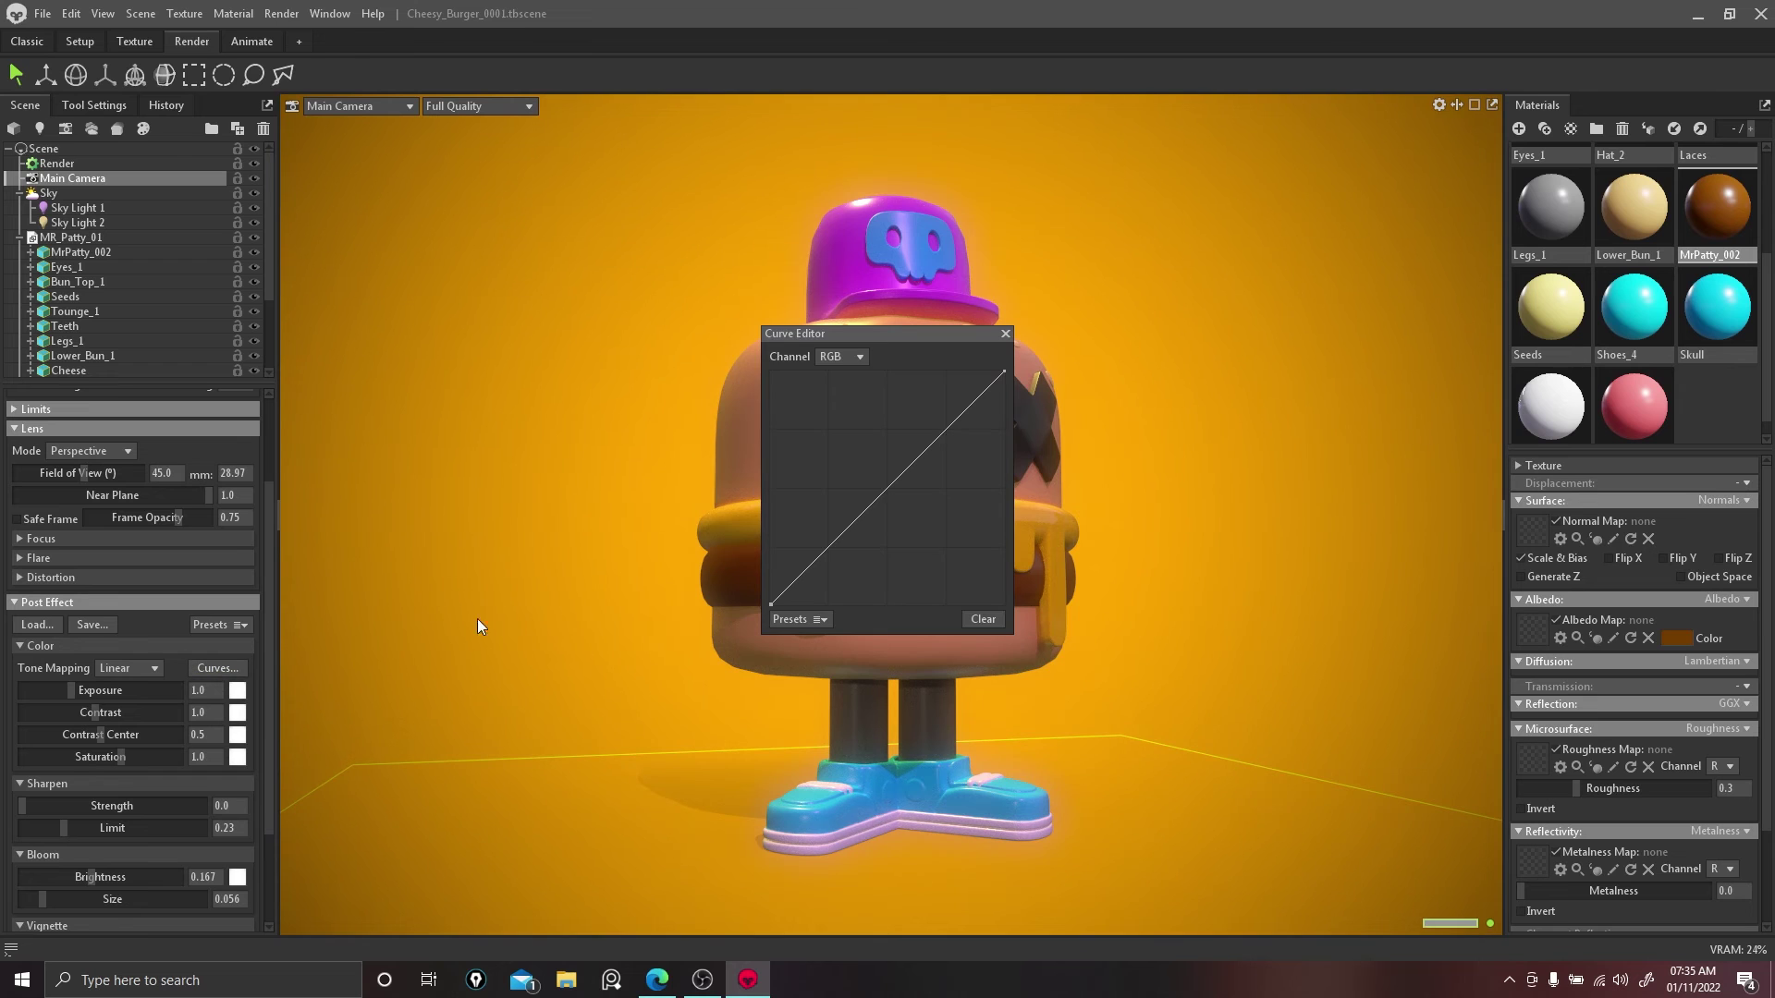
left_click_drag(894, 318, 520, 307)
left_click(450, 544)
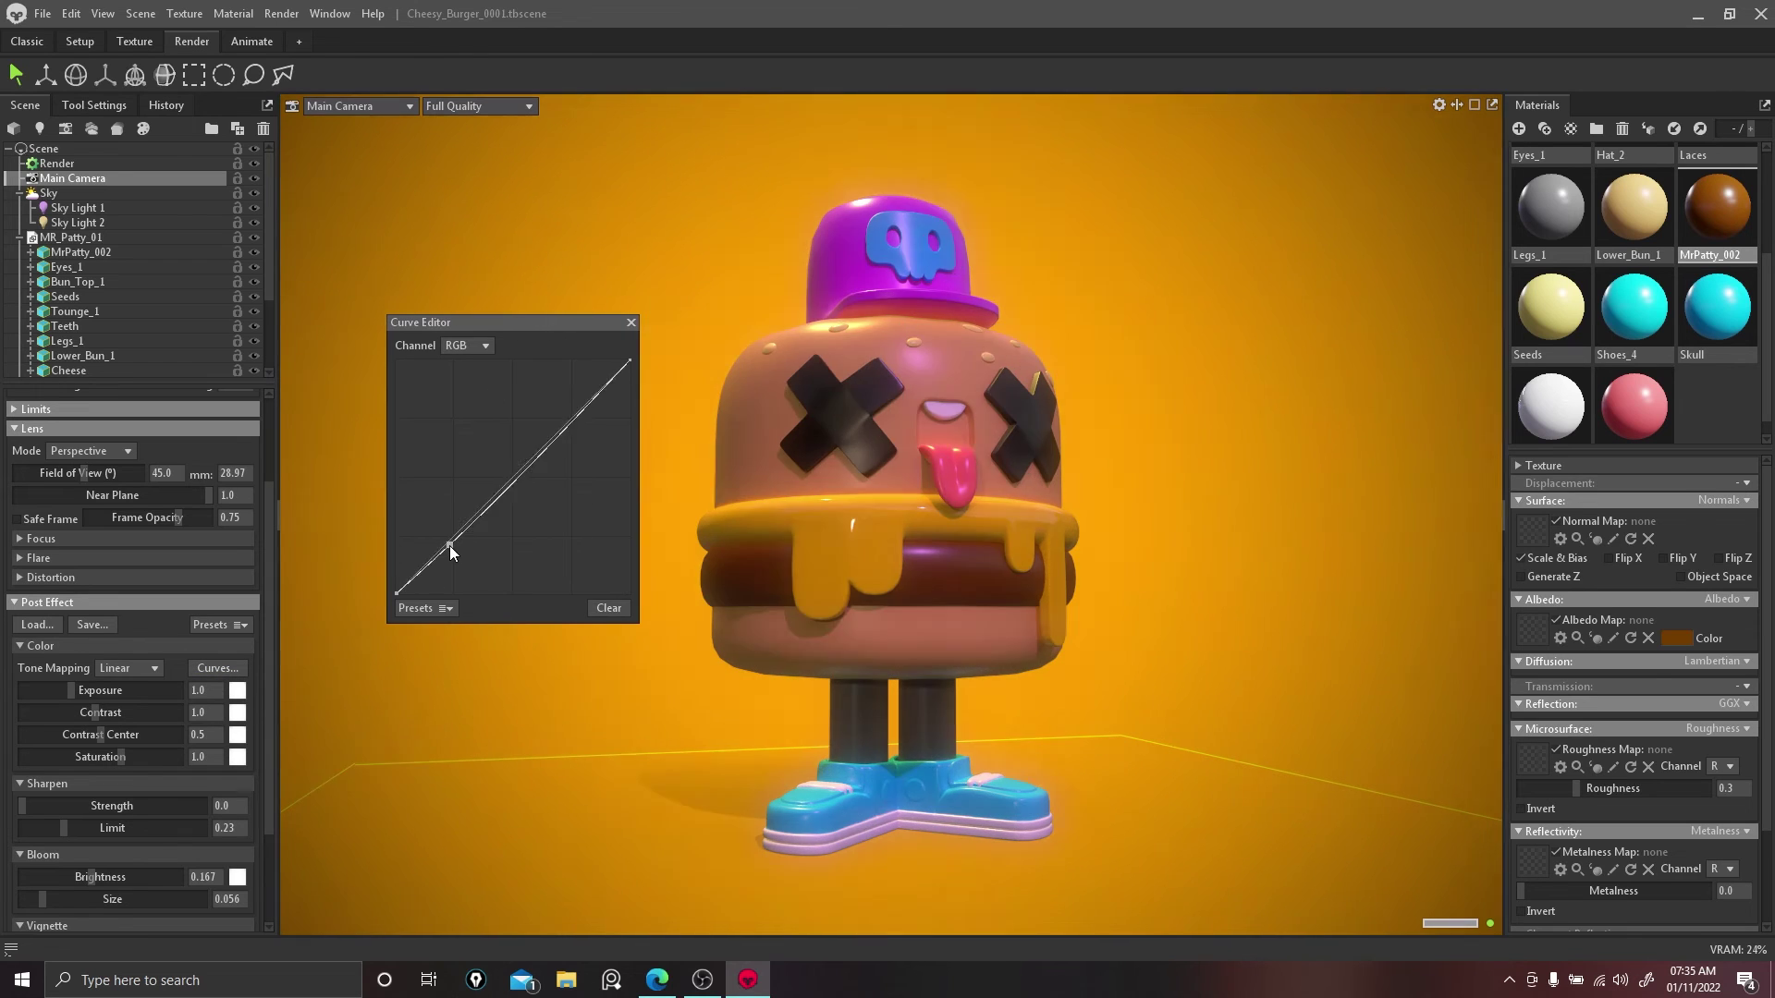
left_click(548, 435)
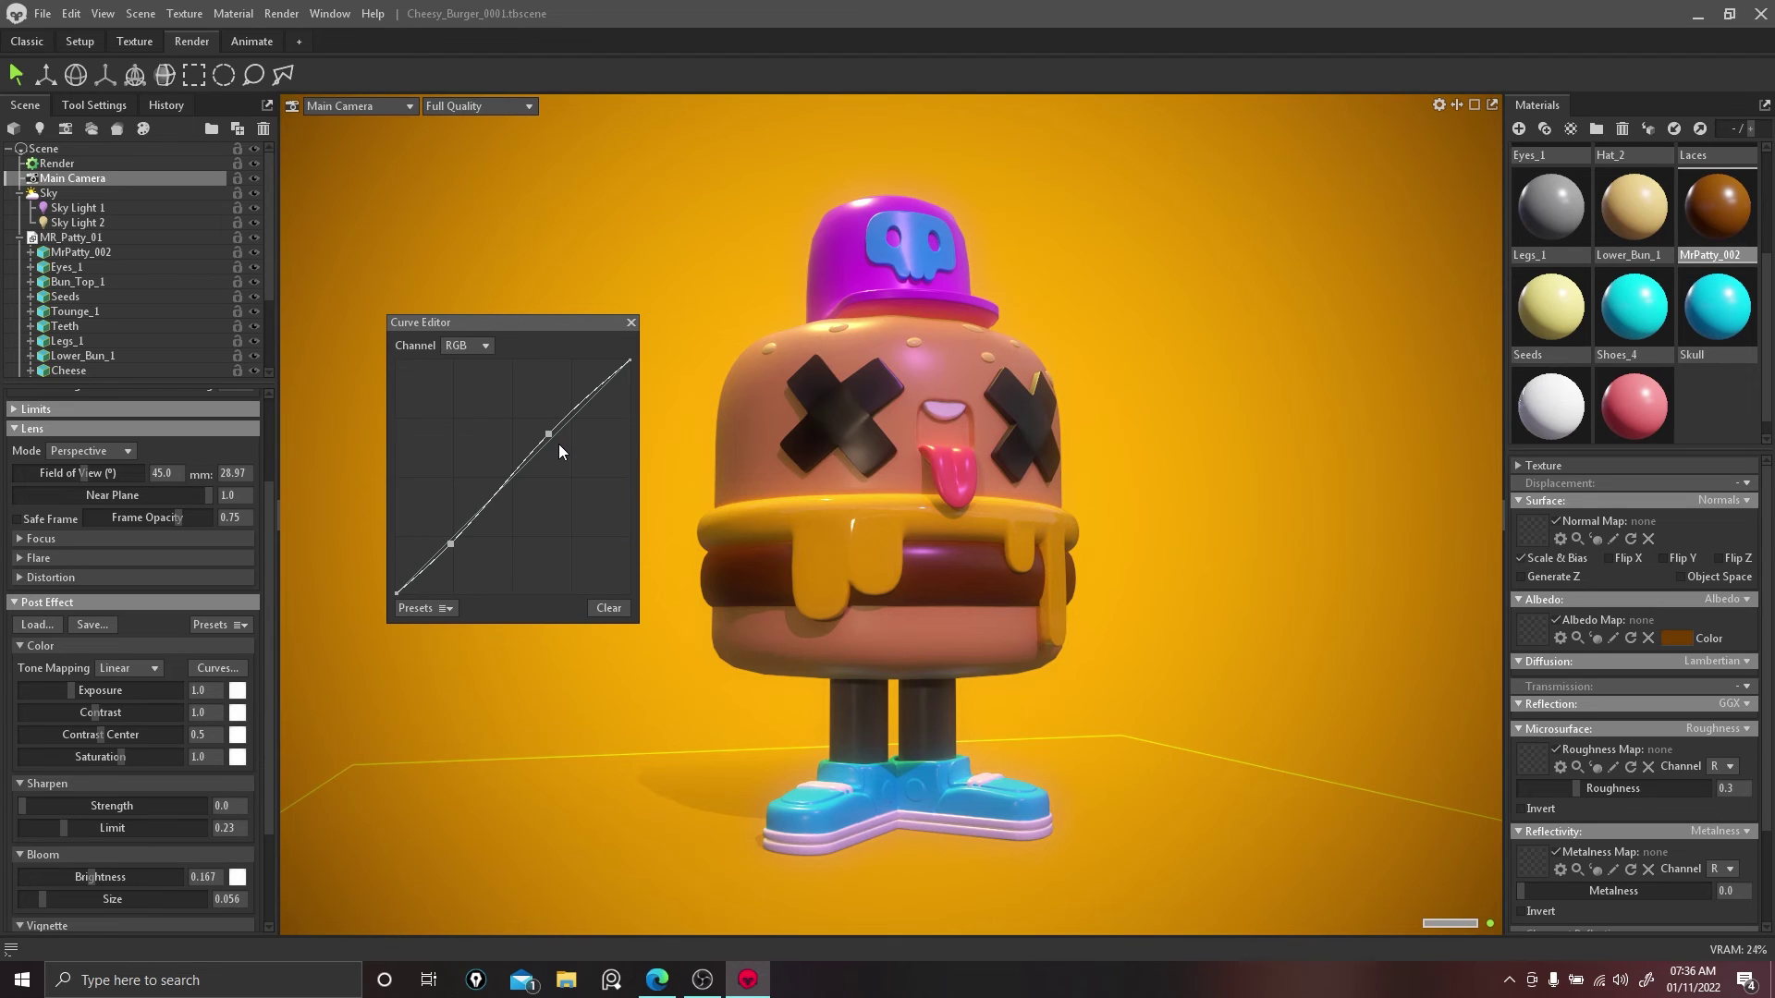
left_click(631, 322)
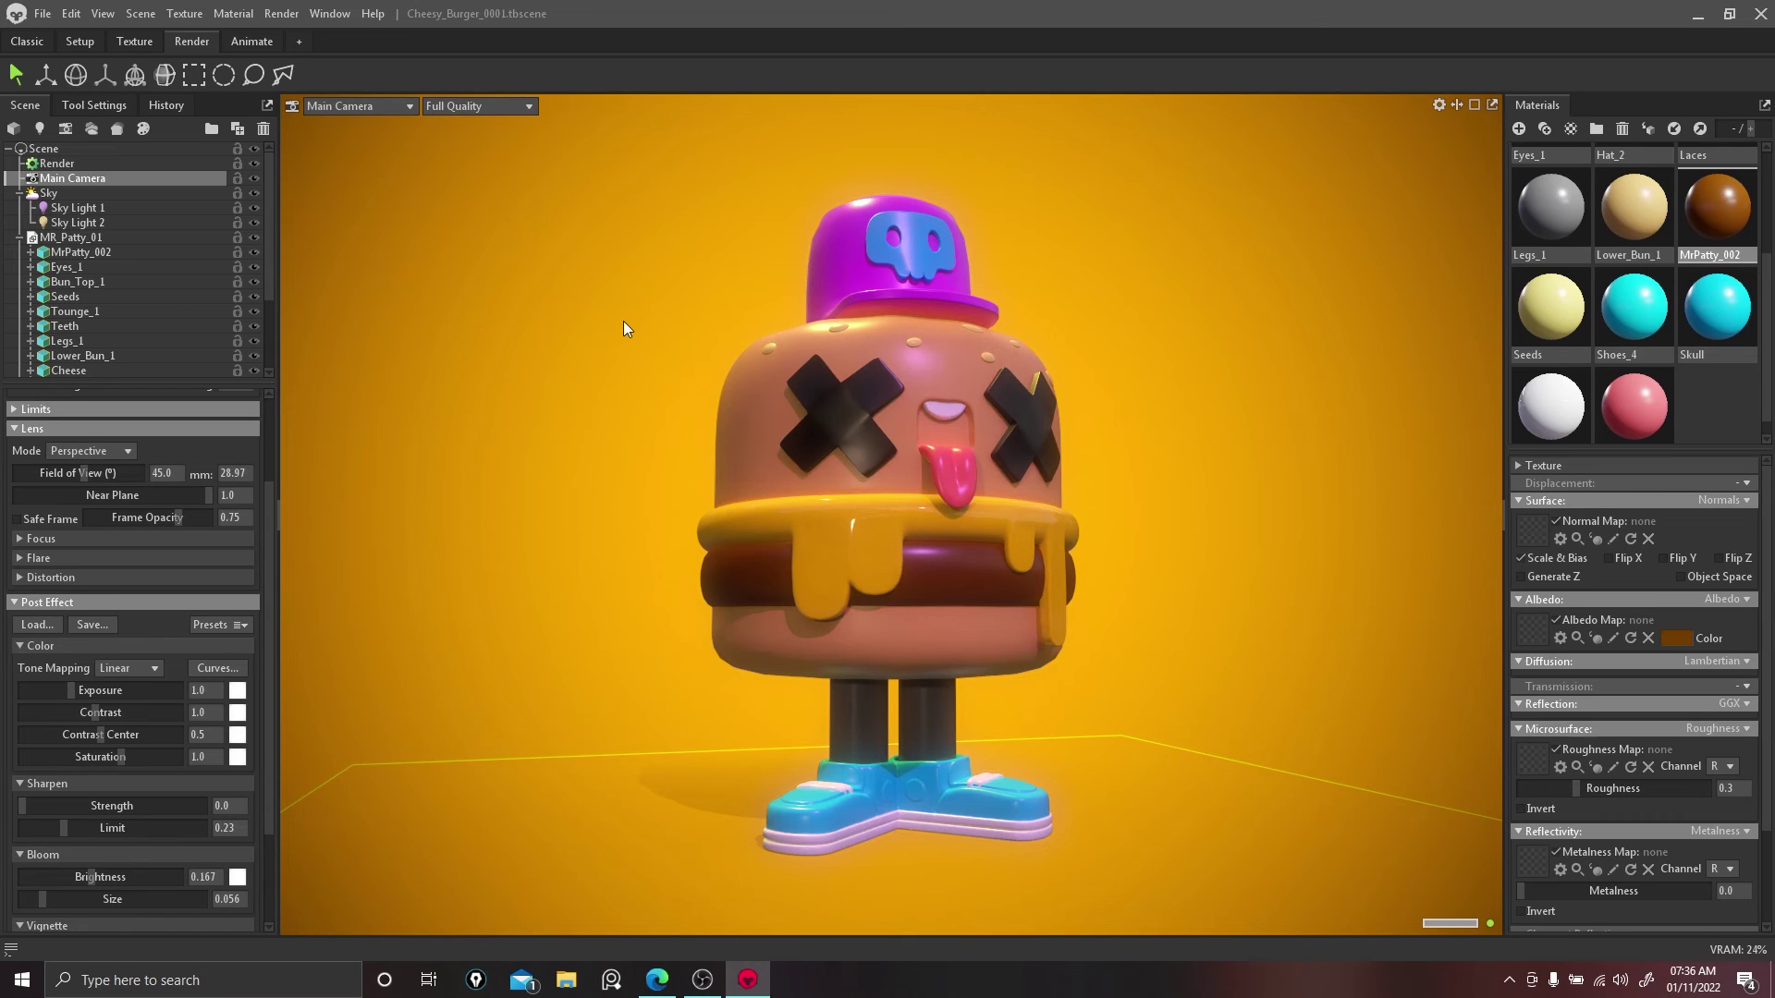
Step: Set the camera's lens flare strength to about 0.663
left_click(18, 558)
mouse_move(26, 584)
left_mouse_down()
mouse_move(52, 585)
mouse_move(45, 603)
mouse_move(34, 580)
left_mouse_up()
Step: Enable depth of field on Main Camera and pick focus points on the character, ending on the tongue
left_click(20, 540)
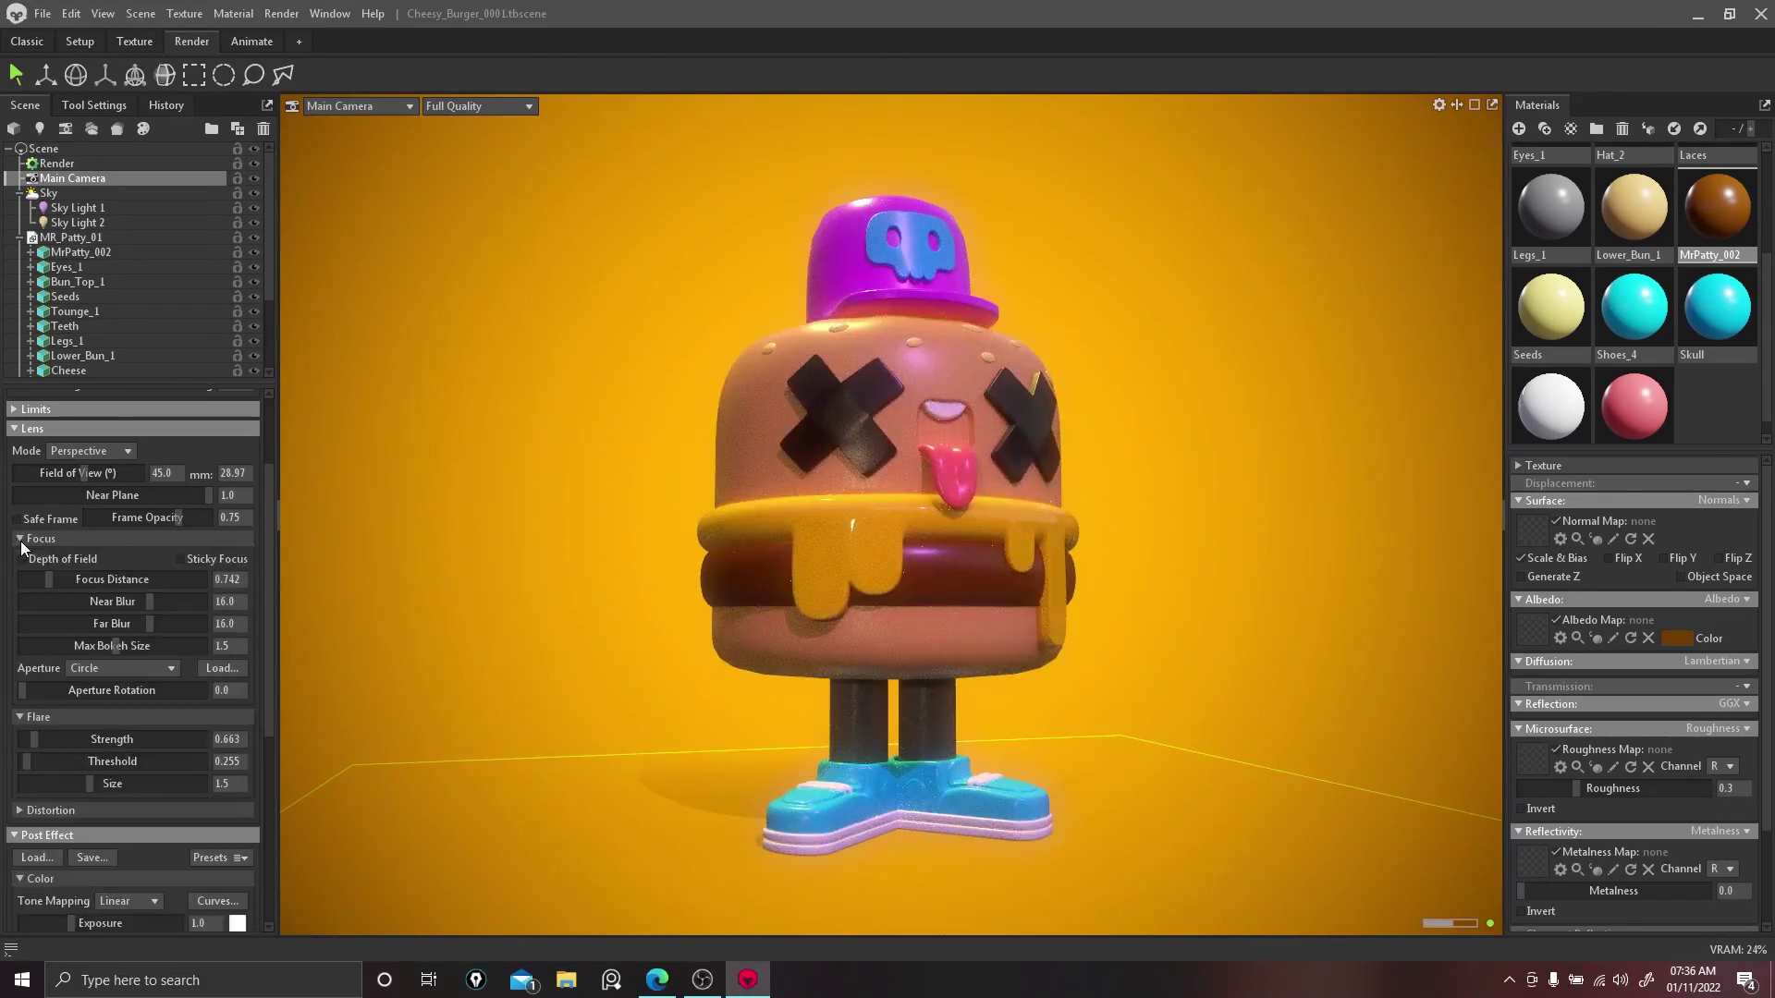
left_click(36, 560)
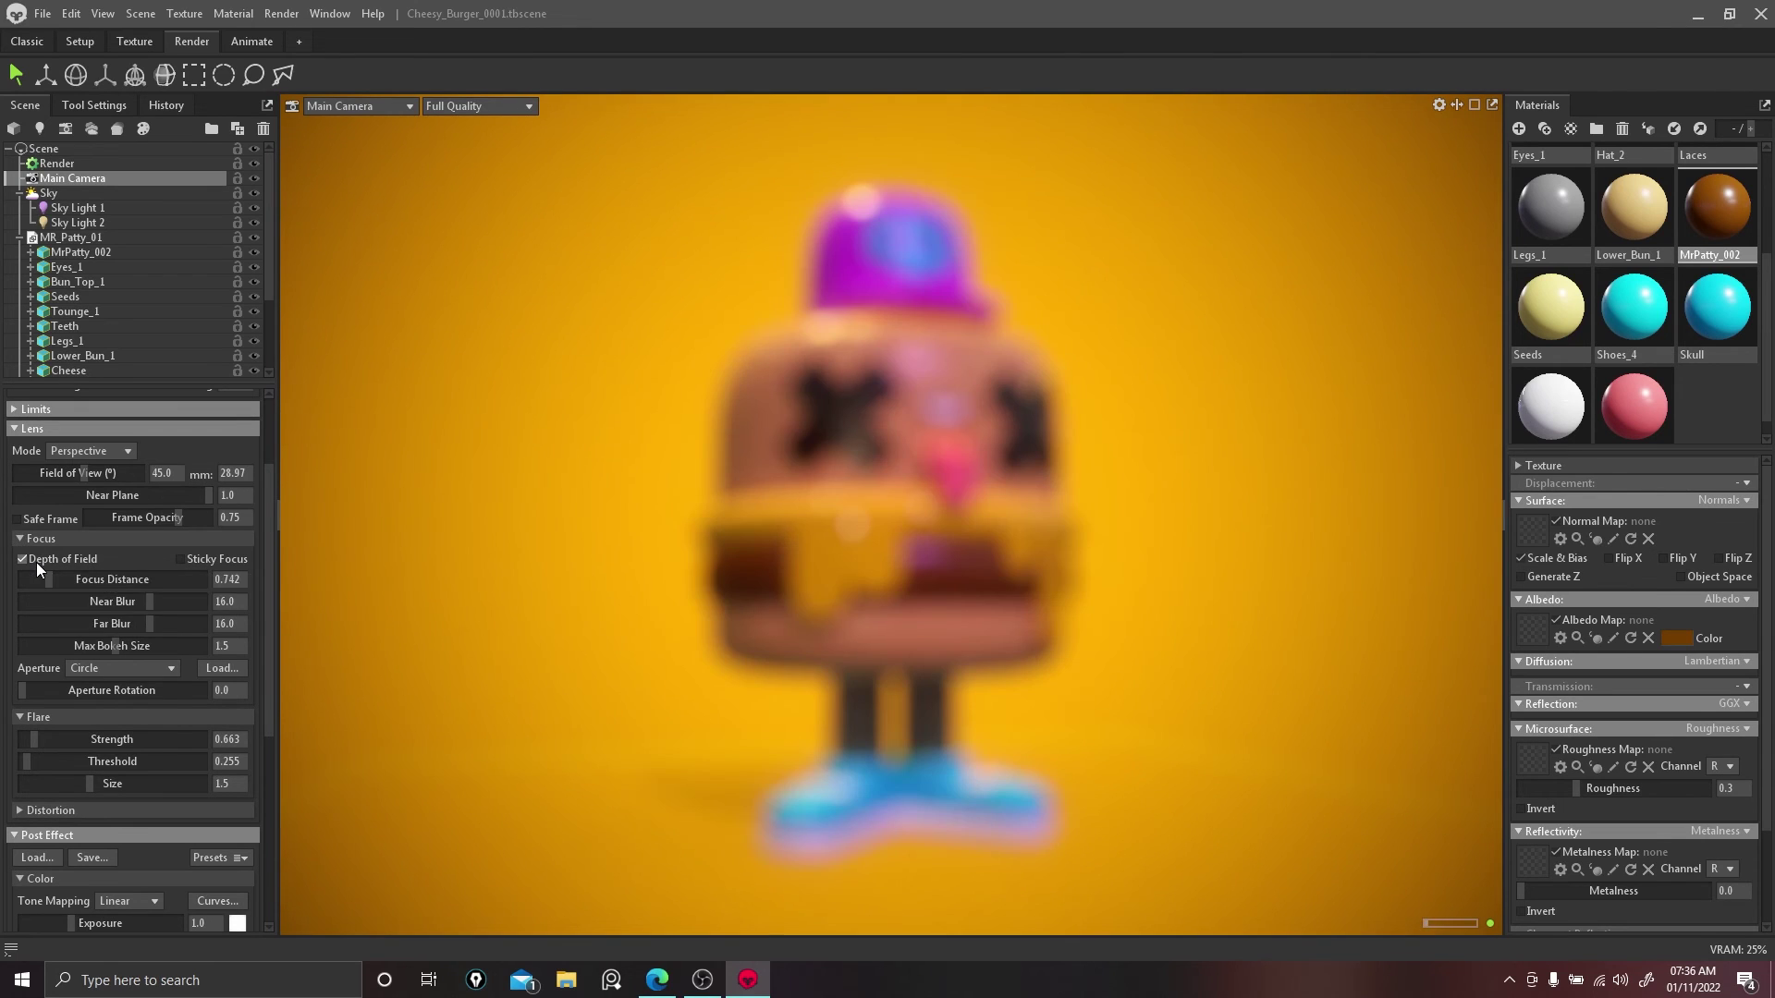
left_click(906, 525, "ctrl")
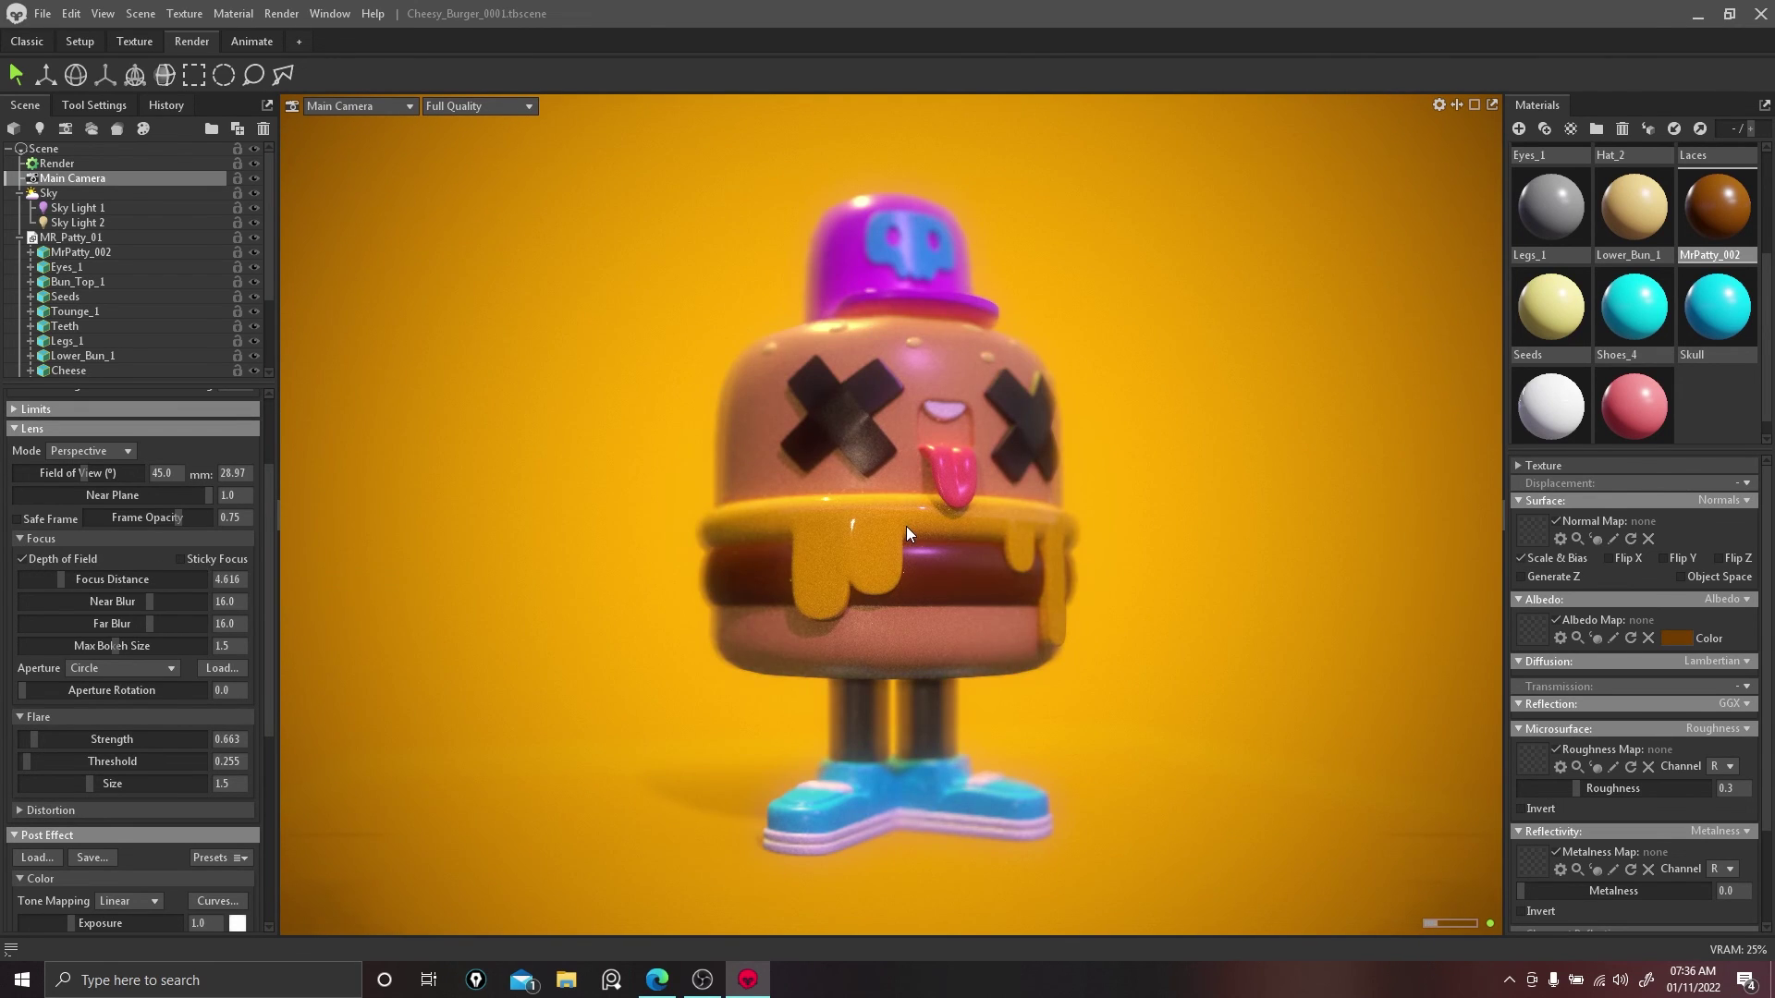
left_click(871, 698, "ctrl")
left_click(951, 466, "ctrl")
Step: Set max bokeh size to 0.611, near blur to 0.0 and far blur to 32.0, and refocus on the front of the burger
left_click_drag(112, 646, 76, 644)
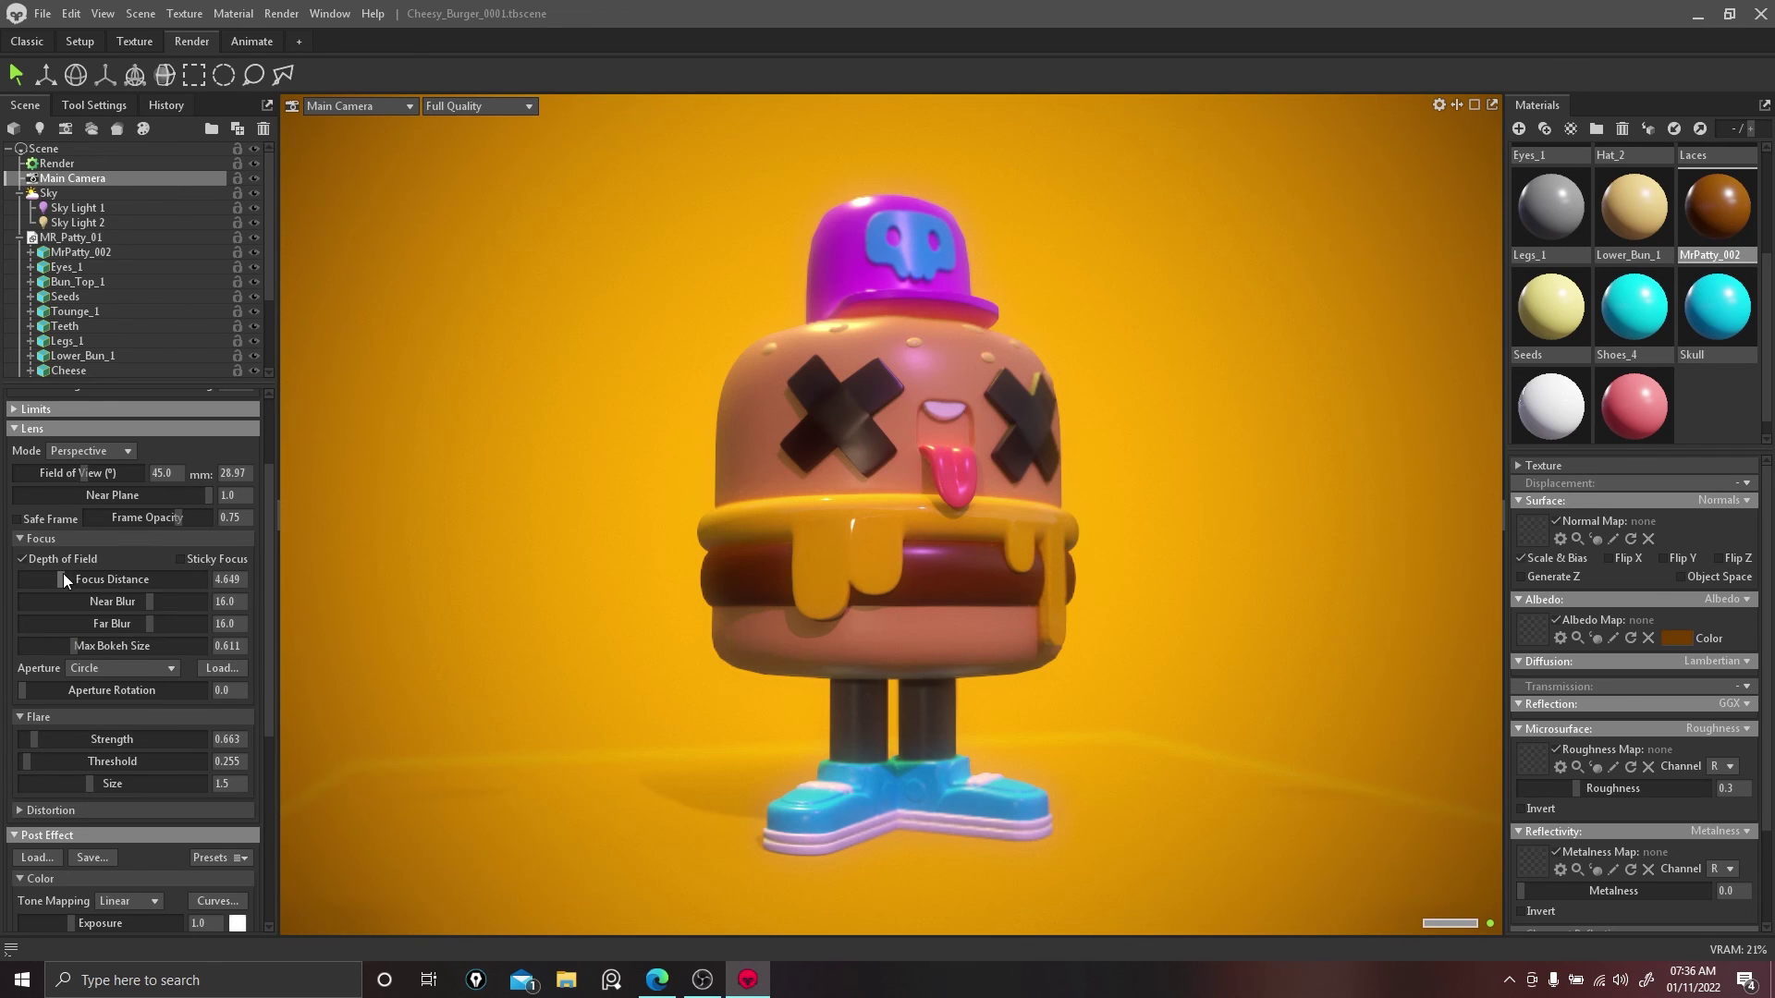
left_click_drag(63, 579, 62, 579)
left_click_drag(149, 622, 225, 633)
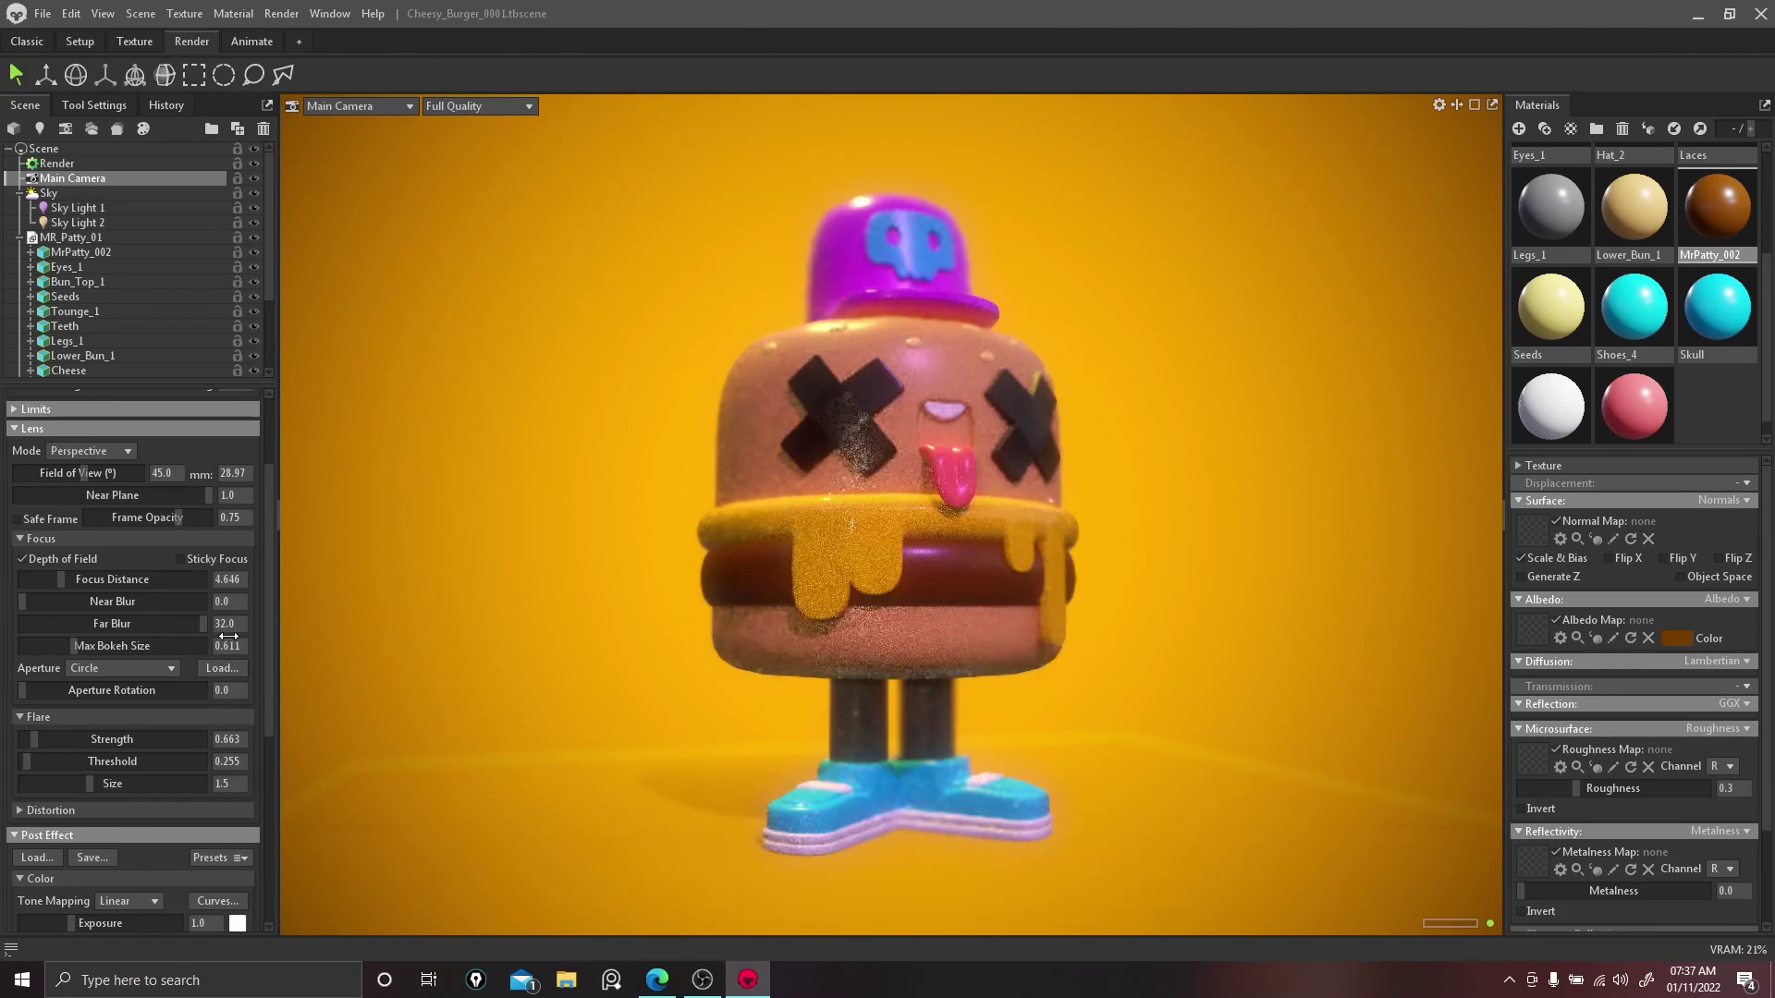
left_click(889, 481, "ctrl")
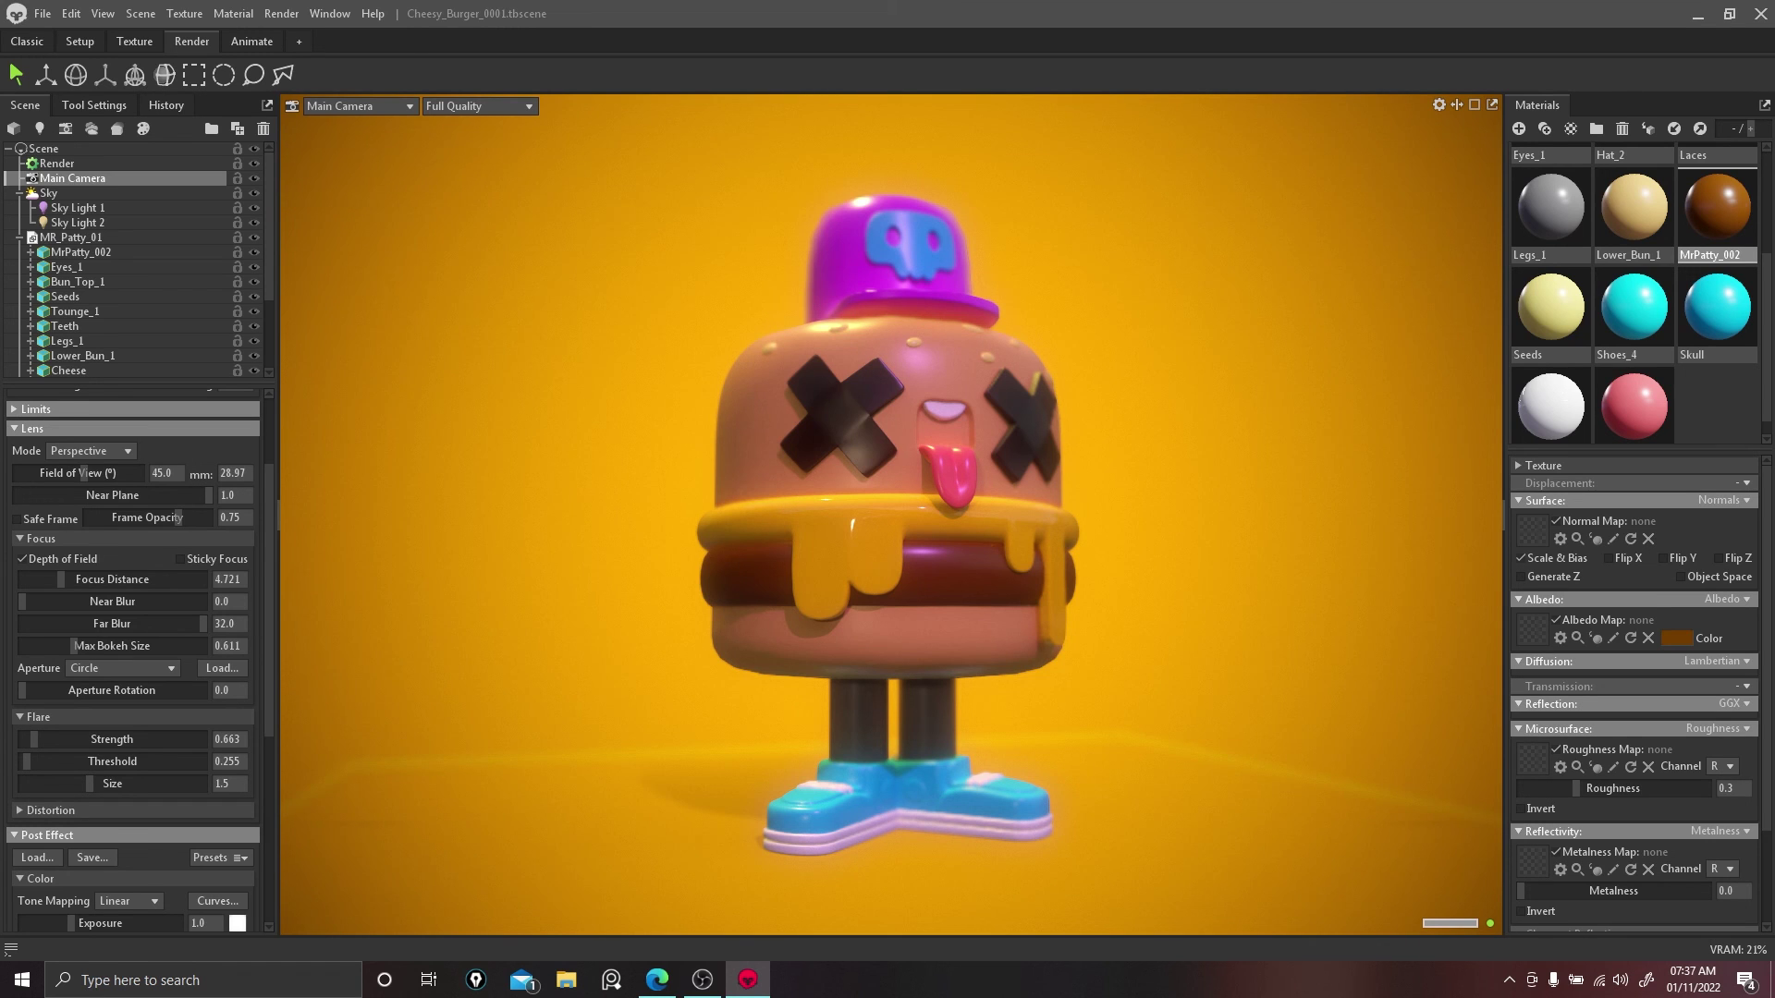
left_click_drag(1323, 484, 1148, 454)
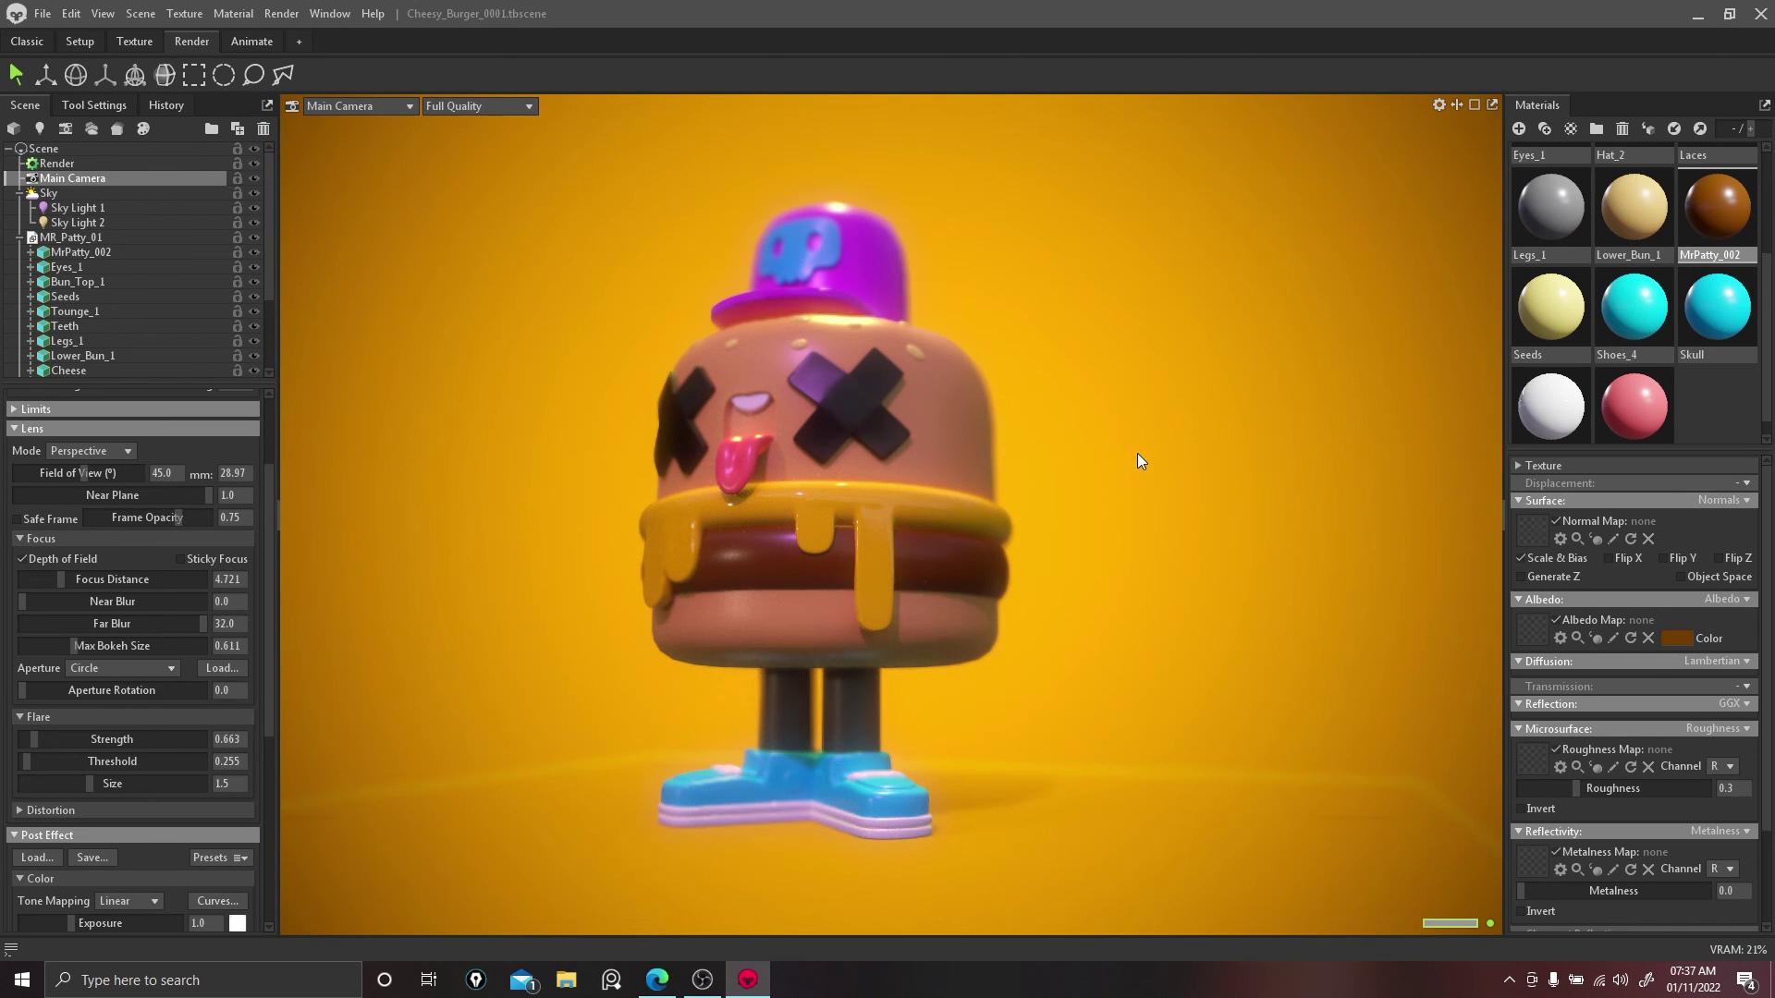
left_click_drag(1131, 459, 1222, 463)
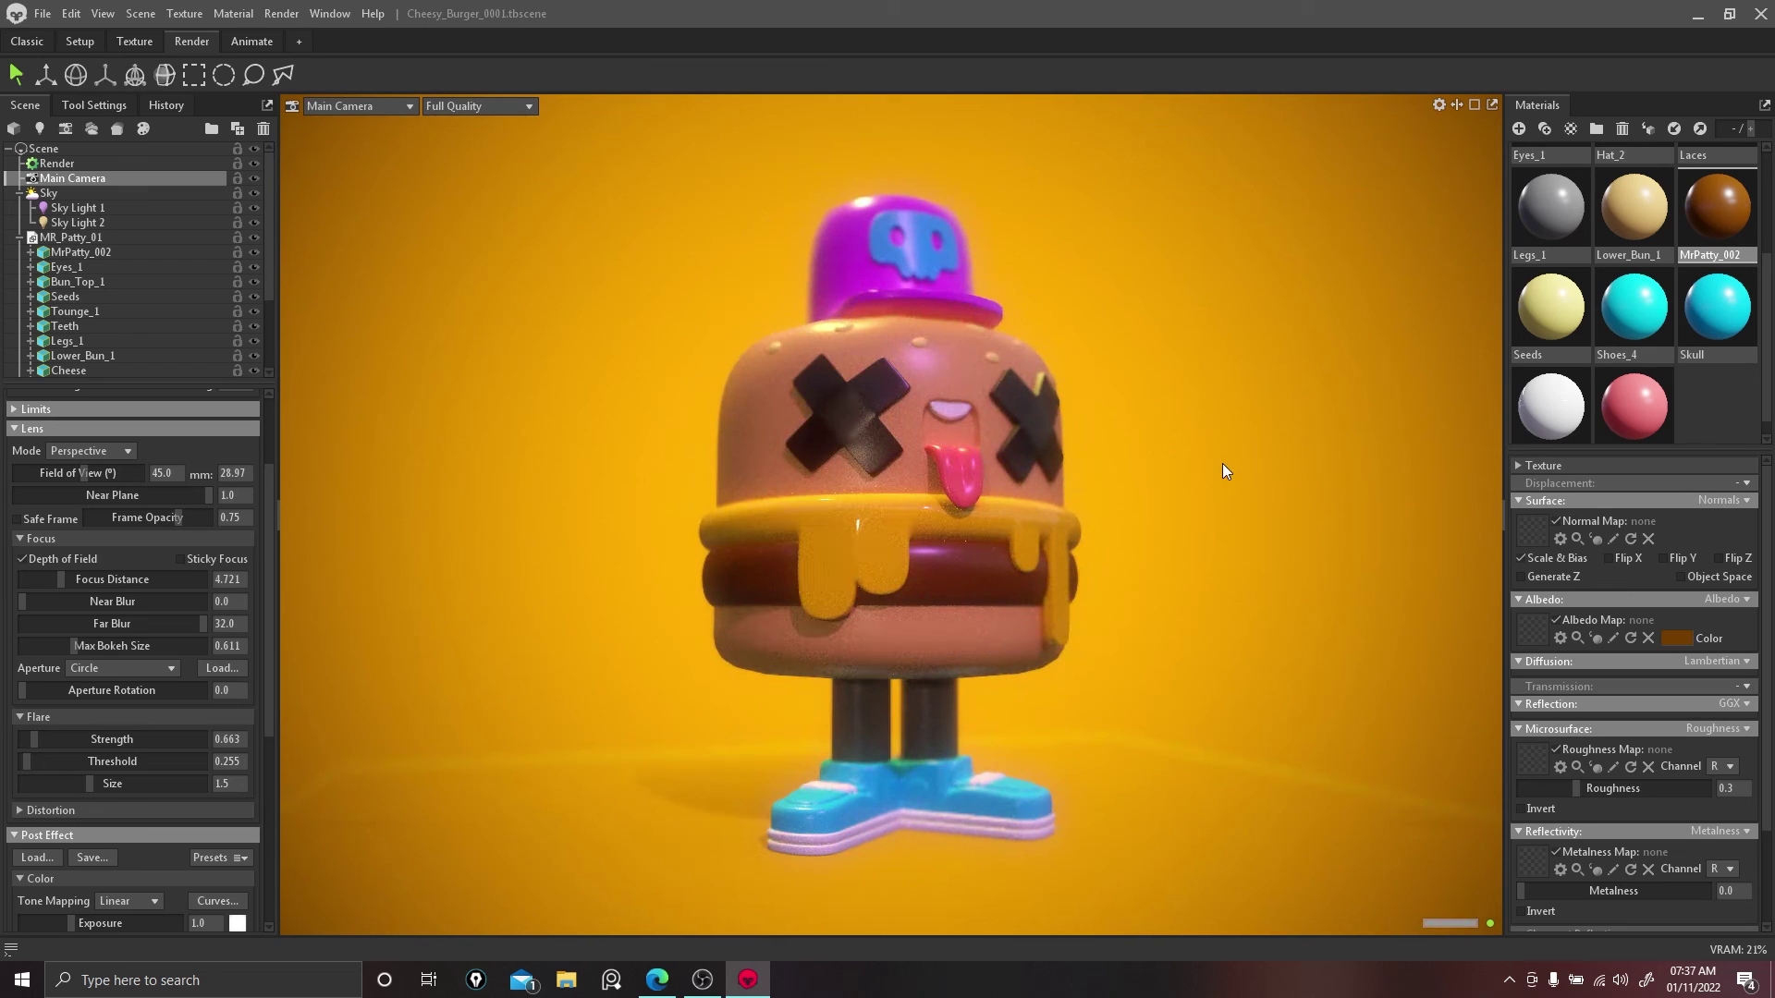